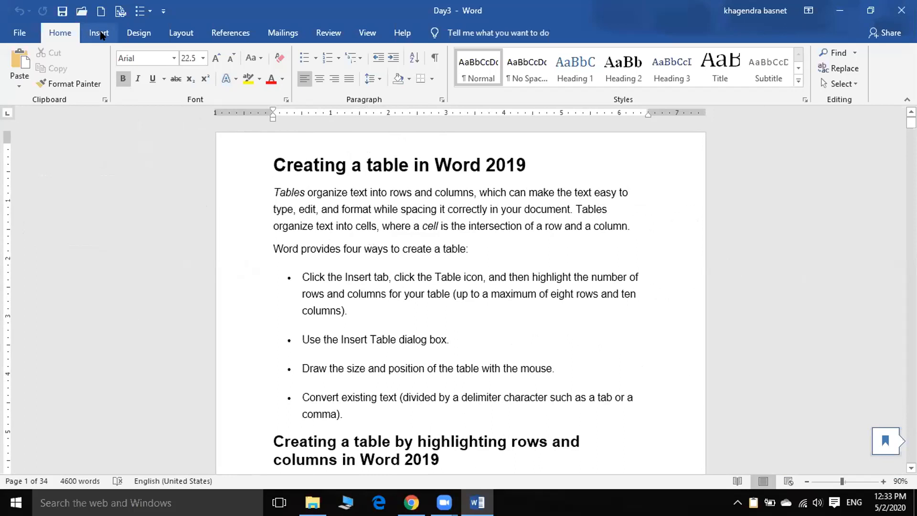
# Review the document's introduction and the first steps for creating a table by highlighting rows and columns
pyautogui.click(100, 33)
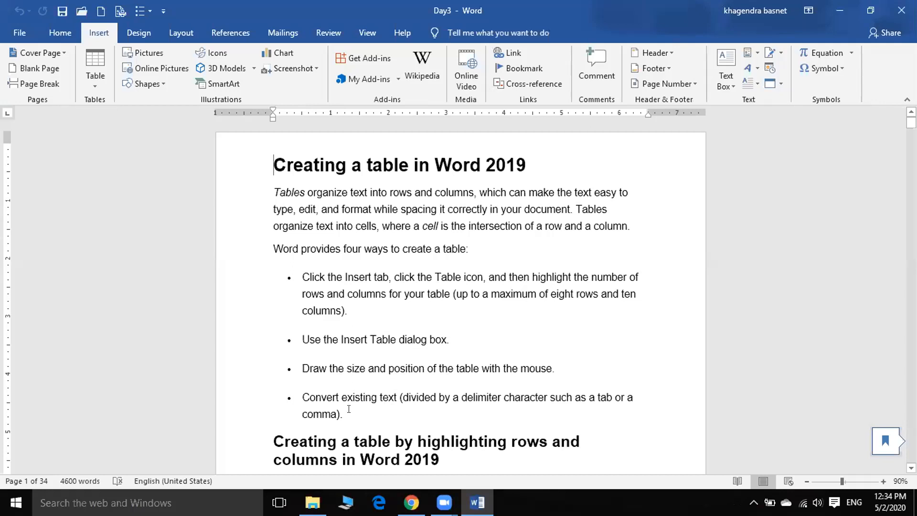
pyautogui.scroll(-2, 326, 389)
pyautogui.scroll(-3, 328, 395)
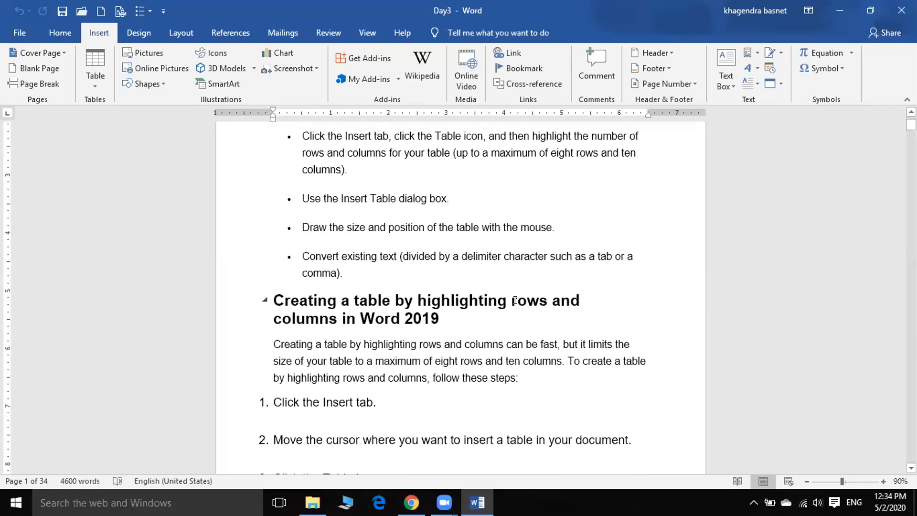
pyautogui.scroll(-6, 340, 342)
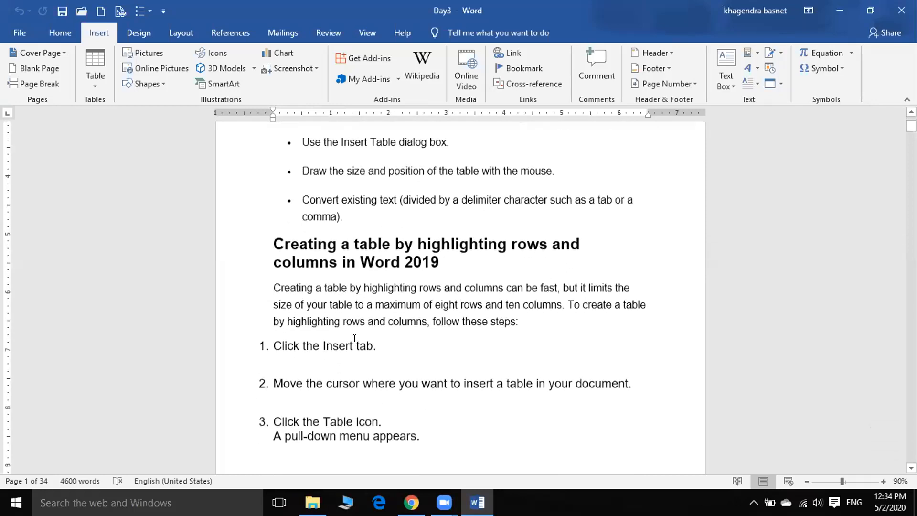
pyautogui.scroll(-10, 340, 342)
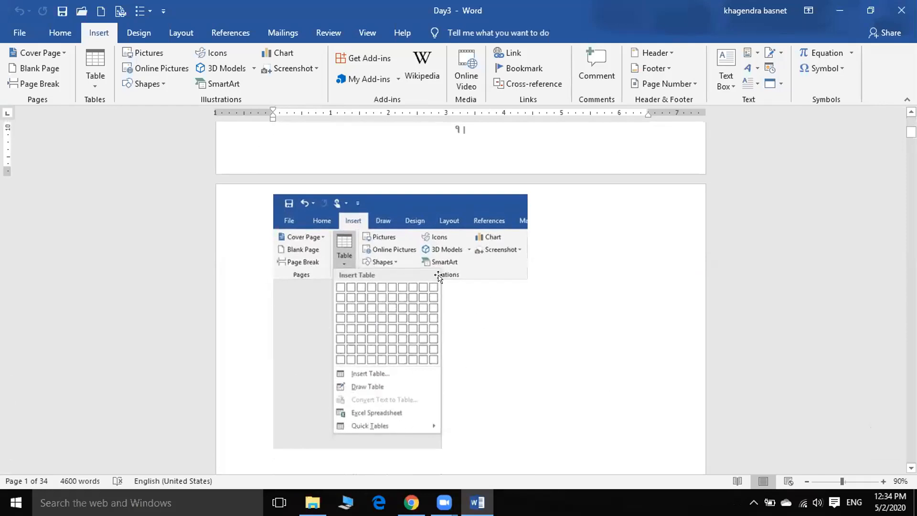
pyautogui.scroll(8, 360, 410)
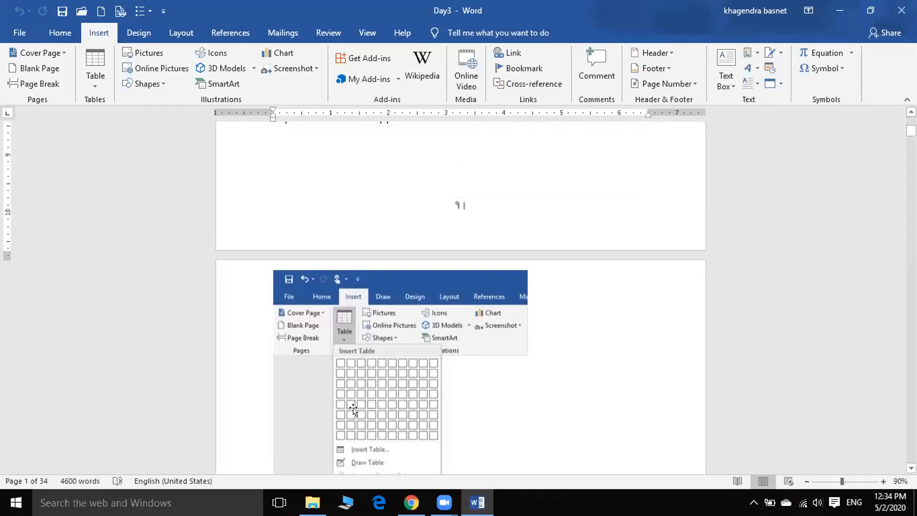
pyautogui.scroll(4, 348, 401)
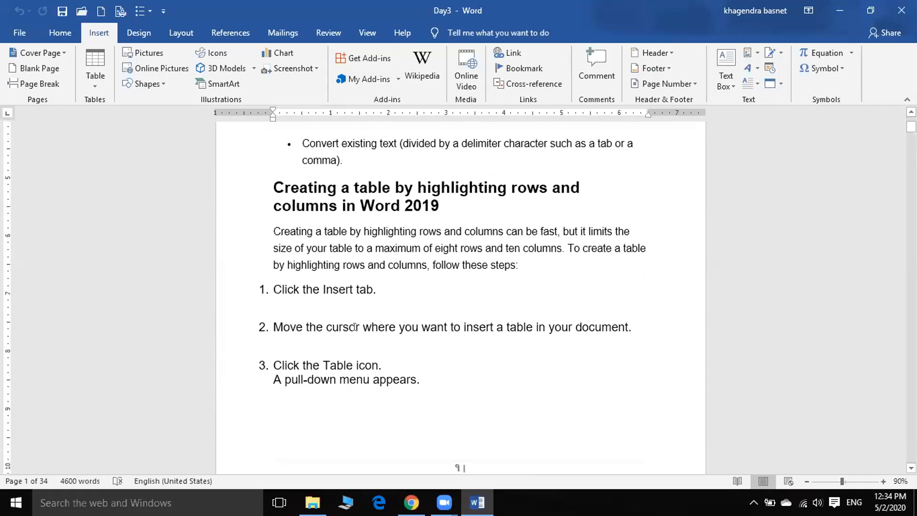
pyautogui.scroll(-2, 355, 328)
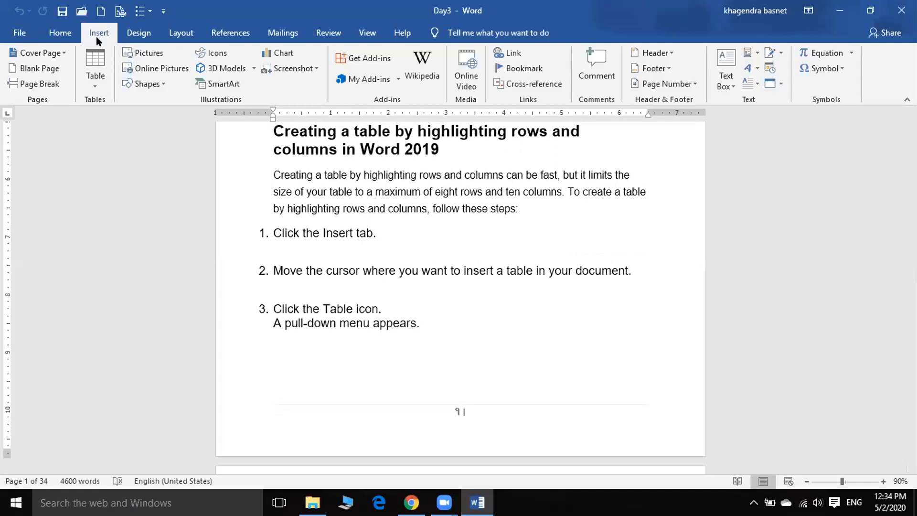
# Insert a table of four columns and three rows above the document's title using the size grid, and undo the insertion
pyautogui.click(89, 82)
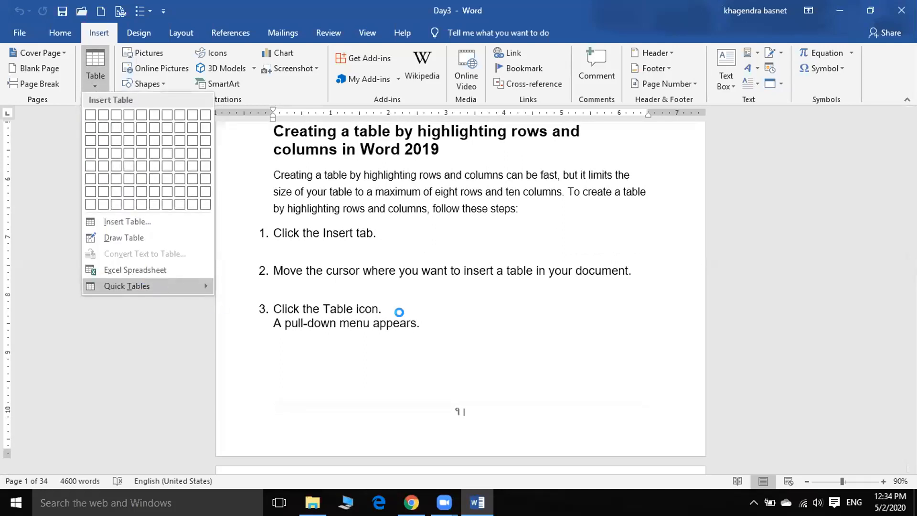
pyautogui.scroll(-1, 408, 331)
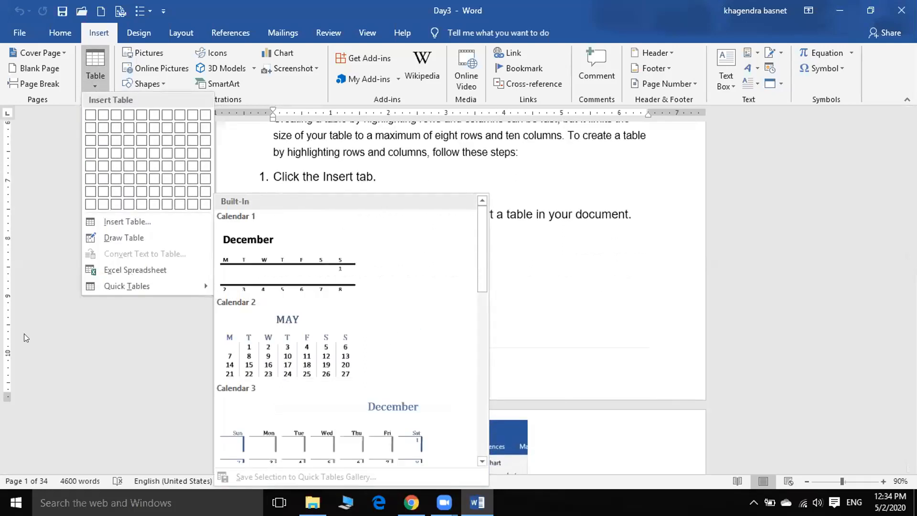
pyautogui.scroll(-3, 412, 316)
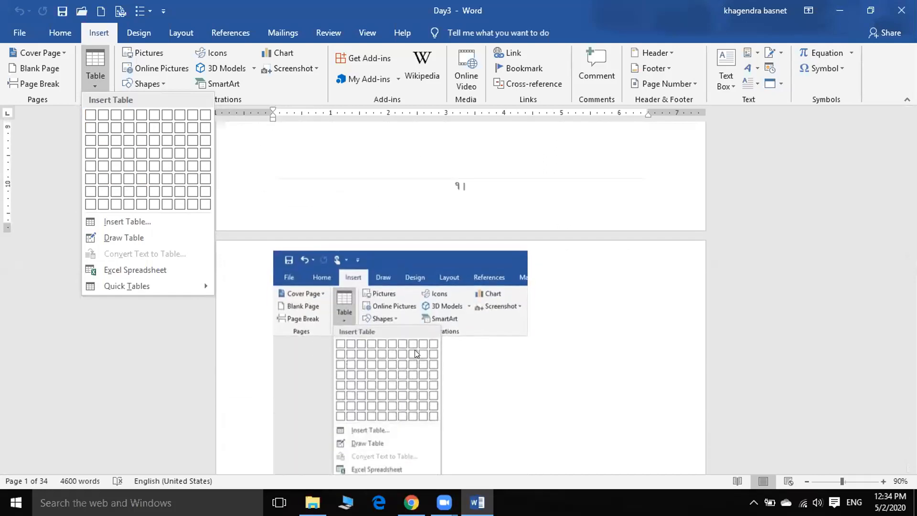
pyautogui.scroll(-3, 415, 353)
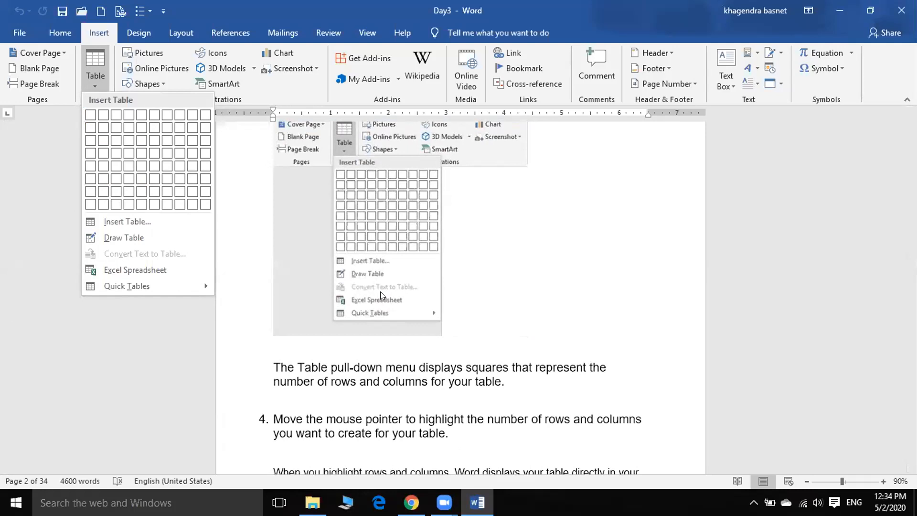
pyautogui.scroll(-4, 376, 301)
pyautogui.scroll(3, 376, 297)
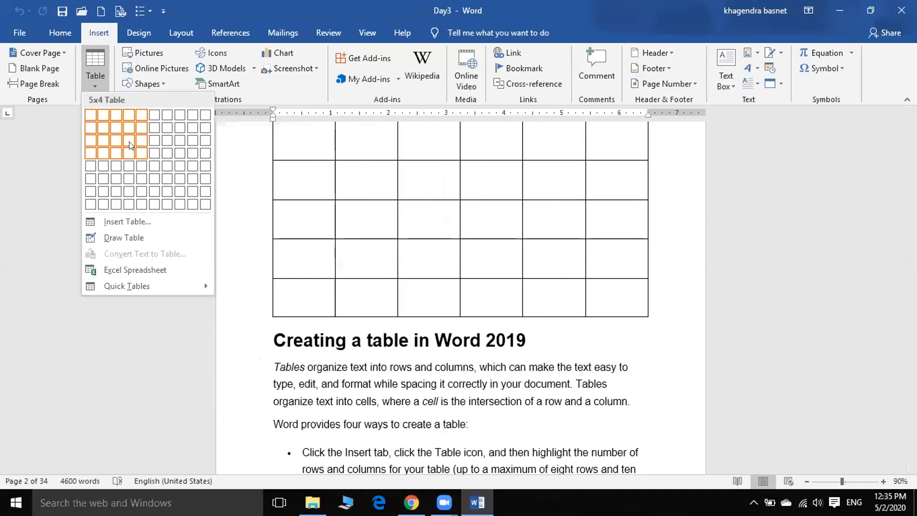
pyautogui.click(123, 139)
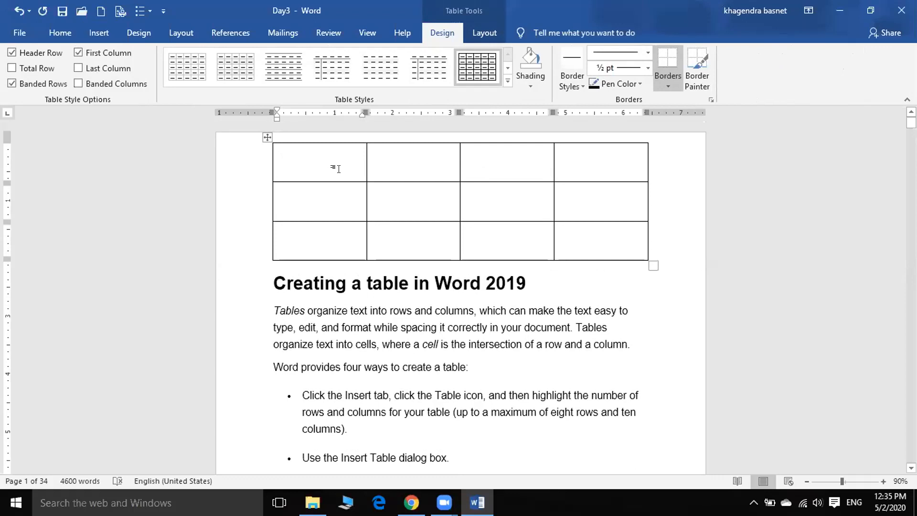
pyautogui.hotkey('ctrl', 'z')
# Review the instructions for highlighting rows and columns against the table insertion options, up to the Insert Table dialog box section
pyautogui.scroll(-3, 328, 191)
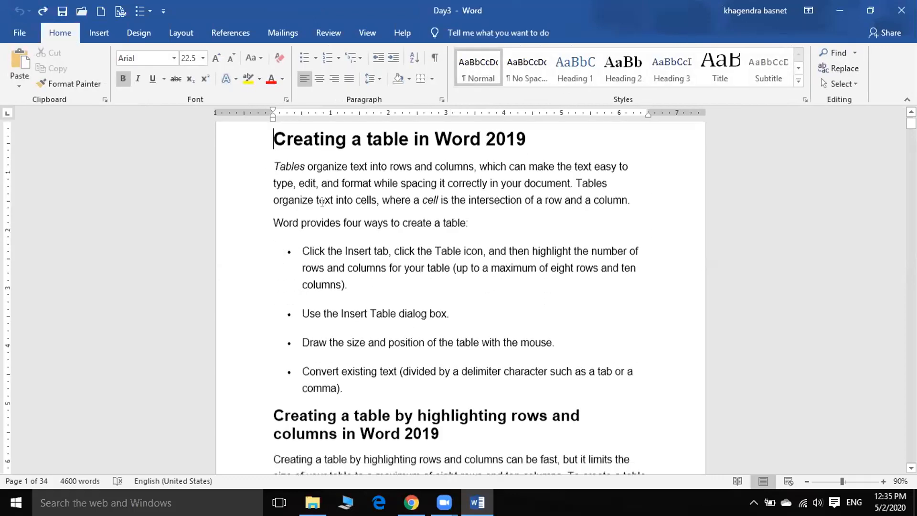
pyautogui.click(98, 33)
pyautogui.scroll(-5, 286, 302)
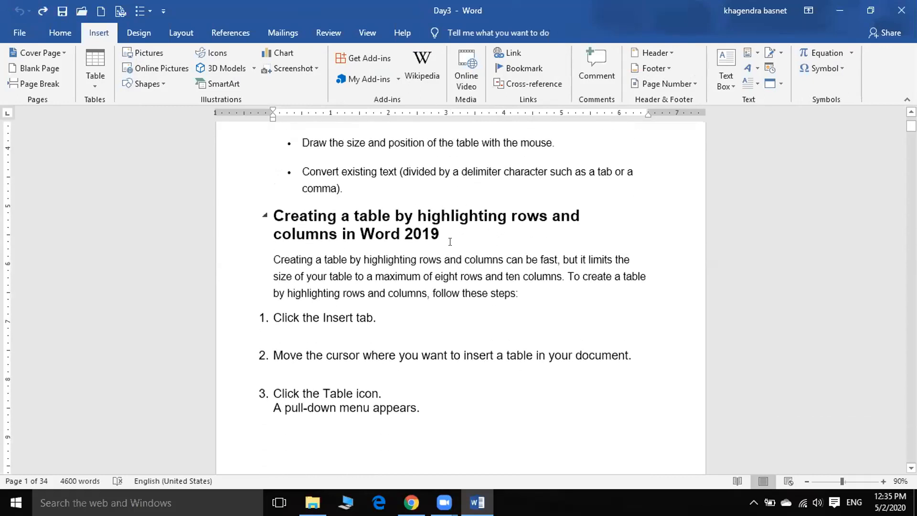
pyautogui.scroll(-1, 392, 290)
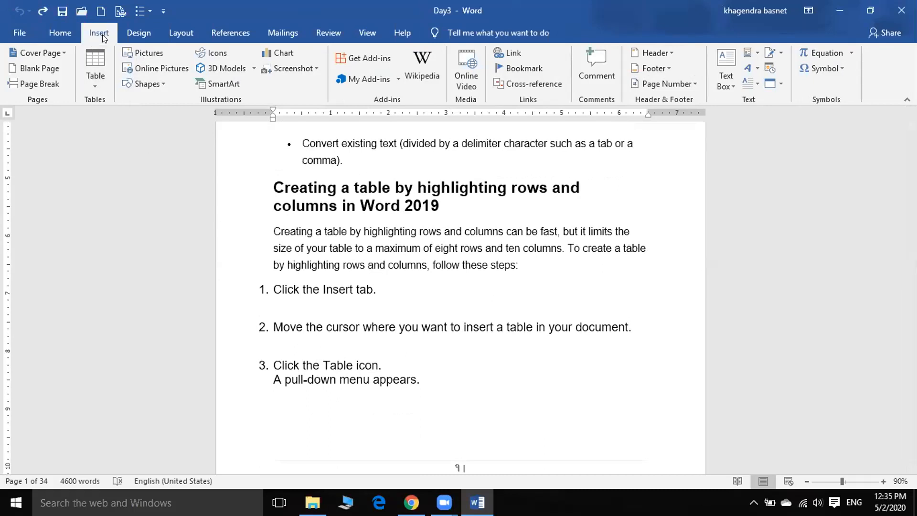
pyautogui.click(98, 81)
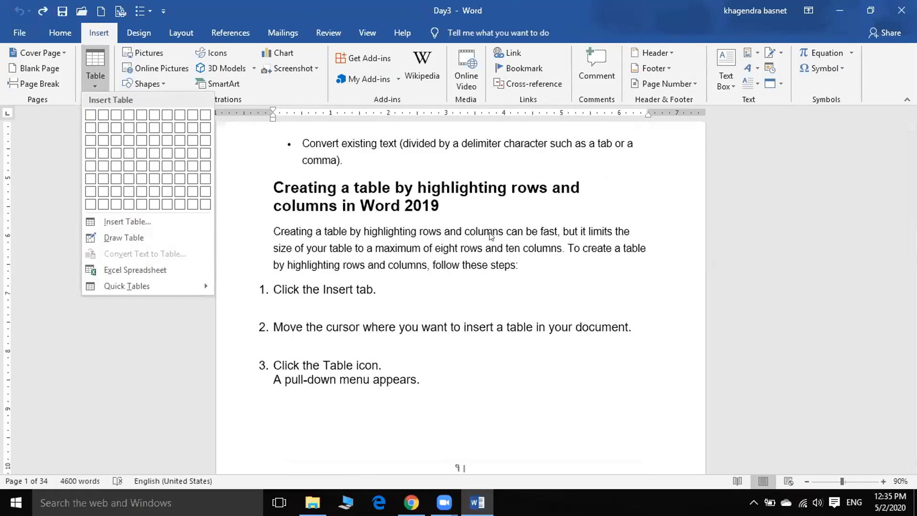
pyautogui.click(444, 286)
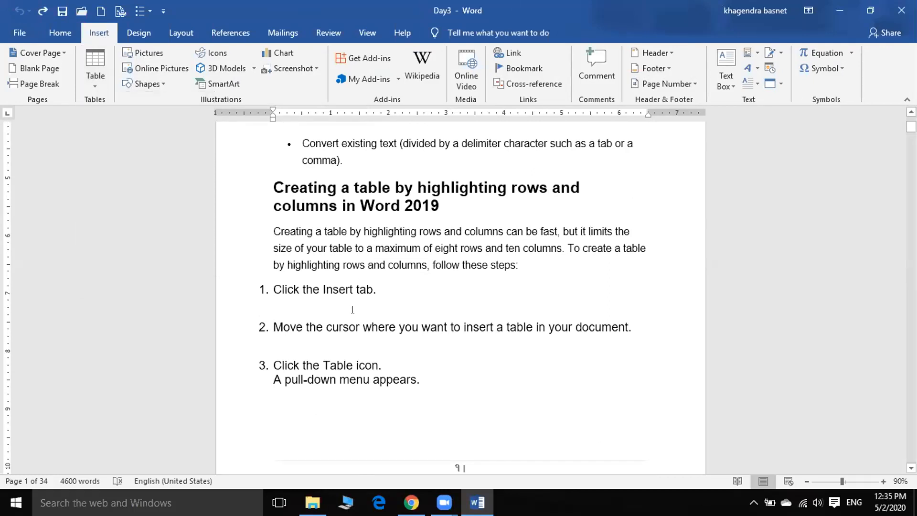
pyautogui.scroll(-10, 361, 274)
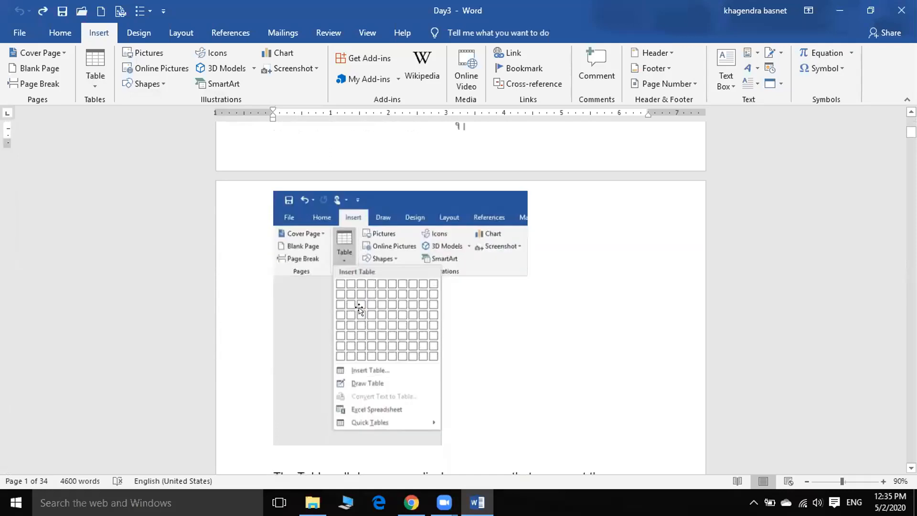
pyautogui.scroll(-8, 359, 305)
pyautogui.scroll(-5, 359, 299)
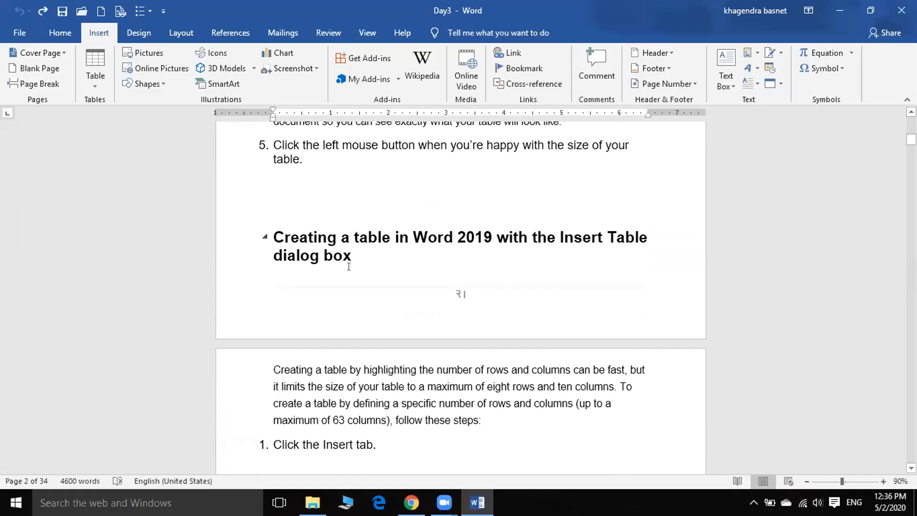
# Add a blank line before the heading "Creating a table in Word 2019 with the Insert Table dialog box" to push it to the next page
pyautogui.scroll(-1, 361, 256)
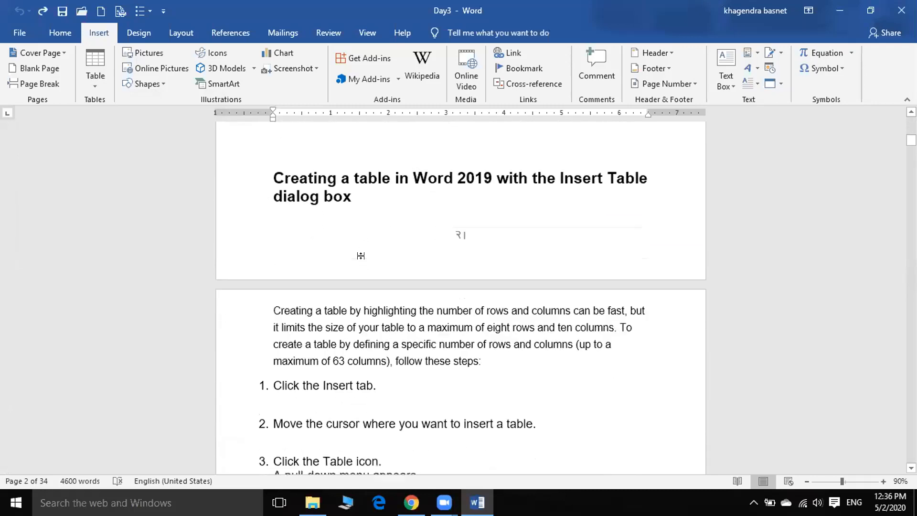
pyautogui.click(353, 178)
pyautogui.press('Return')
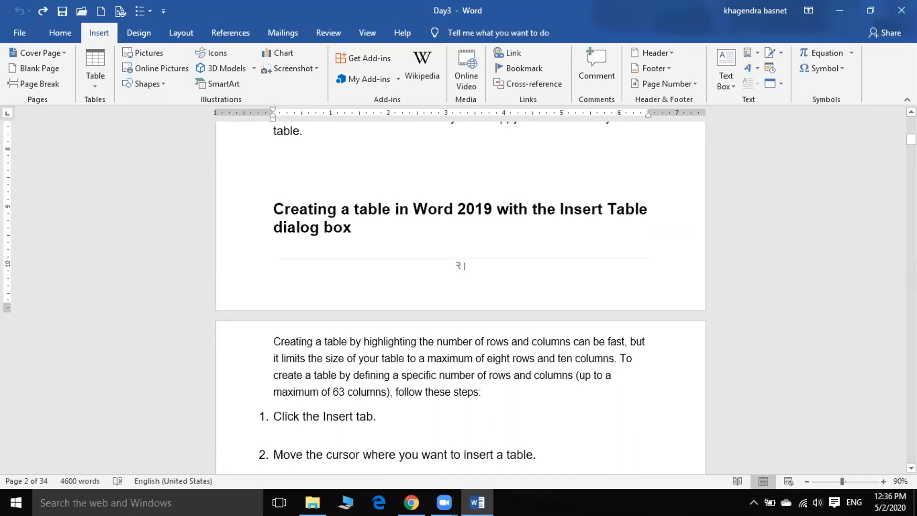
# Read through the steps for creating a table with the Insert Table dialog box
pyautogui.scroll(-1, 329, 264)
pyautogui.scroll(-4, 330, 263)
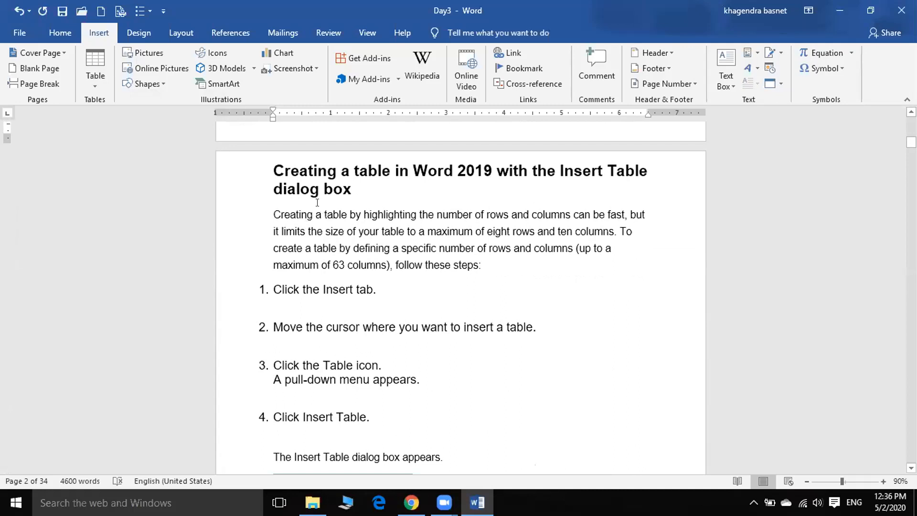
pyautogui.scroll(-2, 310, 307)
pyautogui.scroll(-3, 316, 311)
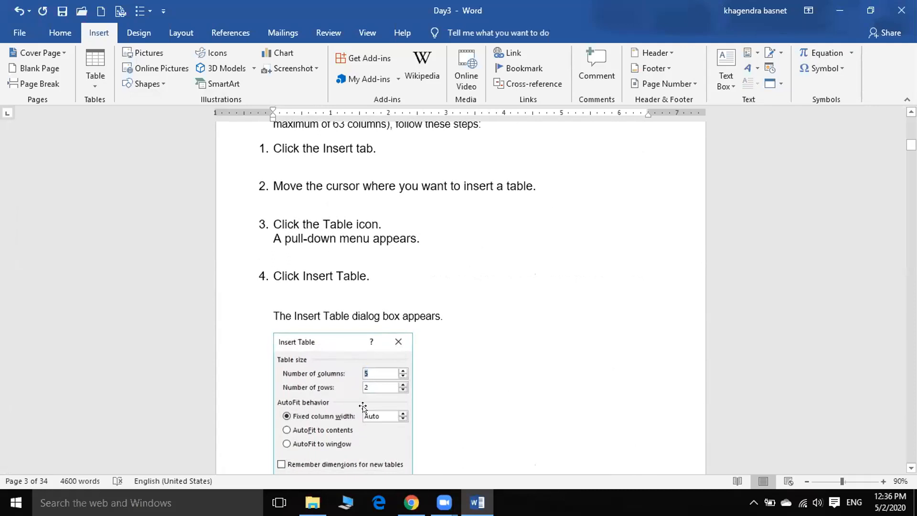
pyautogui.scroll(2, 359, 413)
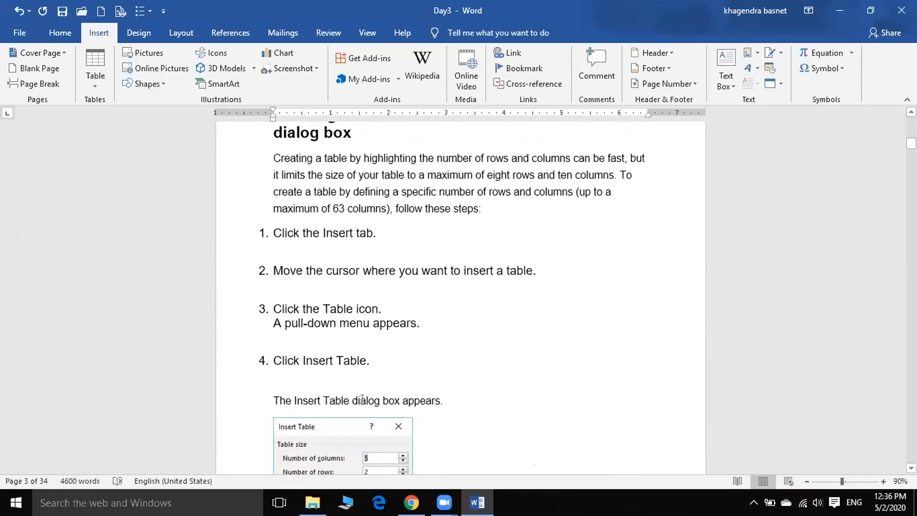
pyautogui.scroll(-11, 362, 394)
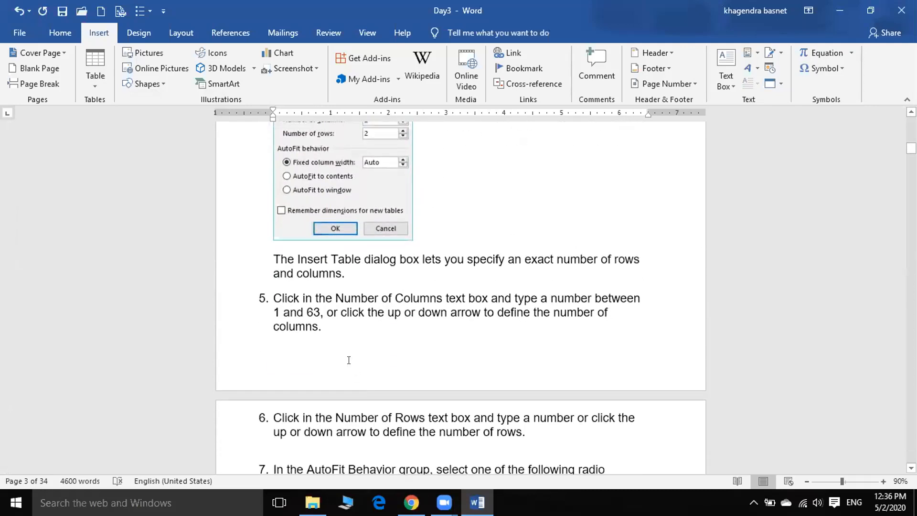
pyautogui.scroll(13, 364, 340)
pyautogui.scroll(8, 361, 340)
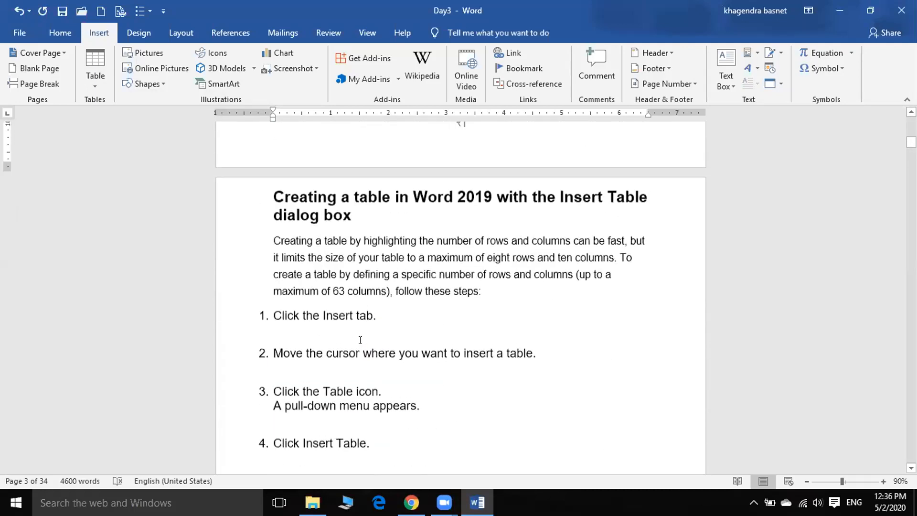
# Insert a table of 5 columns and 4 rows, with AutoFit to window, on the blank line before the Insert Table dialog box heading
pyautogui.press('Up')
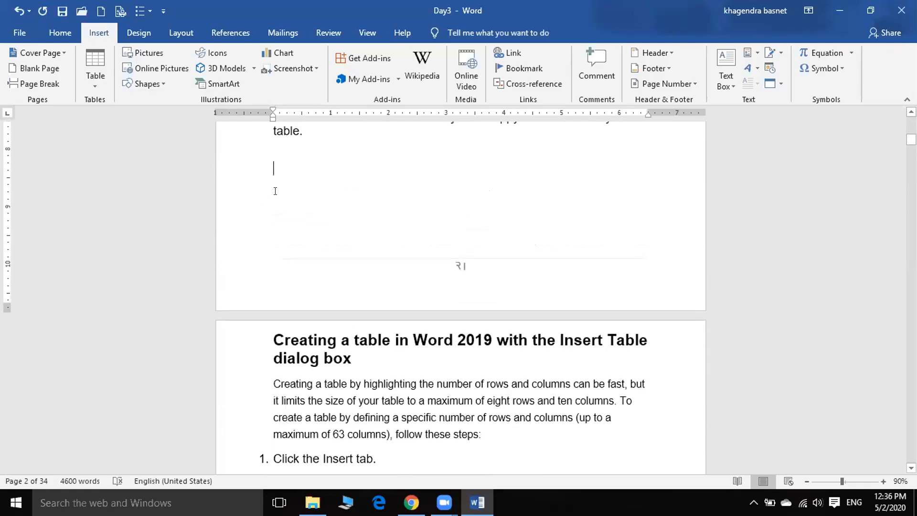
pyautogui.click(92, 83)
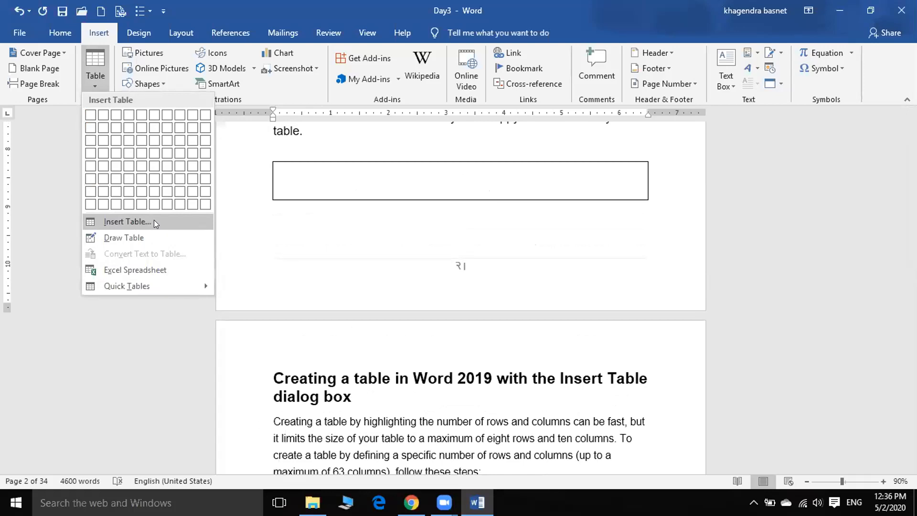
pyautogui.click(129, 220)
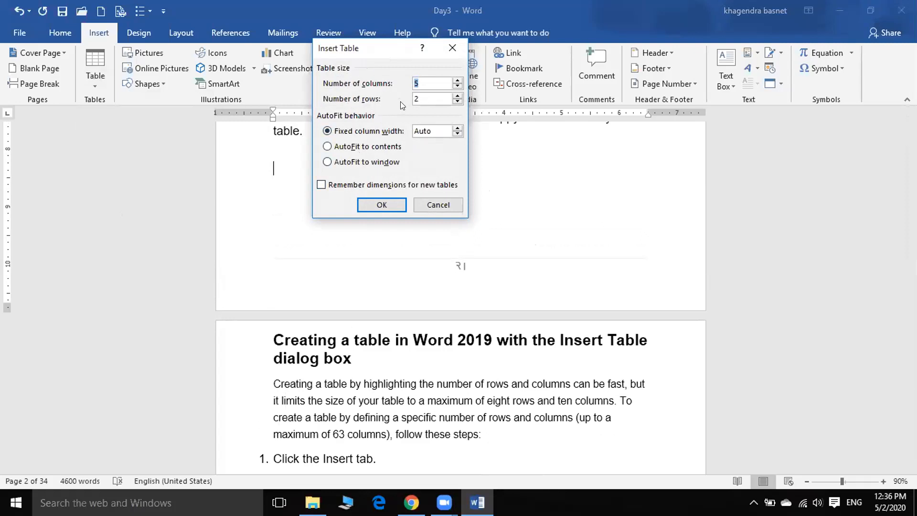
pyautogui.click(457, 87)
pyautogui.click(456, 95)
pyautogui.click(335, 162)
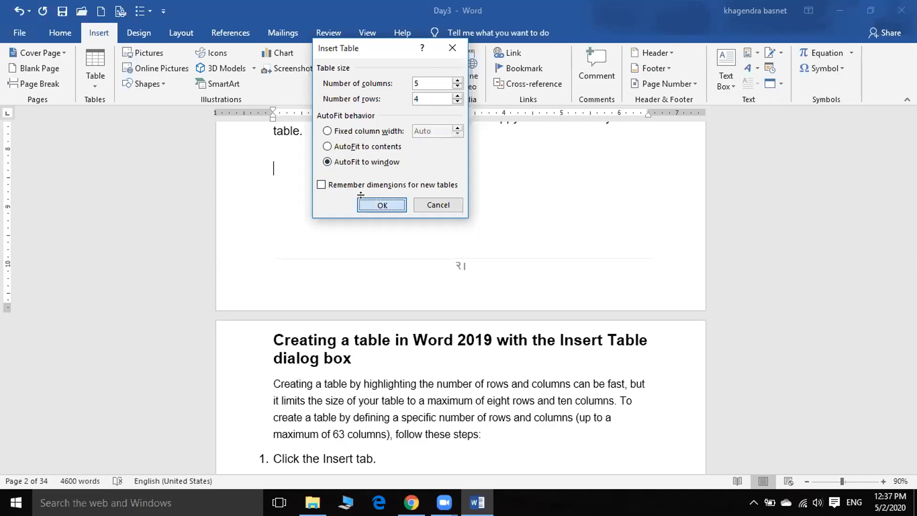
pyautogui.click(382, 204)
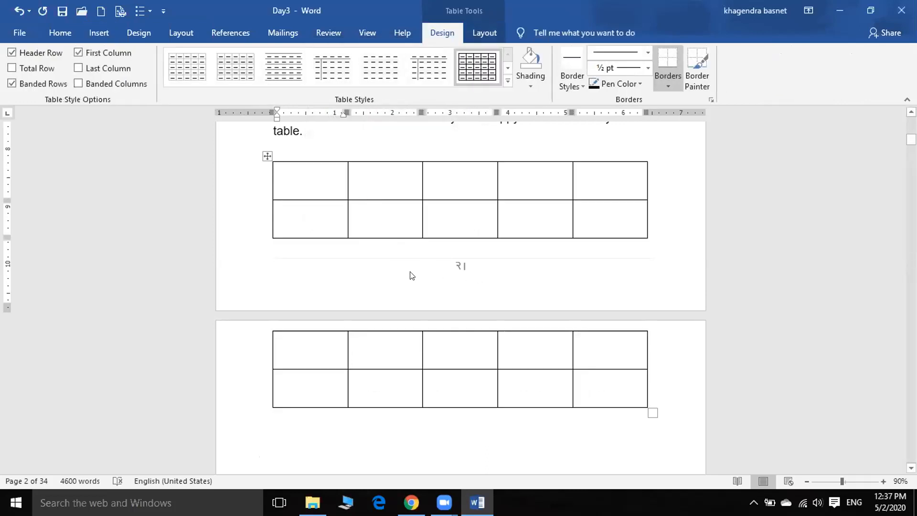
# Select the whole five-column table and cut it from the document
pyautogui.scroll(2, 370, 265)
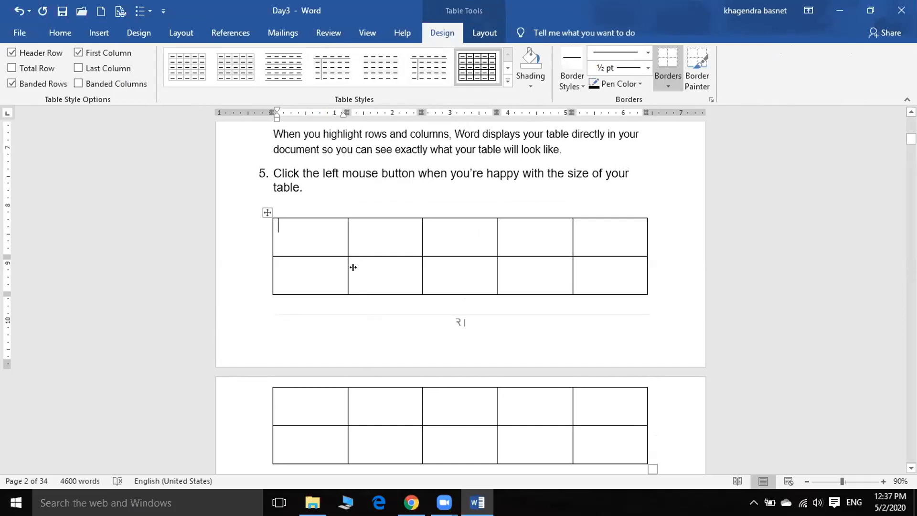
pyautogui.click(266, 212)
pyautogui.rightClick(272, 212)
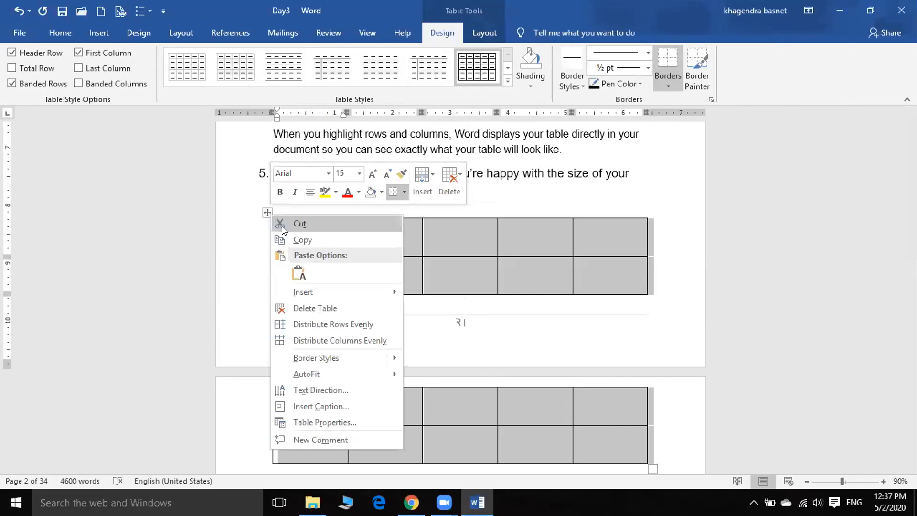
pyautogui.click(286, 219)
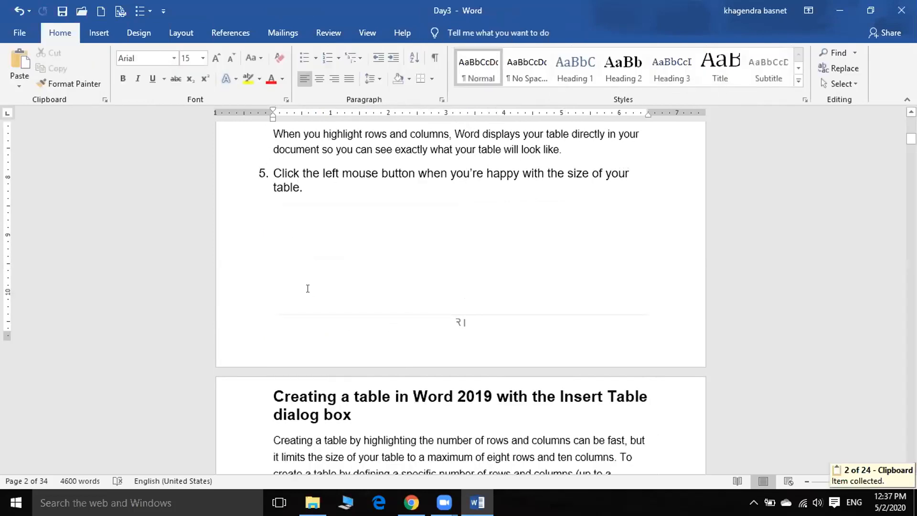
# Read the Insert Table dialog box instructions, from opening the dialog to defining the number of columns and rows
pyautogui.scroll(-5, 307, 296)
pyautogui.scroll(-2, 290, 351)
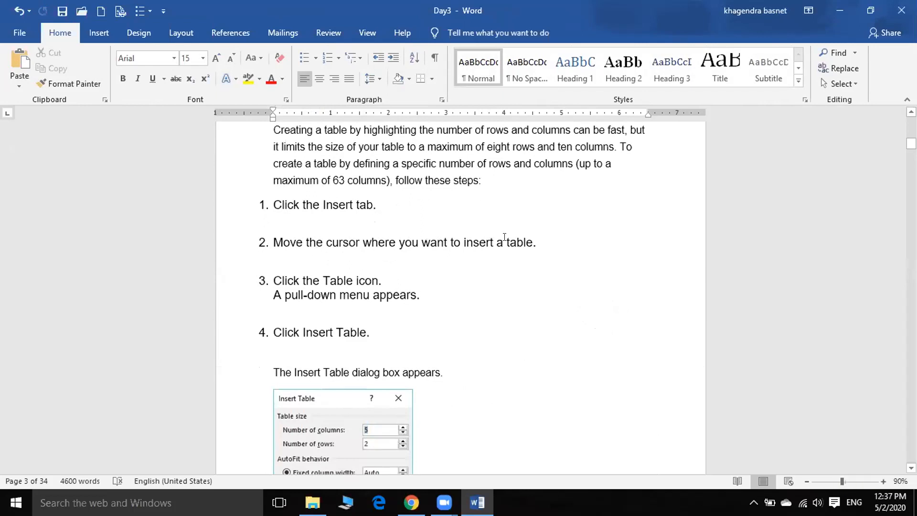
pyautogui.scroll(-1, 306, 232)
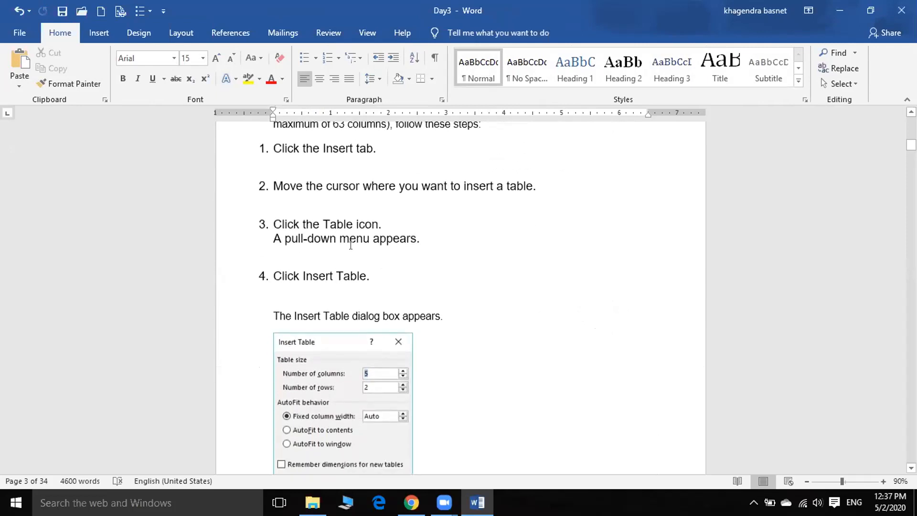
pyautogui.scroll(-1, 403, 246)
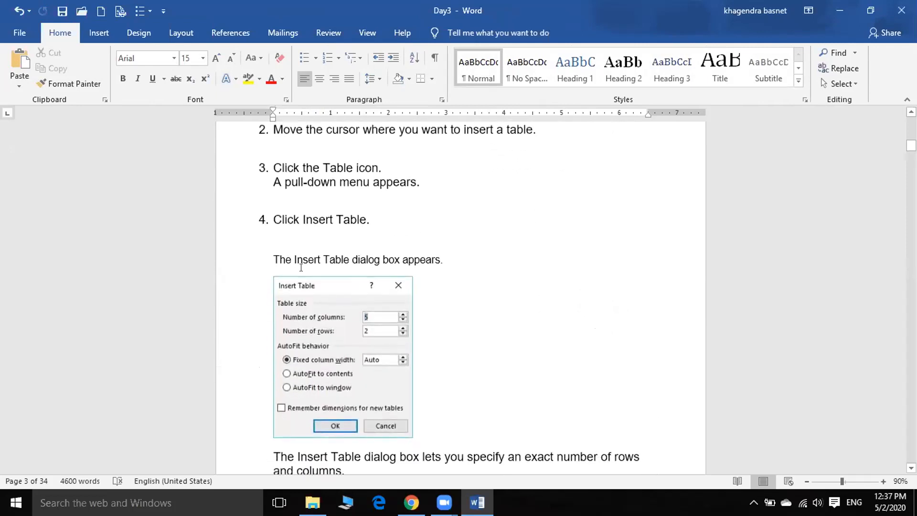
pyautogui.scroll(-1, 337, 374)
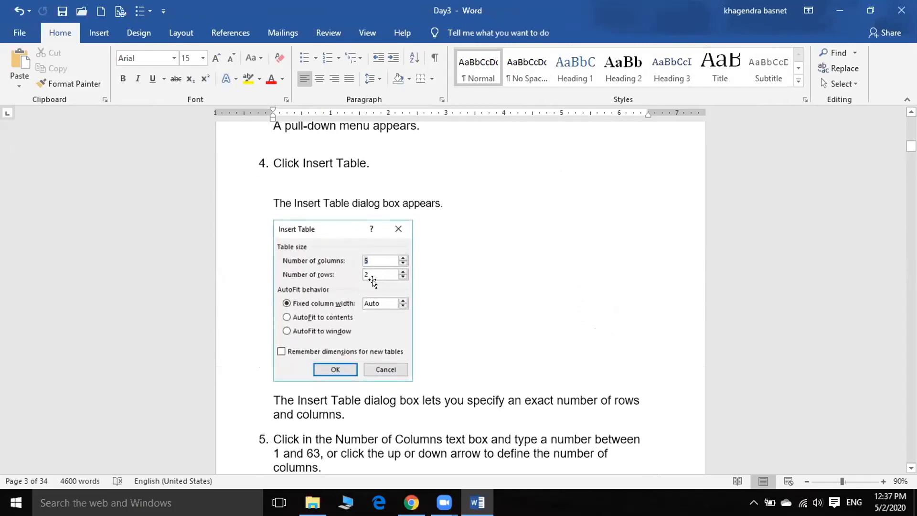
pyautogui.scroll(-2, 331, 339)
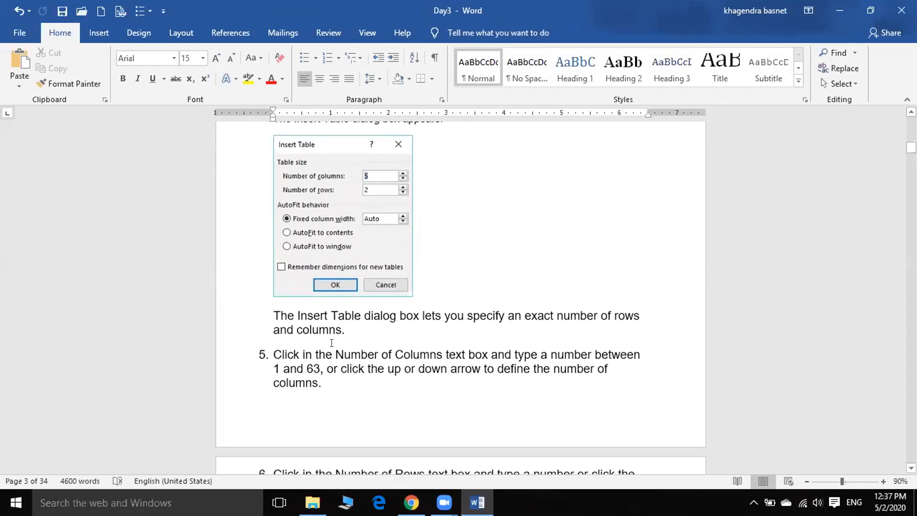
pyautogui.scroll(-2, 362, 351)
pyautogui.scroll(1, 320, 317)
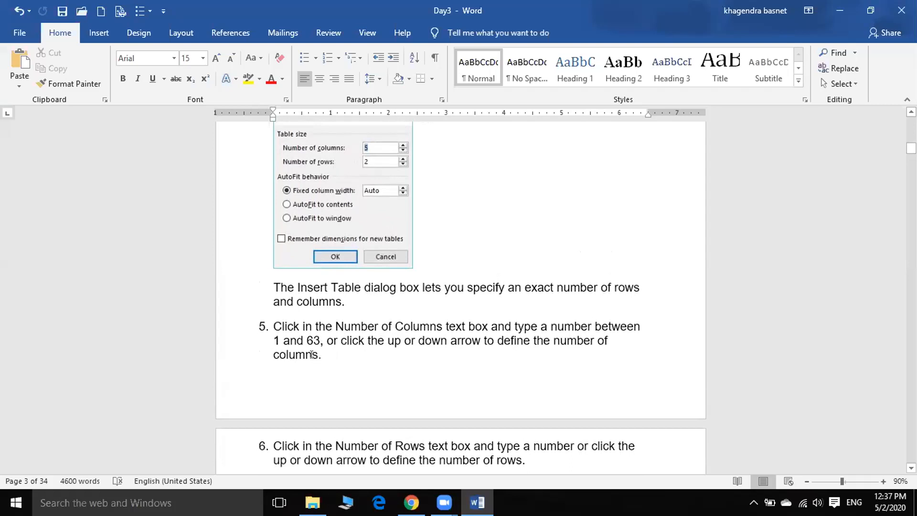
pyautogui.scroll(-3, 338, 383)
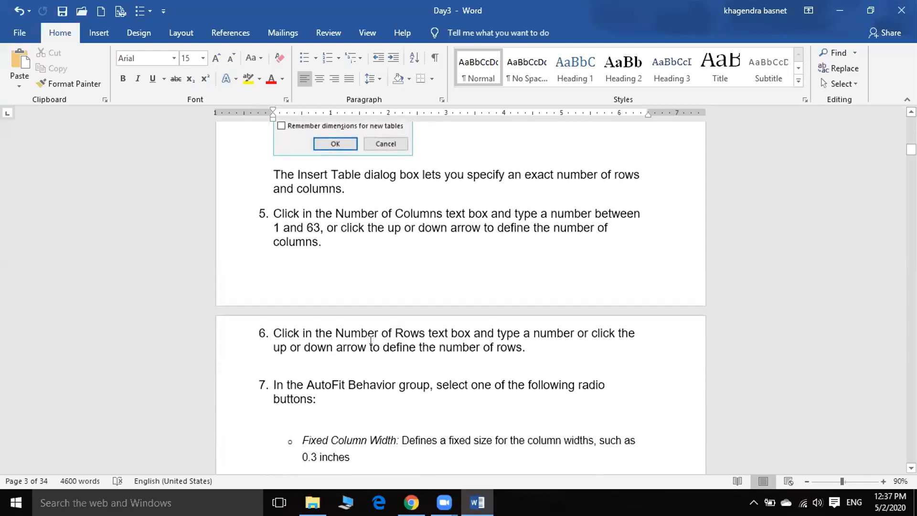
pyautogui.scroll(-1, 371, 340)
pyautogui.scroll(4, 293, 313)
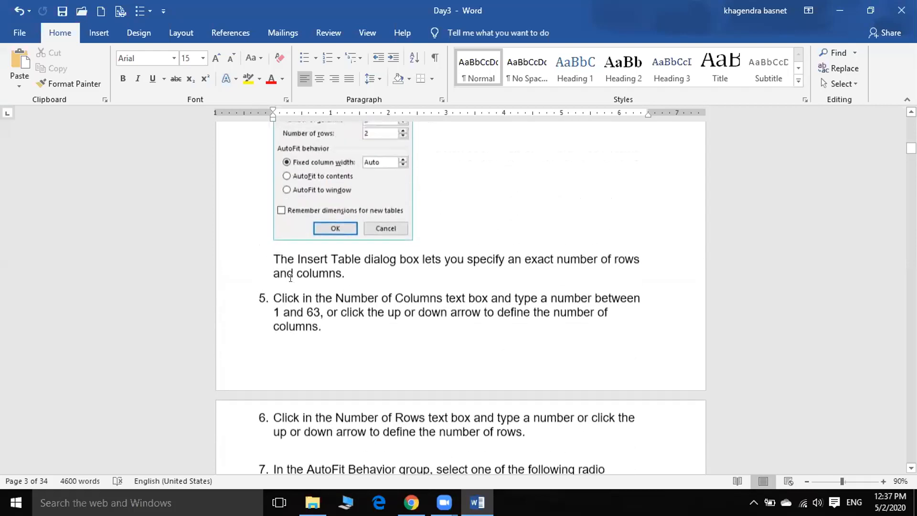
pyautogui.scroll(-4, 180, 400)
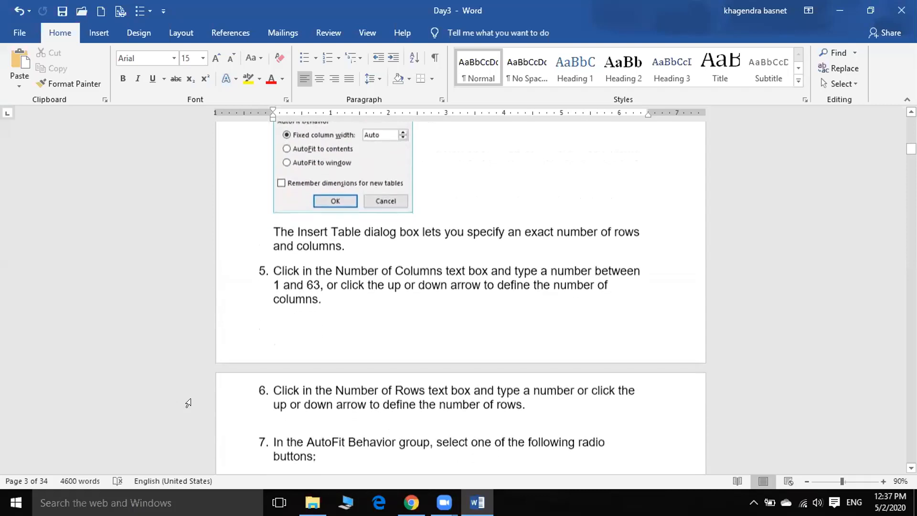
pyautogui.scroll(-1, 327, 380)
pyautogui.scroll(4, 348, 396)
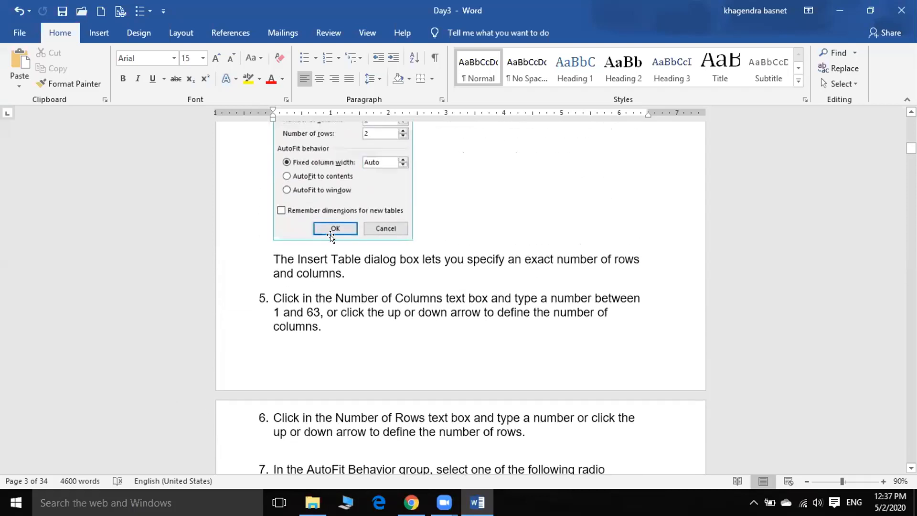
pyautogui.scroll(-2, 325, 234)
pyautogui.scroll(-2, 330, 395)
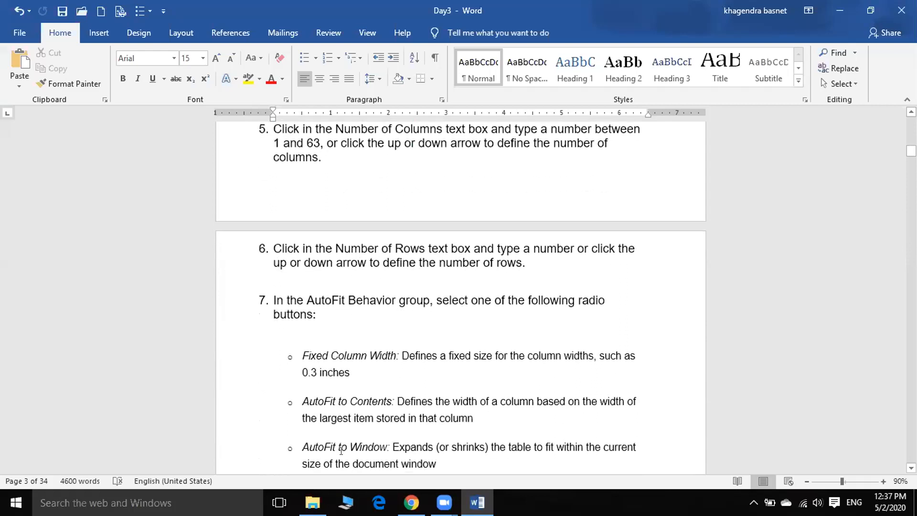
# Review the AutoFit Behavior options in step 7 against the Insert Table dialog picture: Fixed Column Width, AutoFit to Contents and AutoFit to Window
pyautogui.scroll(-2, 335, 352)
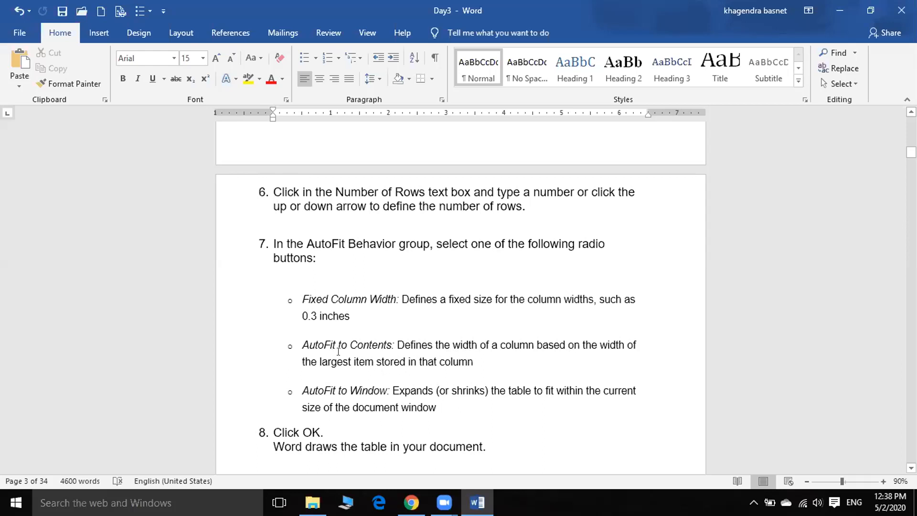
pyautogui.scroll(-3, 404, 352)
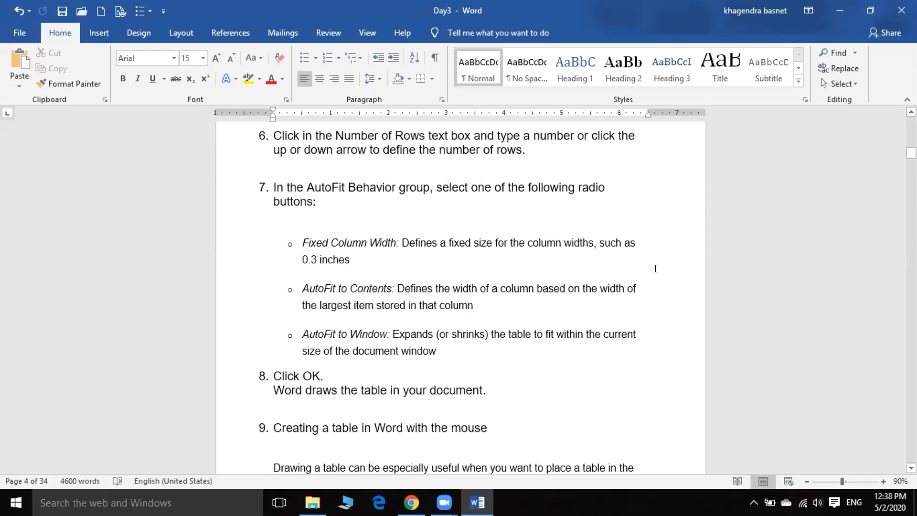
pyautogui.scroll(13, 655, 268)
pyautogui.scroll(-9, 266, 313)
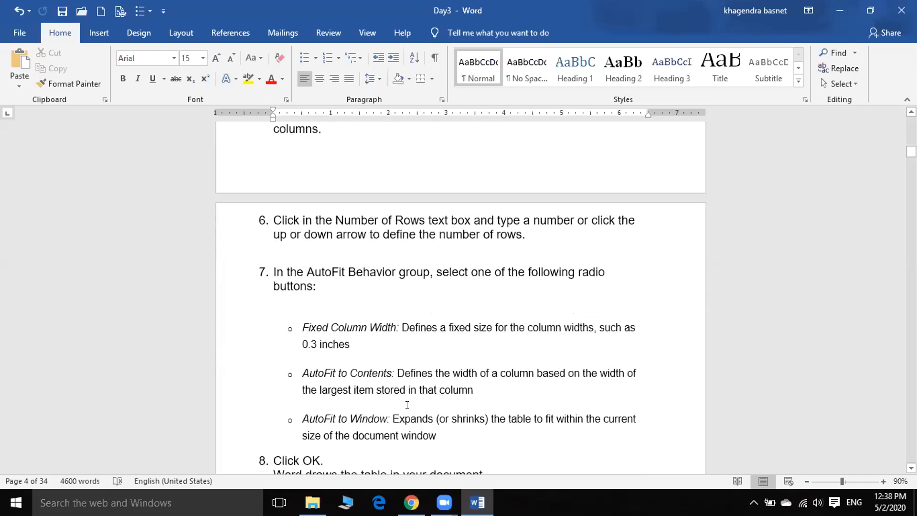
pyautogui.scroll(-4, 406, 405)
pyautogui.scroll(15, 391, 351)
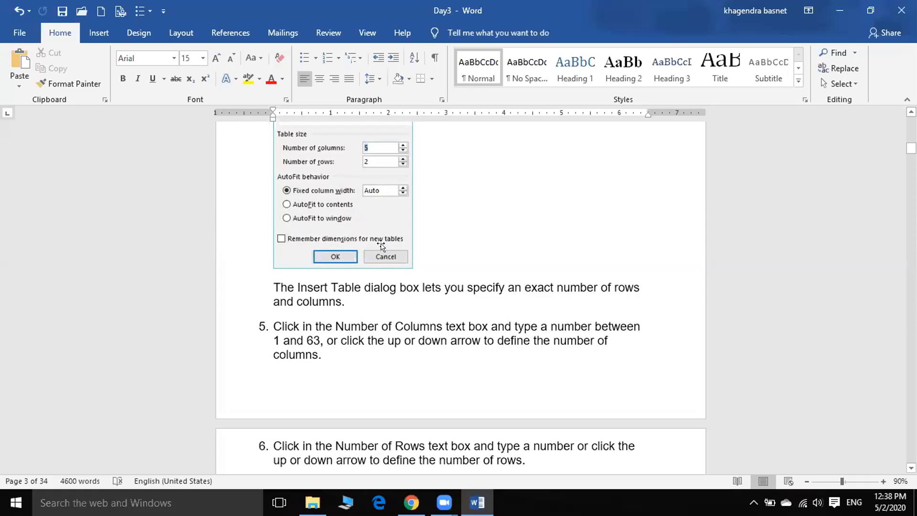
pyautogui.scroll(-8, 371, 332)
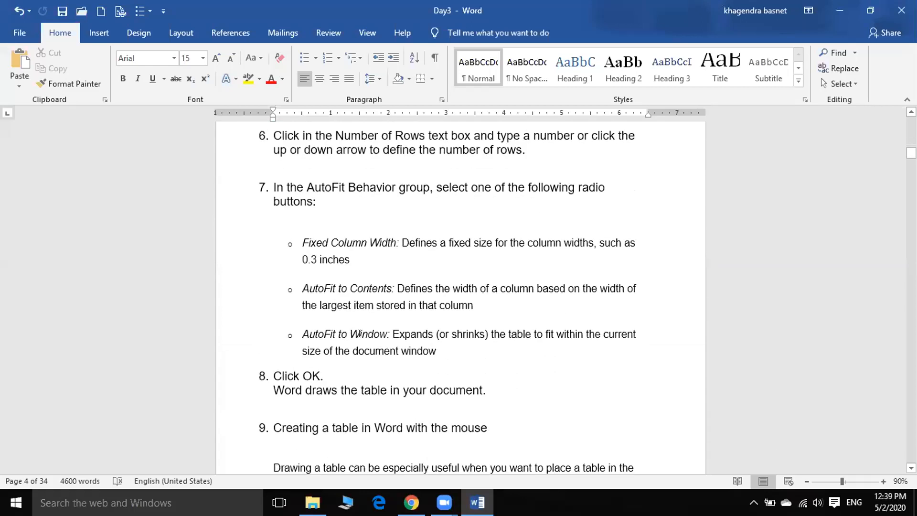
pyautogui.scroll(-2, 344, 355)
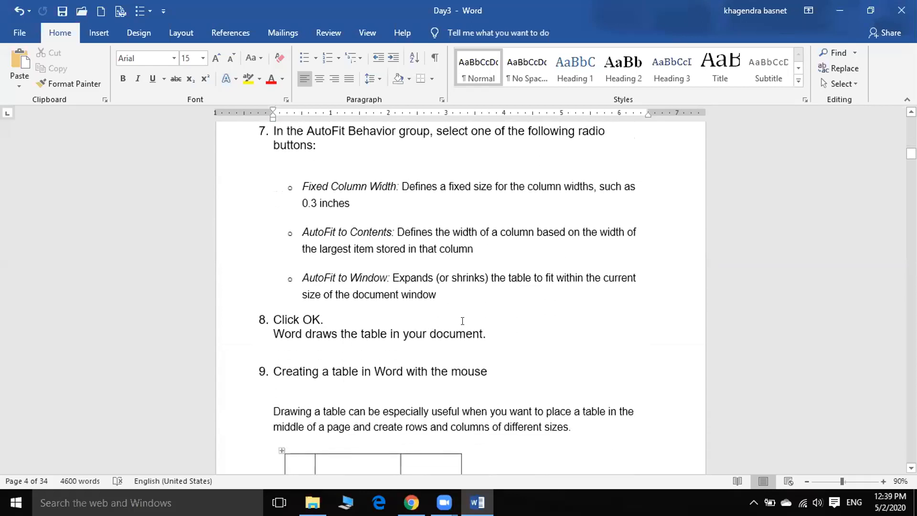
pyautogui.scroll(1, 462, 320)
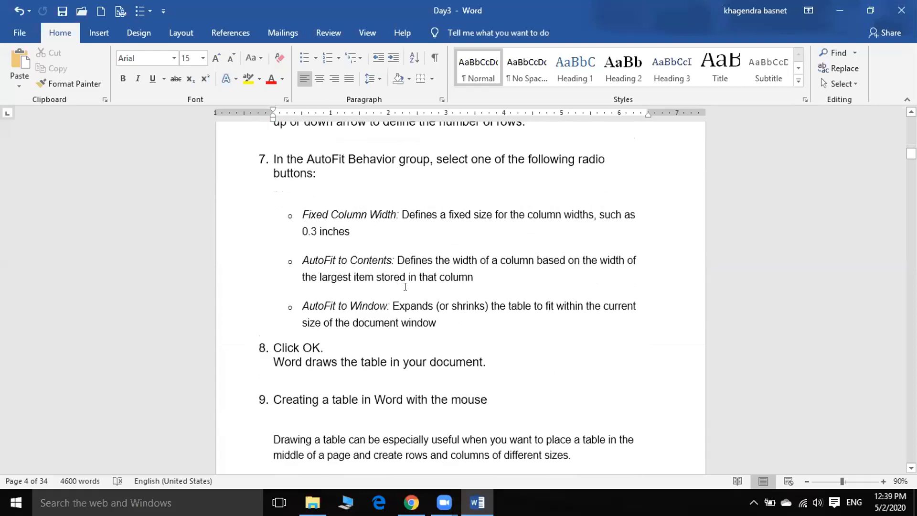
pyautogui.scroll(6, 405, 287)
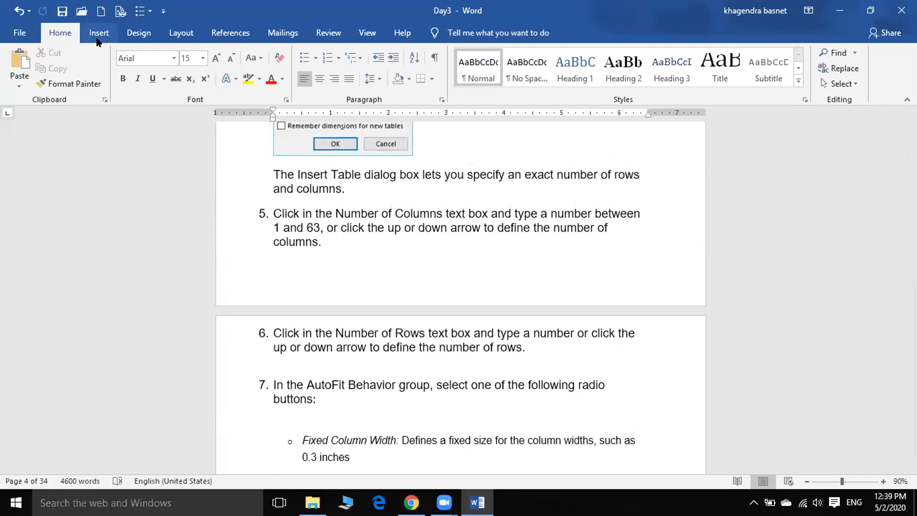
# Insert a table of 5 columns and 2 rows, with AutoFit to contents, on the blank line before the Insert Table dialog box heading
pyautogui.click(98, 32)
pyautogui.click(95, 76)
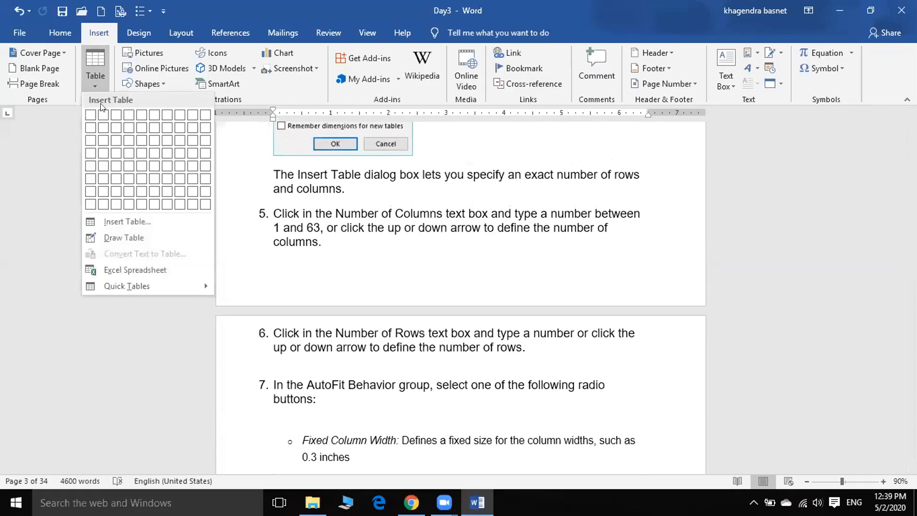
pyautogui.click(120, 221)
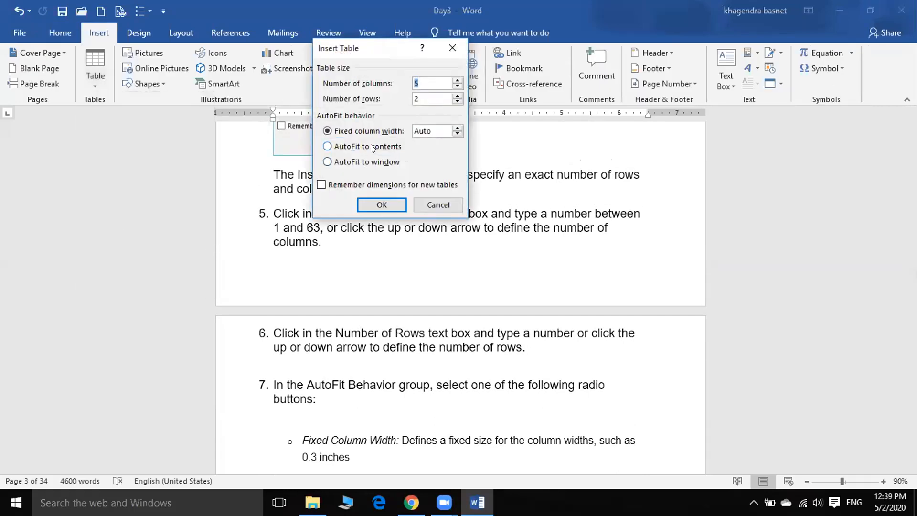
pyautogui.click(327, 146)
pyautogui.click(382, 205)
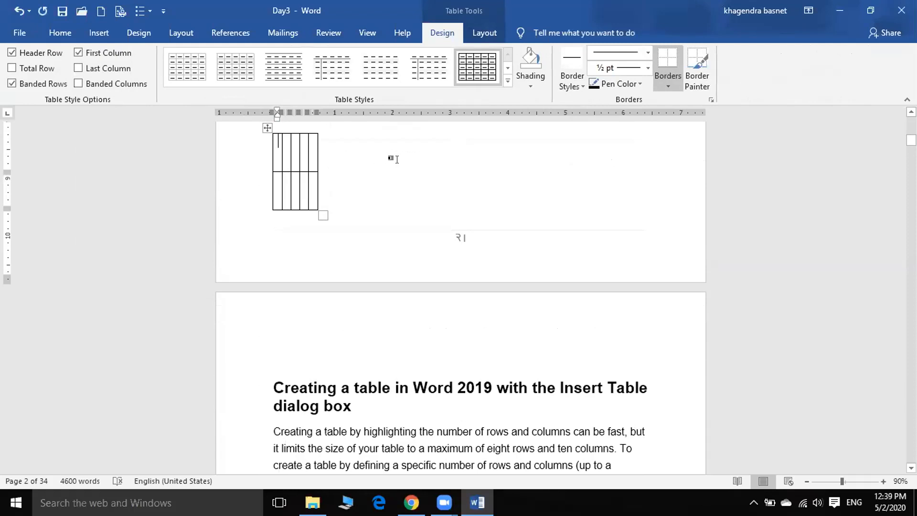
# Enter the sample text "assbsbsbsbhasb" in the table's first cell and erase it back to the first letter
pyautogui.write('assbsbsbs')
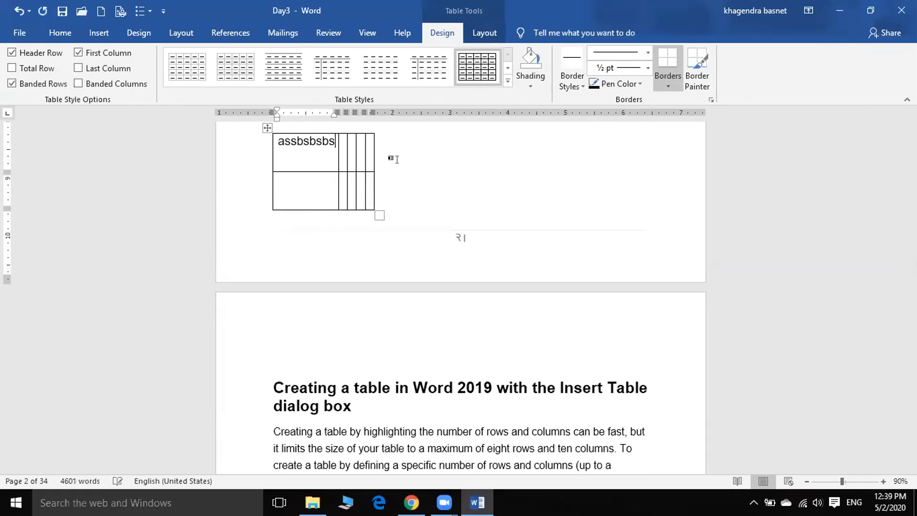
pyautogui.write('bhasb')
pyautogui.press('BackSpace')
pyautogui.press('BackSpace')
pyautogui.press('BackSpace')
pyautogui.press('BackSpace')
pyautogui.press('BackSpace')
pyautogui.press('BackSpace')
pyautogui.press('BackSpace')
pyautogui.press('BackSpace')
pyautogui.press('BackSpace')
pyautogui.press('BackSpace')
pyautogui.press('BackSpace')
pyautogui.press('BackSpace')
pyautogui.press('BackSpace')
# Extend the first cell's text to "asbabsbhahss" and clear the cell completely
pyautogui.write('sbabsbhahss')
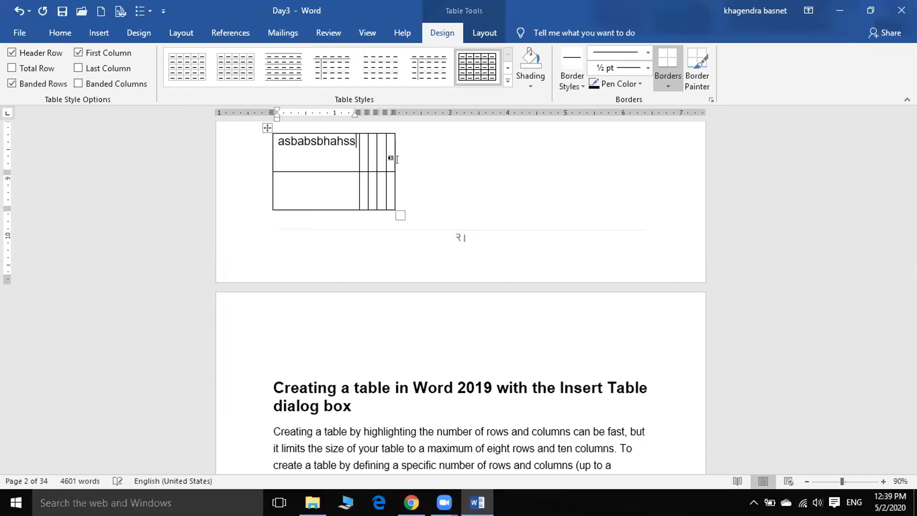
pyautogui.press('BackSpace')
pyautogui.press('BackSpace')
pyautogui.press('BackSpace')
pyautogui.press('BackSpace')
pyautogui.press('BackSpace')
pyautogui.press('BackSpace')
pyautogui.press('BackSpace')
pyautogui.press('BackSpace')
pyautogui.press('BackSpace')
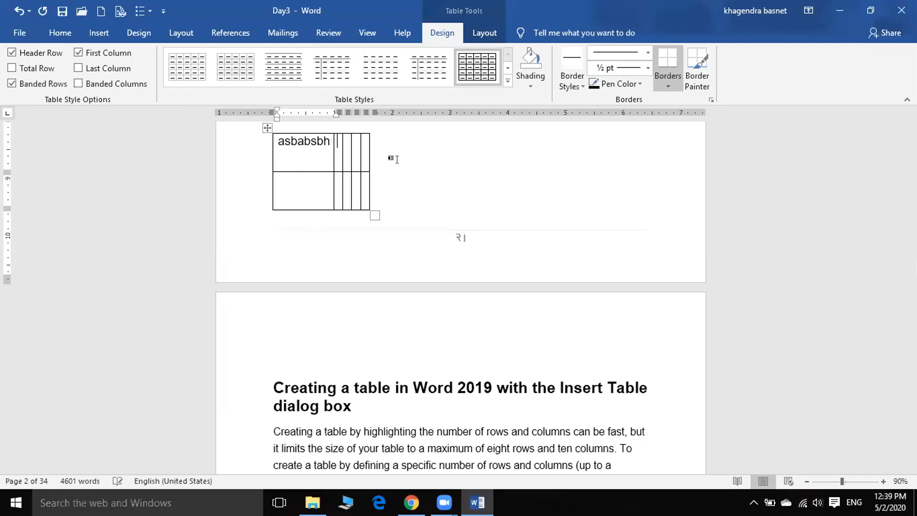
pyautogui.press('BackSpace')
pyautogui.press('BackSpace')
pyautogui.press('BackSpace')
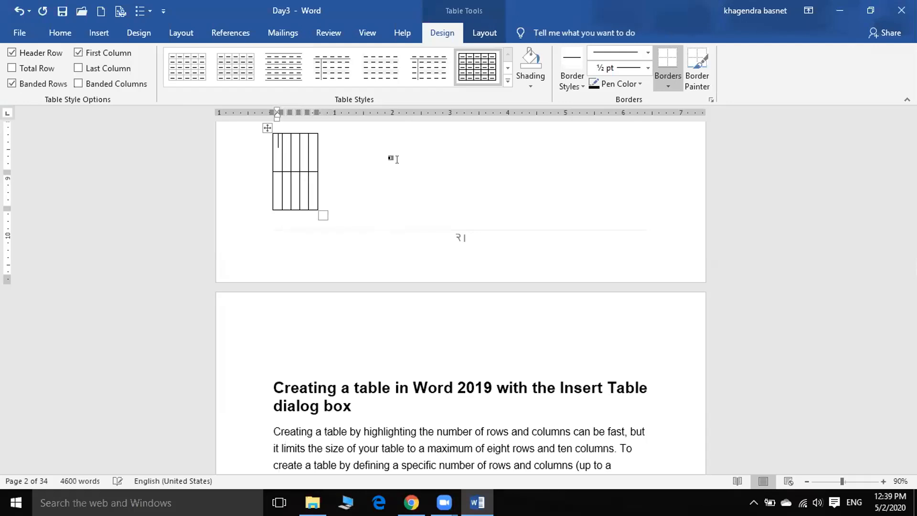
# Select the whole AutoFit to contents table and cut it from the document
pyautogui.rightClick(268, 130)
pyautogui.click(261, 134)
pyautogui.hotkey('ctrl', 'x')
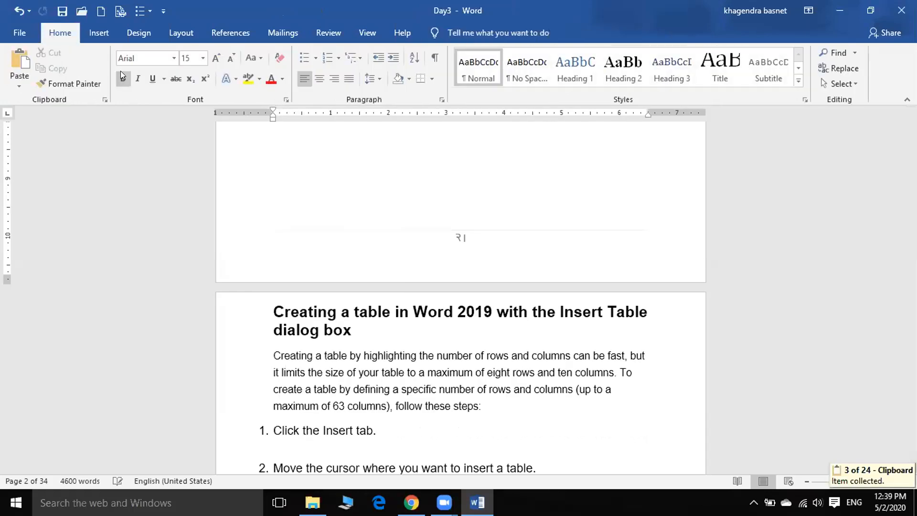
# Insert a table of 5 columns and 2 rows, with AutoFit to window, on the same blank line before the heading
pyautogui.click(100, 32)
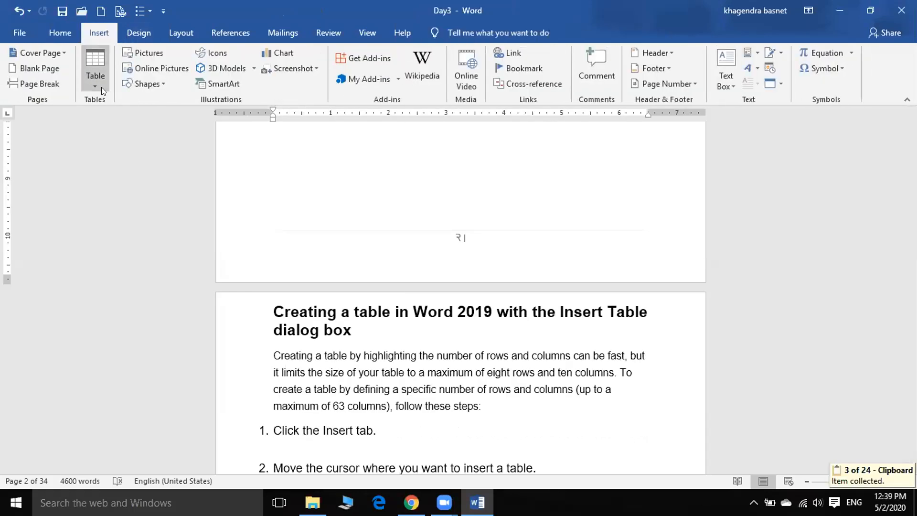
pyautogui.click(101, 81)
pyautogui.click(208, 209)
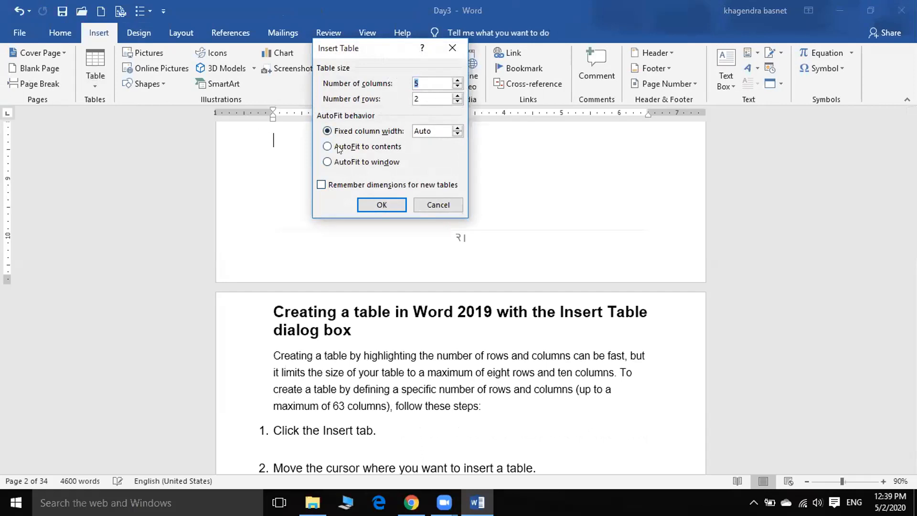
pyautogui.click(327, 162)
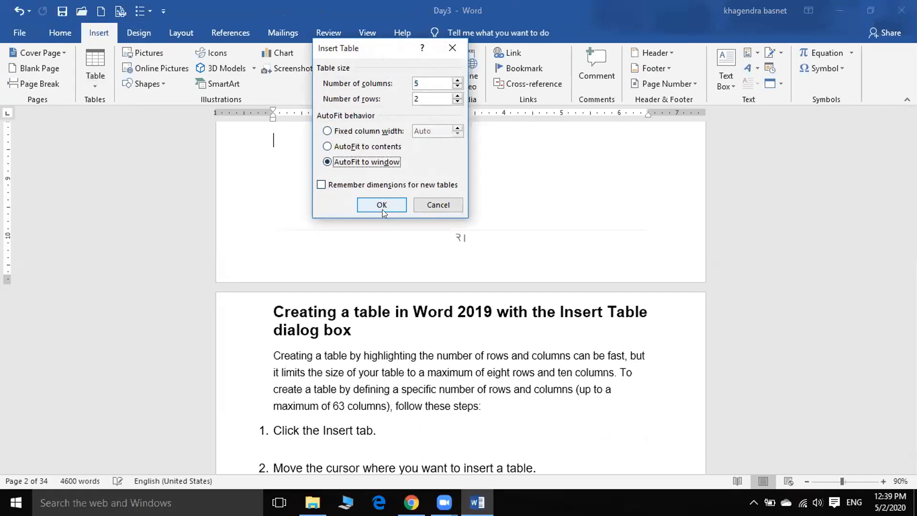
pyautogui.click(381, 205)
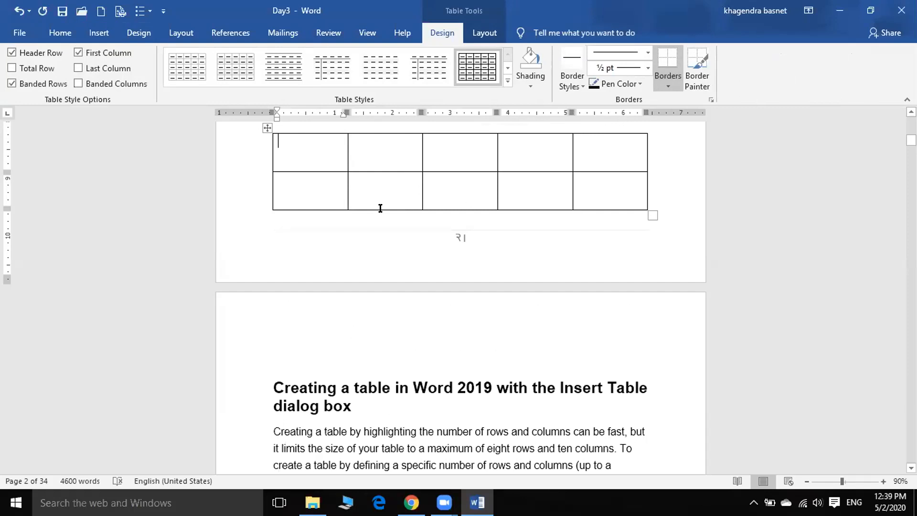
# Select the whole page-wide AutoFit to window table and cut it from the document
pyautogui.click(267, 128)
pyautogui.rightClick(267, 128)
pyautogui.click(295, 138)
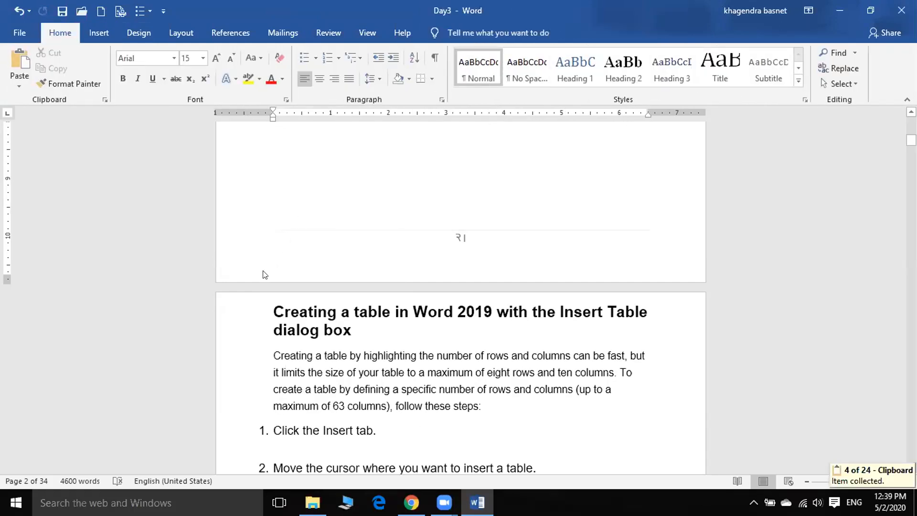
# Review the document's instructions on the AutoFit options and on drawing a table with the mouse, and locate the Draw Table command
pyautogui.scroll(-15, 264, 274)
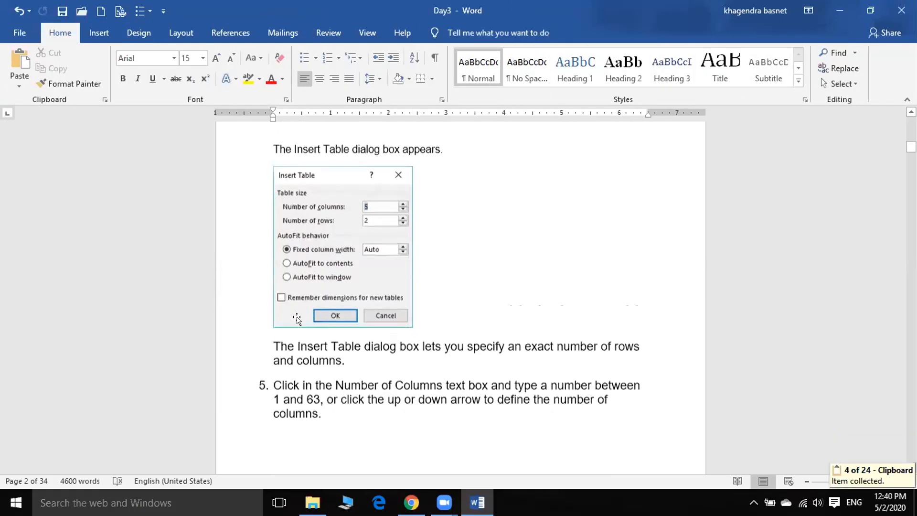
pyautogui.scroll(-12, 296, 317)
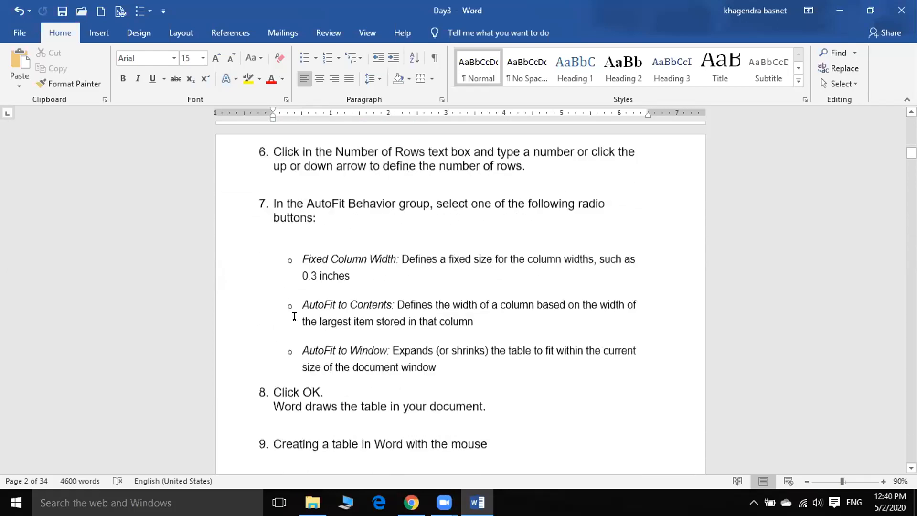
pyautogui.scroll(-5, 290, 317)
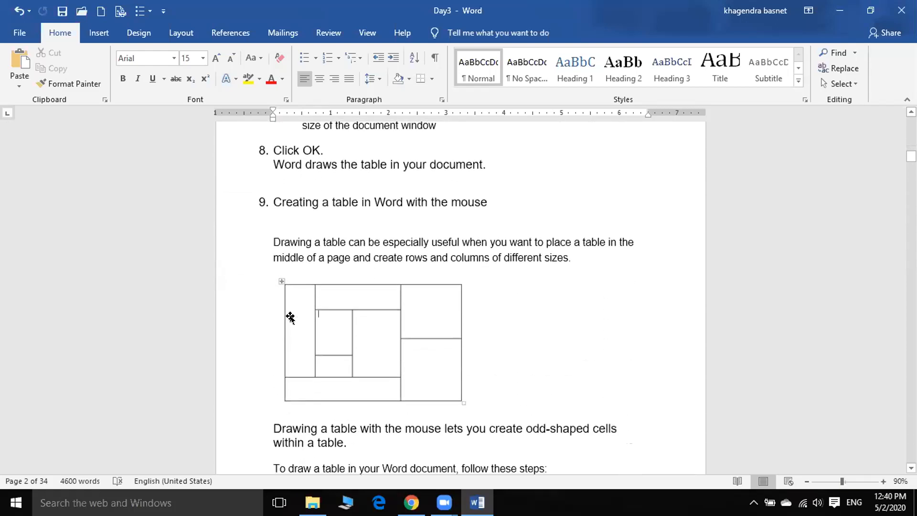
pyautogui.scroll(4, 380, 321)
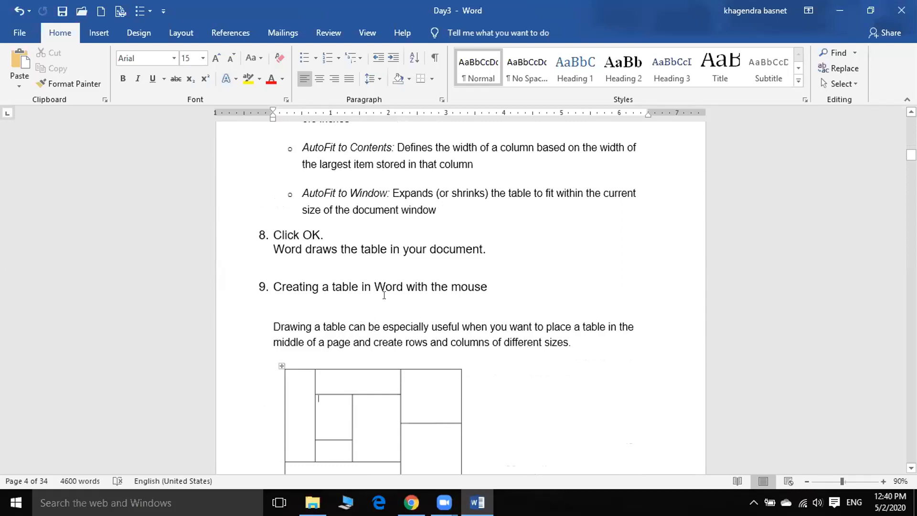
pyautogui.scroll(-1, 436, 307)
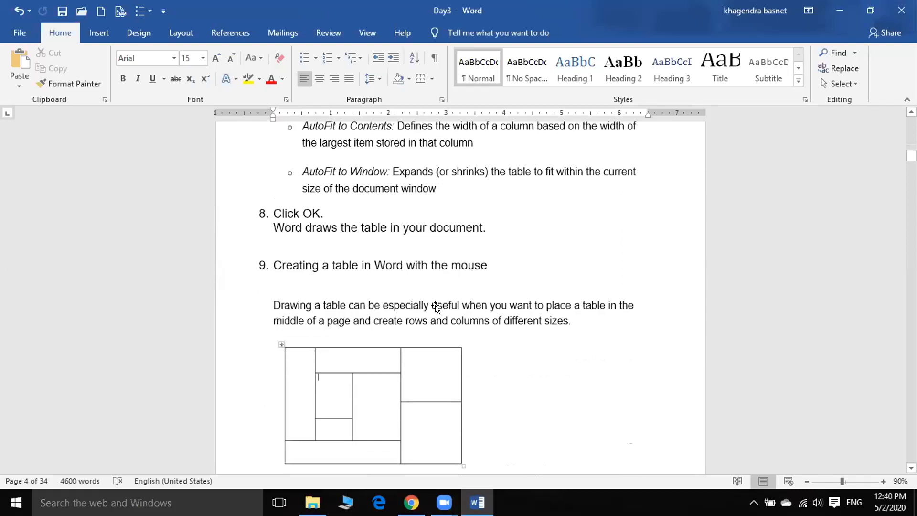
pyautogui.scroll(-6, 436, 307)
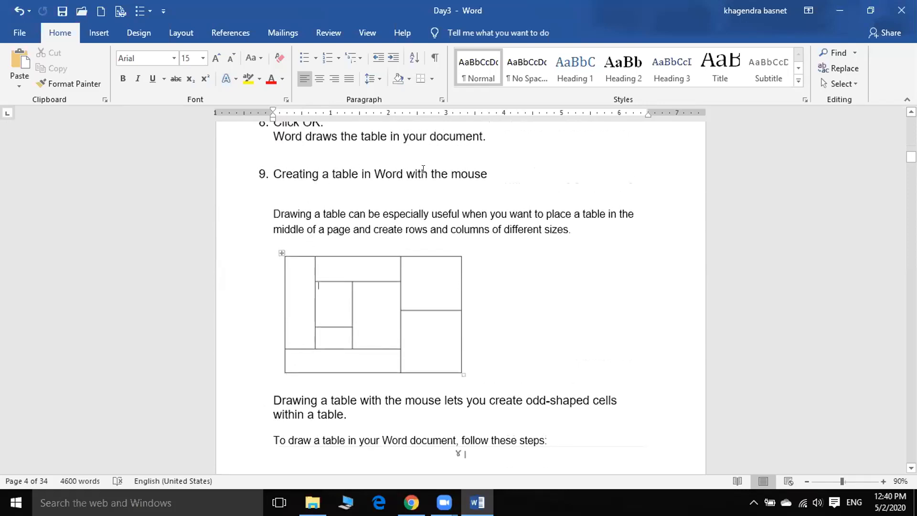
pyautogui.click(101, 33)
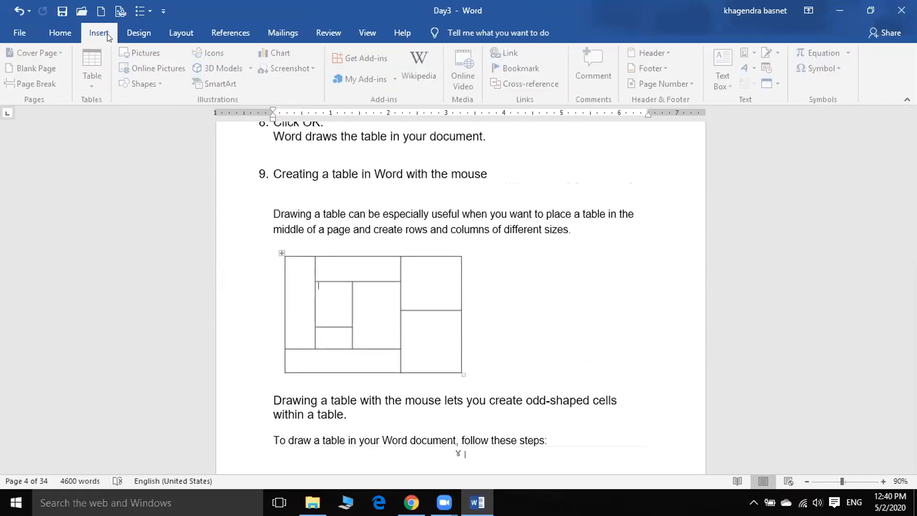
pyautogui.click(92, 78)
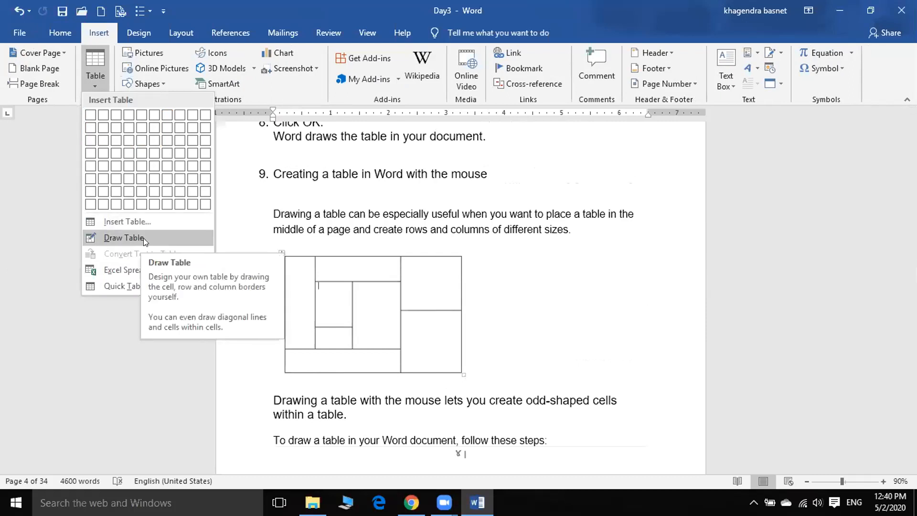
pyautogui.click(599, 297)
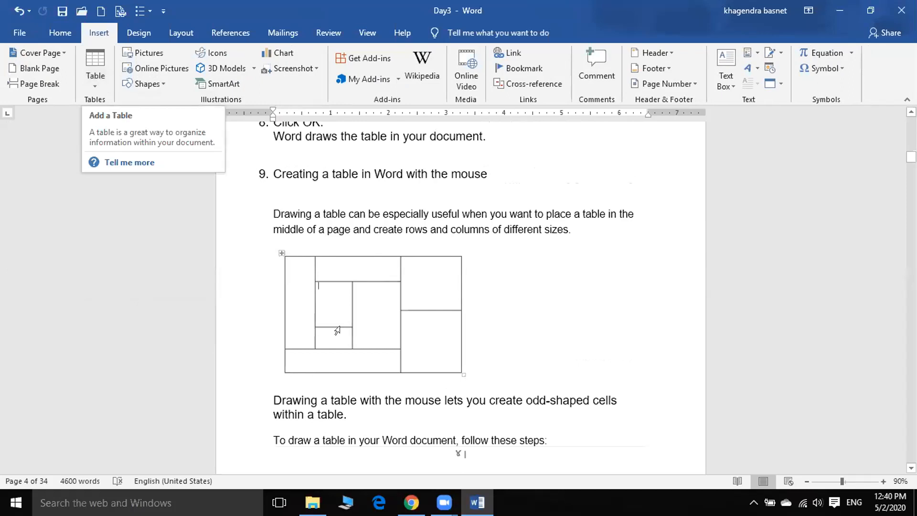
# Use Draw Table to draw a rectangular table outline about 0.73" high in the empty space beside numbered steps 1 and 2
pyautogui.scroll(-3, 337, 330)
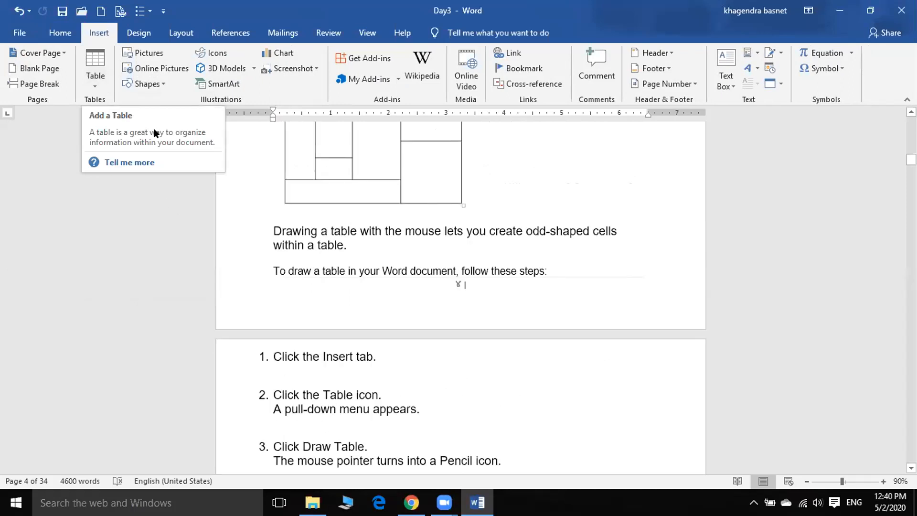
pyautogui.click(96, 79)
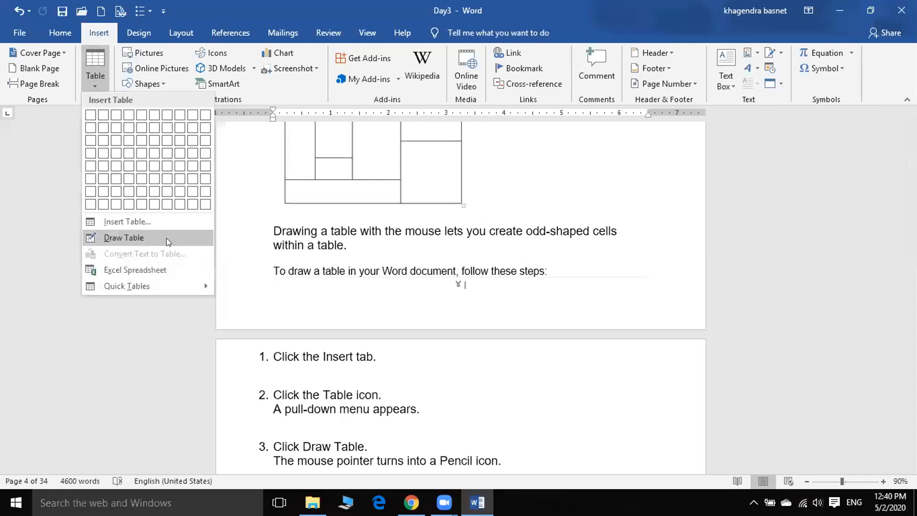
pyautogui.click(141, 237)
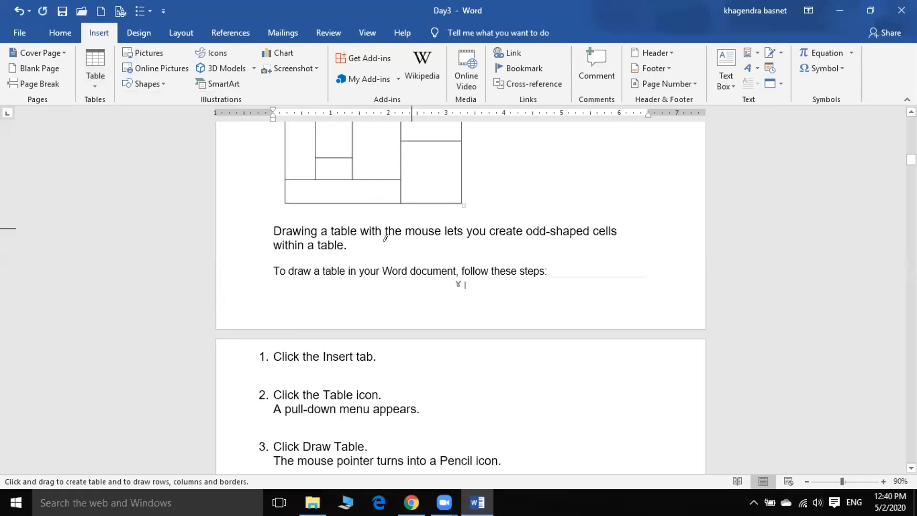
pyautogui.scroll(-3, 365, 289)
pyautogui.scroll(-2, 365, 289)
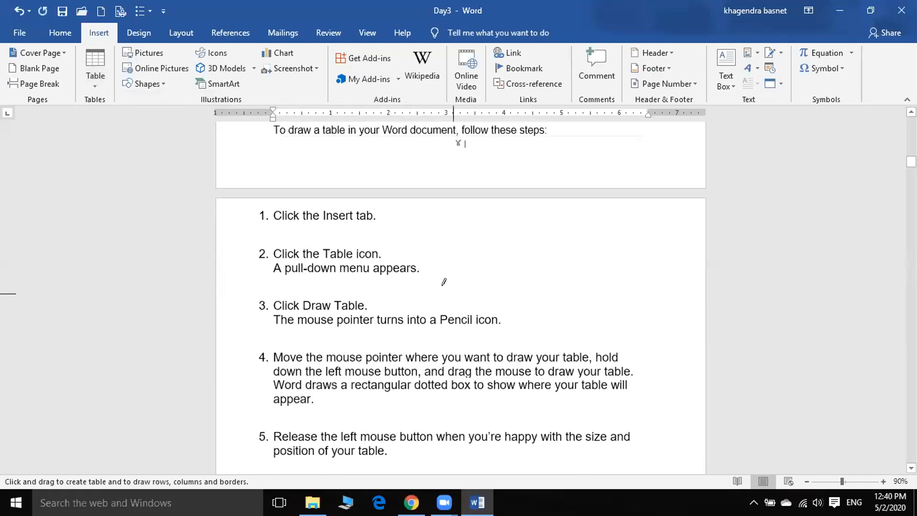
pyautogui.moveTo(498, 220)
pyautogui.mouseDown()
pyautogui.moveTo(557, 253)
pyautogui.moveTo(610, 246)
pyautogui.moveTo(632, 267)
pyautogui.mouseUp()
# Draw three vertical and three horizontal lines inside the outline to divide the table into four columns and four rows
pyautogui.moveTo(527, 227); pyautogui.dragTo(528, 268)
pyautogui.moveTo(570, 227); pyautogui.dragTo(571, 268)
pyautogui.moveTo(608, 229)
pyautogui.mouseDown()
pyautogui.moveTo(608, 267)
pyautogui.moveTo(505, 239)
pyautogui.mouseUp()
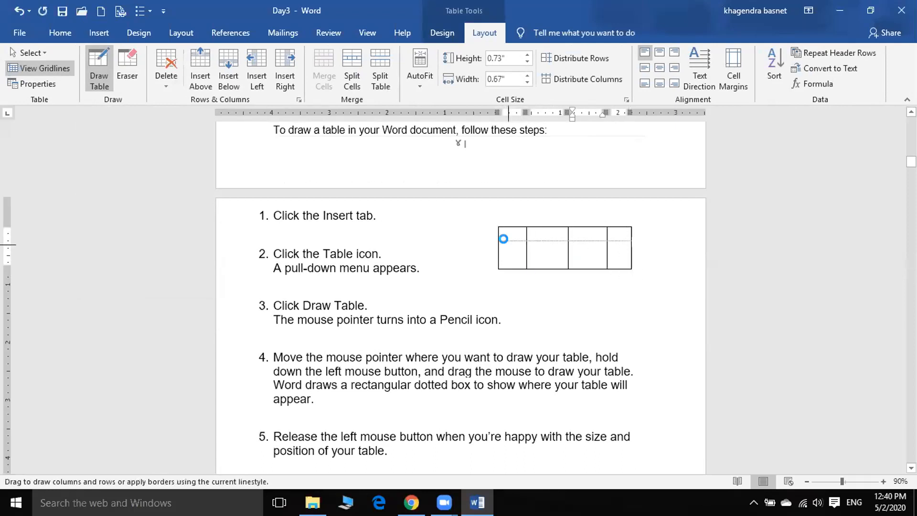
pyautogui.moveTo(605, 238); pyautogui.dragTo(500, 248)
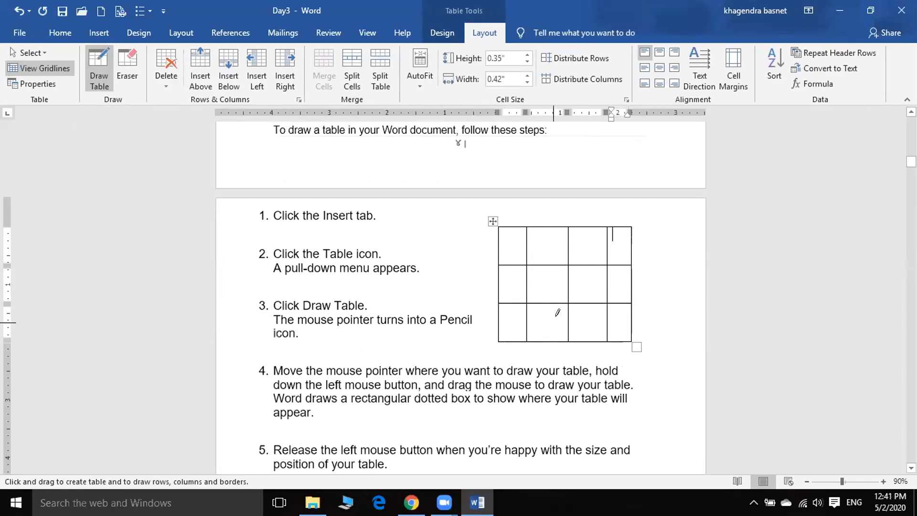
pyautogui.scroll(-2, 459, 356)
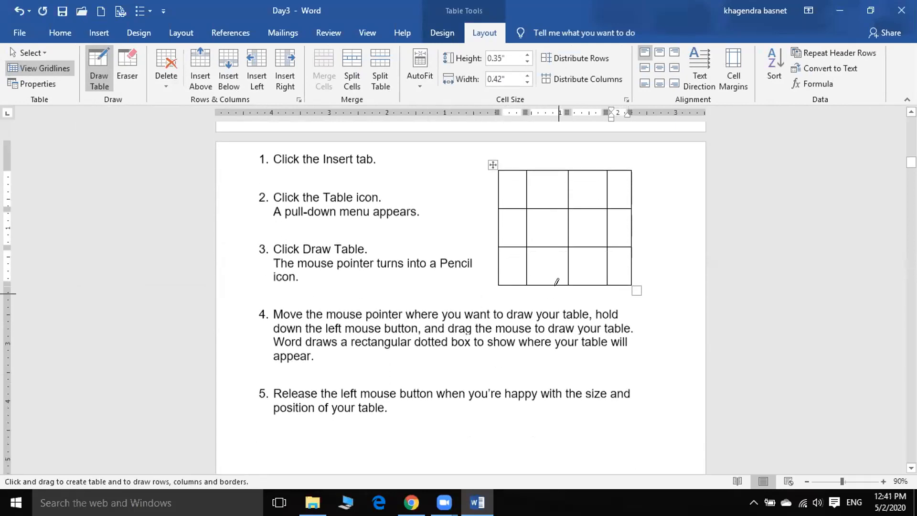
pyautogui.moveTo(498, 185); pyautogui.dragTo(617, 184)
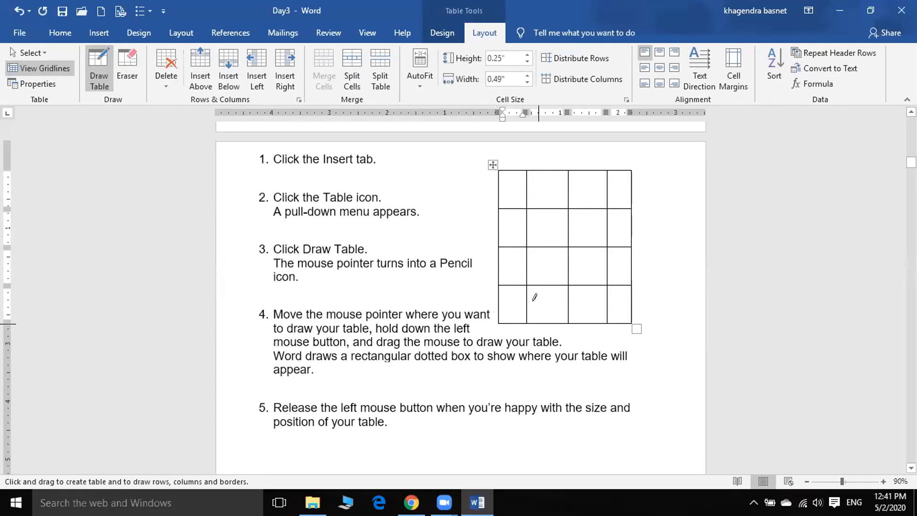
# Review instruction steps 5 to 7 on drawing row and column boundaries, and exit the table drawing mode
pyautogui.scroll(-3, 534, 297)
pyautogui.scroll(-9, 524, 272)
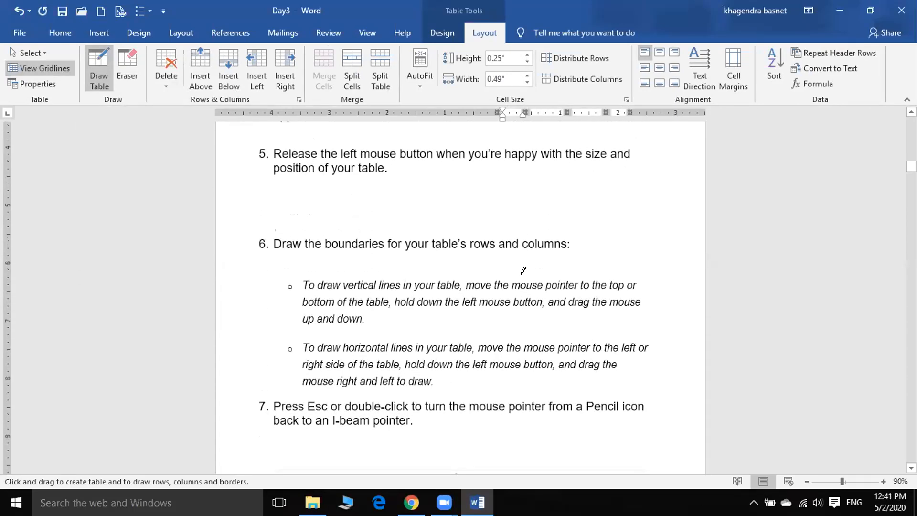
pyautogui.scroll(13, 524, 271)
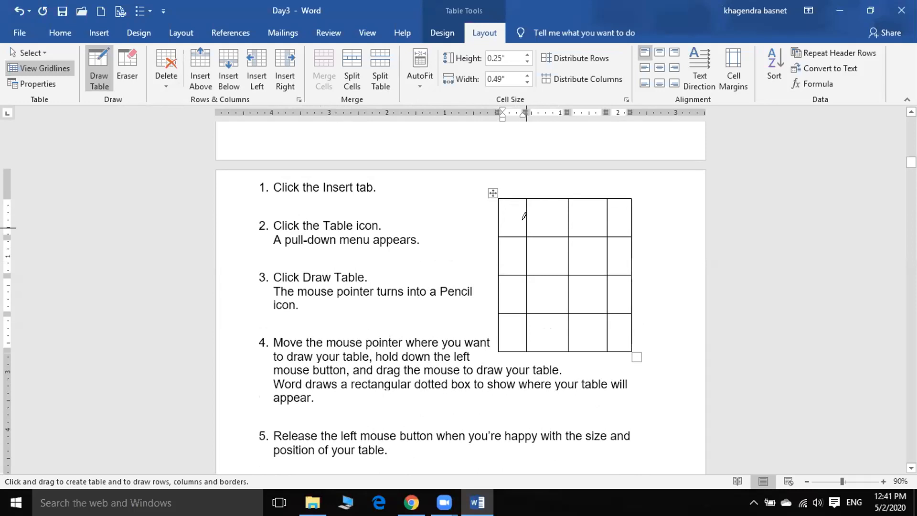
pyautogui.scroll(-8, 463, 279)
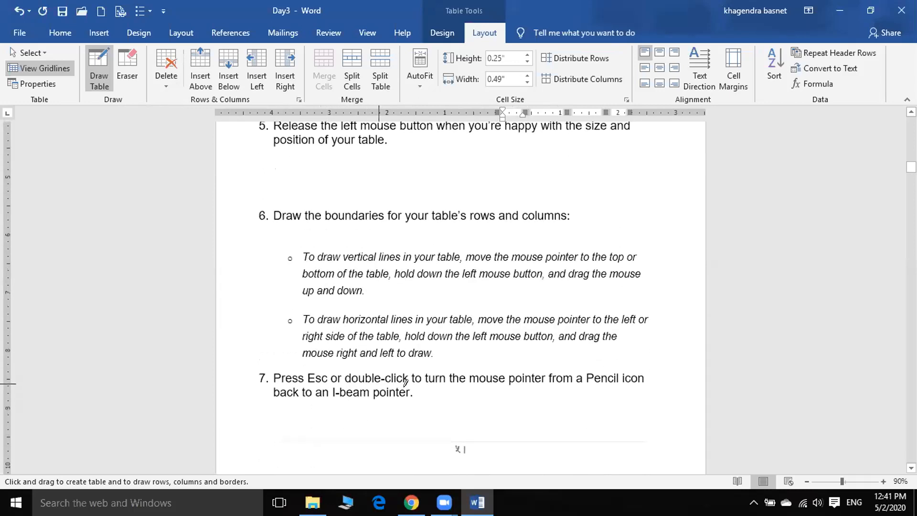
pyautogui.scroll(5, 342, 373)
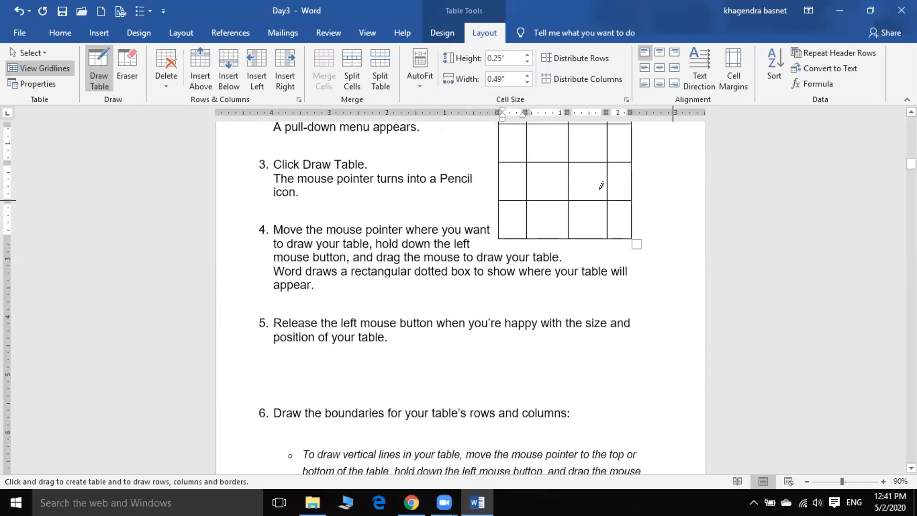
pyautogui.click(471, 149)
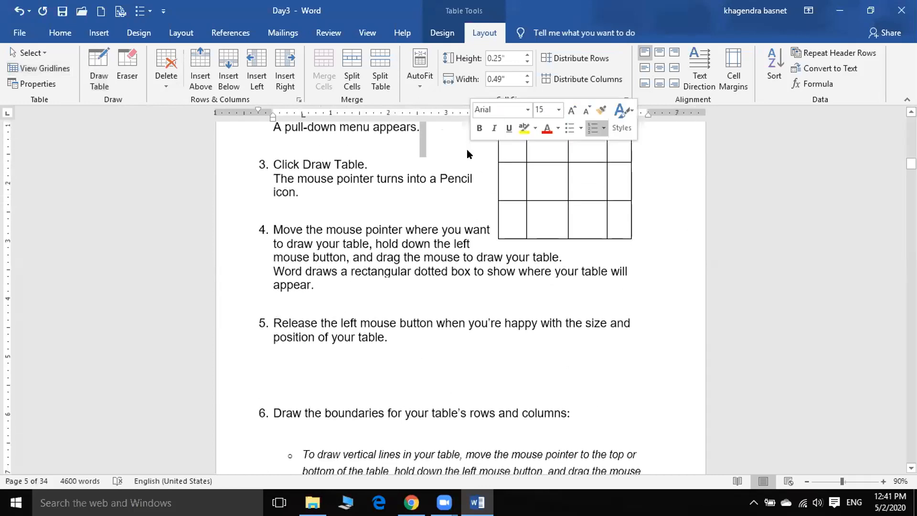
pyautogui.scroll(1, 544, 192)
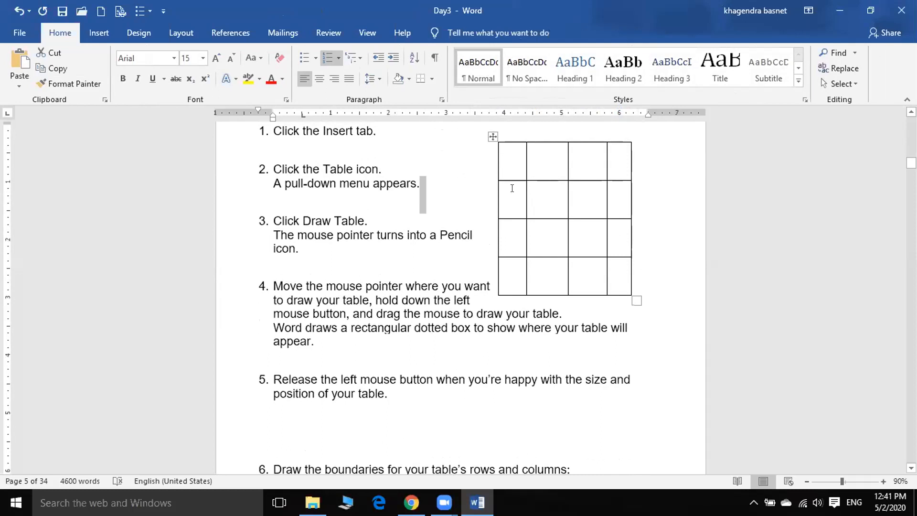
pyautogui.scroll(-3, 512, 188)
pyautogui.scroll(3, 501, 232)
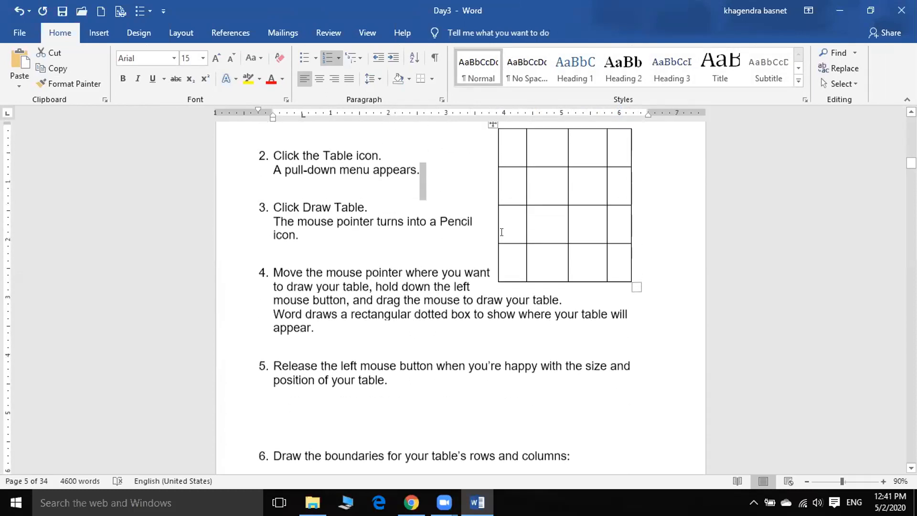
pyautogui.scroll(1, 502, 232)
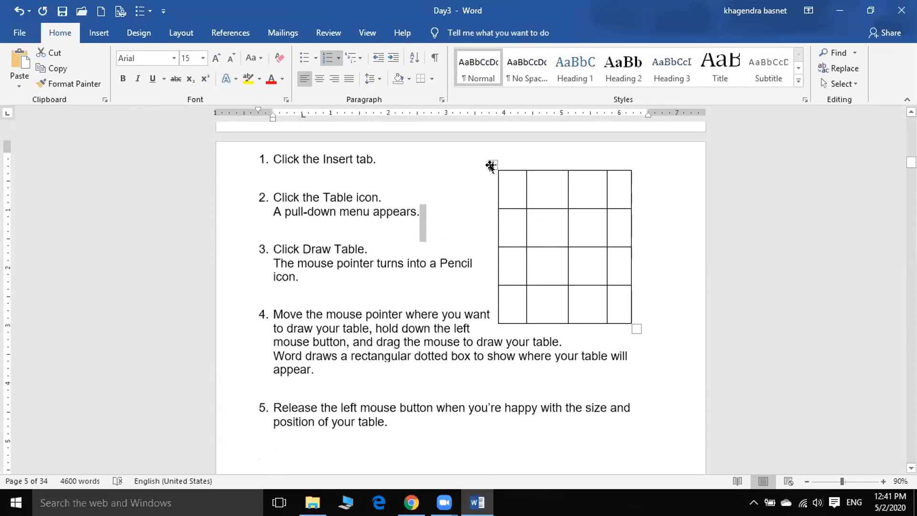
pyautogui.rightClick(490, 166)
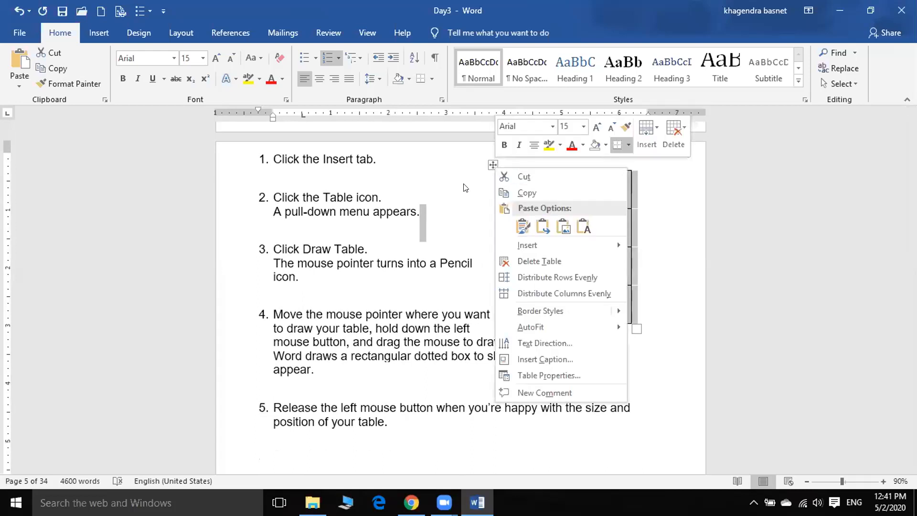
pyautogui.press('Escape')
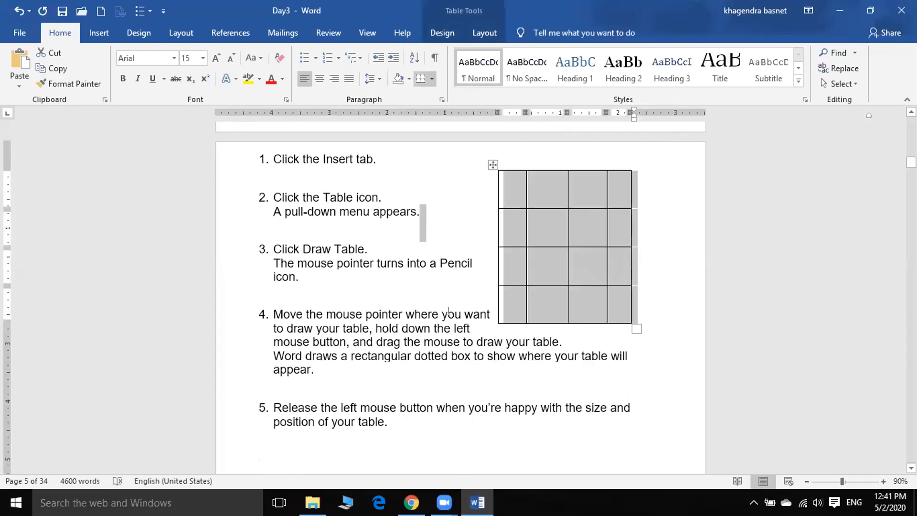
pyautogui.scroll(-6, 447, 313)
pyautogui.scroll(5, 440, 317)
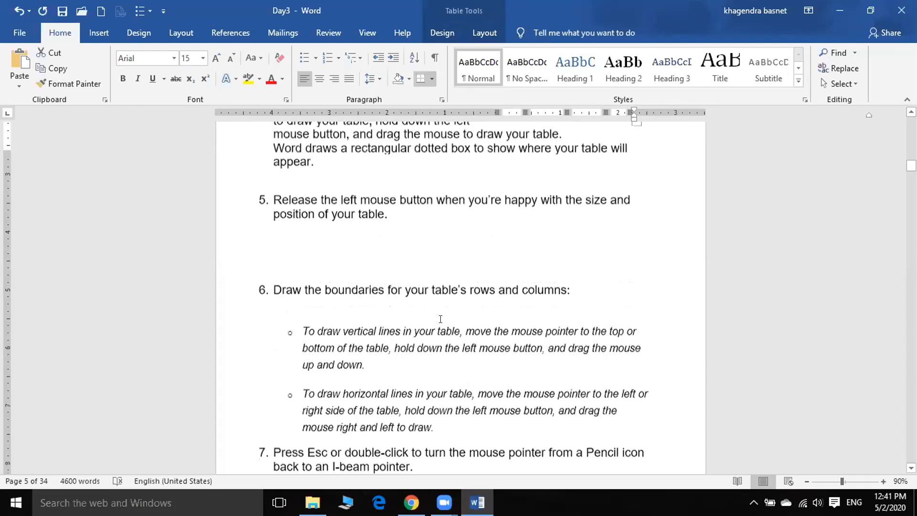
pyautogui.scroll(4, 441, 318)
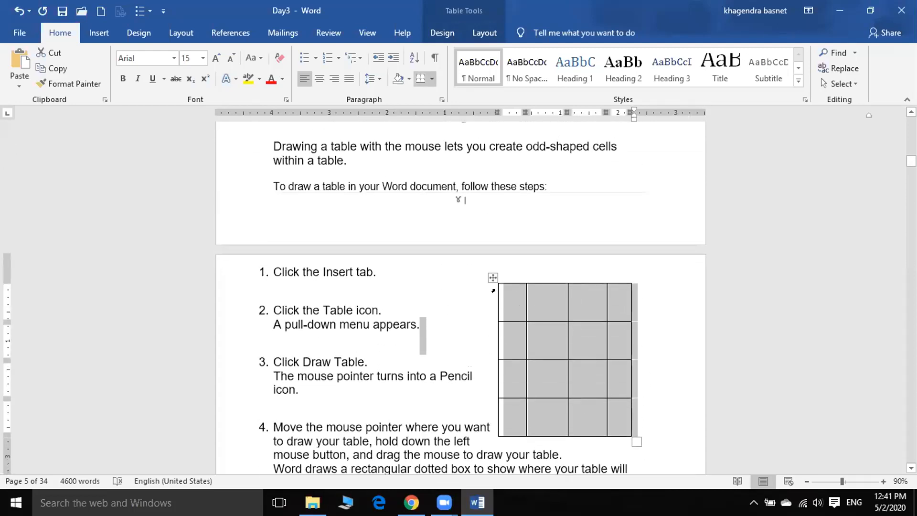
# Move the whole drawn table onto the preceding page, and shift it slightly further up and to the left
pyautogui.moveTo(489, 276); pyautogui.dragTo(445, 236)
pyautogui.scroll(1, 466, 285)
pyautogui.scroll(1, 466, 286)
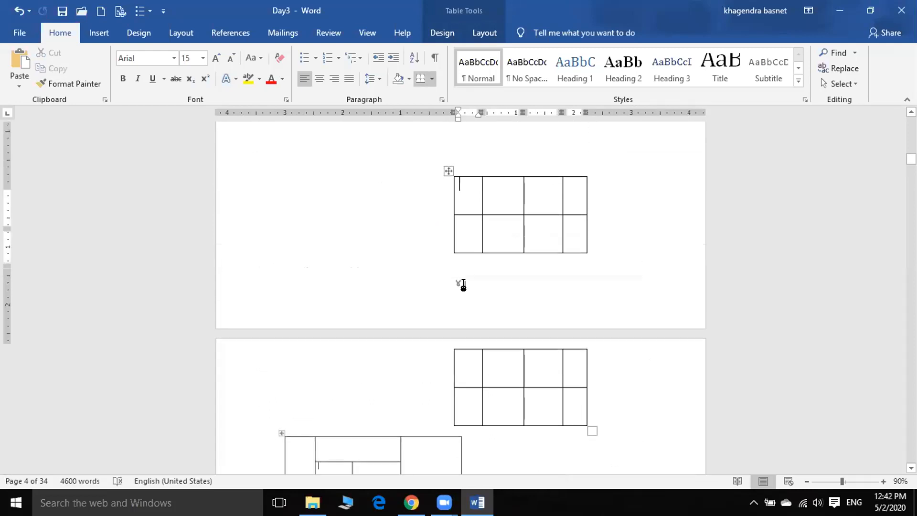
pyautogui.moveTo(446, 184); pyautogui.dragTo(405, 162)
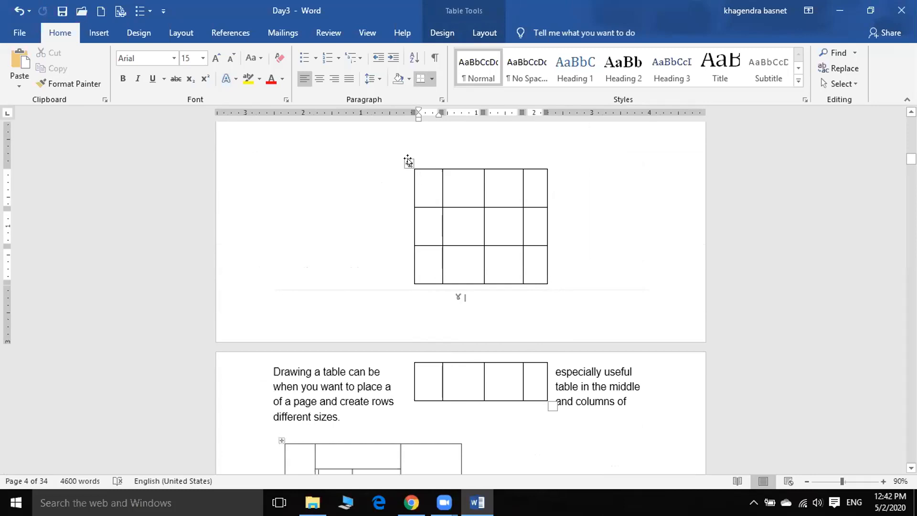
# Select the whole hand-drawn table and cut it from the document
pyautogui.rightClick(408, 163)
pyautogui.click(434, 170)
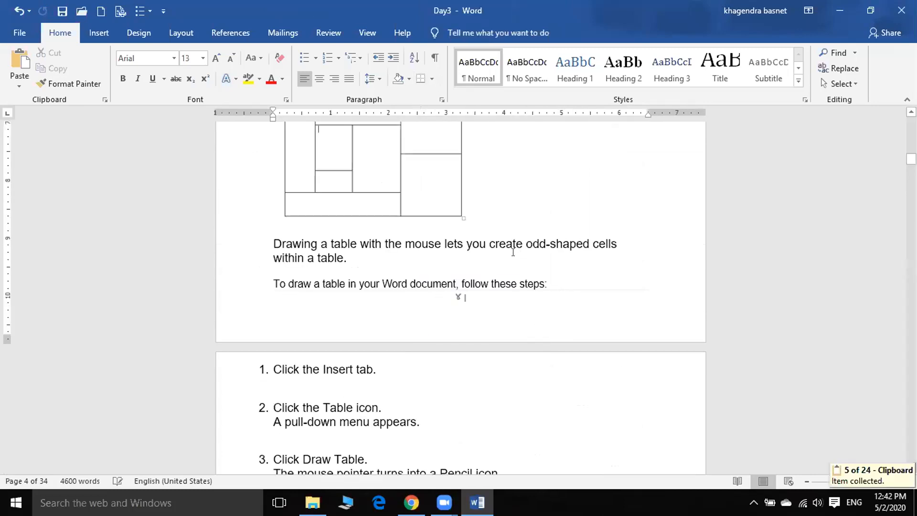
# Review the instructions for drawing a table and the introduction to creating a table from existing text
pyautogui.scroll(-3, 461, 296)
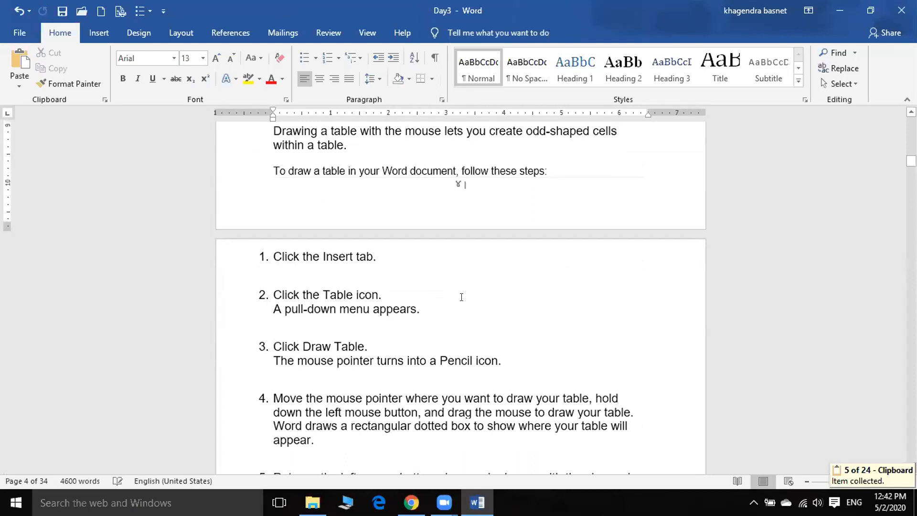
pyautogui.scroll(-3, 461, 297)
pyautogui.scroll(-10, 458, 301)
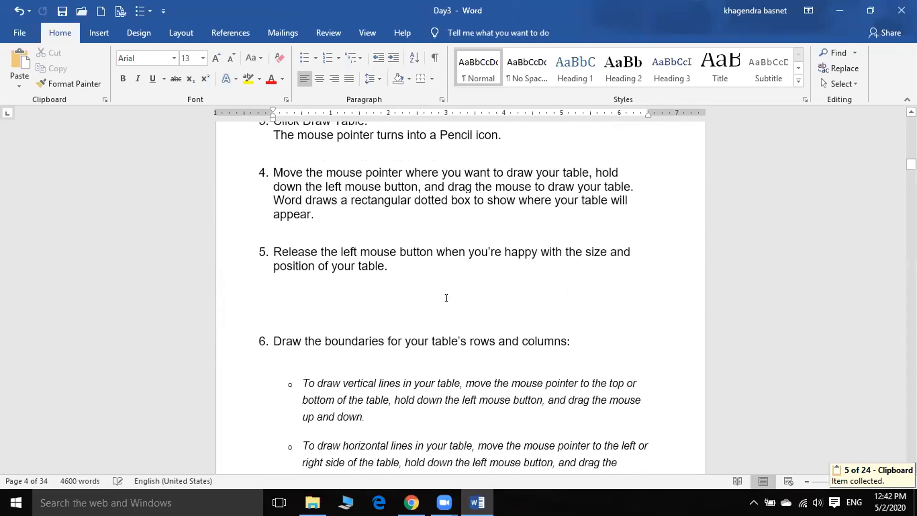
pyautogui.scroll(-3, 433, 307)
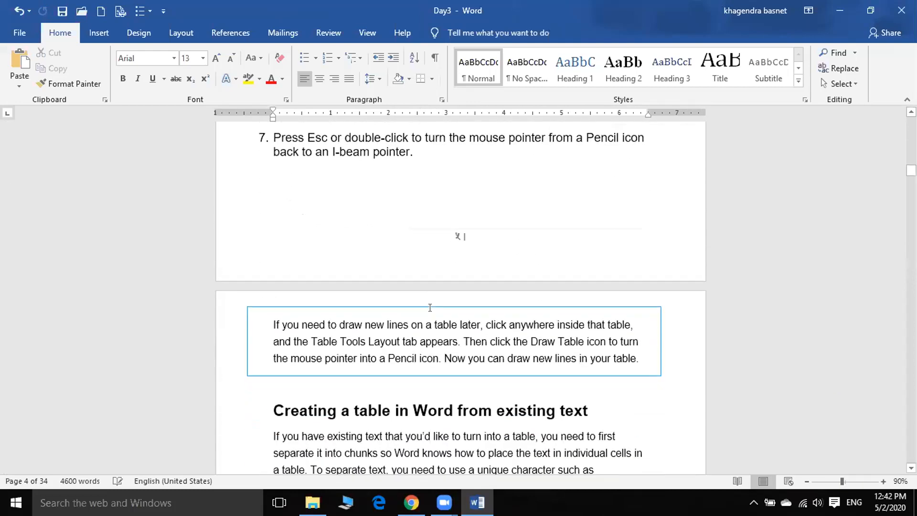
pyautogui.scroll(-3, 435, 310)
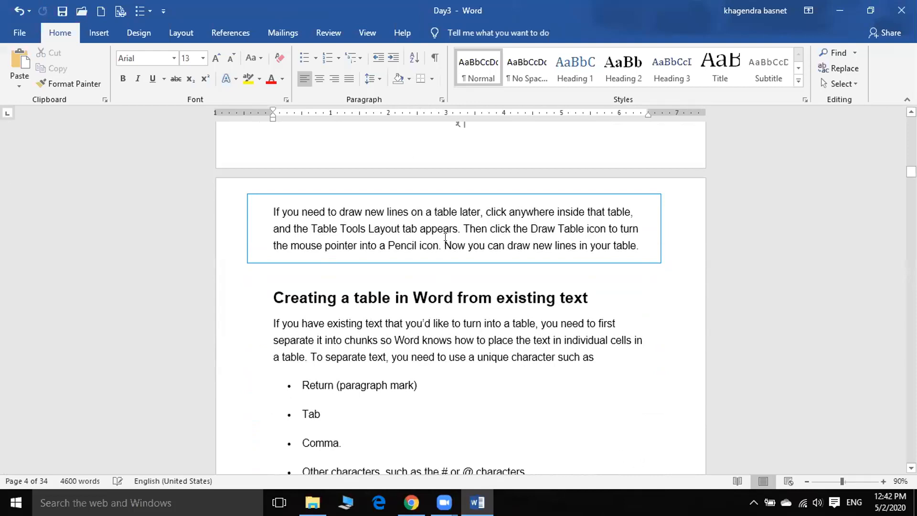
pyautogui.scroll(-2, 445, 237)
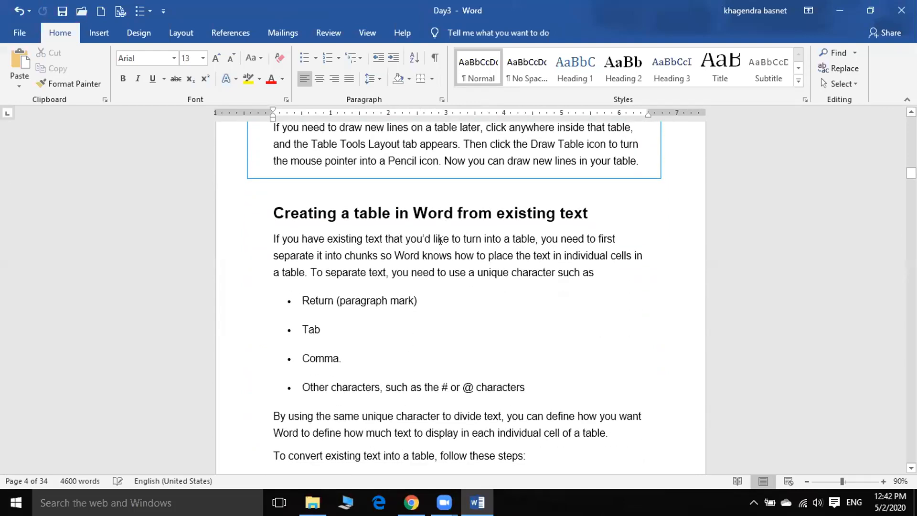
pyautogui.scroll(2, 440, 240)
pyautogui.scroll(-3, 404, 254)
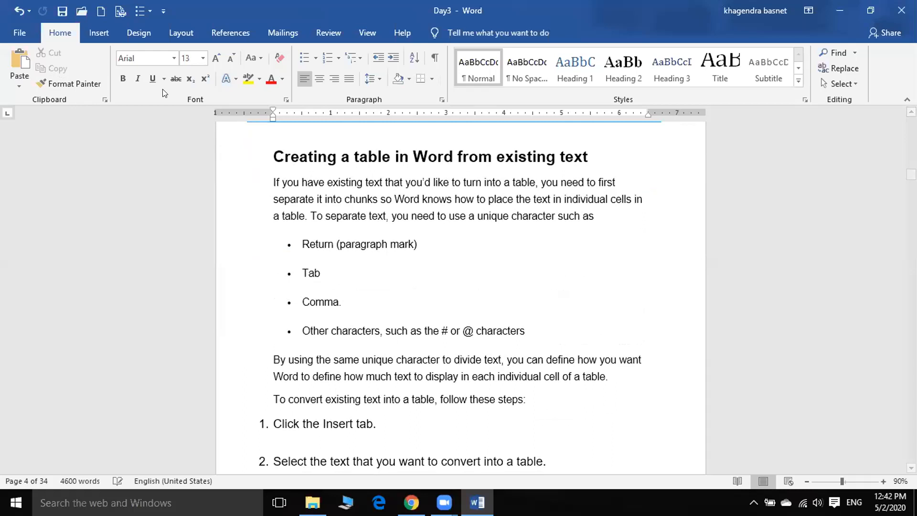
# Examine the description of the Convert Text to Table command among the table insertion options
pyautogui.click(99, 33)
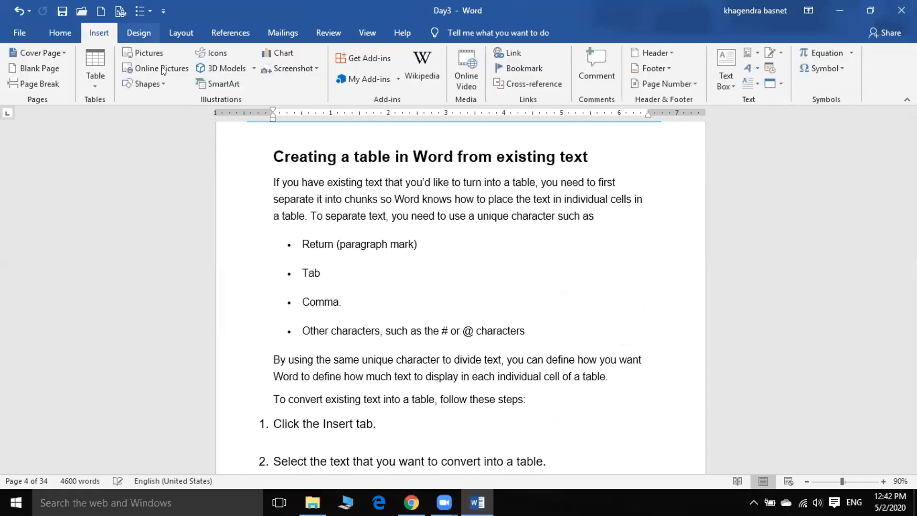
pyautogui.click(99, 82)
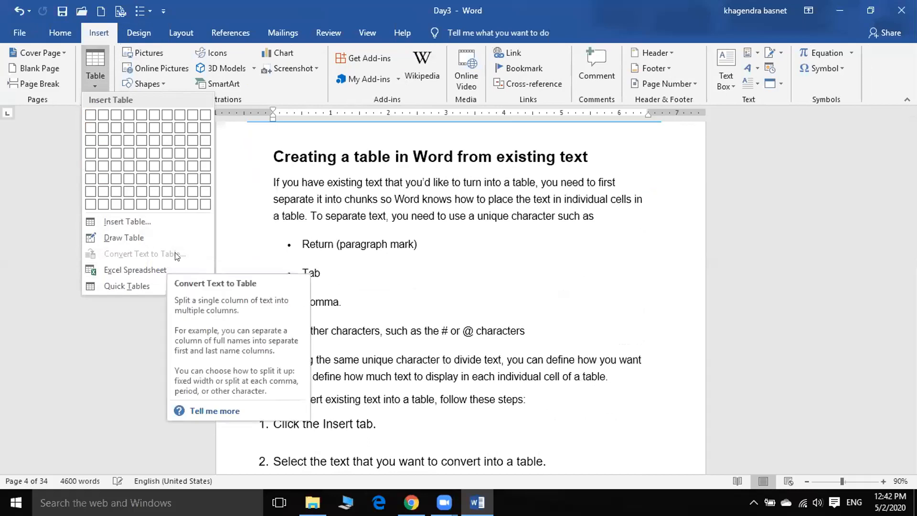
pyautogui.click(694, 276)
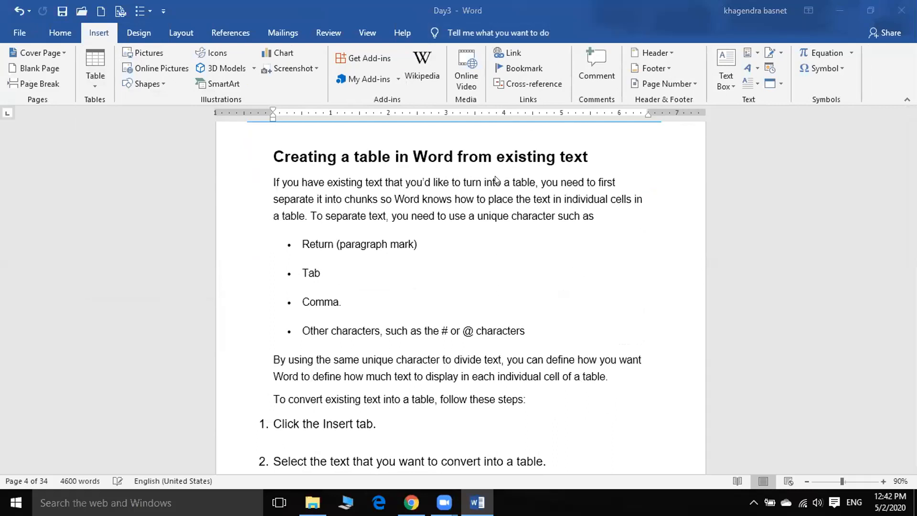
# Review the instruction steps for converting existing text into a table and for converting a table back into text
pyautogui.scroll(10, 496, 180)
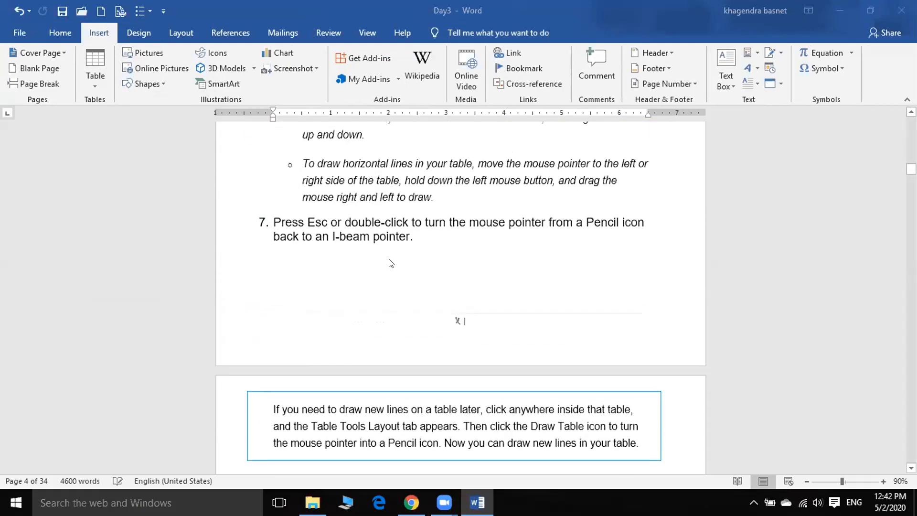
pyautogui.scroll(2, 389, 262)
pyautogui.scroll(-15, 399, 246)
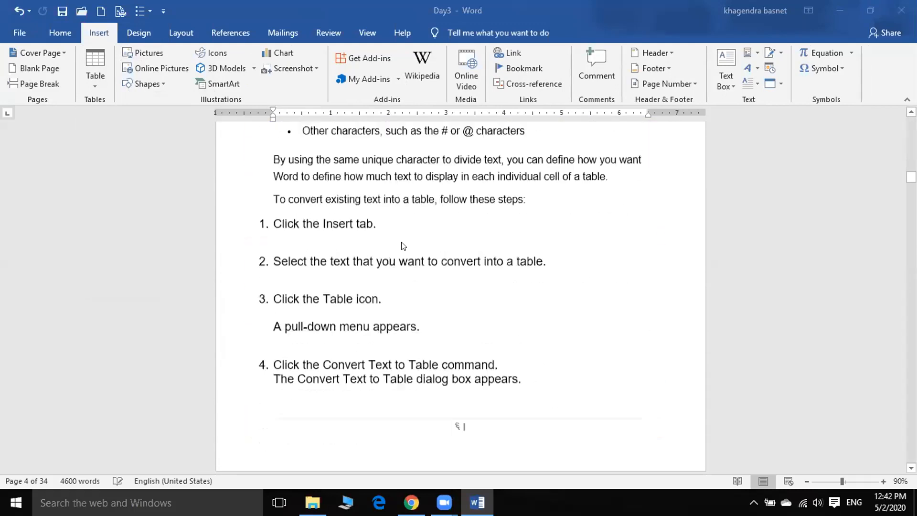
pyautogui.scroll(-1, 404, 245)
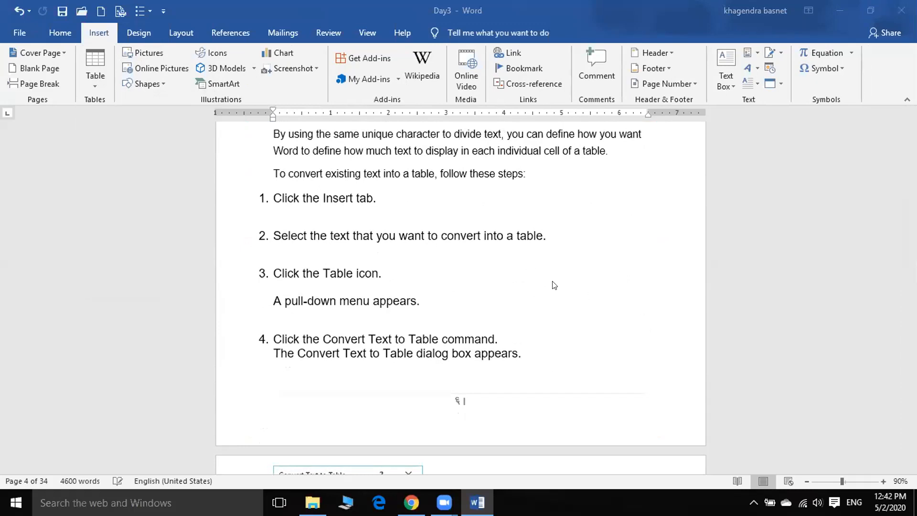
pyautogui.scroll(-1, 476, 252)
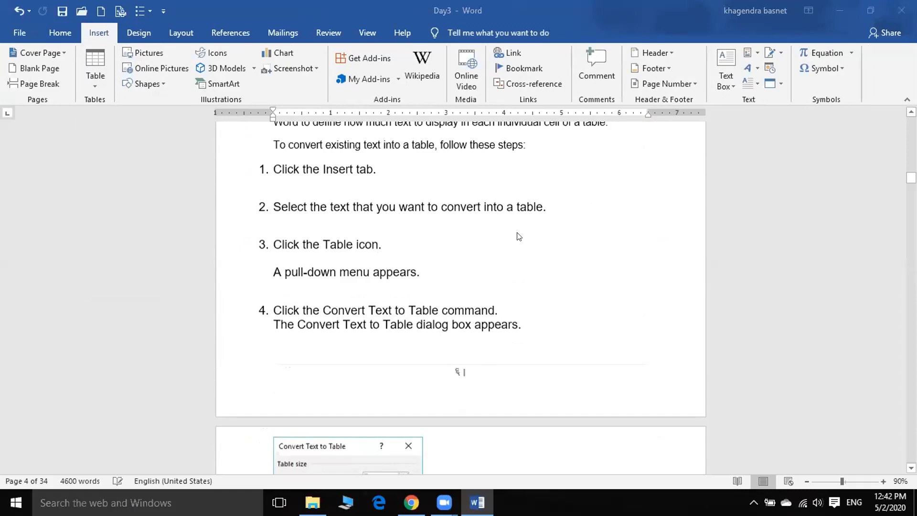
pyautogui.scroll(-5, 519, 236)
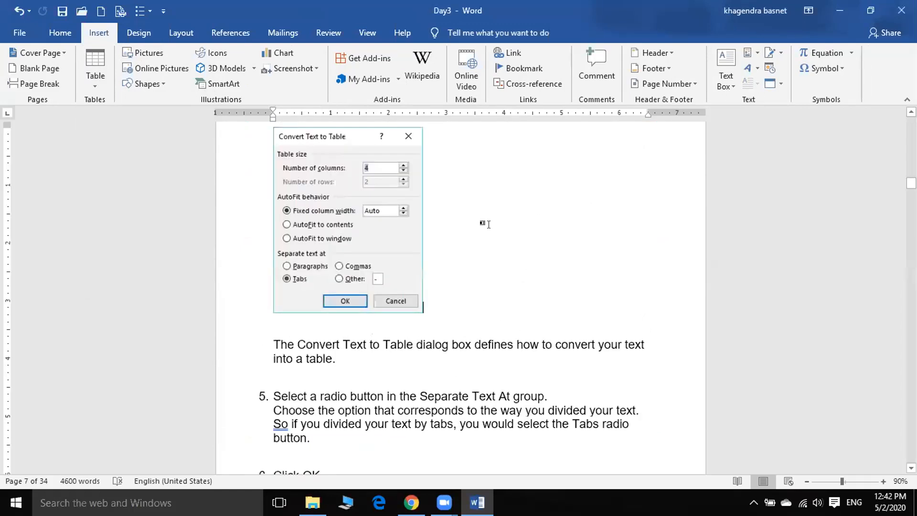
pyautogui.scroll(-9, 488, 225)
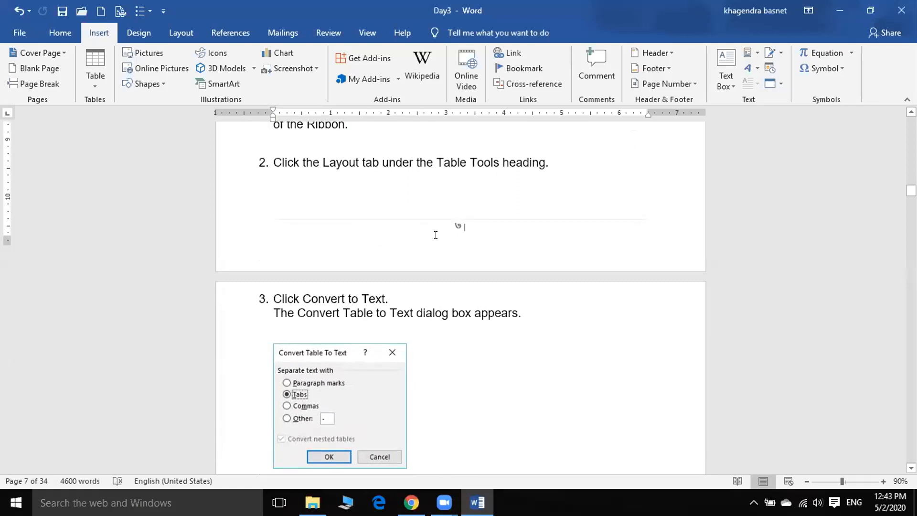
pyautogui.scroll(-4, 439, 236)
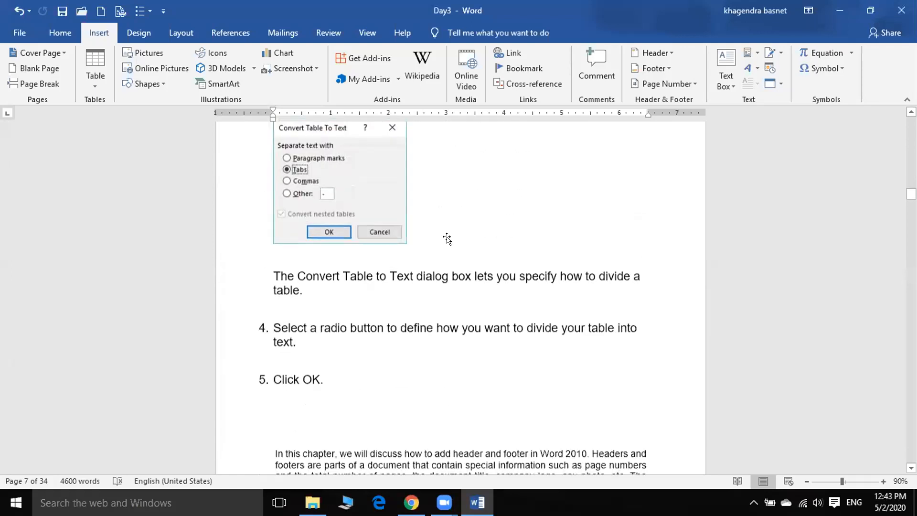
pyautogui.scroll(-15, 808, 256)
# On the blank last page, draw a table outline about 1.59 inches high and divide it into five columns with four vertical lines
pyautogui.moveTo(911, 219); pyautogui.dragTo(912, 453)
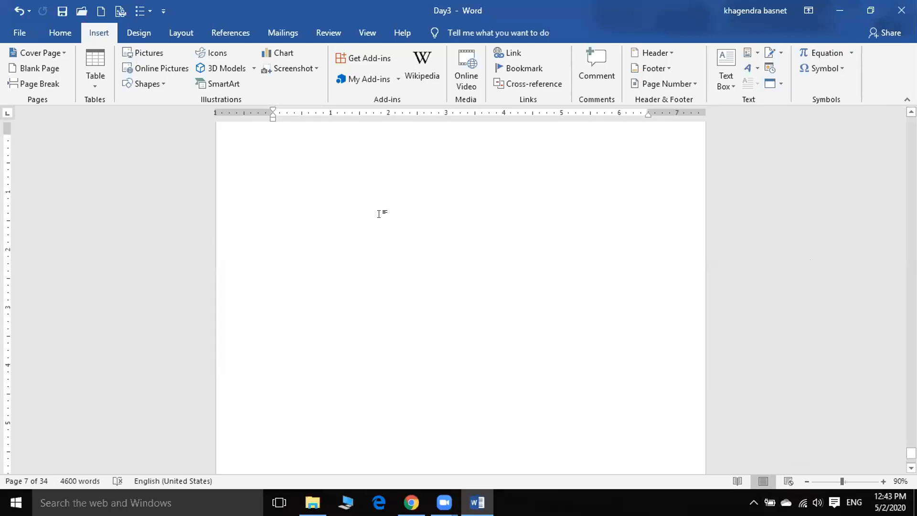
pyautogui.click(95, 76)
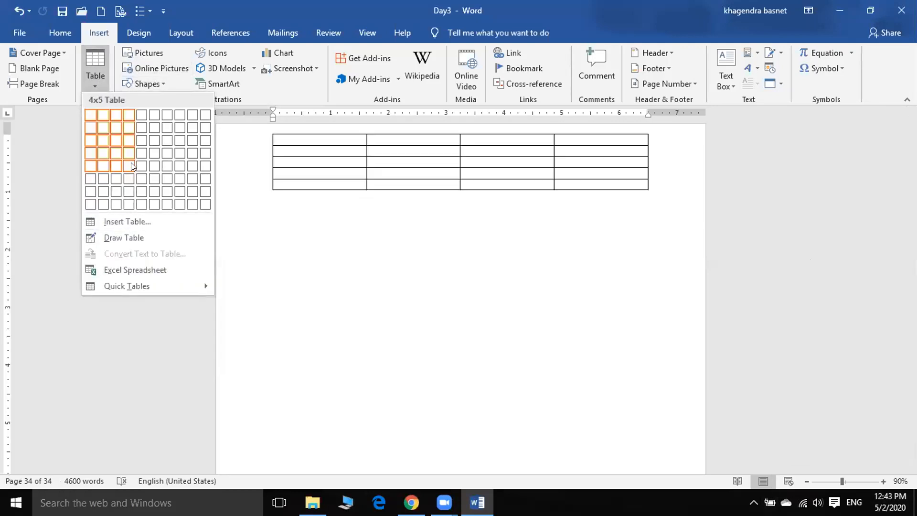
pyautogui.click(130, 238)
pyautogui.moveTo(308, 180); pyautogui.dragTo(552, 273)
pyautogui.moveTo(357, 180); pyautogui.dragTo(357, 272)
pyautogui.moveTo(416, 182); pyautogui.dragTo(419, 271)
pyautogui.moveTo(469, 181); pyautogui.dragTo(470, 271)
pyautogui.moveTo(522, 182); pyautogui.dragTo(523, 272)
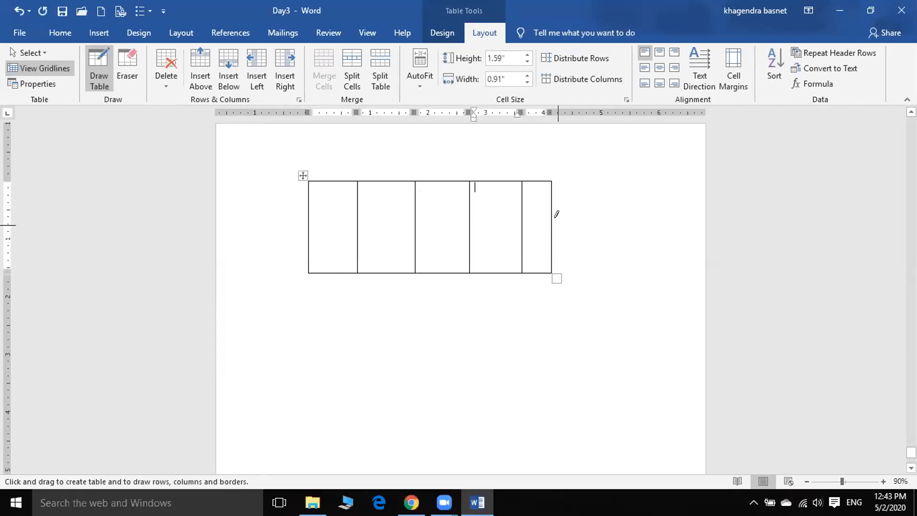
# Draw three horizontal lines across the table to divide it into four rows, and exit the table drawing mode
pyautogui.moveTo(550, 203); pyautogui.dragTo(310, 203)
pyautogui.moveTo(551, 230)
pyautogui.mouseDown()
pyautogui.moveTo(354, 217)
pyautogui.moveTo(354, 230)
pyautogui.mouseUp()
pyautogui.moveTo(549, 244)
pyautogui.mouseDown()
pyautogui.moveTo(341, 244)
pyautogui.moveTo(310, 253)
pyautogui.mouseUp()
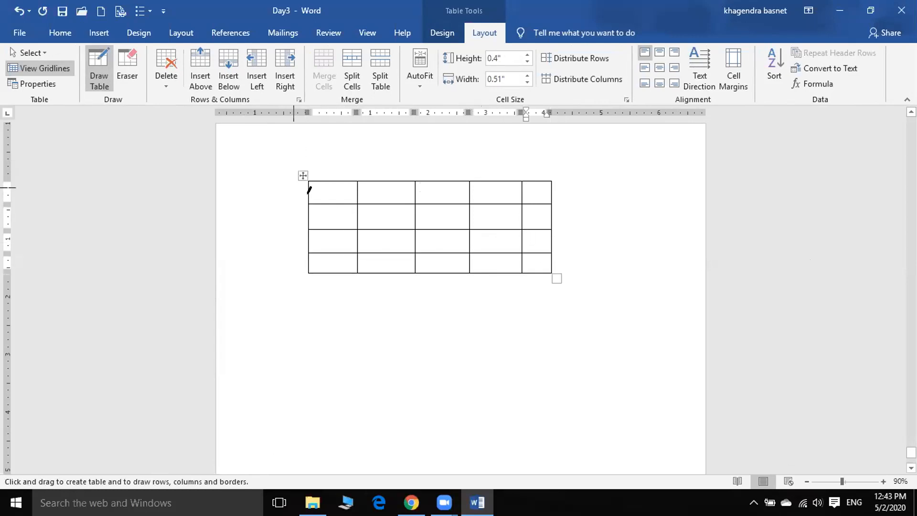
pyautogui.click(419, 207)
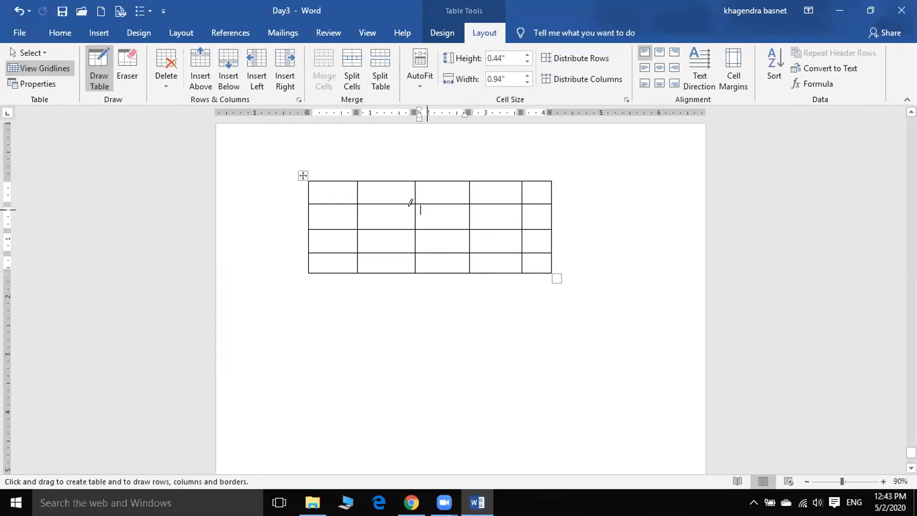
pyautogui.press('Escape')
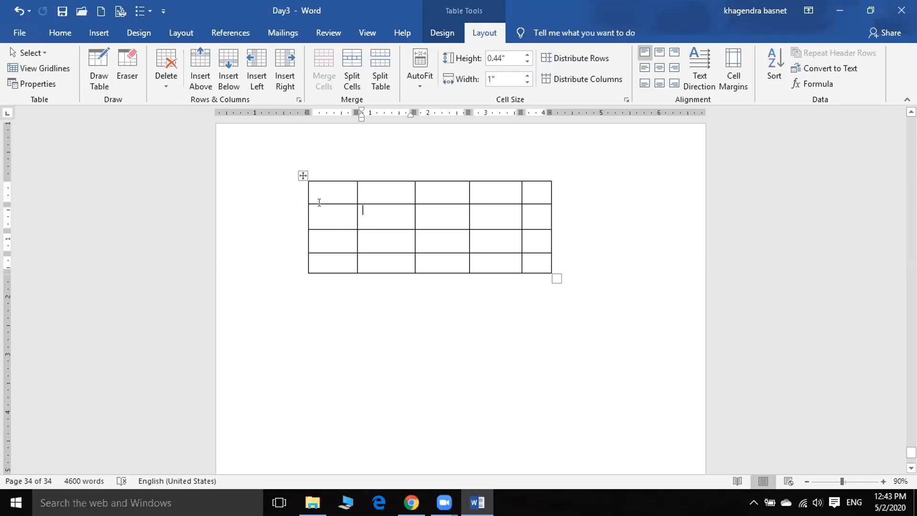
# Move the whole drawn table to several positions on the last page, and shrink it to about 2.5 inches wide
pyautogui.moveTo(301, 175); pyautogui.dragTo(286, 255)
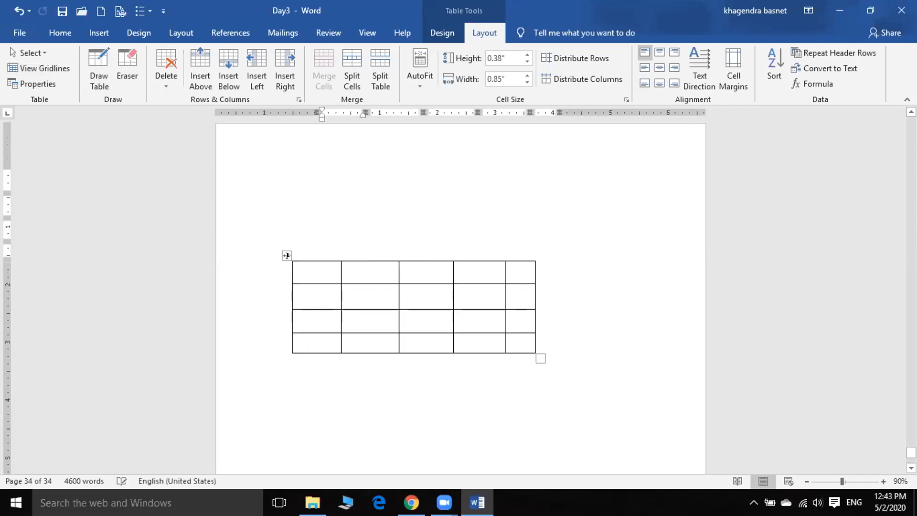
pyautogui.hotkey('ctrl', 'z')
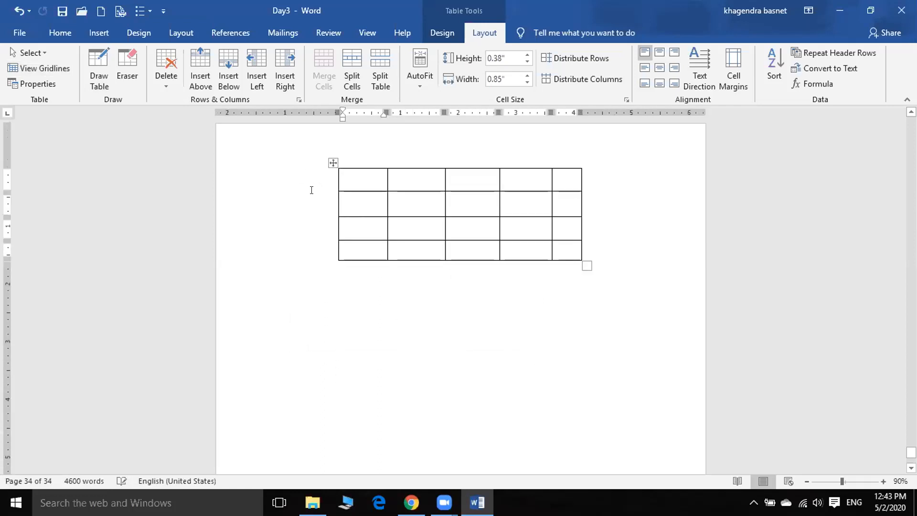
pyautogui.scroll(1, 312, 191)
pyautogui.moveTo(327, 215); pyautogui.dragTo(297, 321)
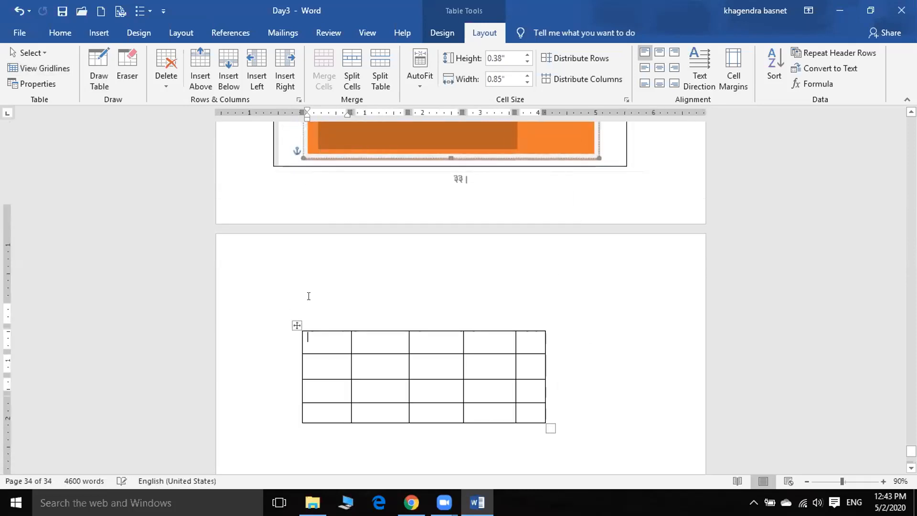
pyautogui.scroll(-2, 292, 219)
pyautogui.moveTo(296, 236); pyautogui.dragTo(398, 213)
pyautogui.moveTo(651, 319); pyautogui.dragTo(611, 285)
pyautogui.moveTo(652, 311); pyautogui.dragTo(621, 290)
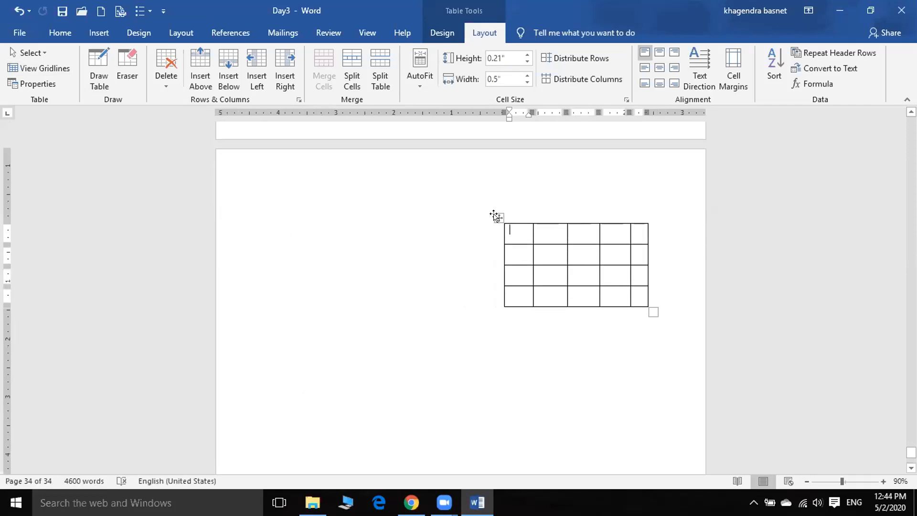
# Move the small drawn table back towards the middle of the page, and cut it from the document
pyautogui.moveTo(490, 213); pyautogui.dragTo(352, 288)
pyautogui.scroll(-1, 352, 288)
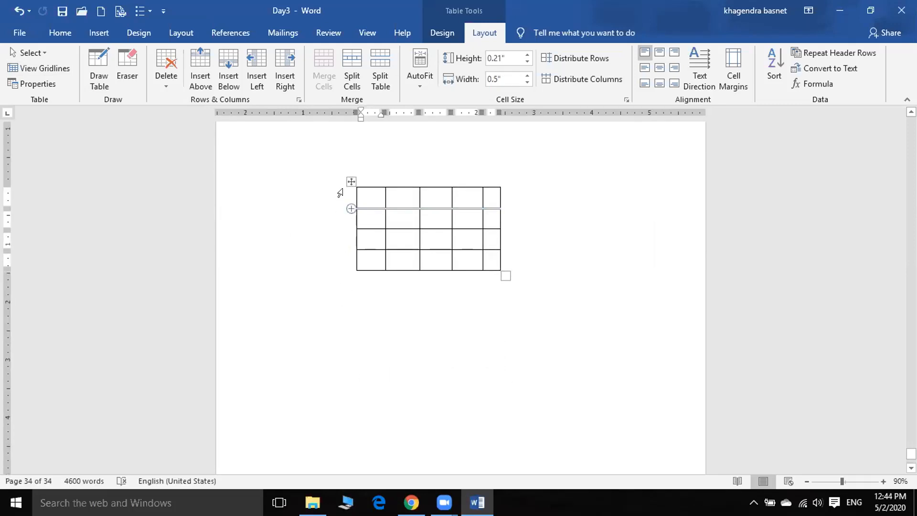
pyautogui.moveTo(351, 181); pyautogui.dragTo(375, 226)
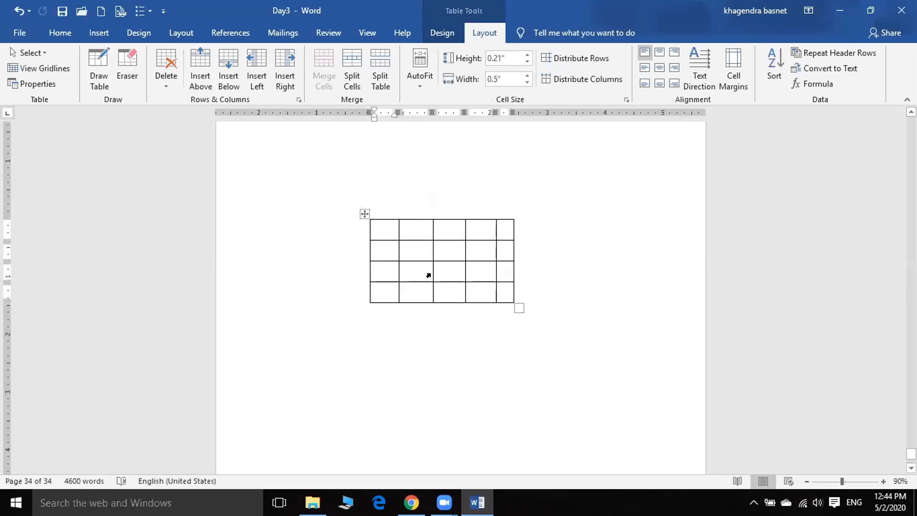
pyautogui.rightClick(362, 211)
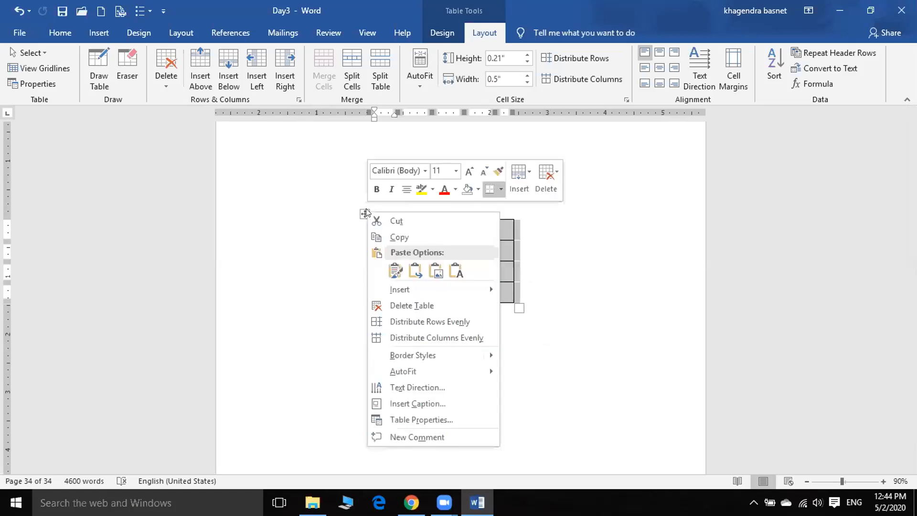
pyautogui.click(397, 221)
# On page 6, select the paragraph beginning "If you need to draw new lines" and look at the available table creation commands
pyautogui.scroll(8, 446, 234)
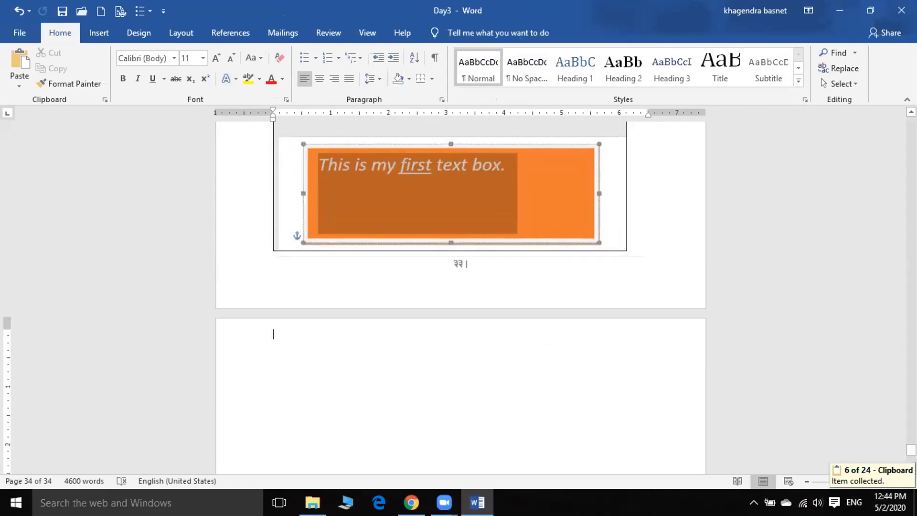
pyautogui.moveTo(911, 448); pyautogui.dragTo(911, 186)
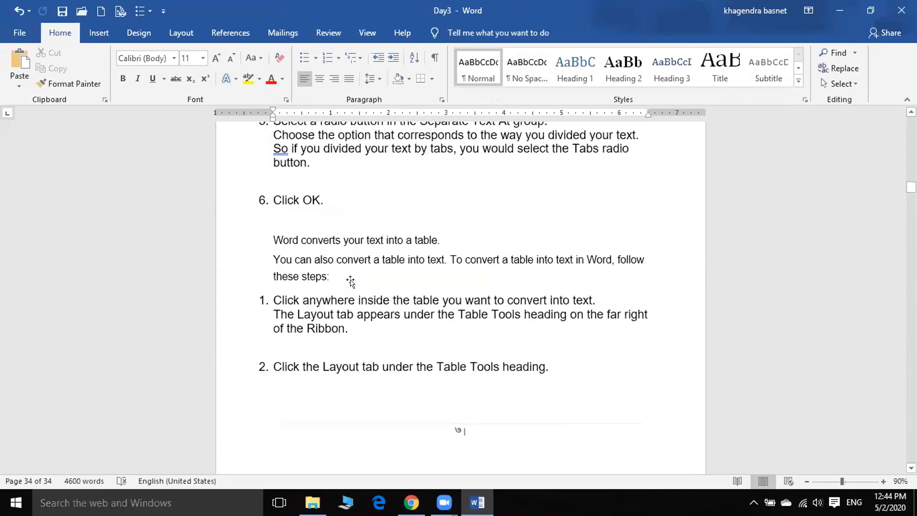
pyautogui.scroll(10, 353, 282)
pyautogui.scroll(4, 393, 333)
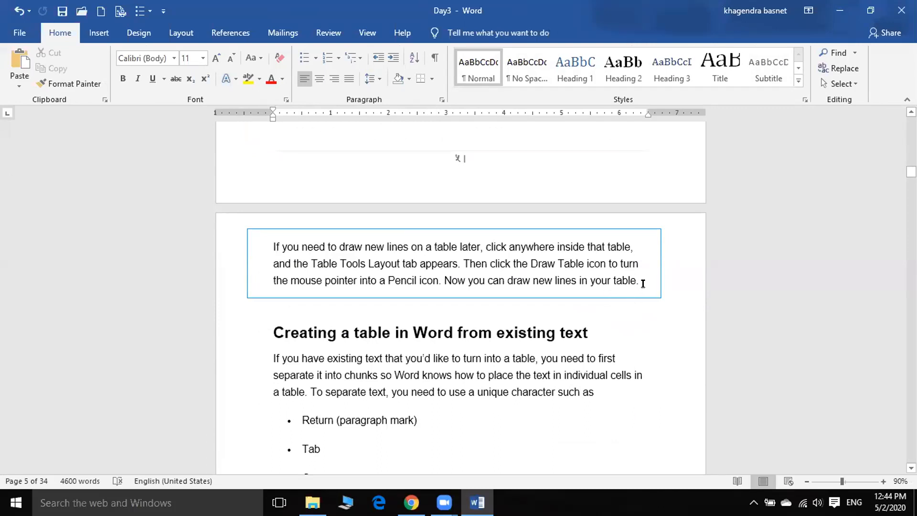
pyautogui.moveTo(245, 252); pyautogui.dragTo(211, 237)
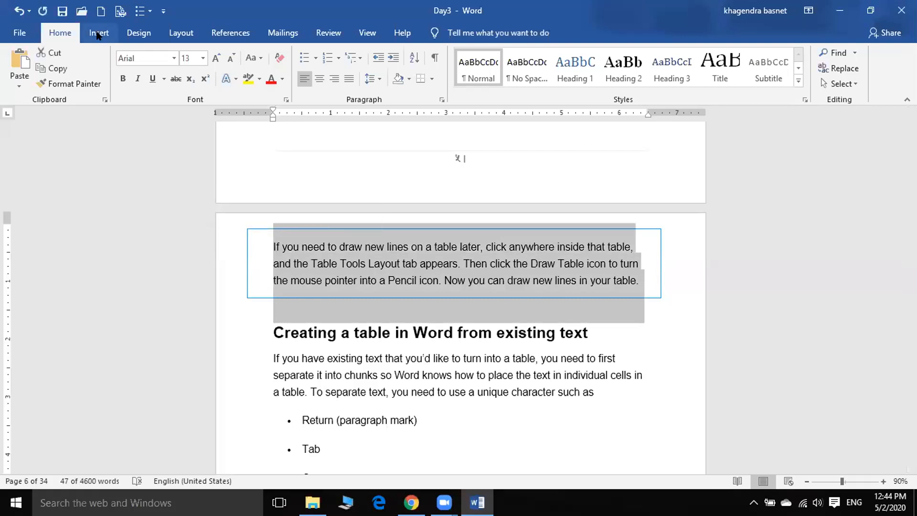
pyautogui.click(98, 32)
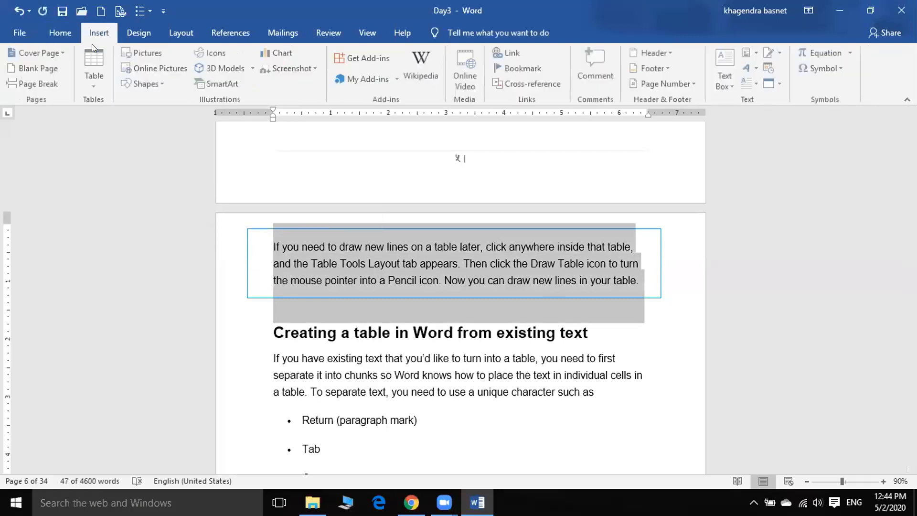
pyautogui.click(92, 79)
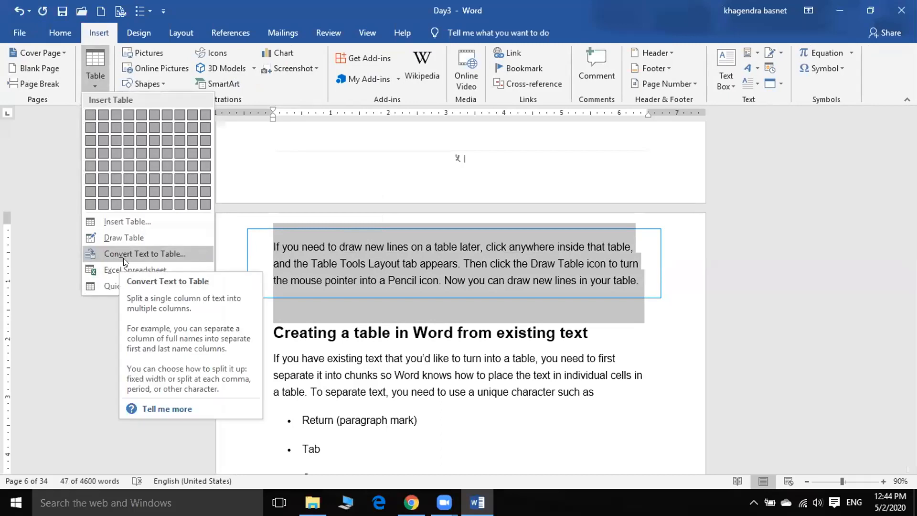
pyautogui.click(662, 315)
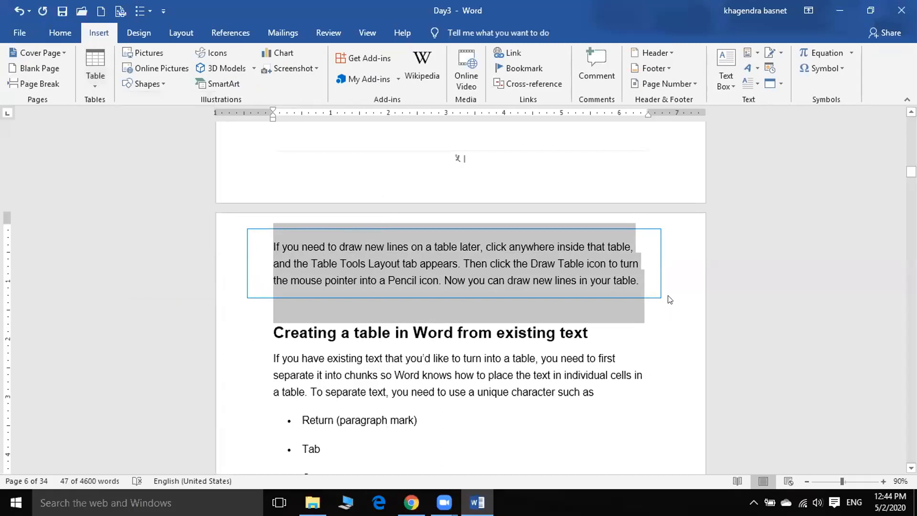
# Convert the paragraph beginning "If you need to draw new lines" to a table, using AutoFit to window and separating text at tabs
pyautogui.click(675, 337)
pyautogui.moveTo(641, 290); pyautogui.dragTo(272, 246)
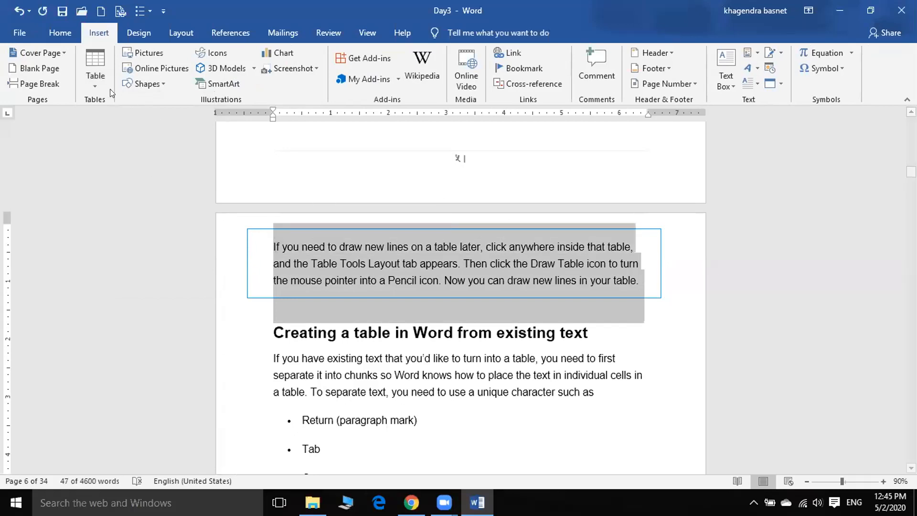
pyautogui.click(98, 82)
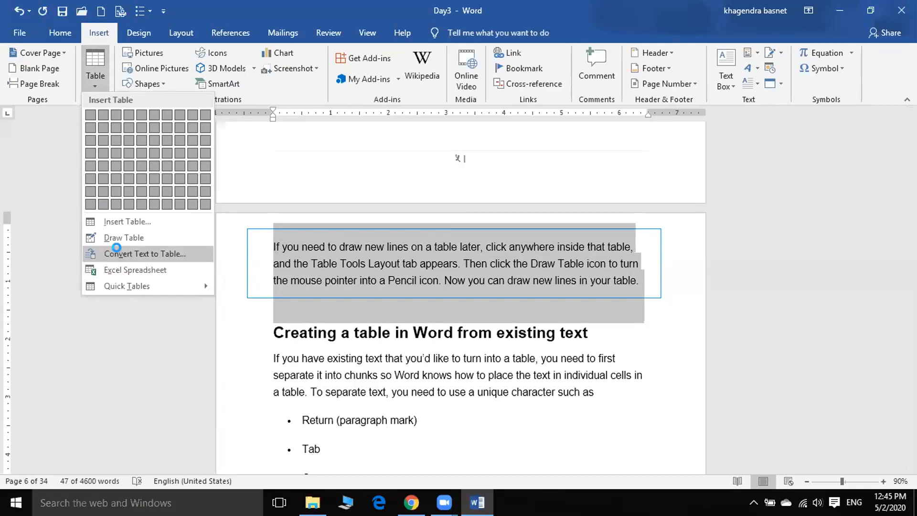
pyautogui.click(120, 253)
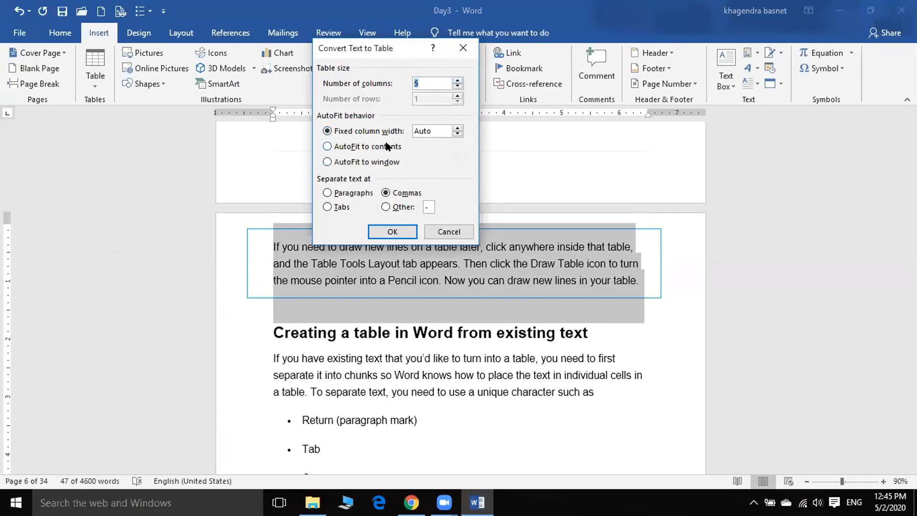
pyautogui.click(329, 162)
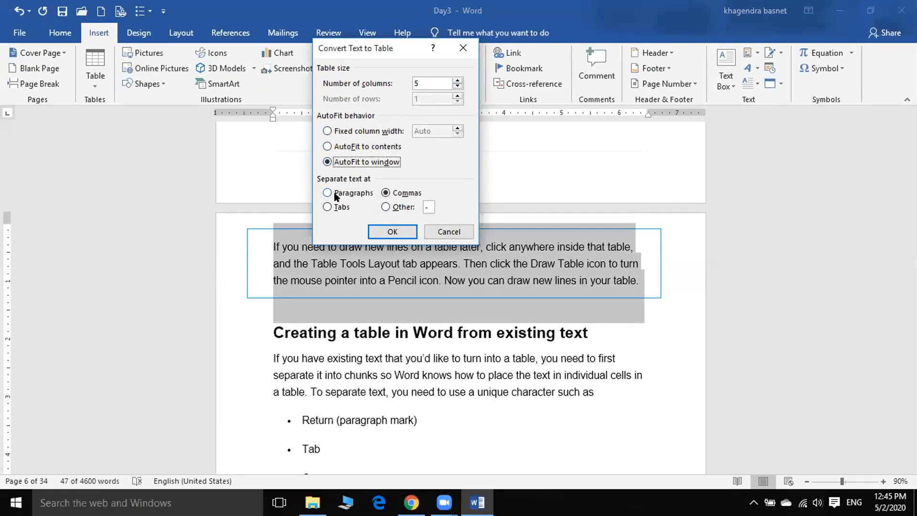
pyautogui.click(327, 207)
pyautogui.click(393, 232)
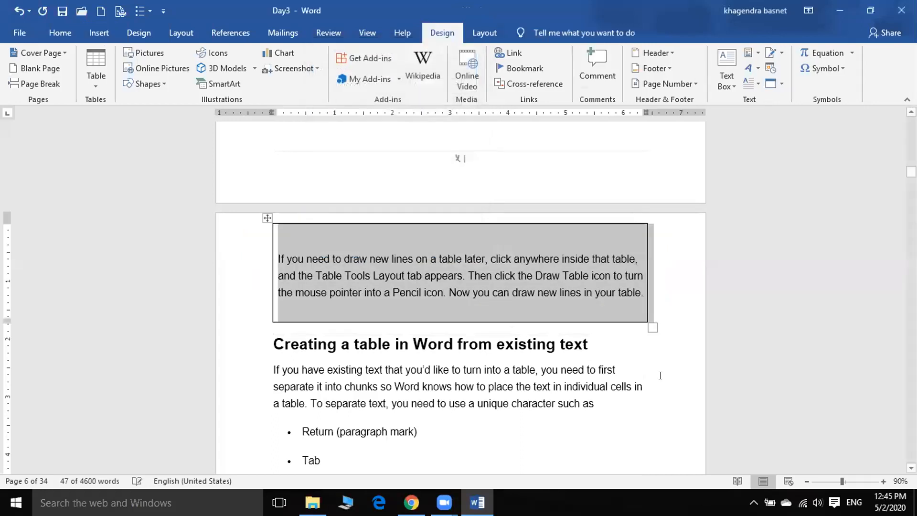
# Try three plain table styles on the converted table, and restore the black-bordered grid style
pyautogui.click(673, 299)
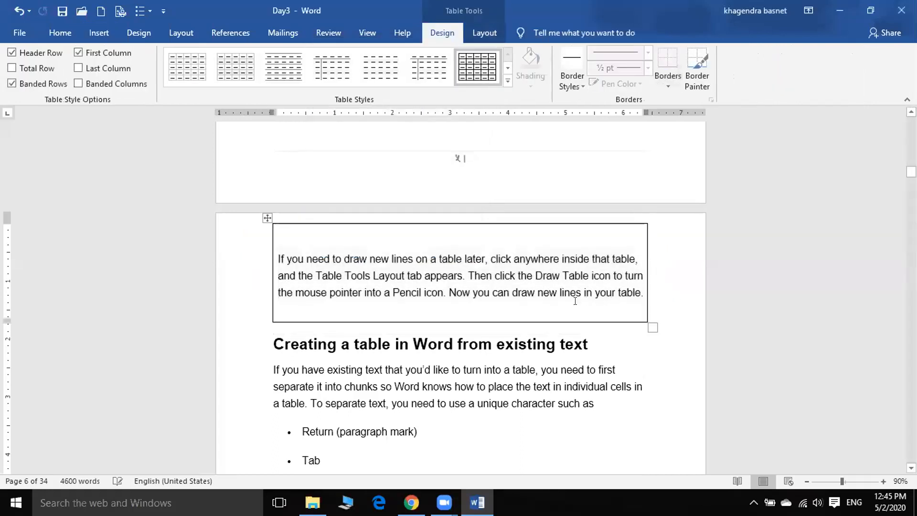
pyautogui.click(280, 62)
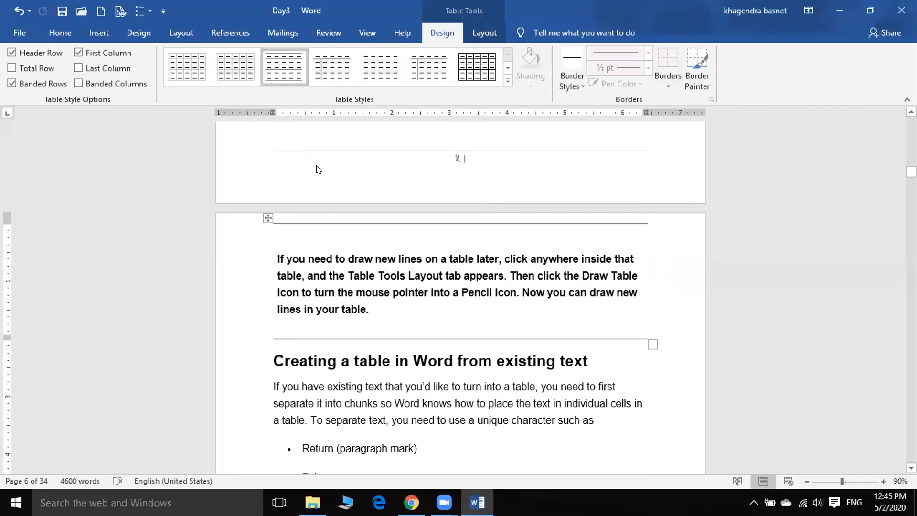
pyautogui.click(249, 69)
pyautogui.click(333, 67)
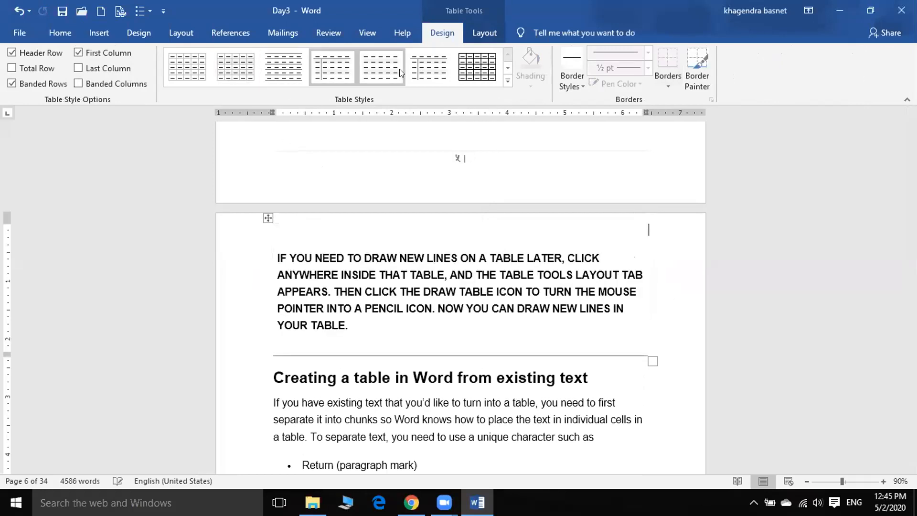
pyautogui.click(477, 67)
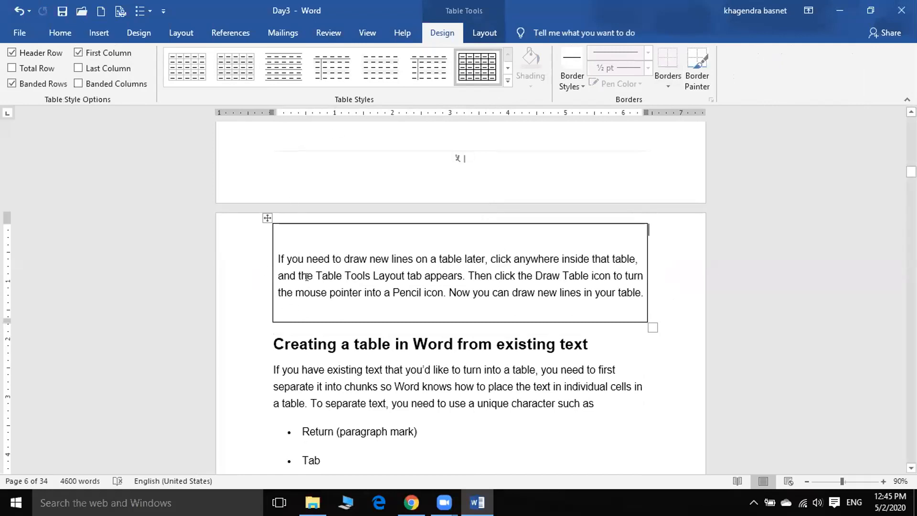
# Select the text in the single-cell table and convert the table back to regular text separated with paragraph marks
pyautogui.click(180, 36)
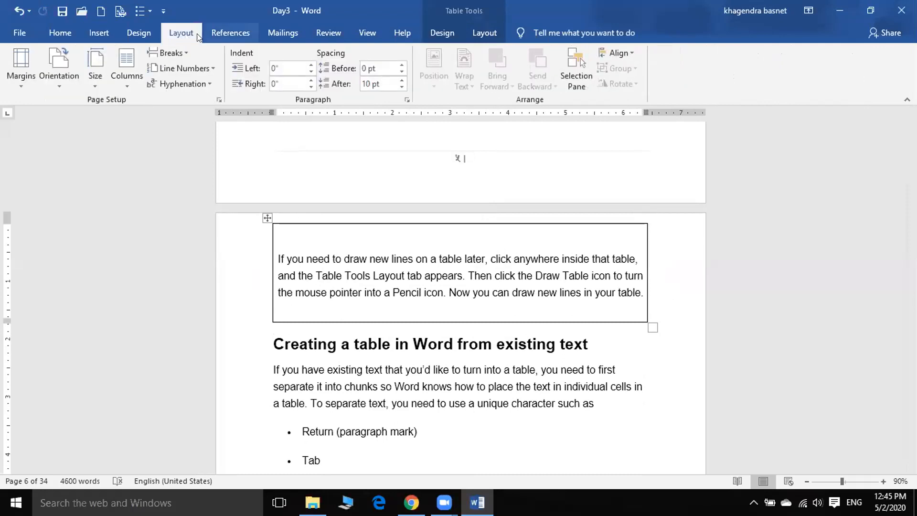
pyautogui.click(478, 32)
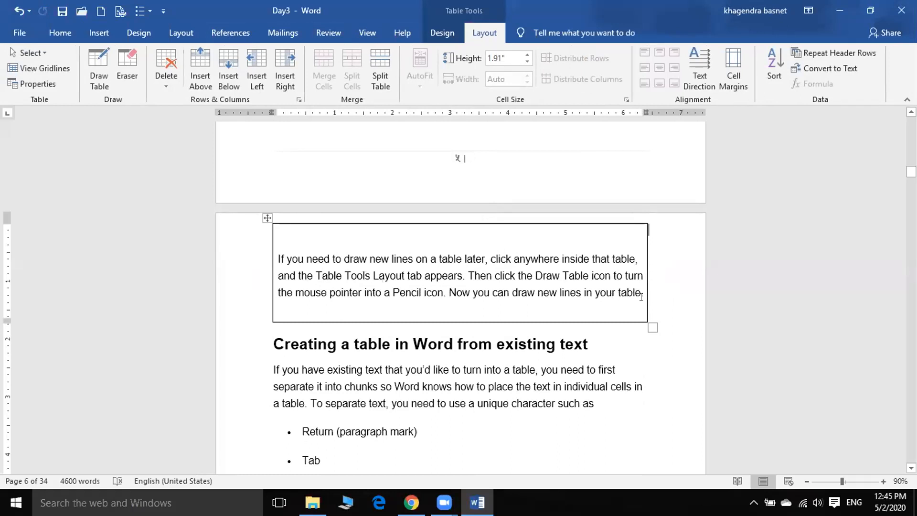
pyautogui.moveTo(640, 298); pyautogui.dragTo(248, 256)
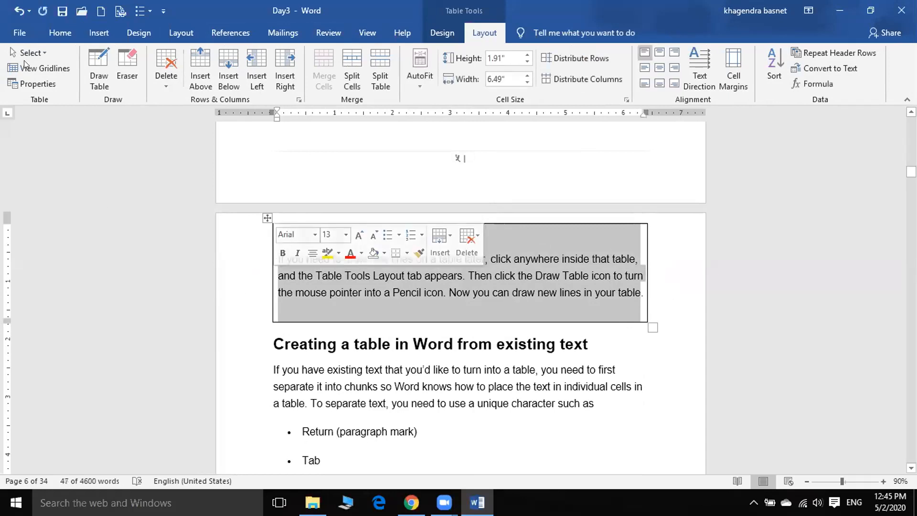
pyautogui.click(97, 33)
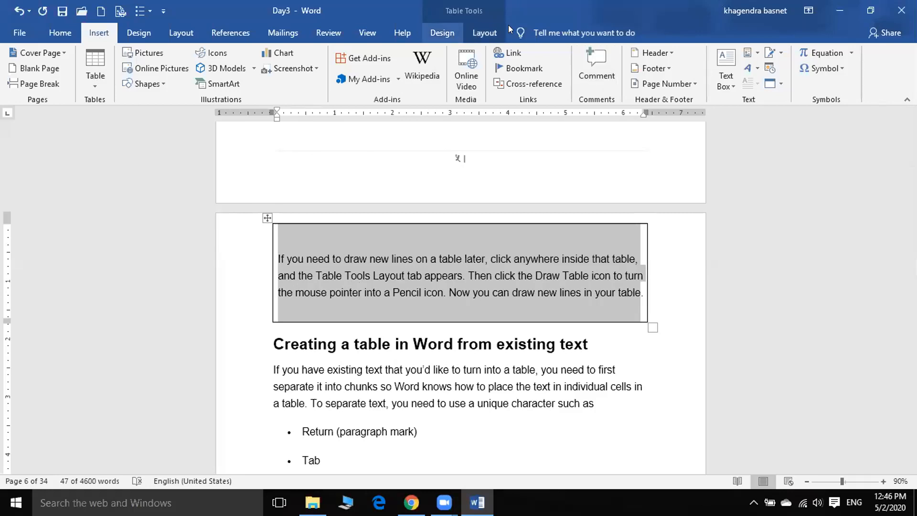
pyautogui.click(488, 29)
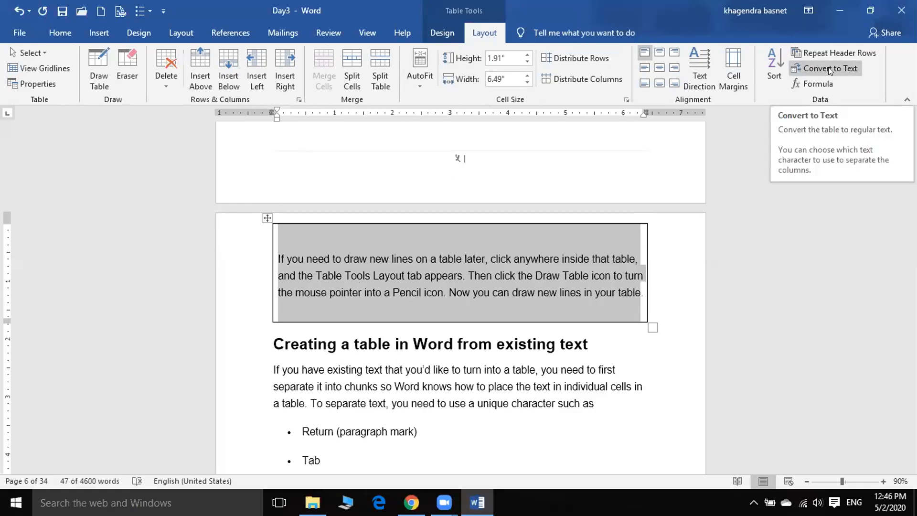
pyautogui.click(828, 68)
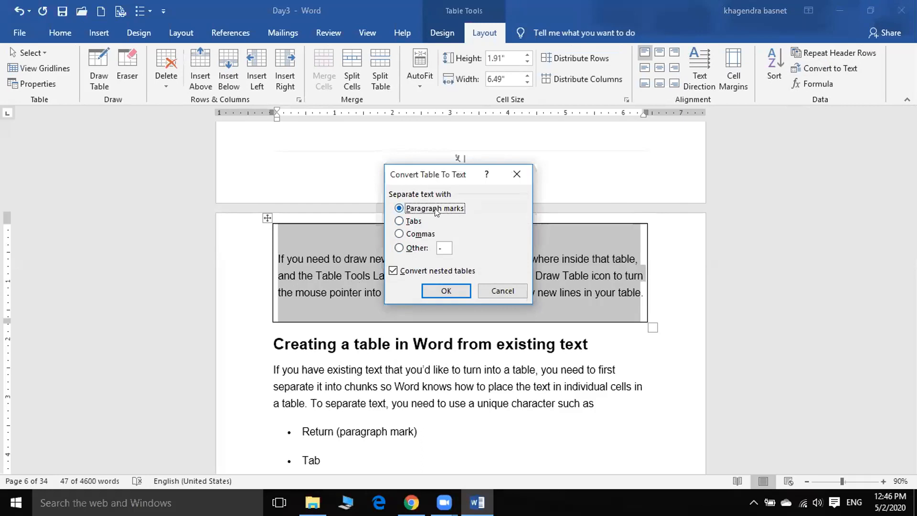
pyautogui.click(444, 287)
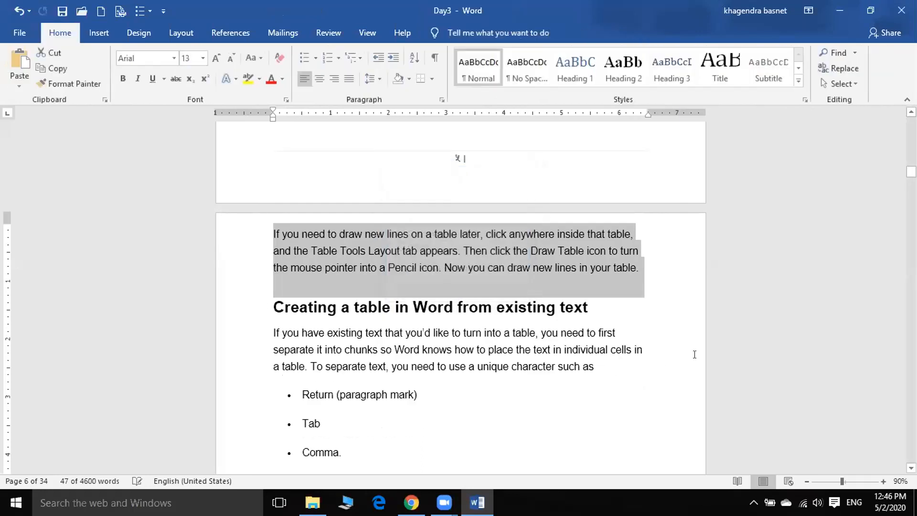
pyautogui.click(616, 287)
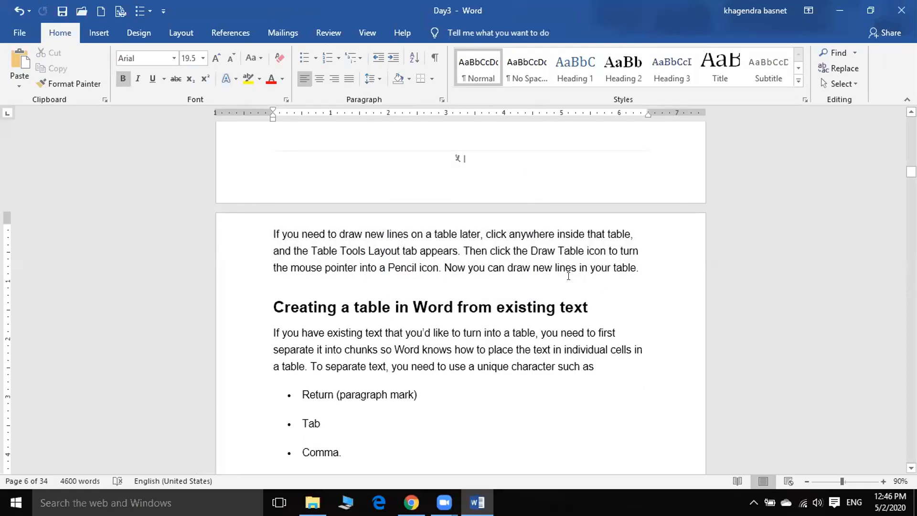
# Convert the paragraph above the "Creating a table in Word from existing text" heading to a two-column table, separating text at commas with automatic fixed column width
pyautogui.click(92, 33)
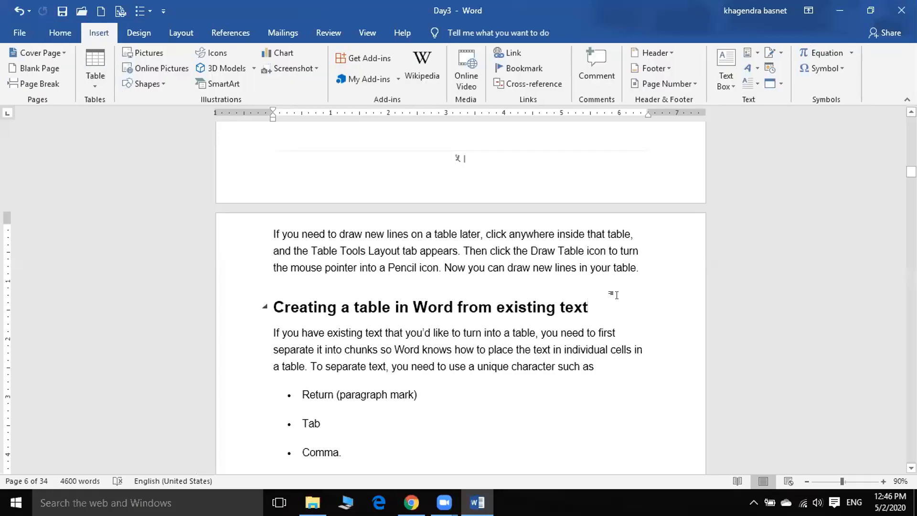
pyautogui.moveTo(644, 287); pyautogui.dragTo(273, 233)
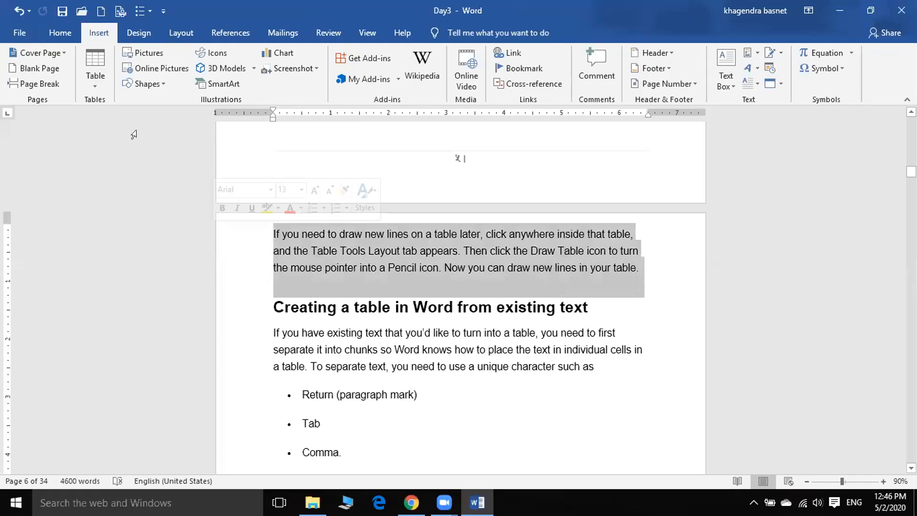
pyautogui.click(92, 80)
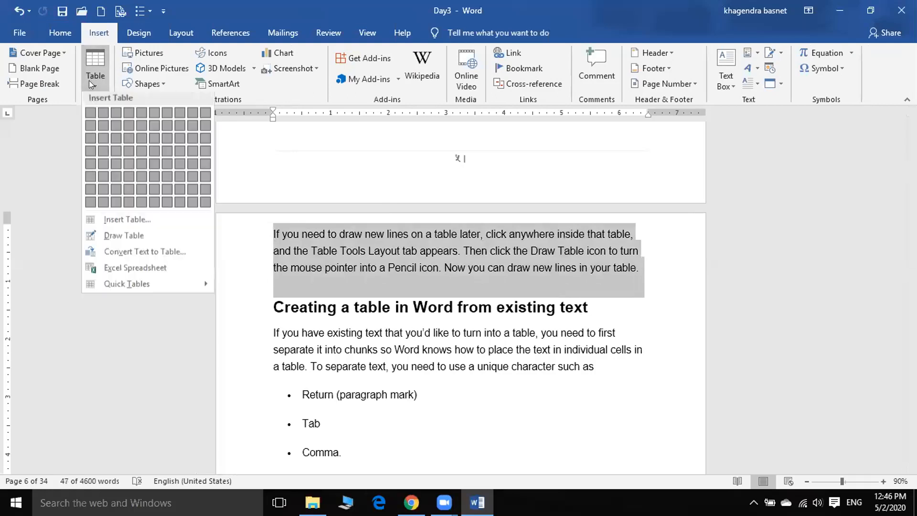
pyautogui.click(131, 257)
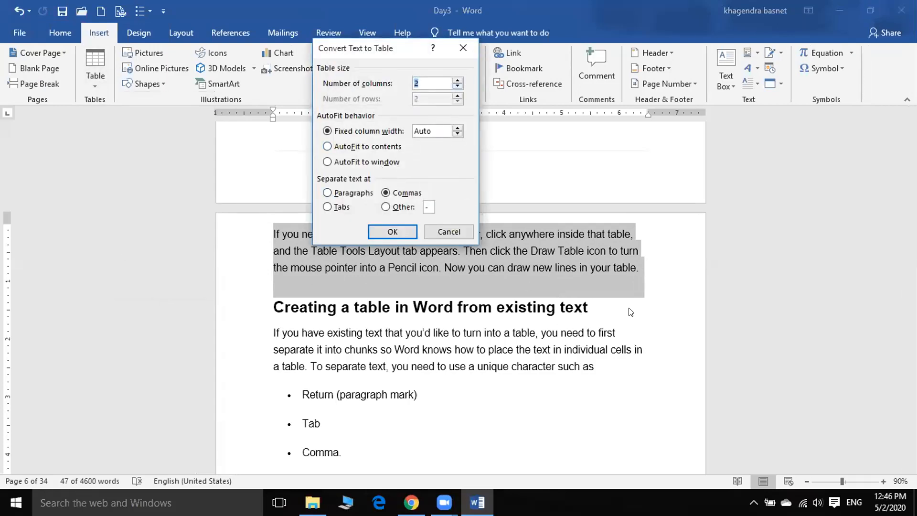
pyautogui.click(378, 230)
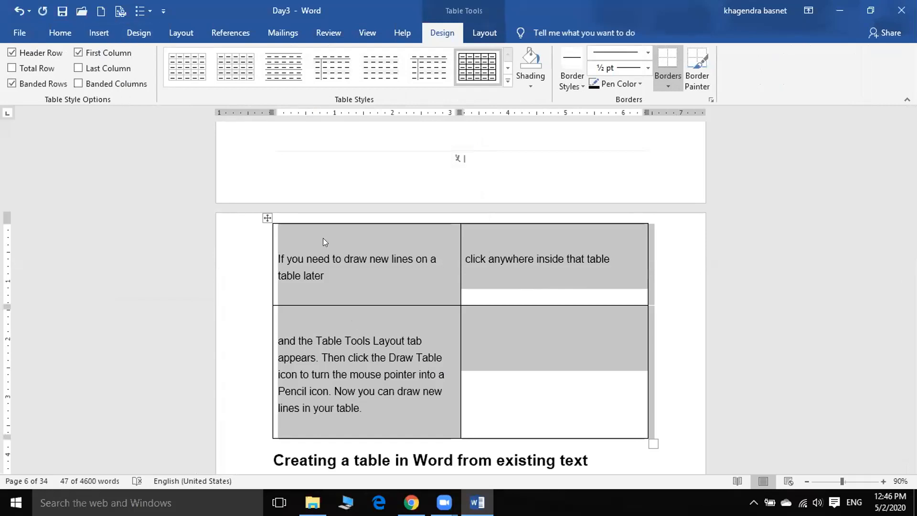
# Convert the two-column table back to regular text, separating the cell contents with paragraph marks
pyautogui.click(478, 28)
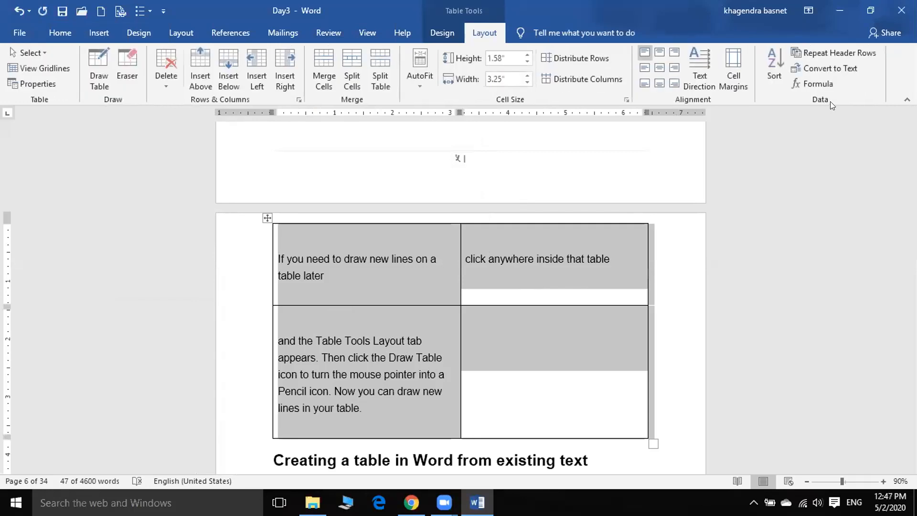
pyautogui.click(822, 67)
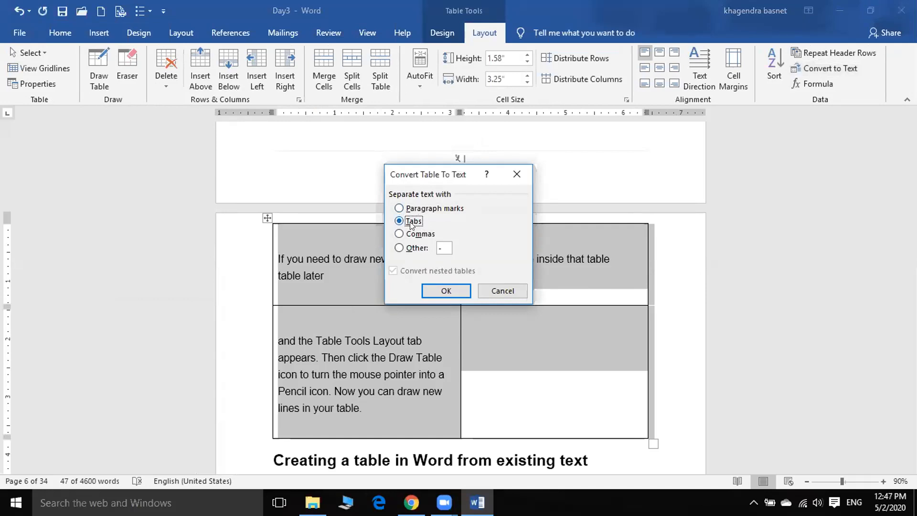
pyautogui.click(405, 208)
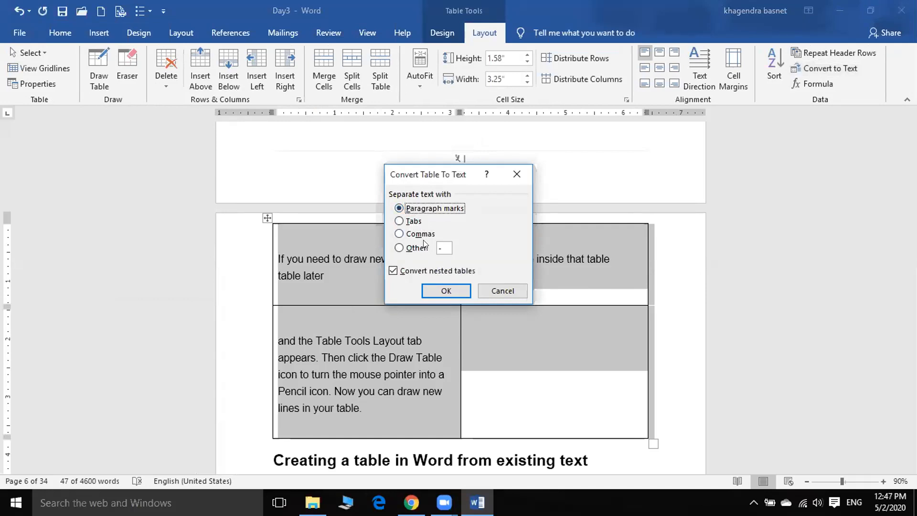
pyautogui.click(454, 288)
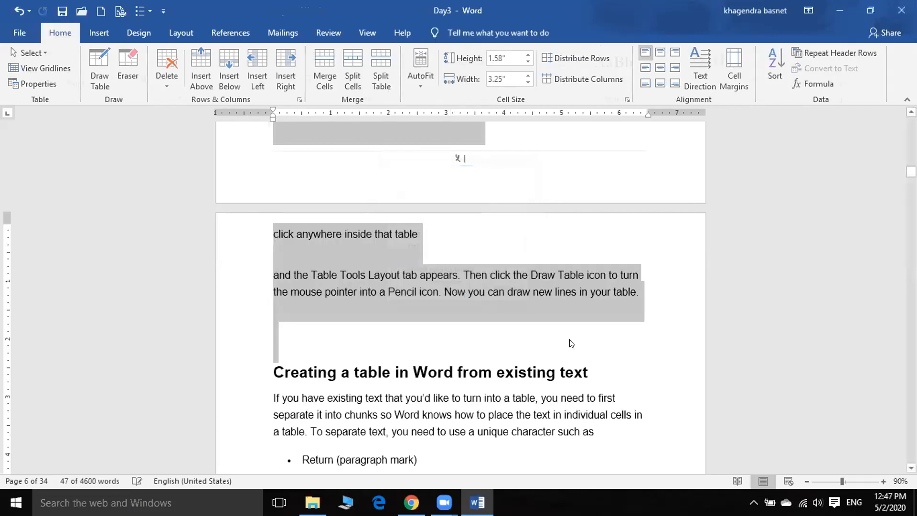
# Undo the conversions made to the paragraph above the "Creating a table in Word from existing text" heading
pyautogui.click(598, 323)
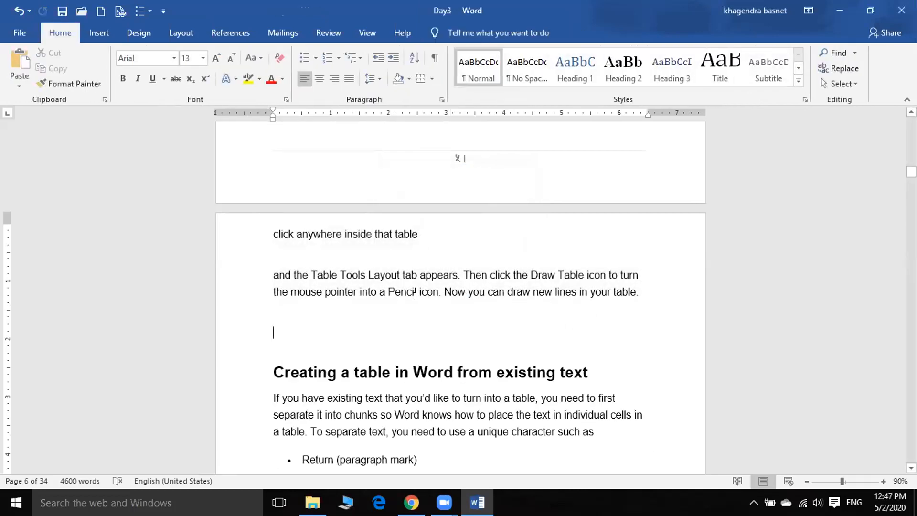
pyautogui.moveTo(640, 299); pyautogui.dragTo(199, 235)
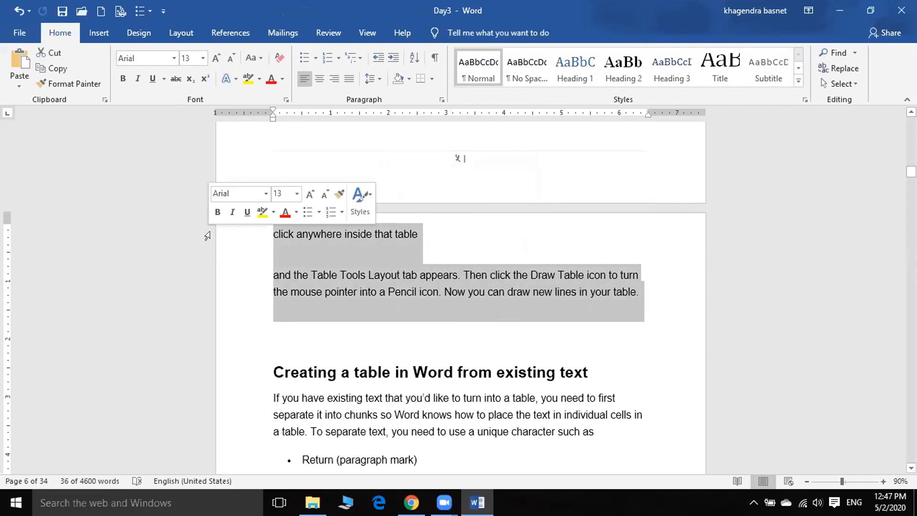
pyautogui.hotkey('ctrl', 'z')
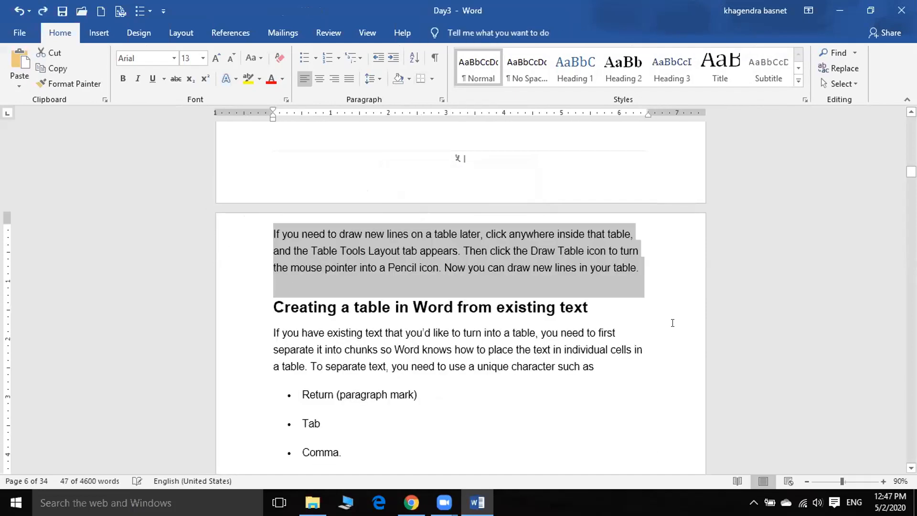
pyautogui.click(642, 311)
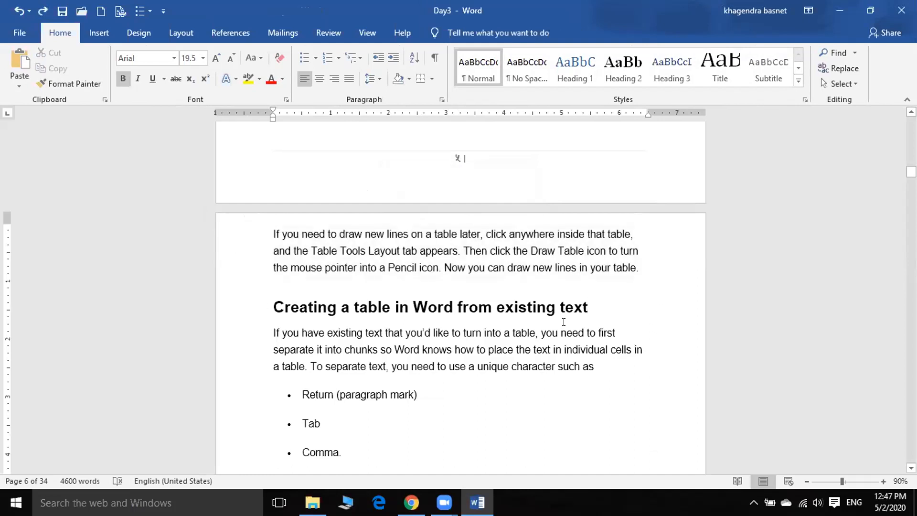
# Examine the steps for converting existing text to a table and the available table insertion options
pyautogui.scroll(-2, 468, 301)
pyautogui.scroll(-4, 468, 301)
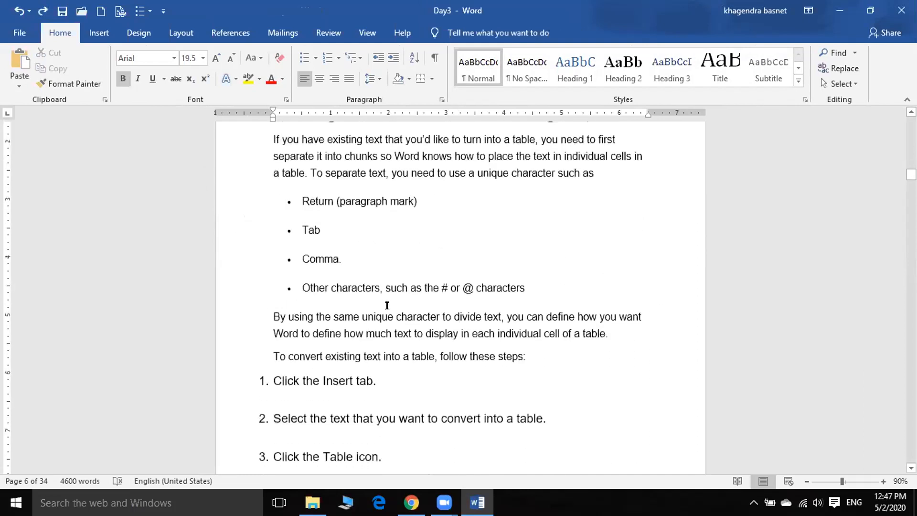
pyautogui.scroll(-3, 387, 306)
pyautogui.click(104, 31)
pyautogui.click(103, 84)
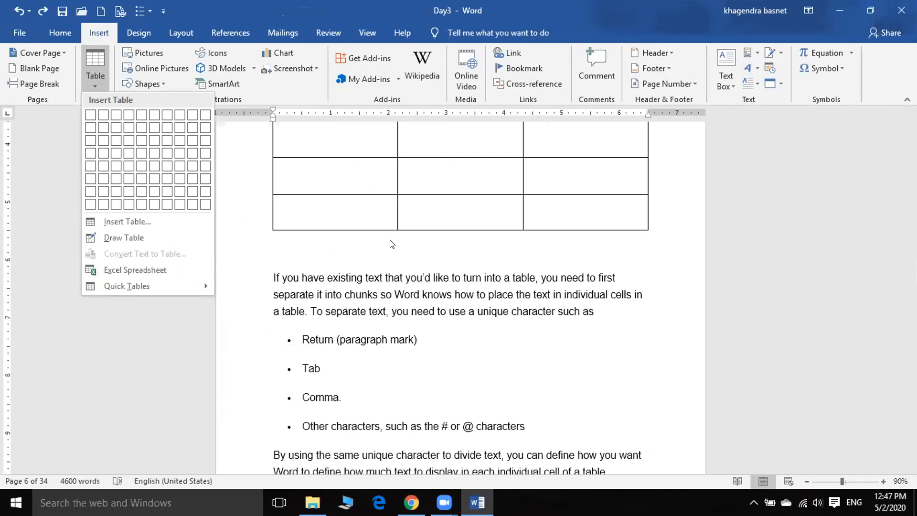
pyautogui.scroll(-5, 390, 240)
pyautogui.click(100, 86)
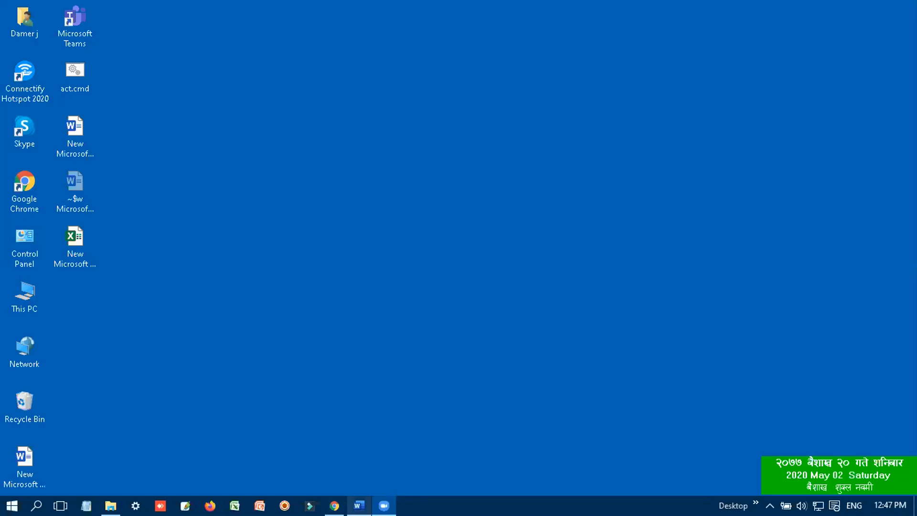
# Switch to the blank New Microsoft Word Document (2) and create a three-column table from the text pattern "+---+---+---+"
pyautogui.click(359, 505)
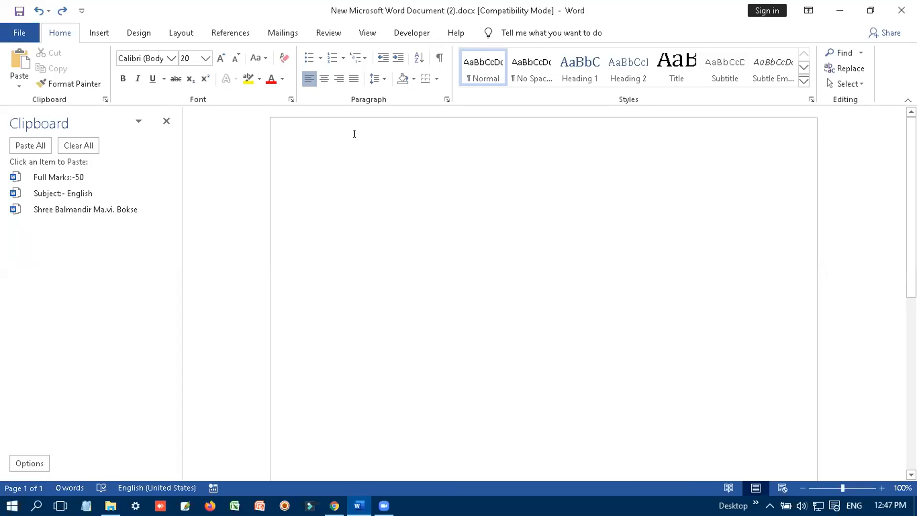
pyautogui.write('+')
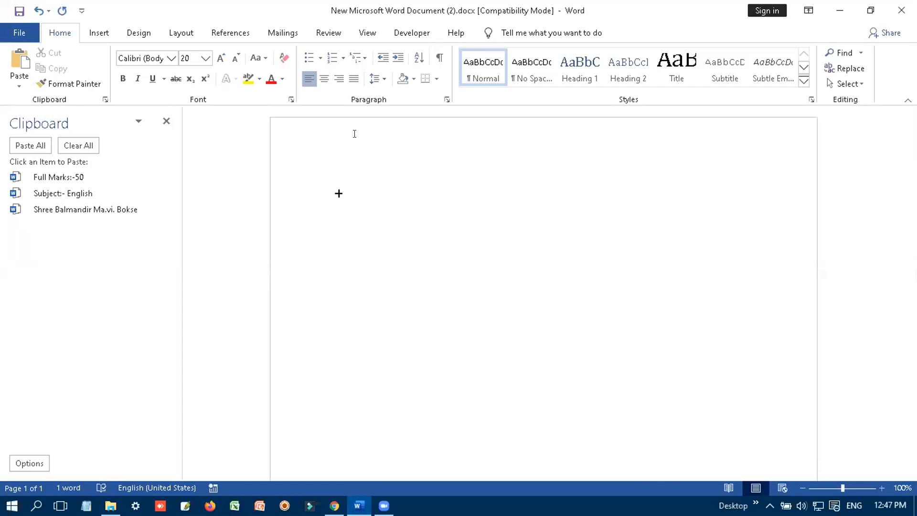
pyautogui.write('---+---+---+')
pyautogui.press('Return')
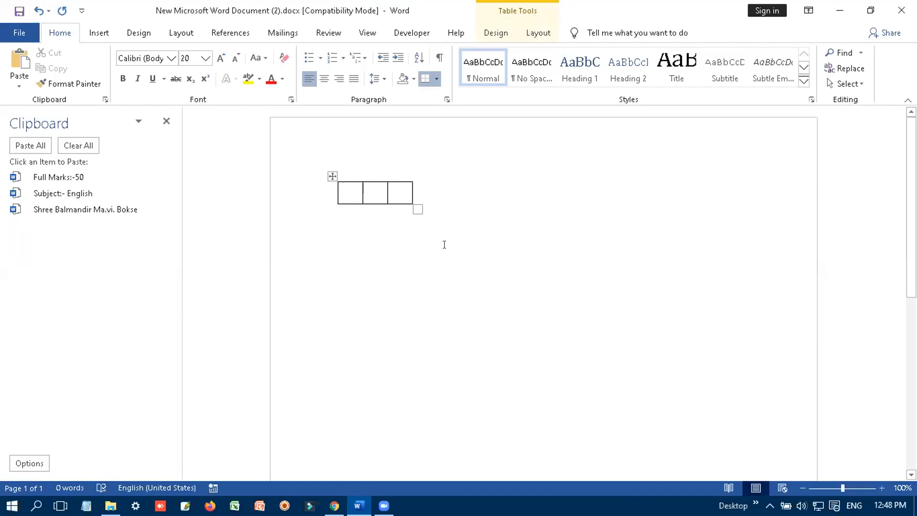
# Undo the automatic table creation and delete the plus-and-dash pattern from the line
pyautogui.hotkey('ctrl', 'z')
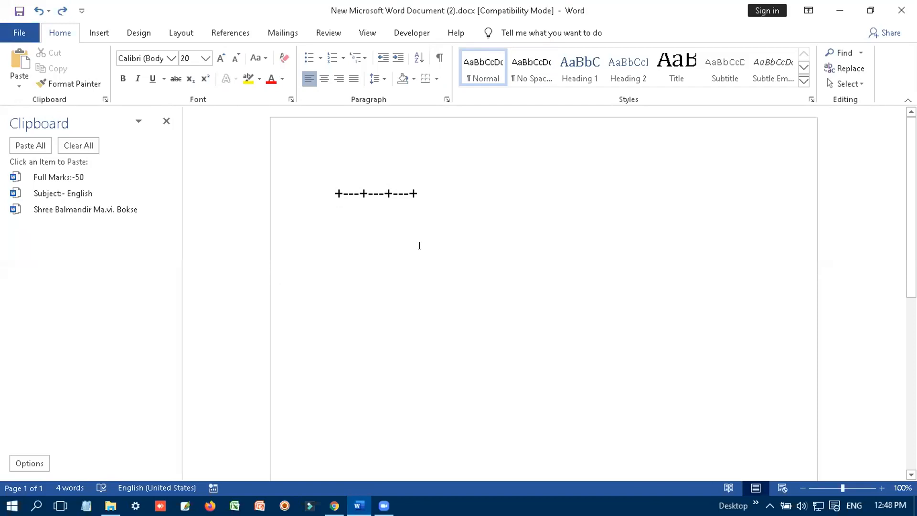
pyautogui.click(422, 190)
pyautogui.press('BackSpace')
pyautogui.press('BackSpace')
pyautogui.press('BackSpace')
pyautogui.press('BackSpace')
pyautogui.press('BackSpace')
pyautogui.press('BackSpace')
pyautogui.press('BackSpace')
pyautogui.press('BackSpace')
pyautogui.press('BackSpace')
pyautogui.press('BackSpace')
pyautogui.press('BackSpace')
pyautogui.press('BackSpace')
pyautogui.press('BackSpace')
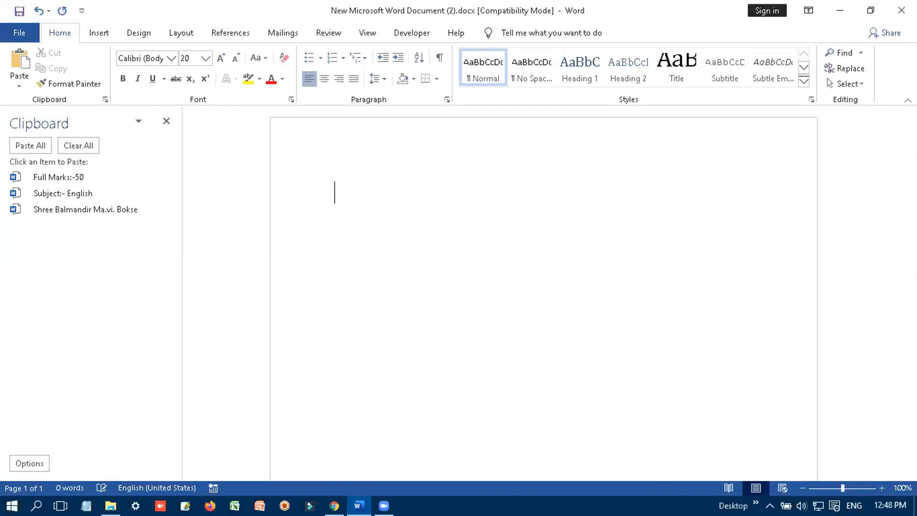
# Create a four-column table with differing column widths from the text pattern "+---------+------+-------+------+"
pyautogui.write('+---------+------+-------+------+')
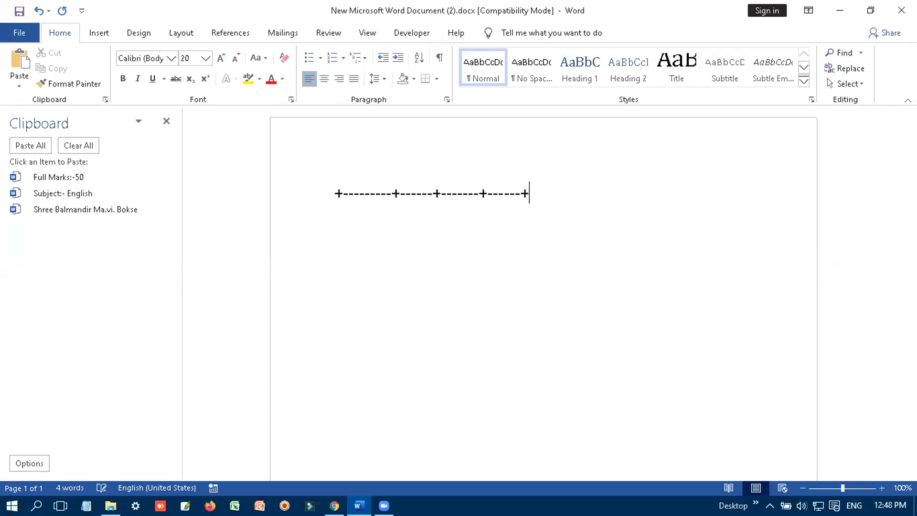
pyautogui.press('Return')
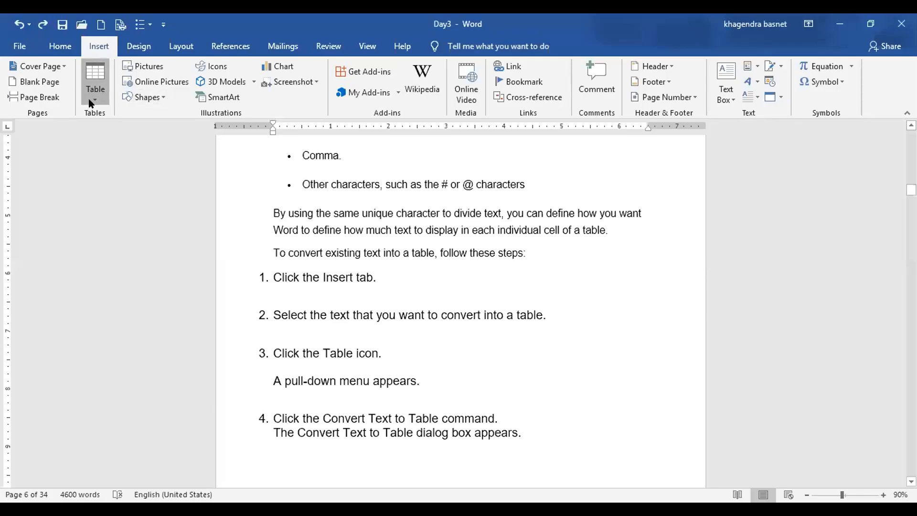
# Insert an Excel spreadsheet below the "Creating a table in Word from existing text" heading in the Day3 document
pyautogui.click(90, 103)
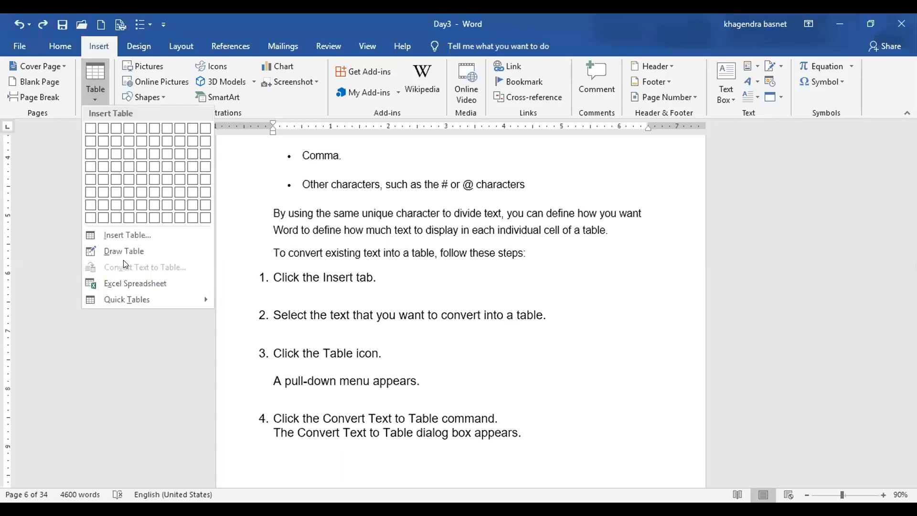
pyautogui.click(152, 283)
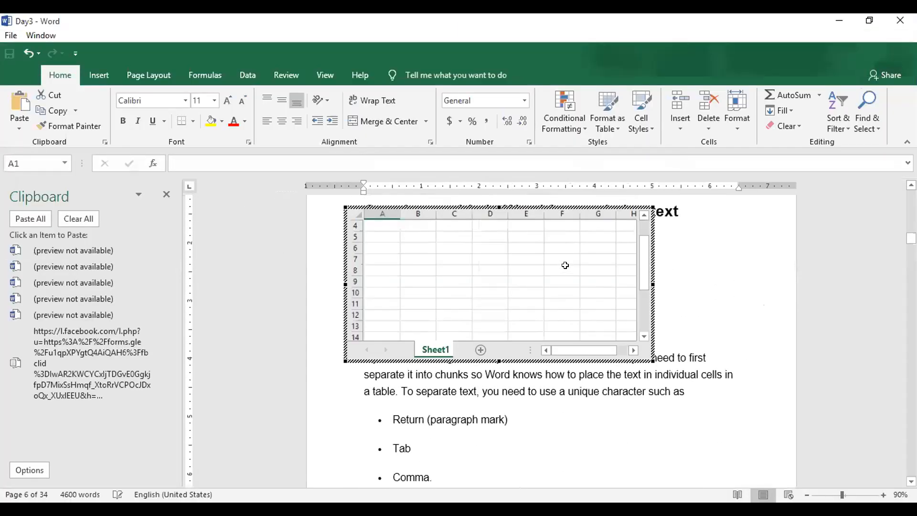
# Cut the cells of the embedded worksheet, leave worksheet editing, and undo the spreadsheet insertion
pyautogui.rightClick(350, 212)
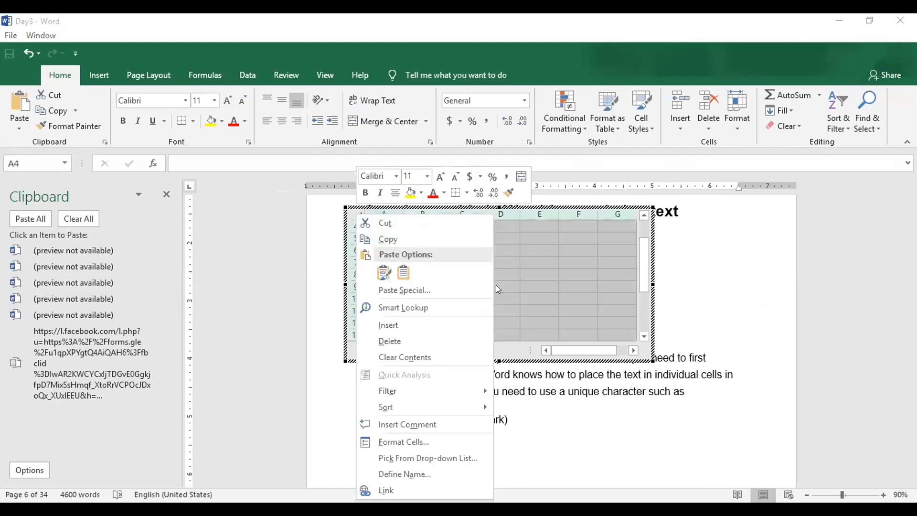
pyautogui.click(409, 223)
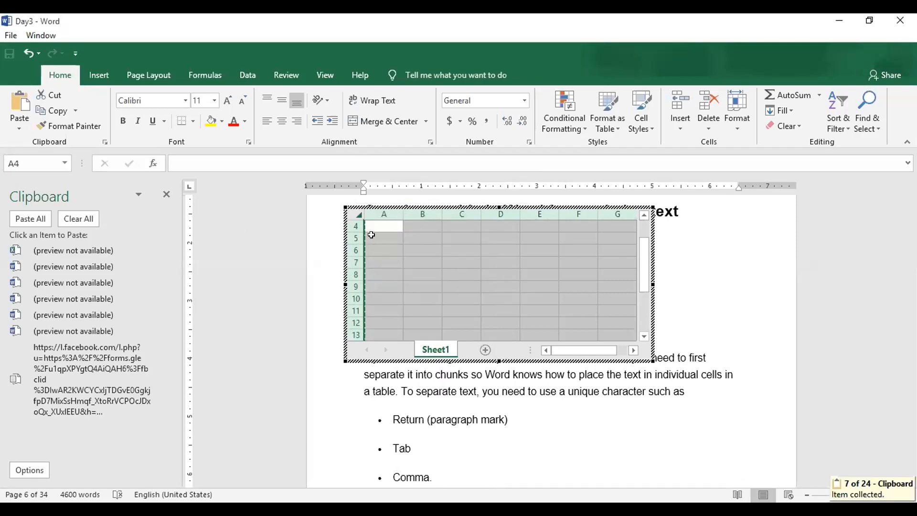
pyautogui.press('Escape')
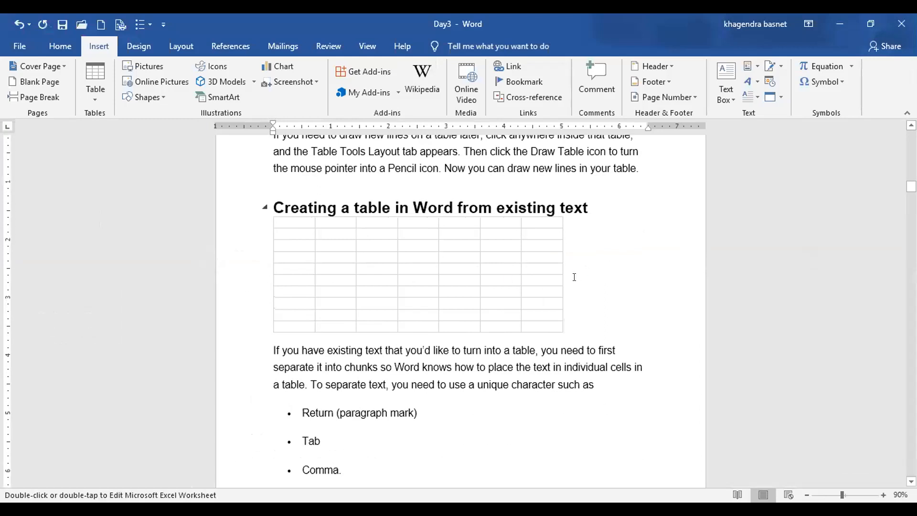
pyautogui.hotkey('ctrl', 'z')
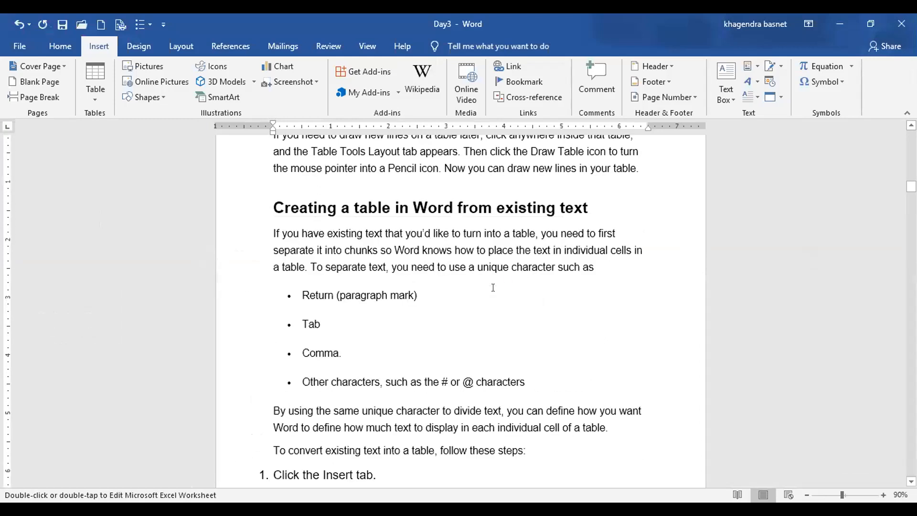
# Browse the built-in Quick Tables gallery, including the Calendar 1, Calendar 2 and Calendar 3 designs
pyautogui.scroll(-5, 403, 323)
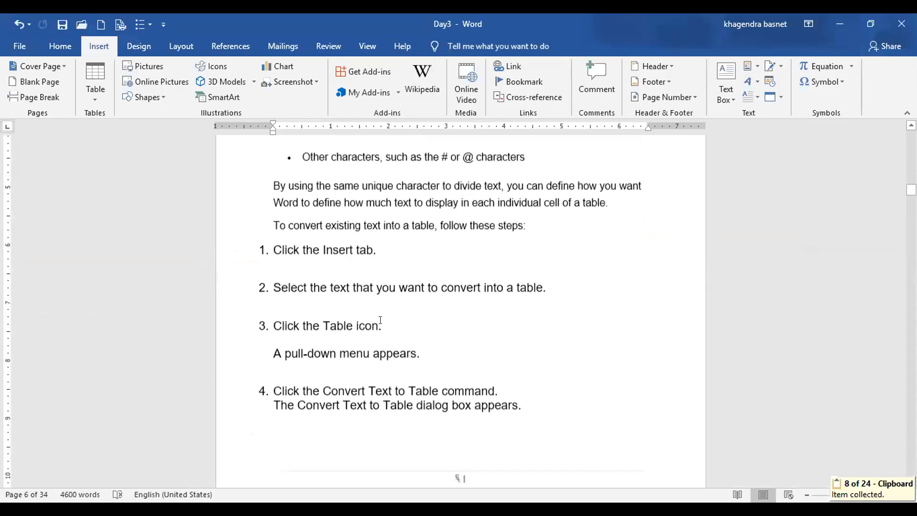
pyautogui.scroll(-3, 368, 322)
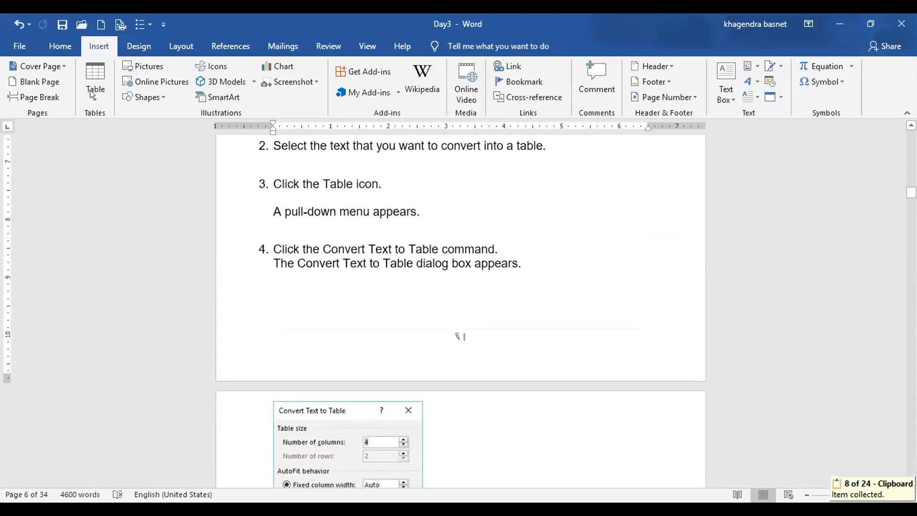
pyautogui.scroll(-2, 123, 134)
pyautogui.click(95, 84)
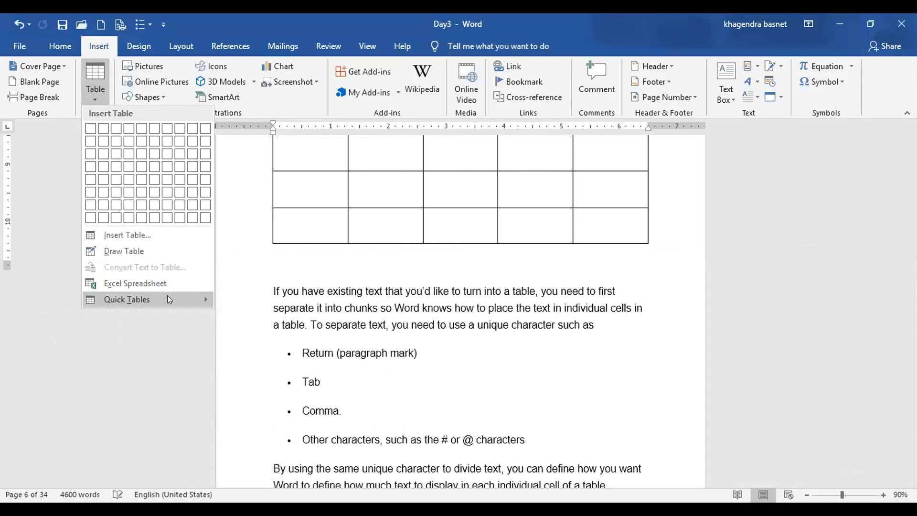
pyautogui.moveTo(189, 304)
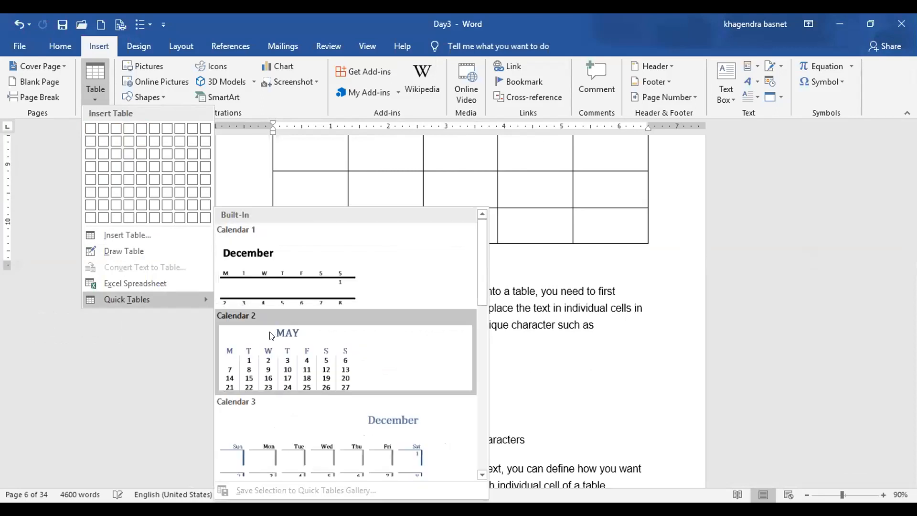
pyautogui.scroll(-3, 232, 395)
pyautogui.scroll(-3, 238, 378)
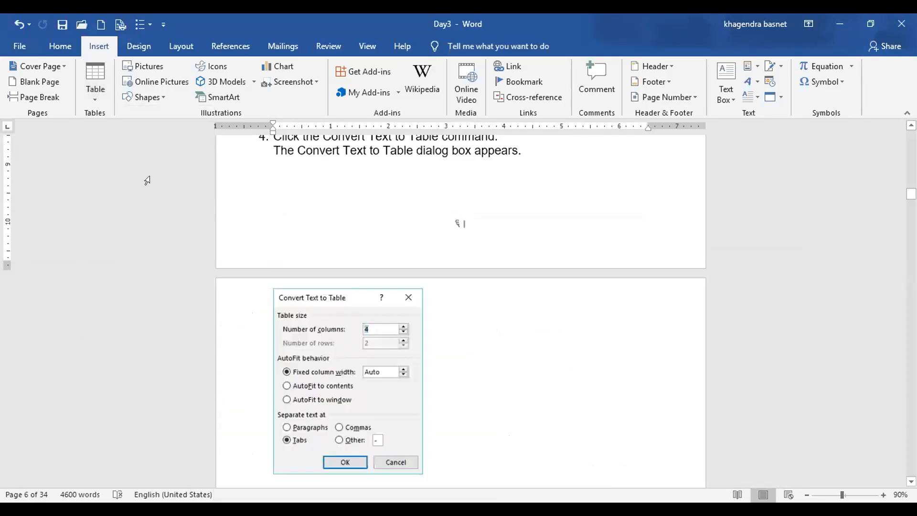
# Add an empty unnumbered line after step 5, "Click OK.", at the end of the table-to-text instructions
pyautogui.scroll(-5, 510, 446)
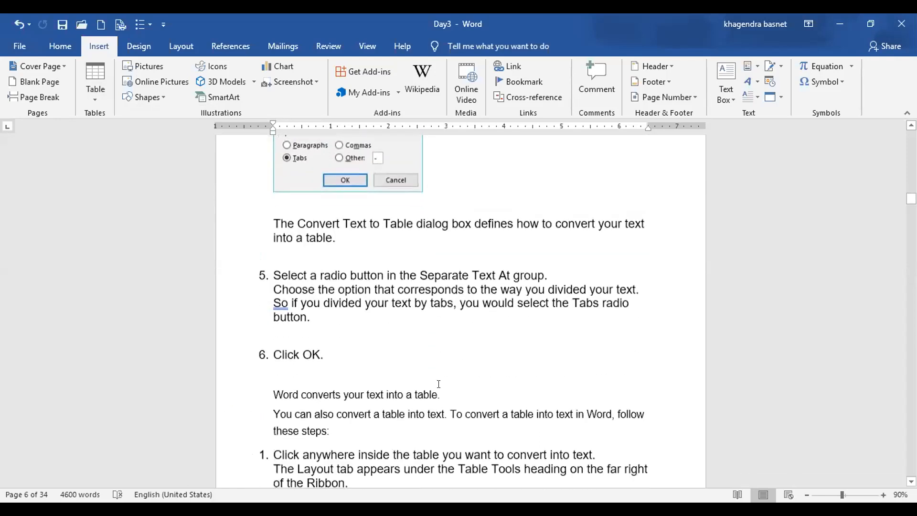
pyautogui.scroll(-5, 438, 384)
pyautogui.scroll(-6, 437, 383)
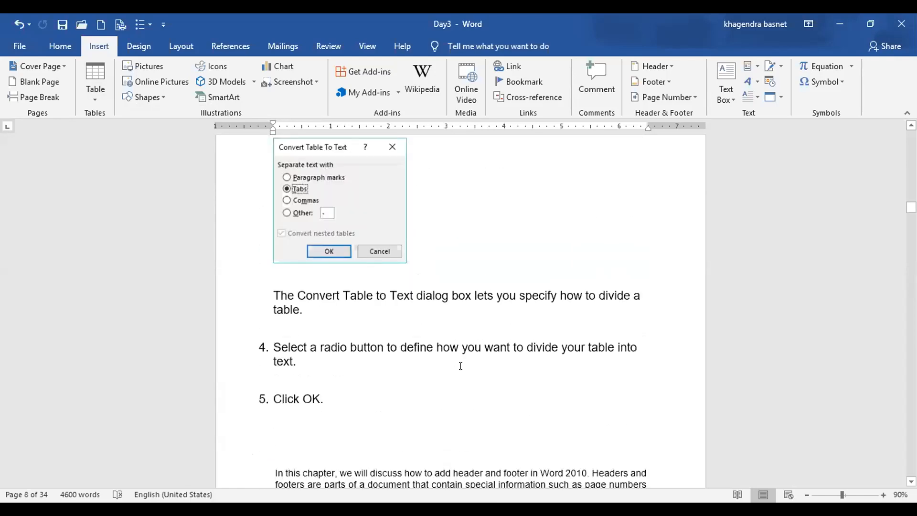
pyautogui.scroll(6, 459, 366)
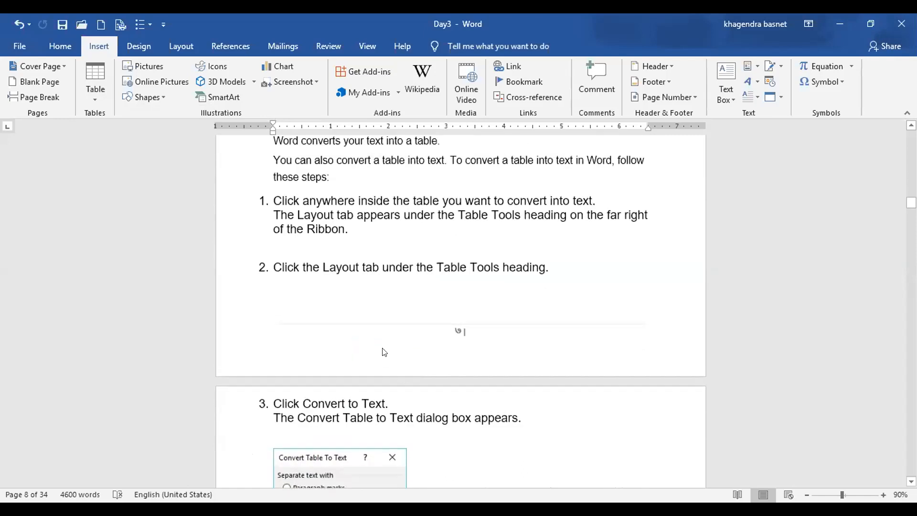
pyautogui.scroll(-15, 402, 334)
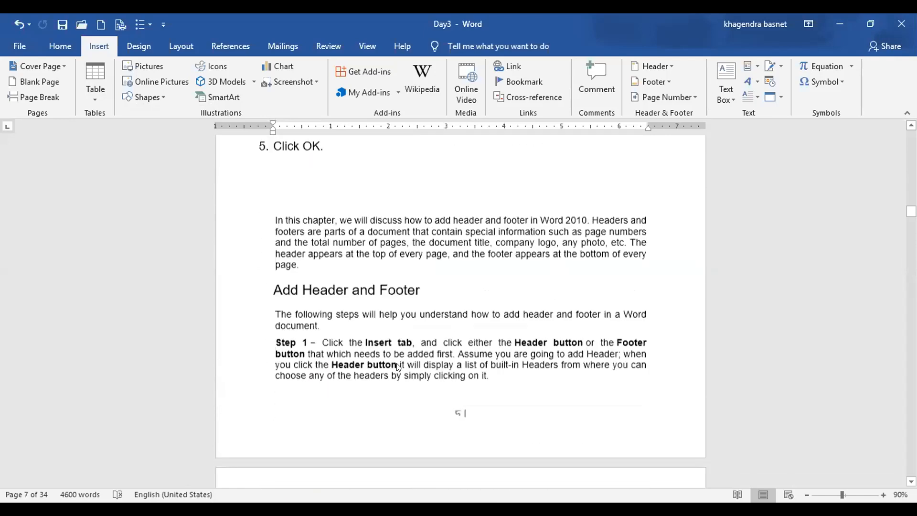
pyautogui.scroll(4, 393, 368)
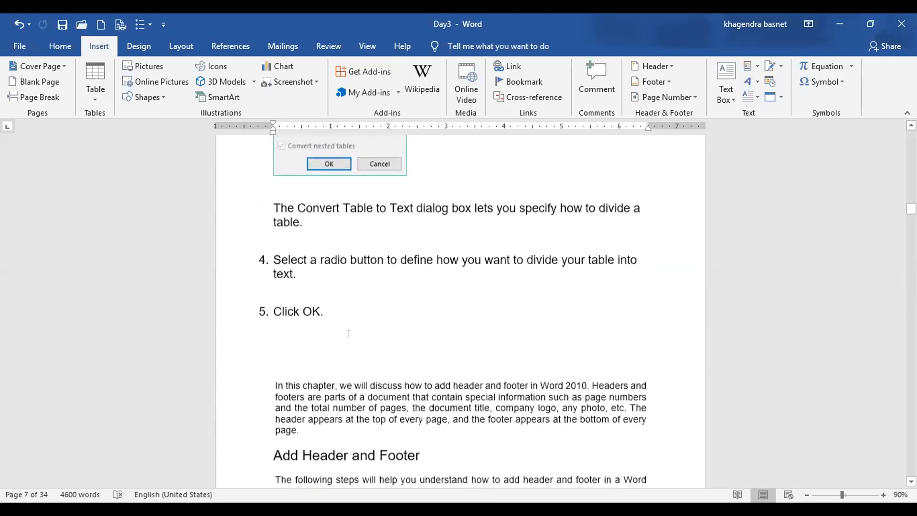
pyautogui.click(333, 314)
pyautogui.press('Return')
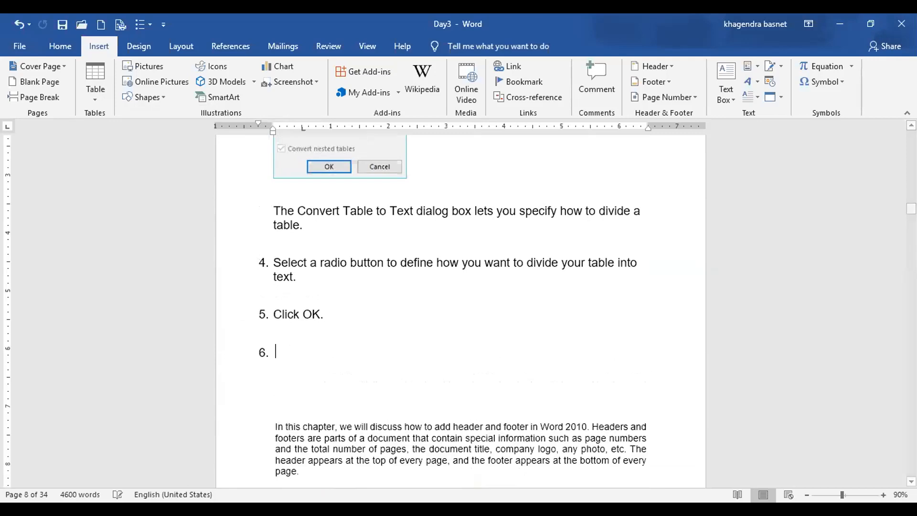
pyautogui.press('BackSpace')
# Create a two-column table on the empty line from the text pattern "+--------+-----+"
pyautogui.write('+')
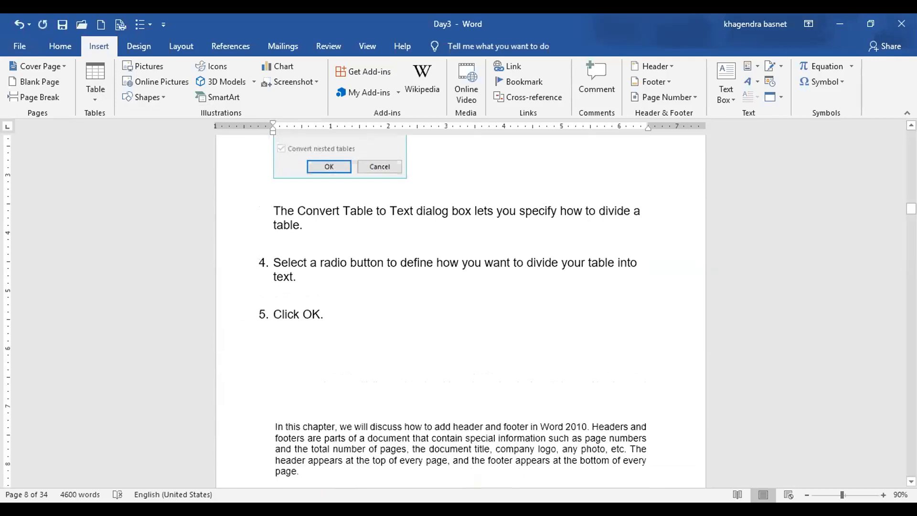
pyautogui.write('--')
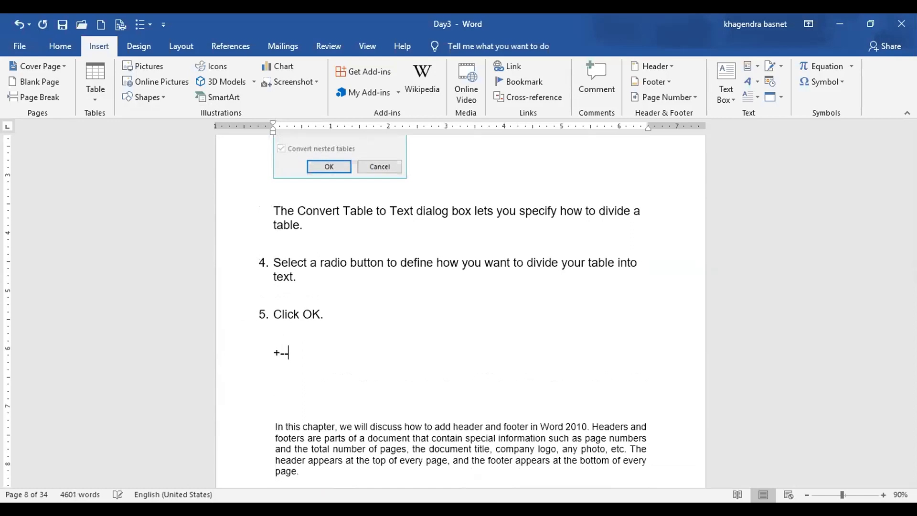
pyautogui.press('BackSpace')
pyautogui.press('BackSpace')
pyautogui.press('BackSpace')
pyautogui.write('+__')
pyautogui.press('BackSpace')
pyautogui.press('BackSpace')
pyautogui.write('--------+-----+')
pyautogui.press('Return')
# Cut the whole two-column table from below step 5, "Click OK."
pyautogui.moveTo(318, 344)
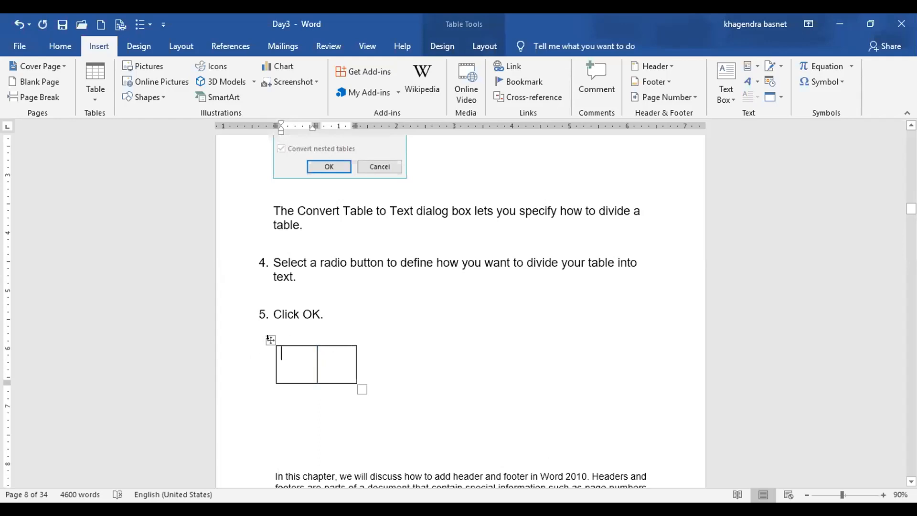
pyautogui.click(329, 346)
pyautogui.rightClick(272, 341)
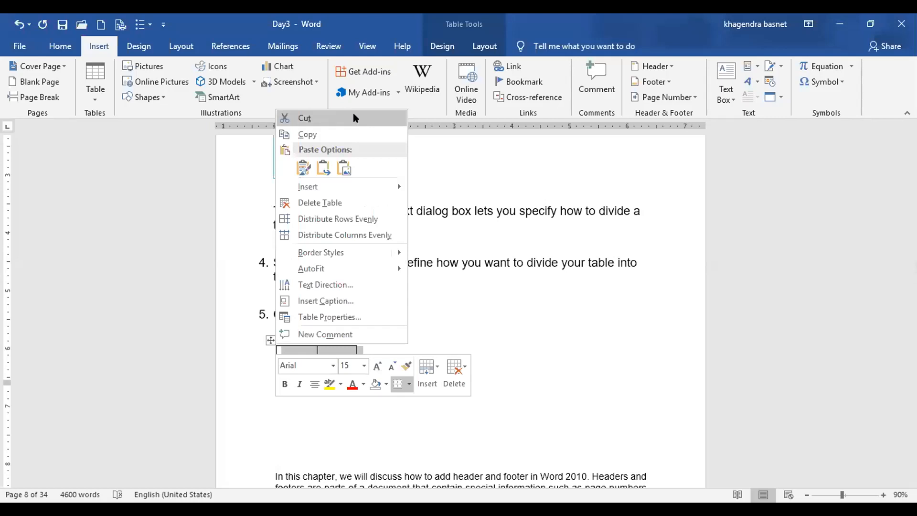
pyautogui.click(354, 117)
# Create a three-column, one-row table on the empty line from a text pattern of plus signs joined by dashes
pyautogui.write('+')
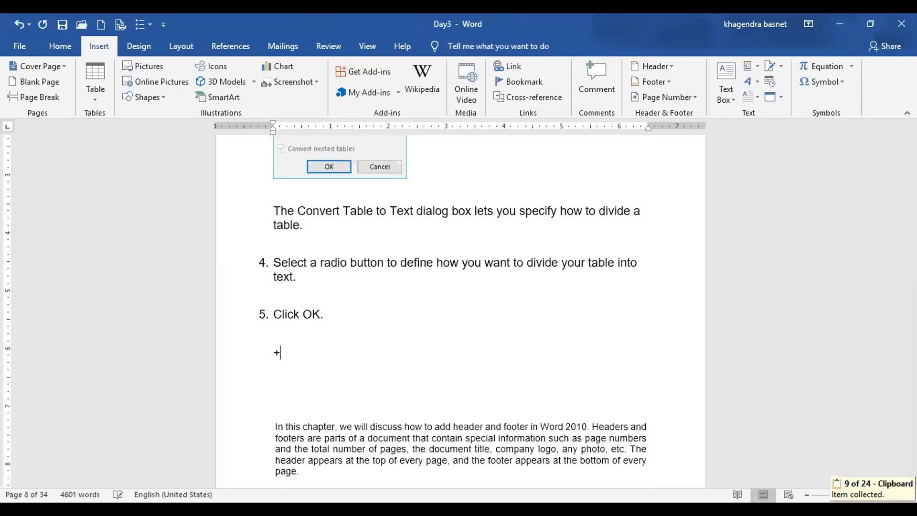
pyautogui.write('--------+----')
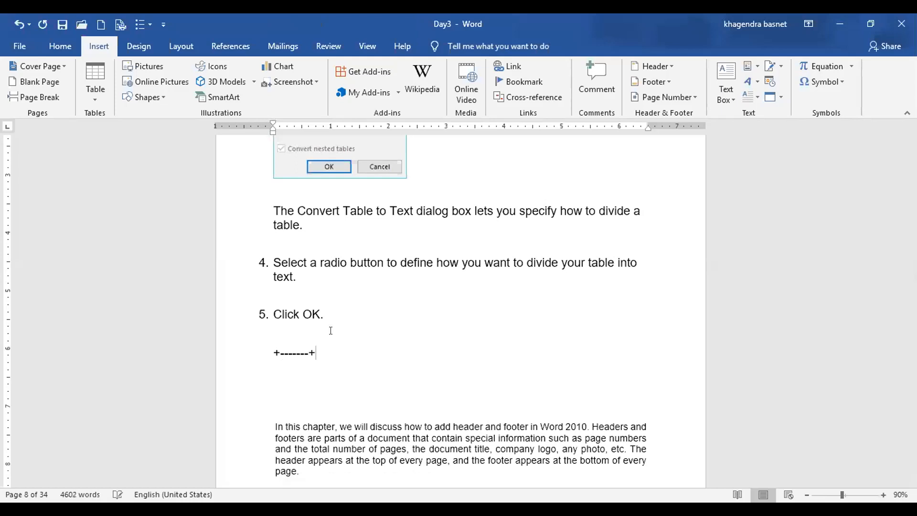
pyautogui.write('-----+---------+')
pyautogui.press('Return')
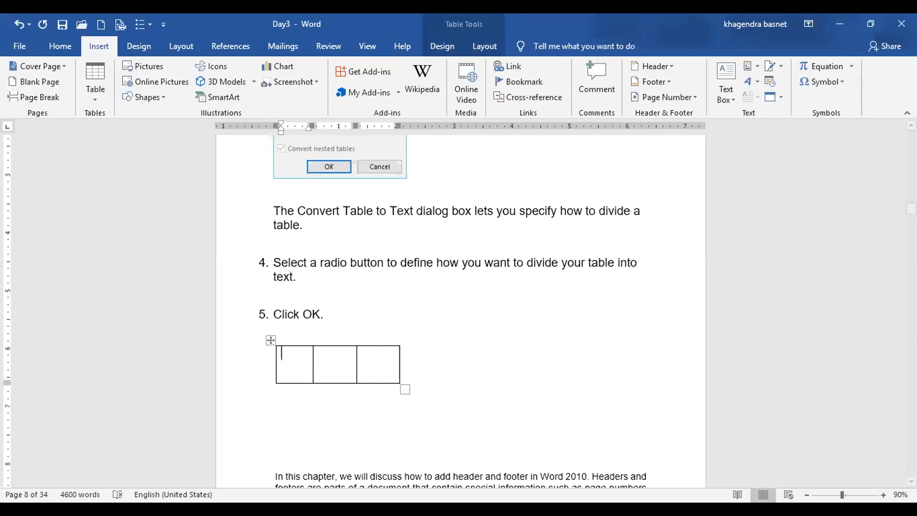
# Move the three-column table about 1.6 inches to the right on the page, and cut it from the document
pyautogui.click(270, 339)
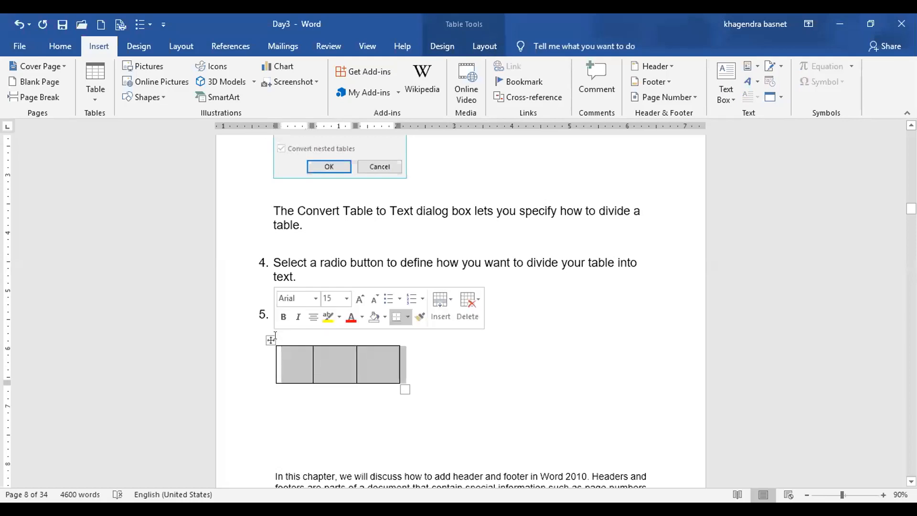
pyautogui.click(268, 339)
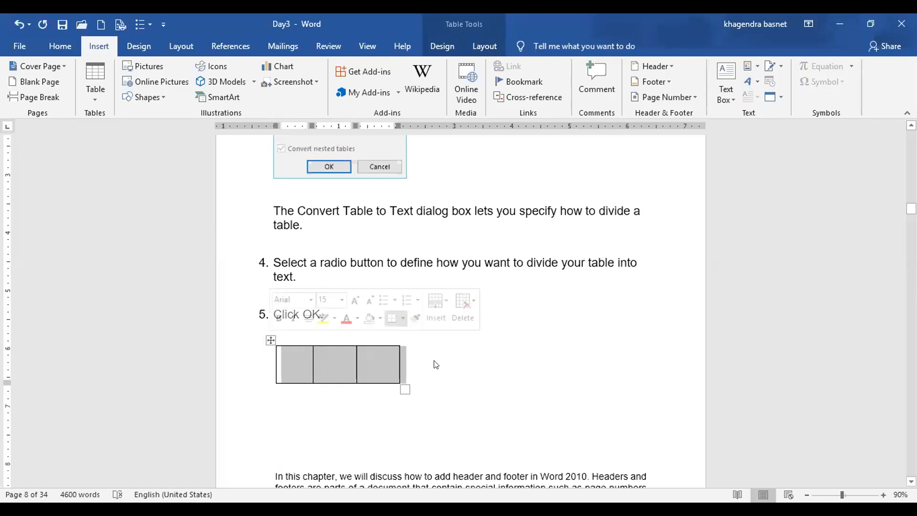
pyautogui.click(471, 380)
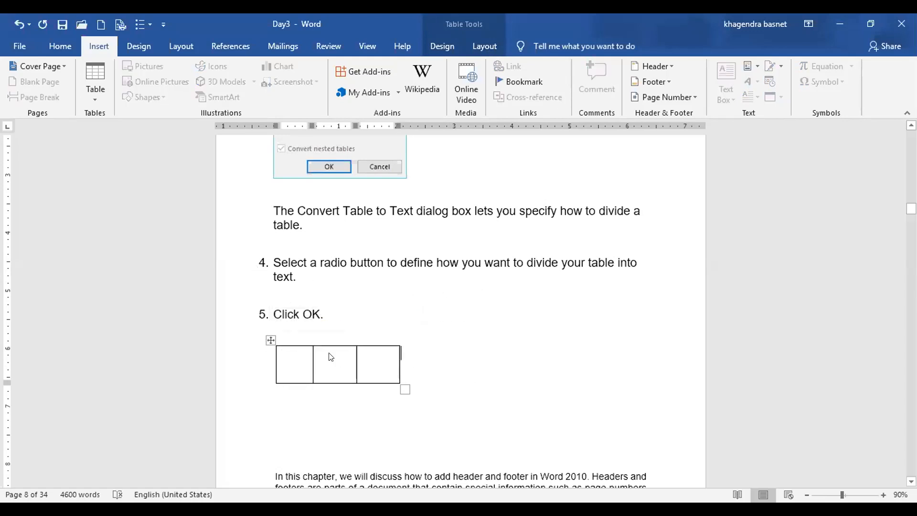
pyautogui.rightClick(269, 339)
pyautogui.click(271, 339)
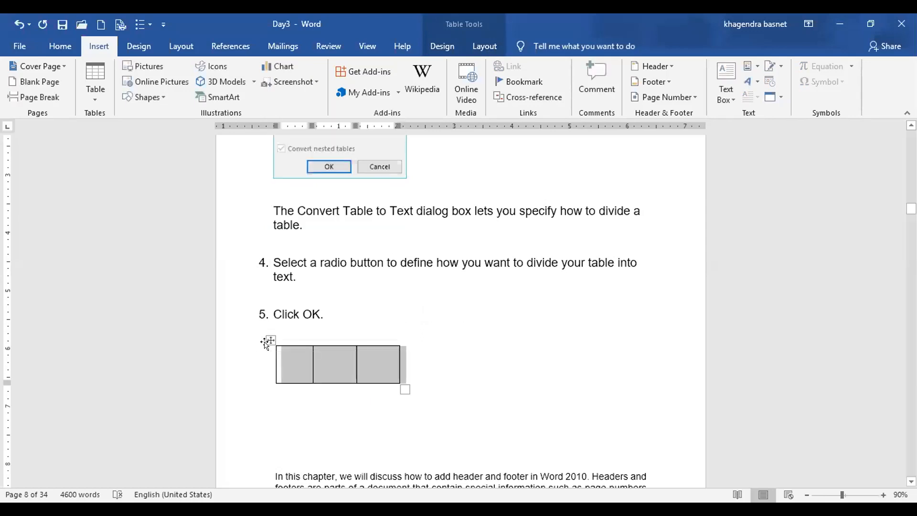
pyautogui.moveTo(271, 339); pyautogui.dragTo(360, 344)
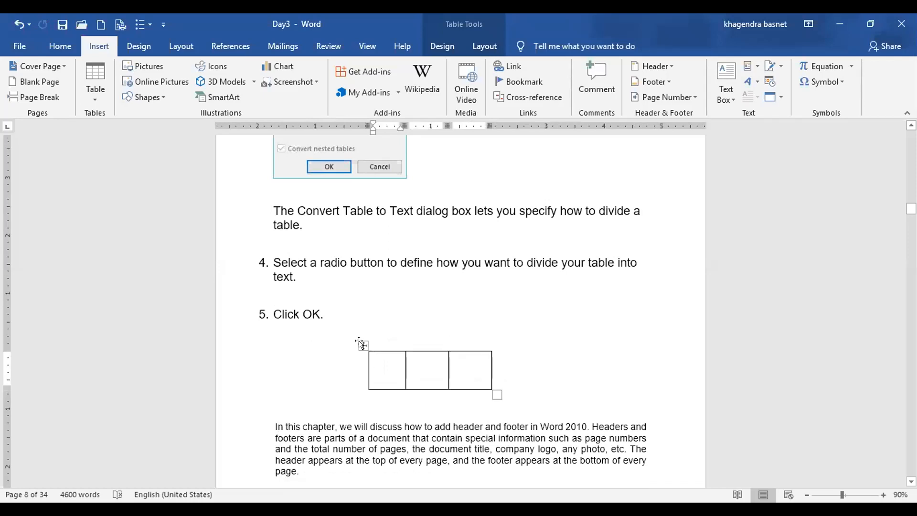
pyautogui.rightClick(361, 343)
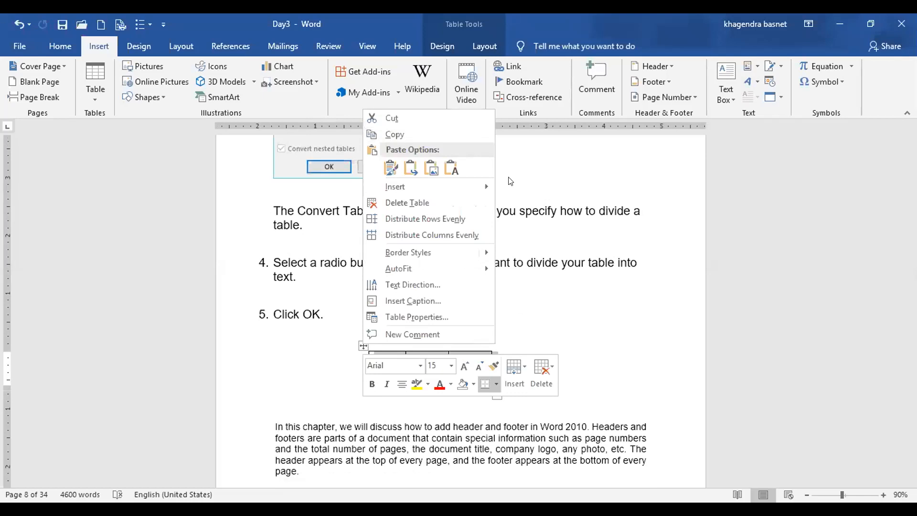
pyautogui.click(392, 118)
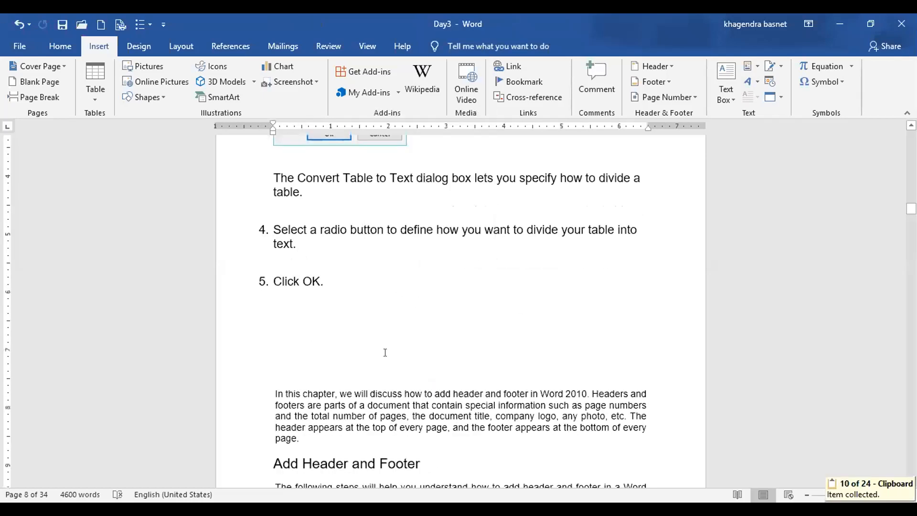
# Review the text-to-table and table-to-text instructions, the table insertion options and the start of the header and footer section
pyautogui.scroll(-2, 342, 373)
pyautogui.scroll(5, 342, 373)
pyautogui.scroll(15, 342, 372)
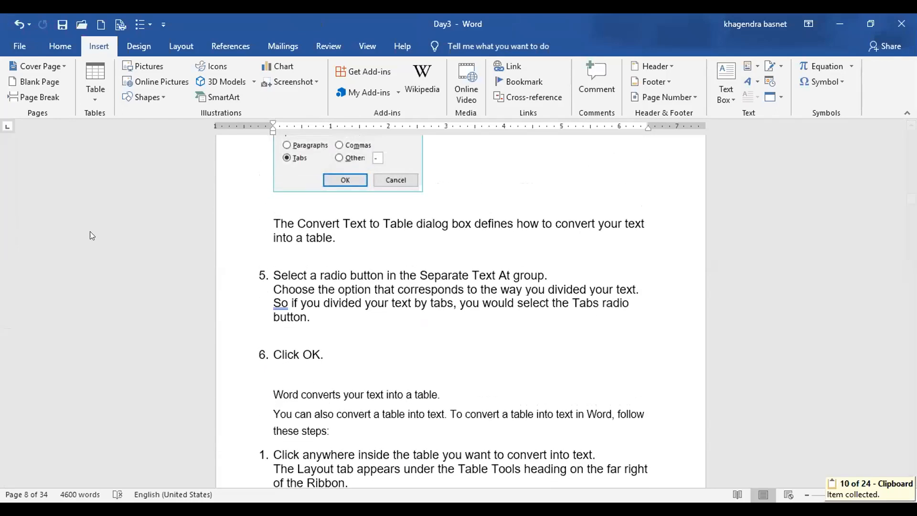
pyautogui.click(95, 89)
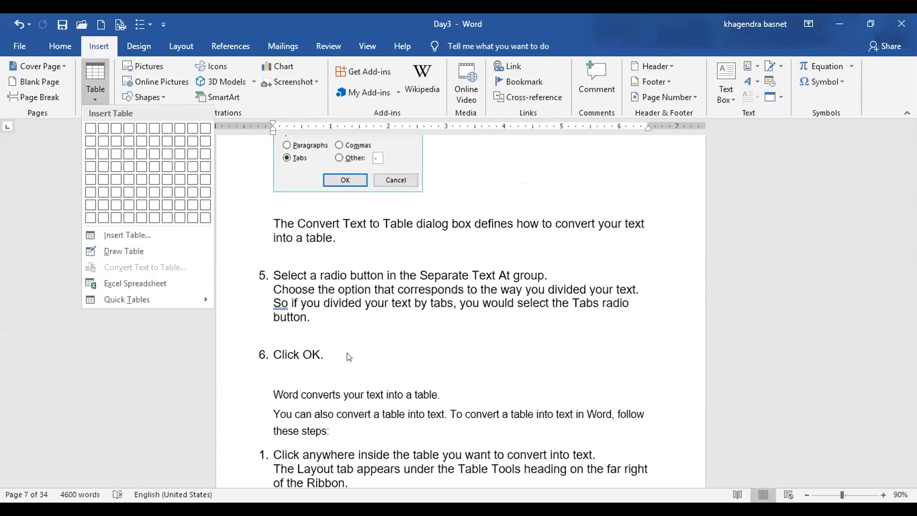
pyautogui.scroll(-2, 468, 267)
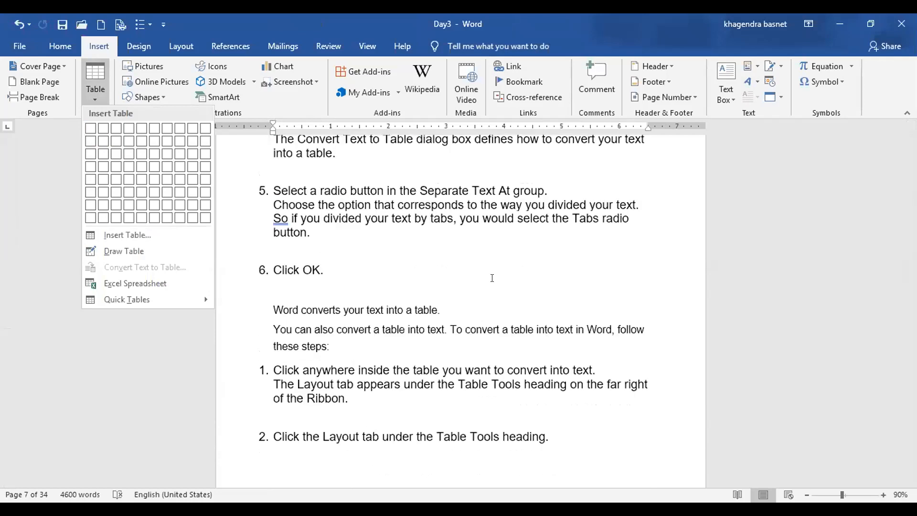
pyautogui.click(490, 279)
pyautogui.scroll(2, 425, 297)
pyautogui.scroll(-8, 425, 297)
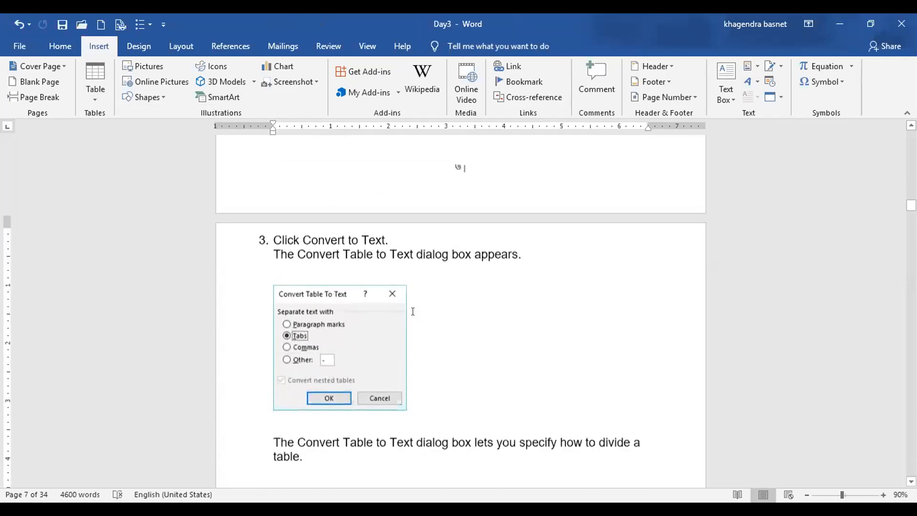
pyautogui.scroll(-1, 412, 312)
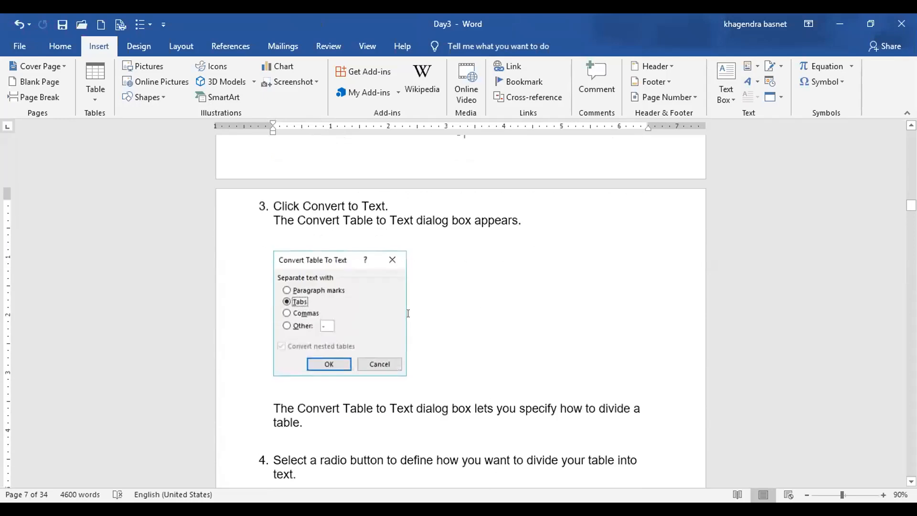
pyautogui.scroll(-11, 408, 313)
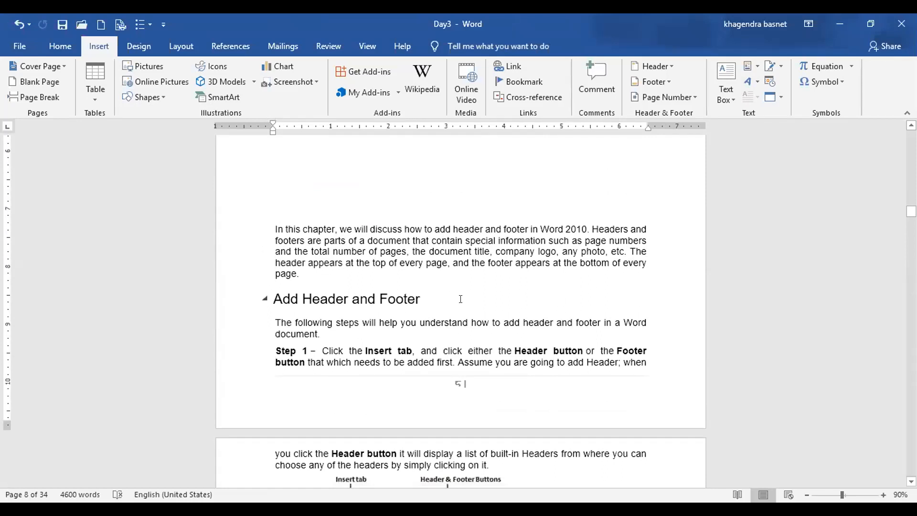
pyautogui.scroll(5, 458, 300)
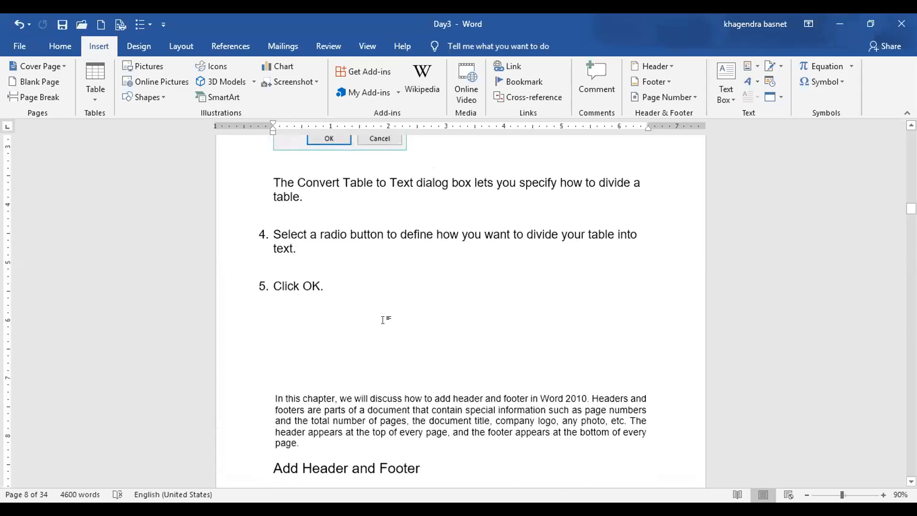
pyautogui.scroll(2, 382, 320)
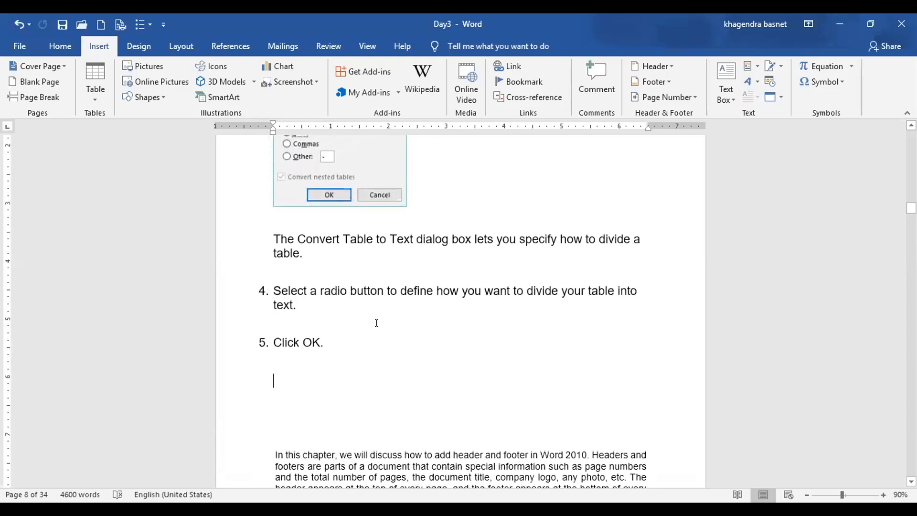
pyautogui.scroll(3, 376, 325)
pyautogui.scroll(2, 376, 325)
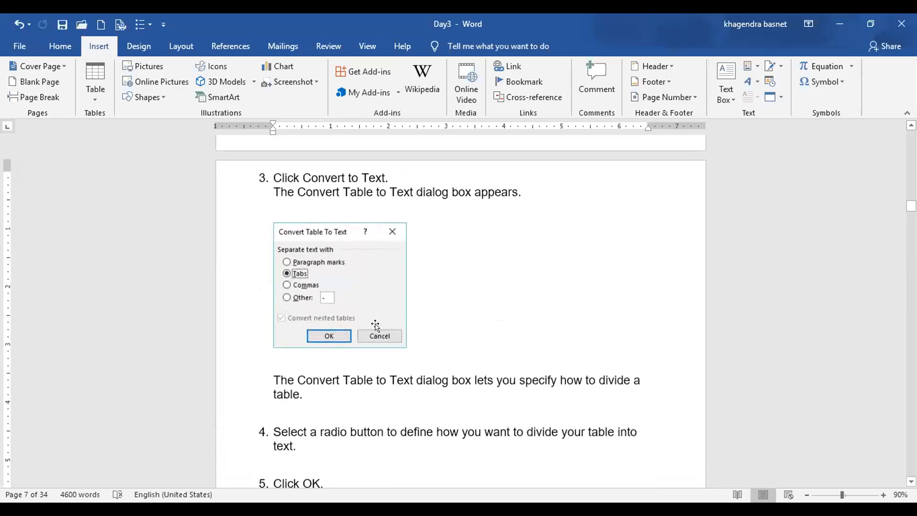
pyautogui.scroll(6, 375, 325)
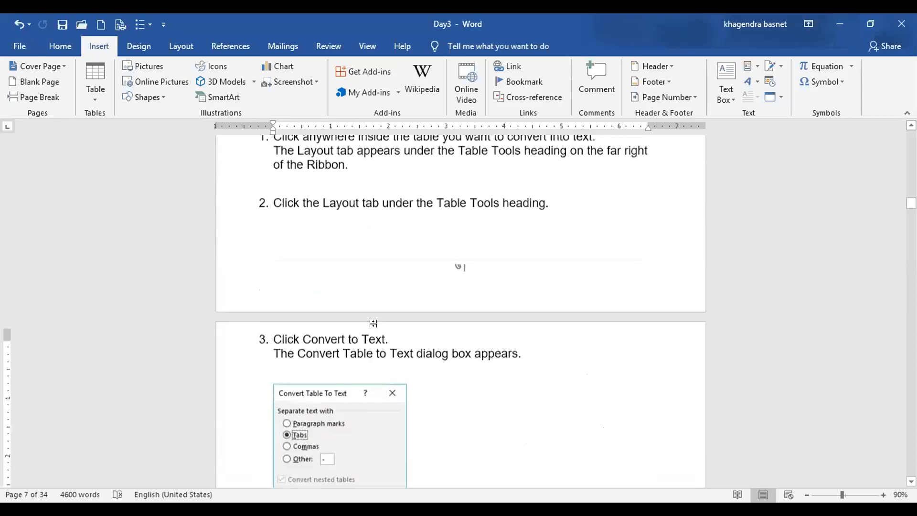
# Insert a table of three columns and two rows below step 5, and add a blank line in its last cell
pyautogui.click(98, 99)
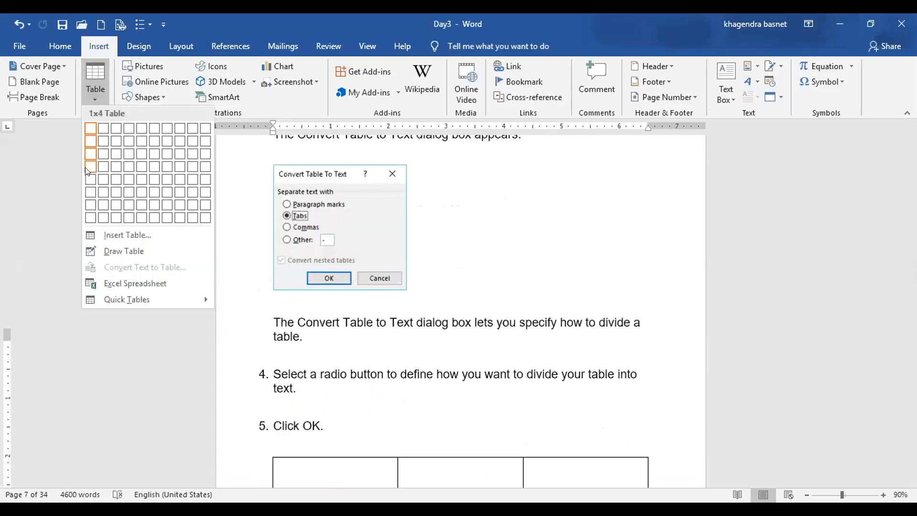
pyautogui.click(118, 146)
pyautogui.scroll(-5, 530, 268)
pyautogui.click(618, 288)
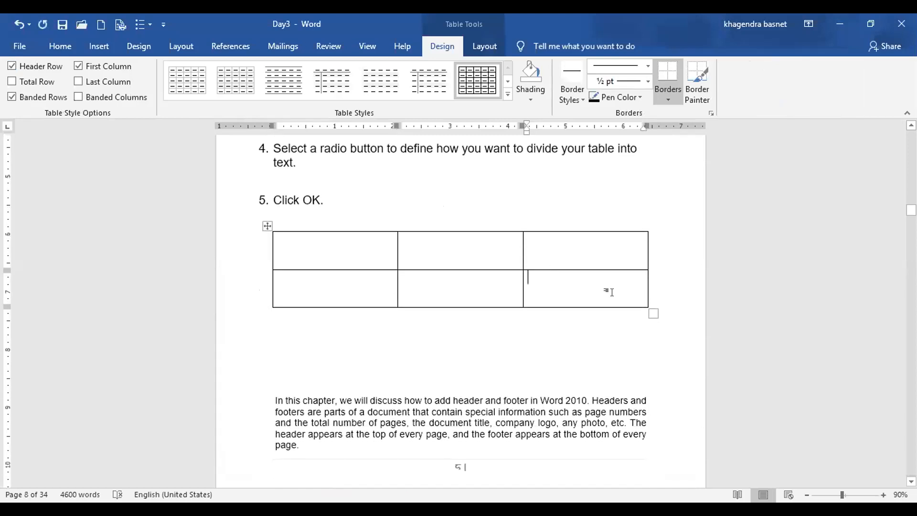
pyautogui.press('Return')
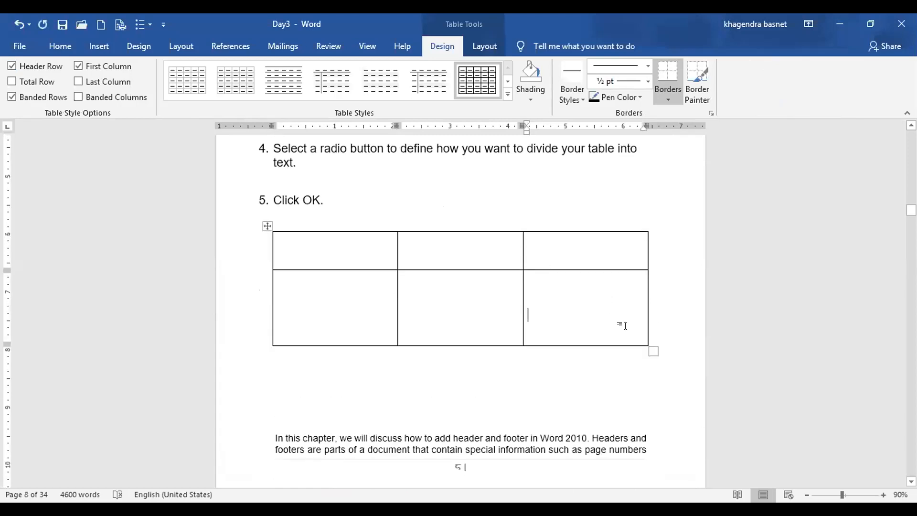
# Add four rows to the end of the three-column table
pyautogui.press('Tab')
pyautogui.press('Tab')
pyautogui.scroll(-2, 554, 365)
pyautogui.press('Tab')
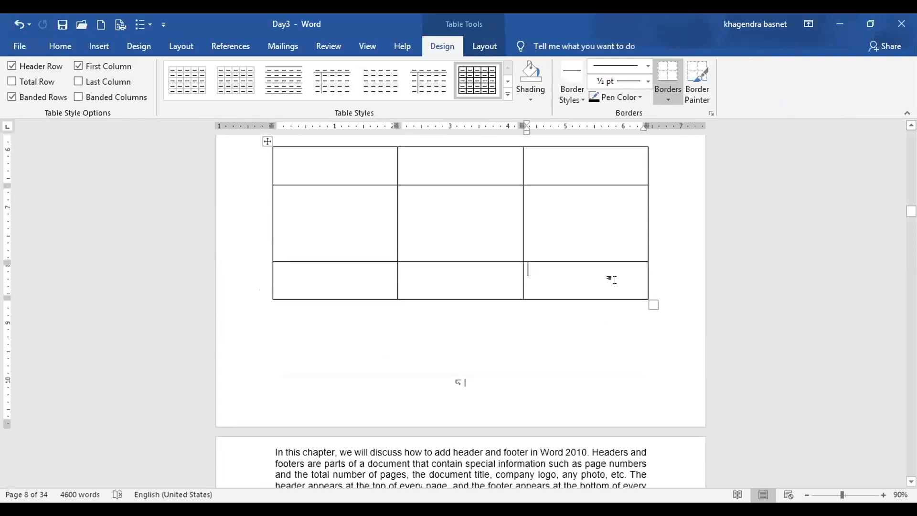
pyautogui.press('Tab')
pyautogui.press('Tab')
pyautogui.press('Tab')
pyautogui.press('Tab')
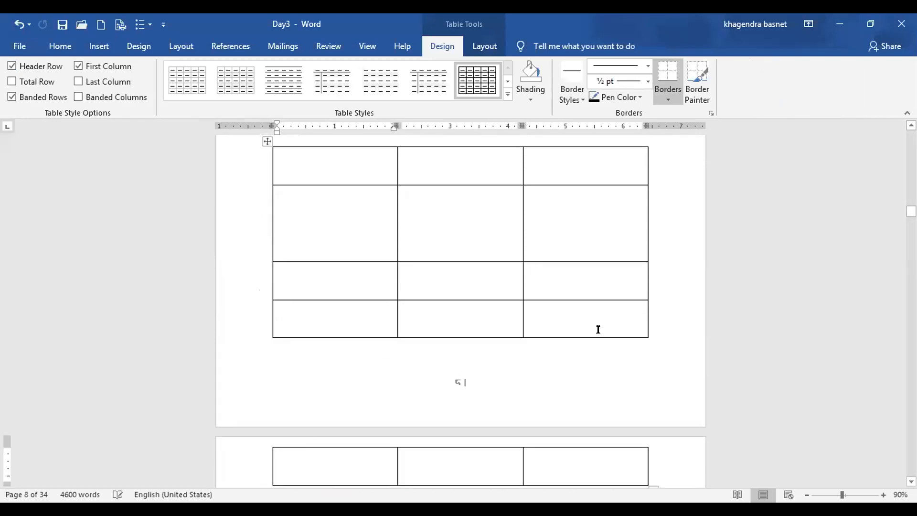
pyautogui.scroll(-3, 592, 344)
pyautogui.press('Tab')
pyautogui.press('Tab')
pyautogui.press('Tab')
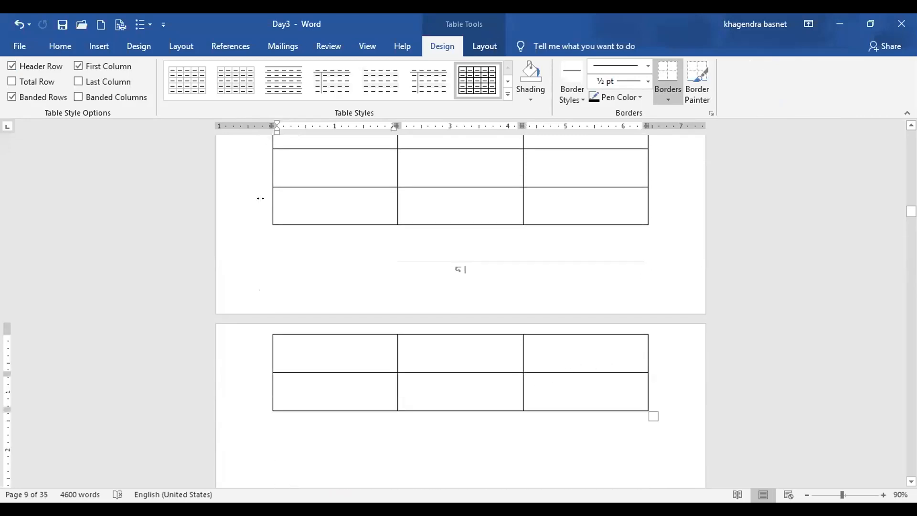
# Select the entire extended three-column table below step 5 and cut it
pyautogui.scroll(5, 262, 221)
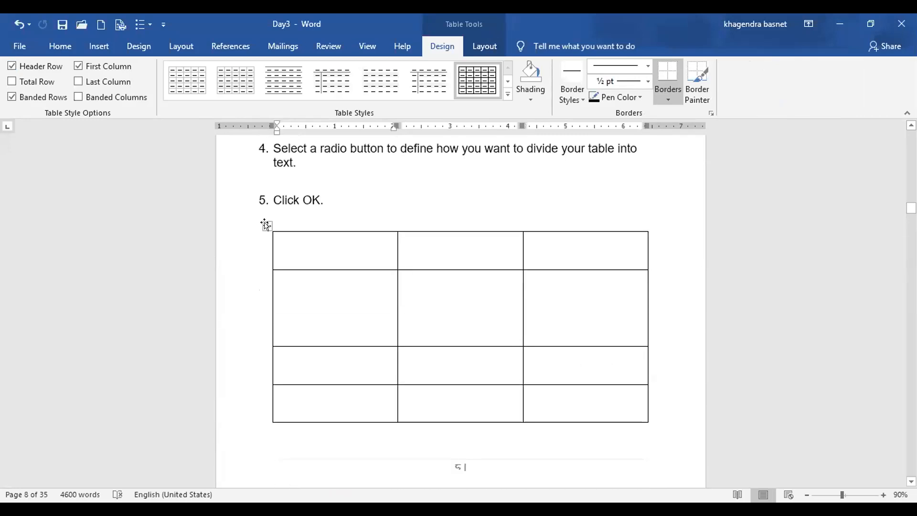
pyautogui.rightClick(266, 225)
pyautogui.click(293, 236)
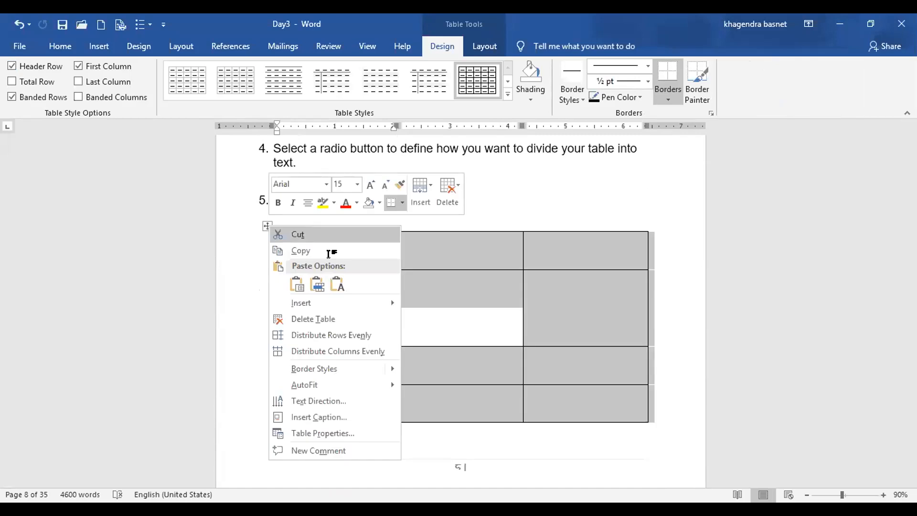
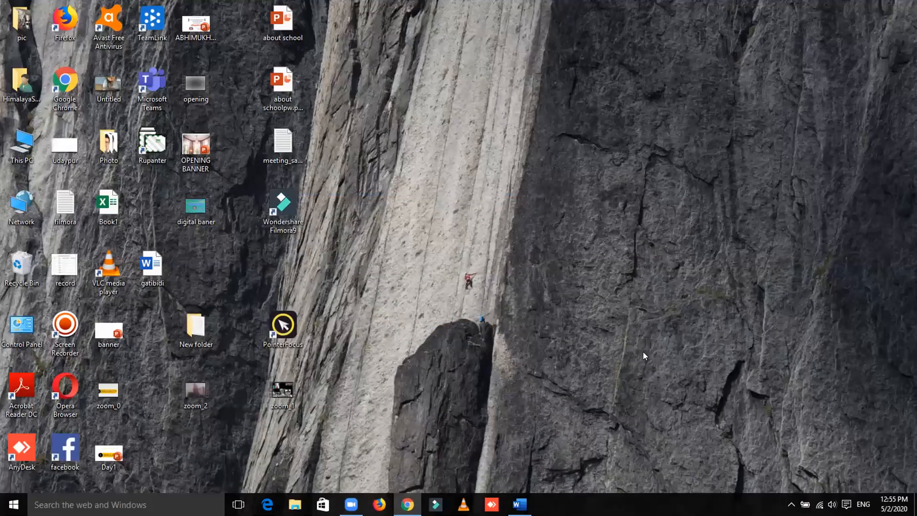
# Open a new blank Word document and maximize its window
pyautogui.press('super+r')
pyautogui.press('Escape')
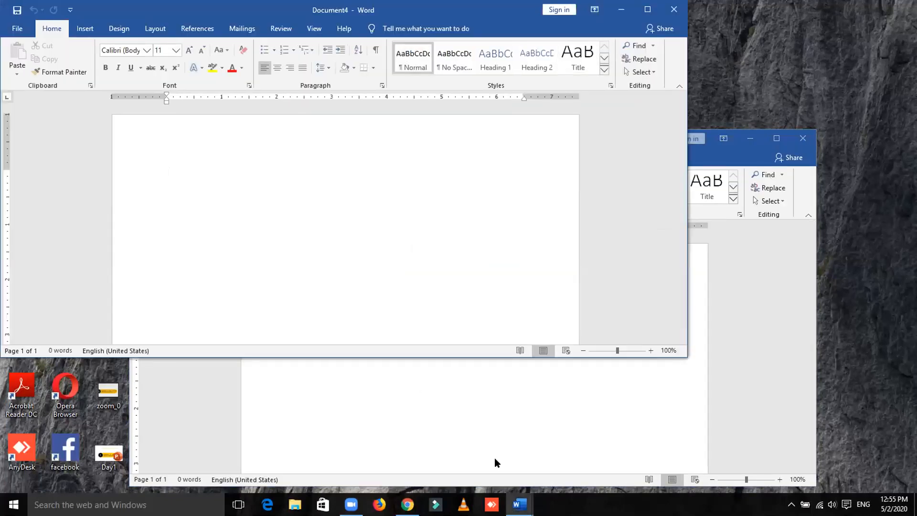
pyautogui.click(653, 12)
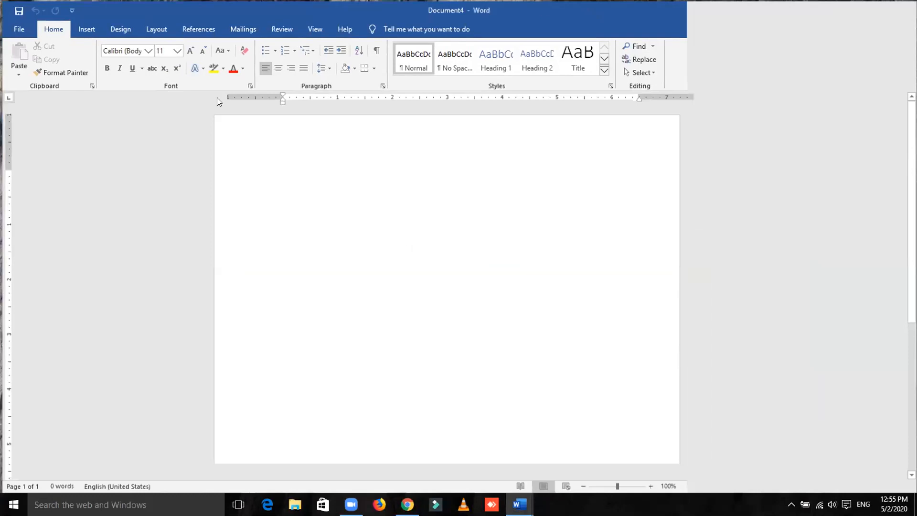
# Insert a table of three columns and four rows in the blank document
pyautogui.click(81, 26)
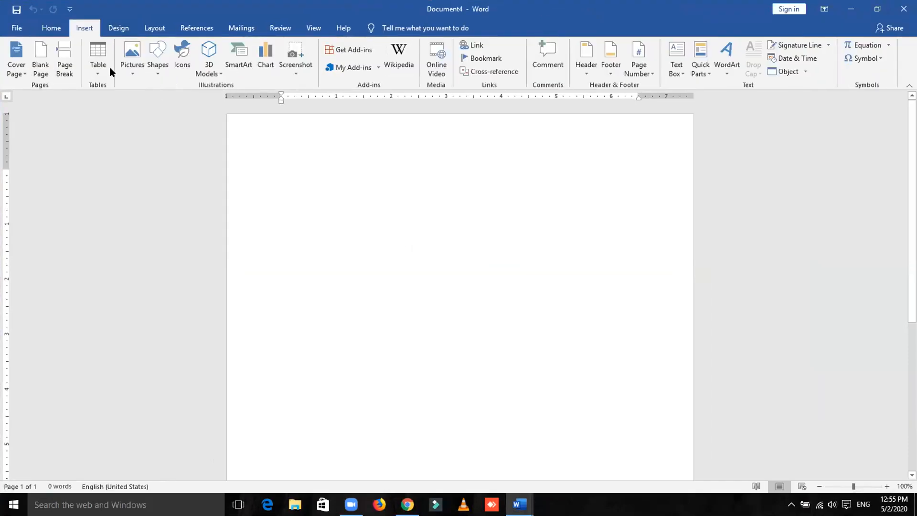
pyautogui.click(98, 67)
pyautogui.click(119, 126)
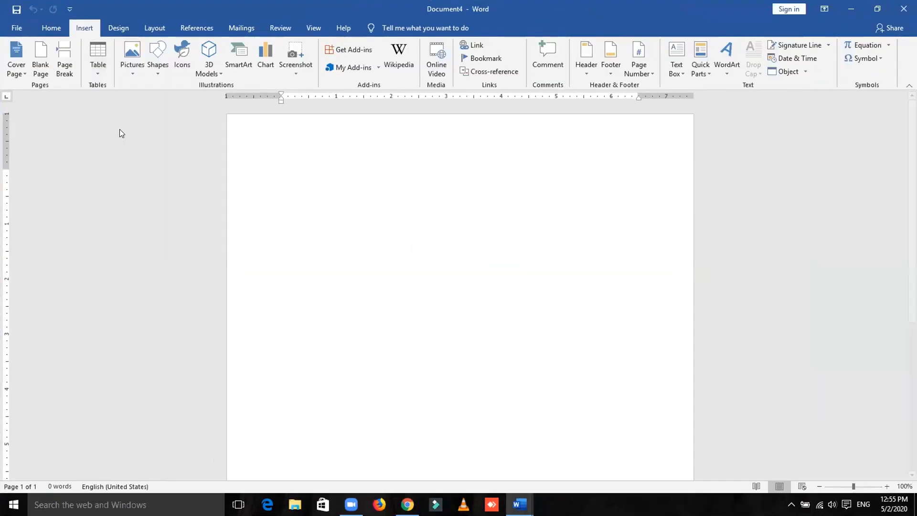
# Enter "hgdghd" in the table's last cell and add a new row after it
pyautogui.click(620, 203)
pyautogui.write('hgdghd')
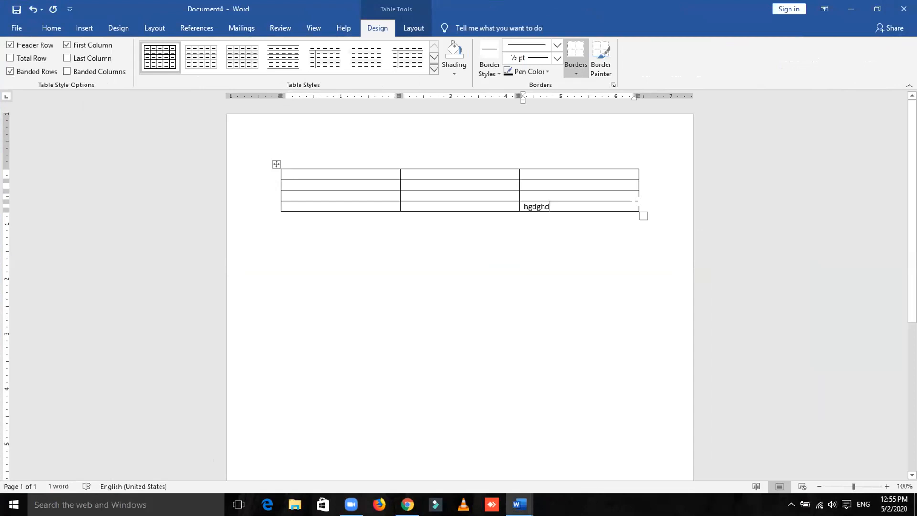
pyautogui.press('Tab')
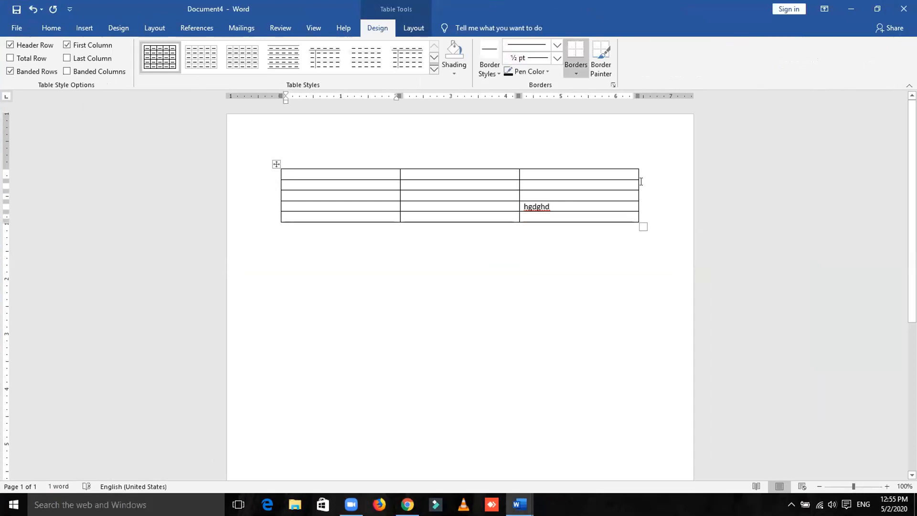
# Enter "ghfdgh" in row three and "jihgjk" in row two of the last column, and insert a row below "jihgjk"
pyautogui.click(570, 193)
pyautogui.write('ghfdgh')
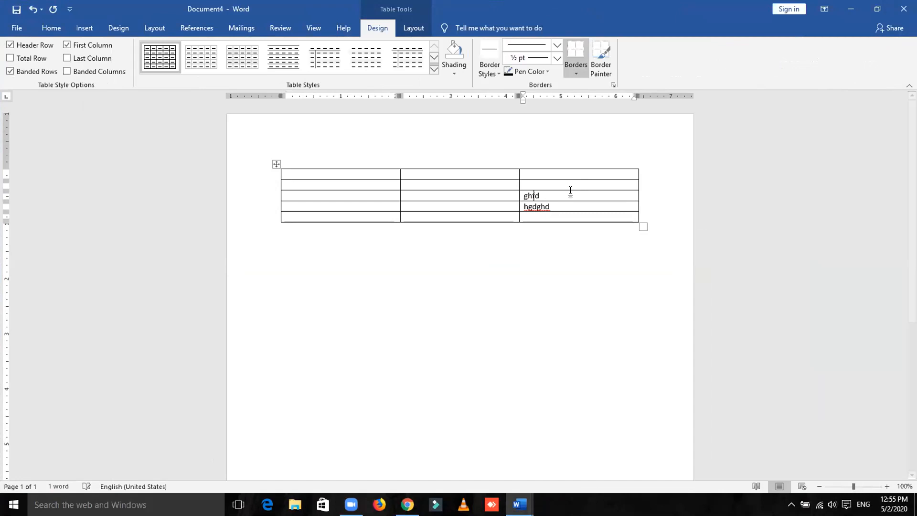
pyautogui.click(557, 182)
pyautogui.write('jihgjk')
pyautogui.click(642, 183)
pyautogui.press('Return')
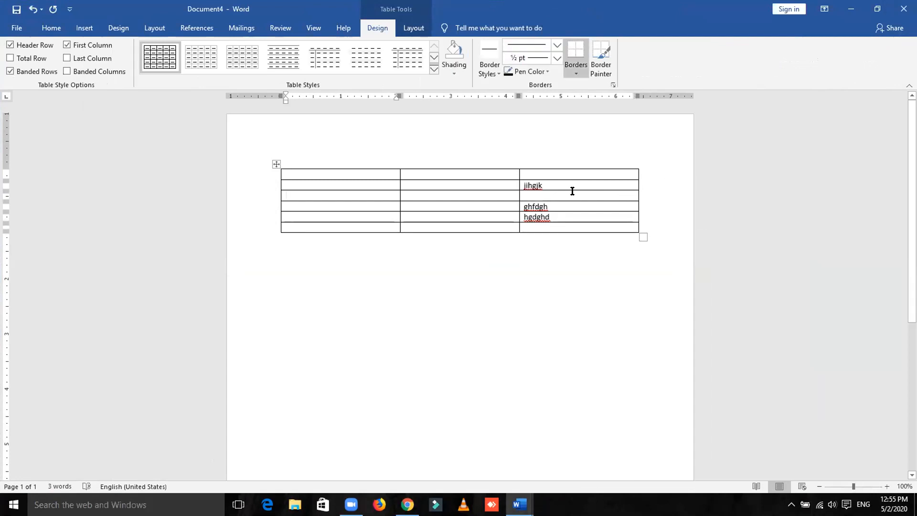
# Insert a column between the first two columns and a row between the "ghfdgh" and "hgdghd" rows
pyautogui.click(422, 171)
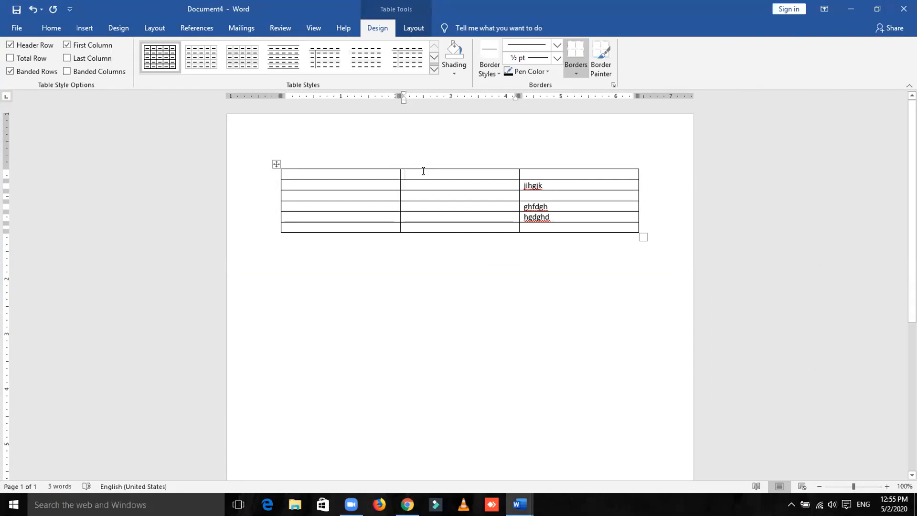
pyautogui.moveTo(401, 165)
pyautogui.click(400, 165)
pyautogui.click(430, 194)
pyautogui.click(289, 212)
pyautogui.click(277, 212)
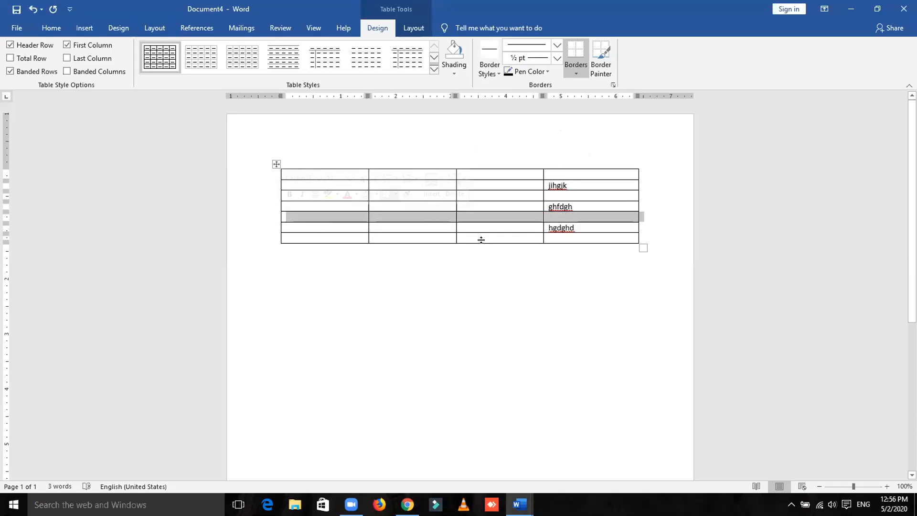
pyautogui.click(486, 217)
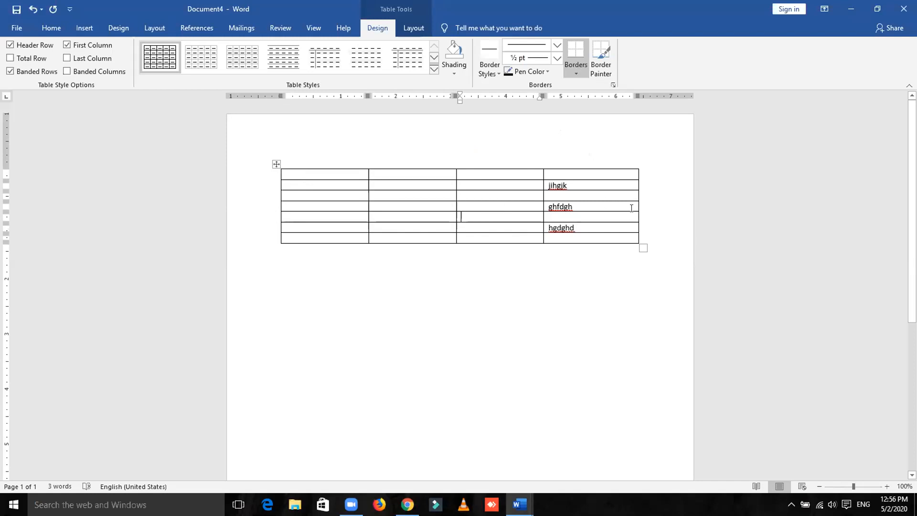
# Add five rows to the end of the four-column table, starting from its last cell
pyautogui.click(620, 236)
pyautogui.press('Tab')
pyautogui.press('Tab')
pyautogui.press('Tab')
pyautogui.press('Tab')
pyautogui.press('Tab')
pyautogui.press('Tab')
pyautogui.press('Tab')
pyautogui.press('Tab')
pyautogui.press('Tab')
pyautogui.press('Tab')
pyautogui.press('Tab')
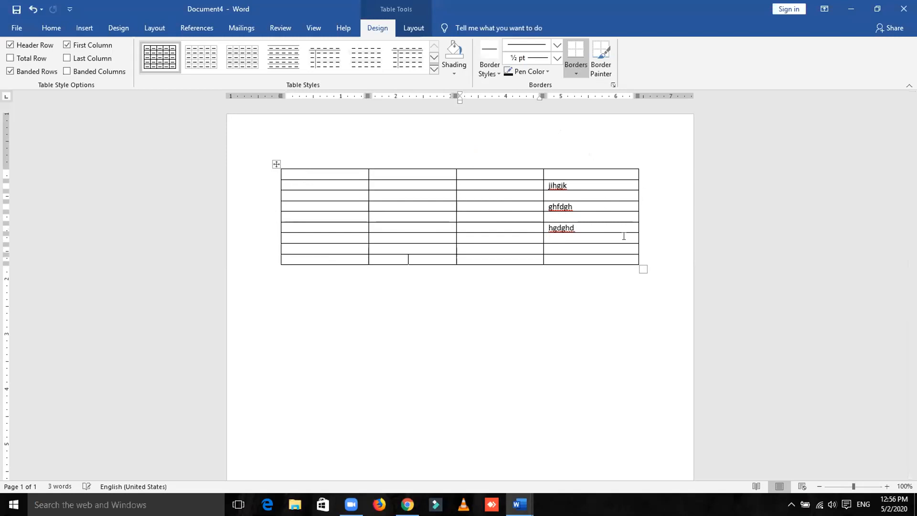
pyautogui.press('Tab')
pyautogui.press('Tab')
pyautogui.press('Tab')
pyautogui.press('Tab')
pyautogui.press('Tab')
pyautogui.press('Tab')
pyautogui.press('Tab')
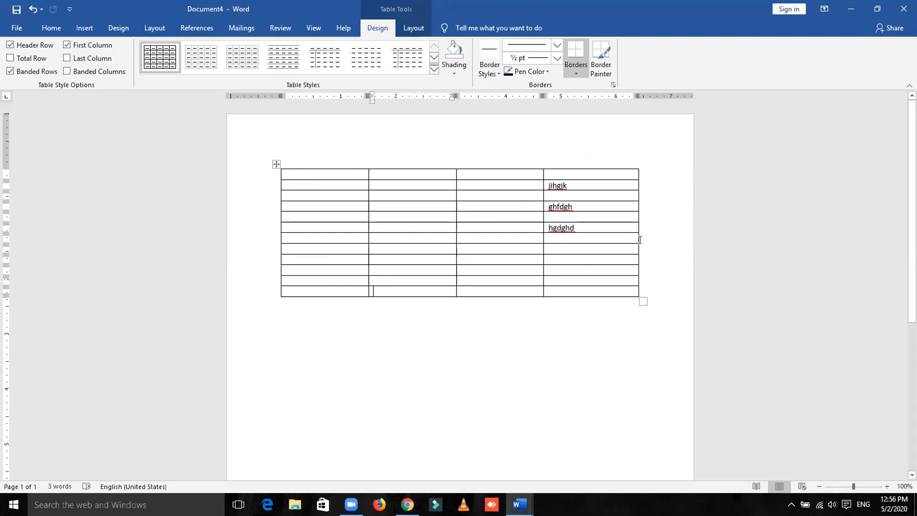
# Split the table in two directly below the row containing "hgdghd"
pyautogui.click(623, 236)
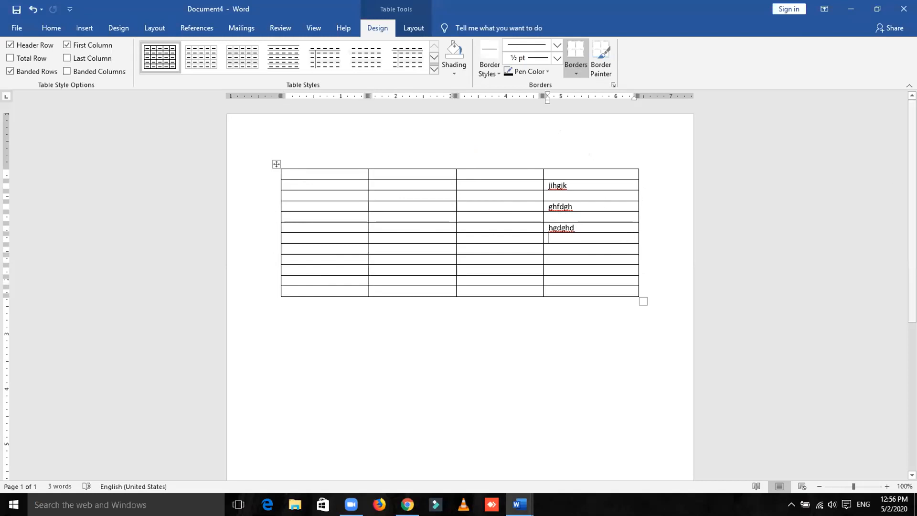
pyautogui.hotkey('ctrl', 'shift', 'Return')
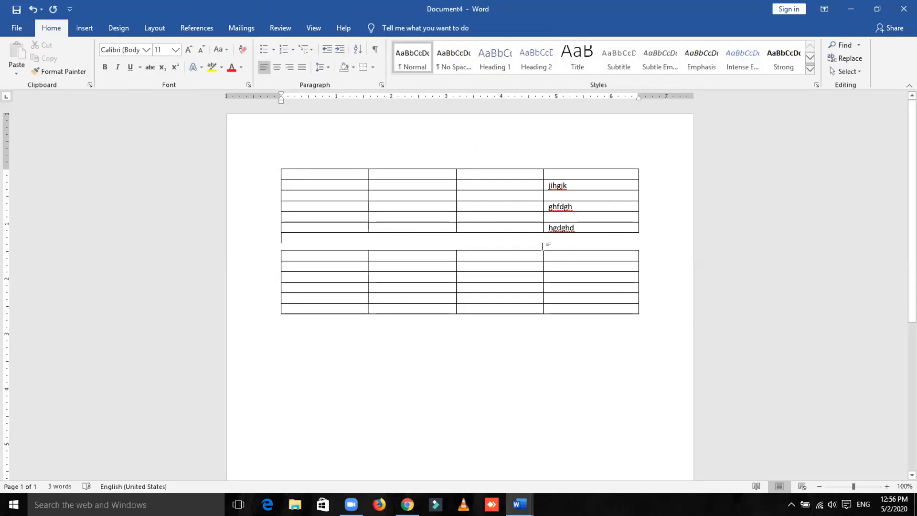
pyautogui.click(477, 256)
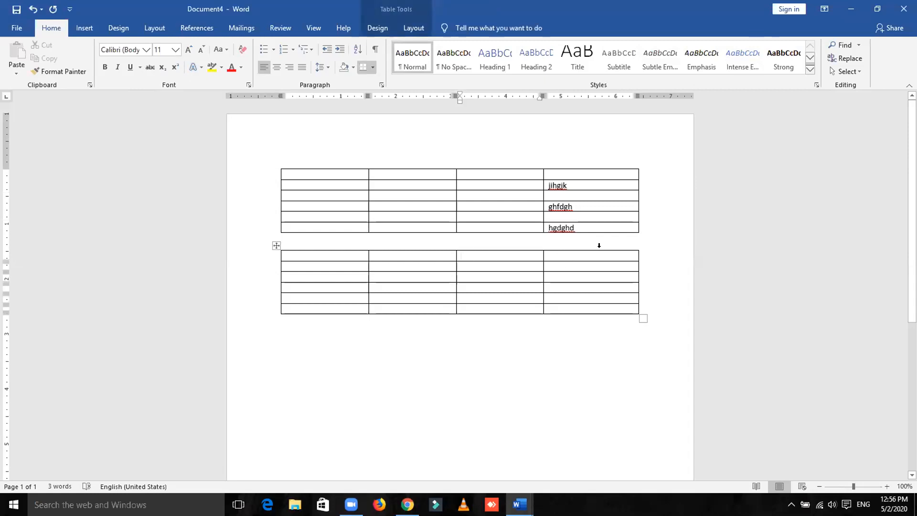
pyautogui.hotkey('ctrl', 'z')
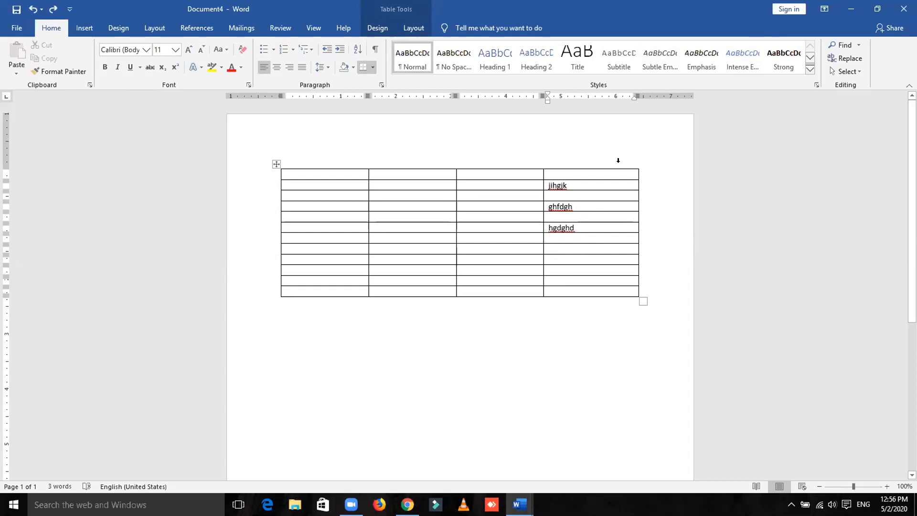
pyautogui.hotkey('ctrl', 'shift', 'Return')
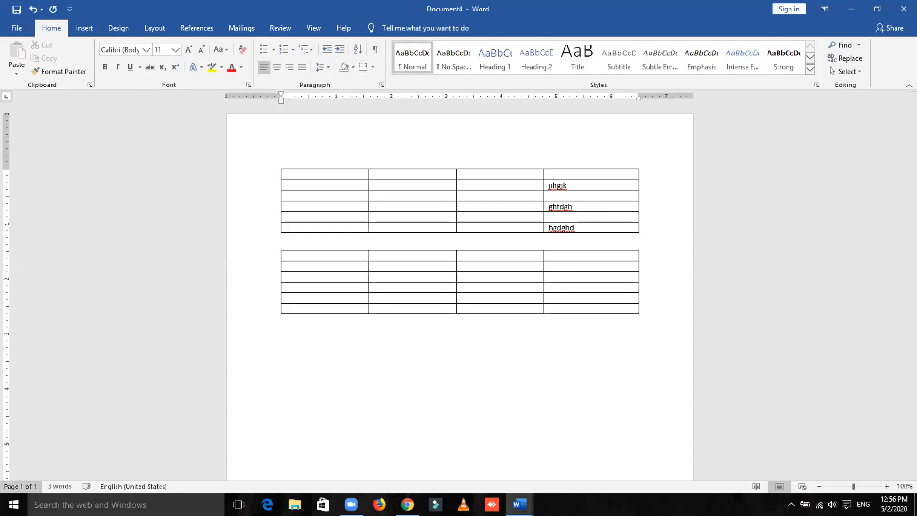
# Search for and open the On-Screen Keyboard, and place it below the upper table
pyautogui.click(14, 505)
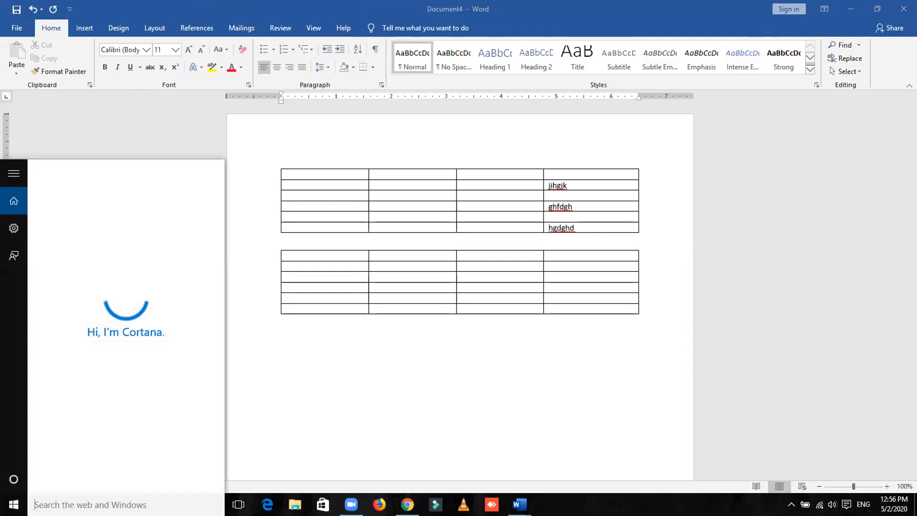
pyautogui.write('scree')
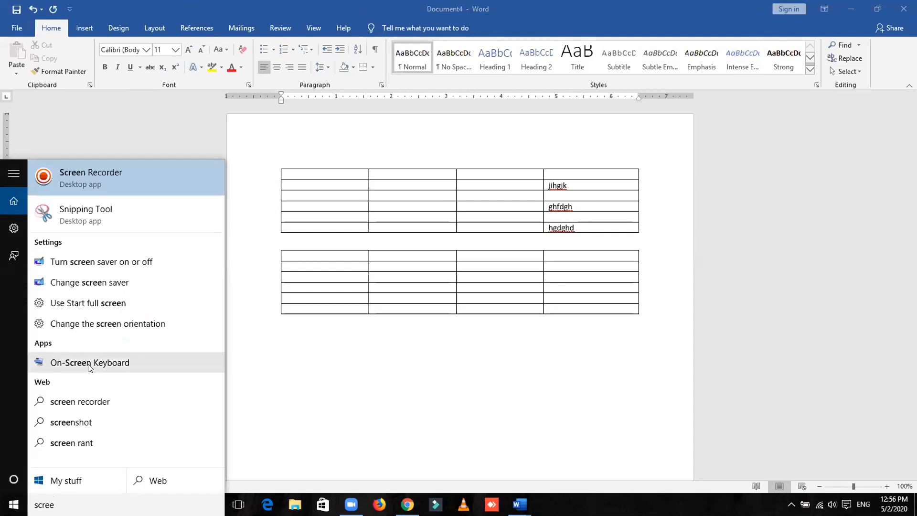
pyautogui.click(280, 352)
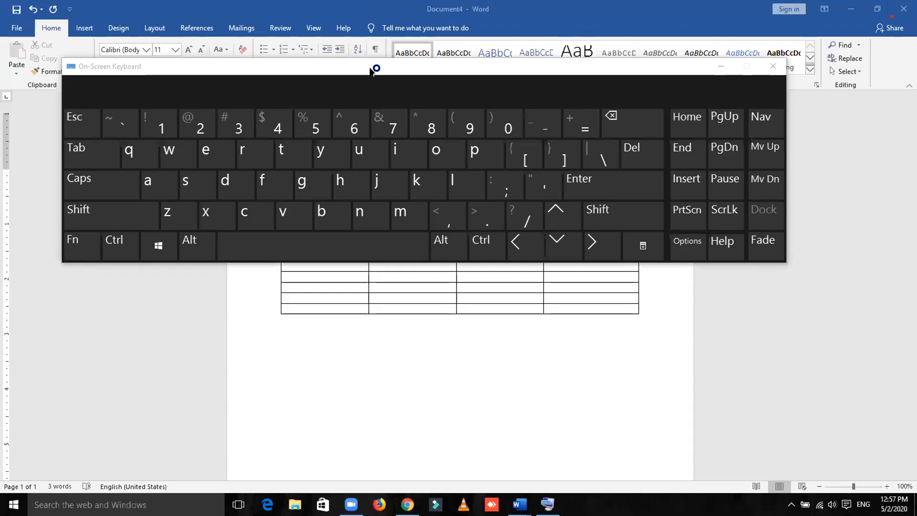
pyautogui.moveTo(370, 68); pyautogui.dragTo(449, 332)
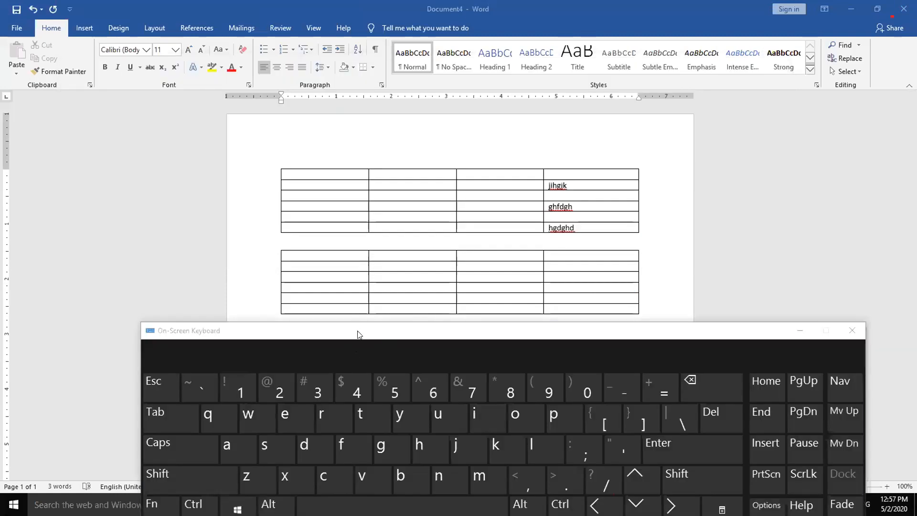
pyautogui.moveTo(356, 333); pyautogui.dragTo(274, 280)
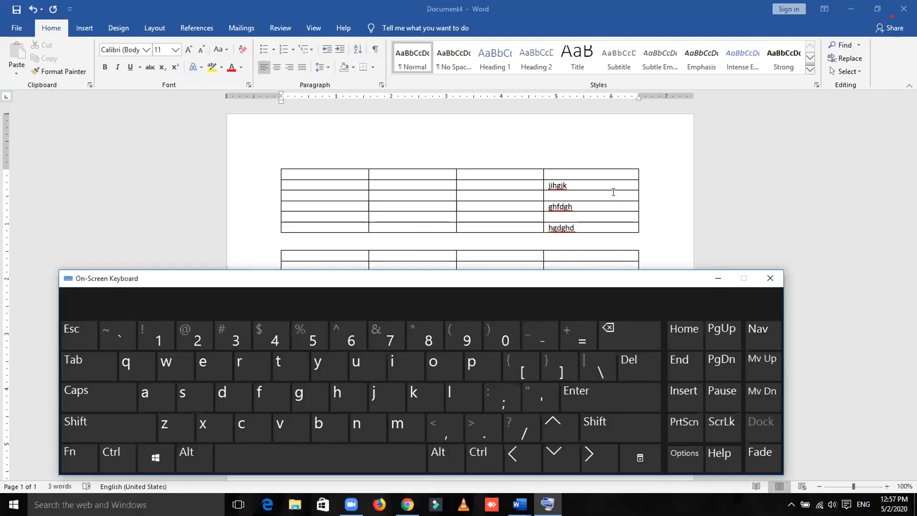
# Split the upper table below the "jihgjk" row using the On-Screen Keyboard, and close the keyboard
pyautogui.click(603, 194)
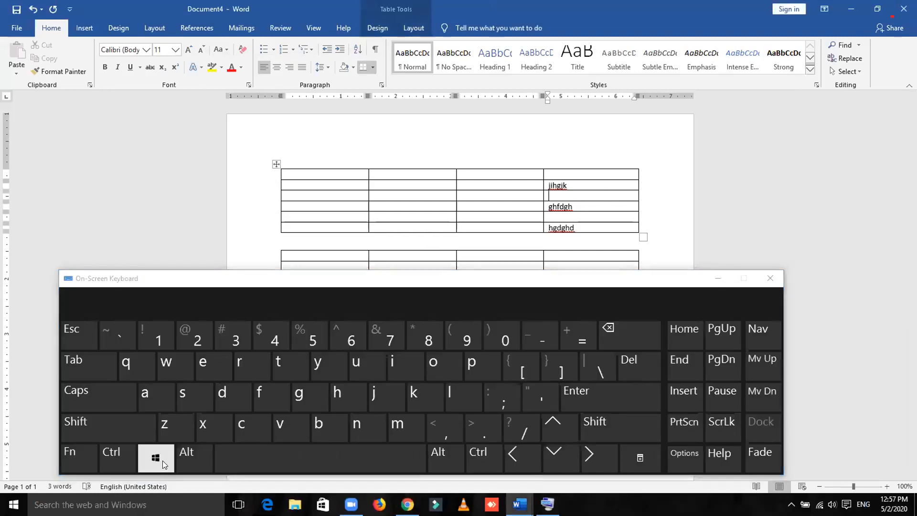
pyautogui.click(120, 452)
pyautogui.click(93, 426)
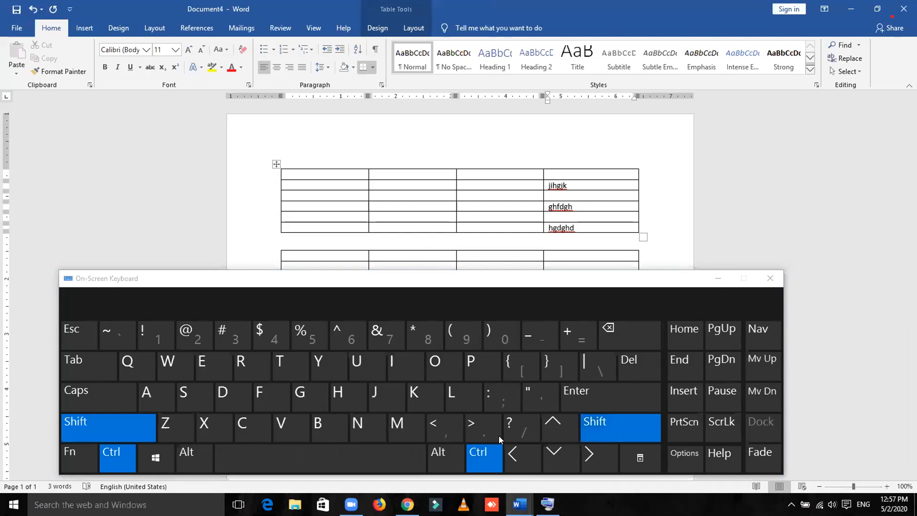
pyautogui.click(626, 397)
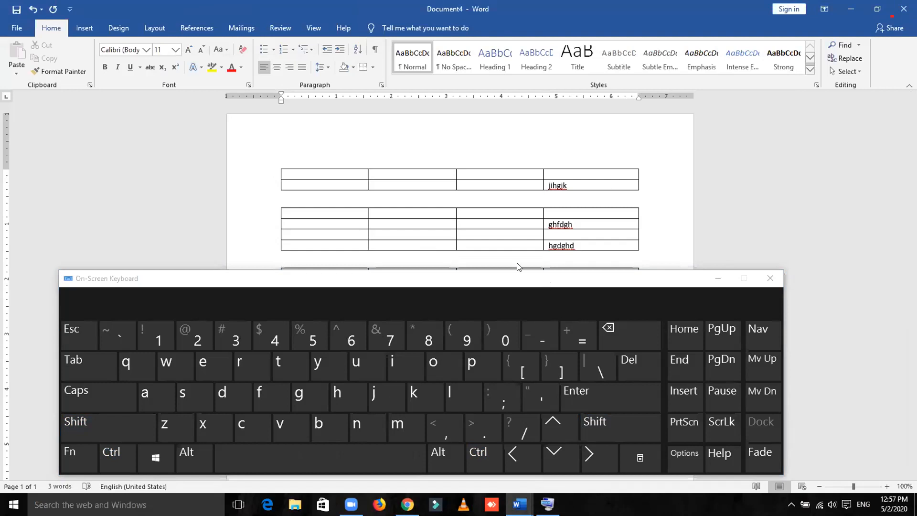
pyautogui.moveTo(518, 267); pyautogui.dragTo(489, 253)
pyautogui.click(747, 266)
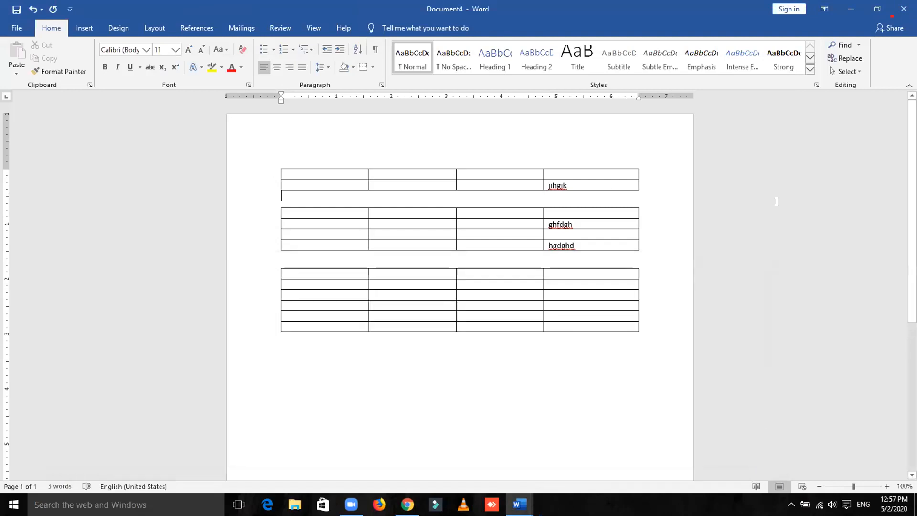
# Close Document4 without saving and return to the Day3 document
pyautogui.click(903, 8)
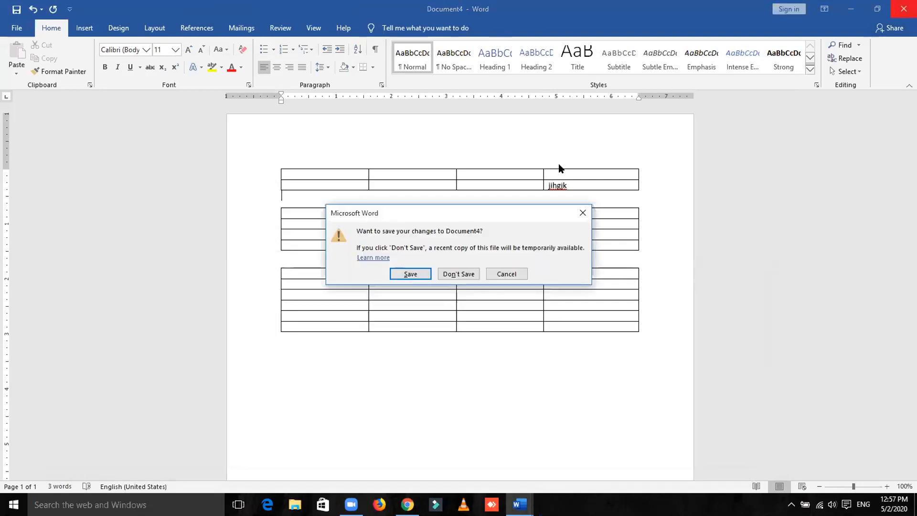
pyautogui.click(458, 274)
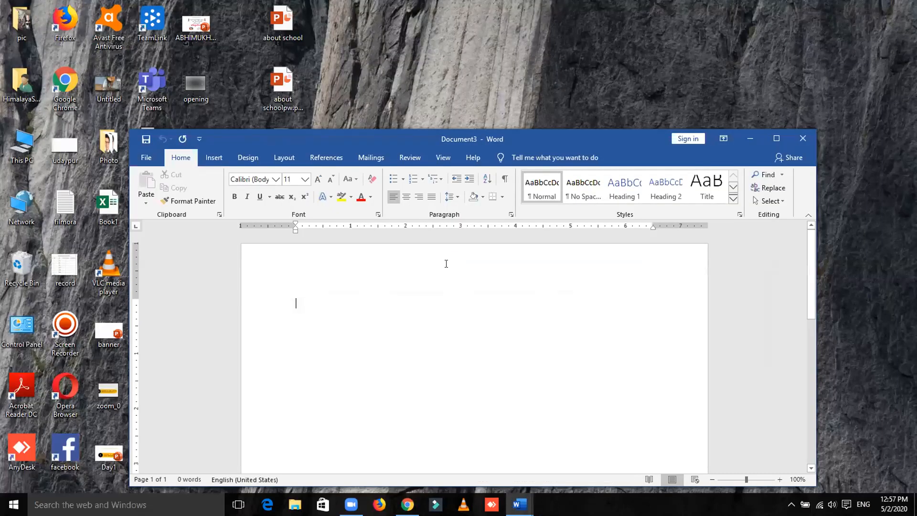
pyautogui.click(520, 504)
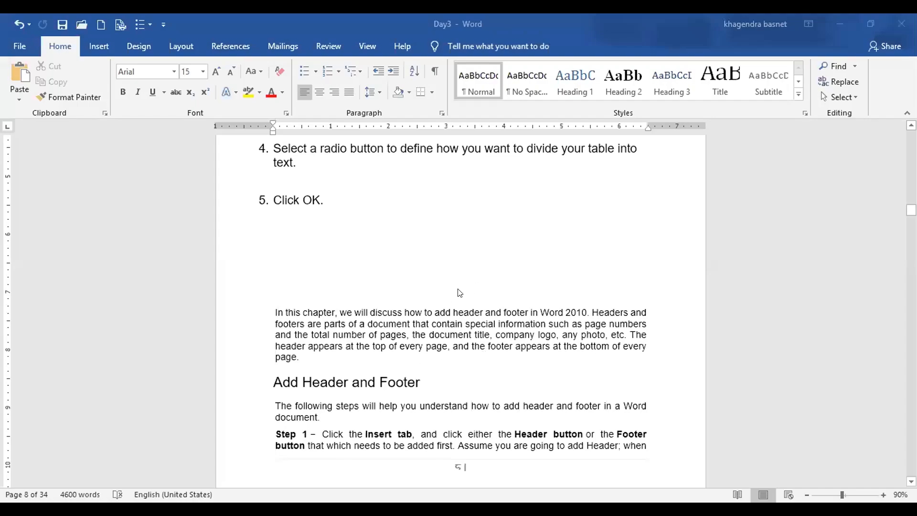
# Examine the Add Header and Footer section of the Day3 document, including Step 1 and its illustration
pyautogui.scroll(-3, 485, 286)
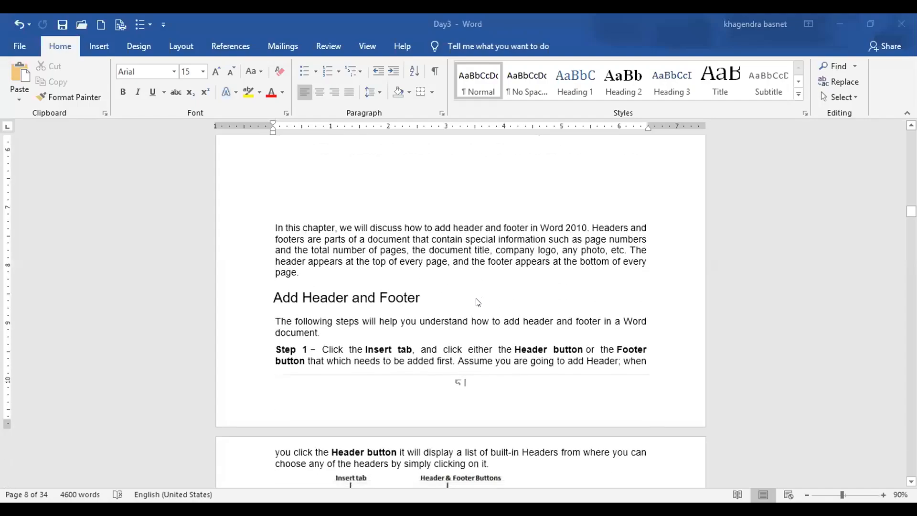
pyautogui.scroll(-1, 478, 303)
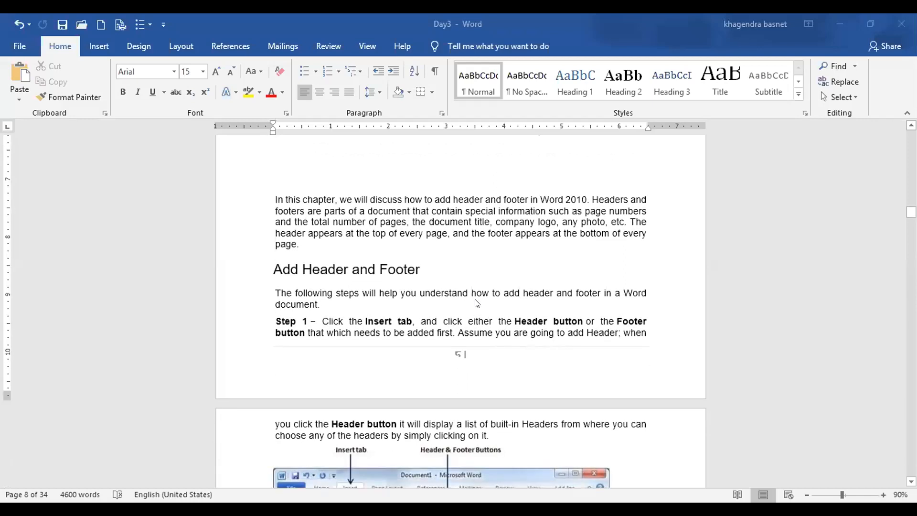
pyautogui.scroll(-3, 475, 306)
pyautogui.scroll(-3, 483, 304)
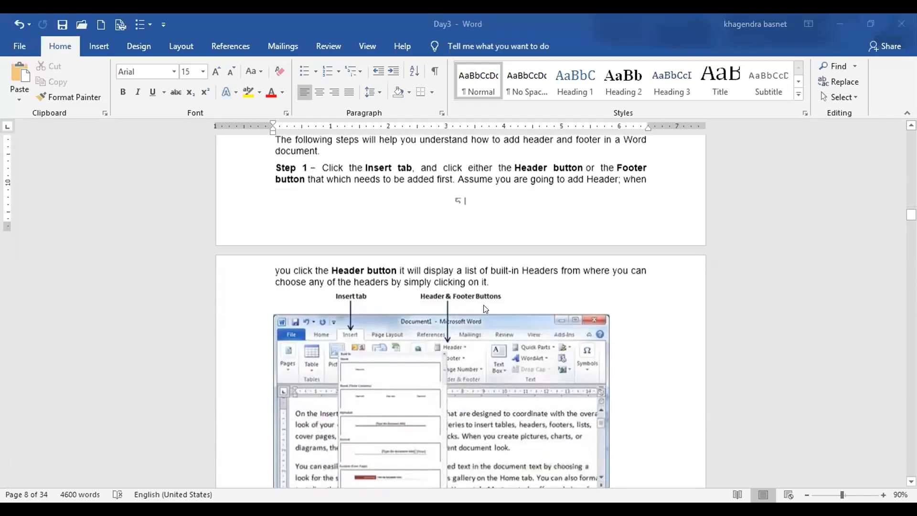
pyautogui.scroll(2, 471, 308)
pyautogui.scroll(1, 462, 313)
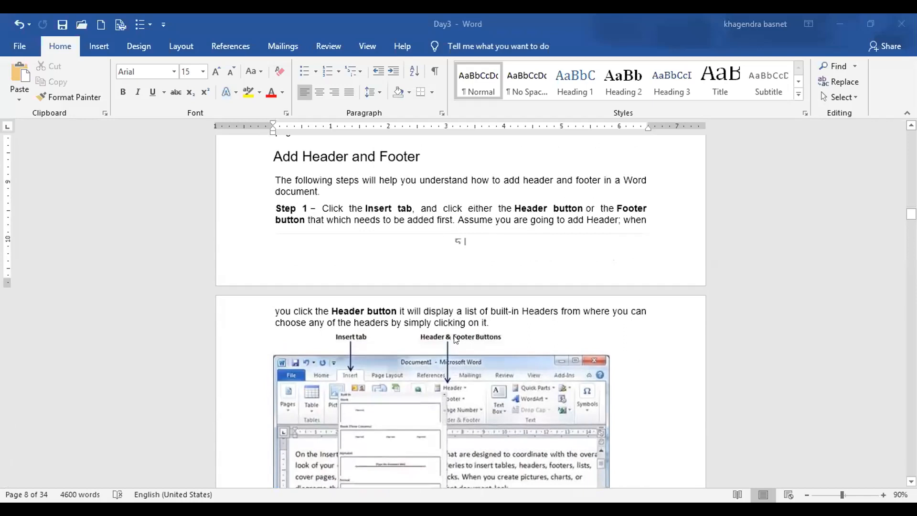
pyautogui.scroll(-4, 437, 383)
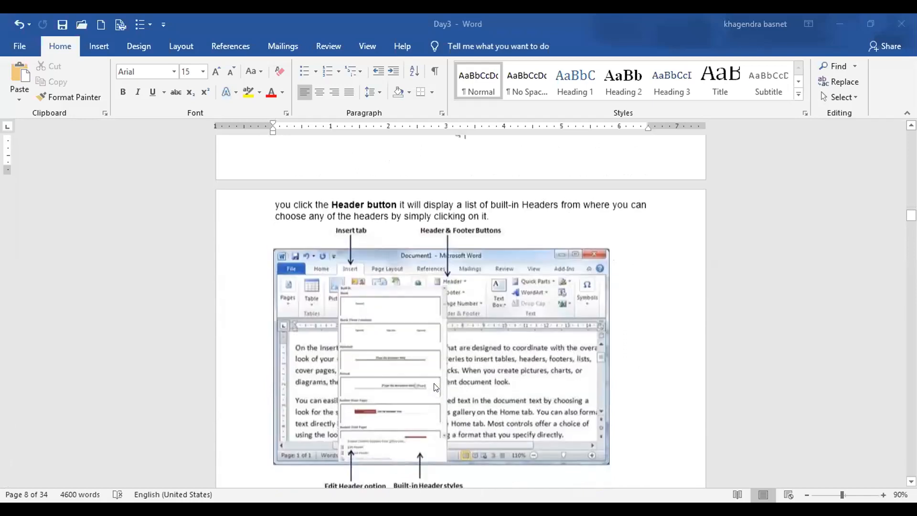
pyautogui.scroll(3, 438, 384)
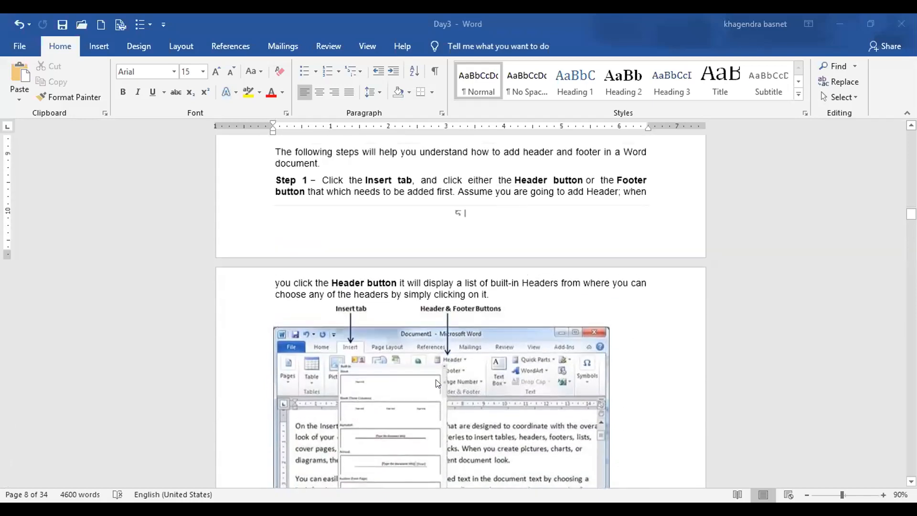
pyautogui.scroll(2, 435, 380)
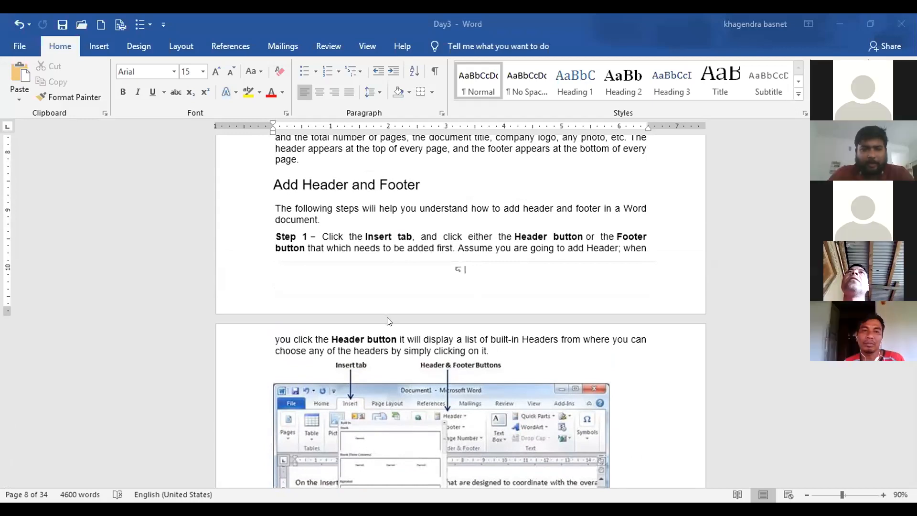
# Insert a blank line above the "Creating a table in Word 2019" heading at the start of the document
pyautogui.scroll(-3, 389, 321)
pyautogui.scroll(-3, 390, 320)
pyautogui.scroll(6, 389, 326)
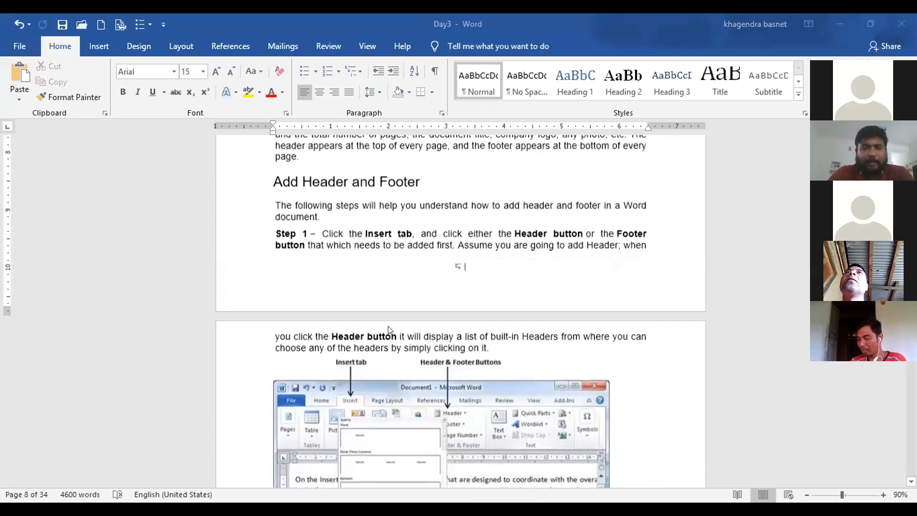
pyautogui.scroll(20, 389, 330)
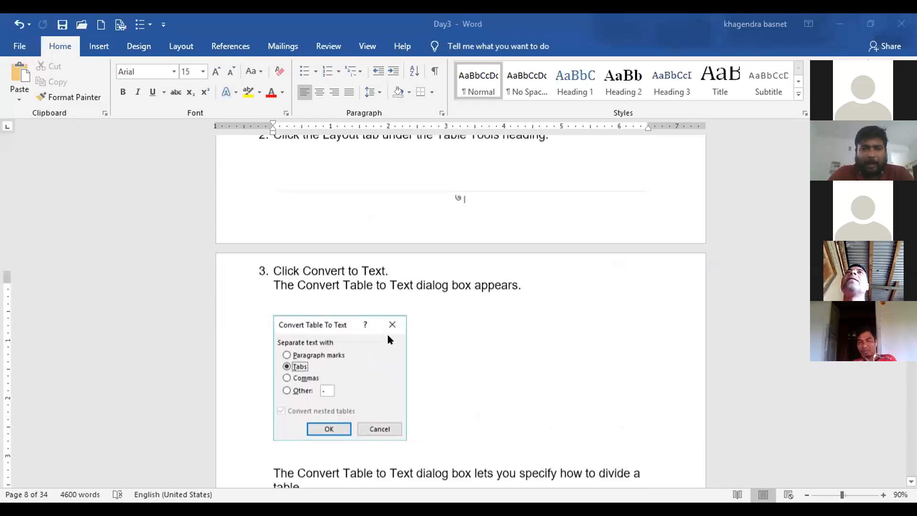
pyautogui.scroll(15, 390, 340)
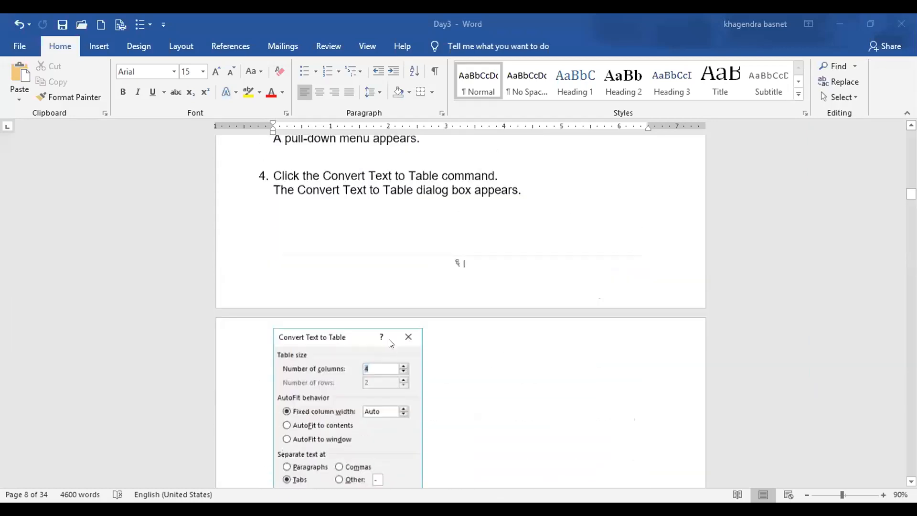
pyautogui.scroll(15, 392, 343)
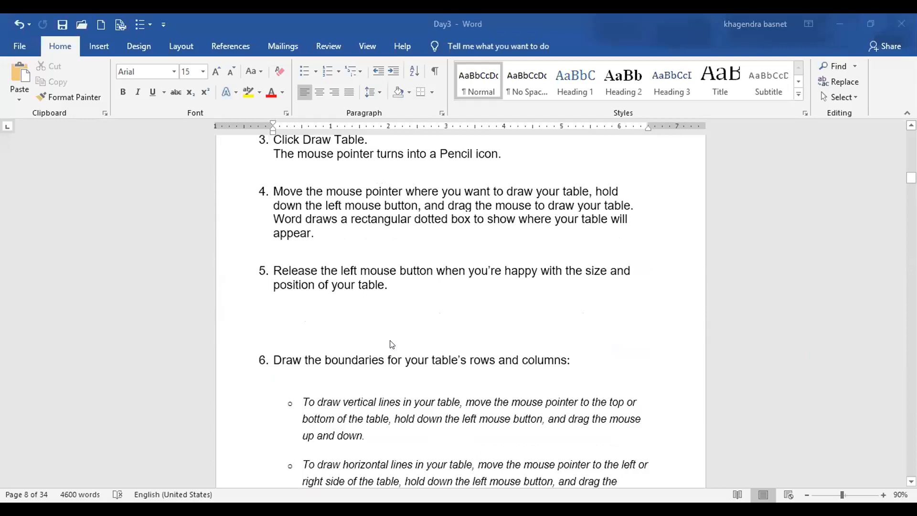
pyautogui.scroll(5, 392, 351)
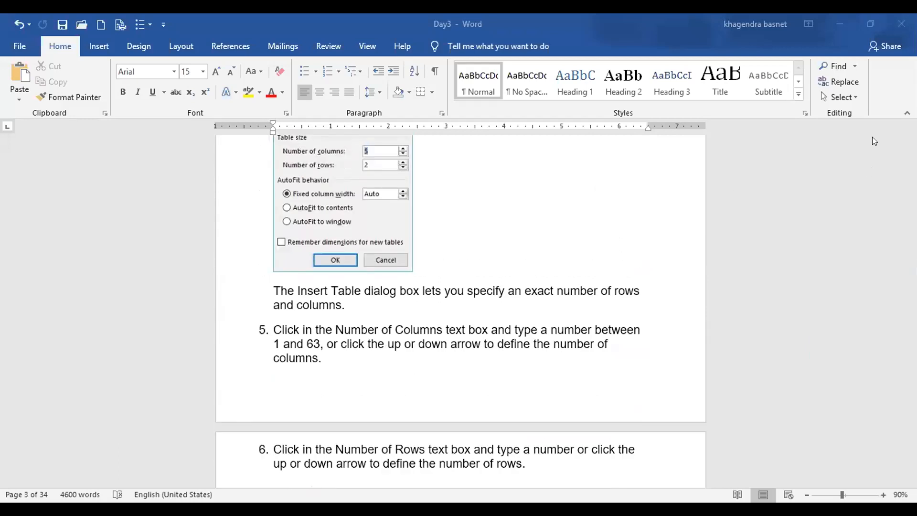
pyautogui.scroll(10, 872, 136)
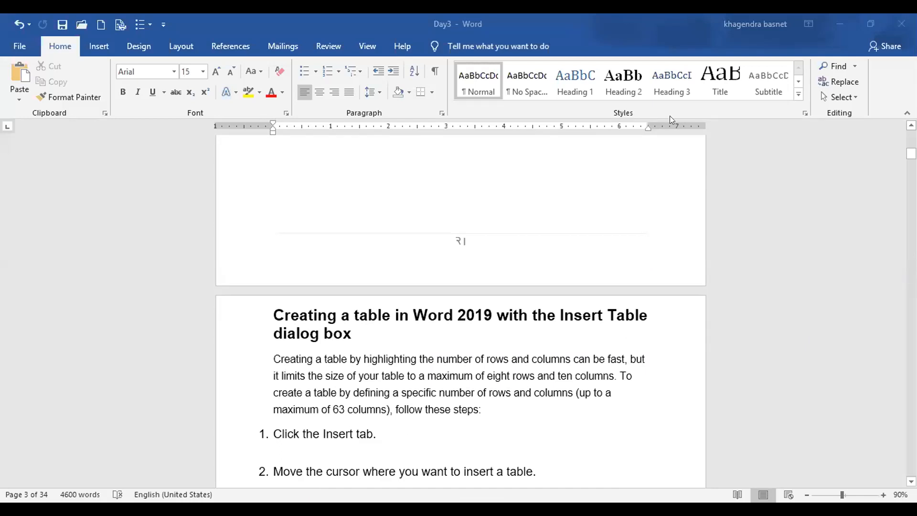
pyautogui.scroll(15, 517, 152)
pyautogui.click(523, 159)
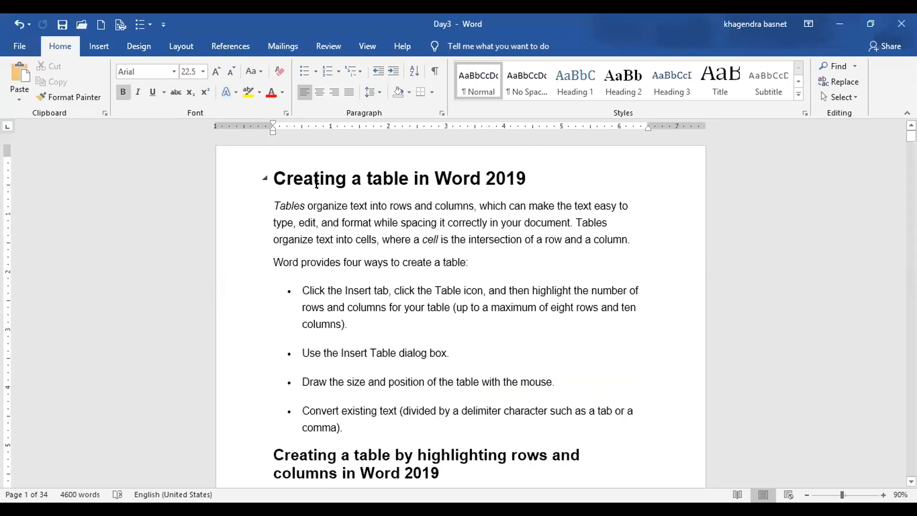
pyautogui.click(270, 177)
pyautogui.press('Return')
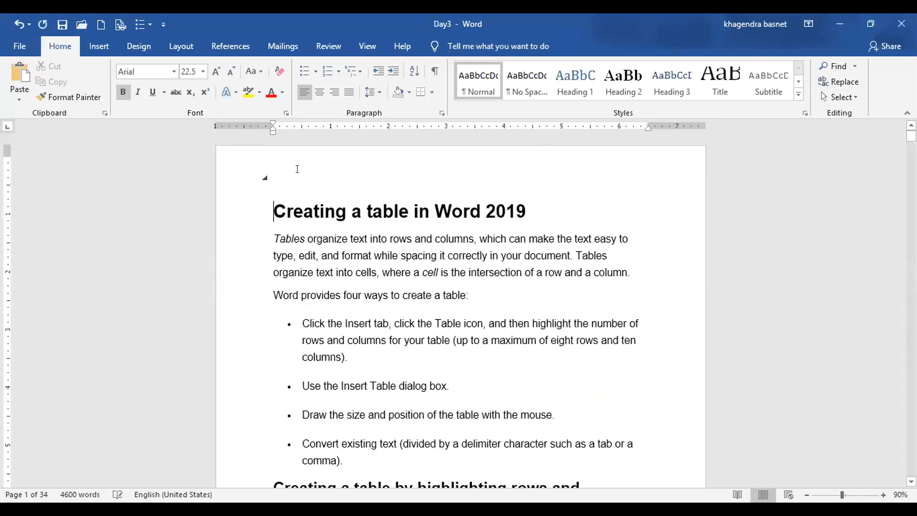
pyautogui.click(338, 188)
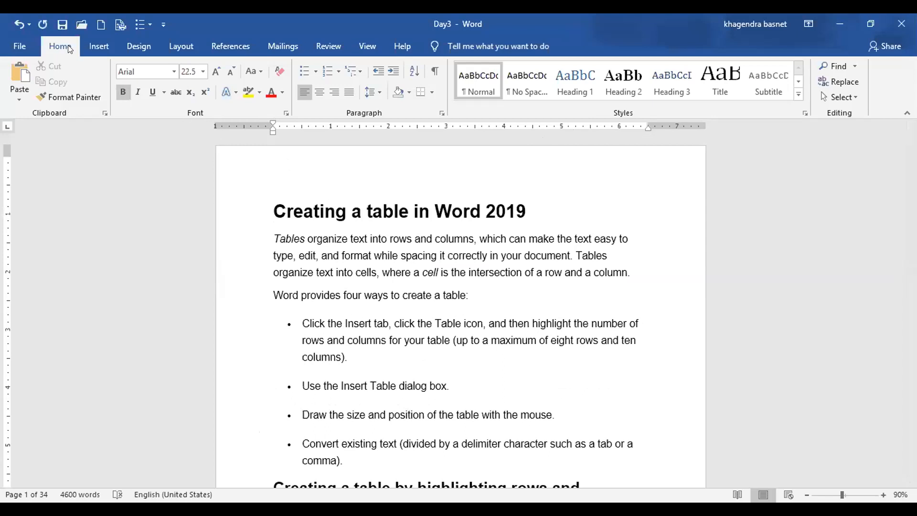
# Insert a Blank header, center it, enter "Online Classes" as its text, and return to the document body
pyautogui.click(98, 47)
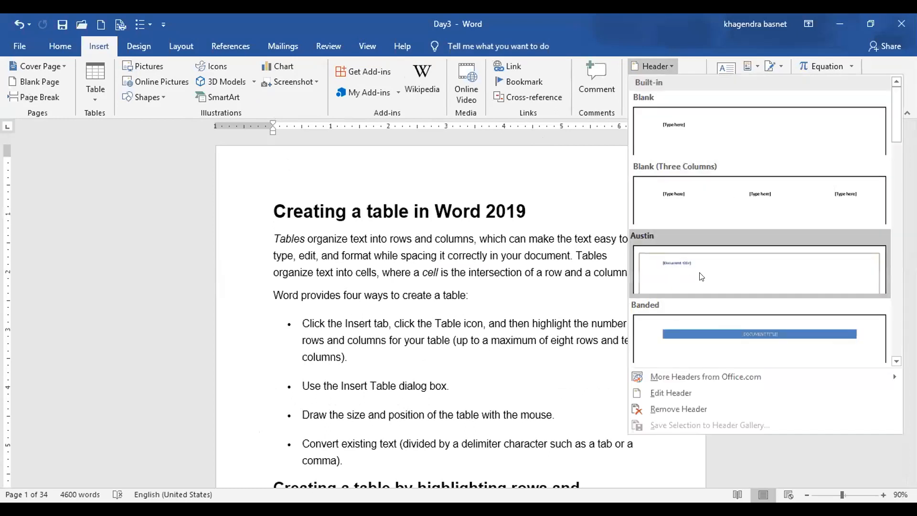
pyautogui.click(702, 138)
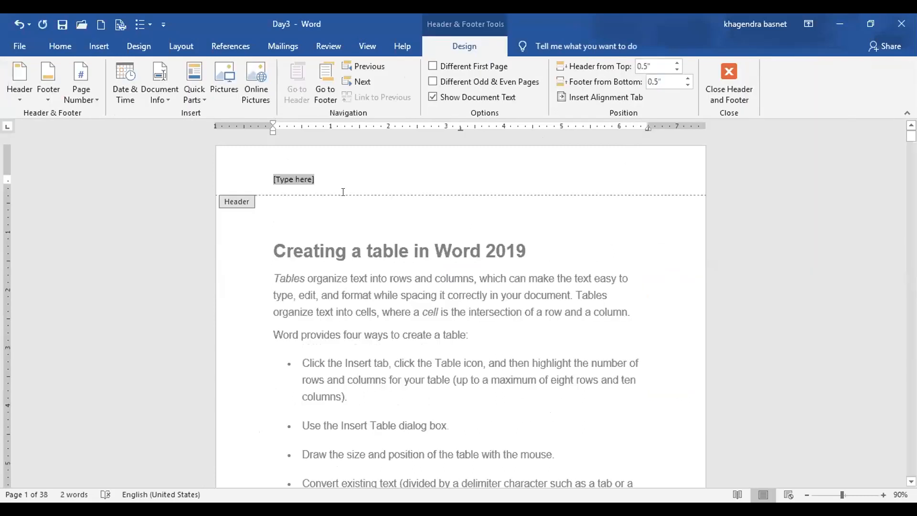
pyautogui.click(59, 45)
pyautogui.click(319, 93)
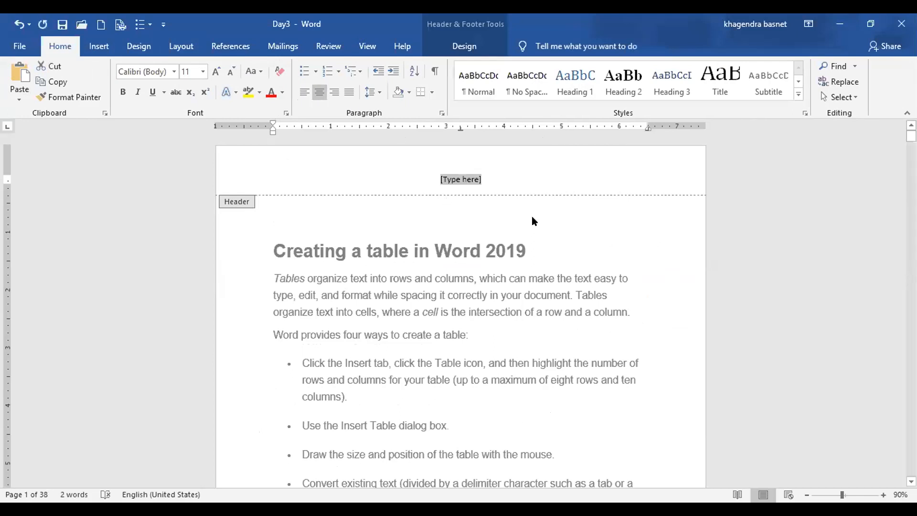
pyautogui.write('Onl')
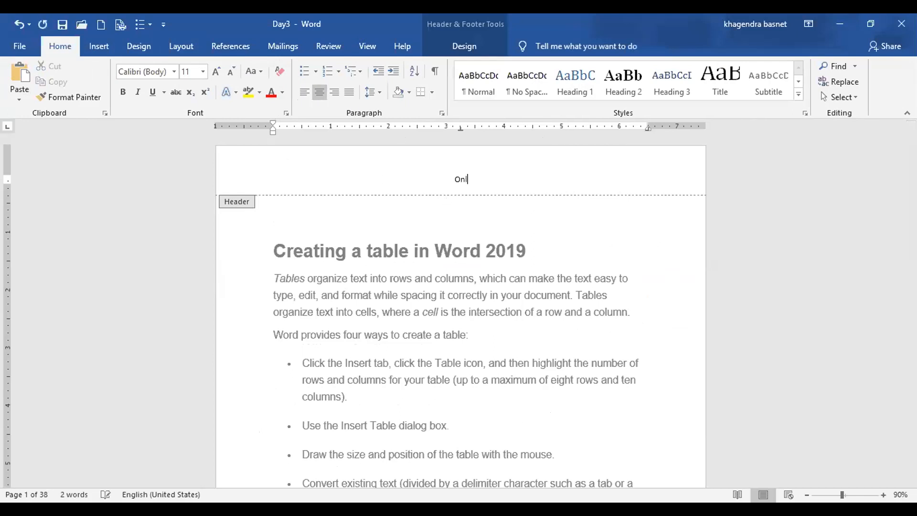
pyautogui.write('ine Classes')
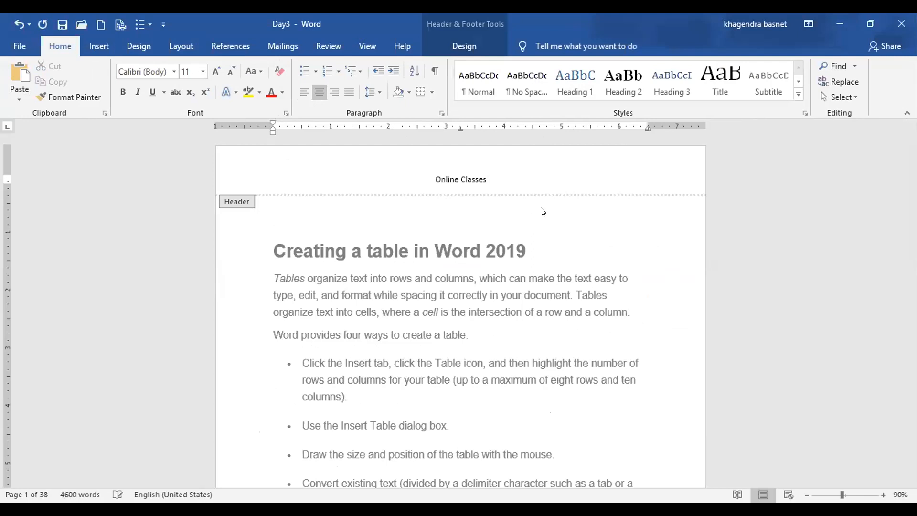
pyautogui.doubleClick(609, 214)
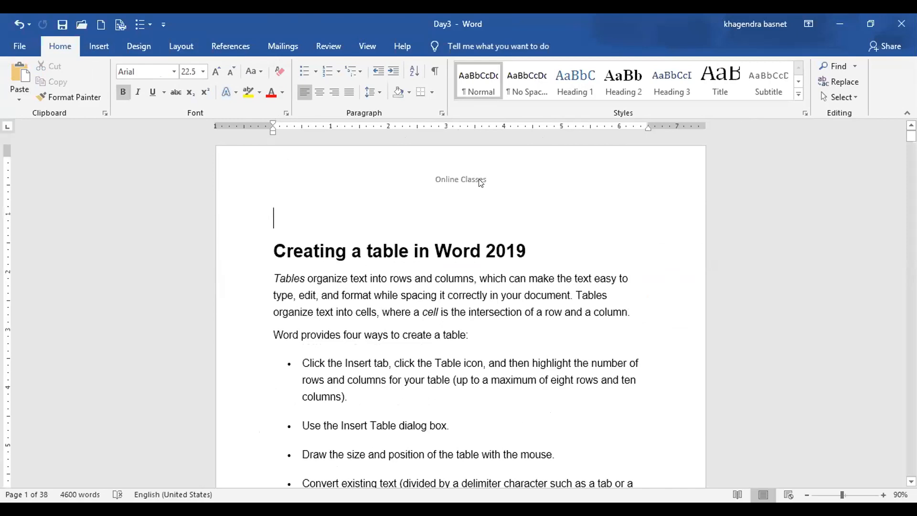
# Format the "Online Classes" header text as bold, underlined and size 20, and return to the document body
pyautogui.scroll(-10, 471, 180)
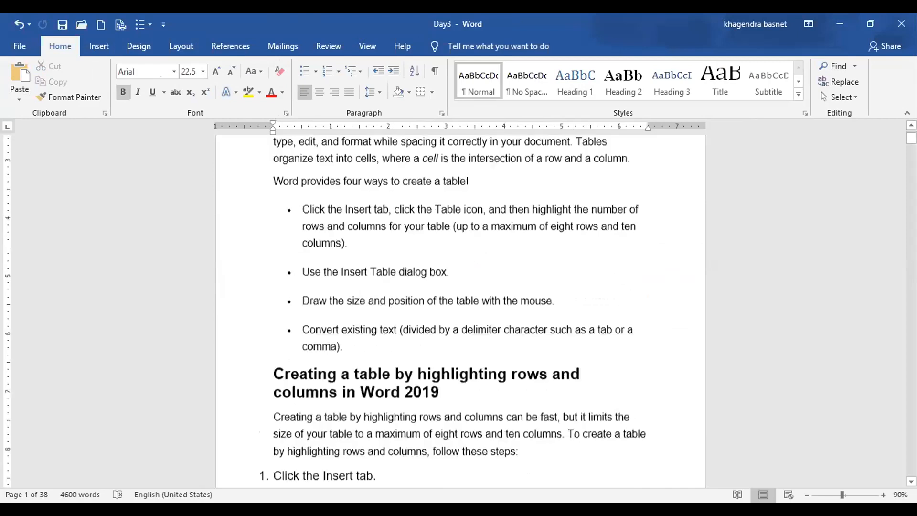
pyautogui.scroll(-5, 471, 215)
pyautogui.scroll(9, 477, 240)
pyautogui.scroll(8, 473, 246)
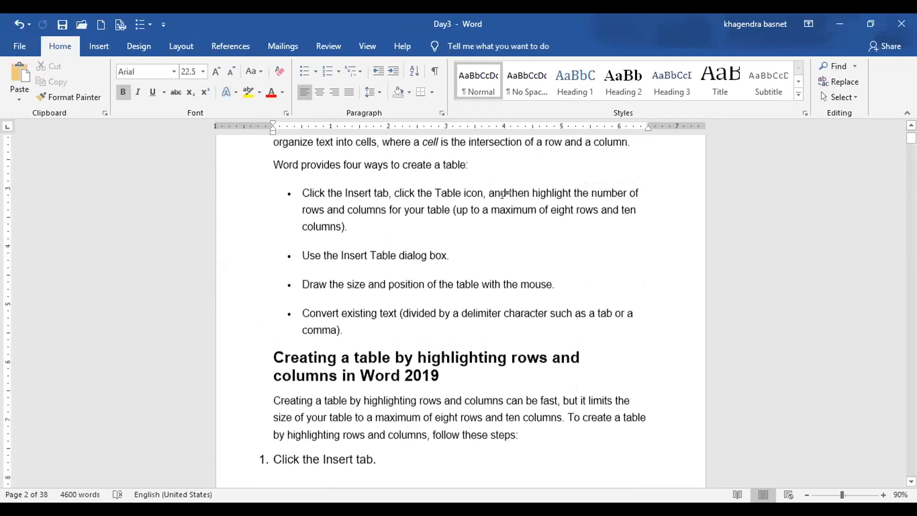
pyautogui.doubleClick(404, 174)
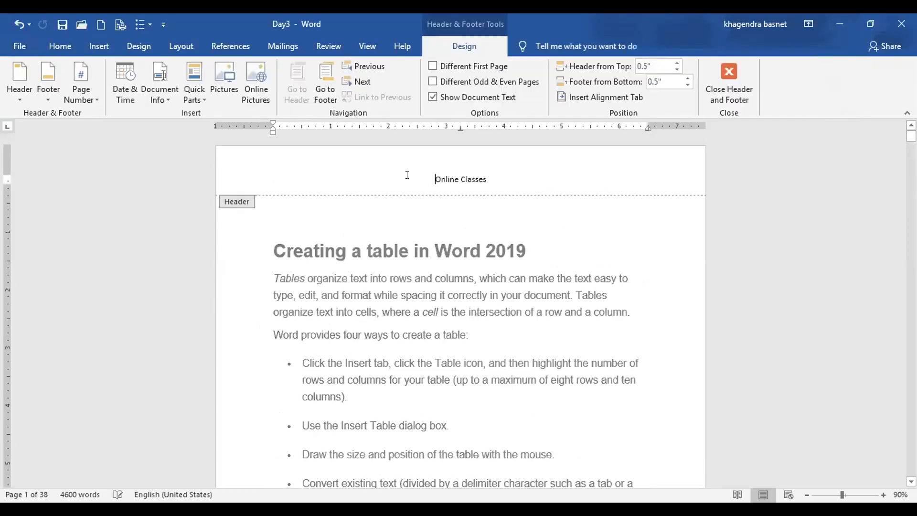
pyautogui.click(60, 46)
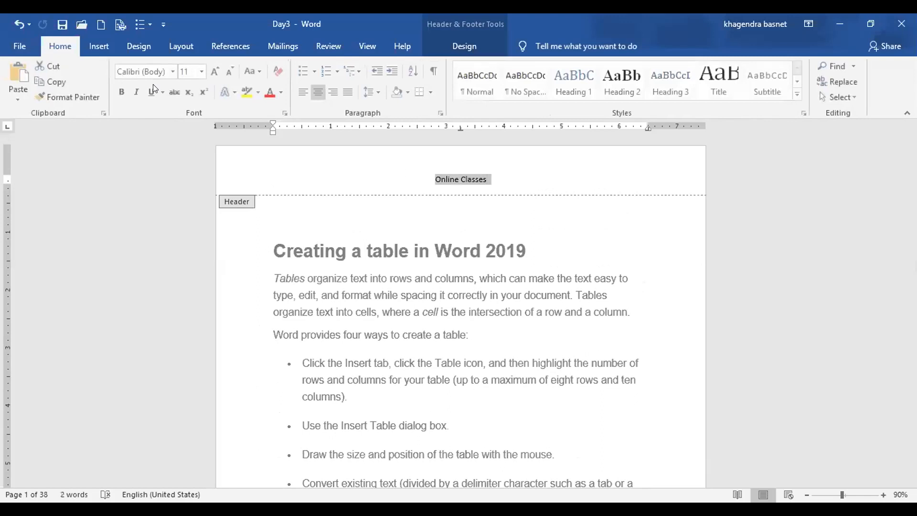
pyautogui.click(204, 71)
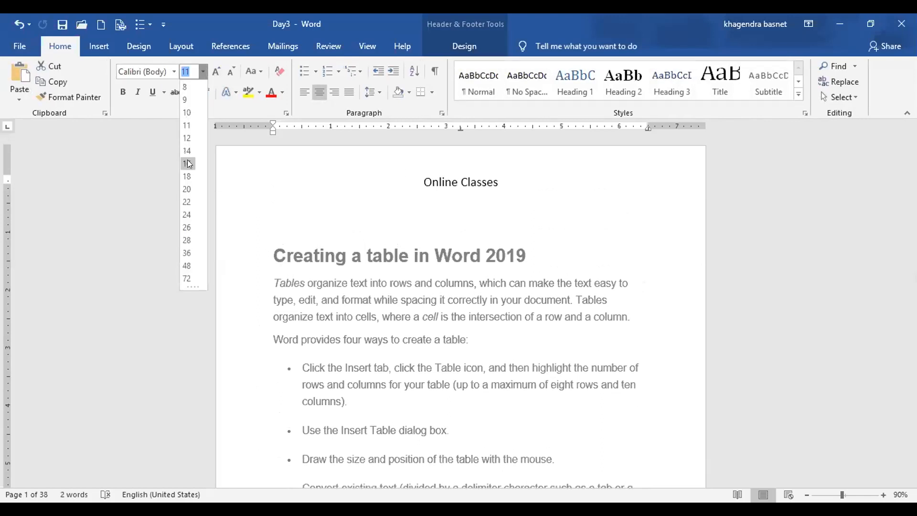
pyautogui.click(187, 189)
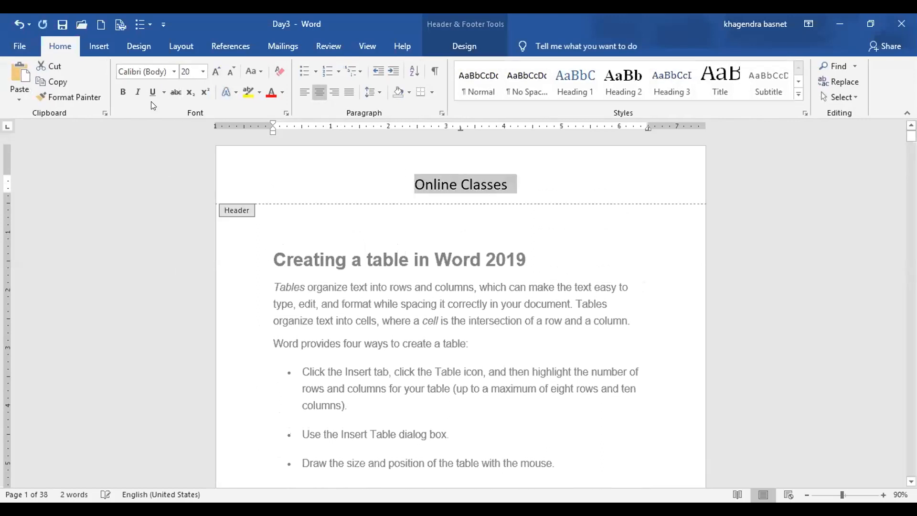
pyautogui.click(123, 91)
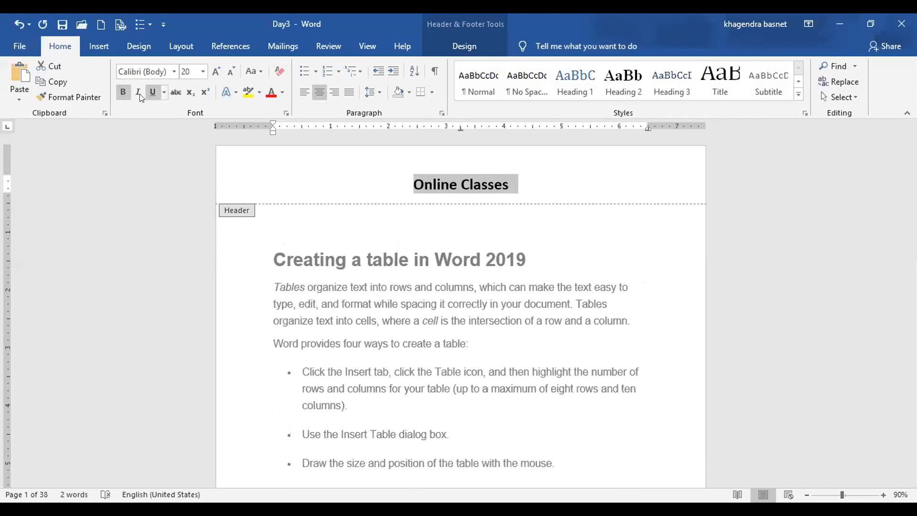
pyautogui.click(148, 93)
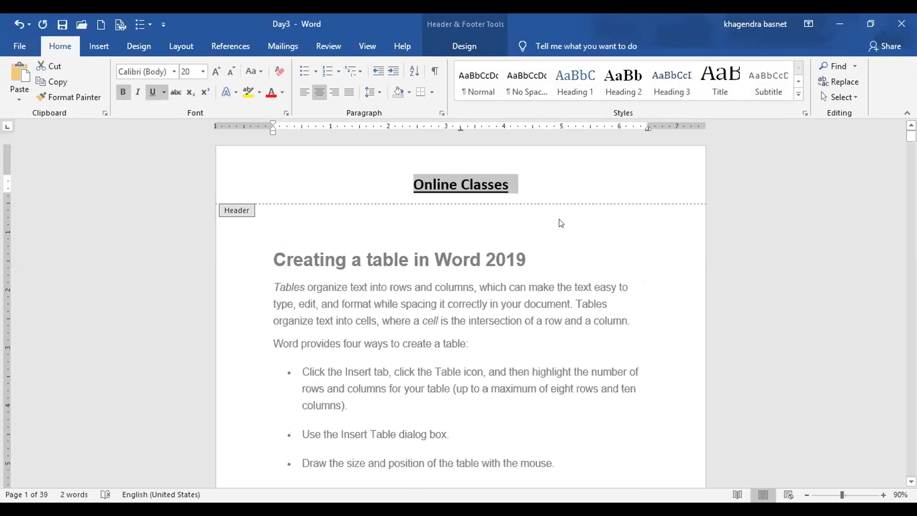
pyautogui.doubleClick(592, 236)
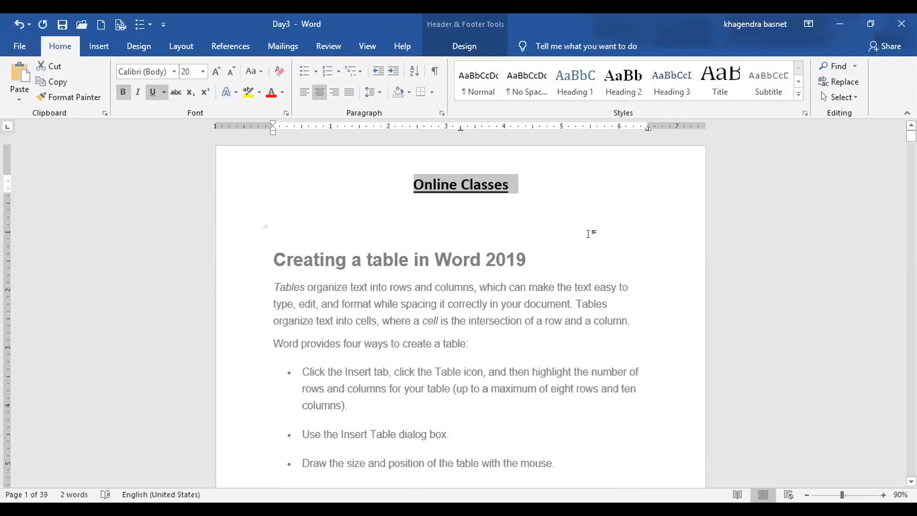
# Examine the "Online Classes" header across the first few pages of the document
pyautogui.scroll(-10, 549, 262)
pyautogui.scroll(-10, 488, 272)
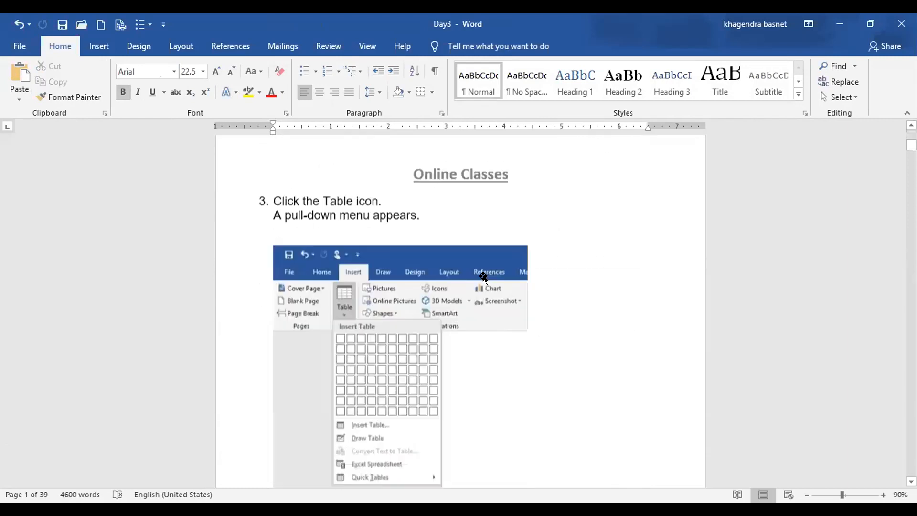
pyautogui.scroll(-10, 484, 275)
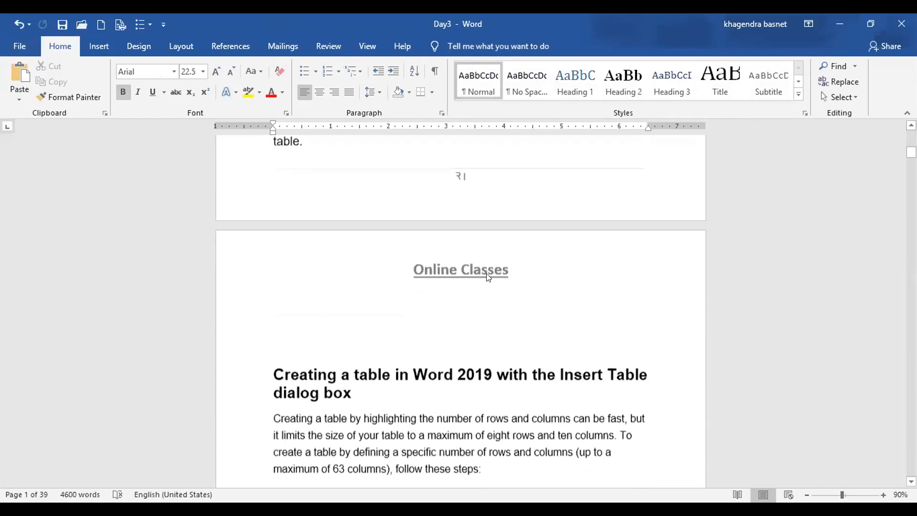
pyautogui.scroll(-5, 480, 279)
pyautogui.scroll(15, 477, 279)
pyautogui.scroll(15, 477, 279)
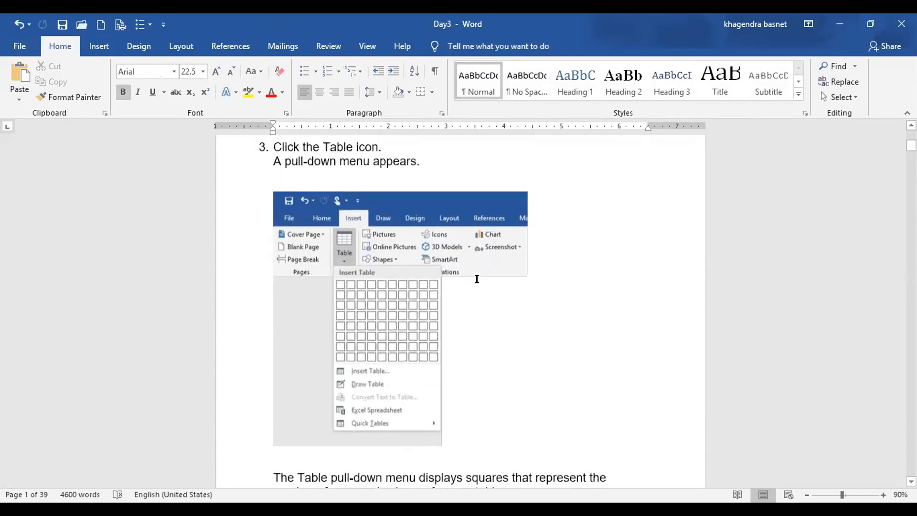
pyautogui.scroll(5, 457, 203)
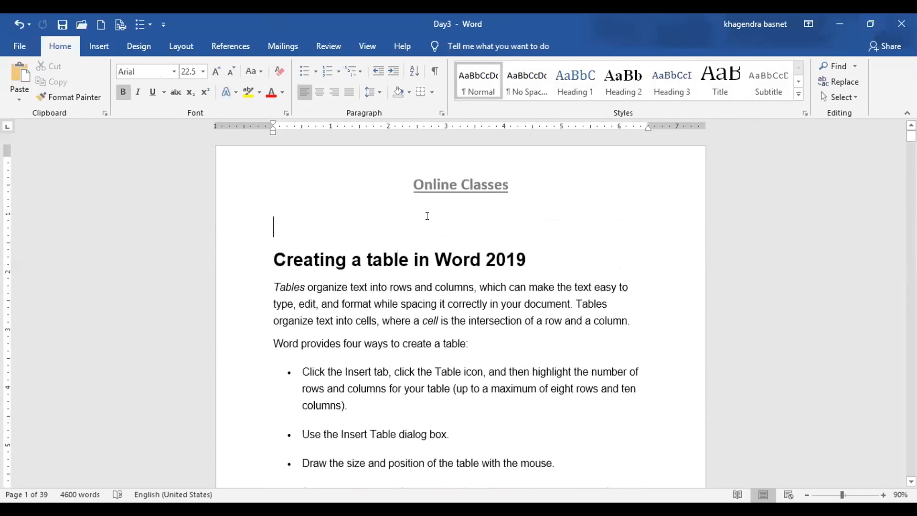
pyautogui.scroll(-15, 427, 216)
pyautogui.scroll(6, 466, 309)
pyautogui.scroll(7, 466, 321)
pyautogui.scroll(-13, 472, 200)
pyautogui.scroll(-15, 459, 230)
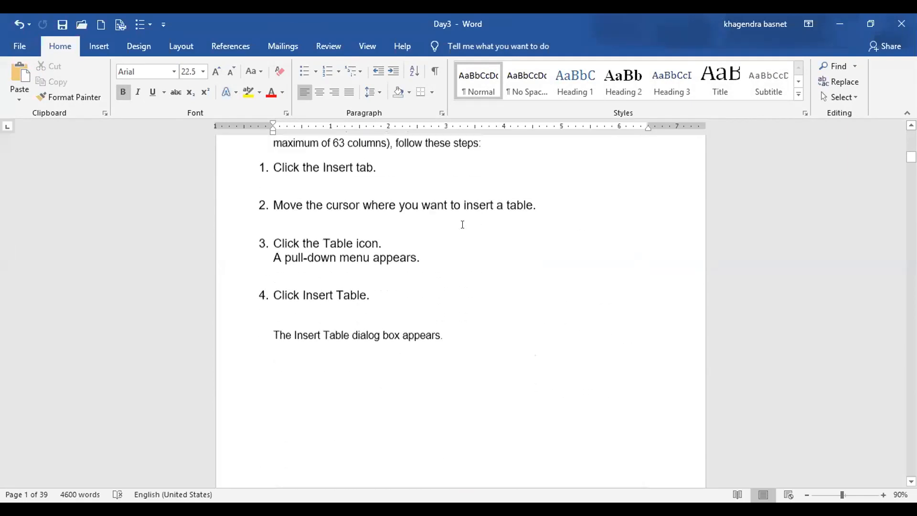
pyautogui.scroll(-4, 462, 225)
pyautogui.scroll(9, 460, 227)
pyautogui.scroll(10, 445, 239)
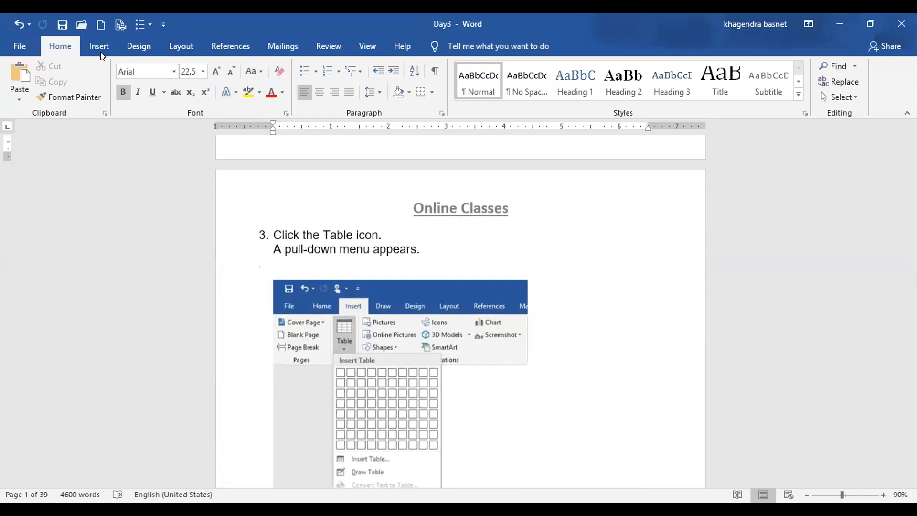
# Insert a section break after numbered item 2, "Move the cursor where you want to insert a table in your document.", starting the new section on the next page
pyautogui.click(99, 46)
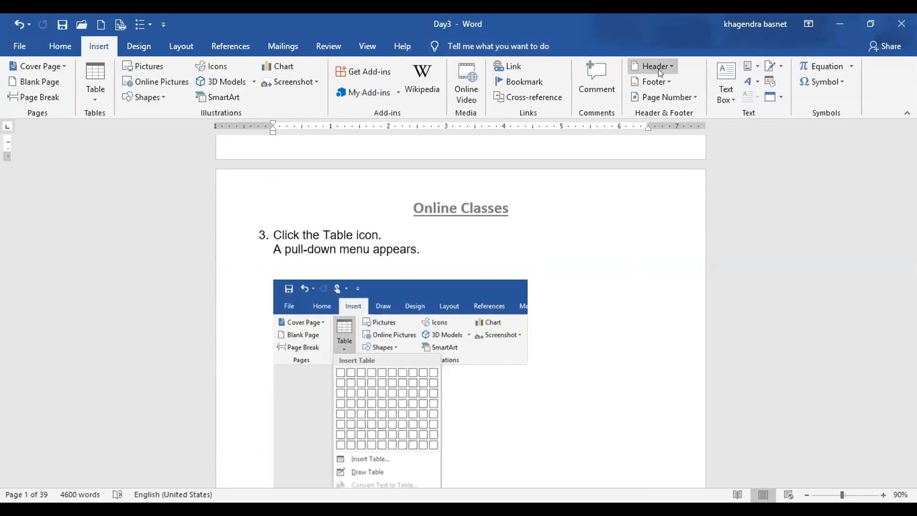
pyautogui.scroll(5, 520, 213)
pyautogui.scroll(5, 520, 212)
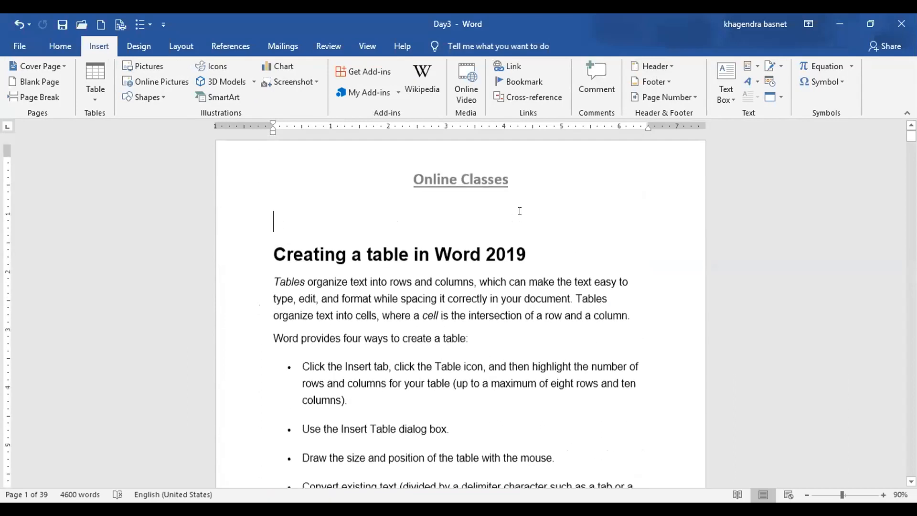
pyautogui.scroll(-5, 519, 211)
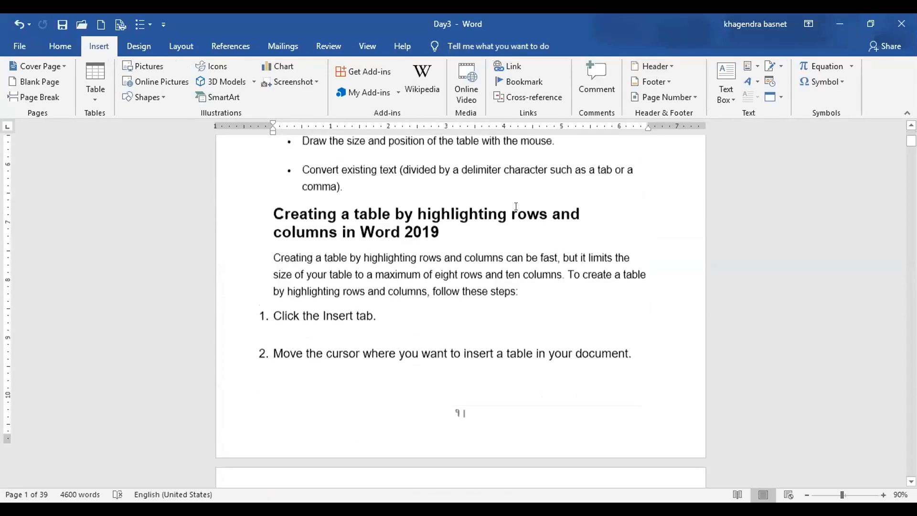
pyautogui.scroll(-3, 433, 276)
pyautogui.scroll(-2, 444, 260)
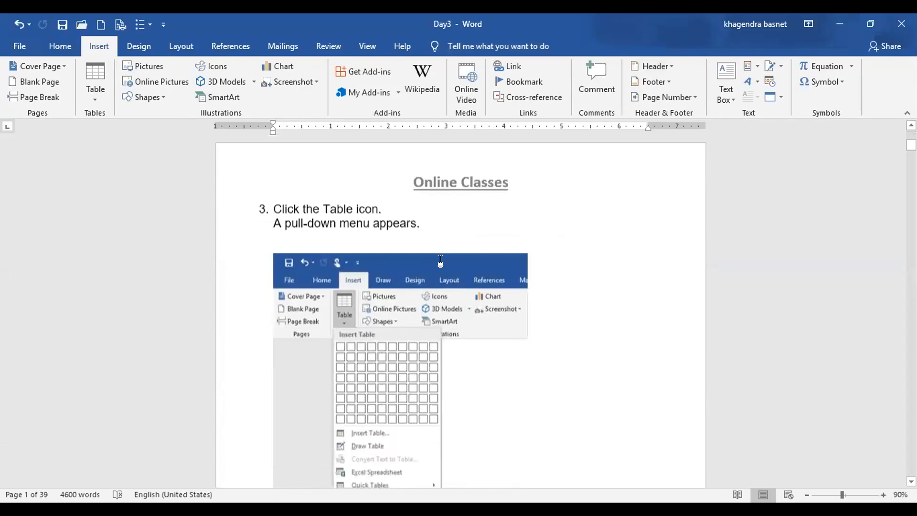
pyautogui.scroll(3, 444, 260)
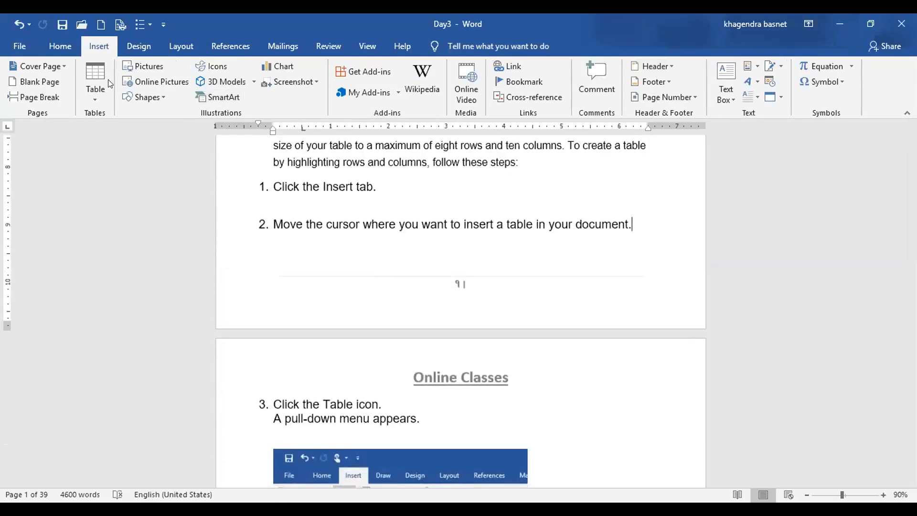
pyautogui.click(60, 45)
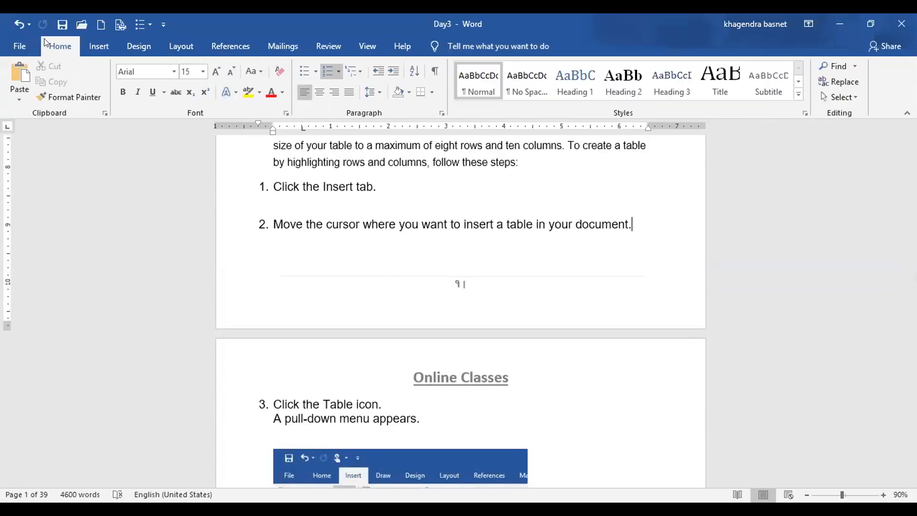
pyautogui.click(102, 41)
pyautogui.click(125, 45)
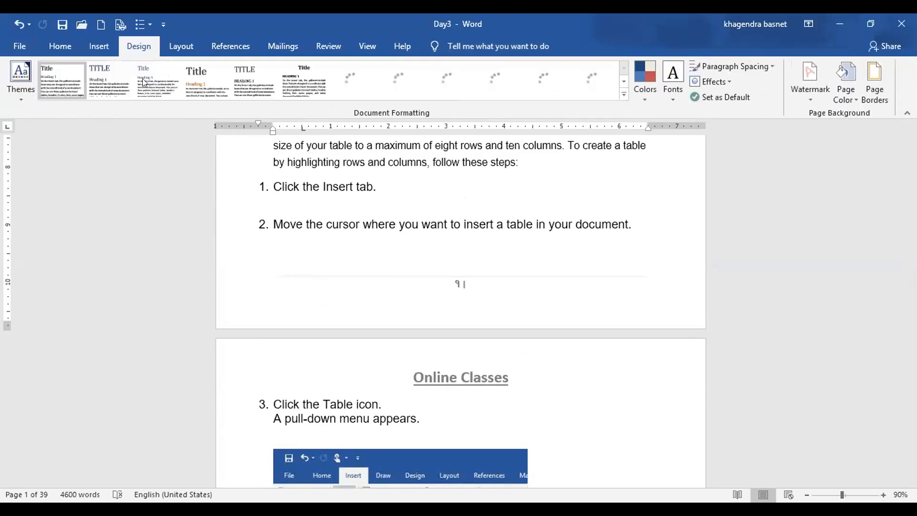
pyautogui.click(177, 46)
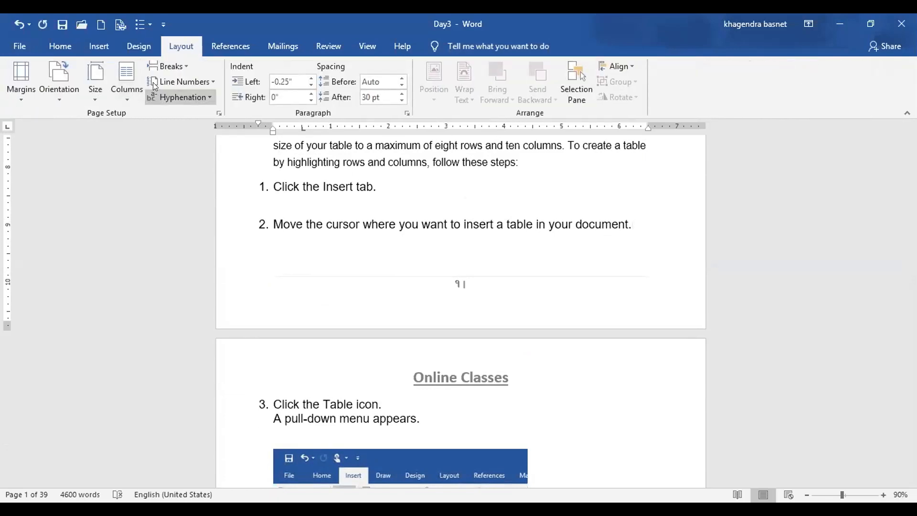
pyautogui.click(167, 66)
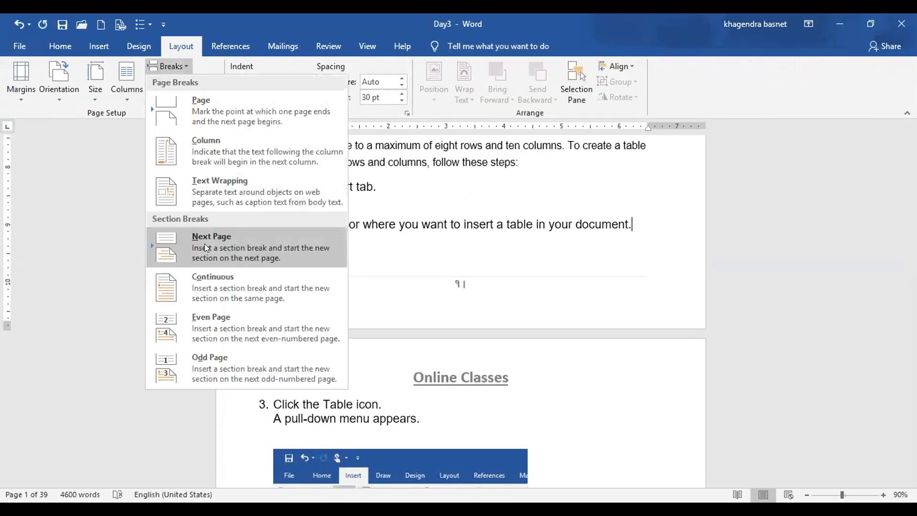
pyautogui.click(328, 362)
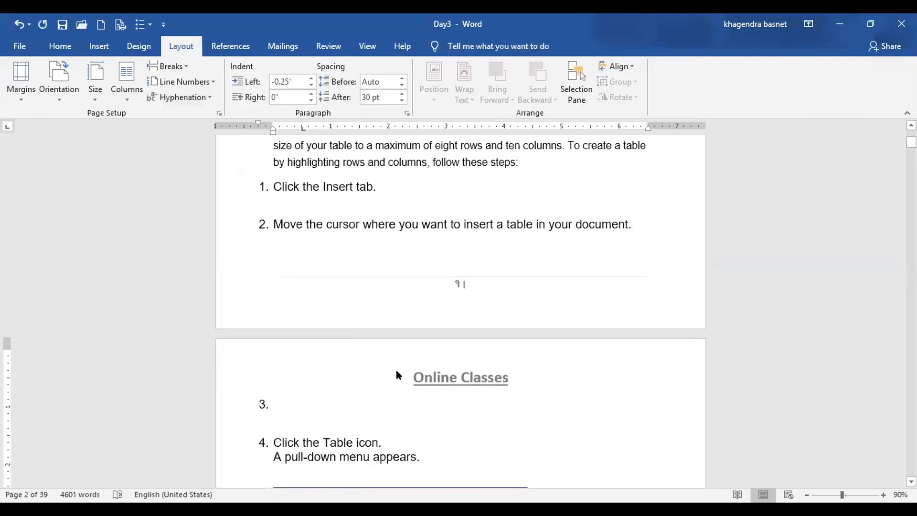
# Replace the header text on page 2 with "New Online Classes" and return to the document body
pyautogui.doubleClick(376, 376)
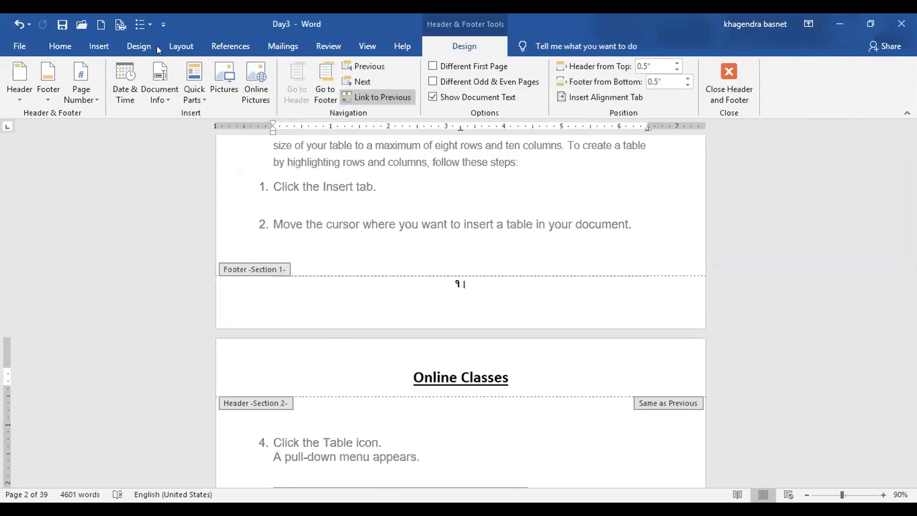
pyautogui.click(15, 92)
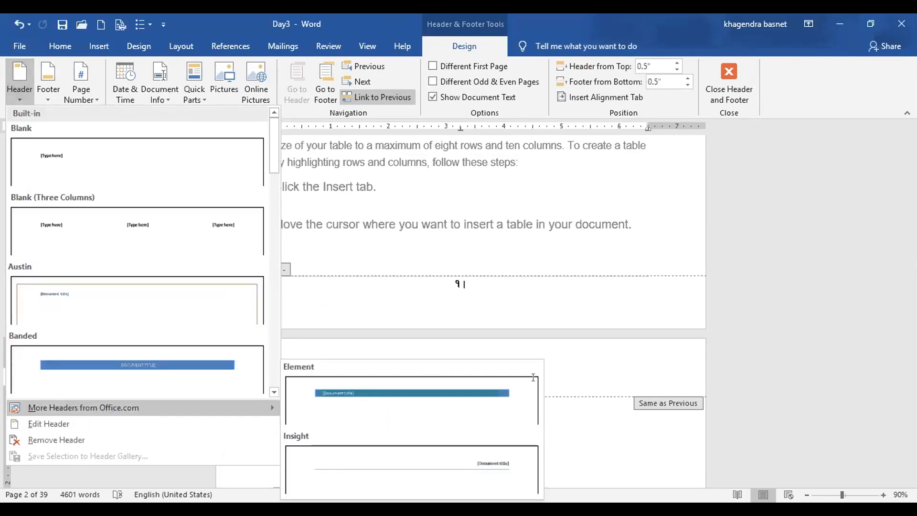
pyautogui.click(533, 378)
pyautogui.moveTo(515, 377); pyautogui.dragTo(383, 375)
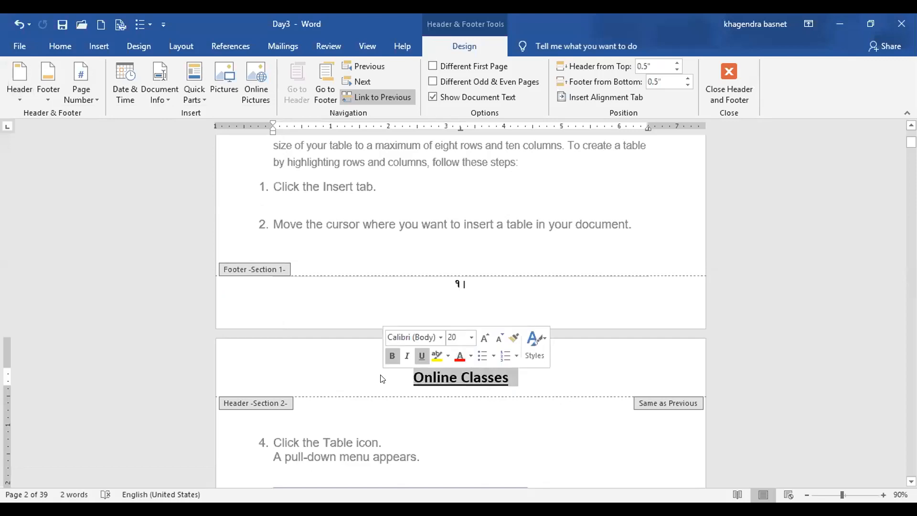
pyautogui.write('New Online')
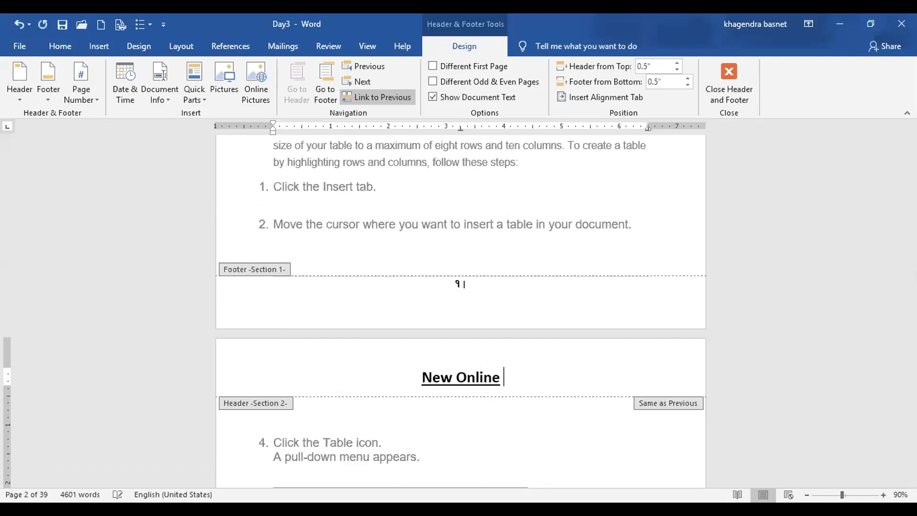
pyautogui.write(' Classes')
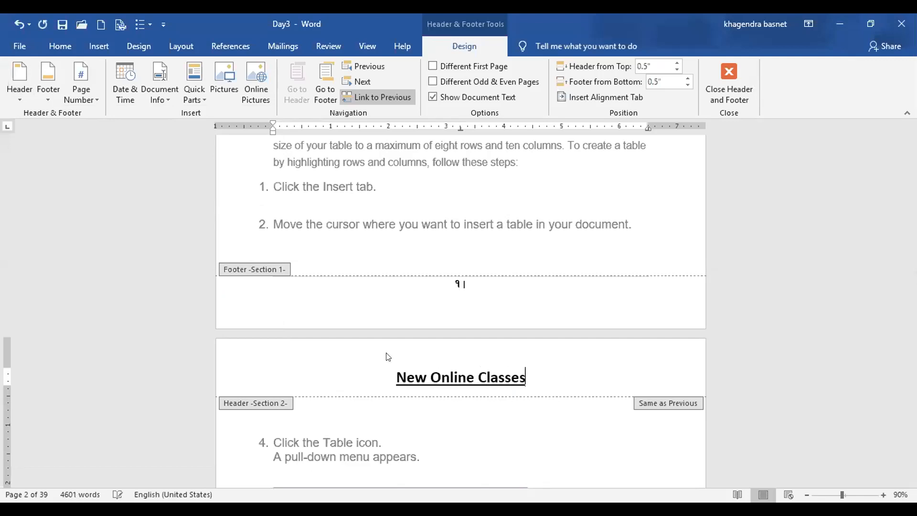
pyautogui.doubleClick(487, 406)
# Compare the headers of the first and second pages on either side of the section break
pyautogui.scroll(5, 482, 382)
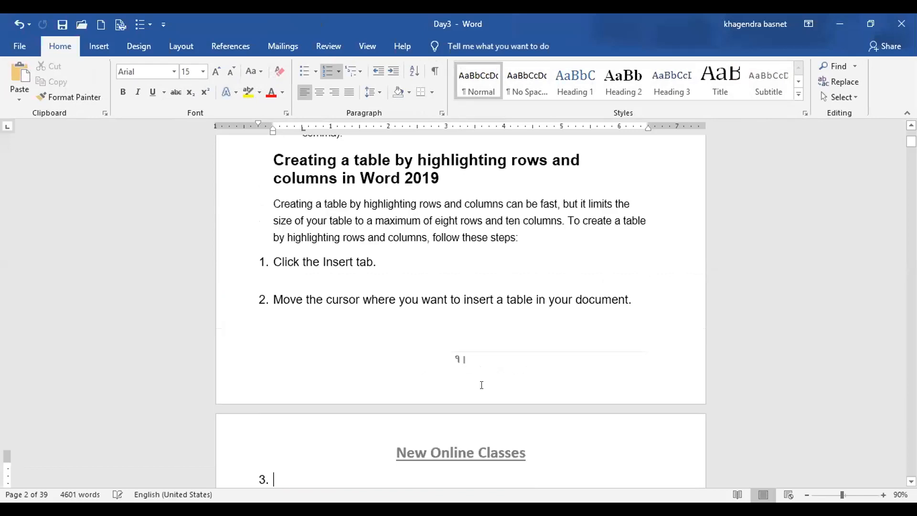
pyautogui.scroll(4, 481, 368)
pyautogui.scroll(-5, 487, 363)
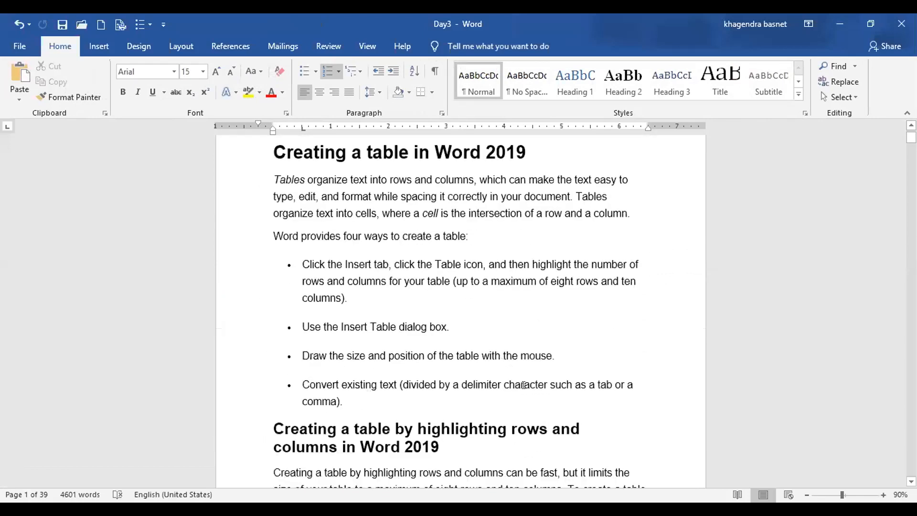
pyautogui.scroll(-5, 524, 387)
pyautogui.scroll(6, 503, 363)
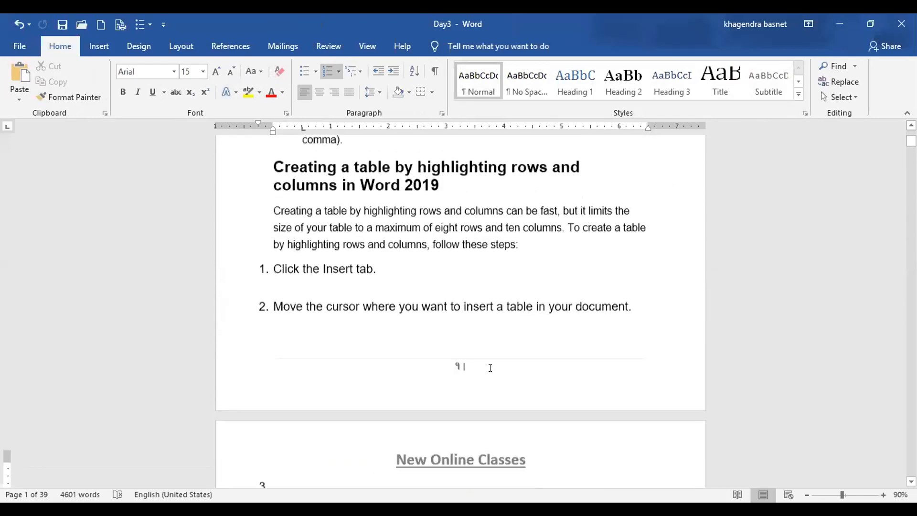
pyautogui.scroll(-6, 502, 344)
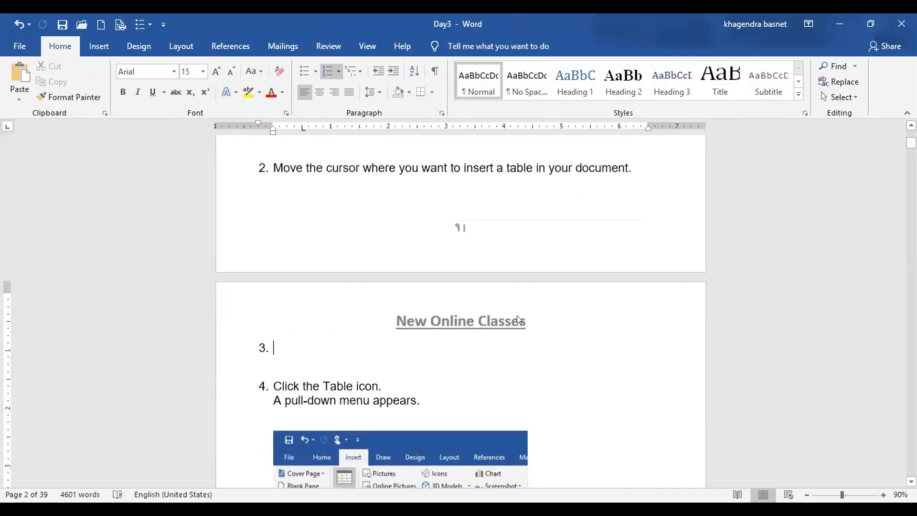
# Reopen the Section 2 header for editing and select its "New Online Classes" text
pyautogui.doubleClick(518, 318)
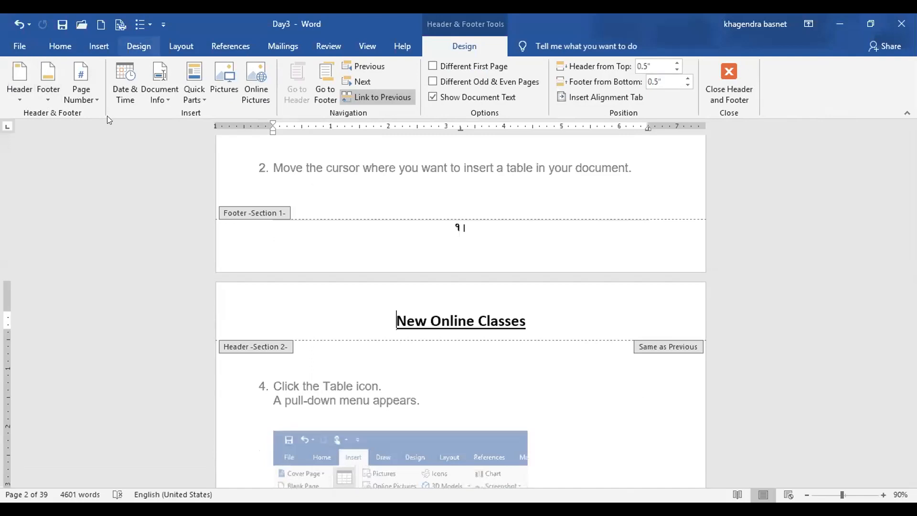
pyautogui.click(181, 46)
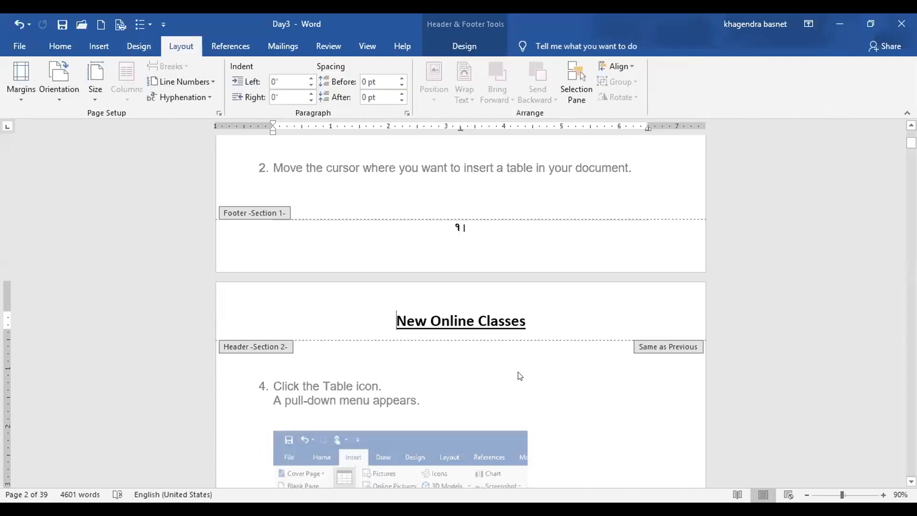
pyautogui.moveTo(525, 326); pyautogui.dragTo(365, 309)
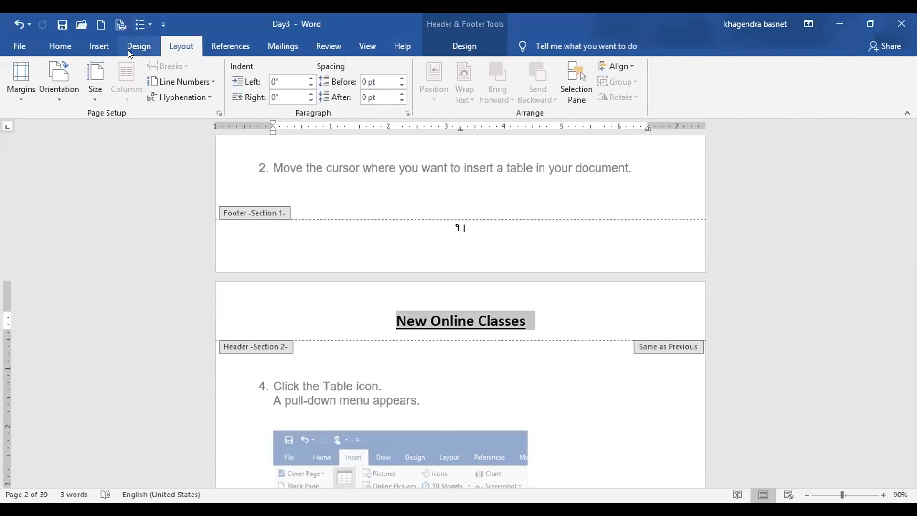
pyautogui.click(99, 46)
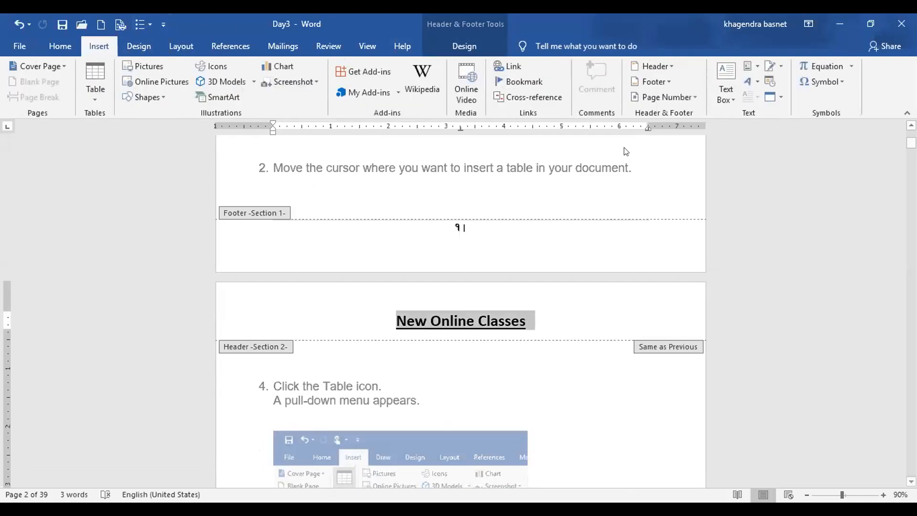
pyautogui.click(670, 70)
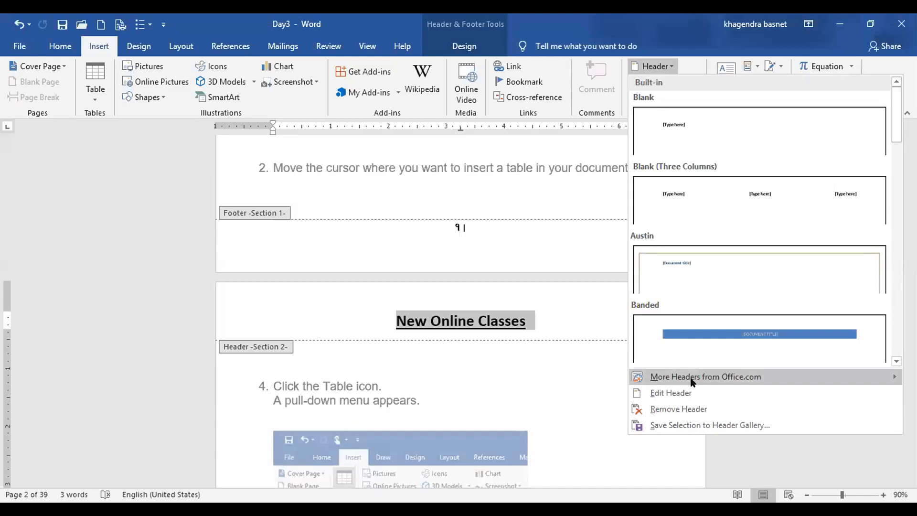
pyautogui.click(108, 49)
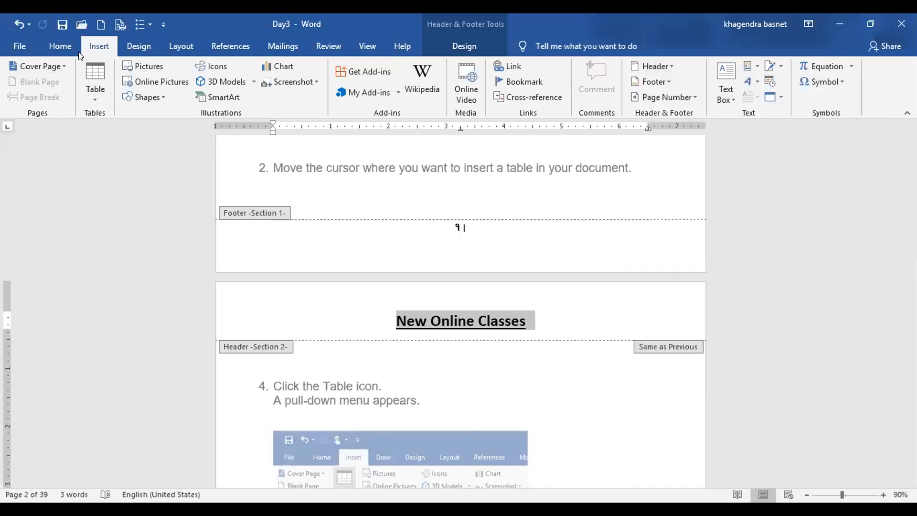
# Return to the body text and insert a Next Page section break at the empty list item 3
pyautogui.click(183, 45)
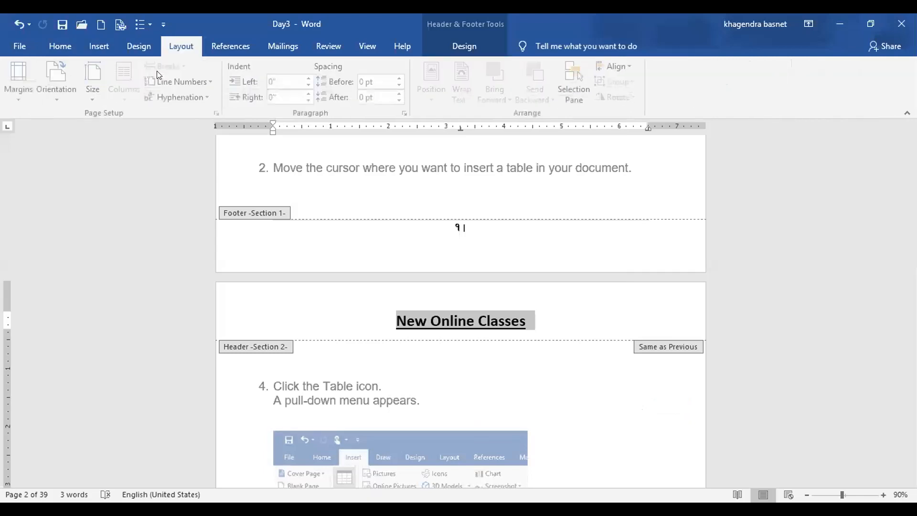
pyautogui.click(336, 334)
pyautogui.doubleClick(315, 354)
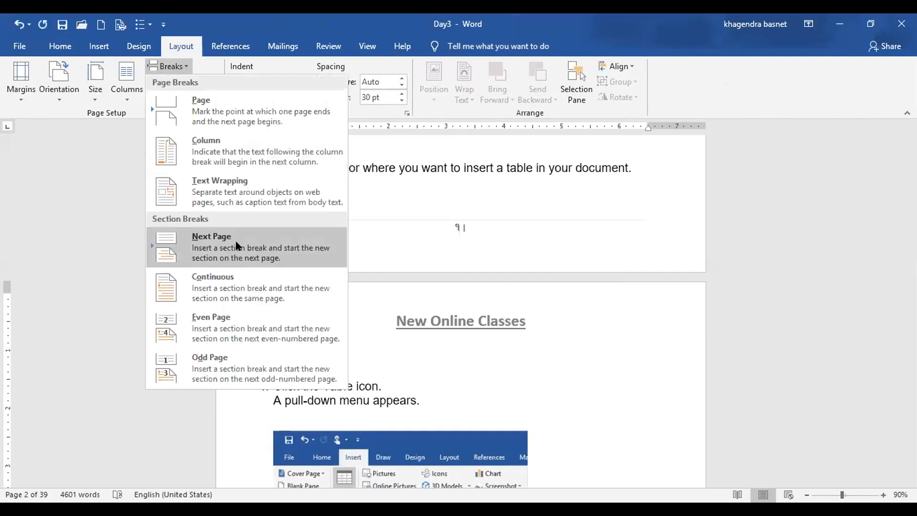
pyautogui.click(236, 243)
# Open the header of section 3 for editing and unlink it from the previous section
pyautogui.scroll(-1, 342, 436)
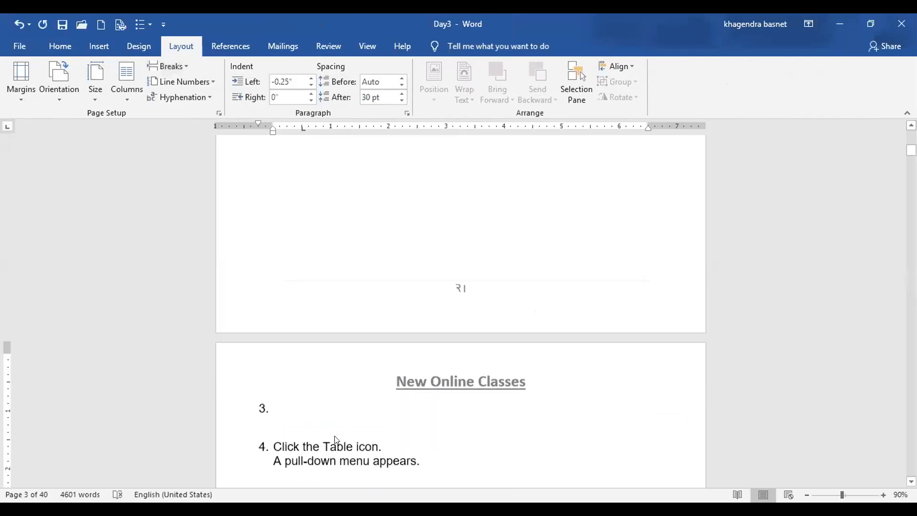
pyautogui.scroll(-2, 419, 430)
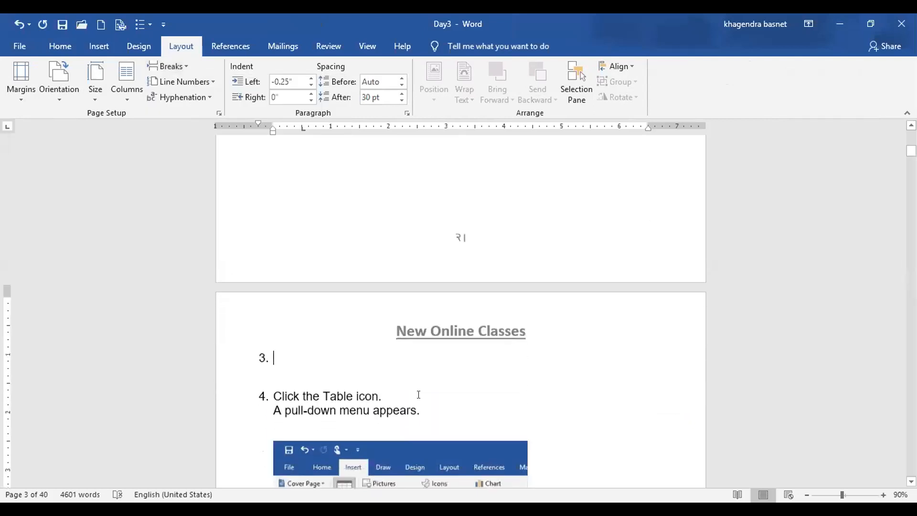
pyautogui.doubleClick(485, 320)
pyautogui.moveTo(531, 324); pyautogui.dragTo(374, 314)
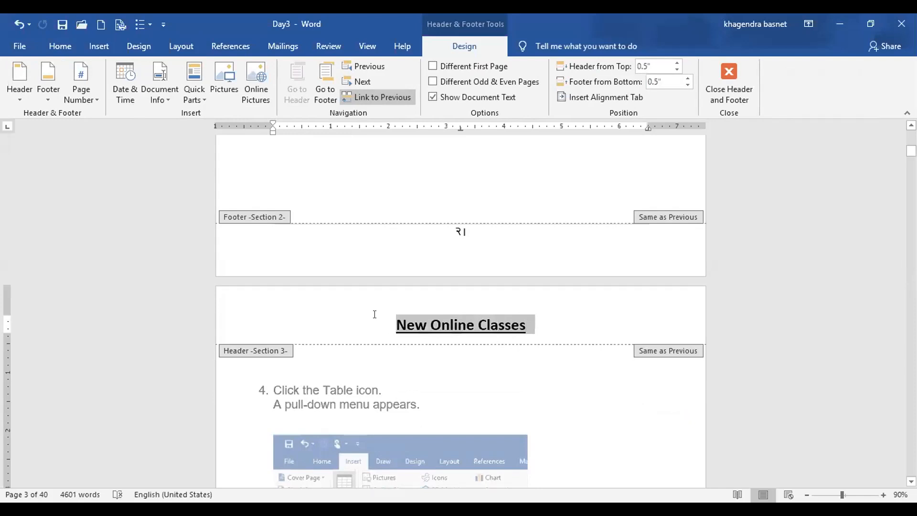
pyautogui.click(359, 98)
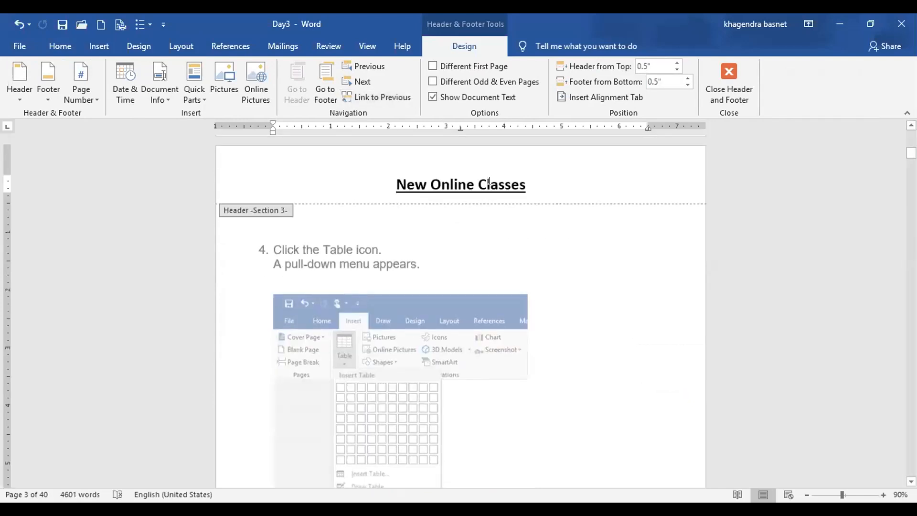
# Replace the section 3 header text with "Online classes" and return to the body text
pyautogui.tripleClick(364, 184)
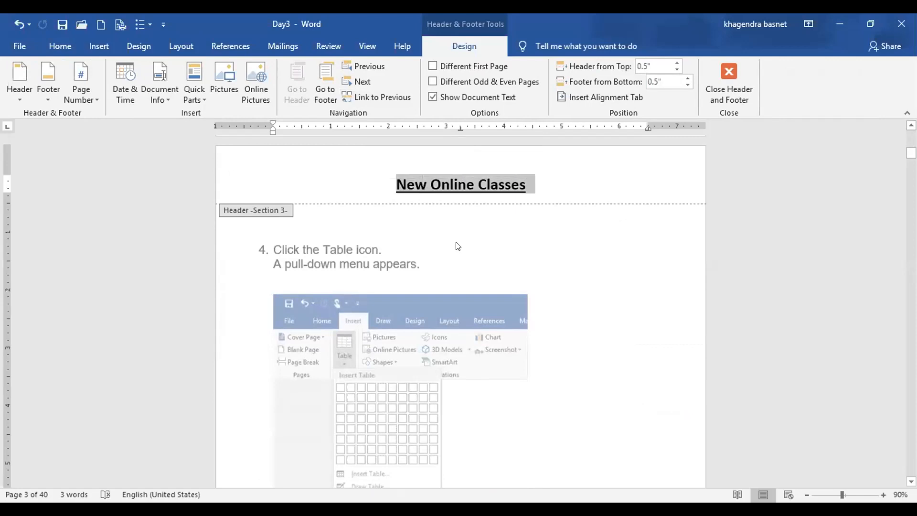
pyautogui.write('Online ')
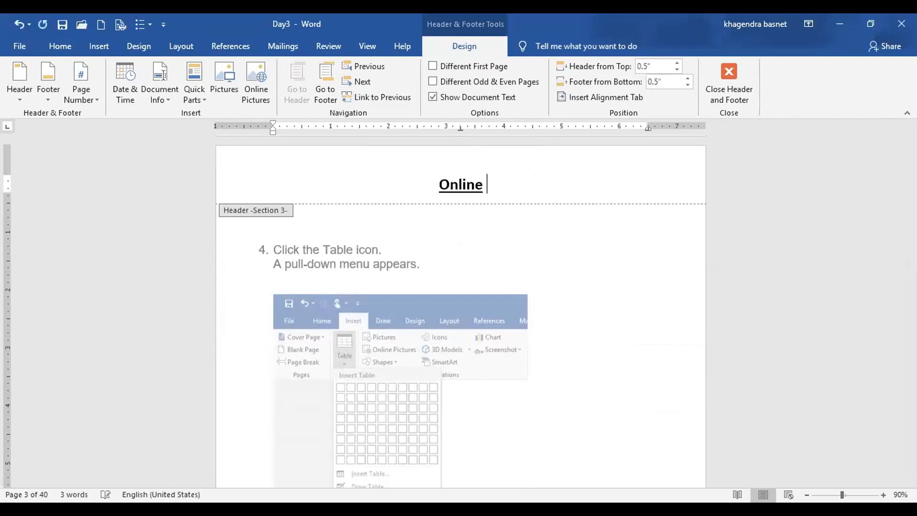
pyautogui.write('classes')
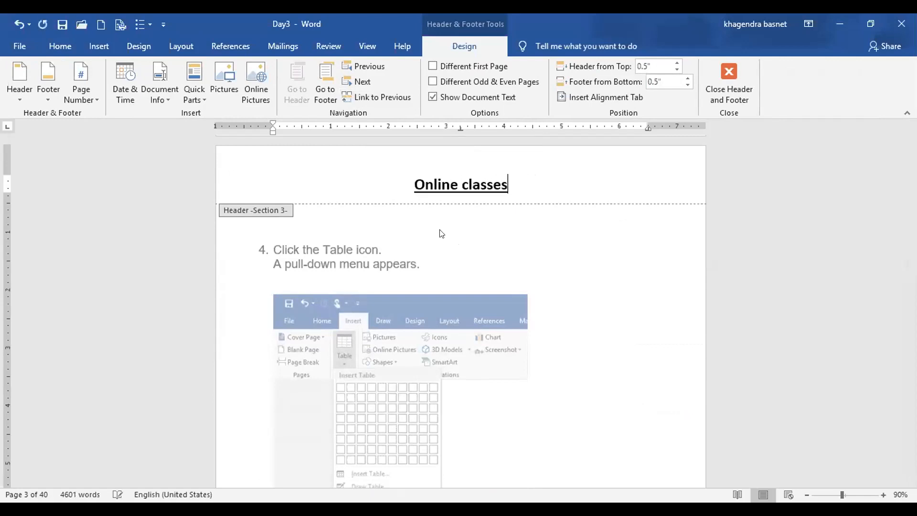
pyautogui.doubleClick(438, 246)
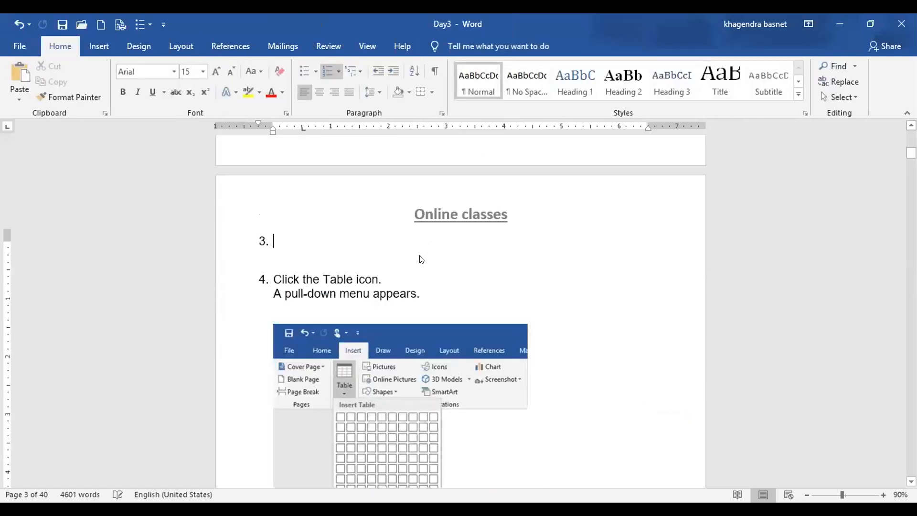
# Compare the page headers before and after the new section break
pyautogui.scroll(10, 407, 258)
pyautogui.scroll(10, 402, 264)
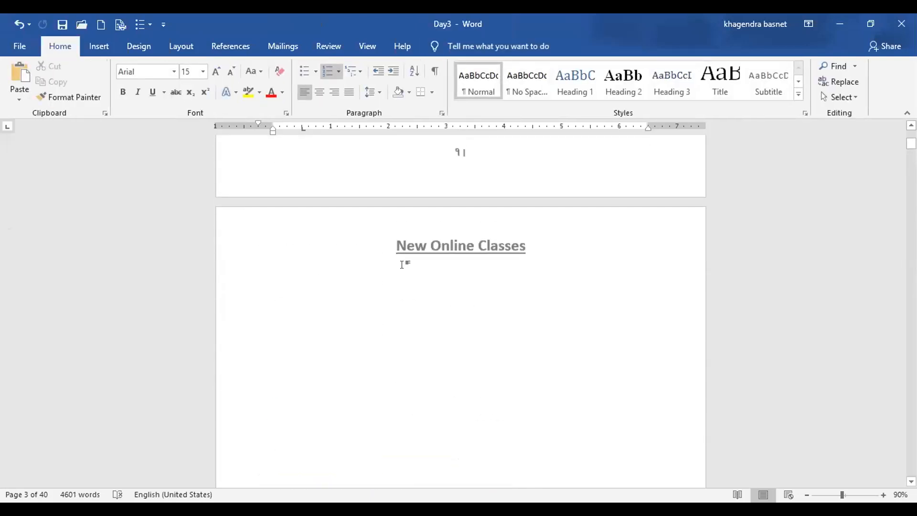
pyautogui.scroll(12, 401, 264)
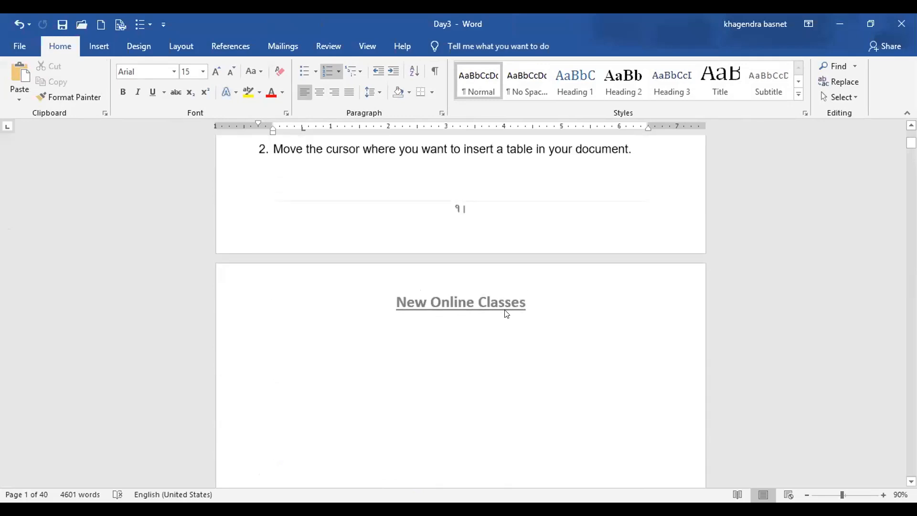
pyautogui.scroll(-15, 479, 312)
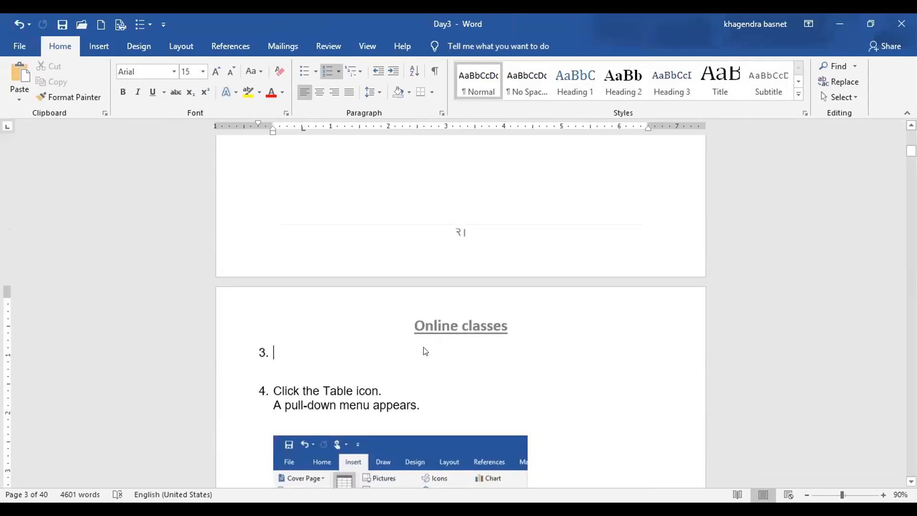
pyautogui.scroll(8, 127, 264)
pyautogui.scroll(10, 88, 481)
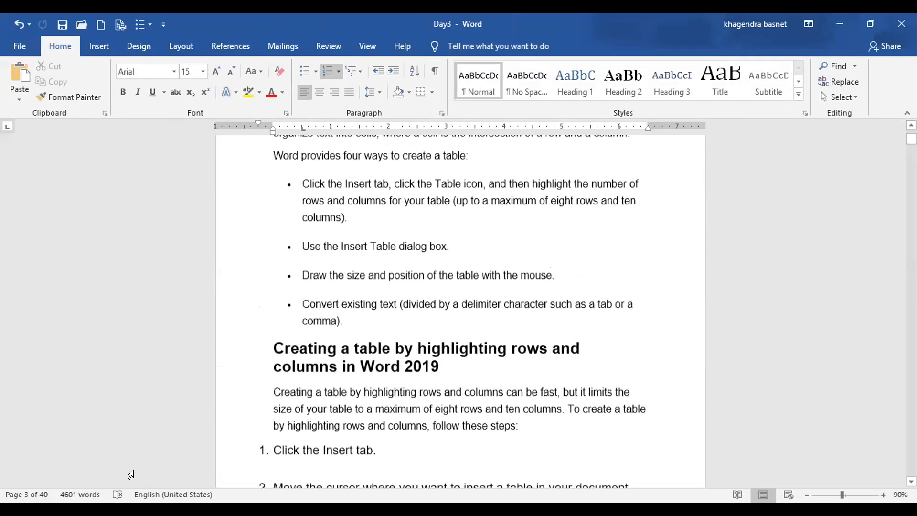
# Remove the header from section 1 on the first page and close header editing
pyautogui.scroll(4, 131, 474)
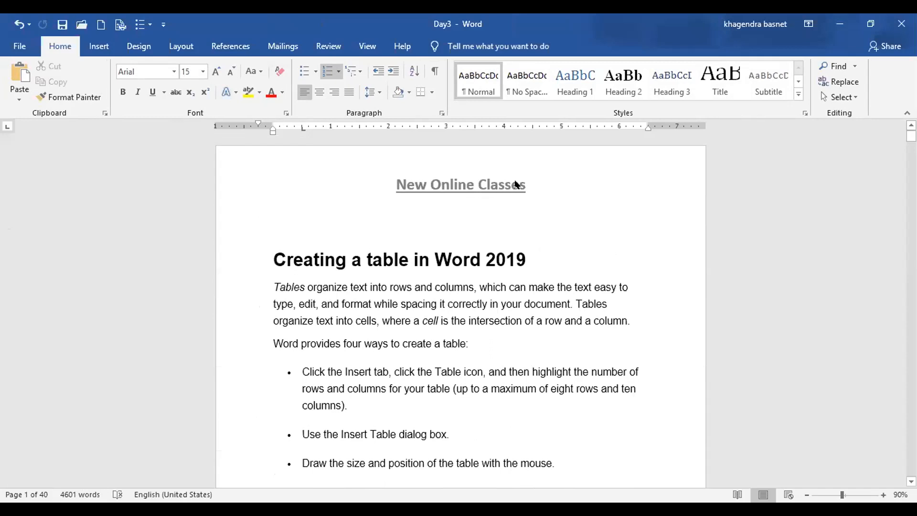
pyautogui.doubleClick(490, 189)
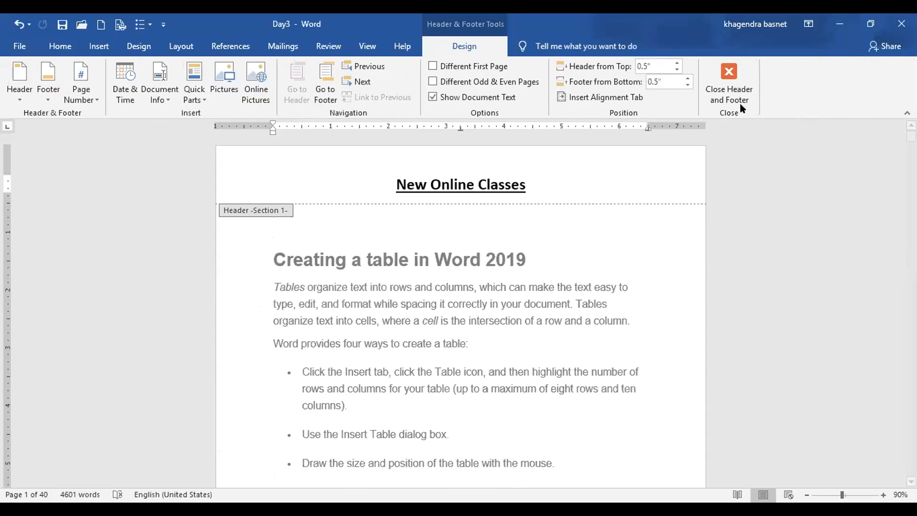
pyautogui.click(10, 100)
pyautogui.click(52, 438)
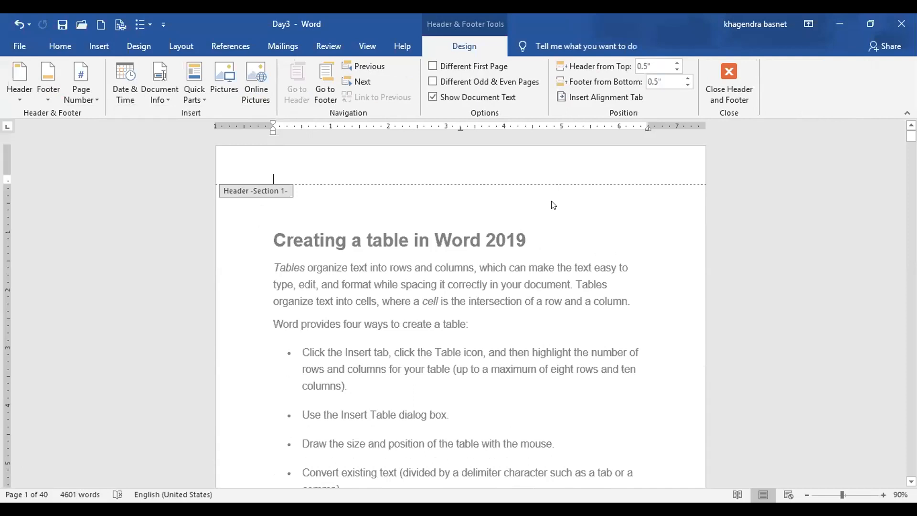
pyautogui.doubleClick(563, 208)
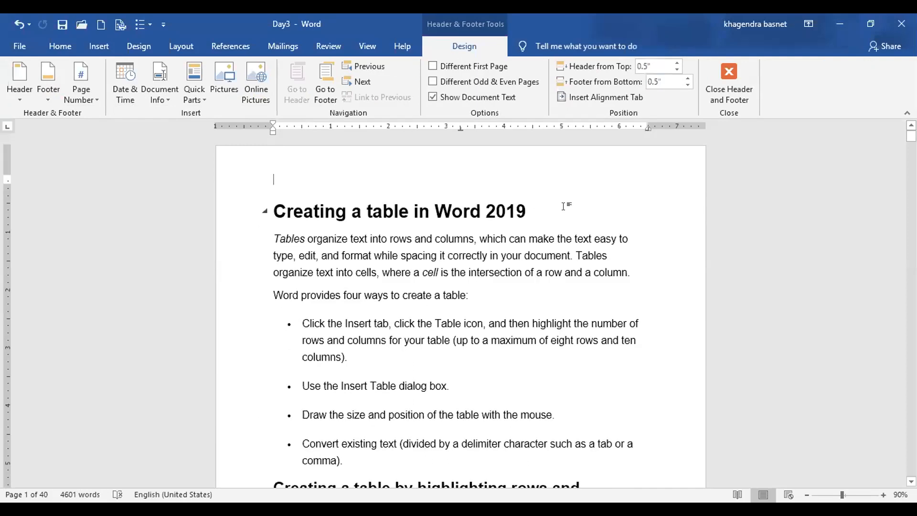
# Insert a Blank header on the first page, centre it and enter "Online Classes" as its text
pyautogui.scroll(-15, 573, 205)
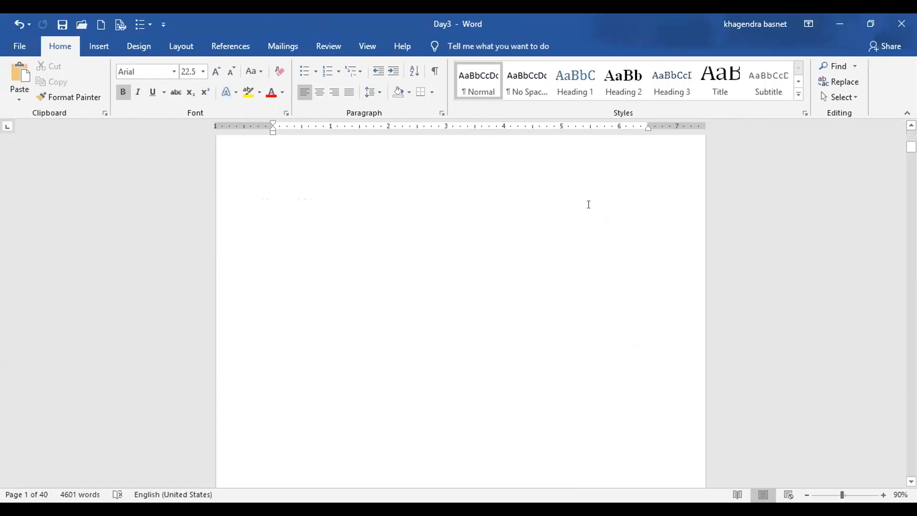
pyautogui.scroll(10, 567, 213)
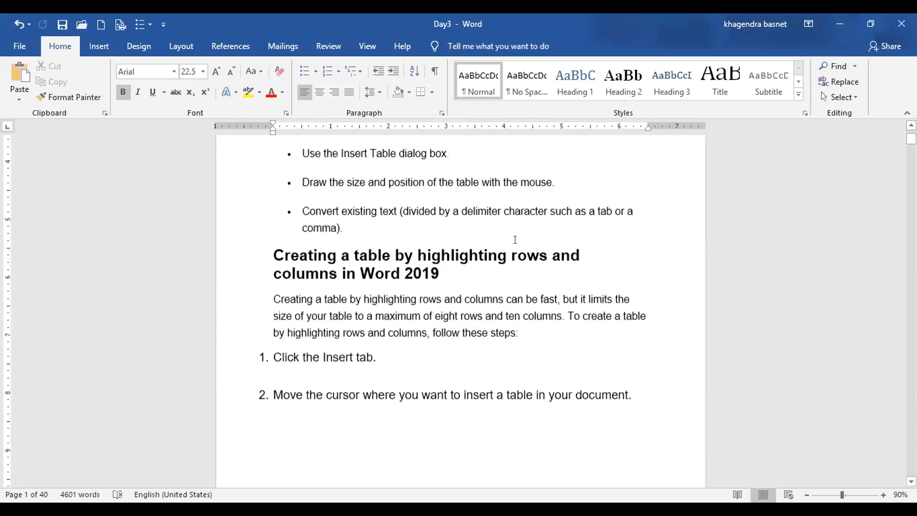
pyautogui.scroll(3, 449, 179)
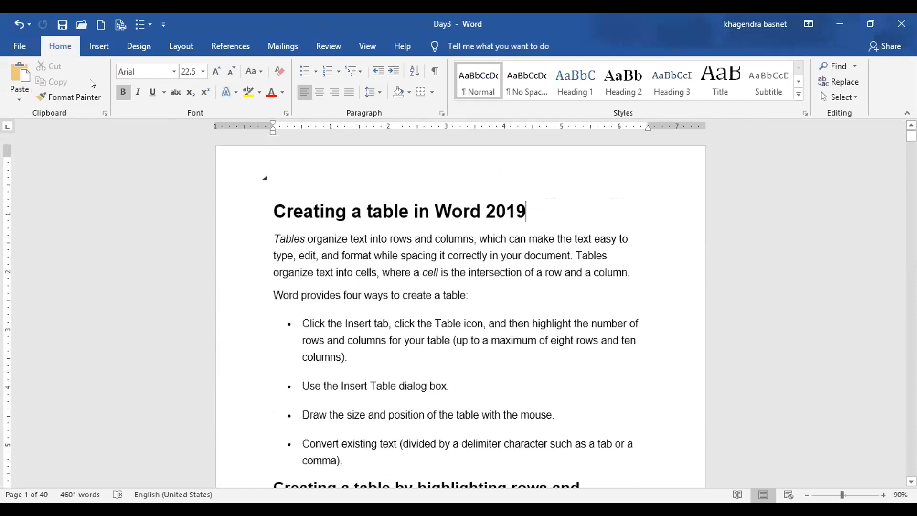
pyautogui.click(100, 47)
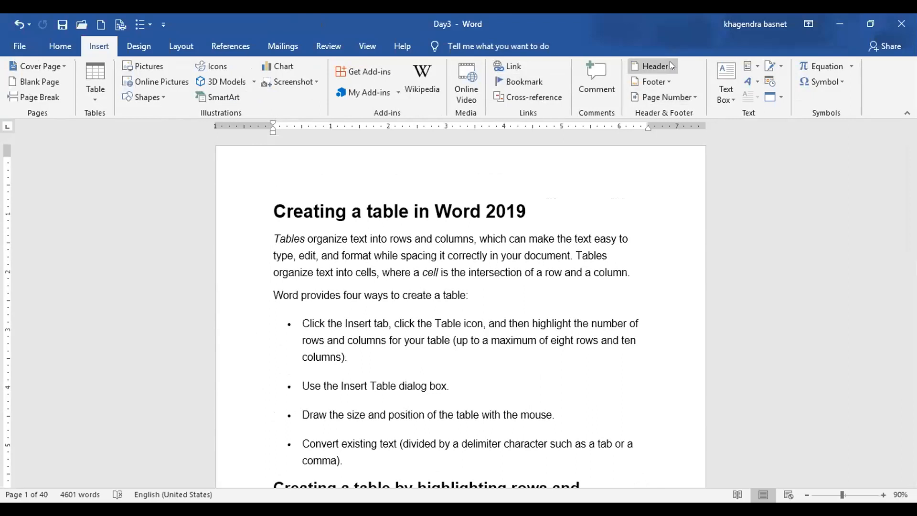
pyautogui.click(670, 65)
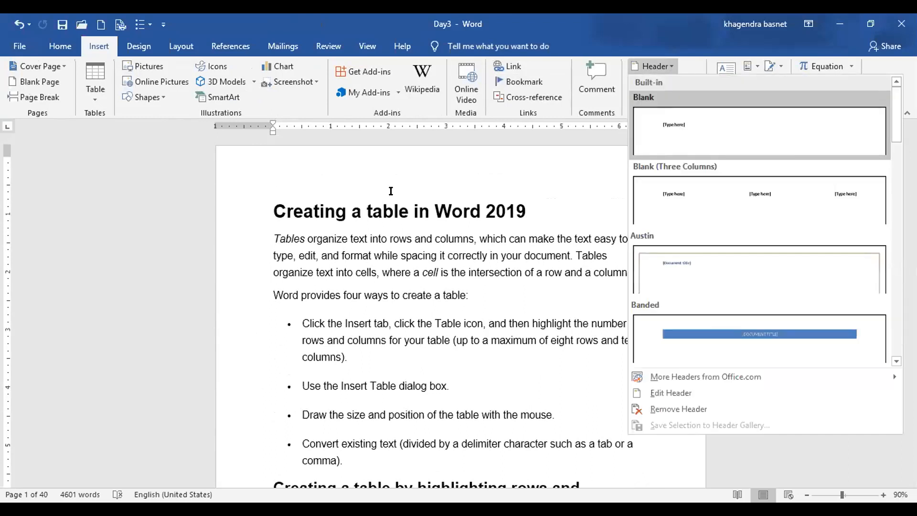
pyautogui.hotkey('ctrl', 'e')
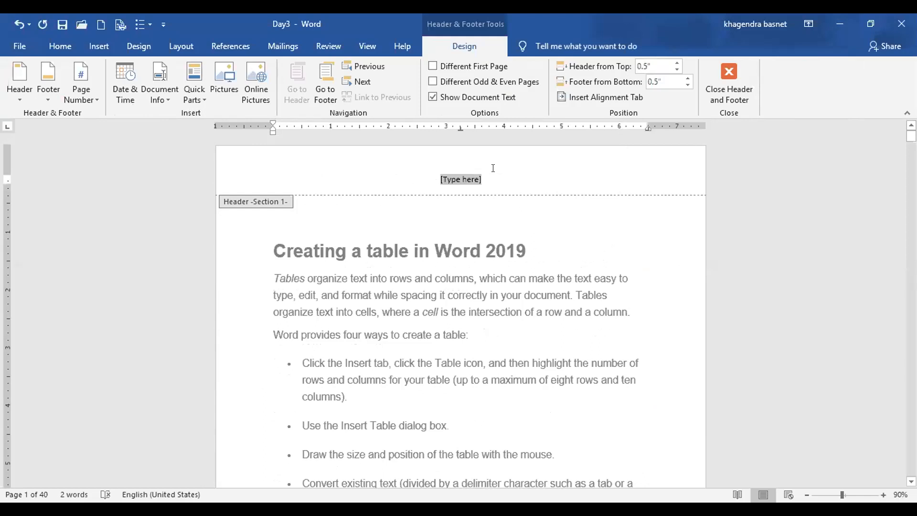
pyautogui.write('Onl')
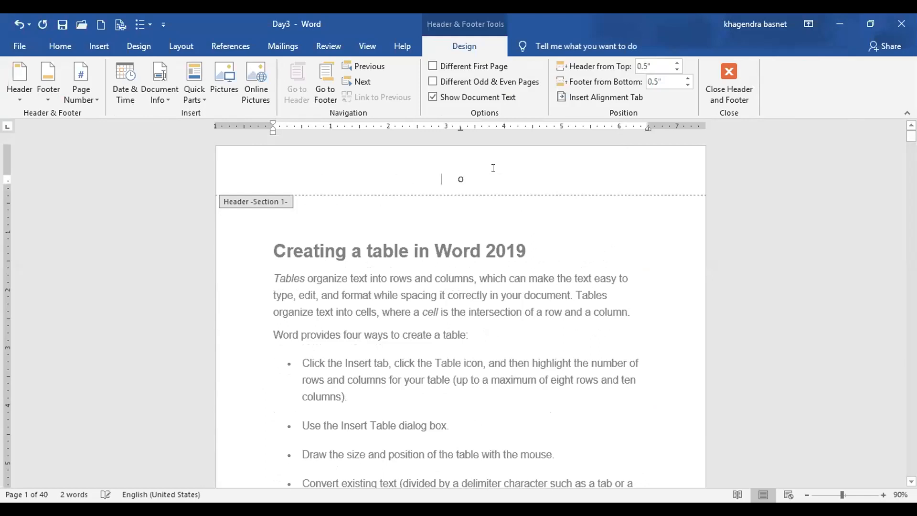
pyautogui.write('ine ')
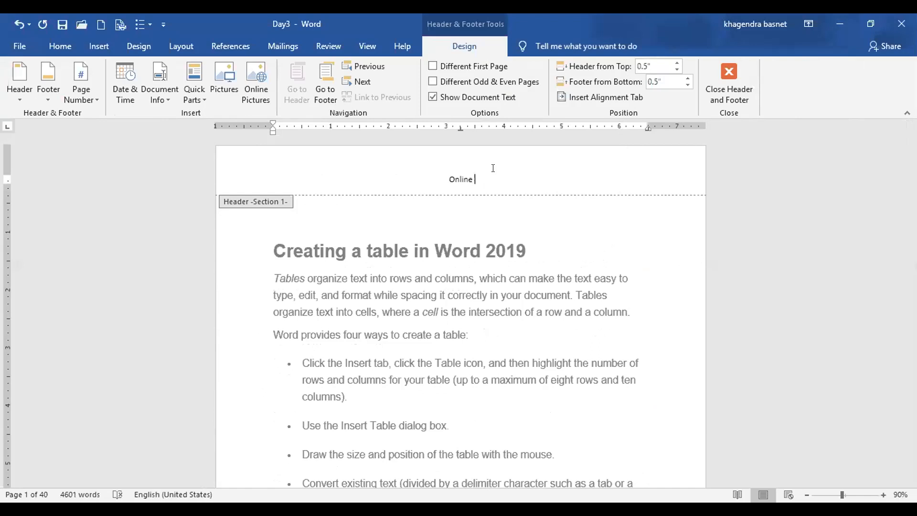
pyautogui.write('Classes')
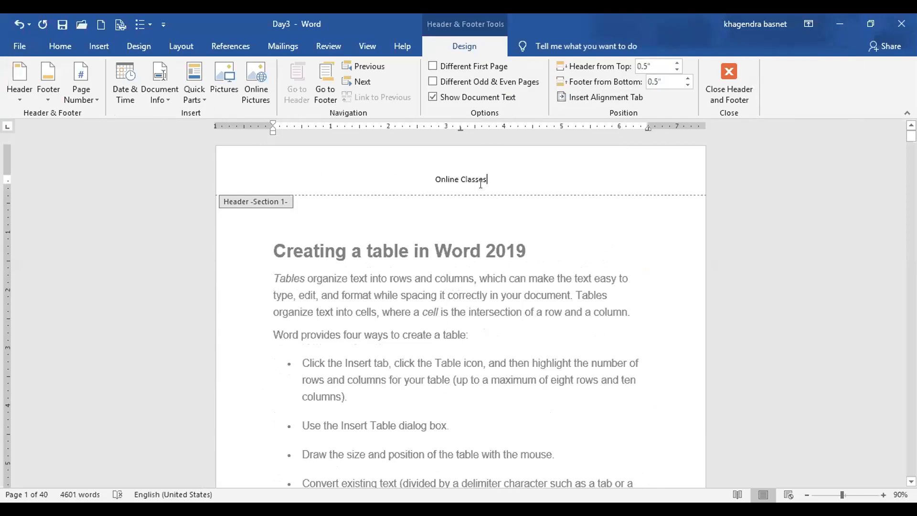
# Set the font size of the "Online Classes" header text in section 1 to 18
pyautogui.tripleClick(468, 170)
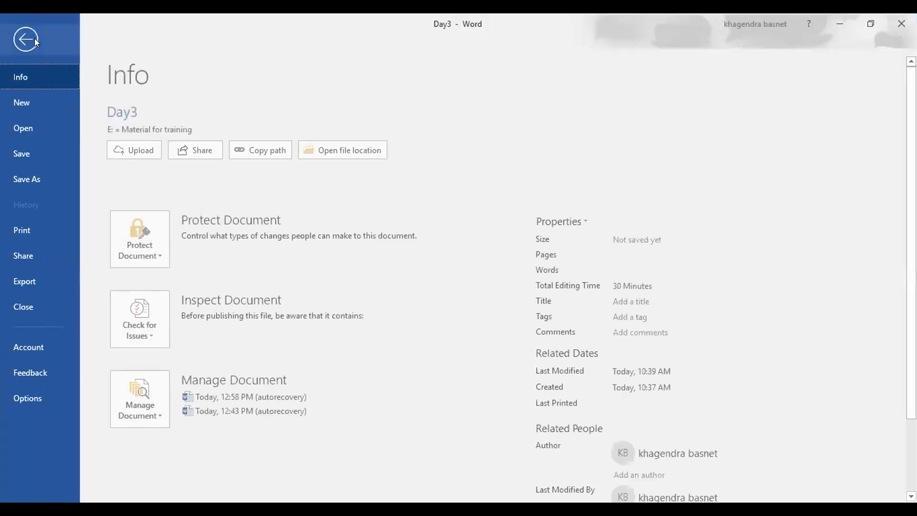
pyautogui.click(33, 44)
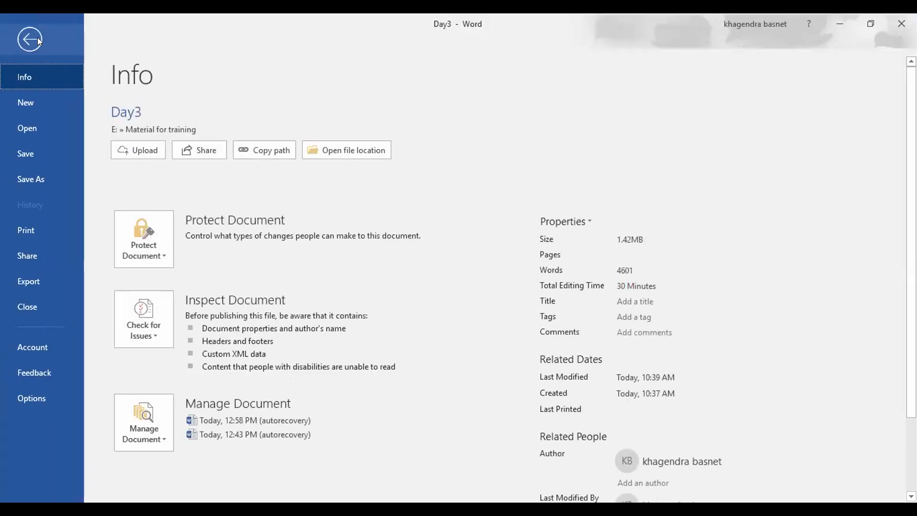
pyautogui.click(37, 38)
pyautogui.click(65, 46)
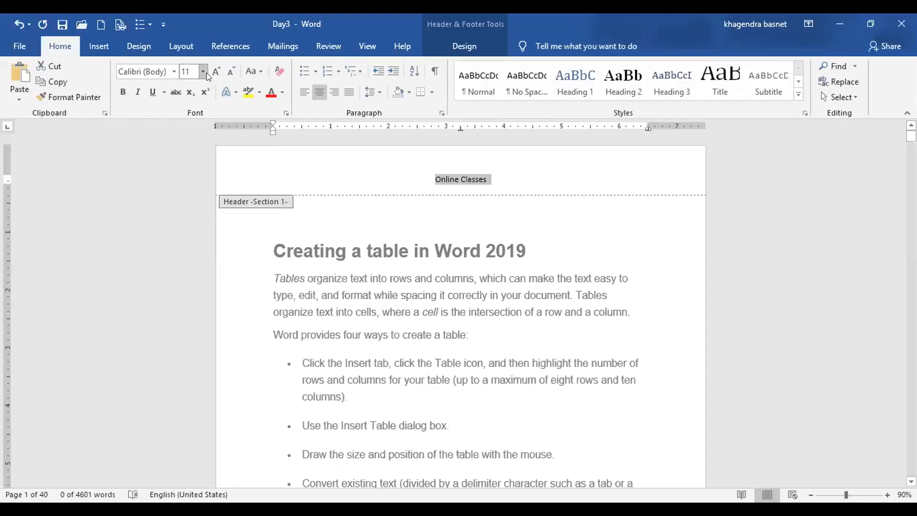
pyautogui.click(203, 71)
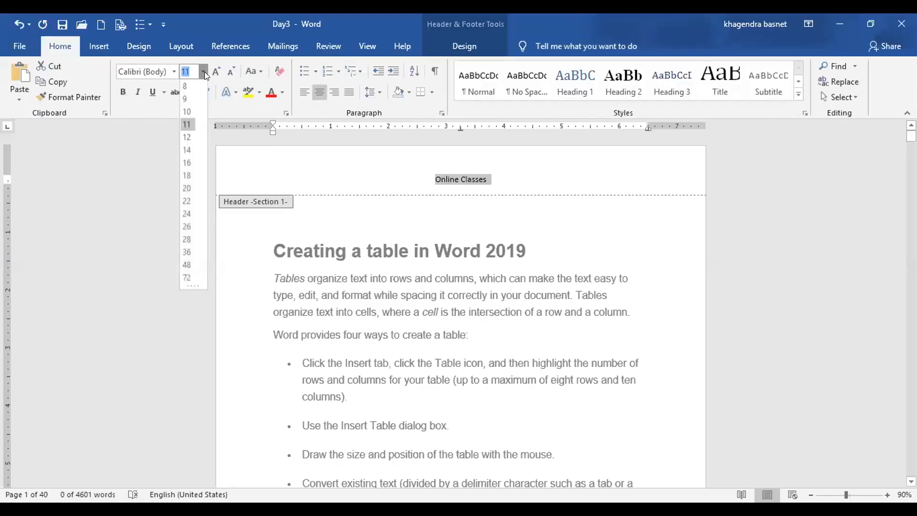
pyautogui.click(186, 177)
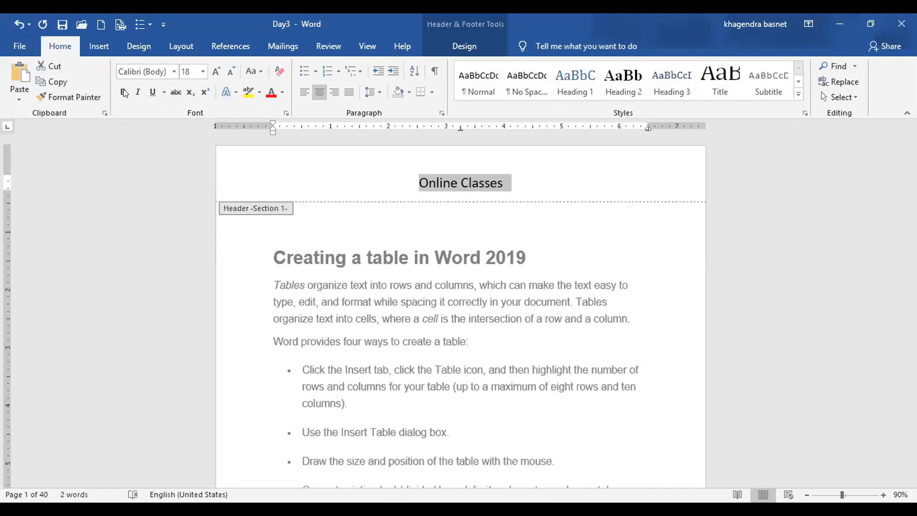
# Make the "Online Classes" header text in section 1 bold and underlined, and close header editing
pyautogui.click(123, 91)
pyautogui.click(153, 92)
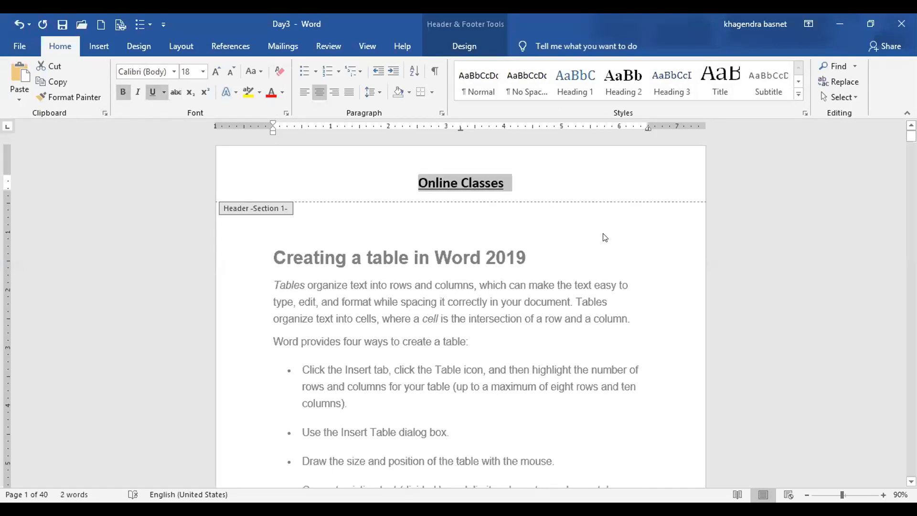
pyautogui.doubleClick(604, 237)
# Compare the first page's header with the headers on the following pages of the document
pyautogui.scroll(-5, 565, 228)
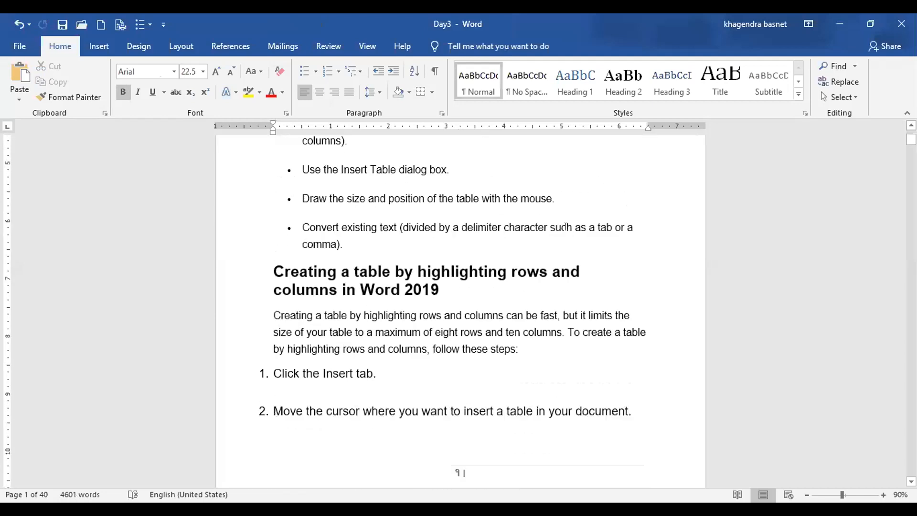
pyautogui.scroll(-12, 553, 249)
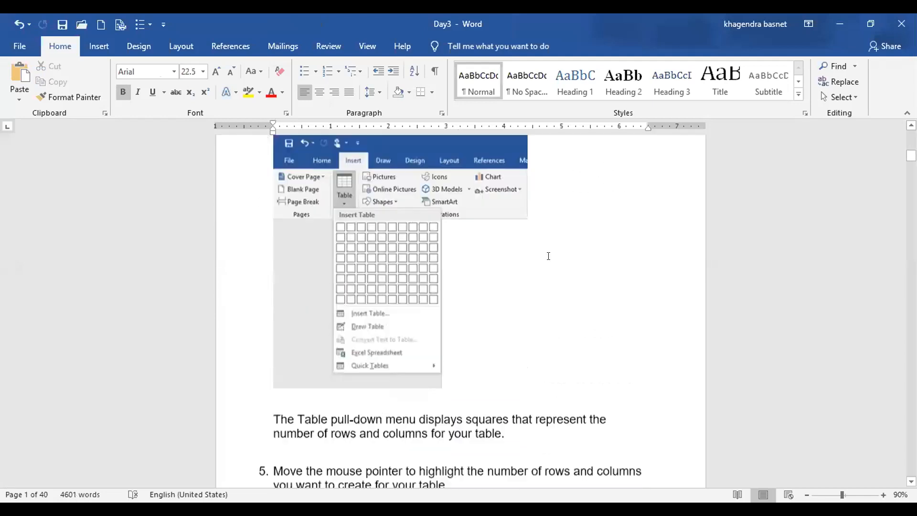
pyautogui.scroll(-1, 552, 253)
pyautogui.scroll(-20, 554, 251)
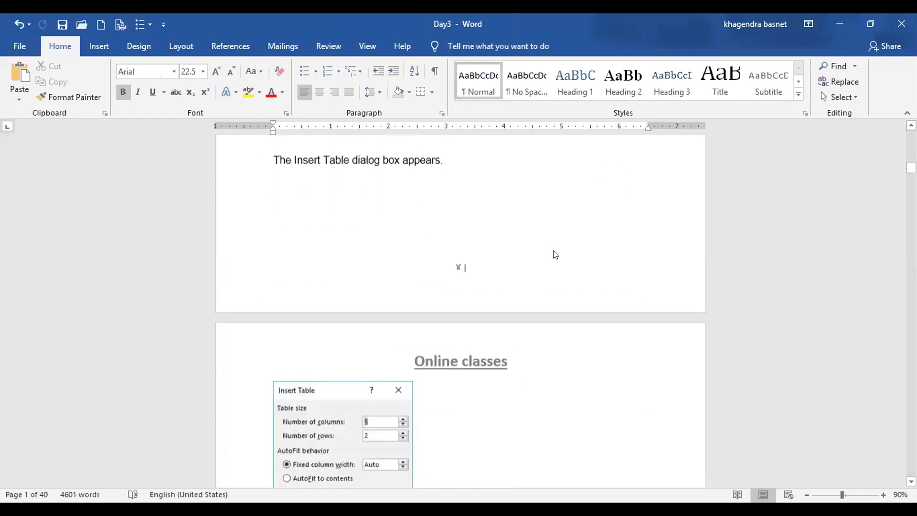
pyautogui.scroll(-20, 559, 248)
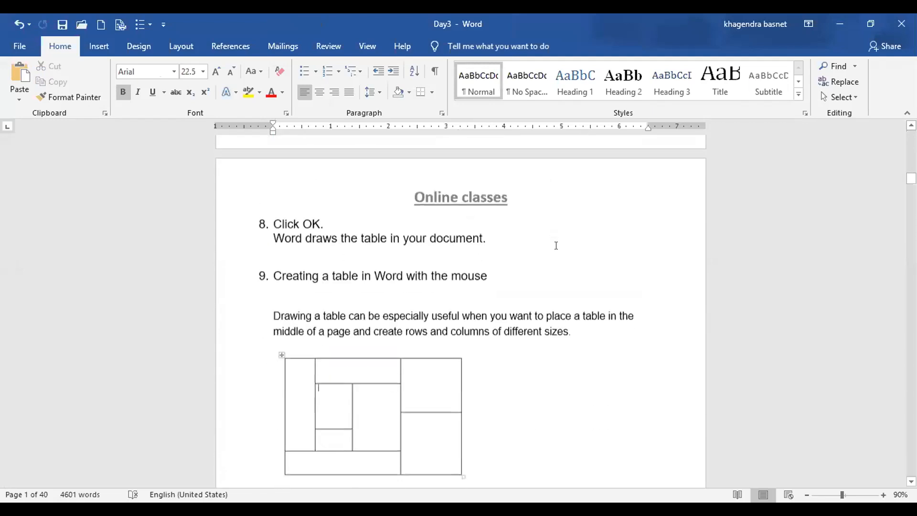
pyautogui.scroll(3, 556, 245)
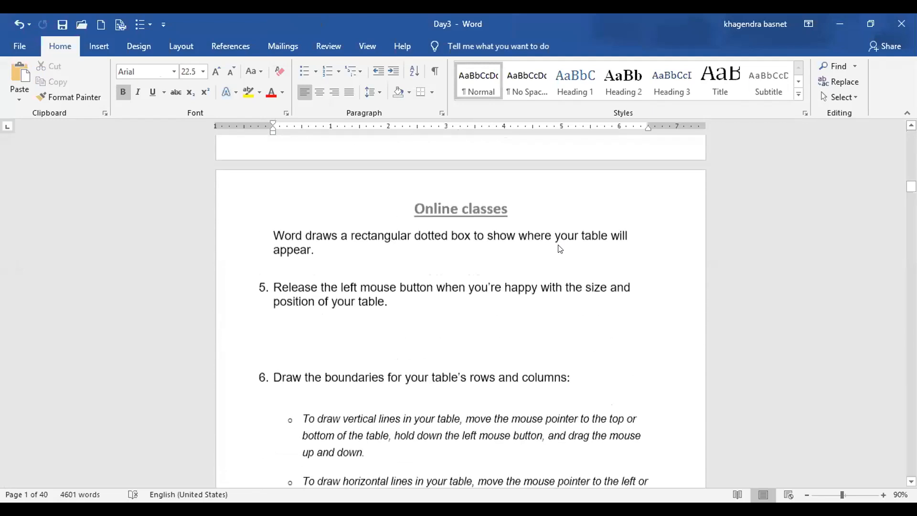
pyautogui.scroll(15, 559, 247)
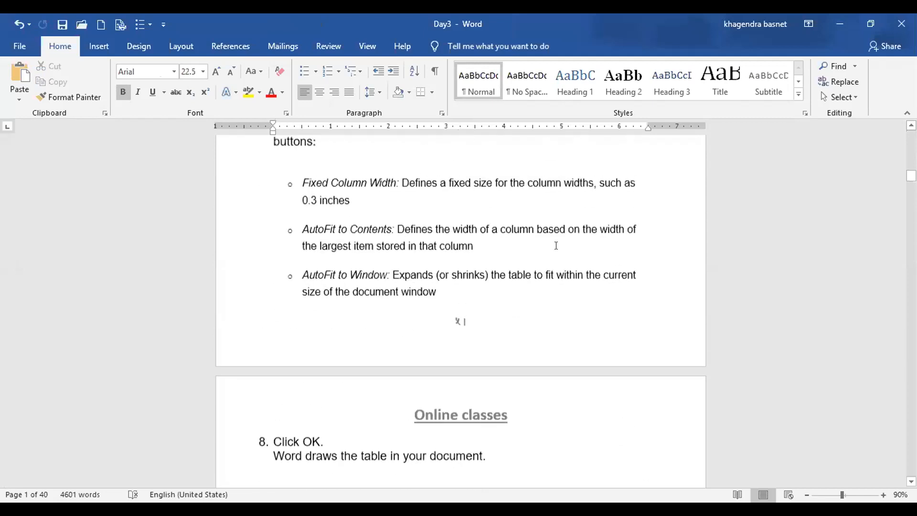
pyautogui.scroll(15, 555, 246)
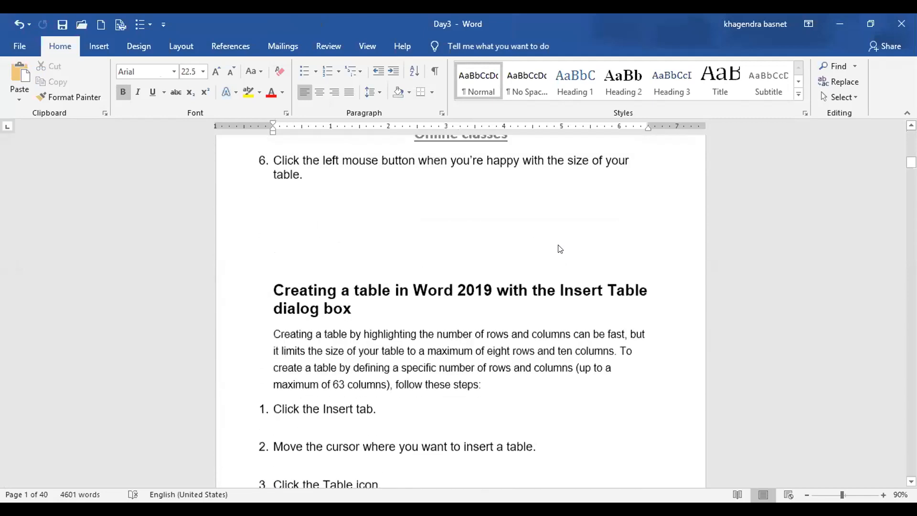
pyautogui.scroll(15, 556, 245)
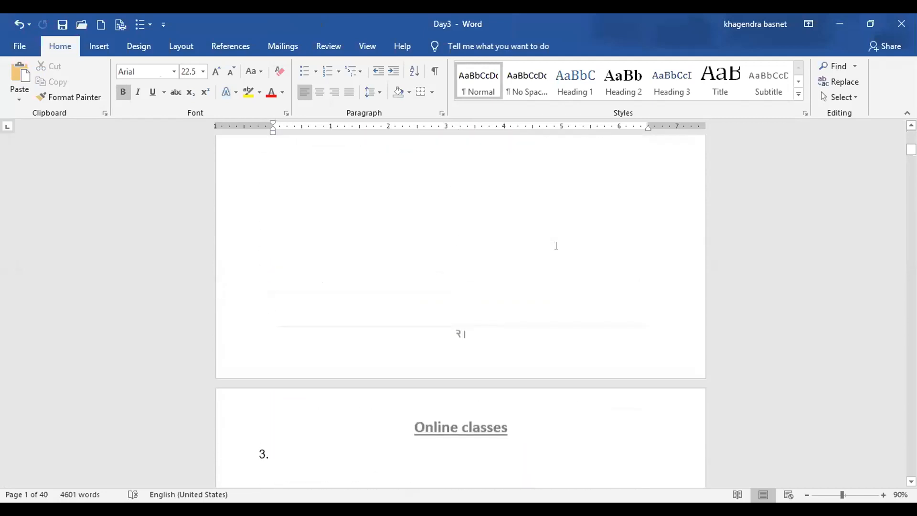
pyautogui.scroll(15, 556, 246)
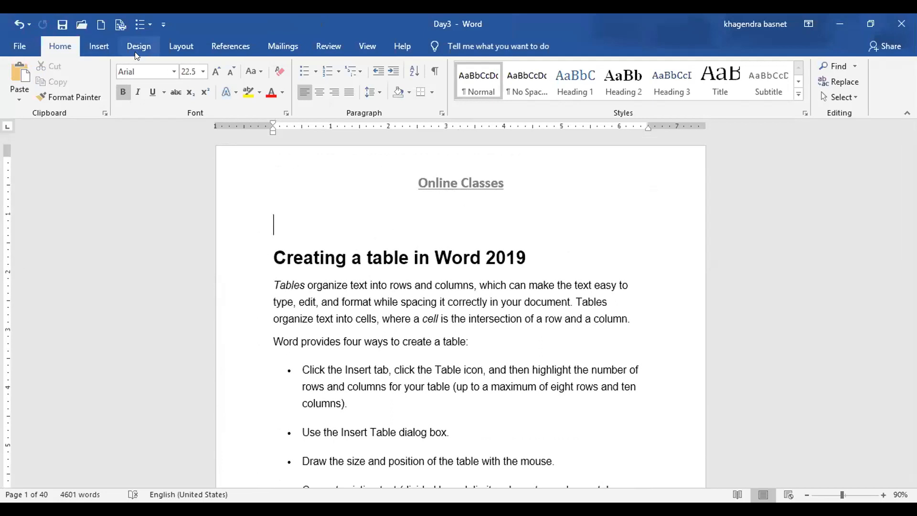
# Insert a Next Page section break before the "Creating a table in Word 2019" heading on the first page
pyautogui.click(186, 43)
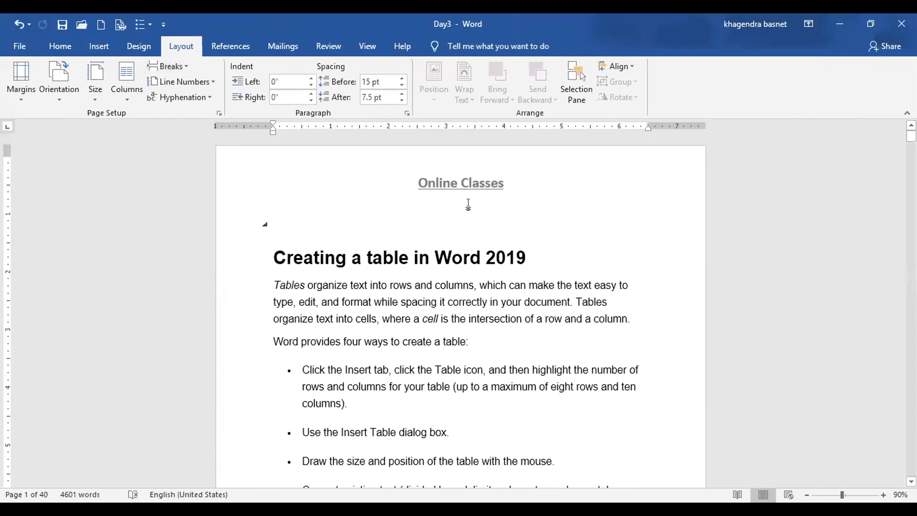
pyautogui.click(186, 67)
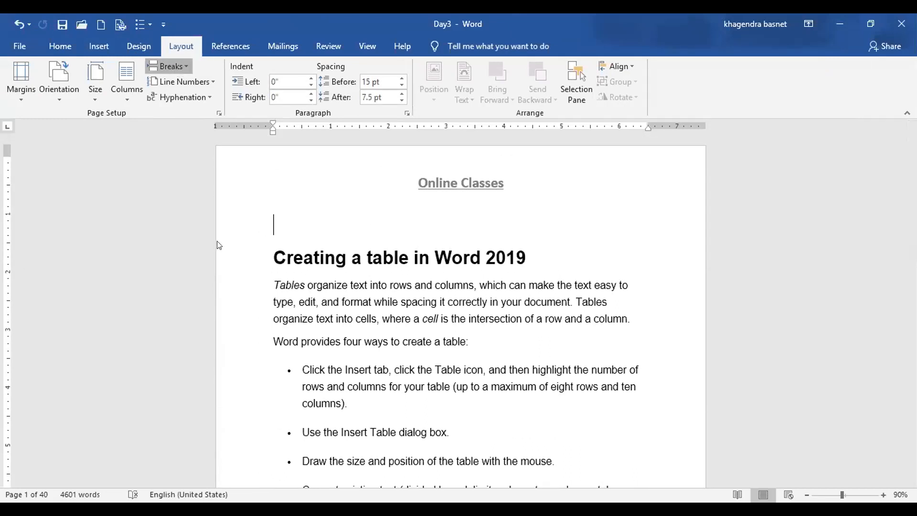
pyautogui.click(218, 240)
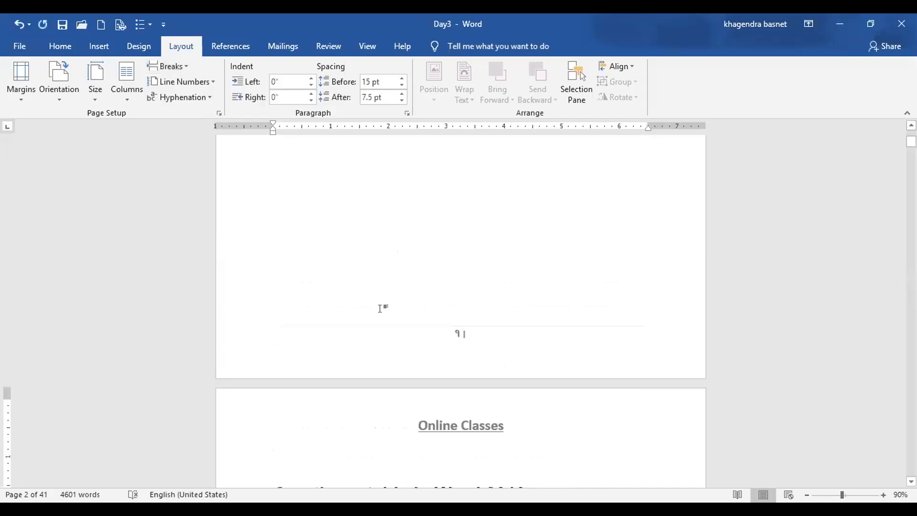
pyautogui.scroll(-3, 483, 366)
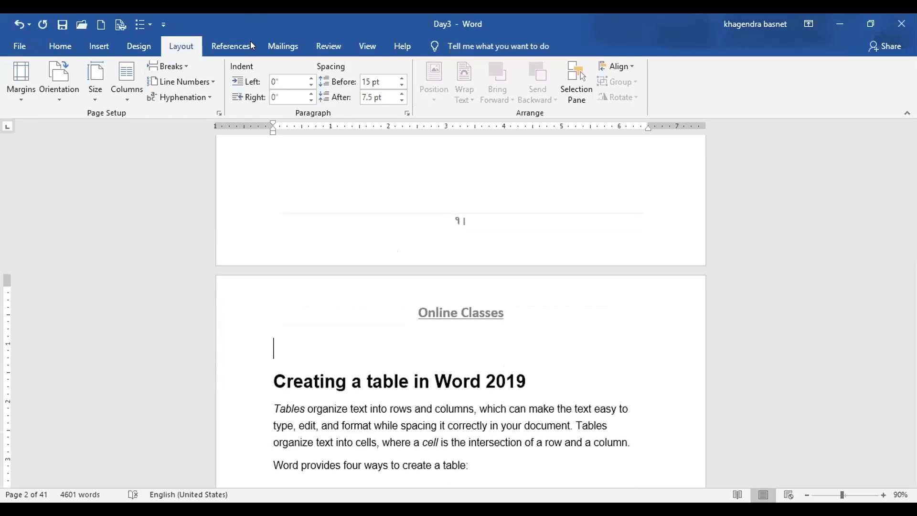
pyautogui.click(98, 45)
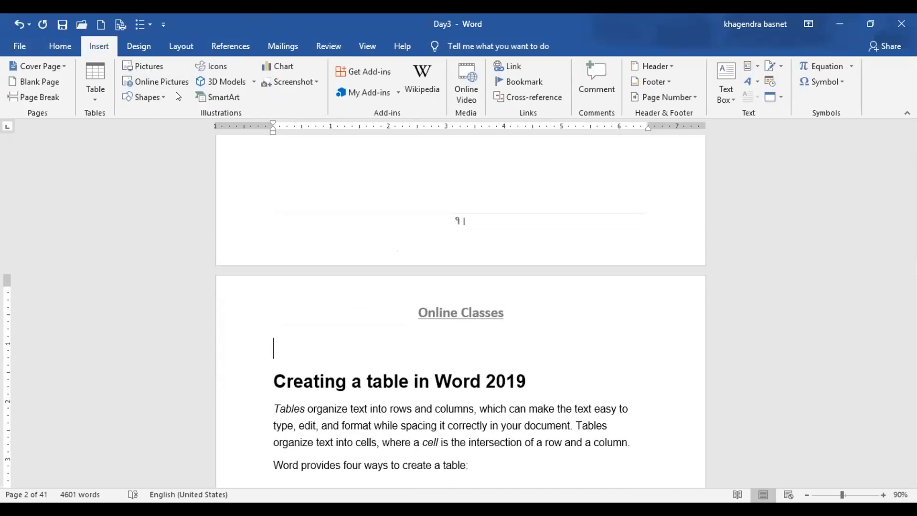
pyautogui.click(168, 41)
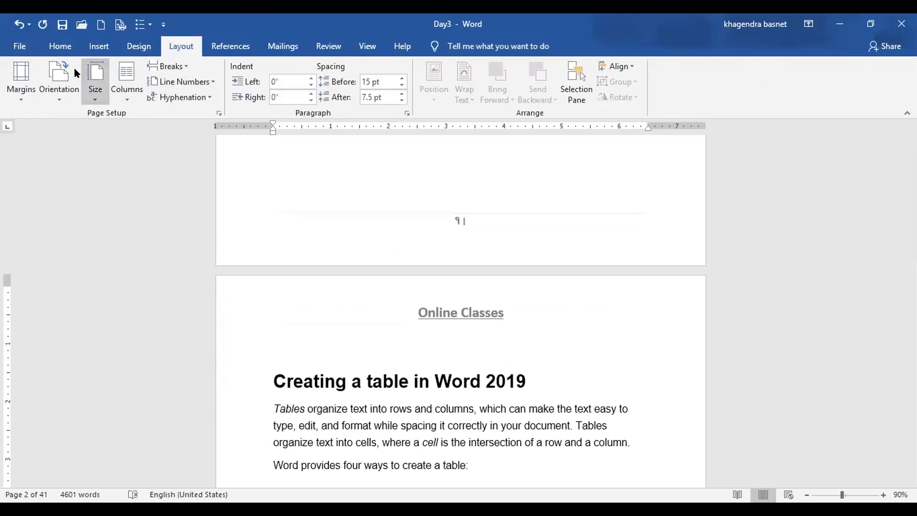
pyautogui.click(60, 39)
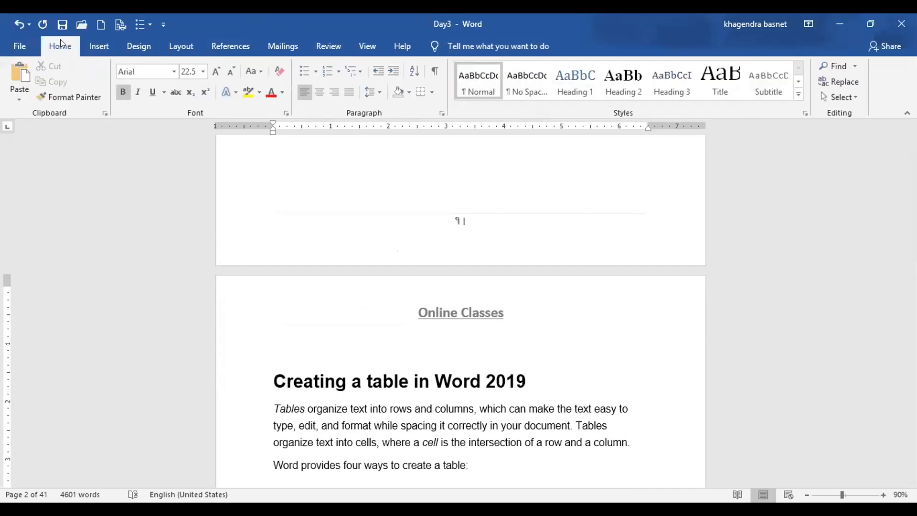
pyautogui.click(142, 44)
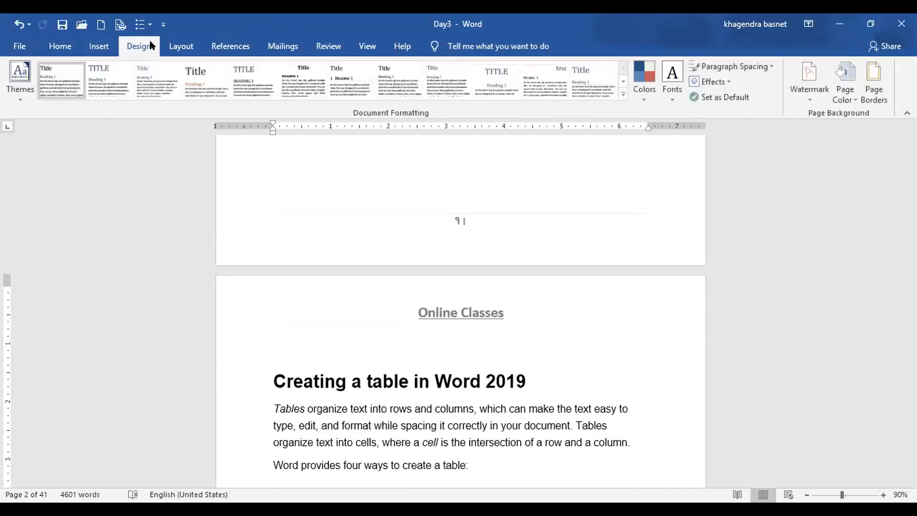
pyautogui.click(172, 41)
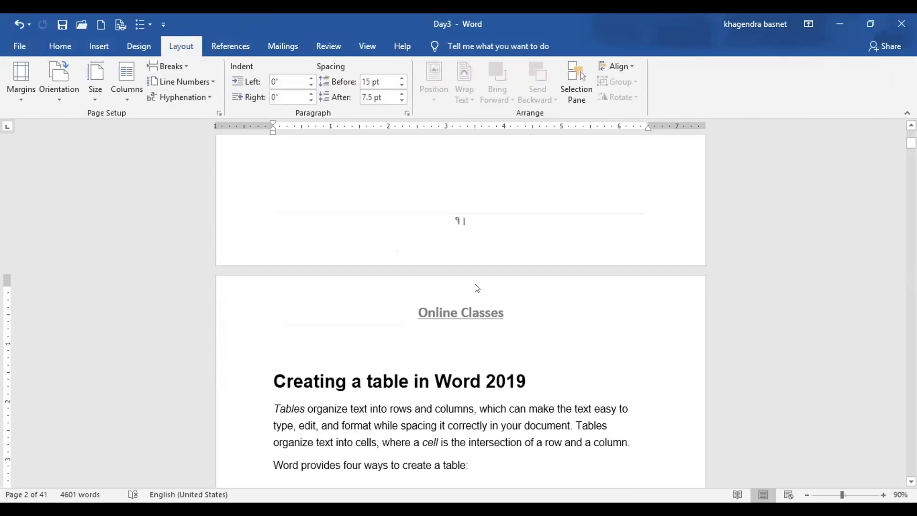
# Unlink the section 2 header from the previous section and replace its text with "New Online Classes"
pyautogui.doubleClick(431, 306)
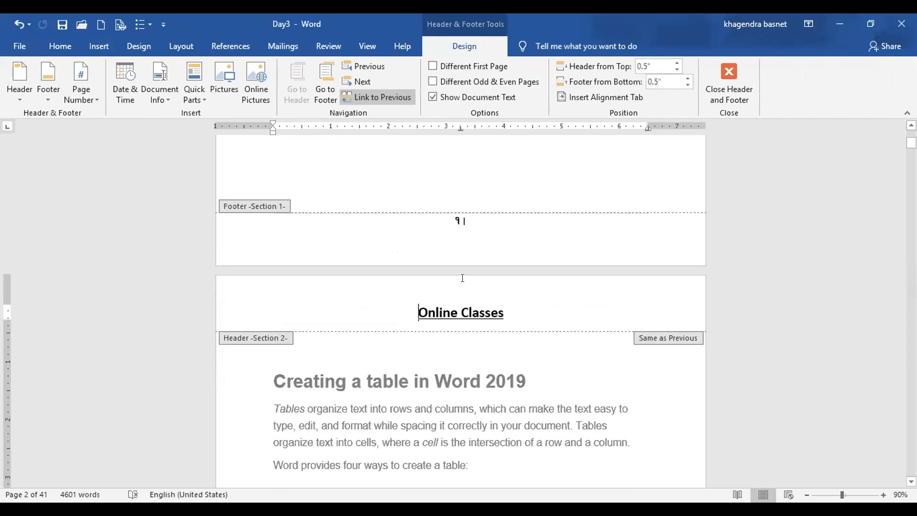
pyautogui.click(349, 95)
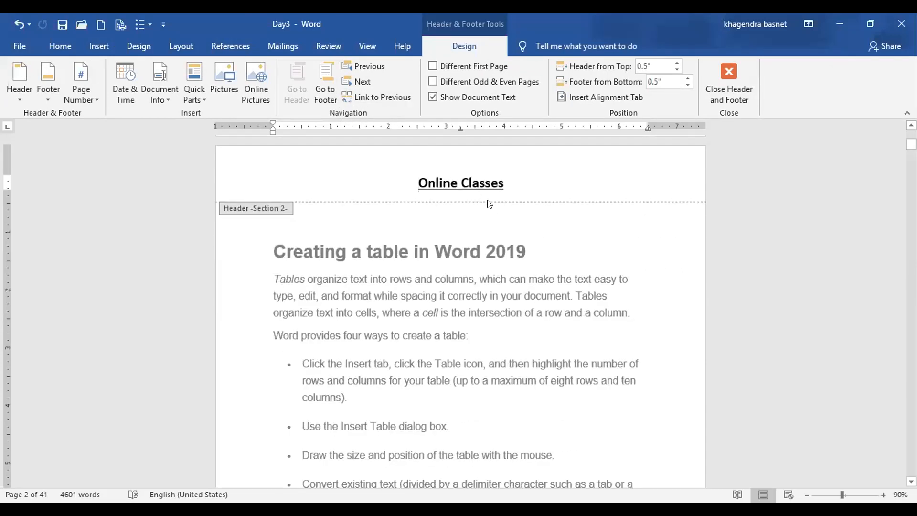
pyautogui.moveTo(514, 180); pyautogui.dragTo(414, 180)
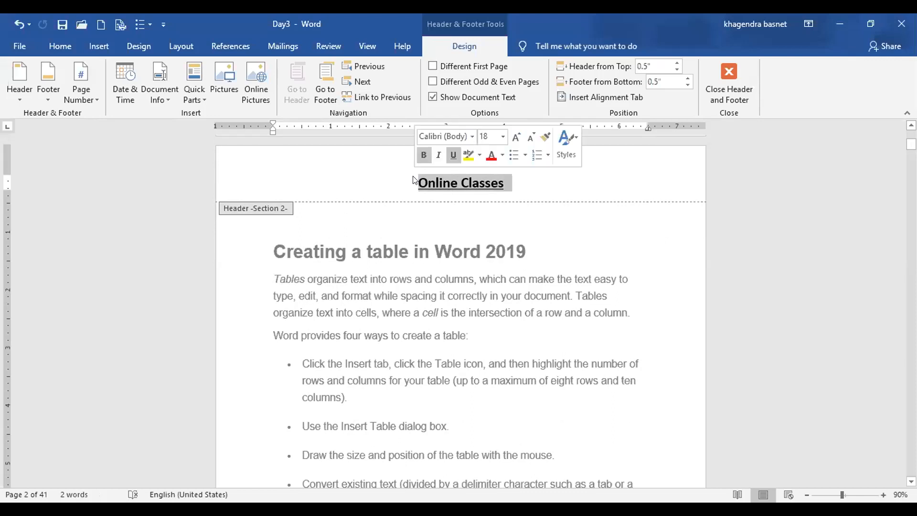
pyautogui.write('New Online')
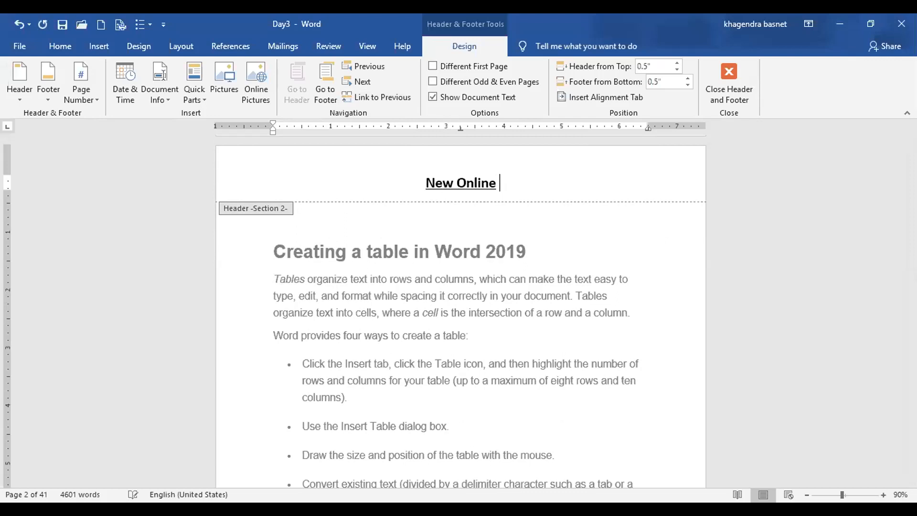
pyautogui.press('BackSpace')
pyautogui.press('BackSpace')
pyautogui.write('ne Classes')
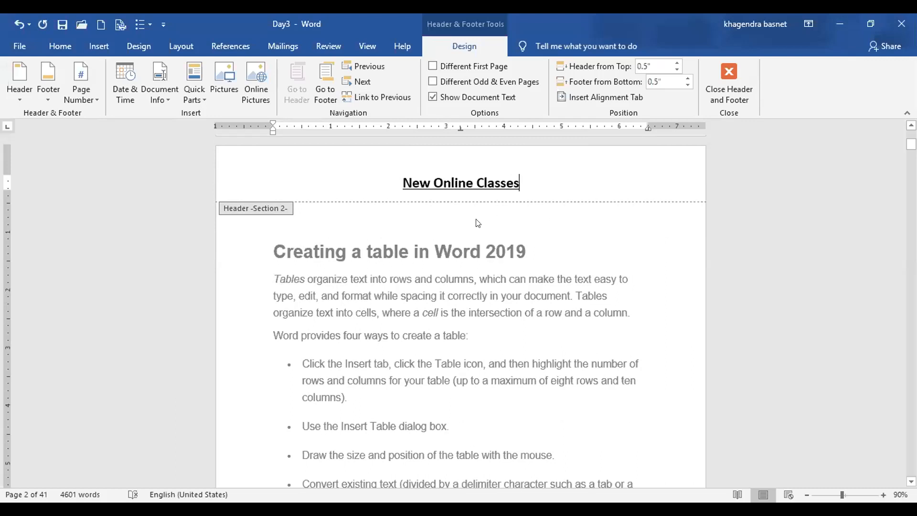
pyautogui.doubleClick(541, 218)
# Compare the header on page 1 with the section 2 header on page 2
pyautogui.scroll(6, 492, 242)
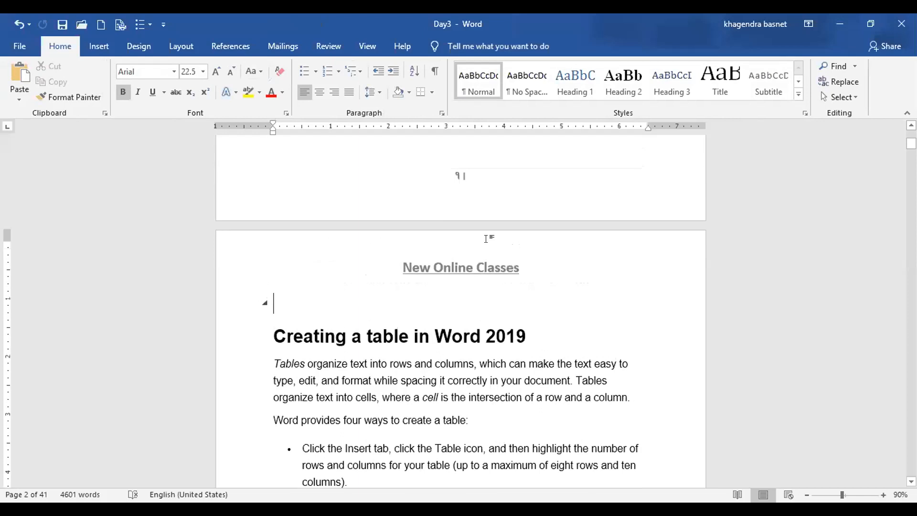
pyautogui.scroll(-6, 487, 244)
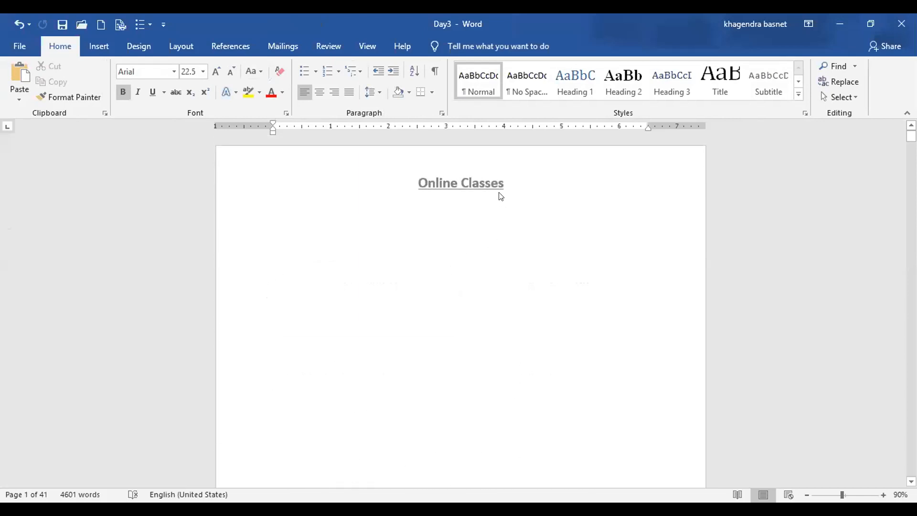
pyautogui.scroll(-10, 499, 205)
pyautogui.click(521, 224)
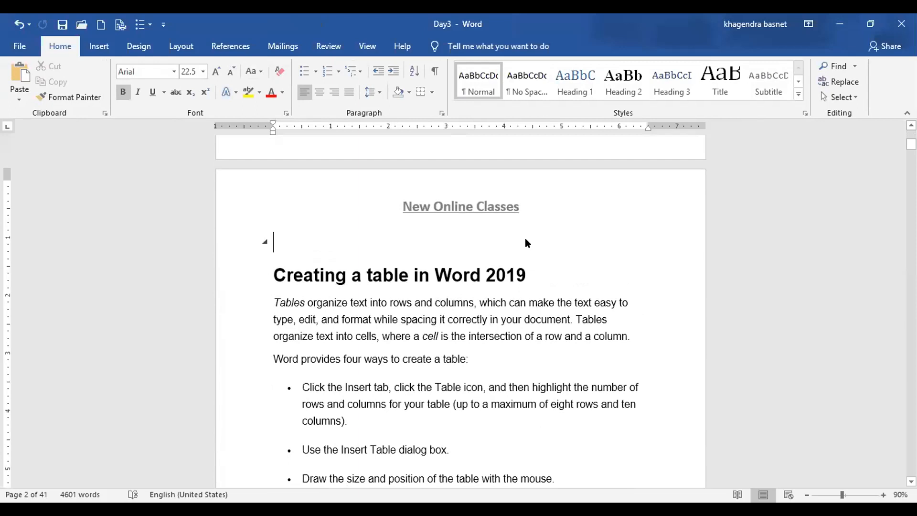
pyautogui.scroll(10, 526, 243)
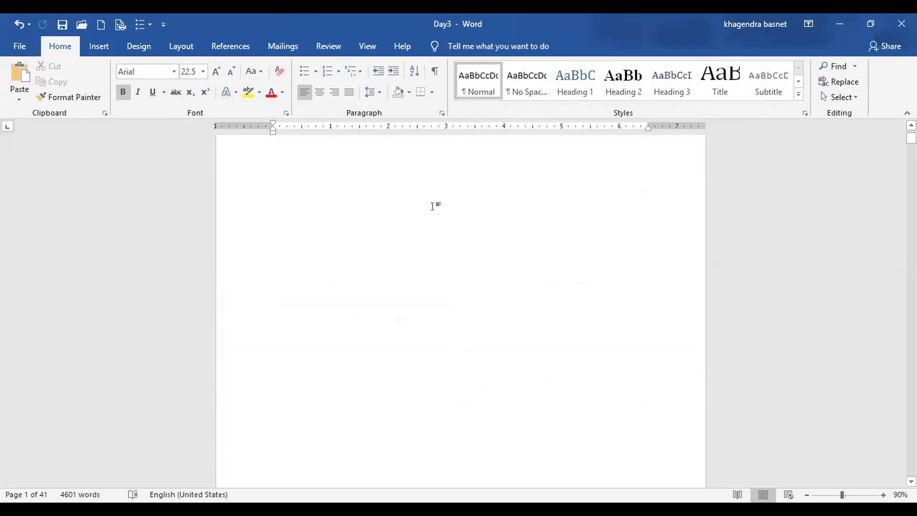
pyautogui.scroll(-5, 432, 206)
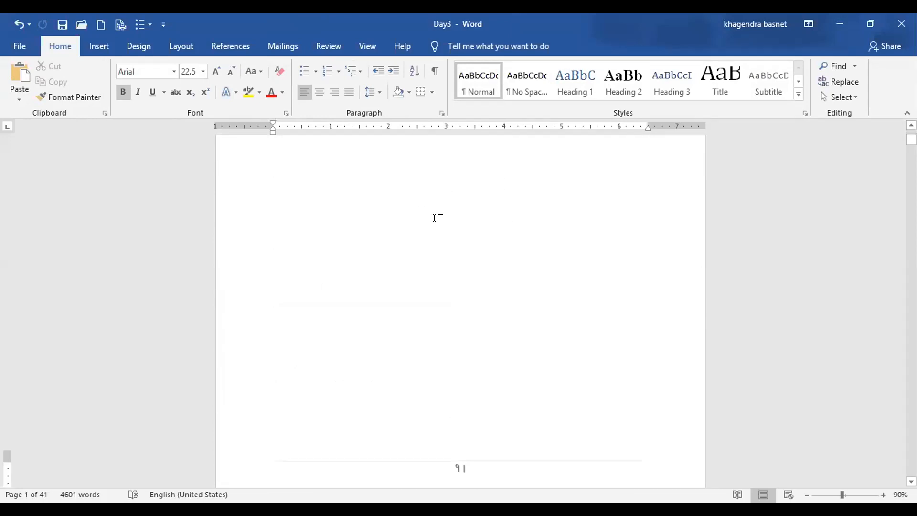
pyautogui.scroll(-5, 436, 215)
pyautogui.scroll(-4, 434, 279)
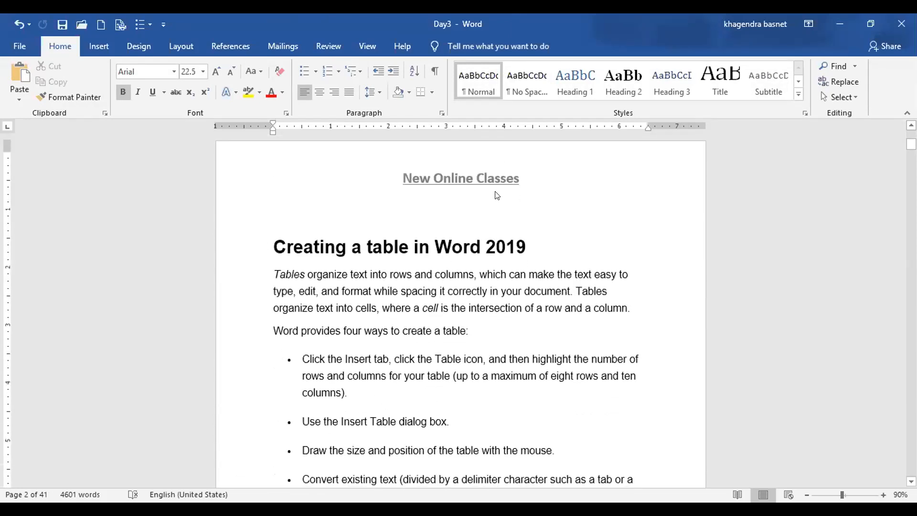
# Unlink the section 3 header on page 3 from the previous section and change its text to "New Online Classes-1"
pyautogui.scroll(-10, 494, 201)
pyautogui.scroll(-7, 486, 236)
pyautogui.scroll(2, 482, 238)
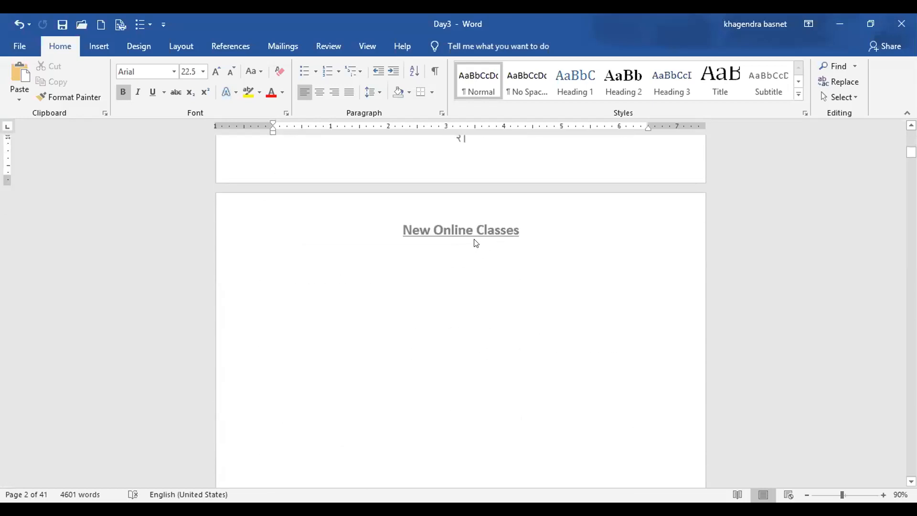
pyautogui.doubleClick(478, 232)
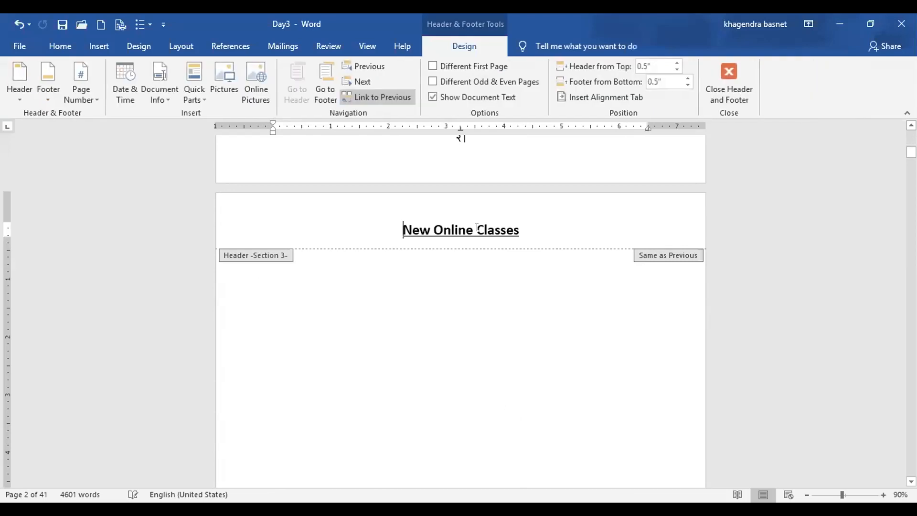
pyautogui.click(360, 97)
pyautogui.scroll(-1, 477, 161)
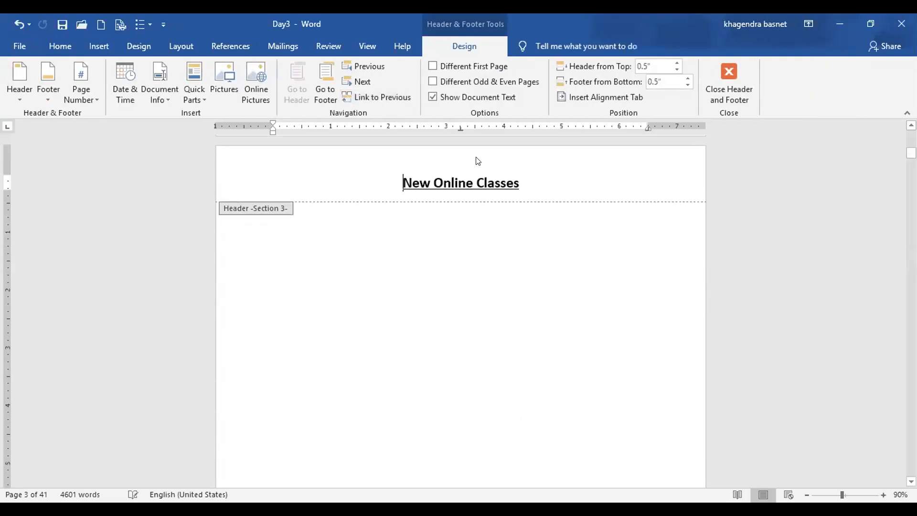
pyautogui.click(524, 182)
pyautogui.write('-1')
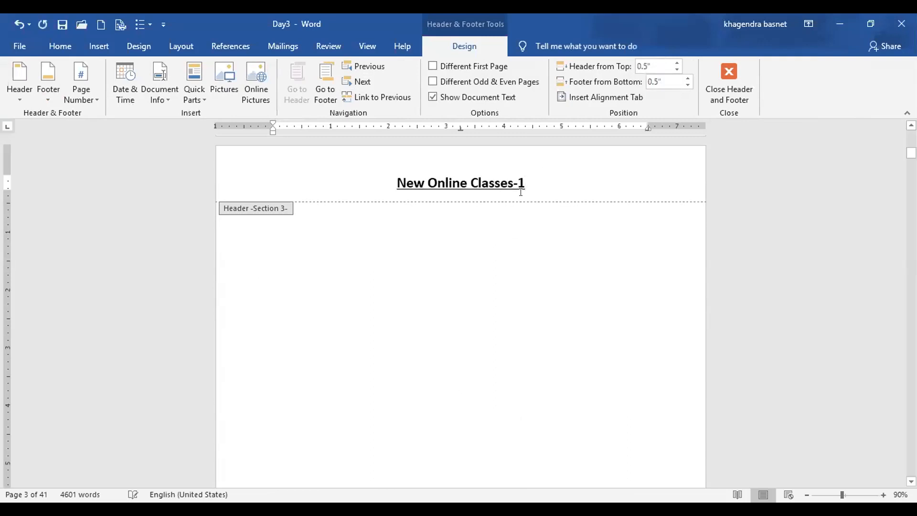
pyautogui.doubleClick(497, 226)
pyautogui.scroll(6, 485, 264)
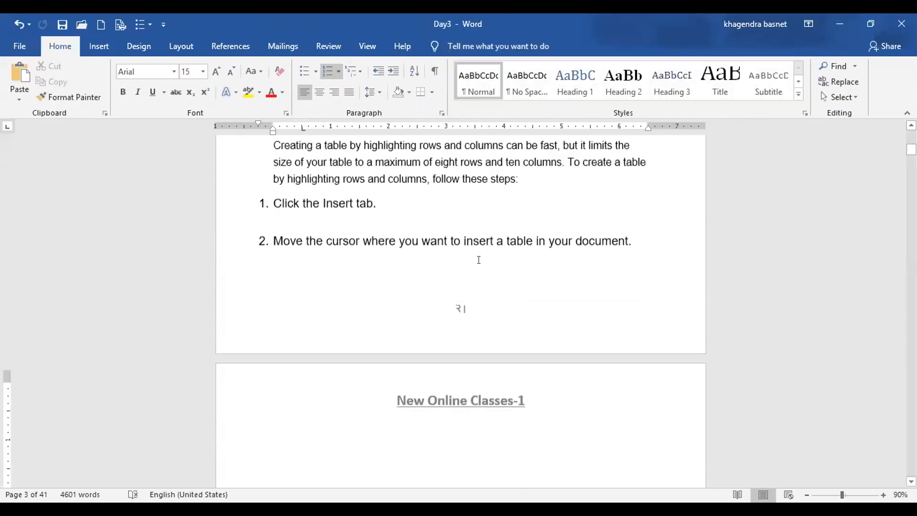
# Compare the header text on pages 1, 2 and 3 of the document
pyautogui.scroll(10, 478, 260)
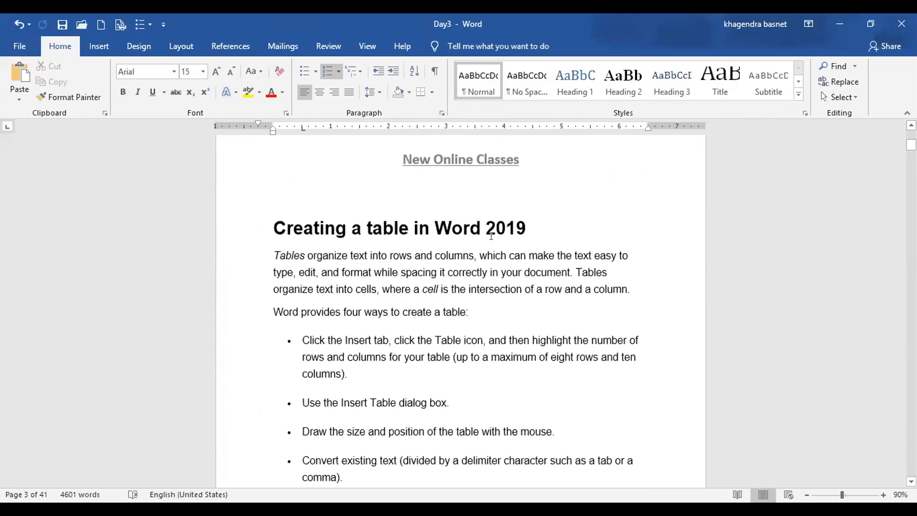
pyautogui.scroll(10, 506, 224)
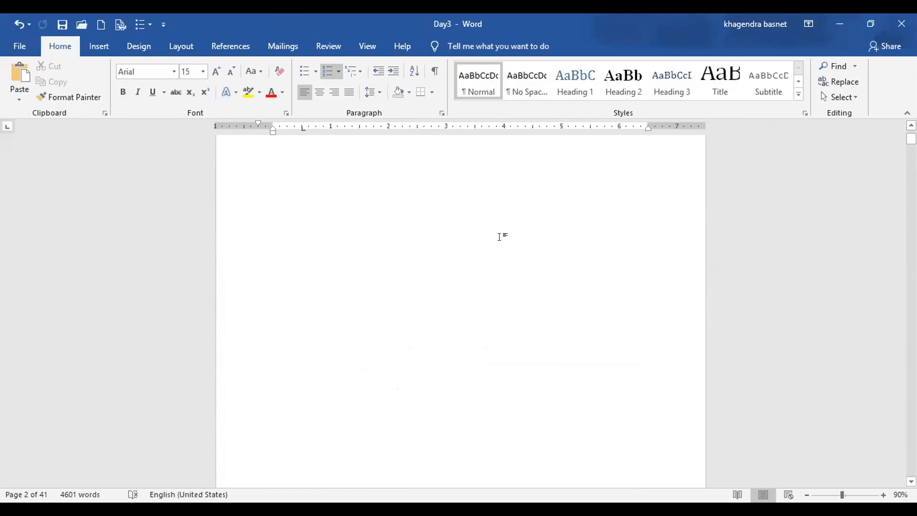
pyautogui.scroll(-10, 500, 243)
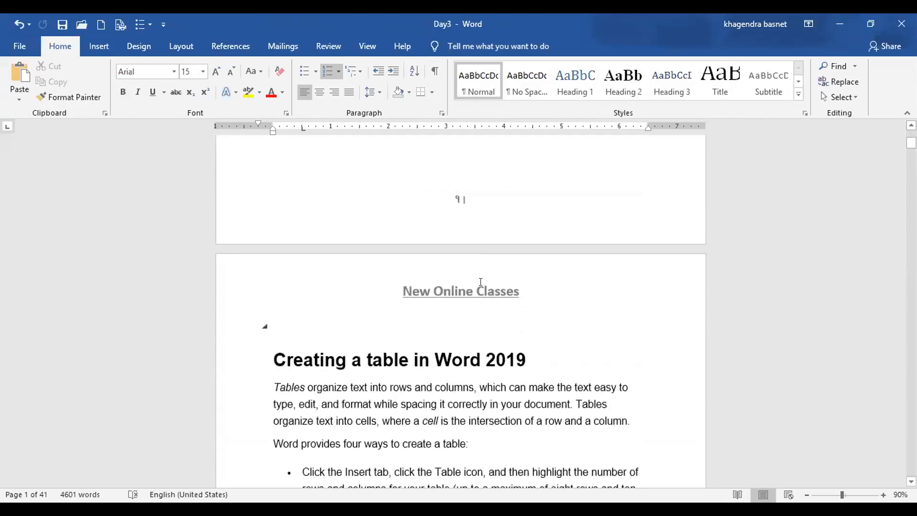
pyautogui.scroll(-8, 521, 224)
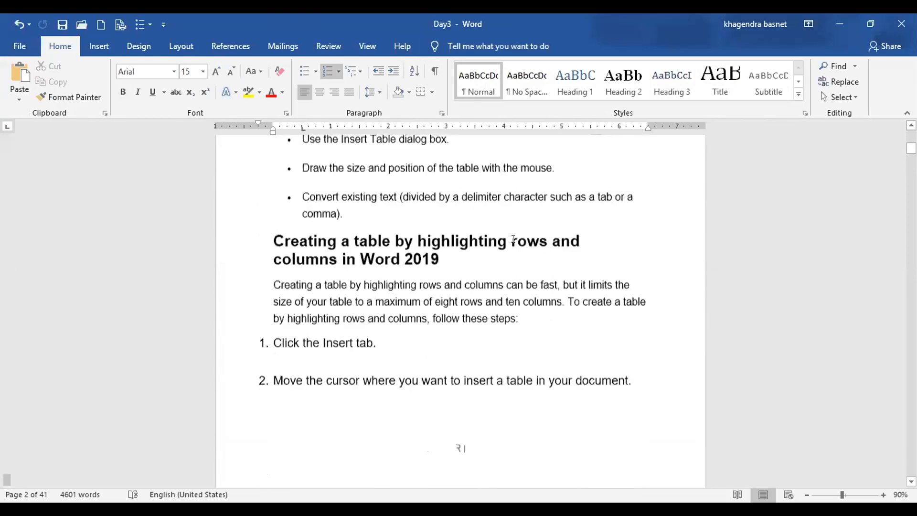
pyautogui.scroll(-4, 506, 252)
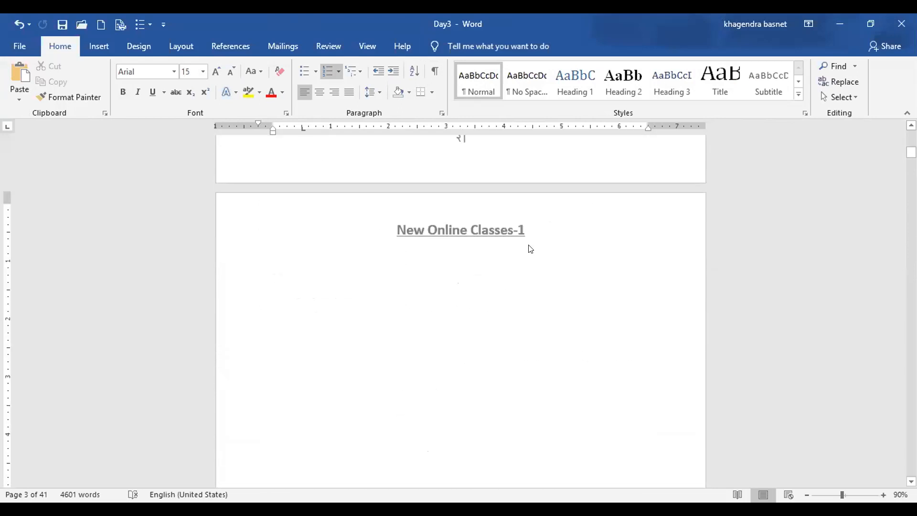
pyautogui.scroll(1, 530, 251)
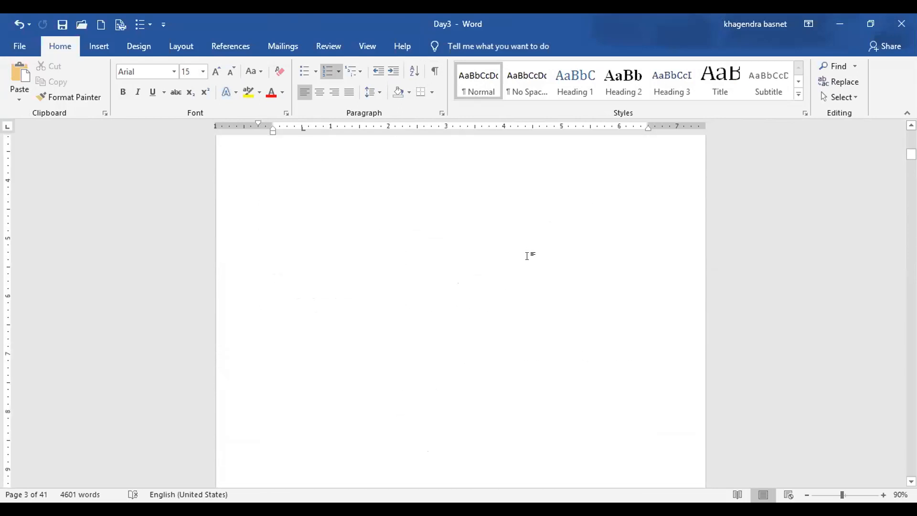
pyautogui.scroll(15, 519, 258)
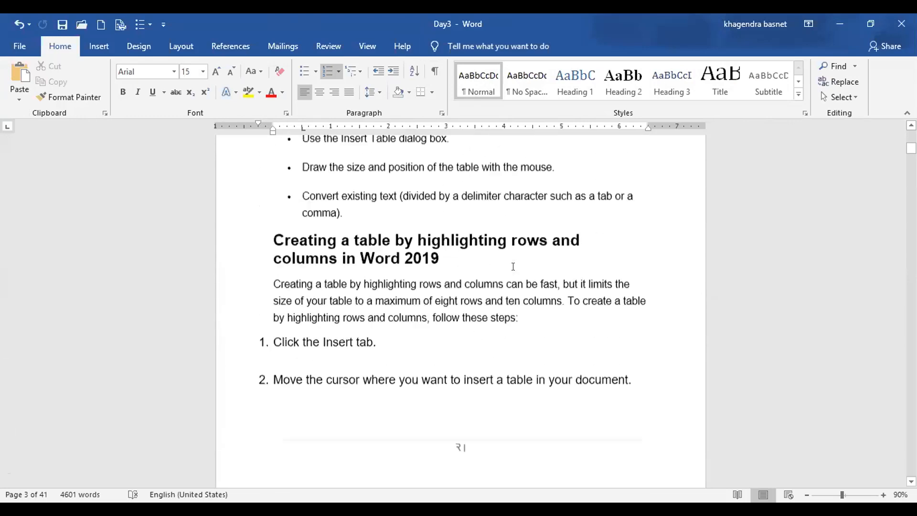
pyautogui.scroll(6, 513, 266)
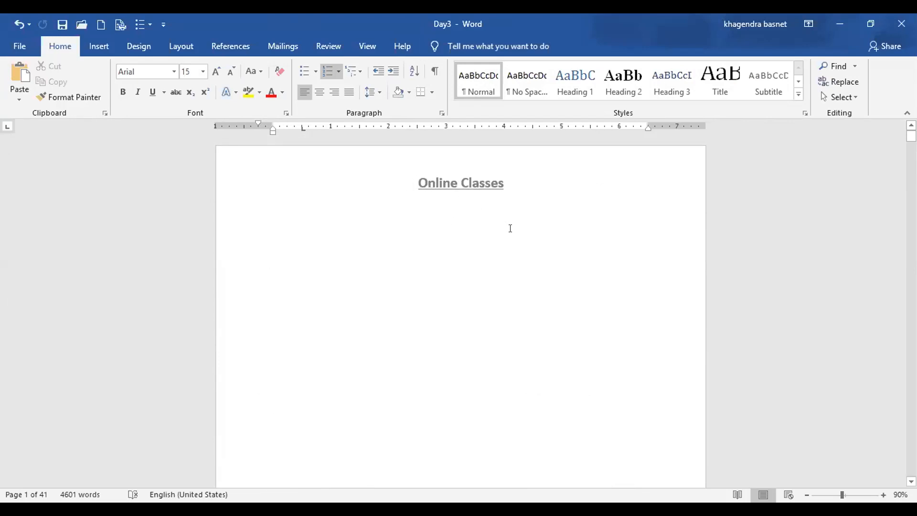
# Undo the last text change in the section 3 header and place the cursor in the body of page 1
pyautogui.hotkey('ctrl', 'z')
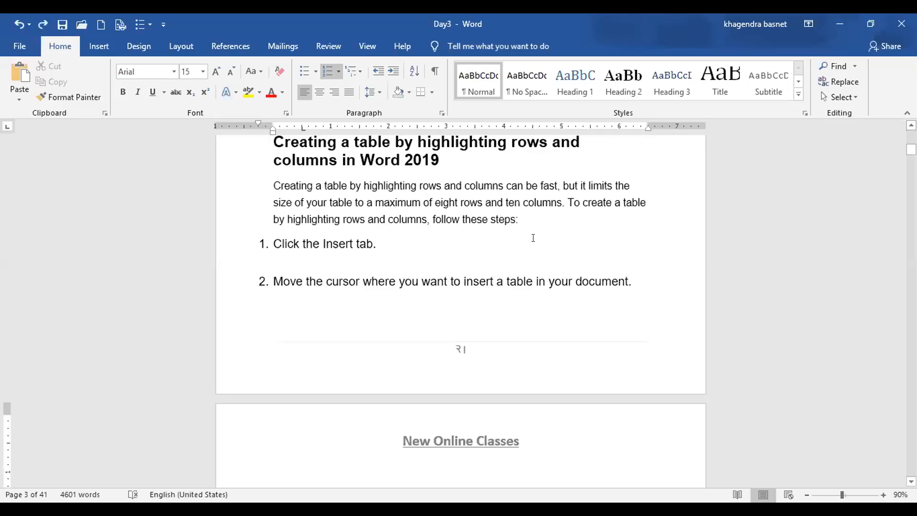
pyautogui.click(620, 245)
pyautogui.scroll(2, 619, 248)
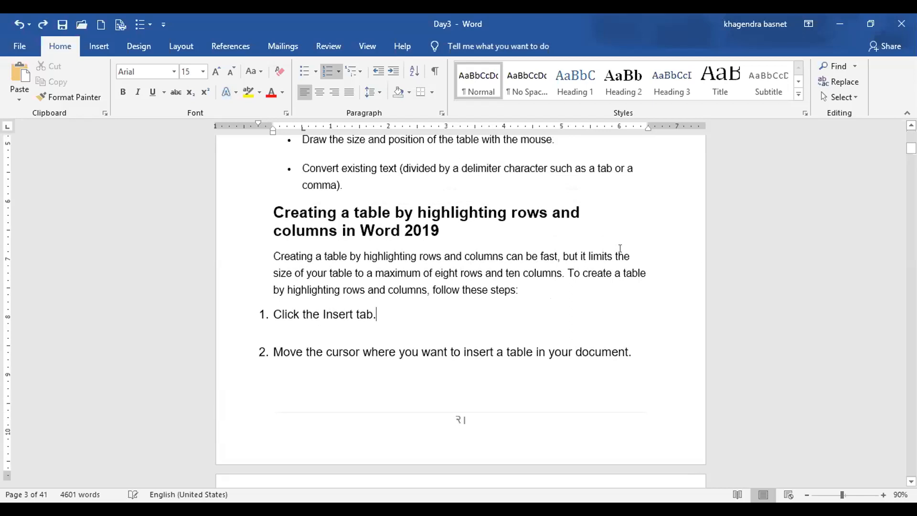
pyautogui.scroll(8, 545, 251)
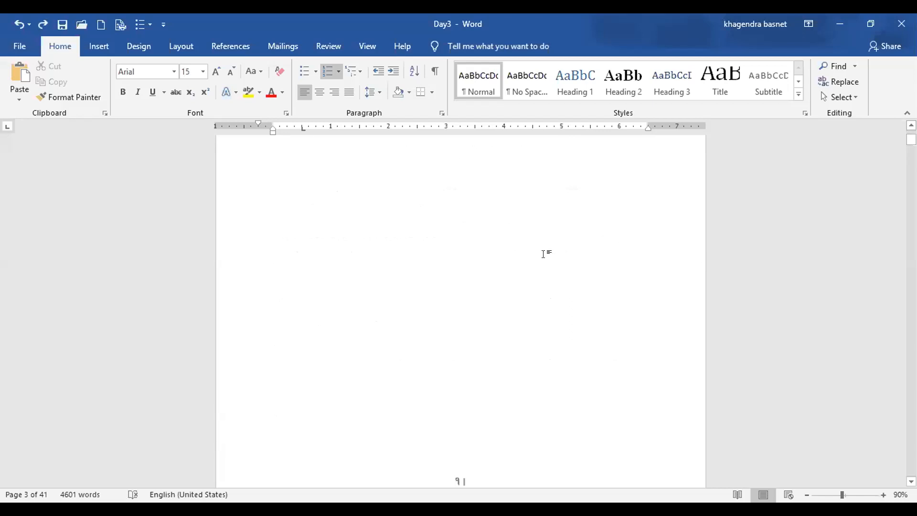
pyautogui.click(277, 245)
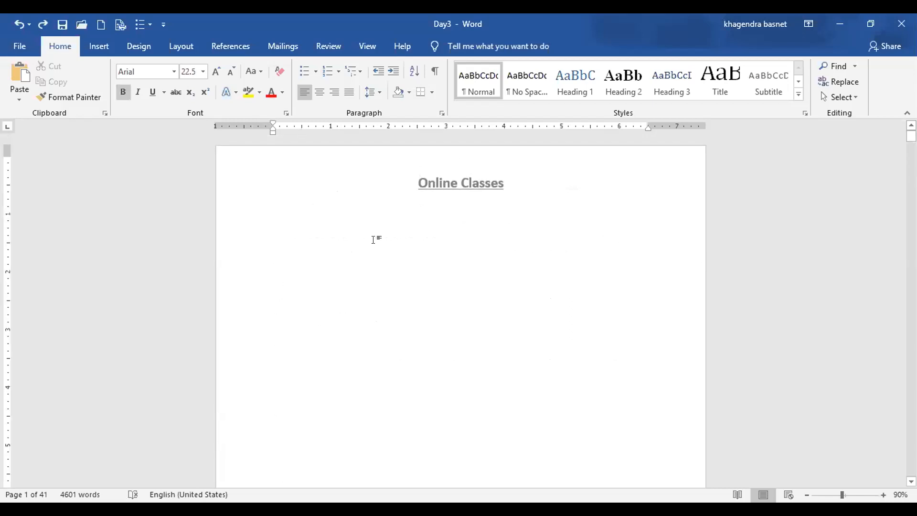
# Remove the "Online Classes" header from section 1 on page 1
pyautogui.scroll(-4, 439, 342)
pyautogui.scroll(-3, 432, 401)
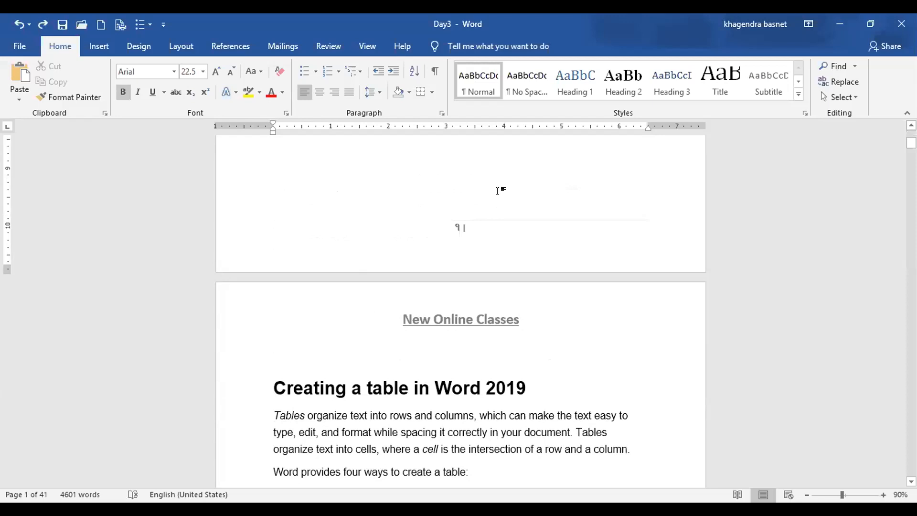
pyautogui.click(467, 238)
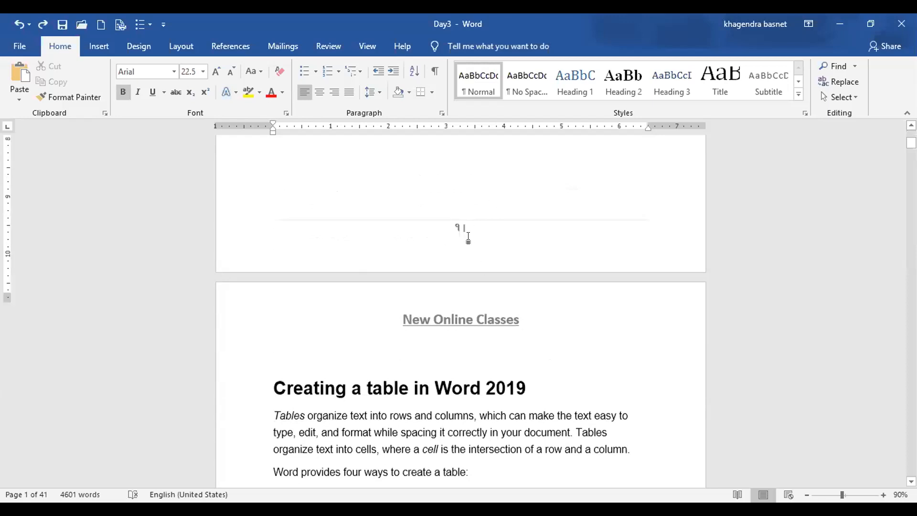
pyautogui.scroll(1, 468, 237)
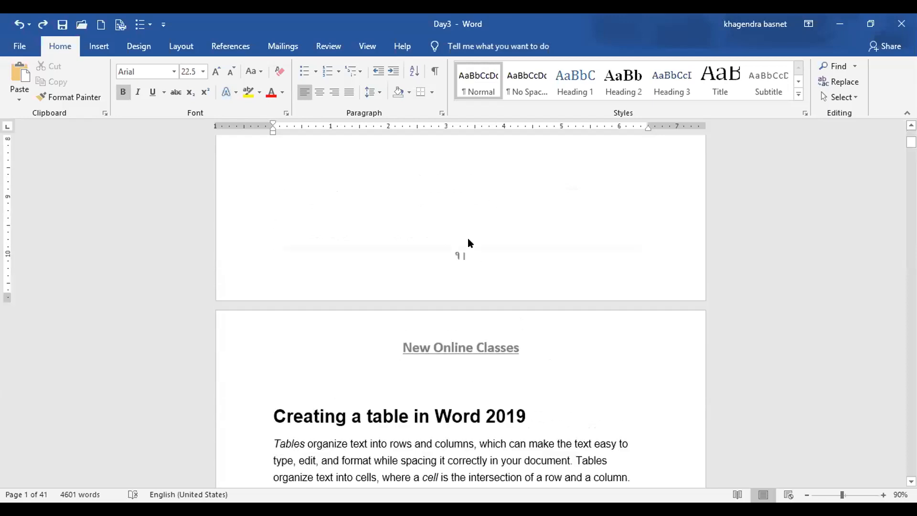
pyautogui.click(817, 84)
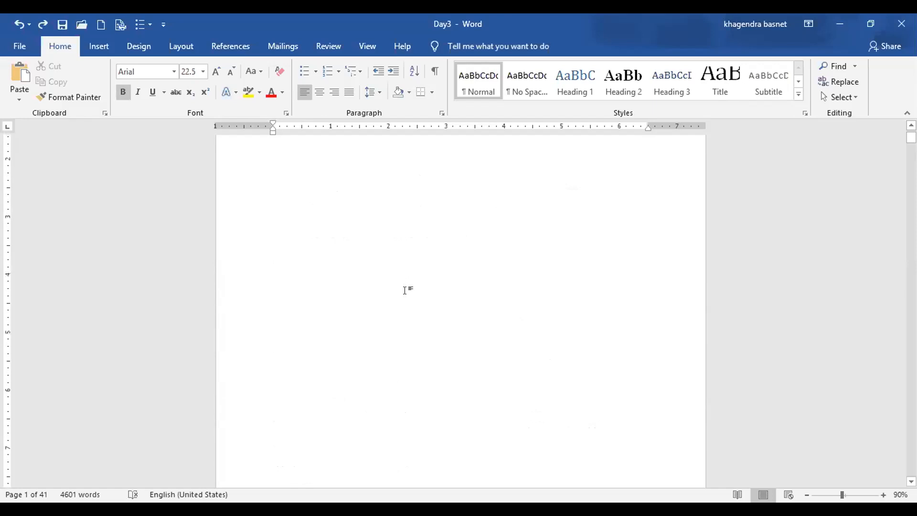
pyautogui.scroll(3, 408, 291)
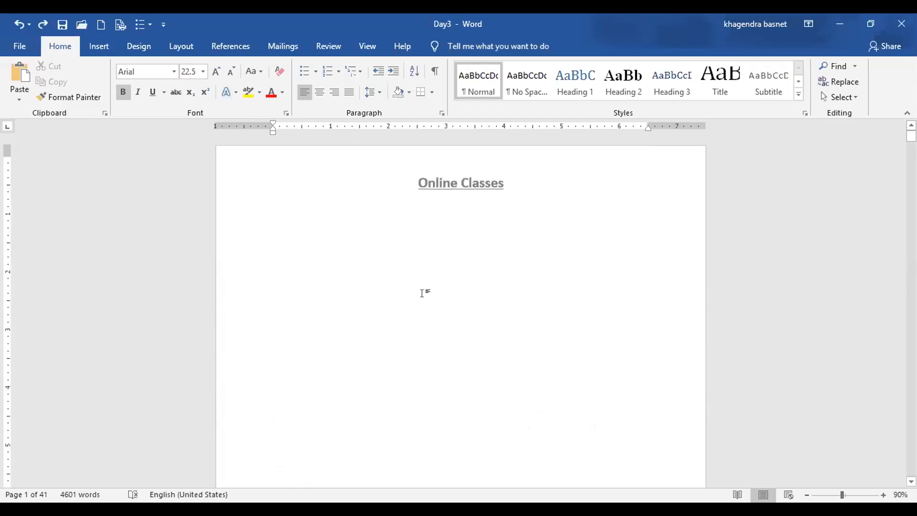
pyautogui.doubleClick(474, 182)
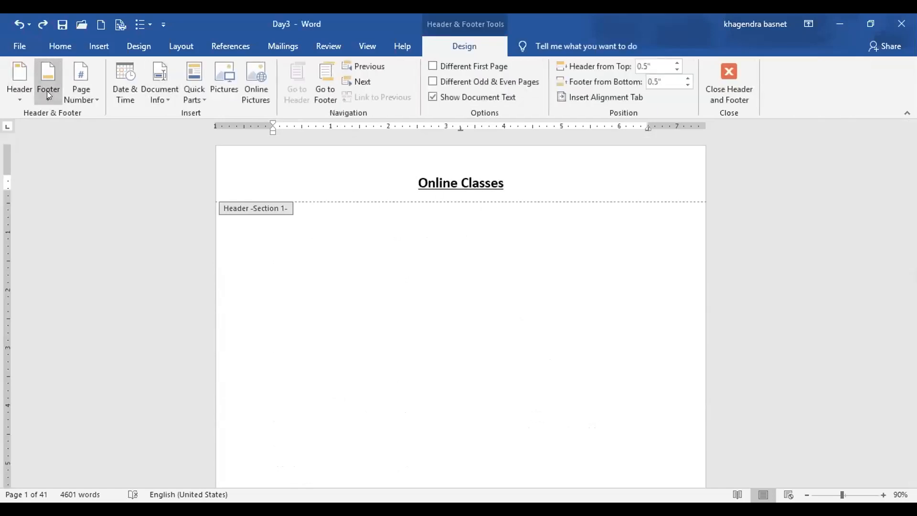
pyautogui.click(24, 99)
pyautogui.click(47, 436)
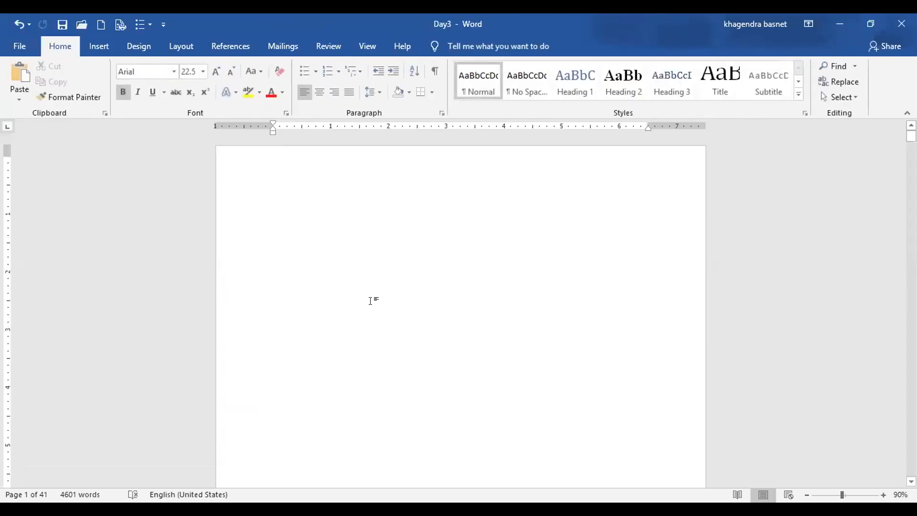
# Remove the "New Online Classes" header from section 2 on page 2
pyautogui.scroll(-3, 372, 300)
pyautogui.scroll(-7, 373, 299)
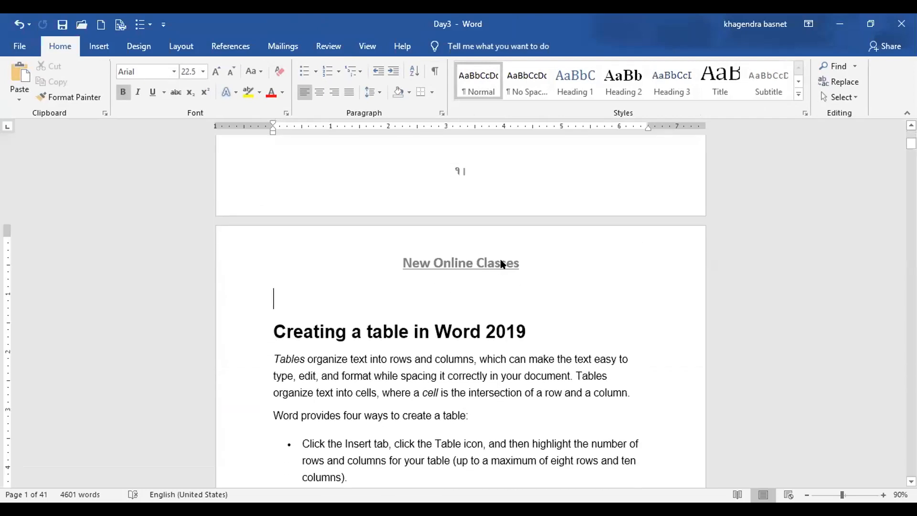
pyautogui.doubleClick(361, 268)
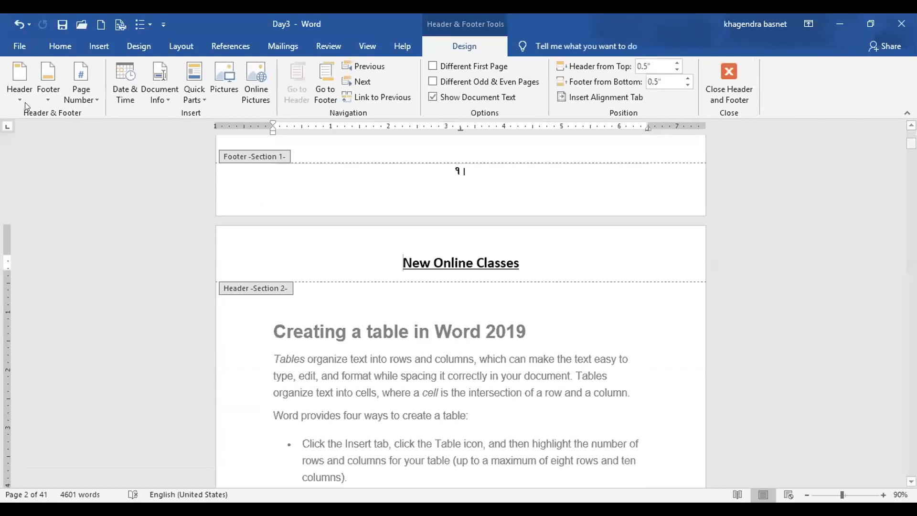
pyautogui.click(23, 92)
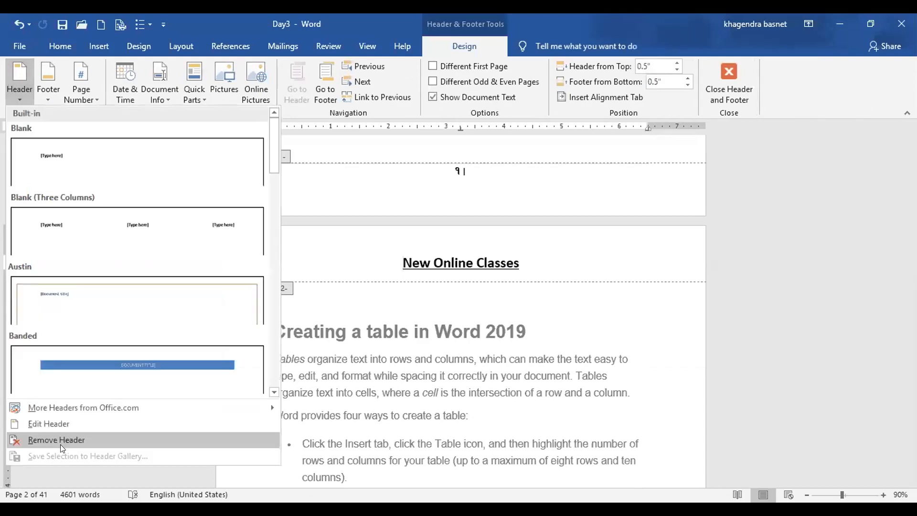
pyautogui.click(66, 438)
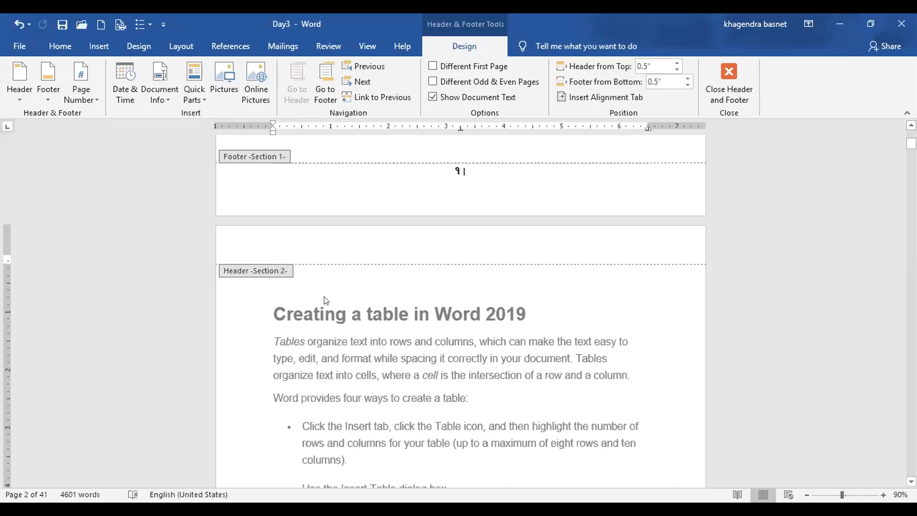
# Enter "Udayapur Online Class" centred in the empty section 1 header on page 1
pyautogui.scroll(5, 328, 291)
pyautogui.scroll(3, 333, 288)
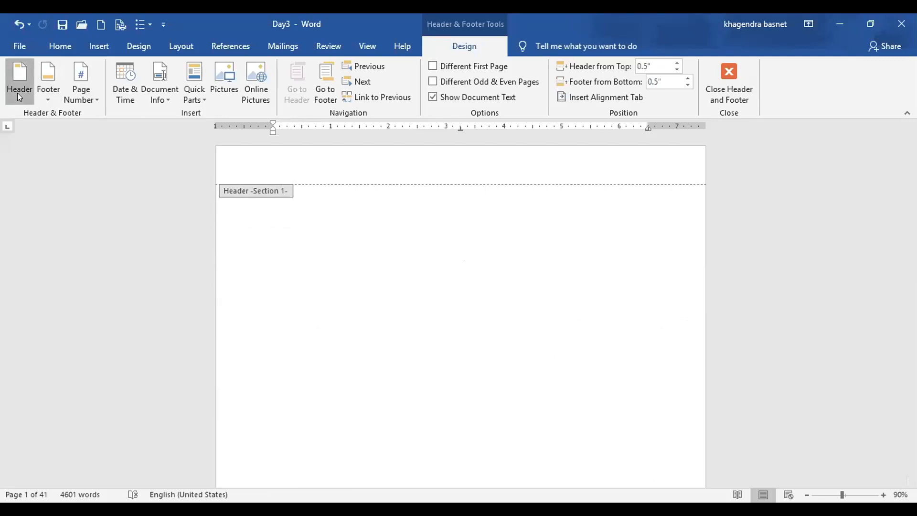
pyautogui.click(411, 173)
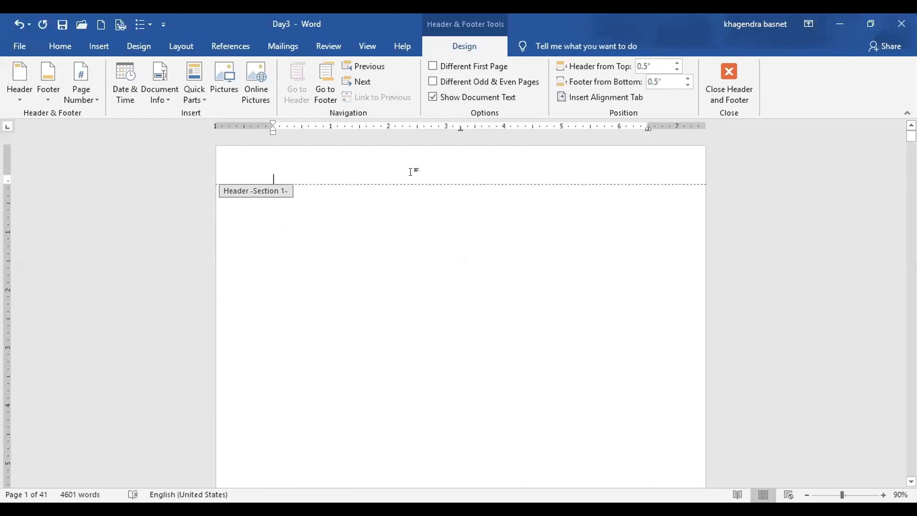
pyautogui.press('Tab')
pyautogui.write('Udayapur ')
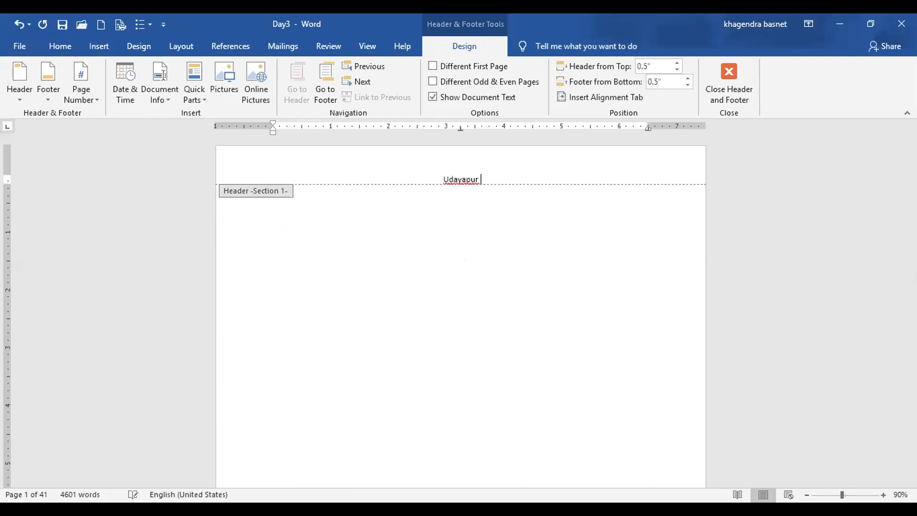
pyautogui.write('Online Class')
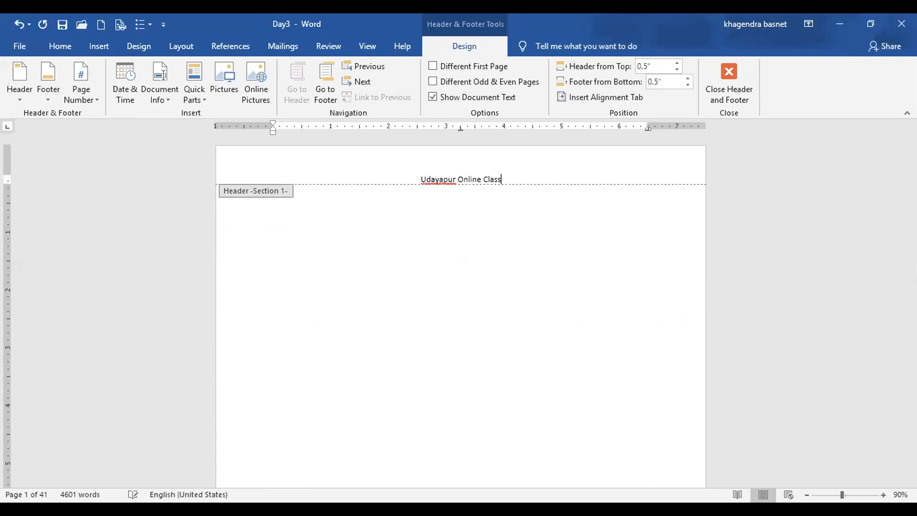
# Format the whole section 1 header text as 18 pt, bold and underlined
pyautogui.hotkey('ctrl', 'a')
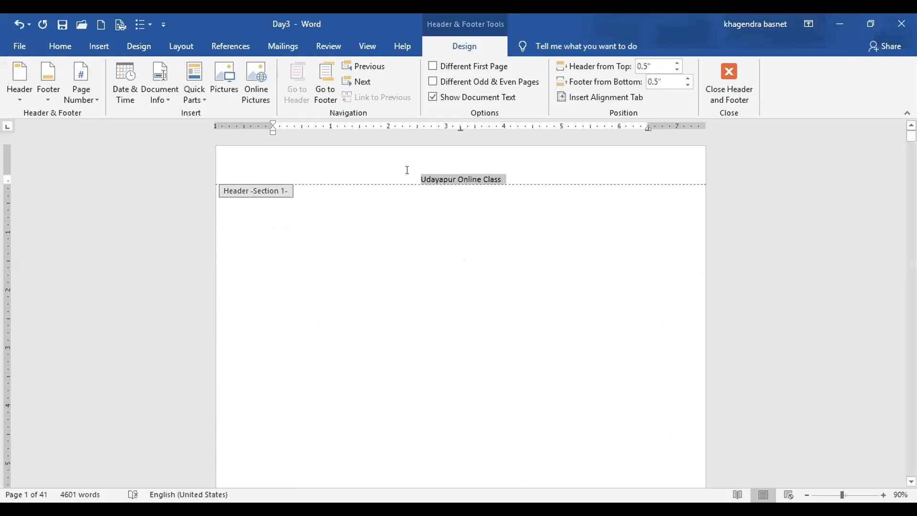
pyautogui.click(60, 46)
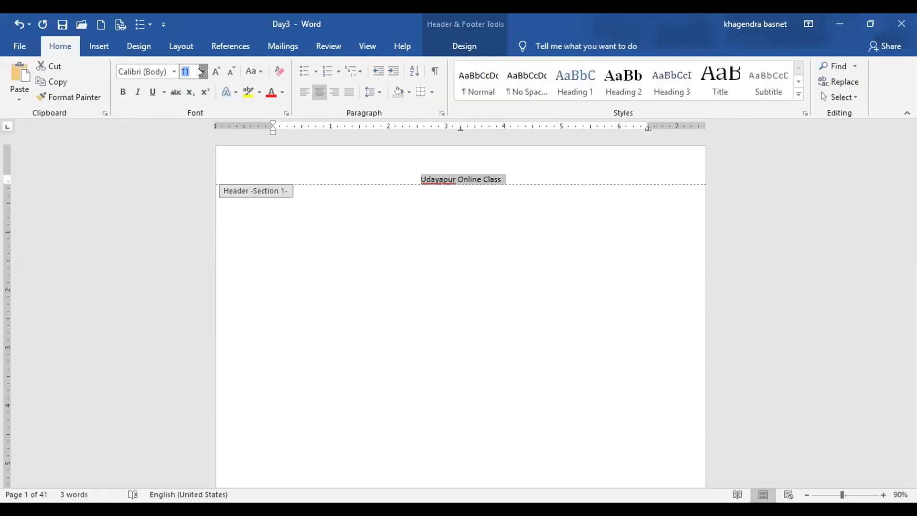
pyautogui.click(199, 70)
pyautogui.click(188, 176)
pyautogui.click(137, 93)
pyautogui.click(153, 92)
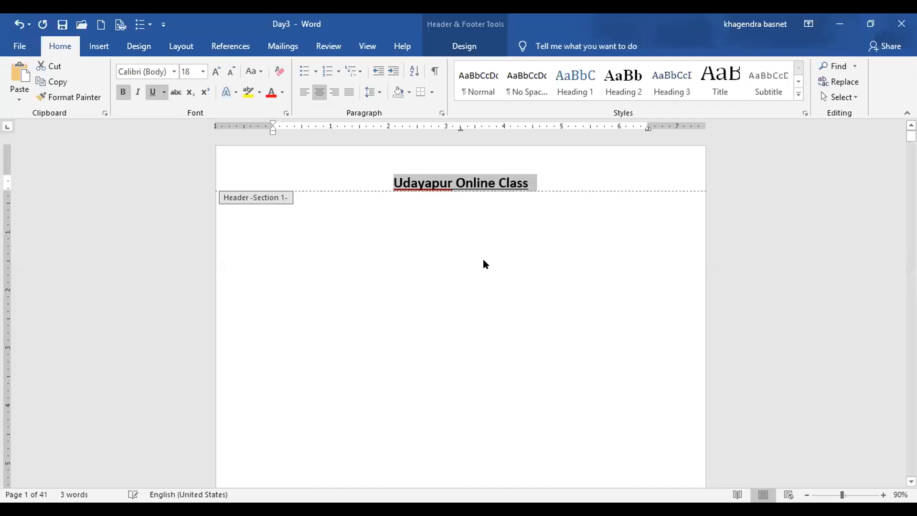
pyautogui.click(572, 180)
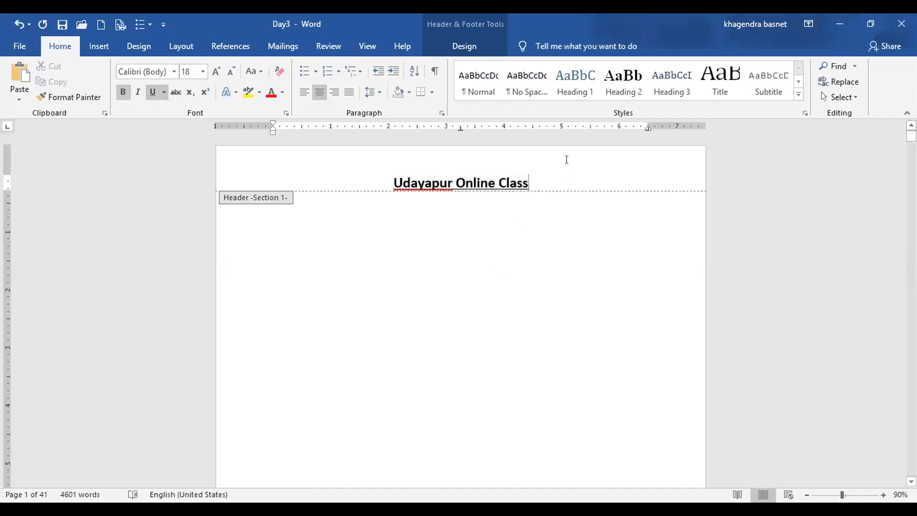
# Show the formatting marks to examine the section break on page 1, and hide them again
pyautogui.click(434, 71)
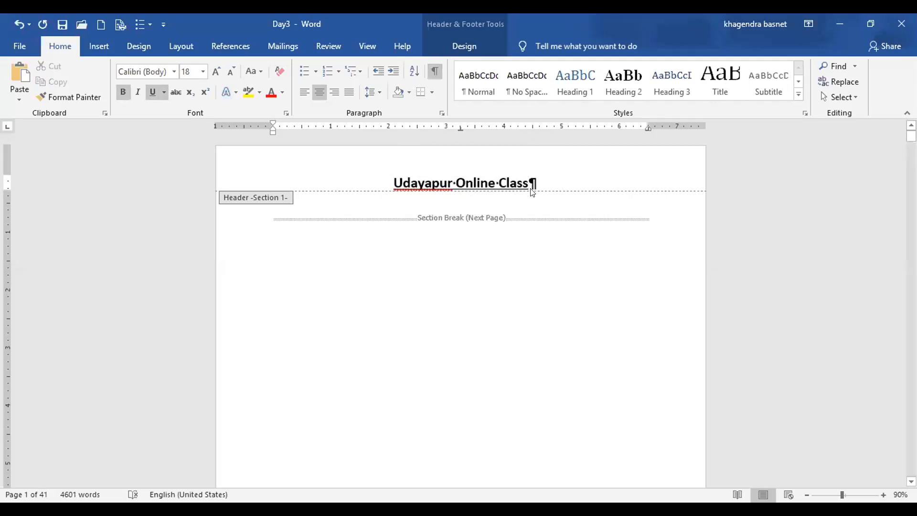
pyautogui.click(433, 72)
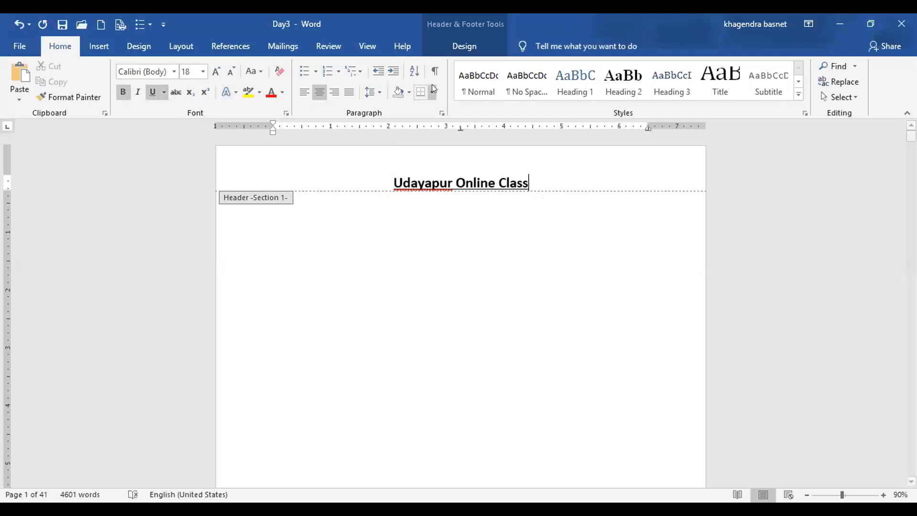
pyautogui.click(435, 70)
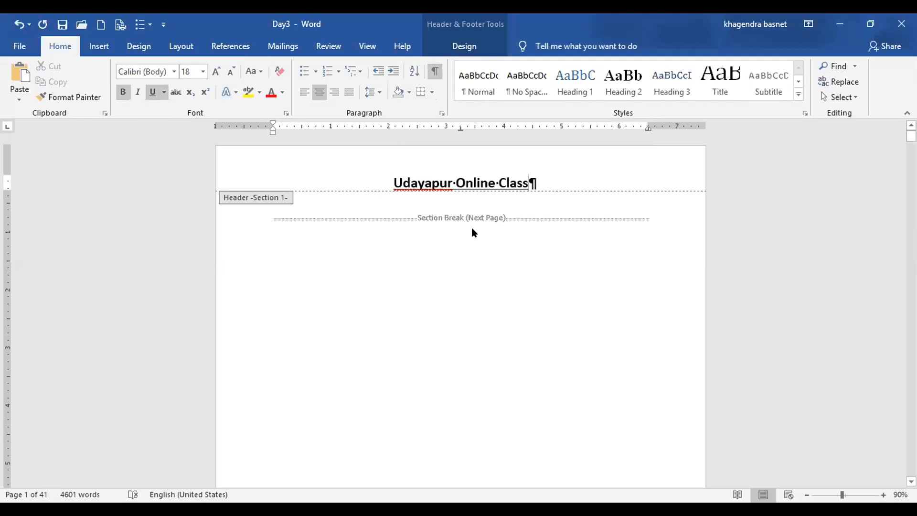
pyautogui.click(435, 72)
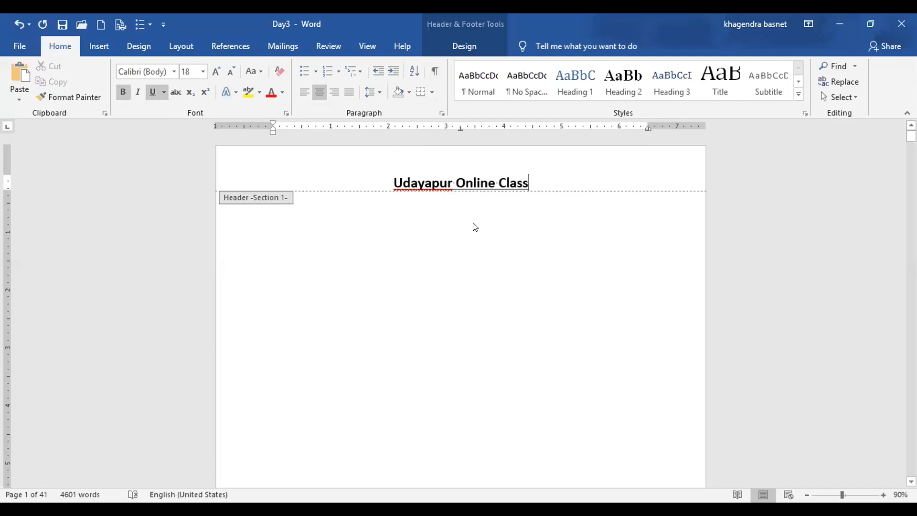
# Enter "New Online Classes" centred in the section 2 header on page 2 in place of the placeholder, and return to the body text
pyautogui.scroll(-8, 464, 236)
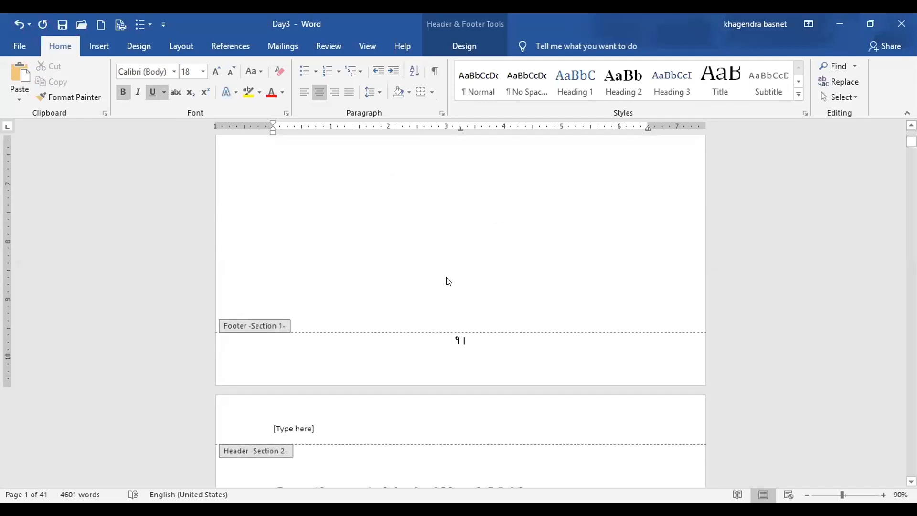
pyautogui.scroll(8, 448, 282)
pyautogui.scroll(-6, 465, 267)
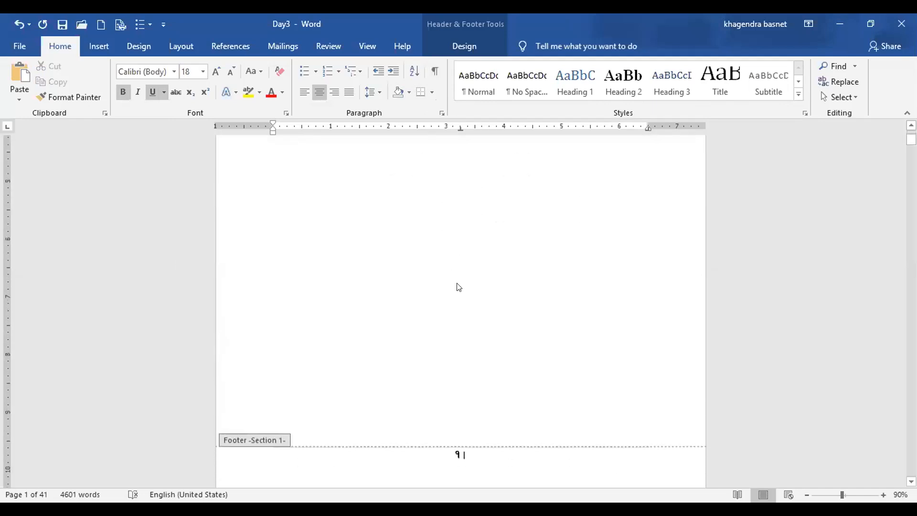
pyautogui.scroll(-6, 459, 287)
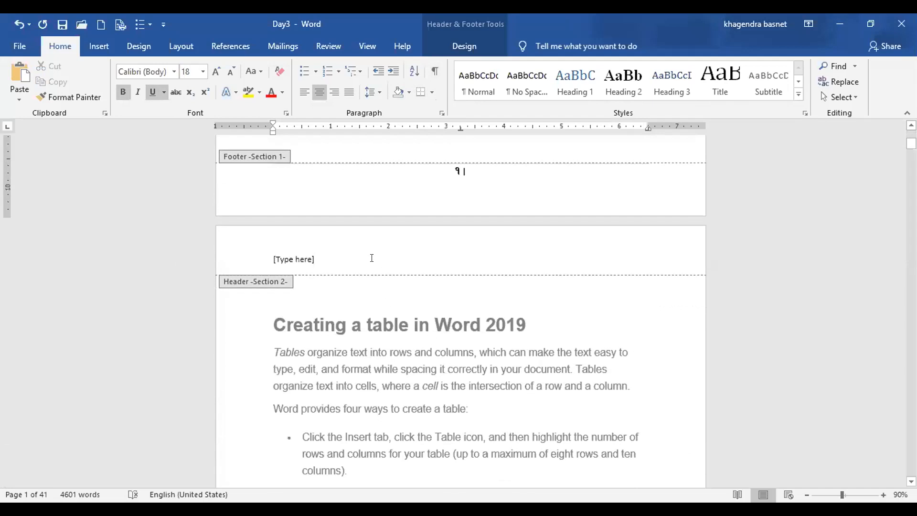
pyautogui.click(371, 257)
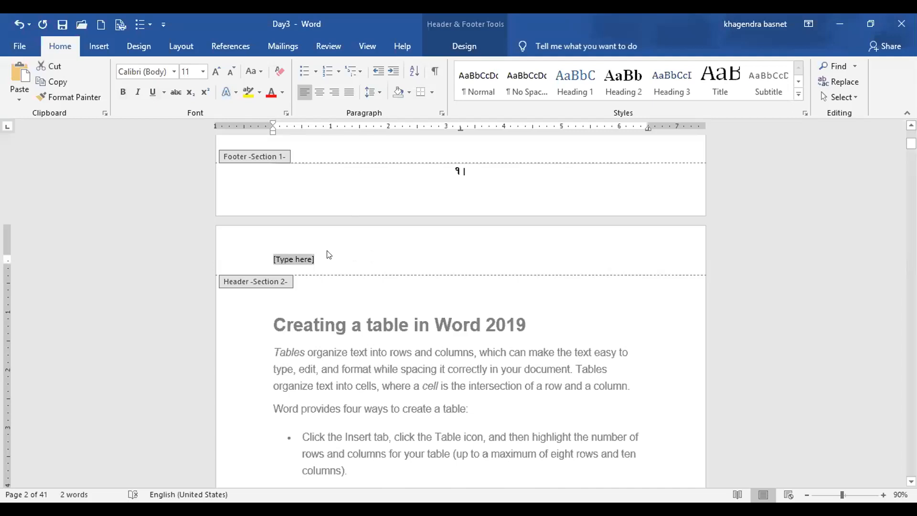
pyautogui.click(335, 259)
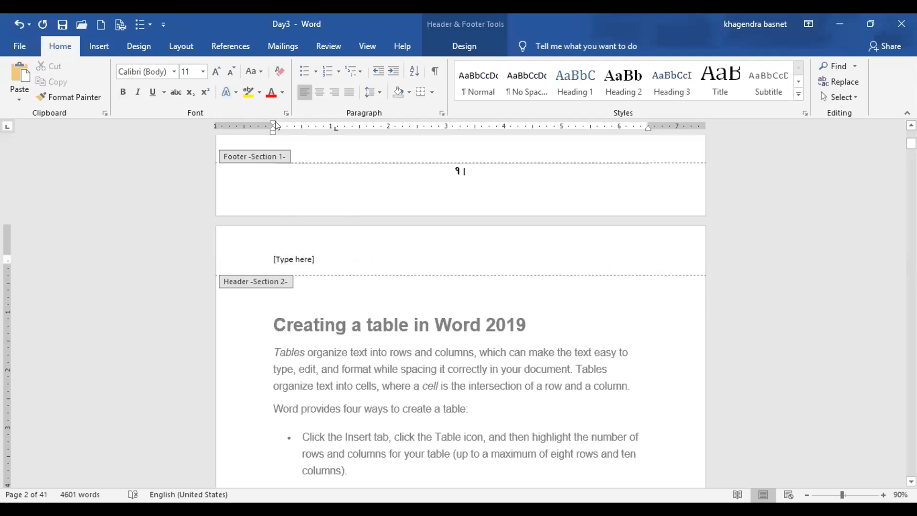
pyautogui.click(181, 47)
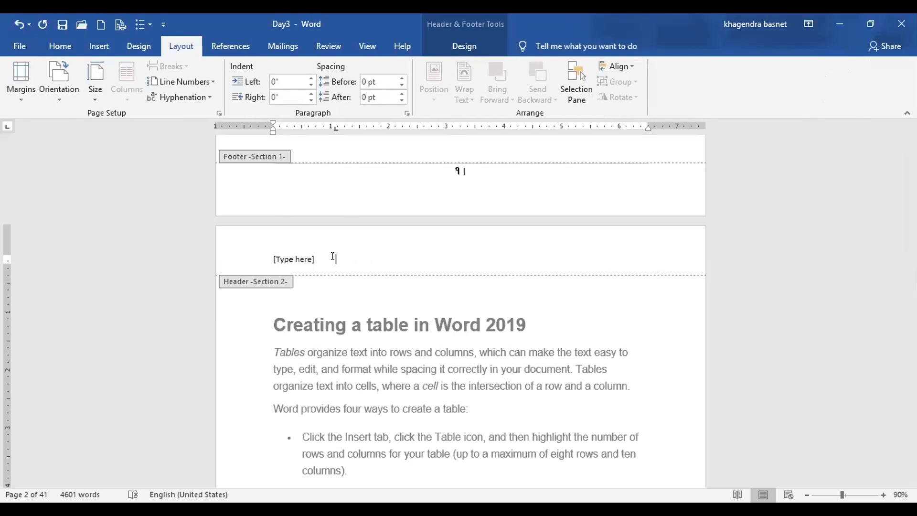
pyautogui.hotkey('ctrl', 'z')
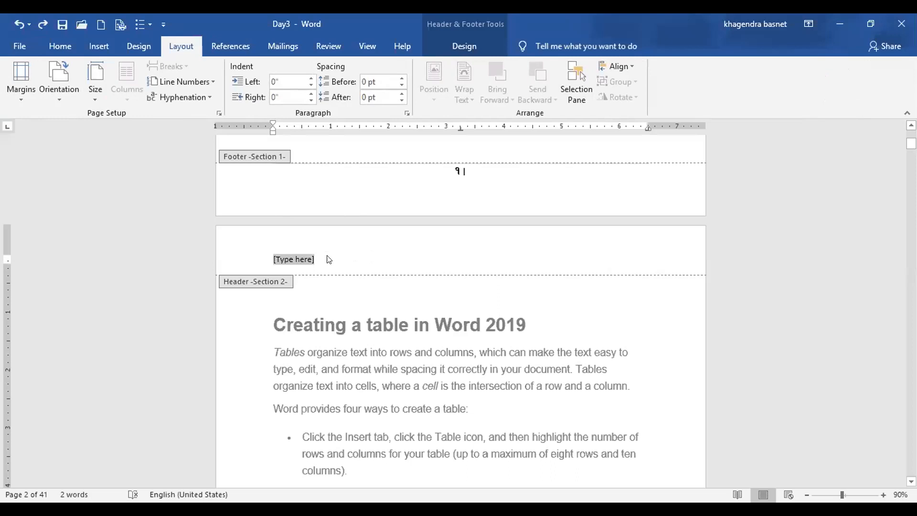
pyautogui.press('Tab')
pyautogui.write('N')
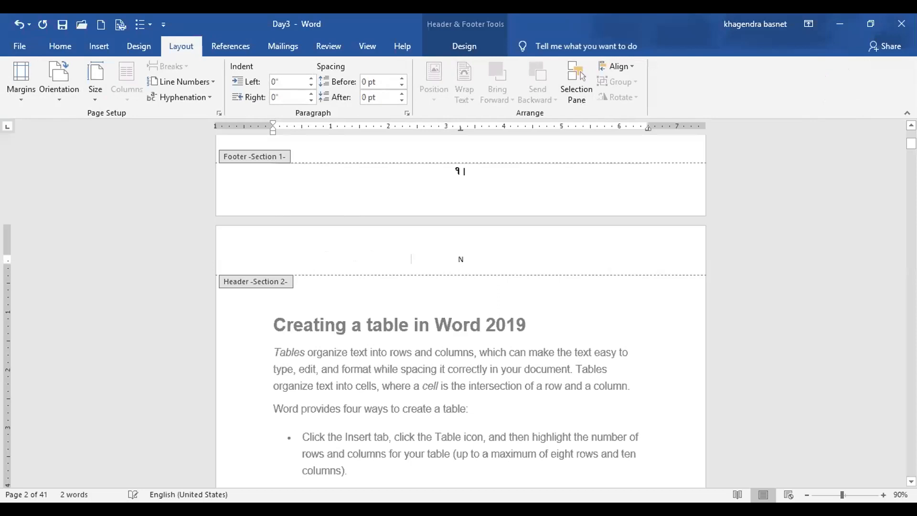
pyautogui.doubleClick(529, 397)
pyautogui.scroll(-7, 528, 397)
pyautogui.click(98, 47)
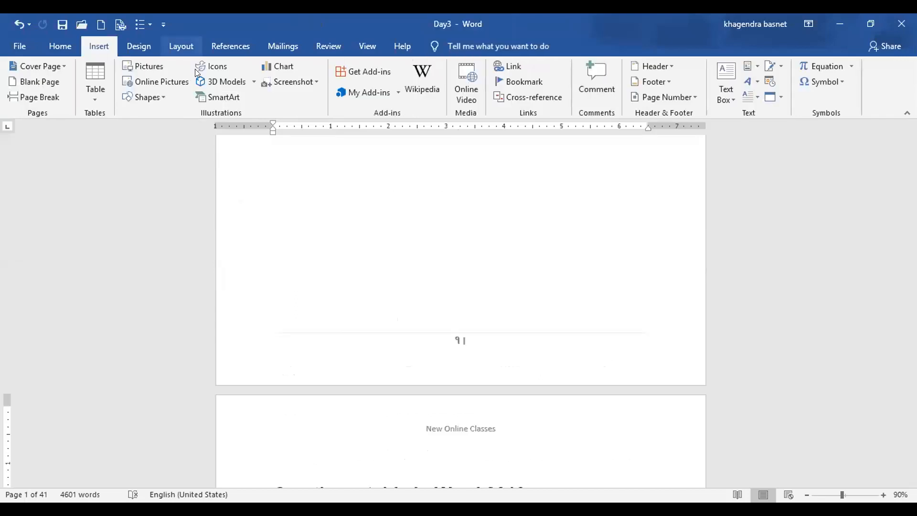
pyautogui.click(180, 48)
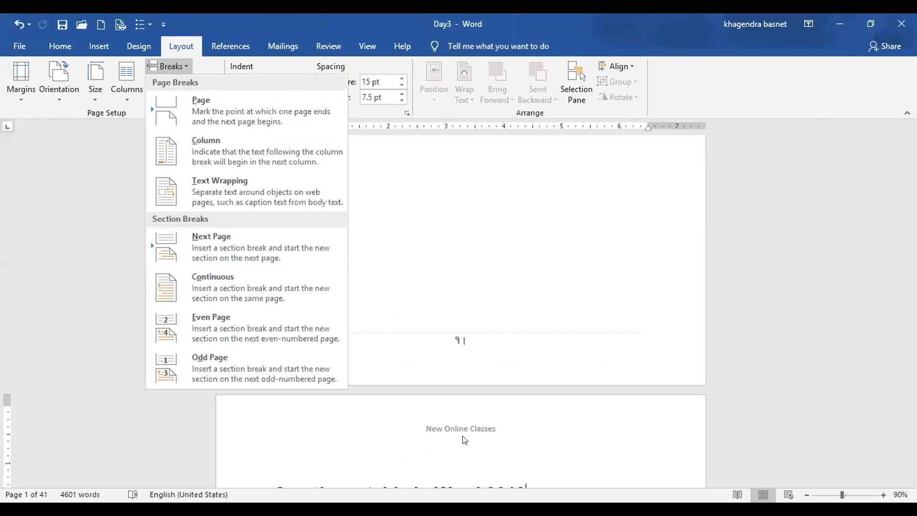
# Unlink the section 3 header on page 3 from the previous section's header
pyautogui.scroll(-5, 453, 427)
pyautogui.scroll(-8, 449, 427)
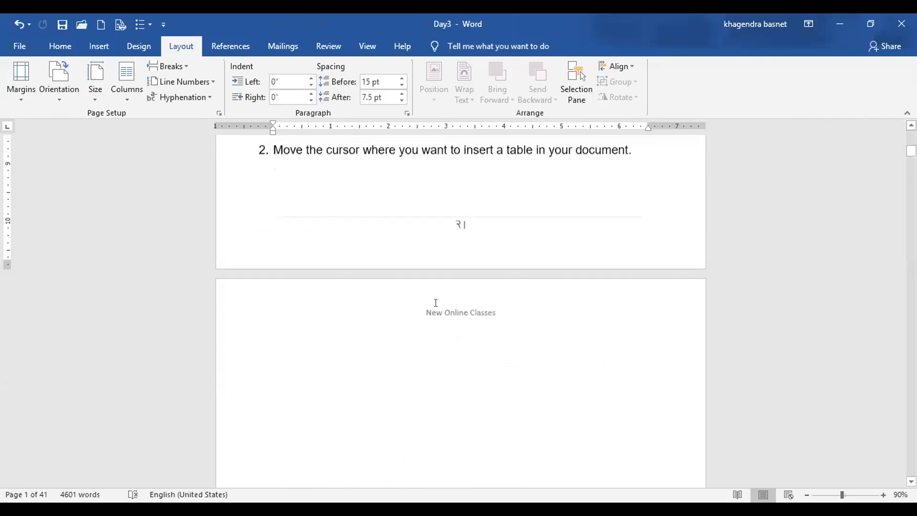
pyautogui.doubleClick(379, 244)
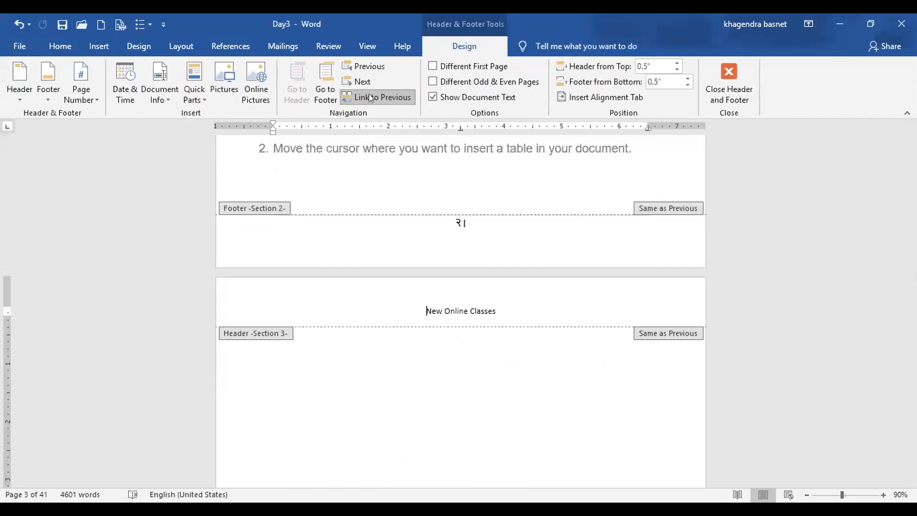
pyautogui.click(370, 97)
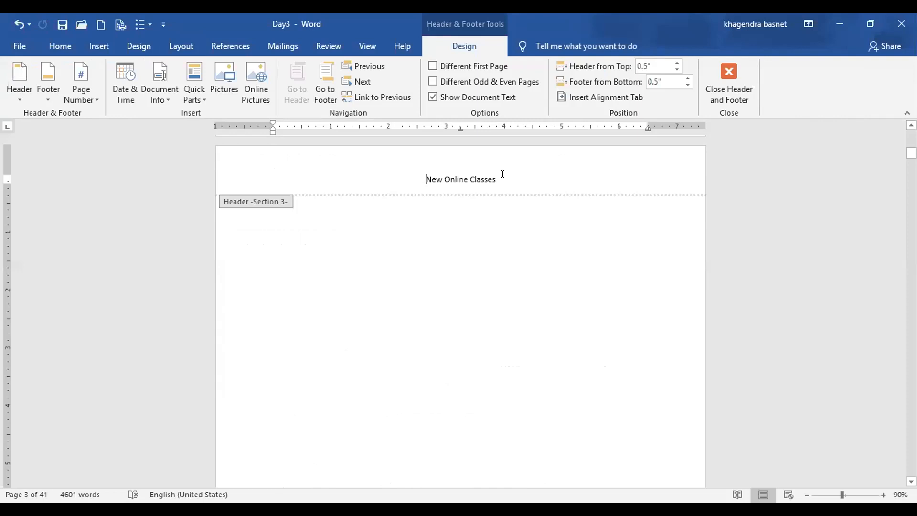
# Replace the section 3 header text with "Msword" and return to the body text
pyautogui.moveTo(502, 174); pyautogui.dragTo(412, 181)
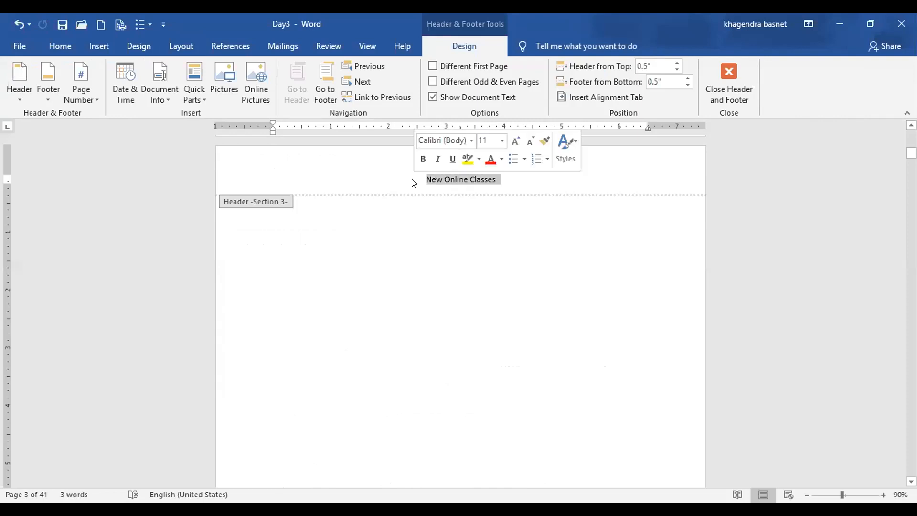
pyautogui.write('Msw')
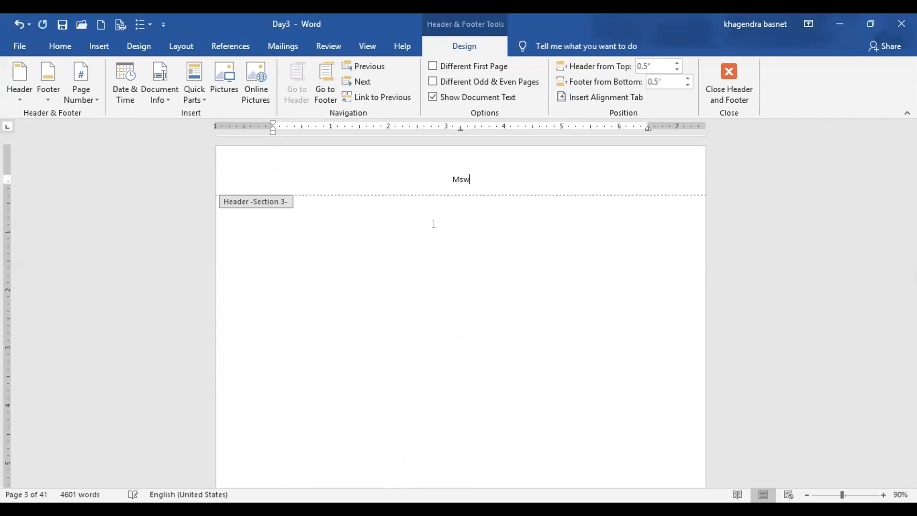
pyautogui.write('ord')
pyautogui.doubleClick(411, 253)
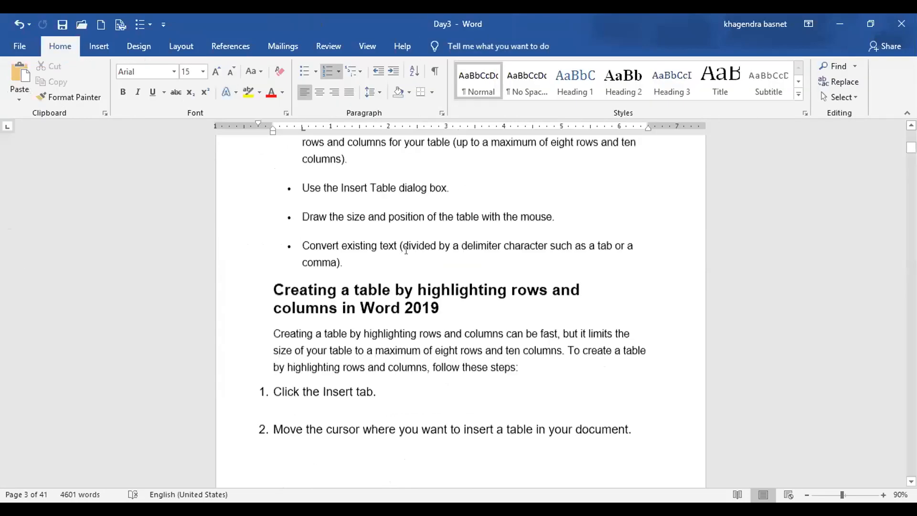
# Compare the headers on pages 1, 2 and 3 to check that each section has its own text
pyautogui.scroll(5, 407, 256)
pyautogui.scroll(3, 466, 303)
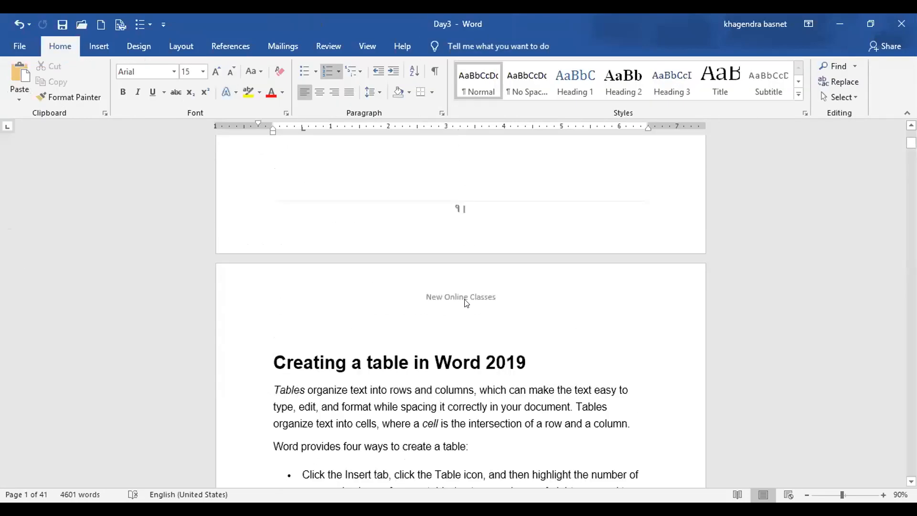
pyautogui.scroll(8, 451, 306)
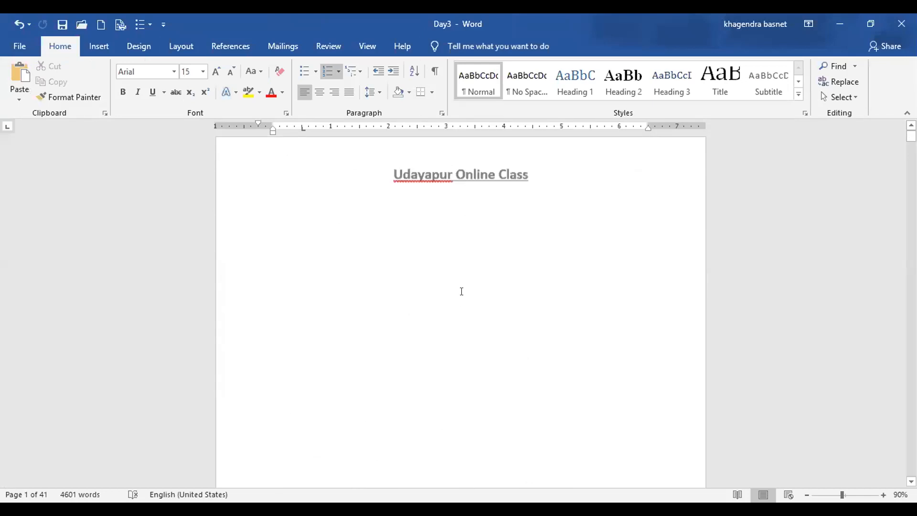
pyautogui.scroll(-8, 461, 291)
pyautogui.scroll(-5, 462, 291)
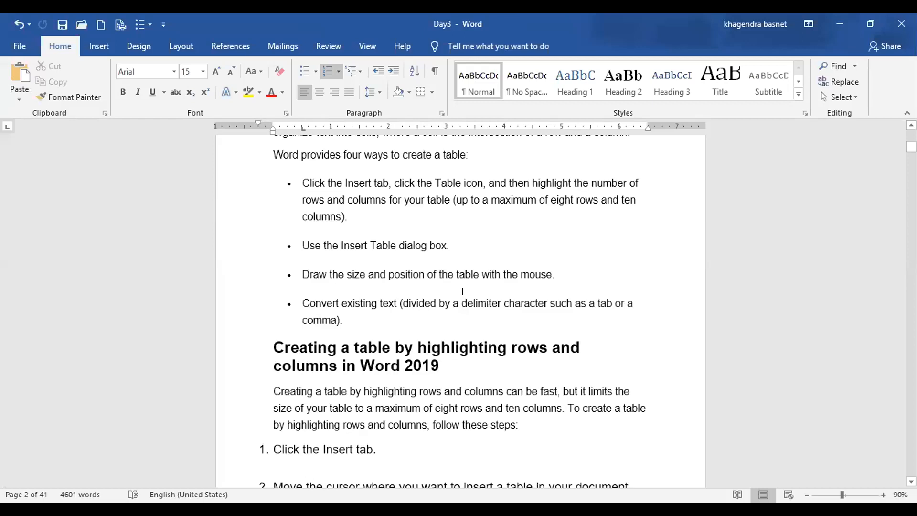
pyautogui.scroll(-5, 401, 425)
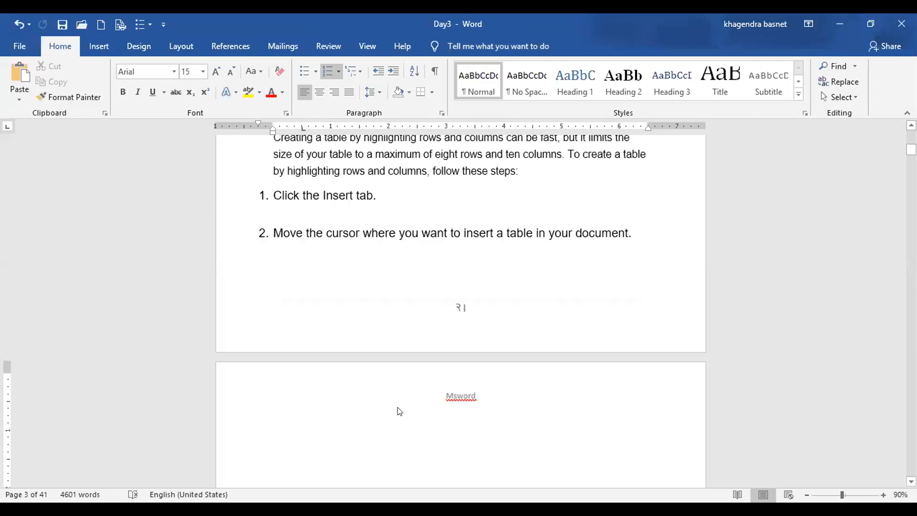
pyautogui.scroll(2, 282, 344)
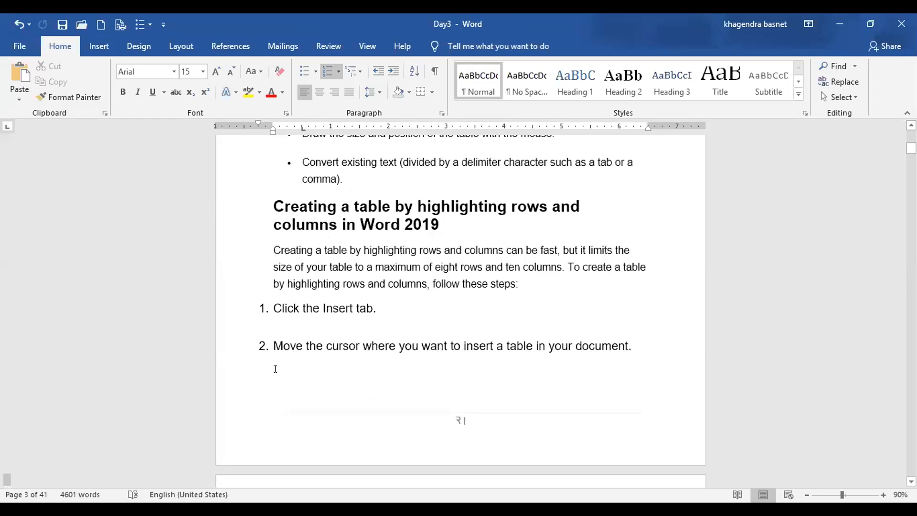
pyautogui.scroll(3, 352, 385)
pyautogui.scroll(2, 363, 361)
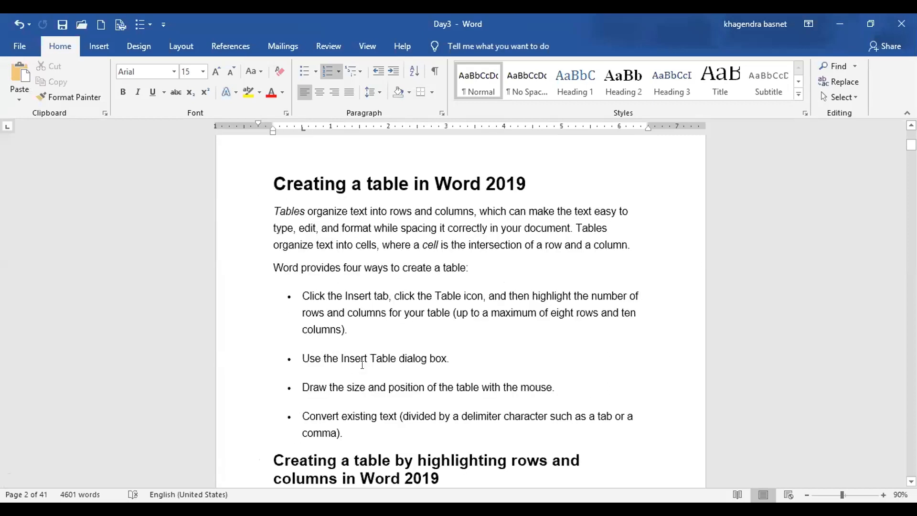
pyautogui.scroll(-6, 369, 373)
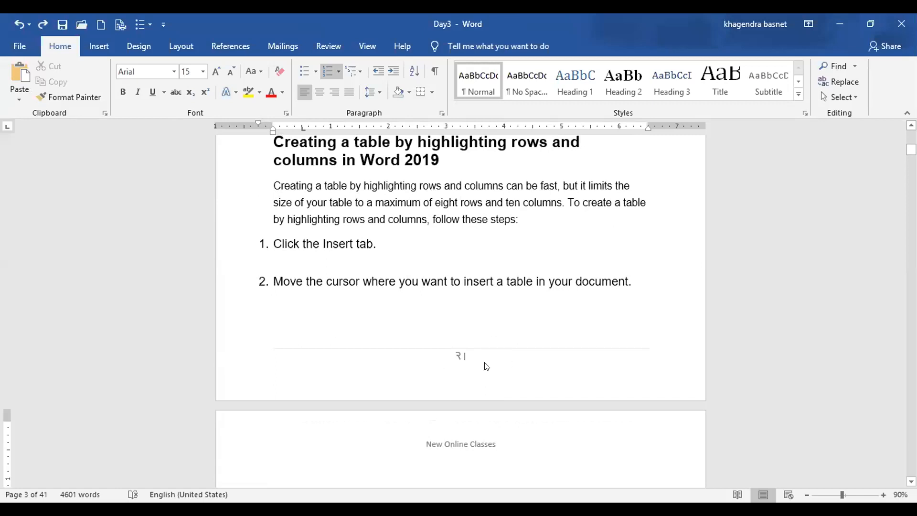
# Remove the page number from the section 1 footer on page 1
pyautogui.scroll(3, 468, 365)
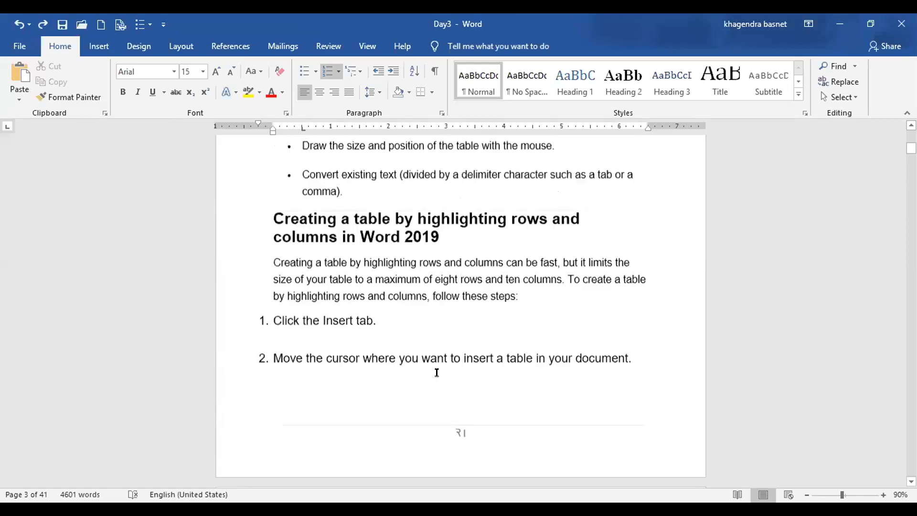
pyautogui.scroll(10, 427, 287)
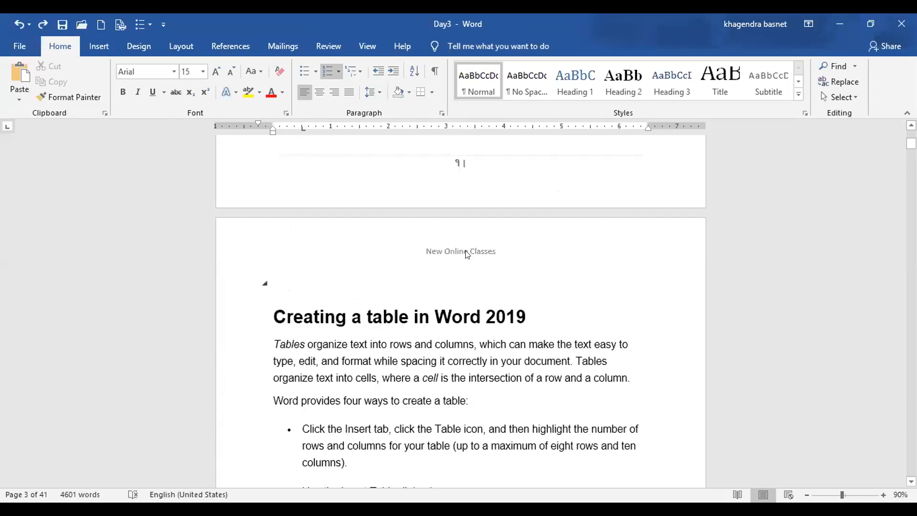
pyautogui.scroll(2, 475, 222)
pyautogui.click(98, 99)
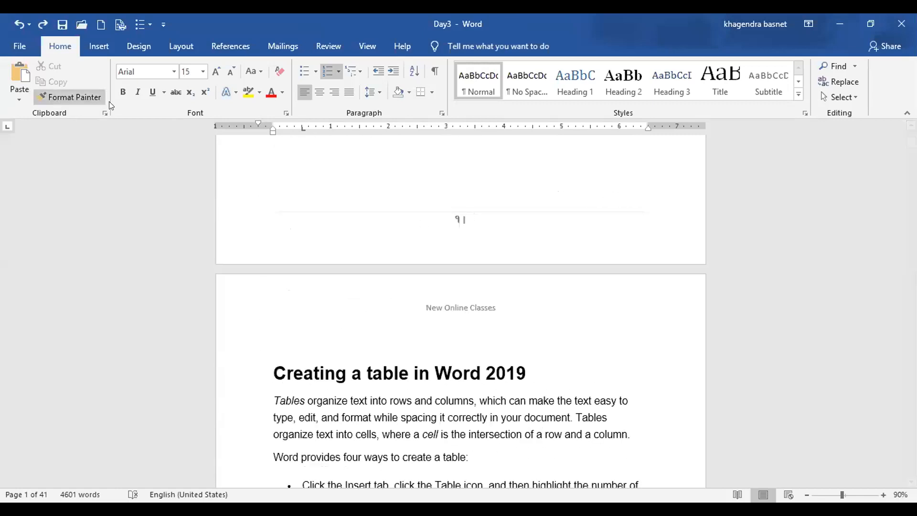
pyautogui.click(456, 222)
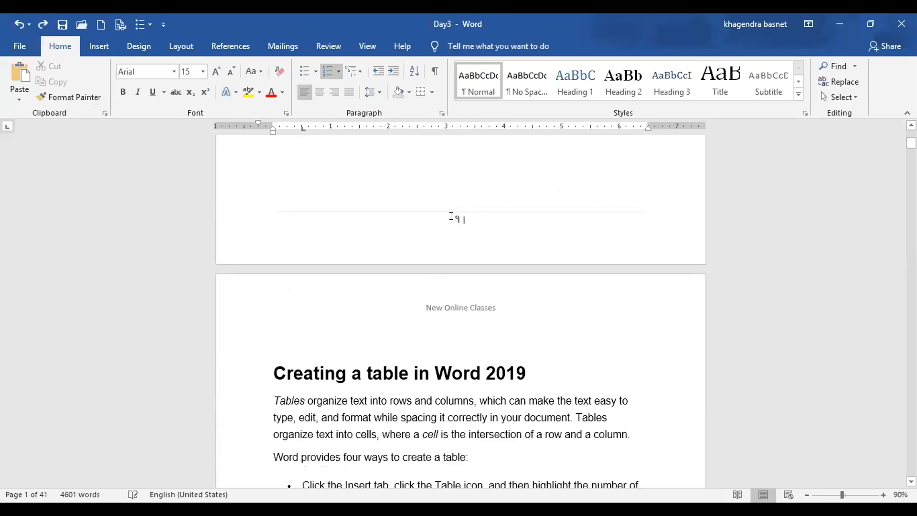
pyautogui.doubleClick(446, 222)
pyautogui.moveTo(468, 221); pyautogui.dragTo(370, 222)
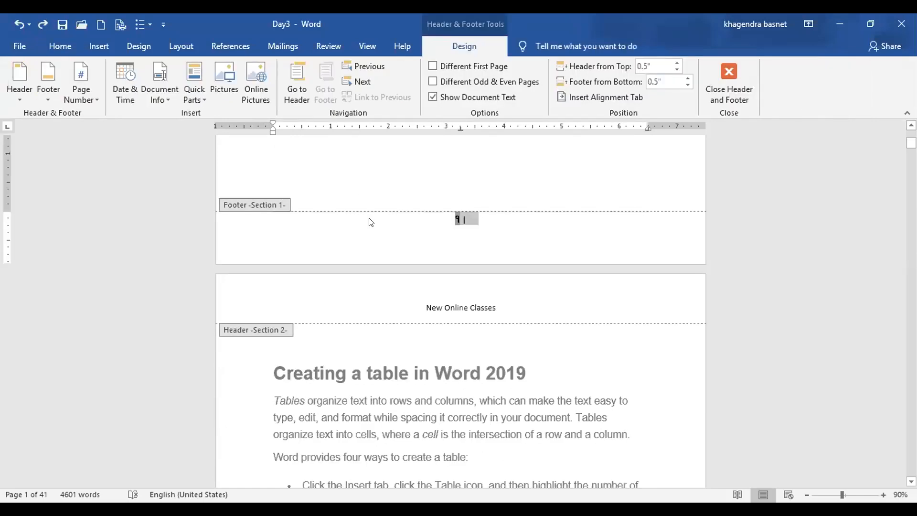
pyautogui.click(48, 94)
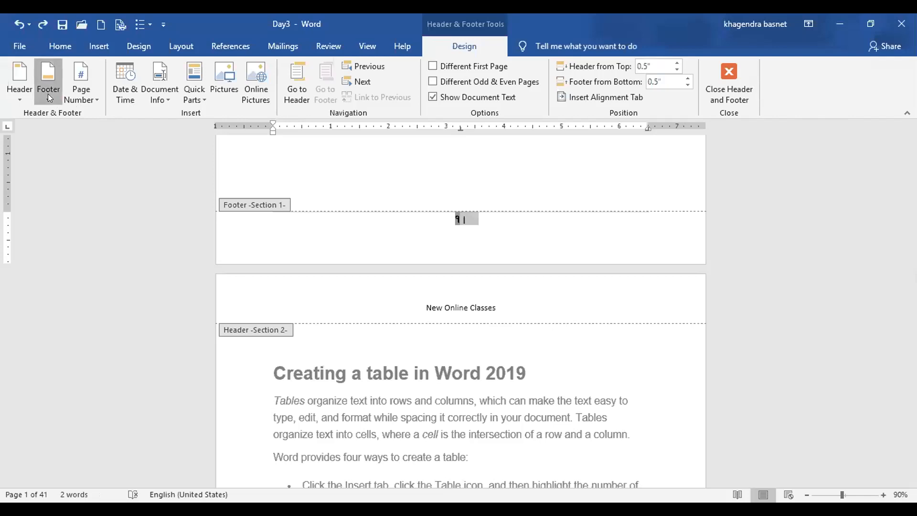
pyautogui.press('Return')
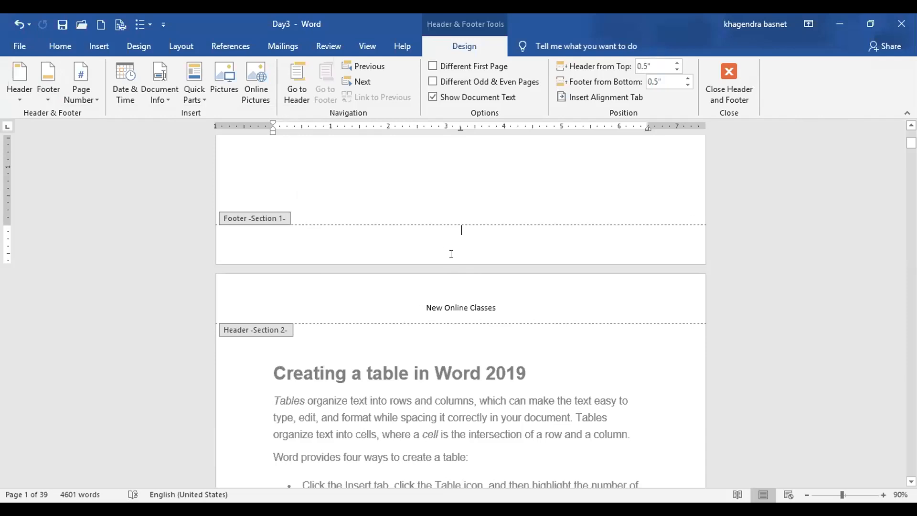
# Insert a footer with a single [Type here] placeholder in section 1 and centre it
pyautogui.scroll(1, 465, 247)
pyautogui.scroll(4, 457, 254)
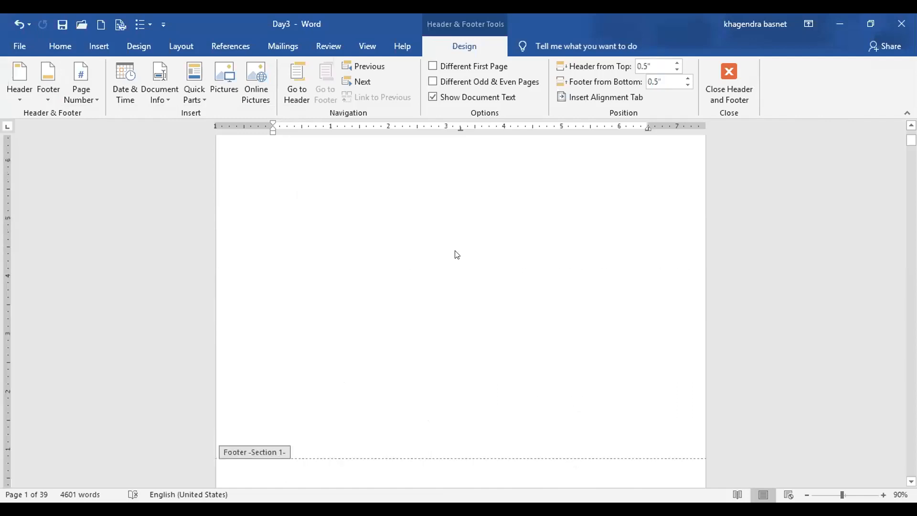
pyautogui.scroll(5, 457, 255)
pyautogui.scroll(-8, 457, 254)
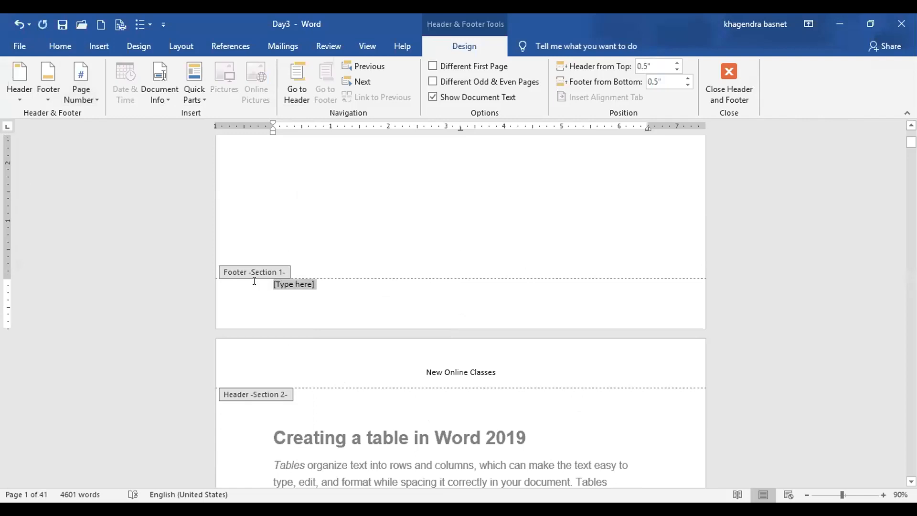
pyautogui.hotkey('ctrl', 'e')
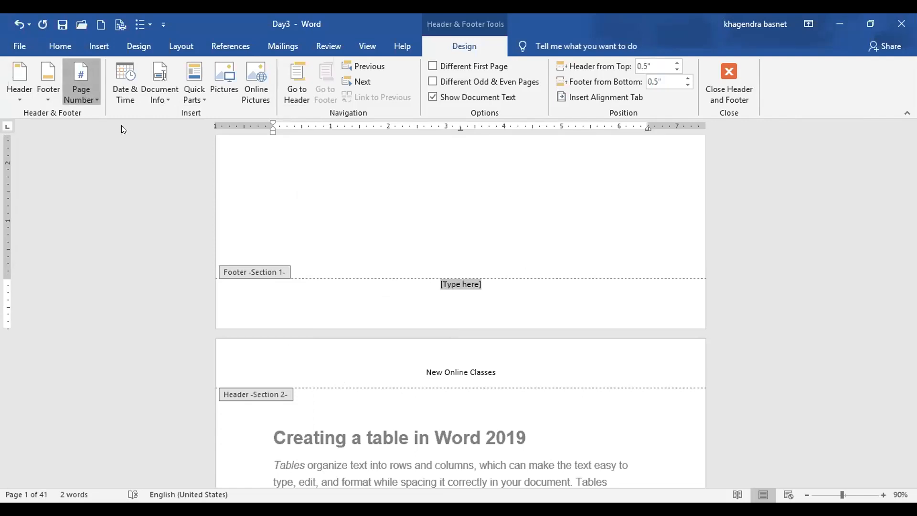
# Insert a page number in the "1 | Page" style in the section 1 footer and centre it
pyautogui.moveTo(130, 129)
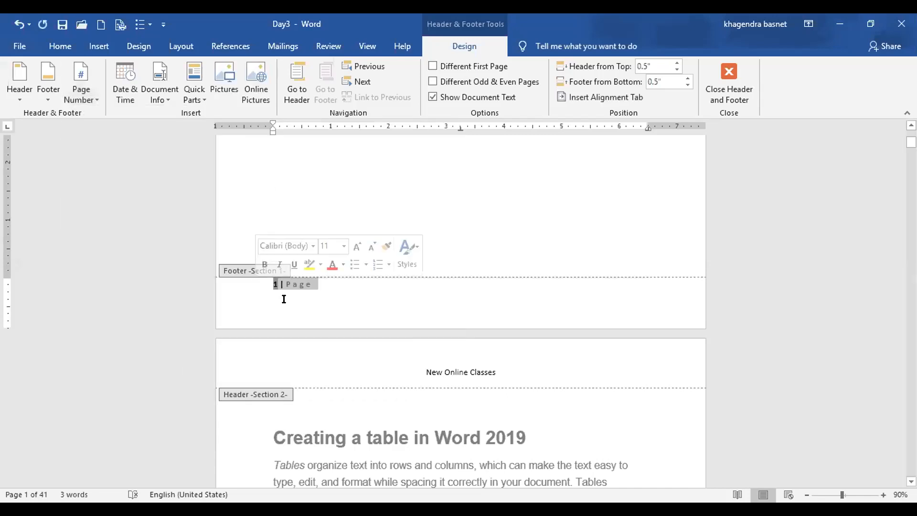
pyautogui.hotkey('ctrl', 'e')
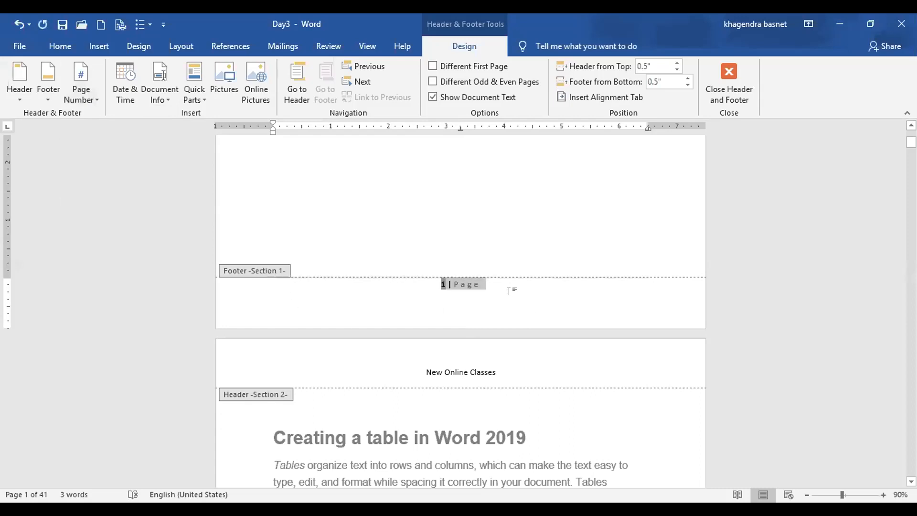
# Delete the "| Page" text from the section 1 footer, keeping only the page number
pyautogui.click(480, 281)
pyautogui.press('BackSpace')
pyautogui.press('BackSpace')
pyautogui.press('BackSpace')
pyautogui.press('BackSpace')
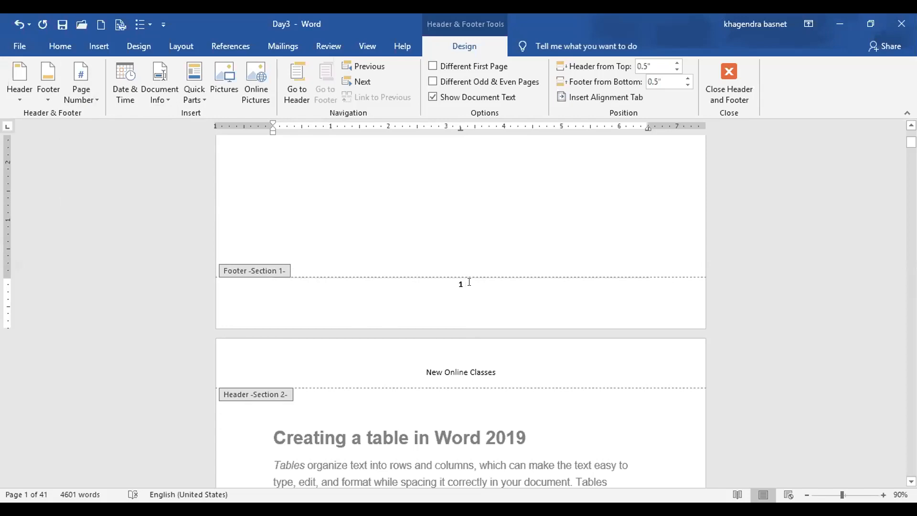
# Set the section 1 footer page number's font to PCS NEPALI and leave the footer
pyautogui.doubleClick(449, 282)
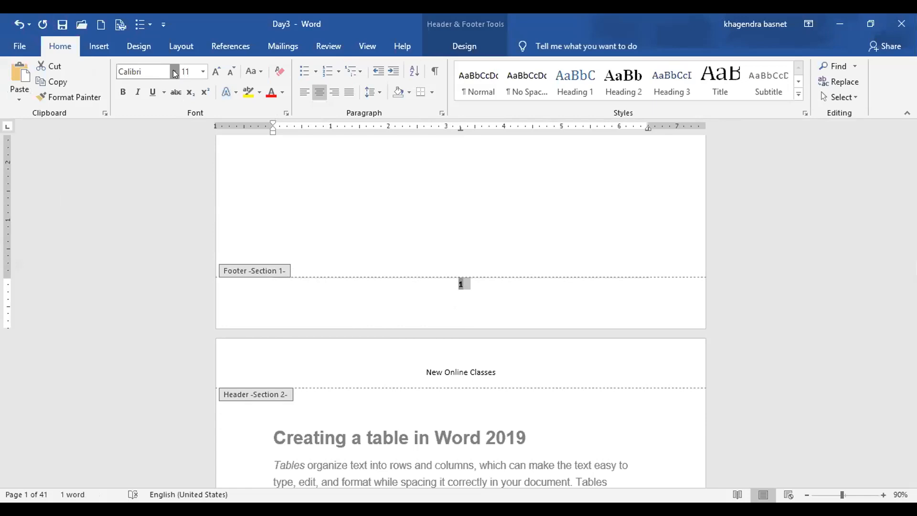
pyautogui.click(175, 71)
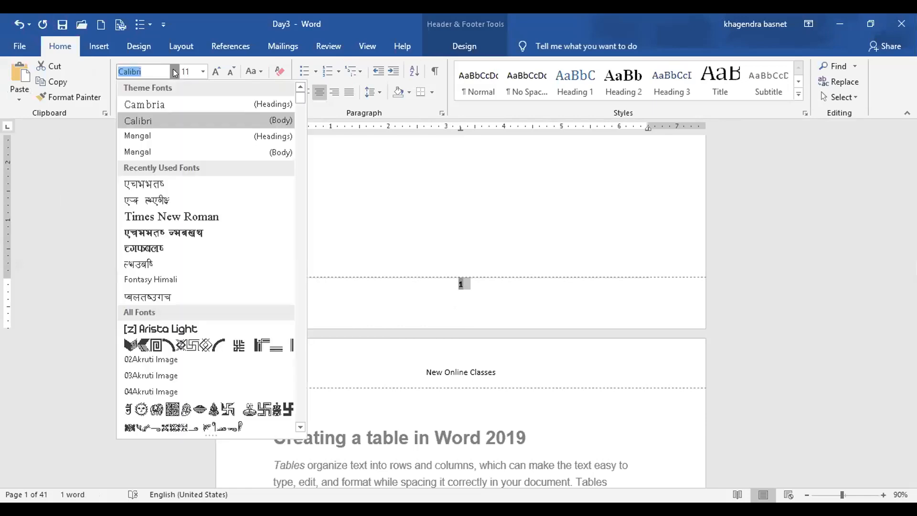
pyautogui.press('Down')
pyautogui.press('Down')
pyautogui.press('Down')
pyautogui.write('PC')
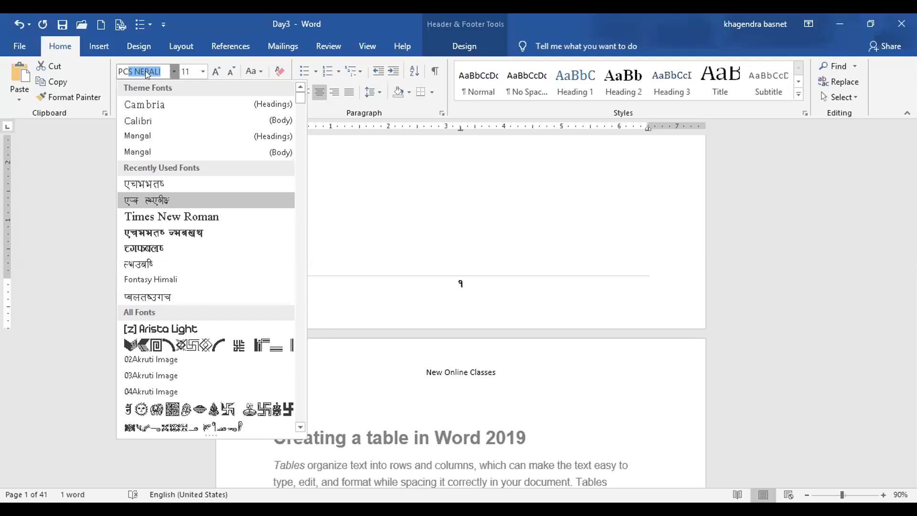
pyautogui.press('Return')
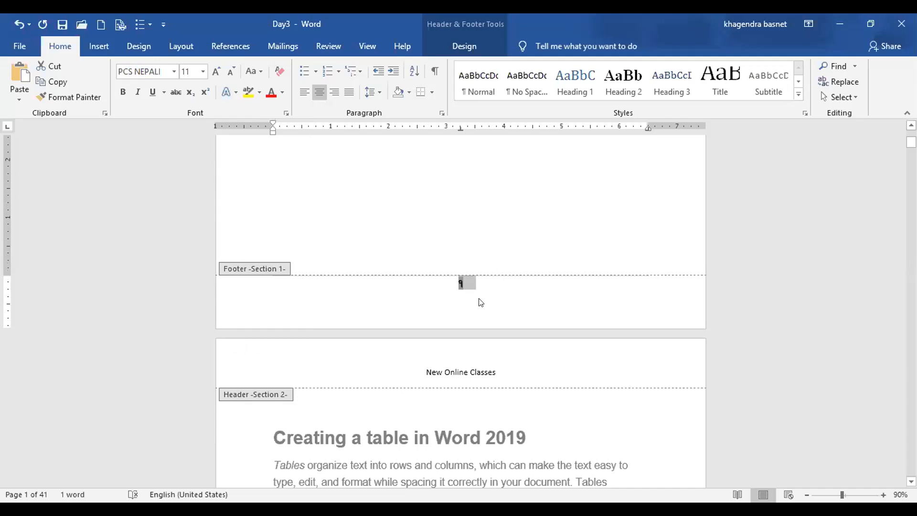
pyautogui.press('Escape')
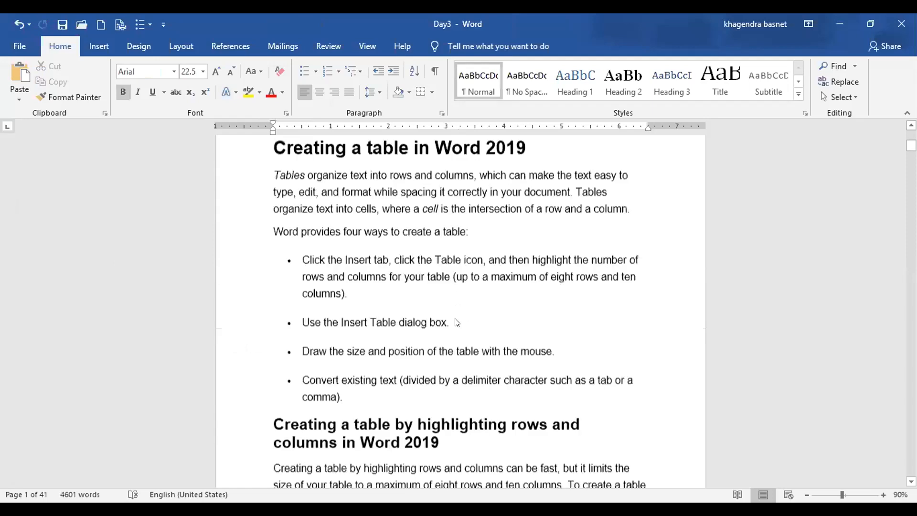
# Examine the footer page numbers on the first four pages to see how the numbering is displayed across the sections
pyautogui.scroll(-1, 455, 325)
pyautogui.scroll(-15, 457, 340)
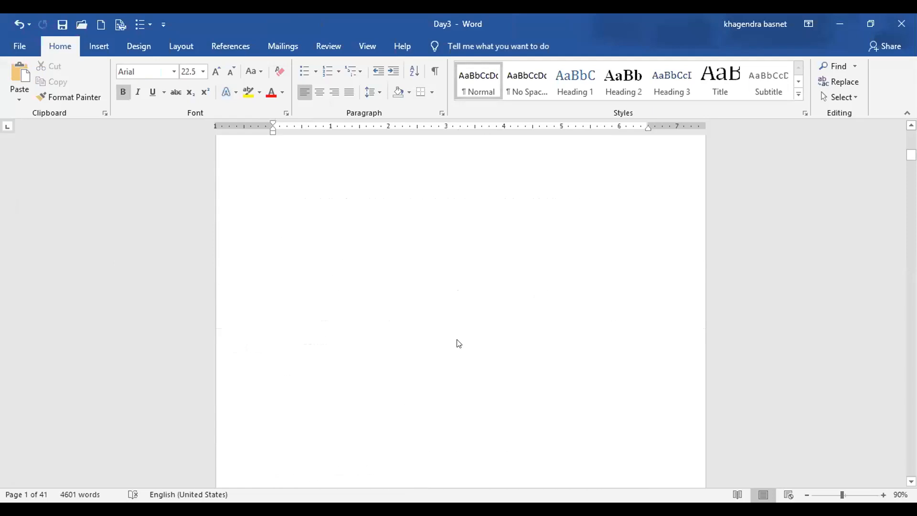
pyautogui.scroll(-5, 467, 276)
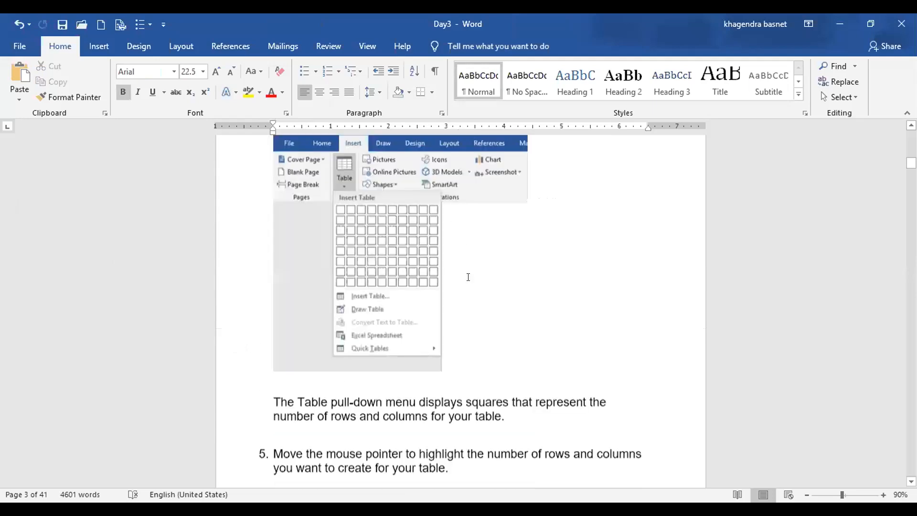
pyautogui.scroll(-5, 473, 263)
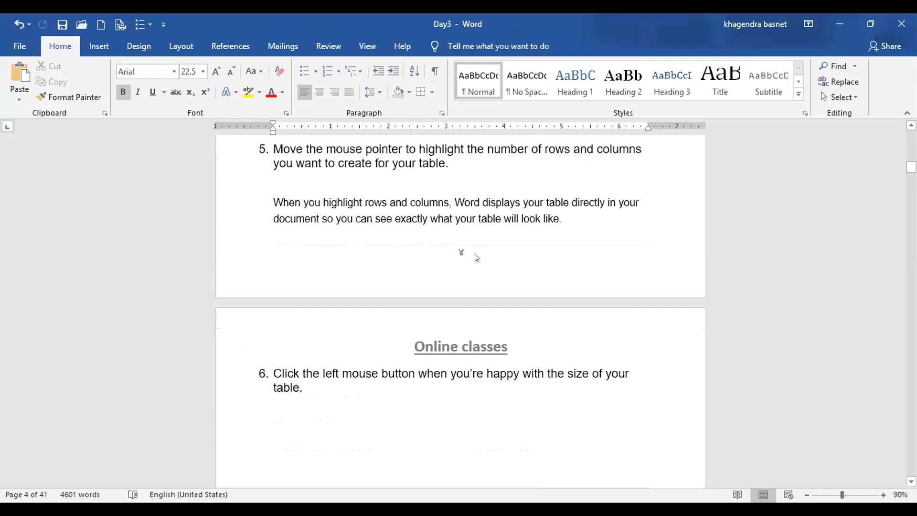
pyautogui.scroll(2, 469, 258)
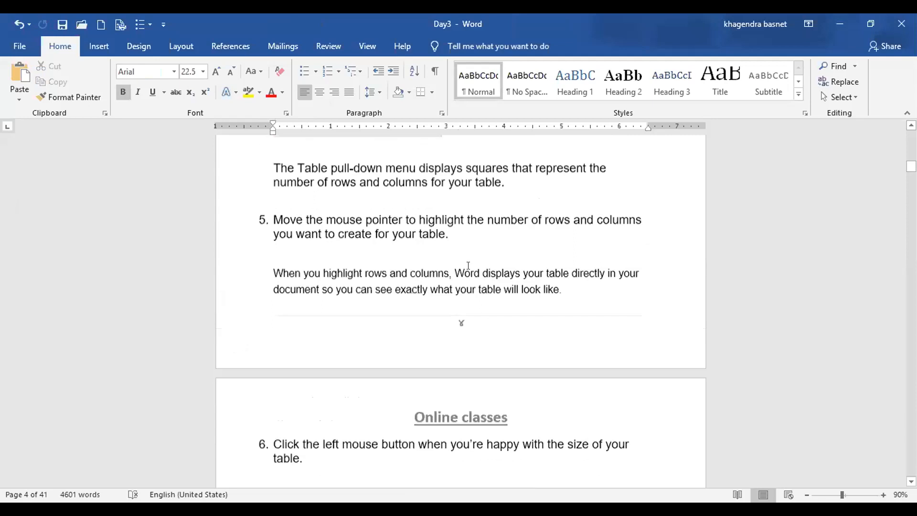
pyautogui.scroll(2, 466, 281)
pyautogui.scroll(8, 462, 286)
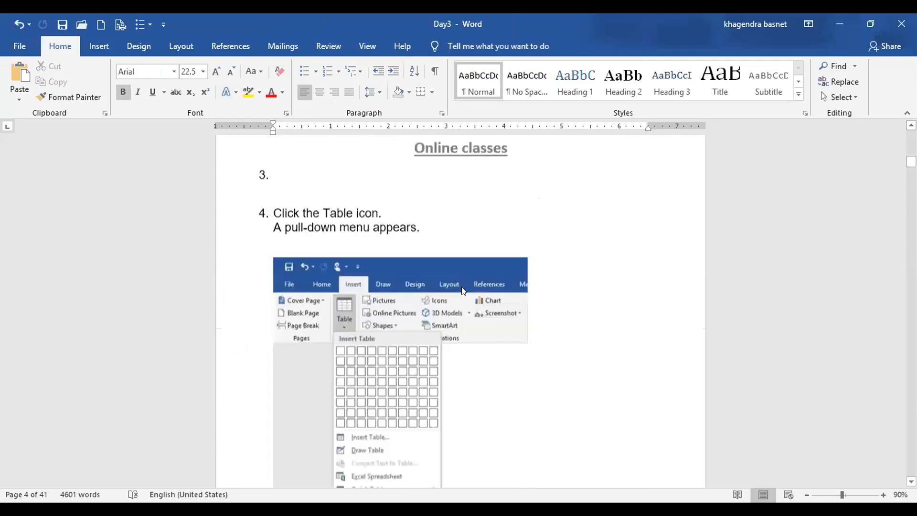
pyautogui.scroll(5, 463, 288)
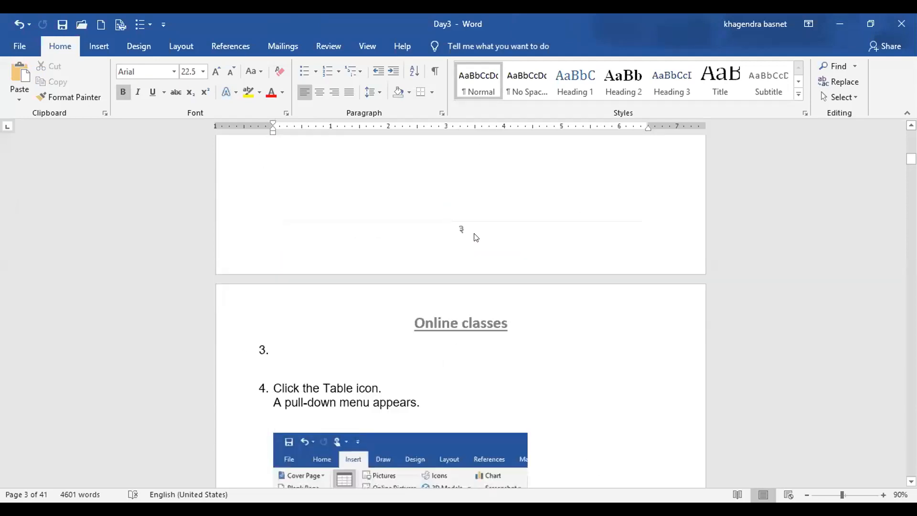
pyautogui.scroll(5, 470, 253)
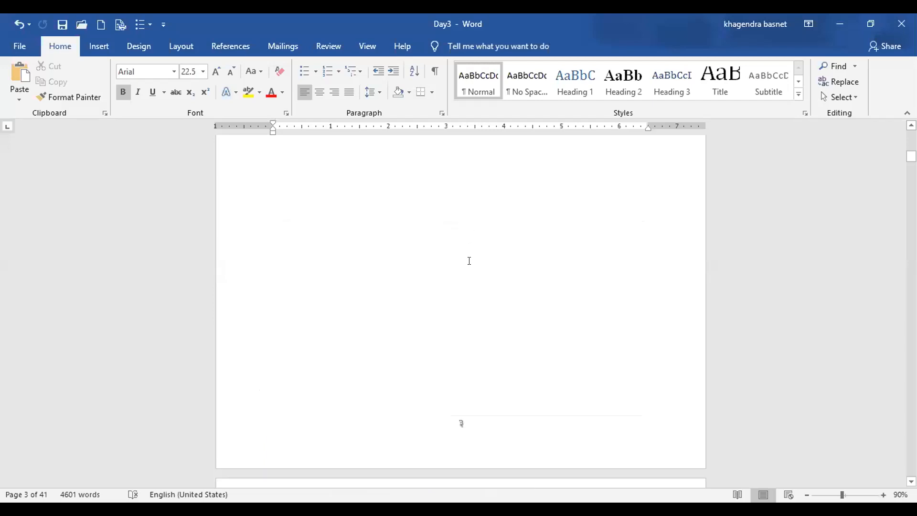
pyautogui.scroll(3, 467, 265)
pyautogui.scroll(3, 419, 281)
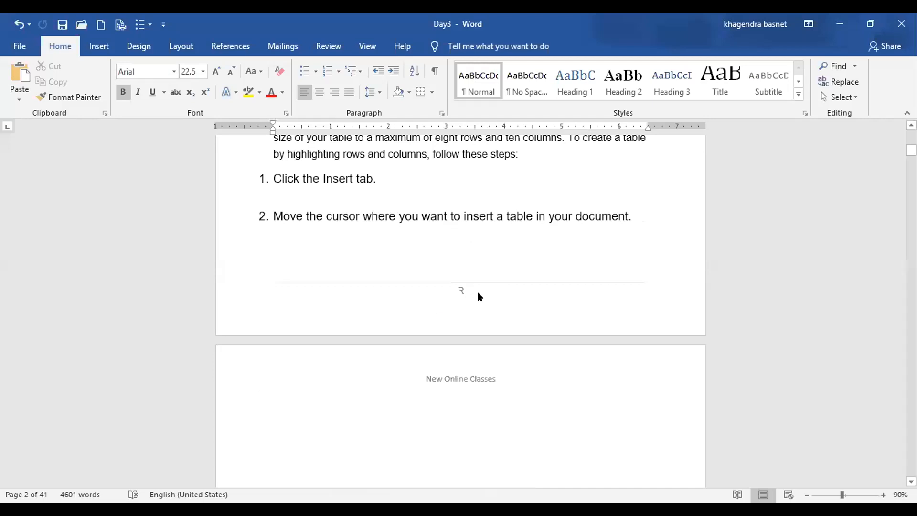
pyautogui.scroll(1, 478, 288)
pyautogui.scroll(5, 468, 297)
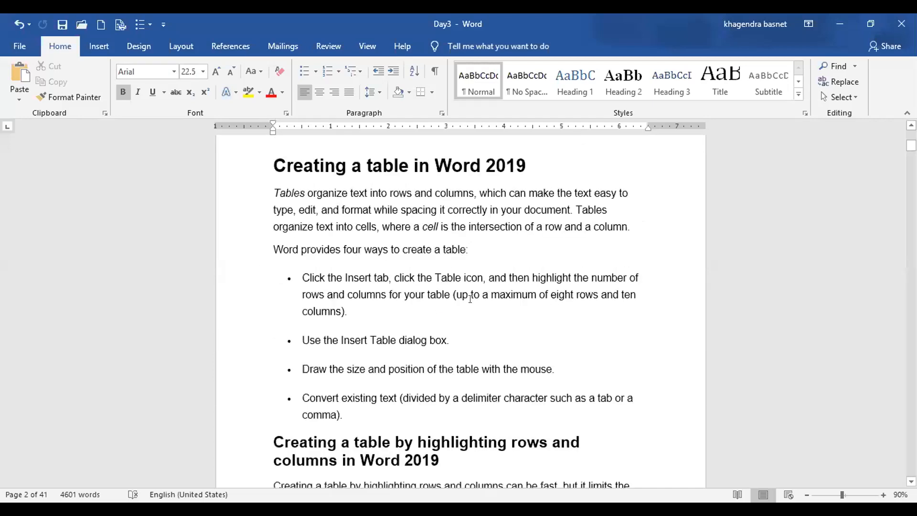
pyautogui.scroll(5, 475, 300)
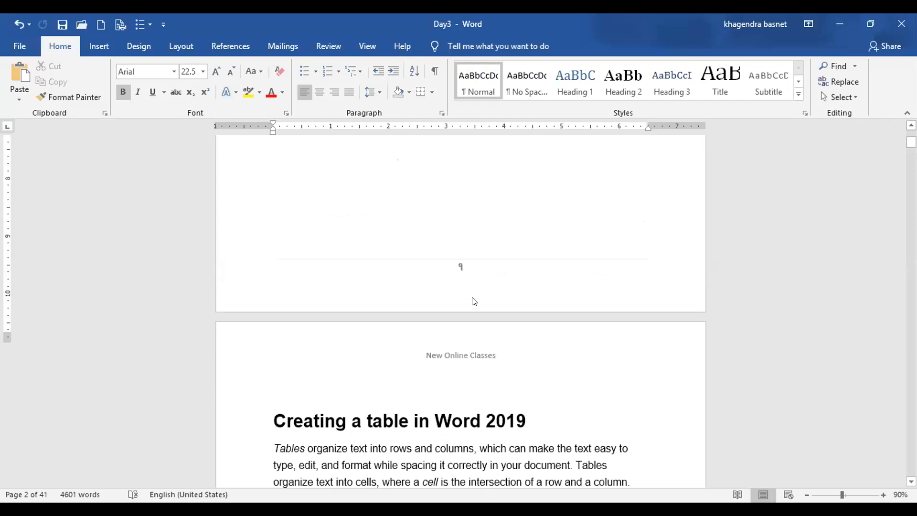
pyautogui.scroll(4, 472, 298)
pyautogui.scroll(-5, 476, 301)
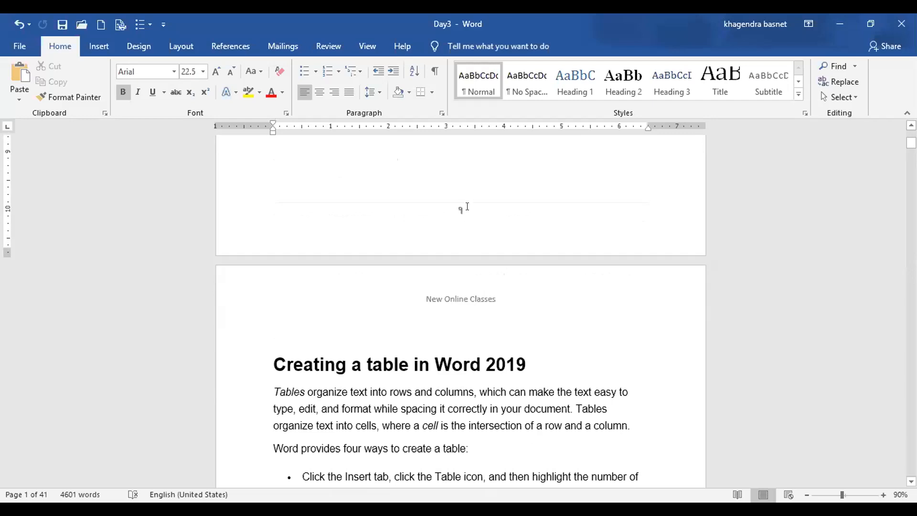
# Replace the page number in the section 1 footer with the text "Computer" in Times New Roman and leave the footer
pyautogui.doubleClick(468, 207)
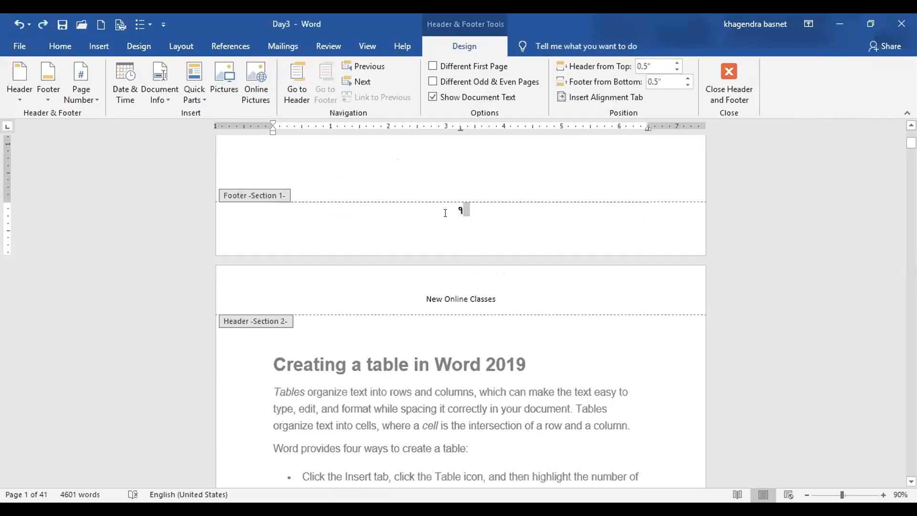
pyautogui.doubleClick(514, 224)
pyautogui.write('ज्य')
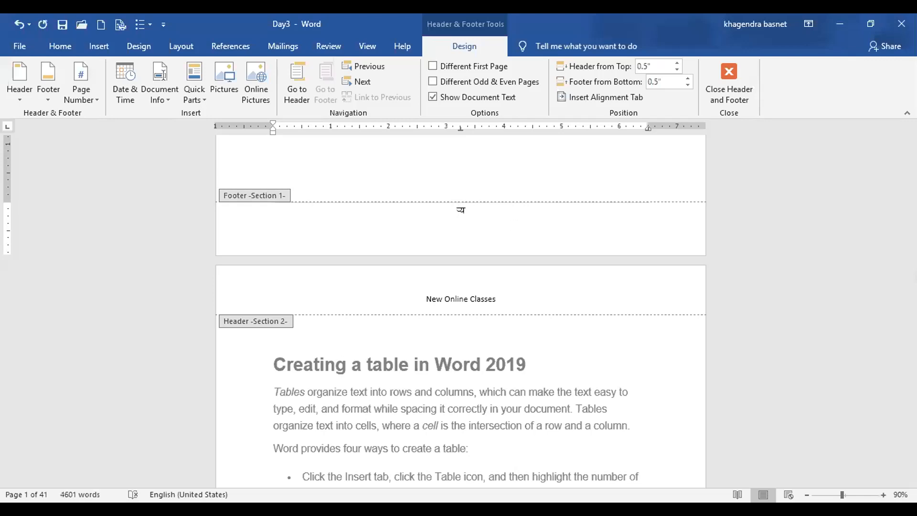
pyautogui.press('BackSpace')
pyautogui.click(58, 44)
pyautogui.click(174, 72)
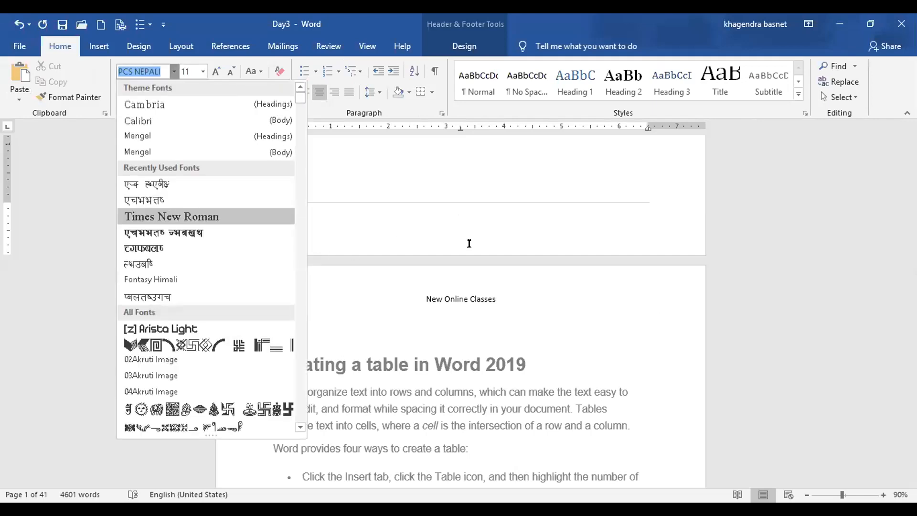
pyautogui.press('Return')
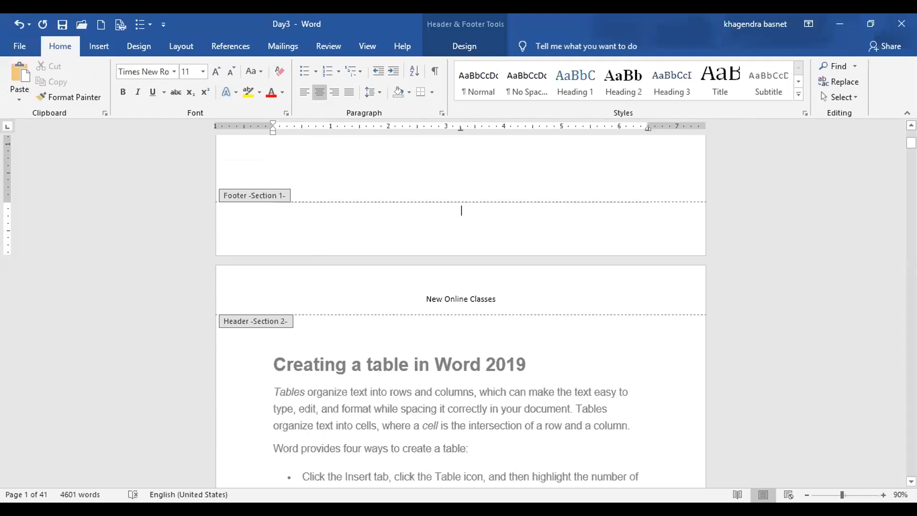
pyautogui.write('Computer')
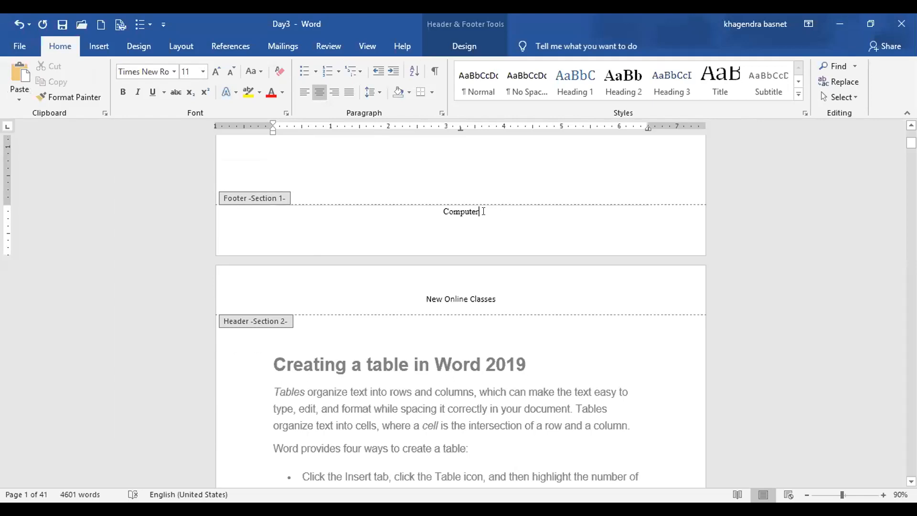
pyautogui.doubleClick(451, 213)
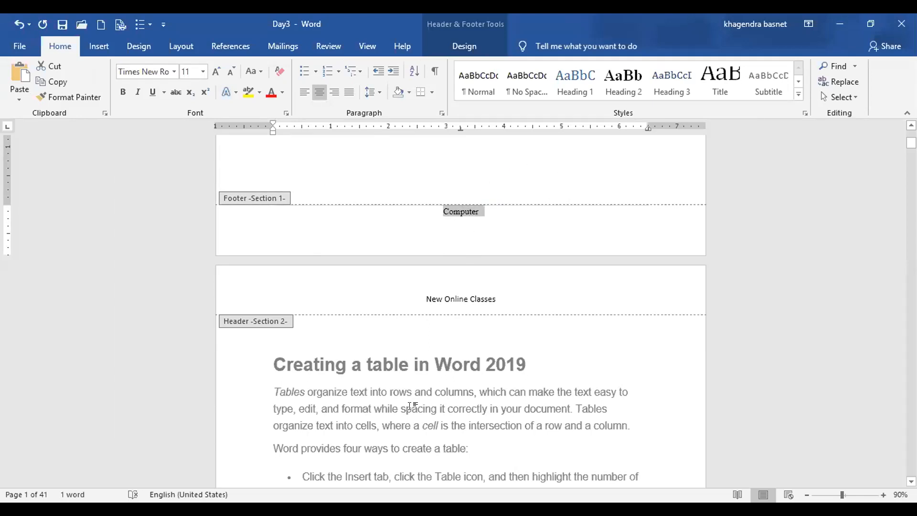
pyautogui.doubleClick(424, 368)
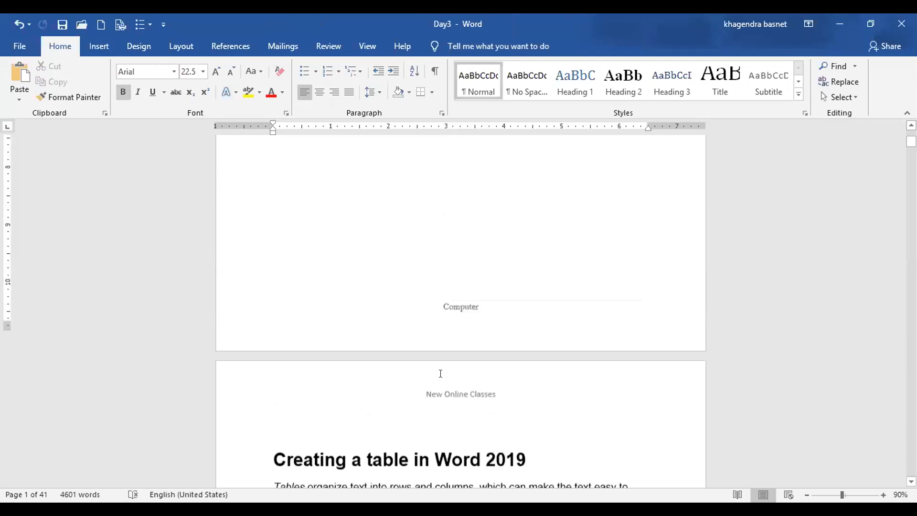
# Open the section 2 footer on page 2 and unlink it from the previous section
pyautogui.scroll(-3, 440, 373)
pyautogui.scroll(4, 444, 376)
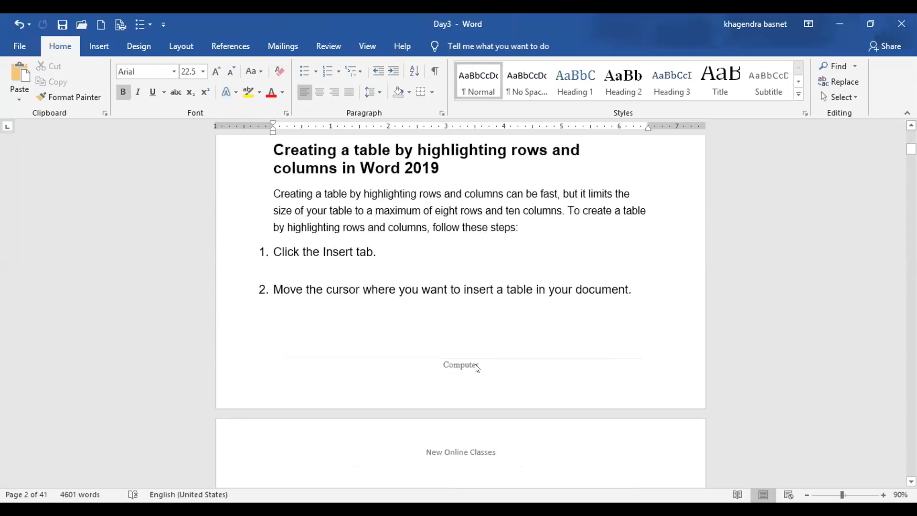
pyautogui.click(473, 364)
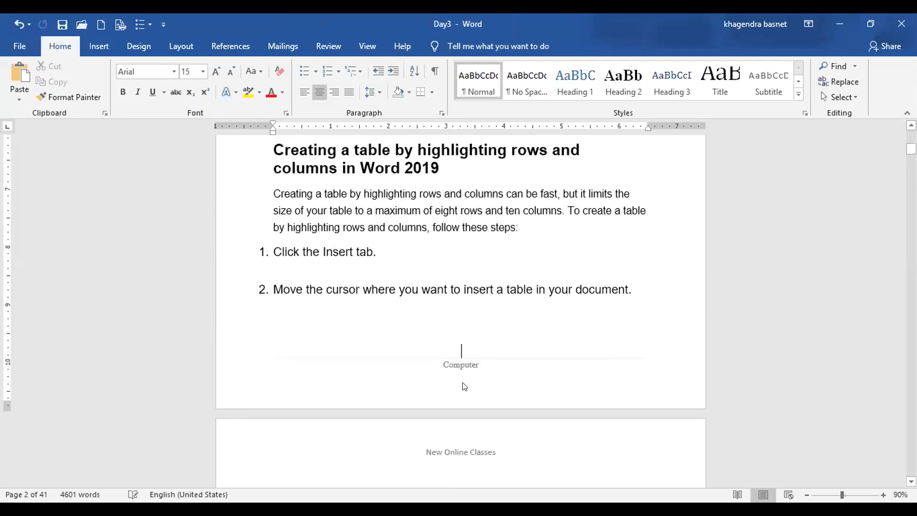
pyautogui.doubleClick(489, 363)
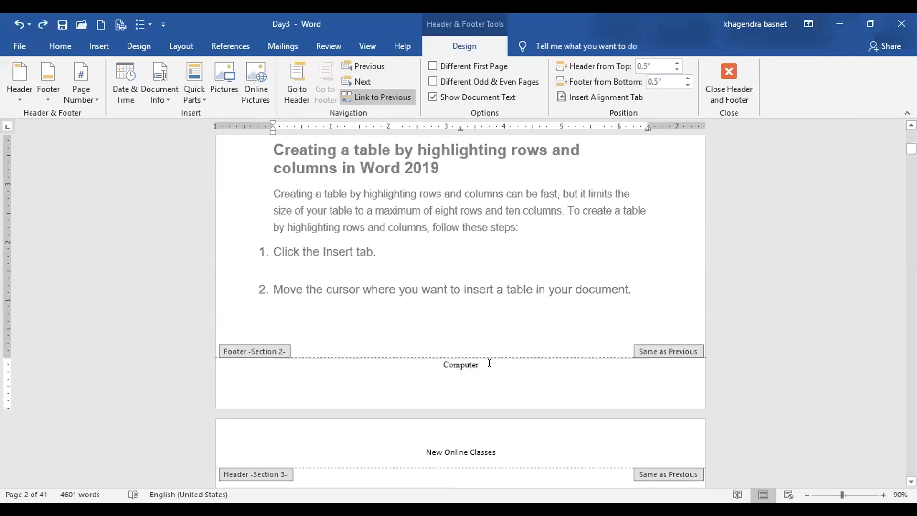
pyautogui.doubleClick(445, 365)
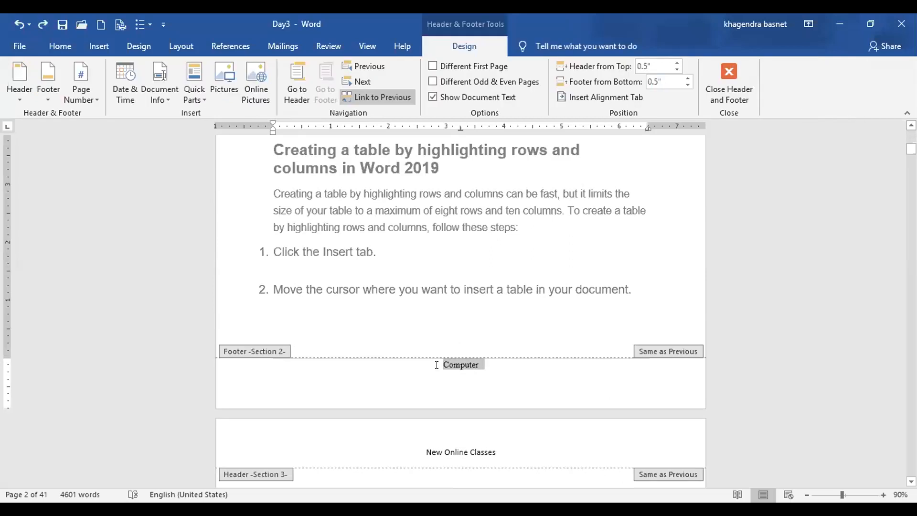
pyautogui.click(371, 97)
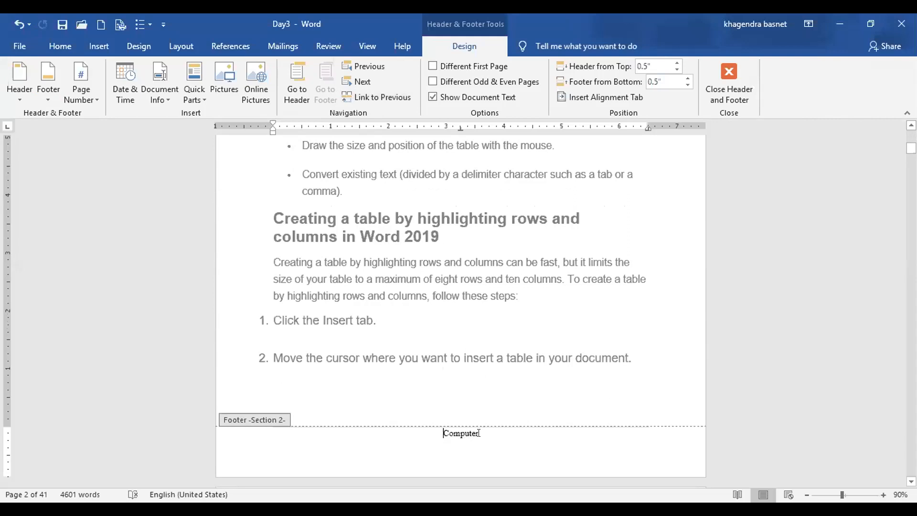
# Change the section 2 footer text to "Computer page 1", leave the footer, and compare it with the footer on page 1
pyautogui.write('page ')
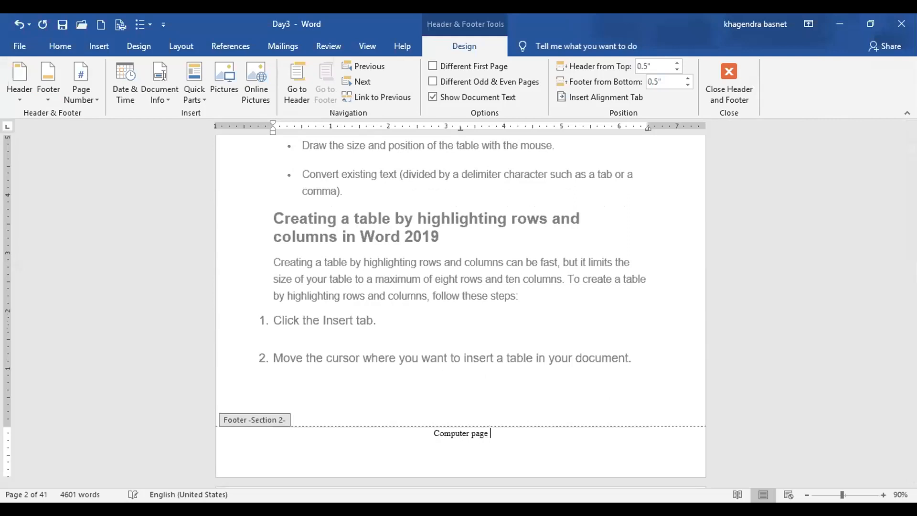
pyautogui.write('1')
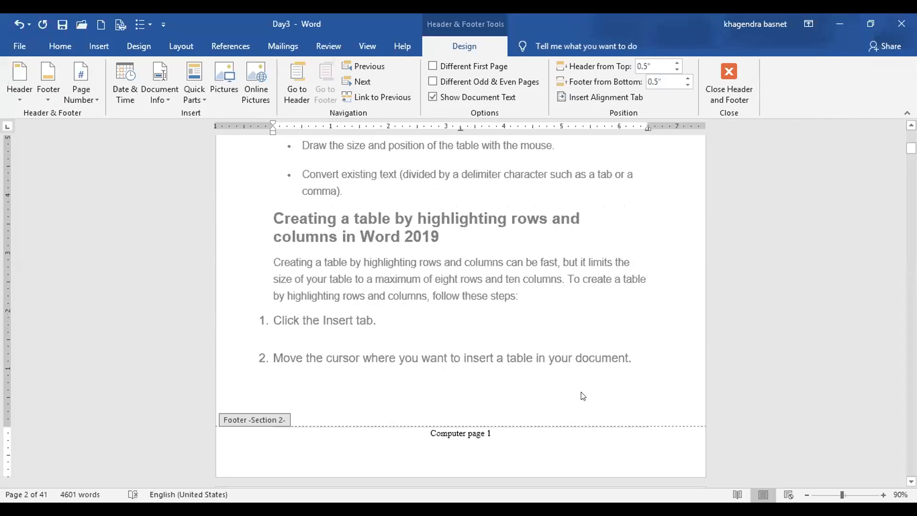
pyautogui.press('Escape')
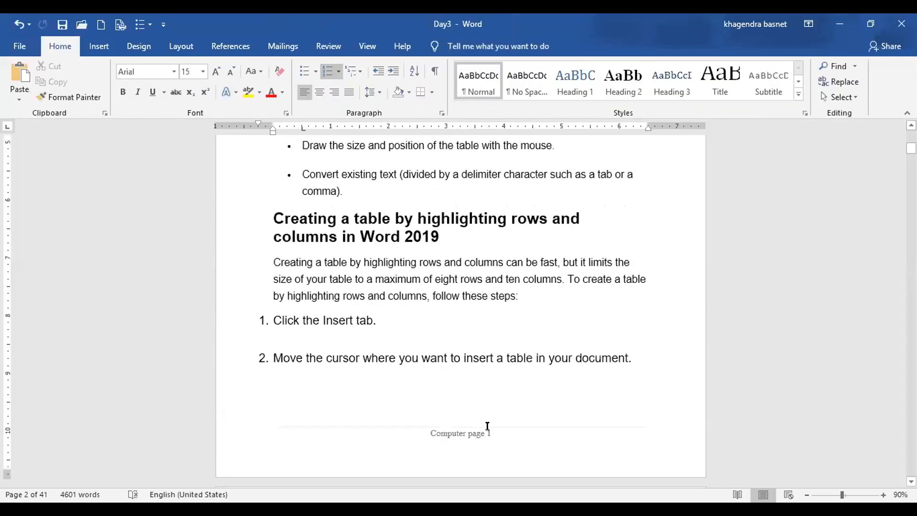
pyautogui.scroll(3, 487, 425)
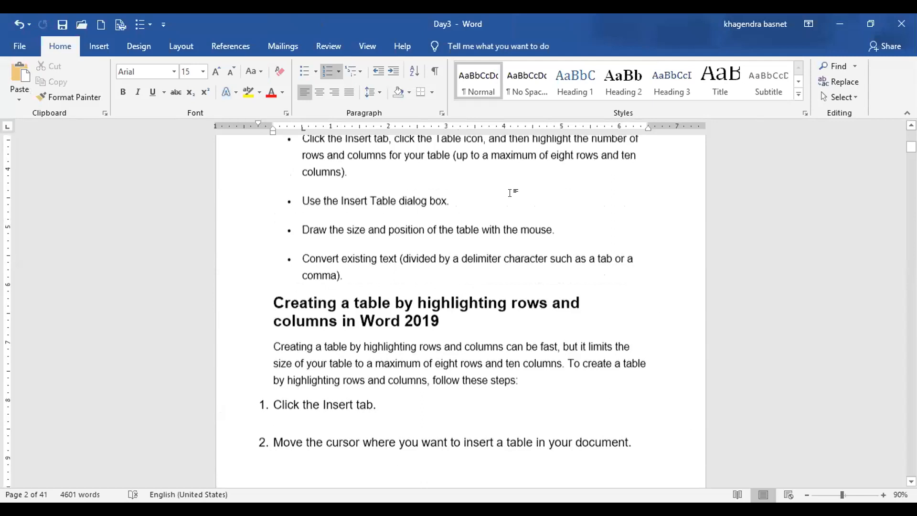
pyautogui.scroll(12, 497, 221)
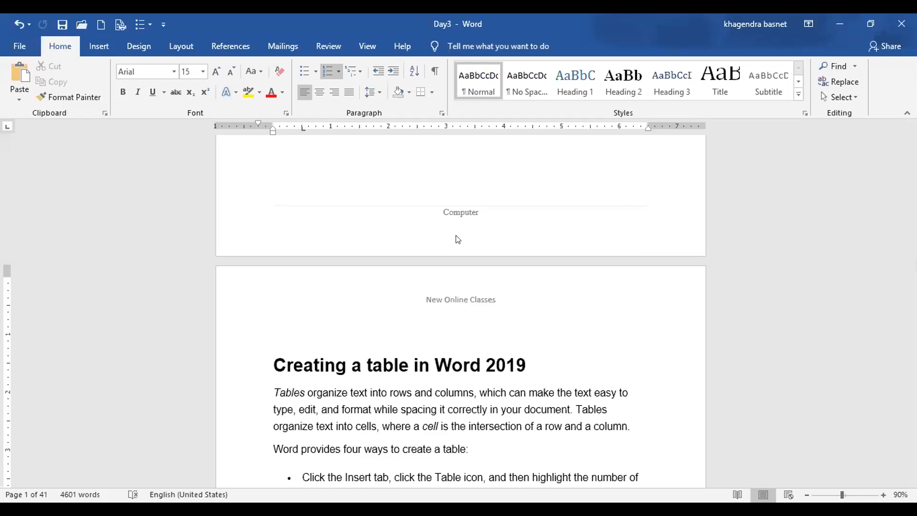
pyautogui.click(350, 225)
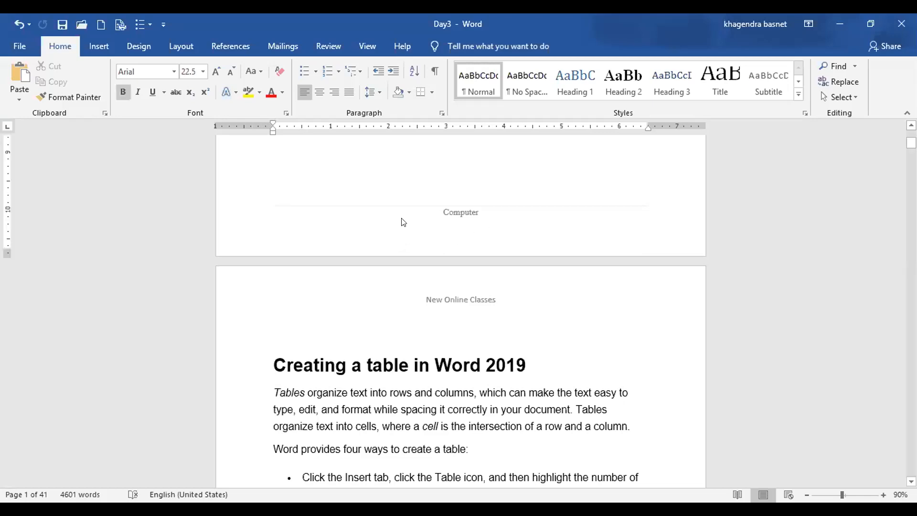
# Open the section 1 footer on page 1 and left-align the text "Computer"
pyautogui.doubleClick(490, 213)
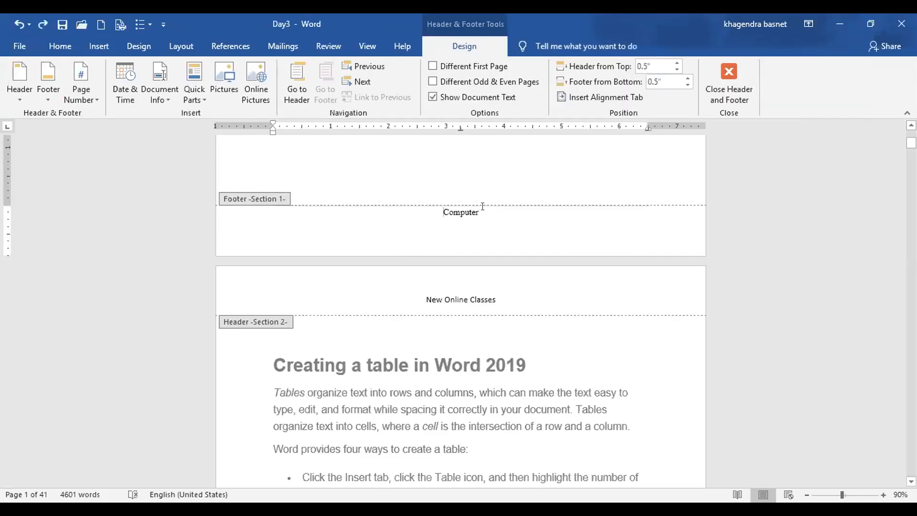
pyautogui.doubleClick(426, 213)
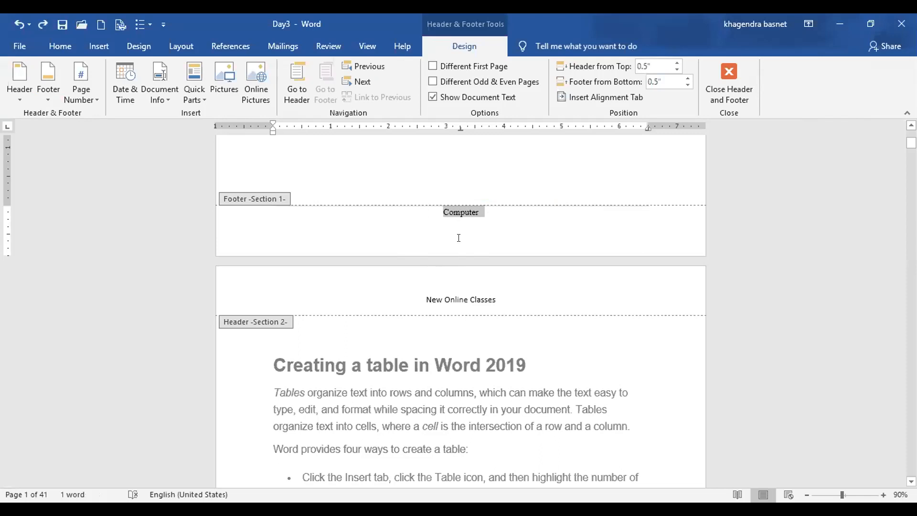
pyautogui.hotkey('ctrl', 'l')
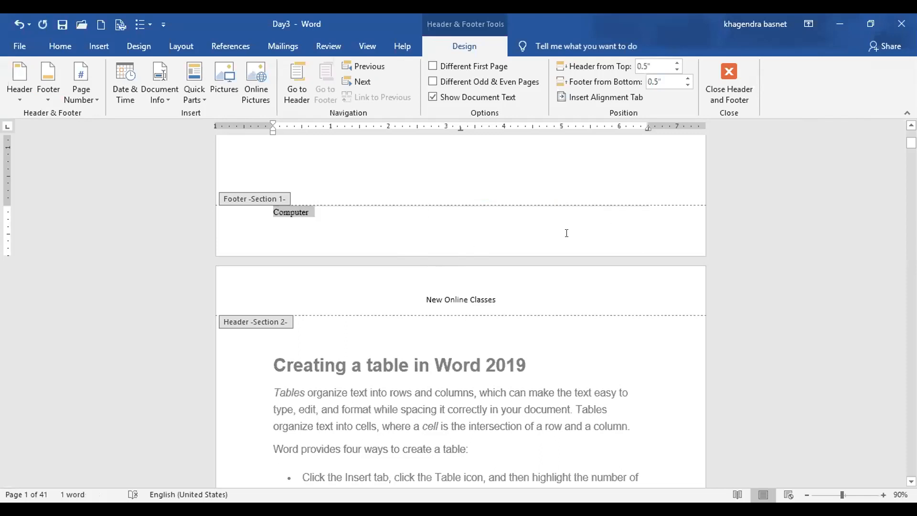
# Insert an Accent Bar 1 page number at the bottom of the page in section 1 and check the following section's header and footer
pyautogui.click(578, 234)
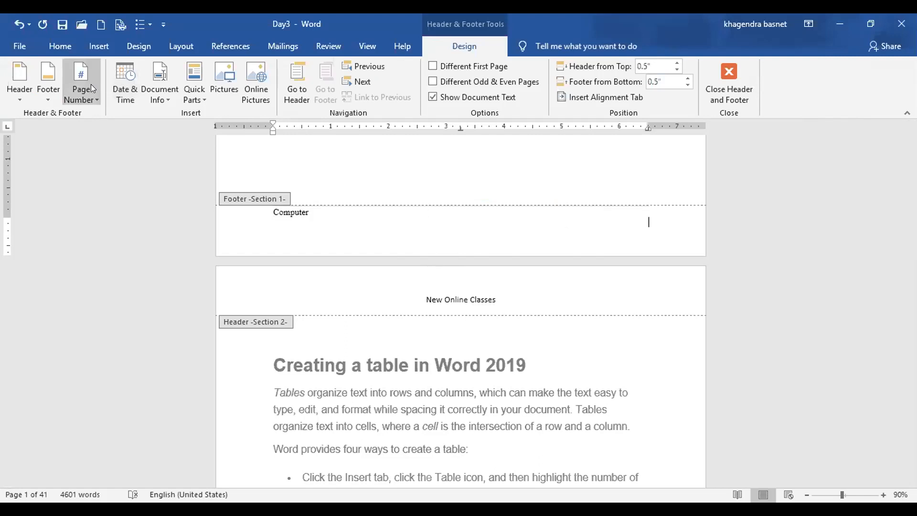
pyautogui.moveTo(139, 127)
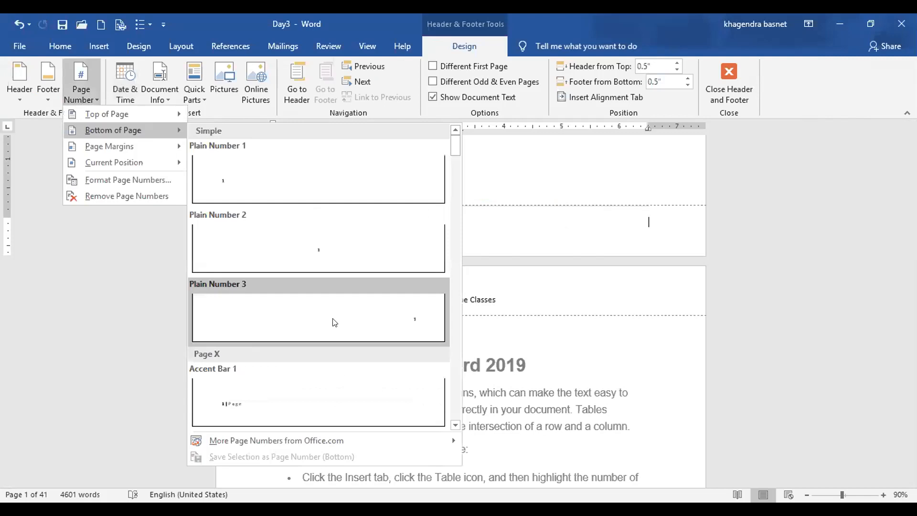
pyautogui.click(248, 395)
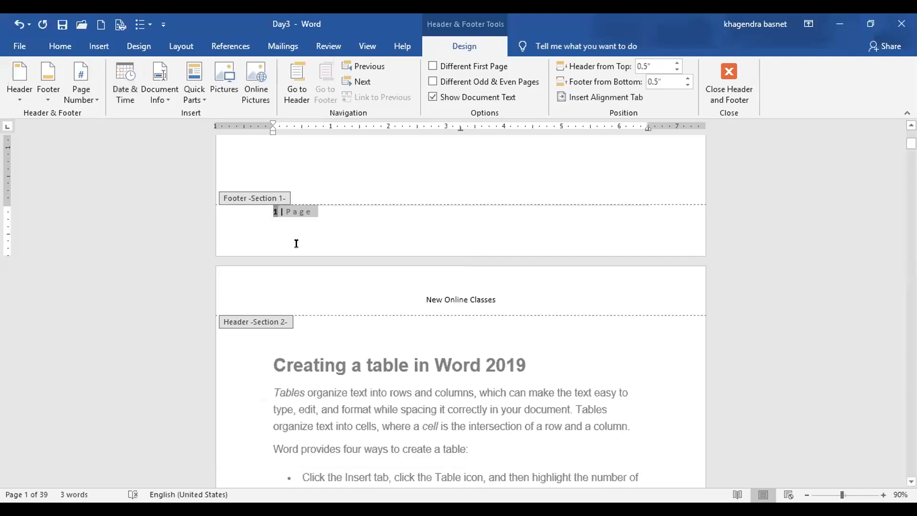
pyautogui.scroll(-3, 299, 247)
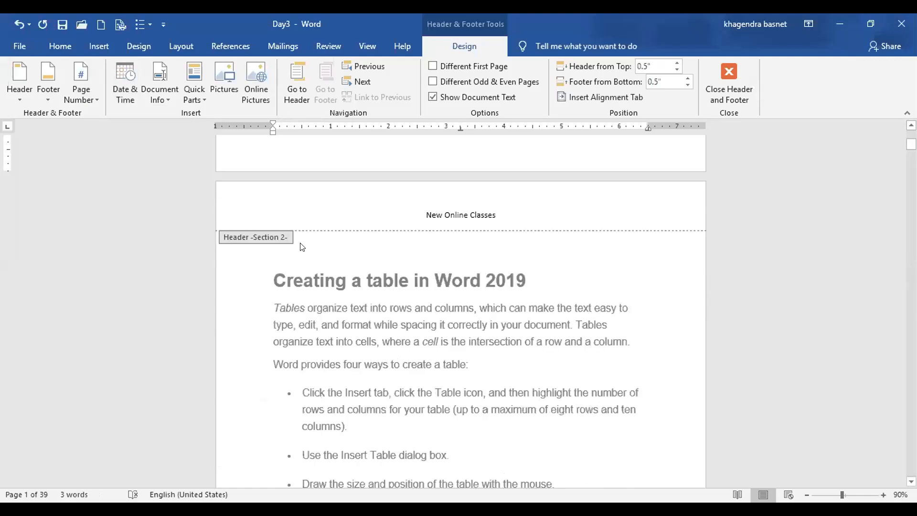
pyautogui.scroll(1, 301, 245)
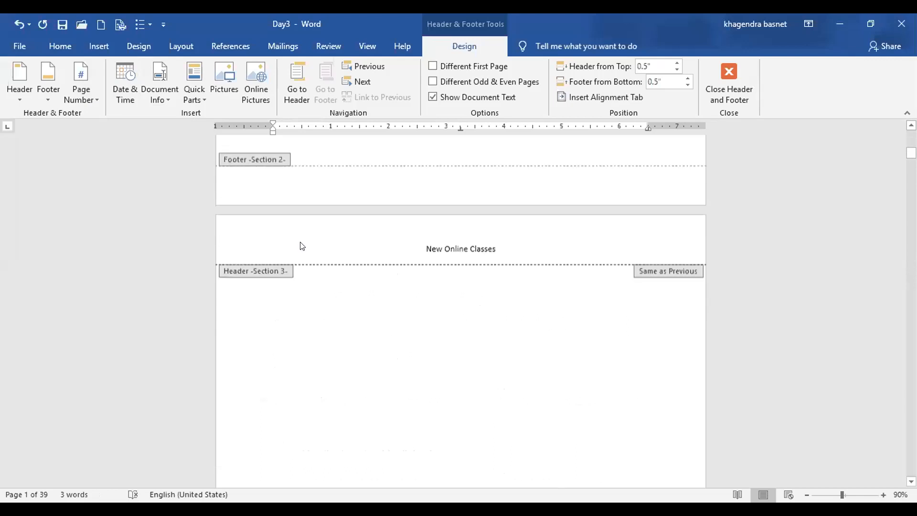
pyautogui.scroll(-10, 297, 244)
pyautogui.scroll(3, 298, 244)
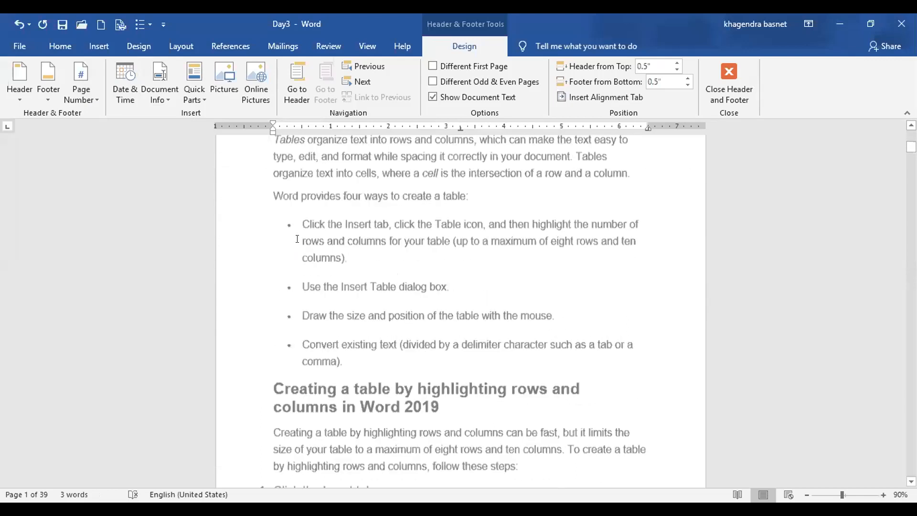
pyautogui.scroll(8, 306, 234)
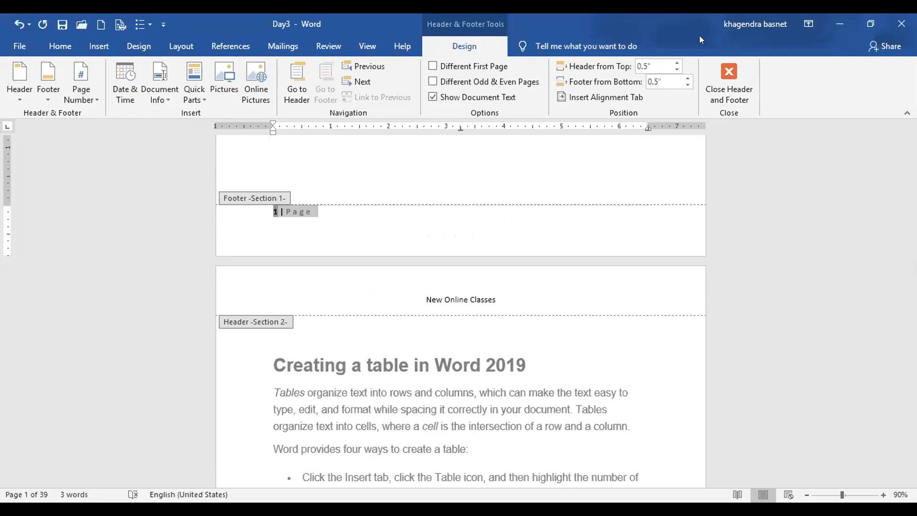
# Place the insertion point at the right end of the section 1 footer, below the page number line
pyautogui.click(333, 212)
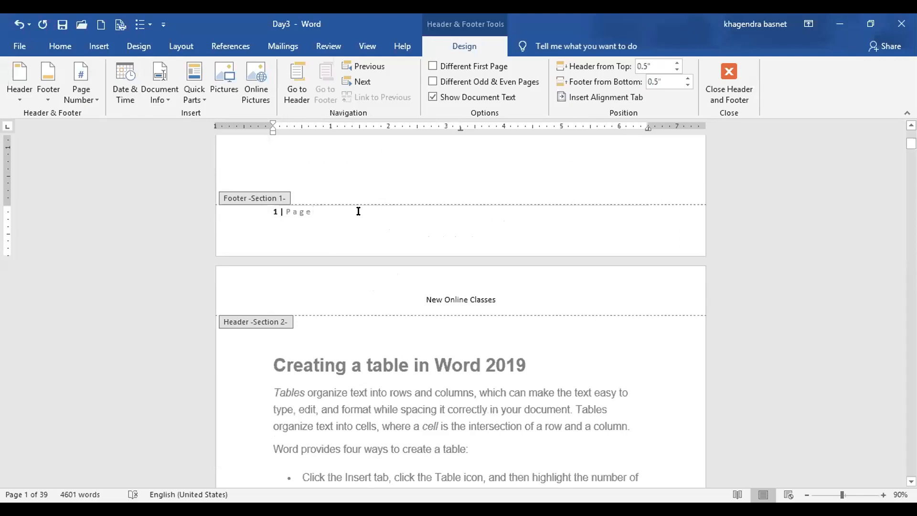
pyautogui.hotkey('ctrl', 'e')
pyautogui.hotkey('ctrl', 'l')
pyautogui.scroll(-1, 565, 312)
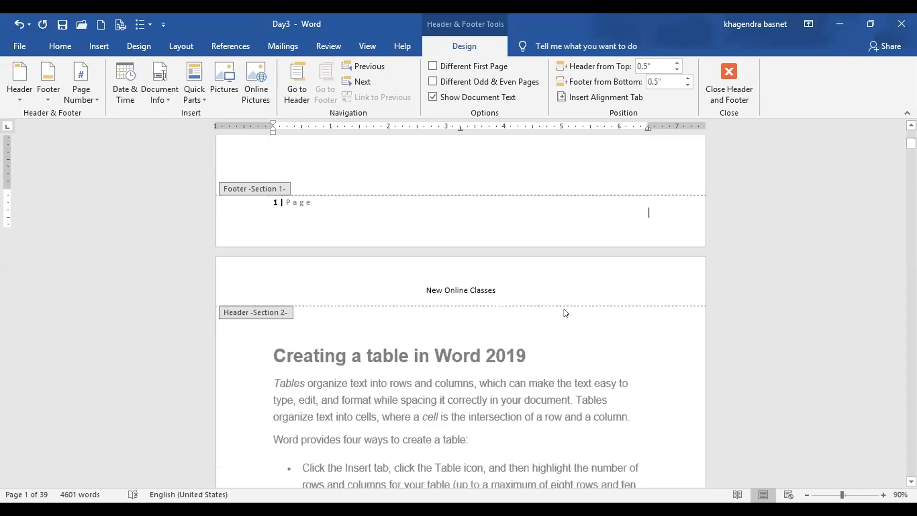
pyautogui.scroll(-1, 565, 313)
pyautogui.scroll(3, 395, 269)
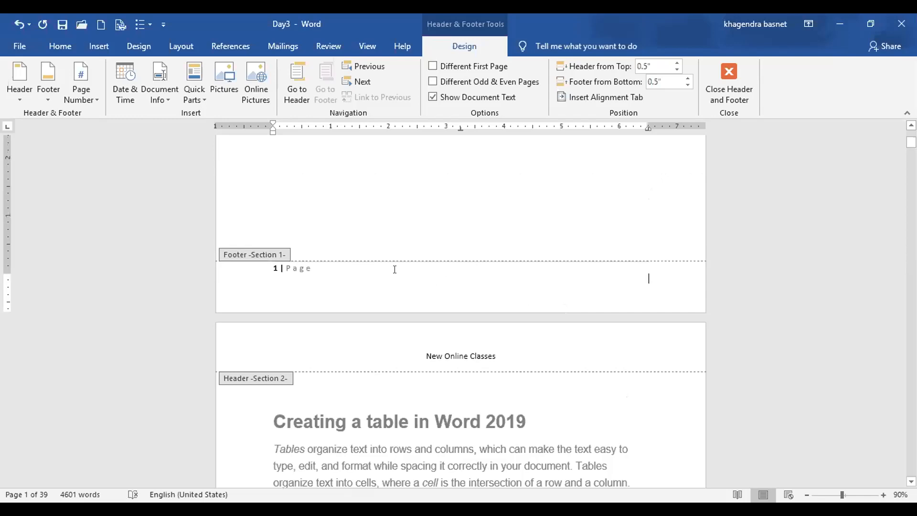
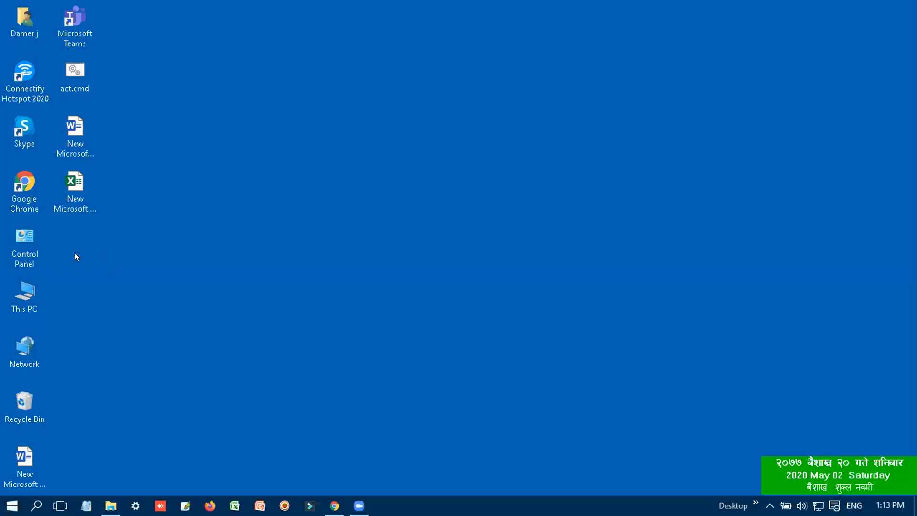
# Open New Microsoft Word Document (2) from the desktop and insert the Blank (Three Columns) footer
pyautogui.doubleClick(77, 138)
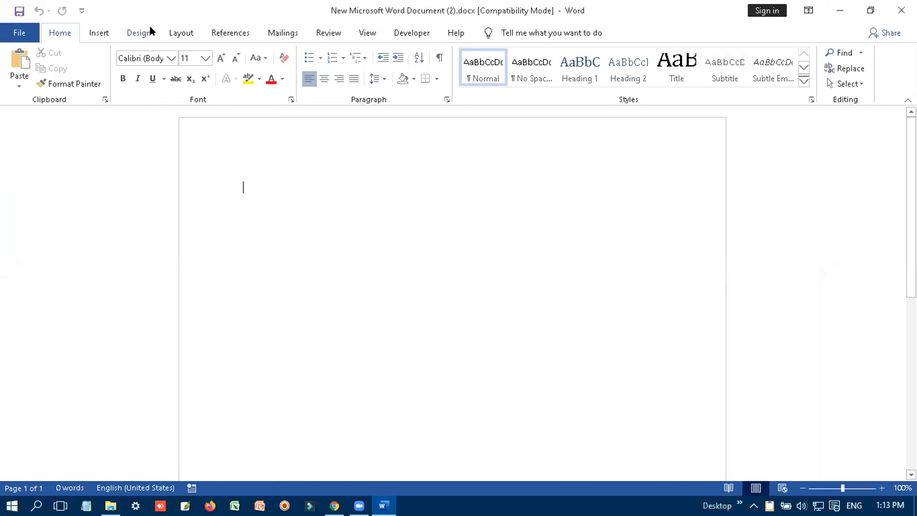
pyautogui.click(150, 32)
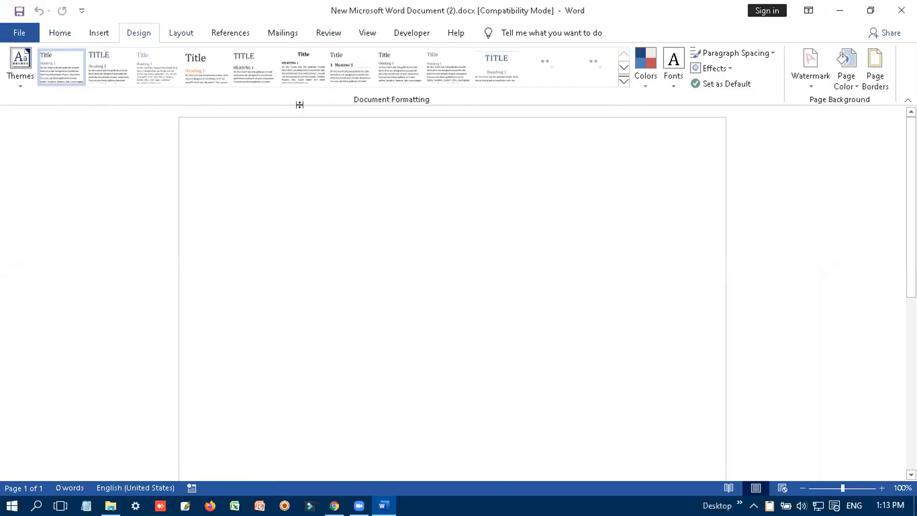
pyautogui.click(182, 33)
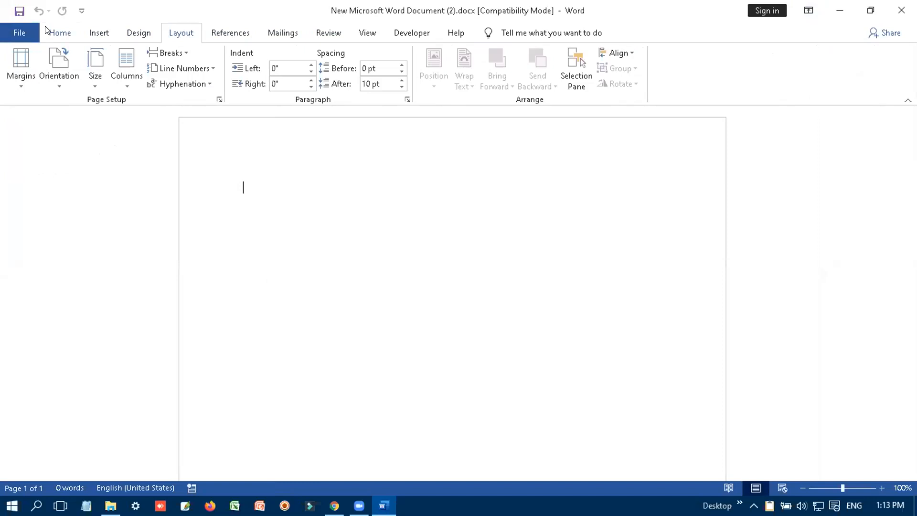
pyautogui.click(100, 36)
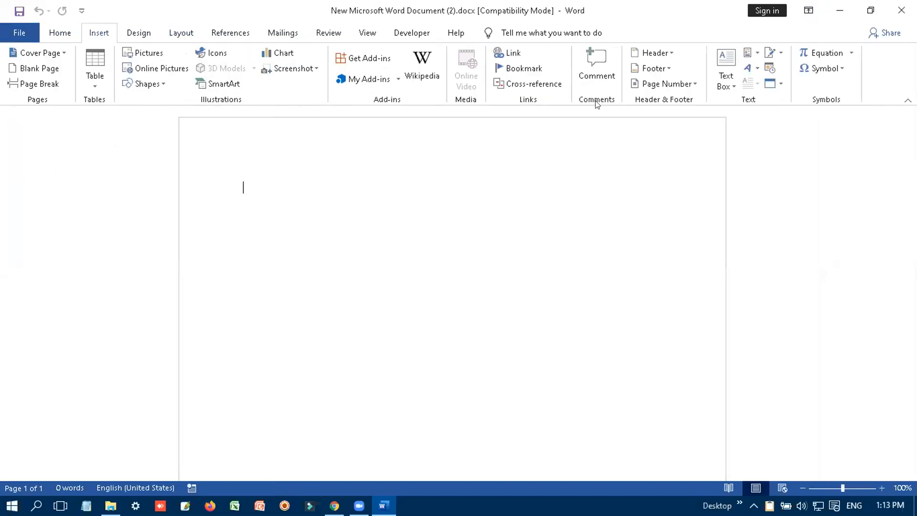
pyautogui.click(631, 47)
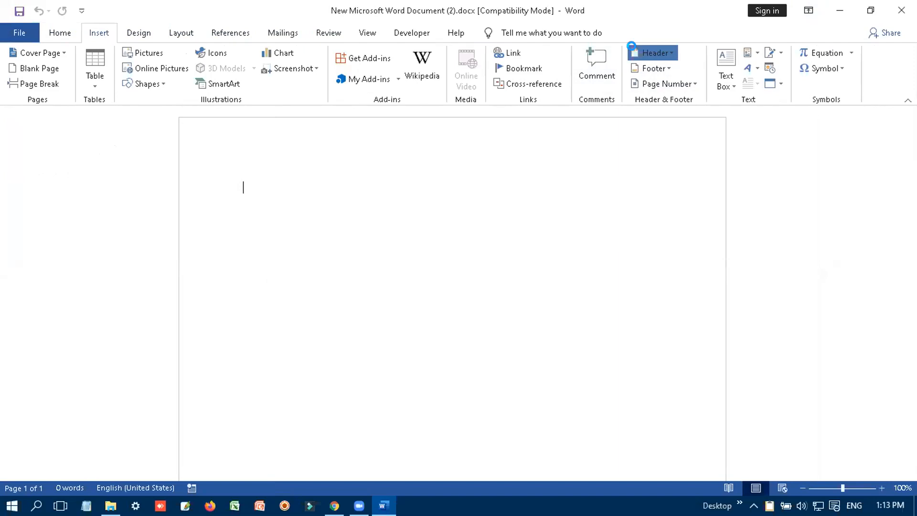
pyautogui.click(601, 157)
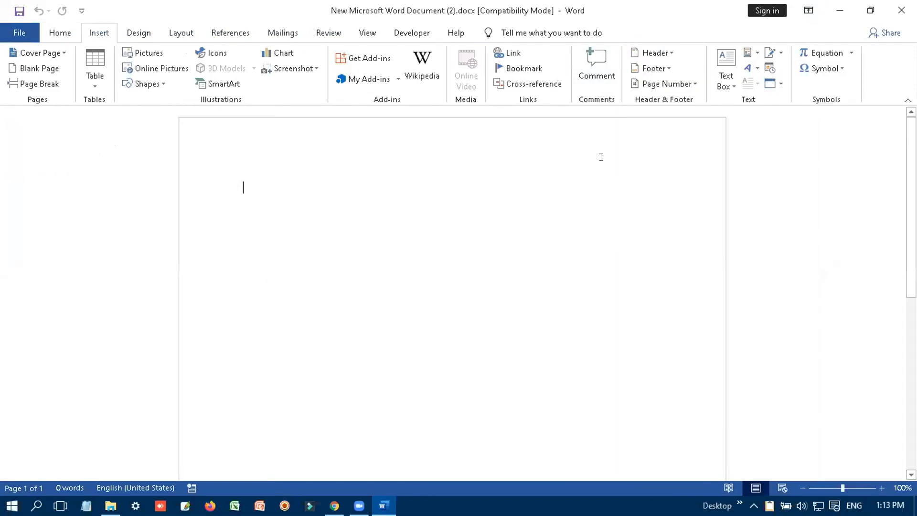
pyautogui.click(652, 69)
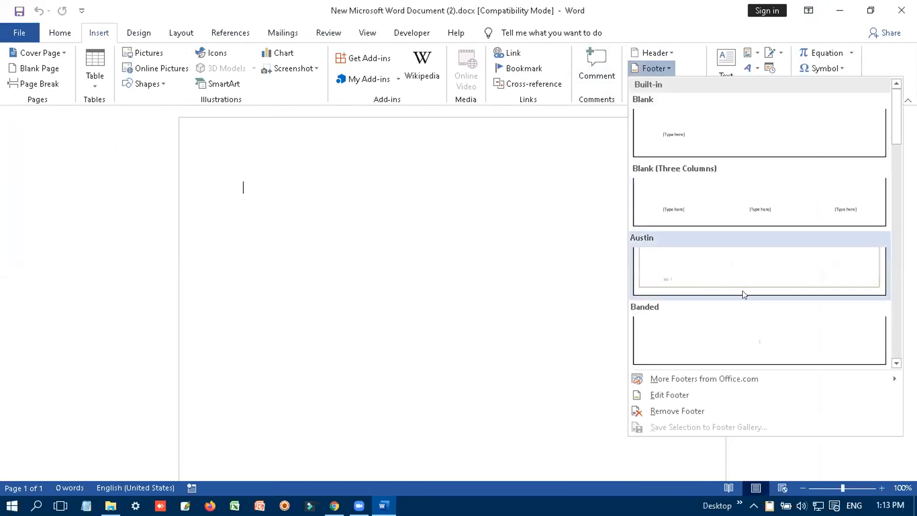
pyautogui.click(714, 210)
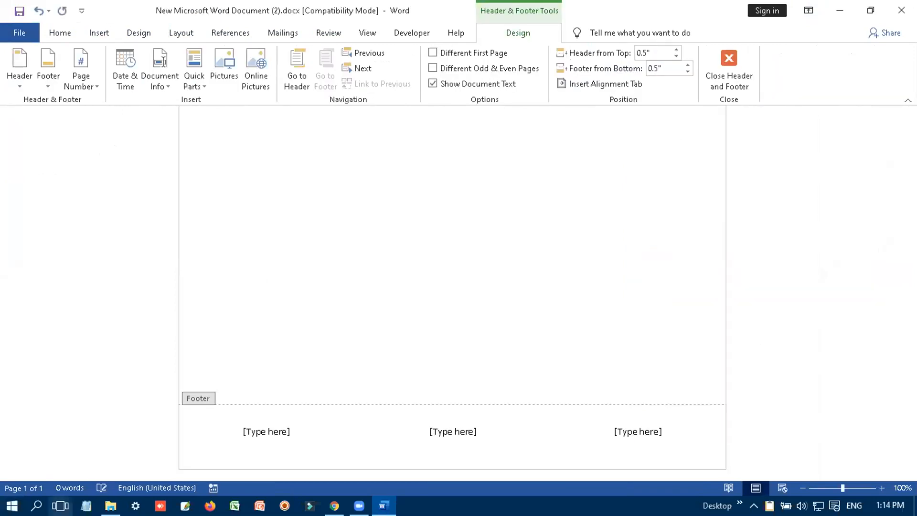
# Insert a Plain Number 2 page number at the top of the page
pyautogui.click(279, 432)
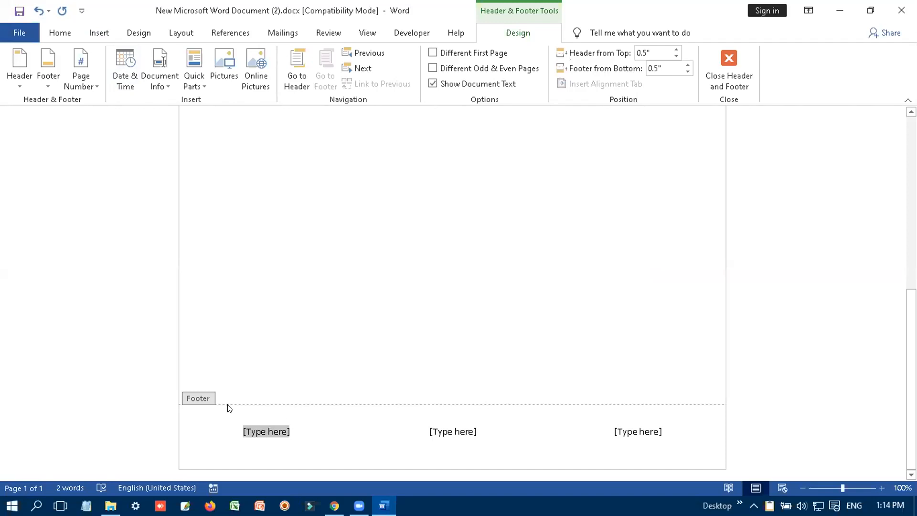
pyautogui.click(93, 83)
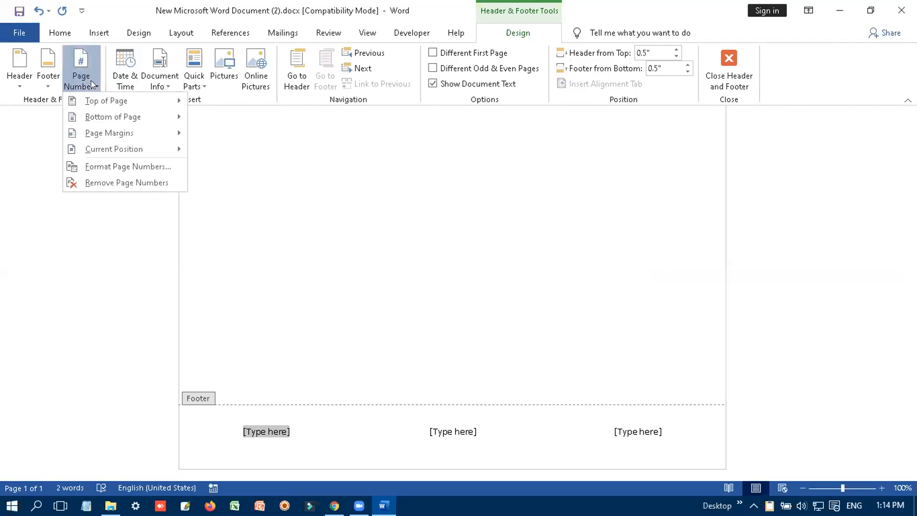
pyautogui.moveTo(134, 103)
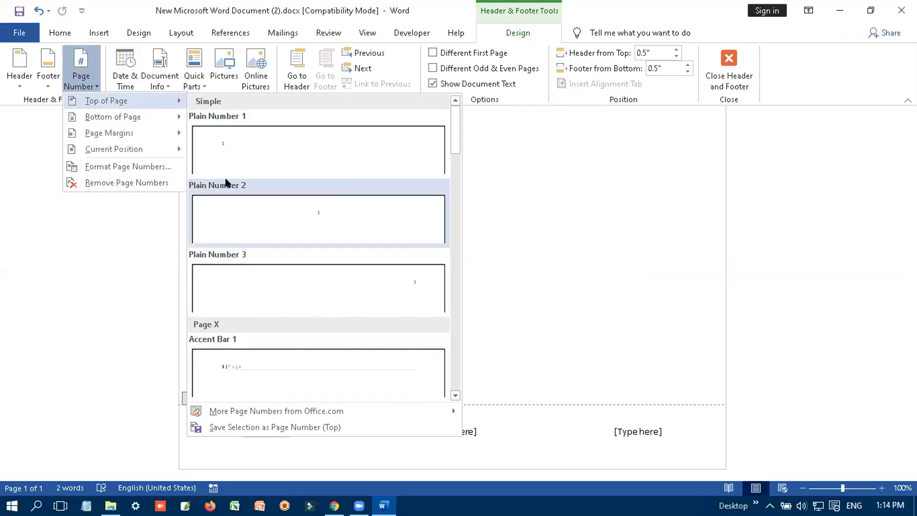
pyautogui.click(254, 222)
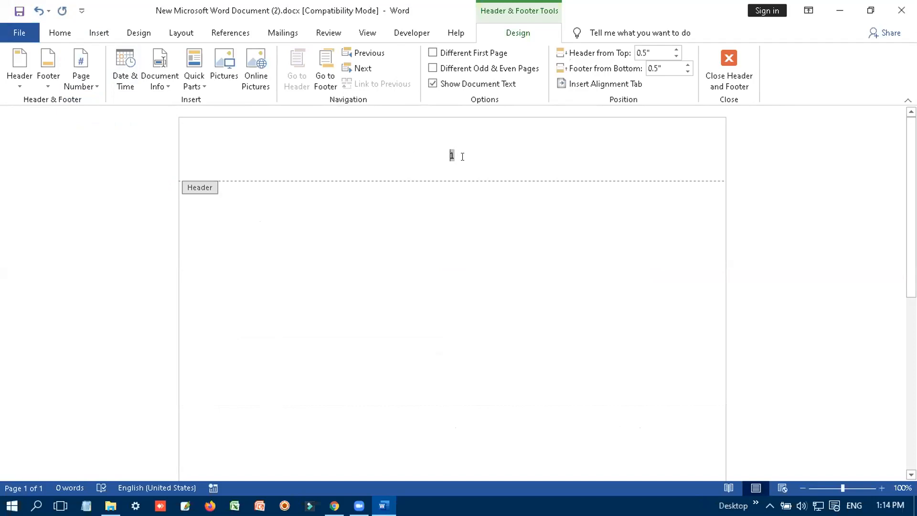
# Add a header line below the page number with "Computer" at the left margin and "history" at the right margin
pyautogui.click(564, 161)
pyautogui.write('q')
pyautogui.write('m')
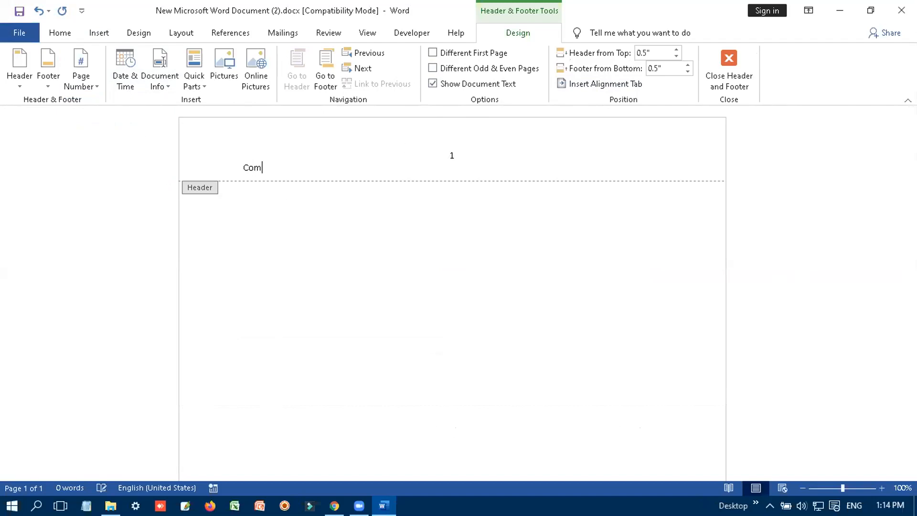
pyautogui.write('puter')
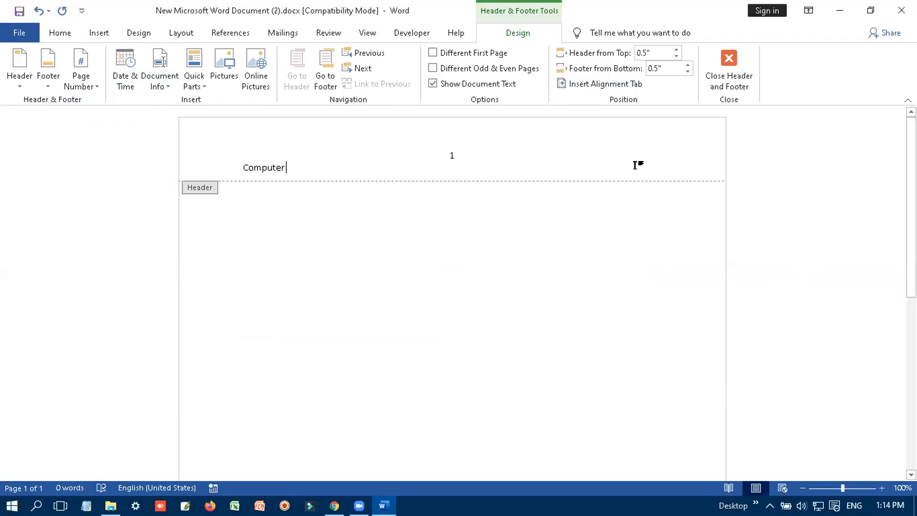
pyautogui.press('Tab')
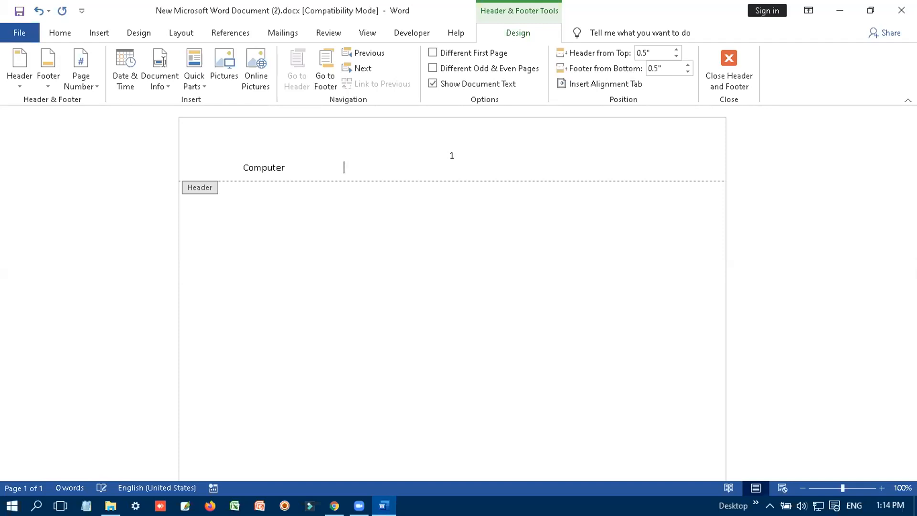
pyautogui.press('Tab')
pyautogui.write('h')
pyautogui.write('istor')
# Compare the header layout with the three-column footer and its placeholders
pyautogui.scroll(-5, 892, 320)
pyautogui.scroll(5, 864, 118)
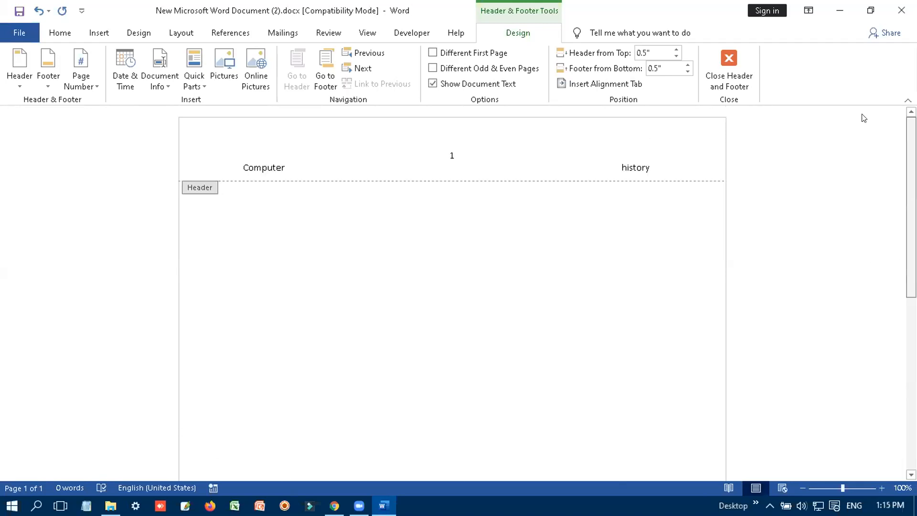
pyautogui.scroll(-5, 876, 389)
pyautogui.scroll(5, 861, 235)
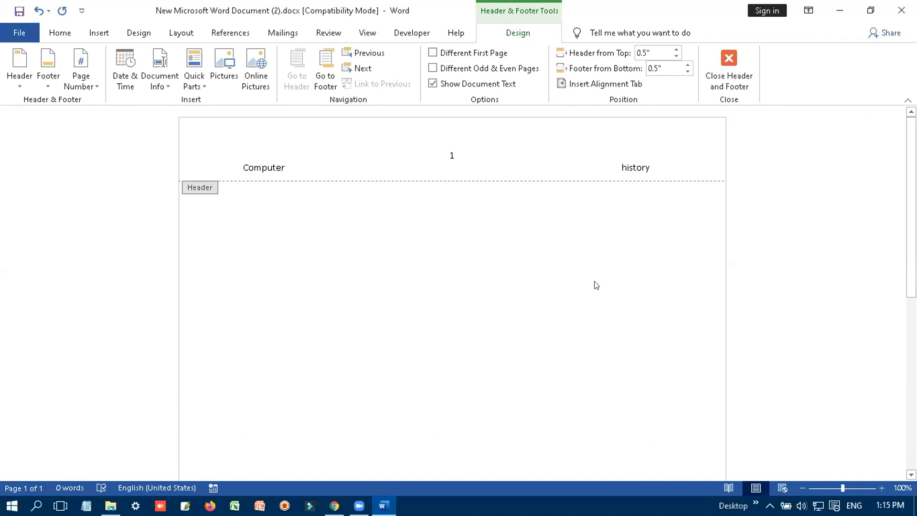
pyautogui.scroll(-5, 892, 434)
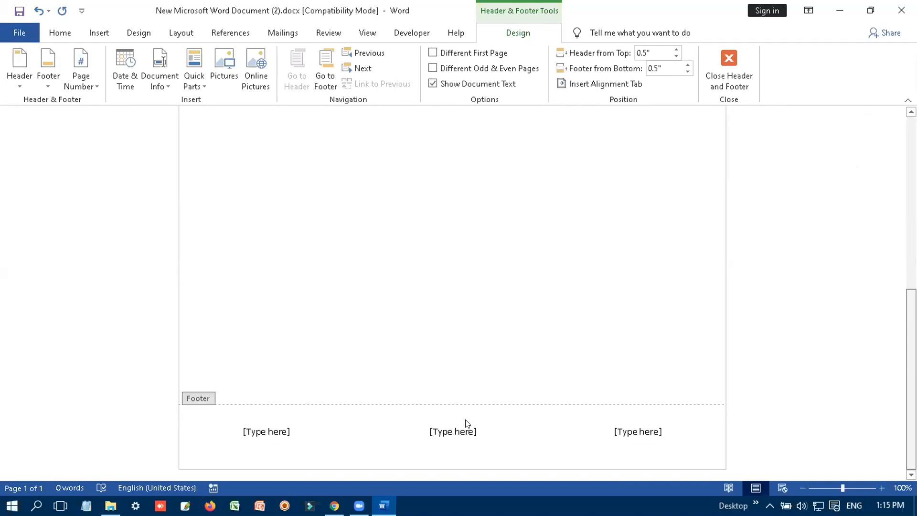
pyautogui.click(467, 423)
pyautogui.click(637, 431)
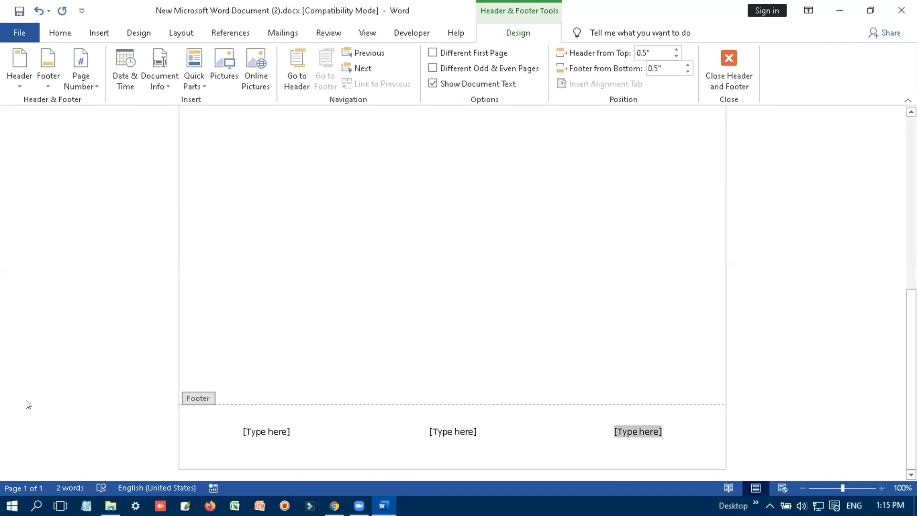
# Leave the header and footer view and close New Microsoft Word Document (2) to return to the Day3 document
pyautogui.click(650, 68)
pyautogui.click(723, 62)
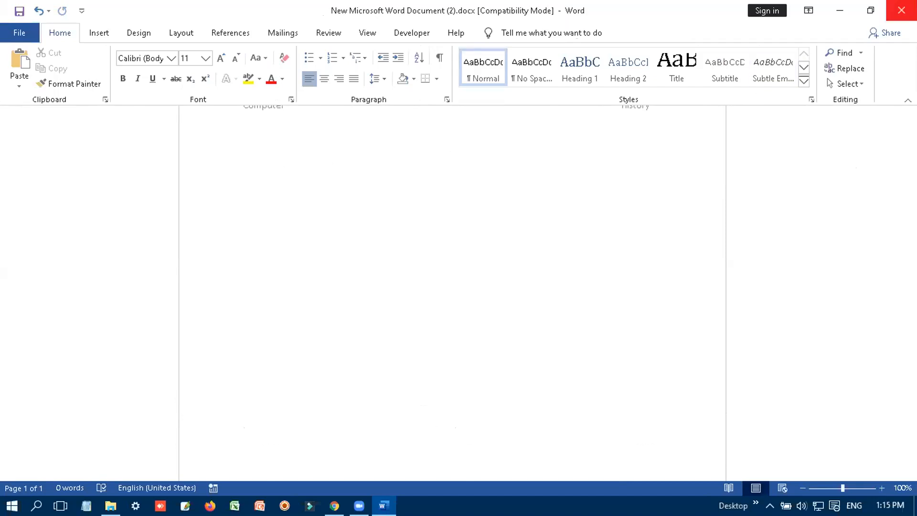
pyautogui.click(902, 10)
pyautogui.click(457, 281)
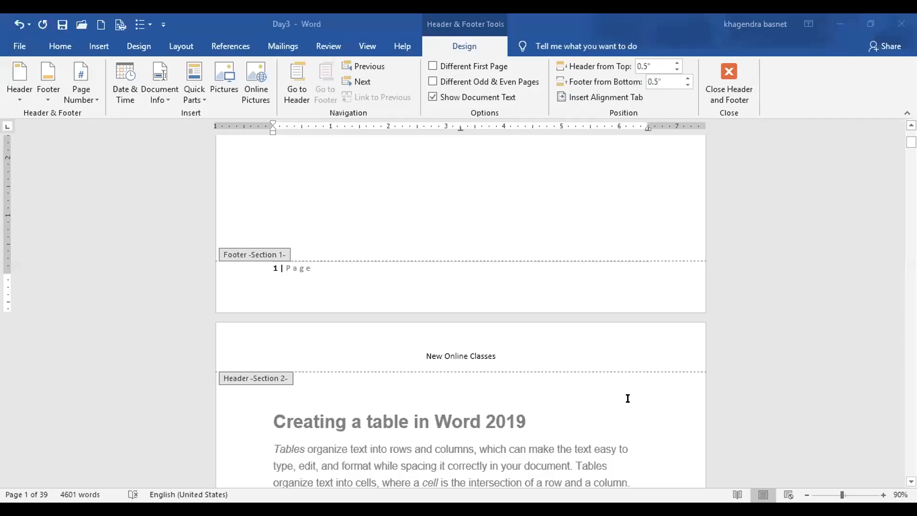
# Leave the header and footer view and look through the Day3 pages to review their section headers and footers
pyautogui.doubleClick(628, 398)
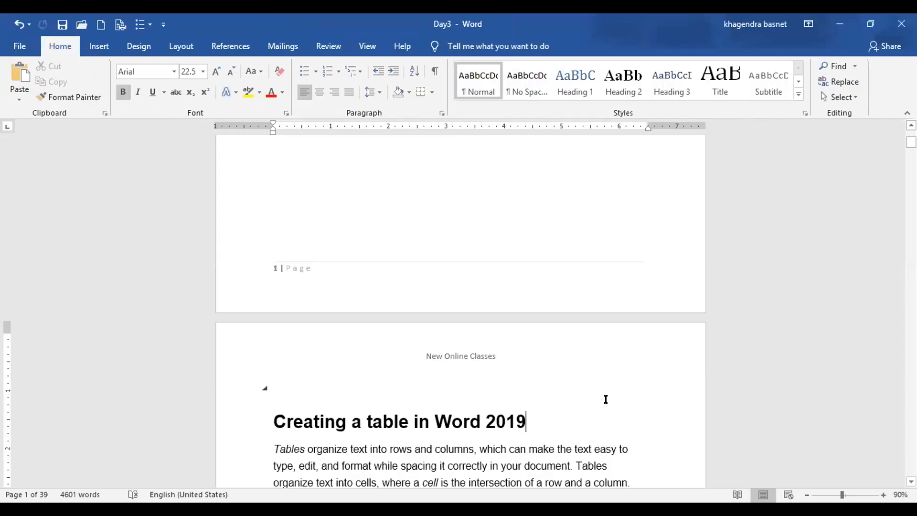
pyautogui.scroll(-10, 603, 399)
pyautogui.scroll(-10, 513, 410)
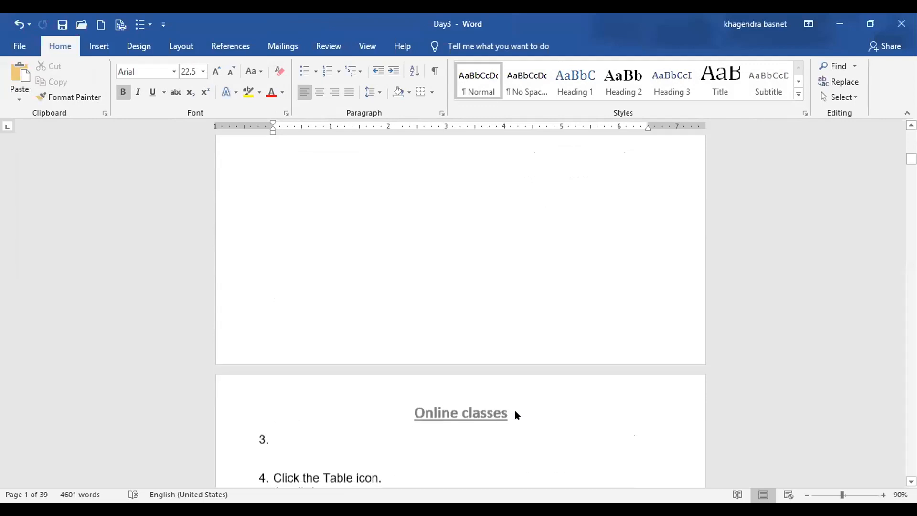
pyautogui.scroll(-15, 514, 409)
pyautogui.scroll(-15, 516, 404)
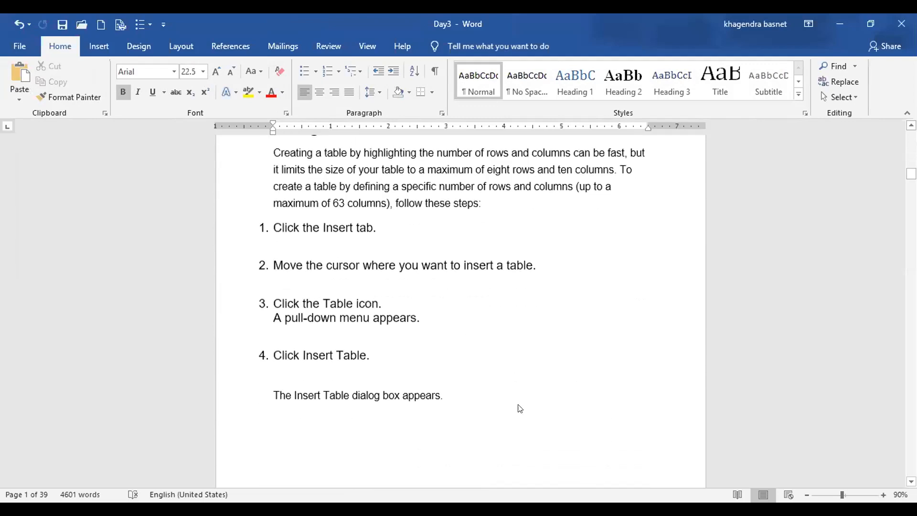
pyautogui.scroll(-14, 516, 405)
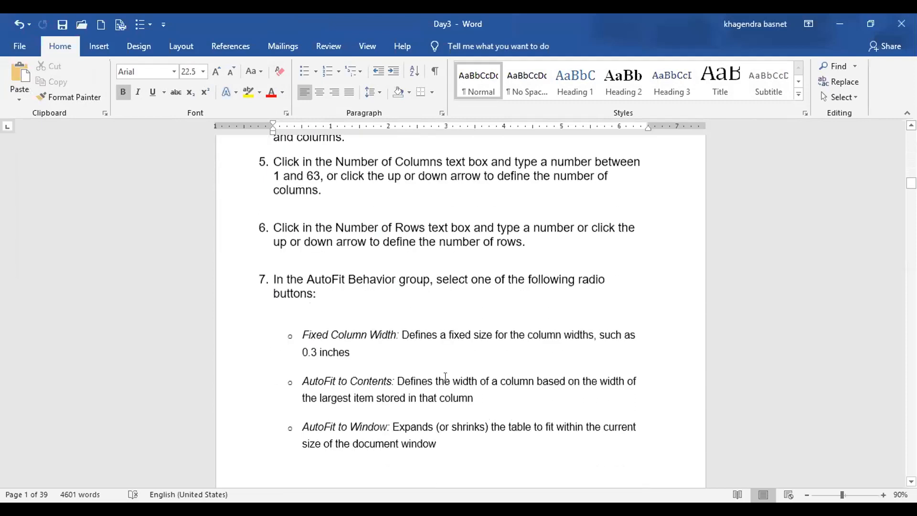
pyautogui.scroll(-15, 441, 377)
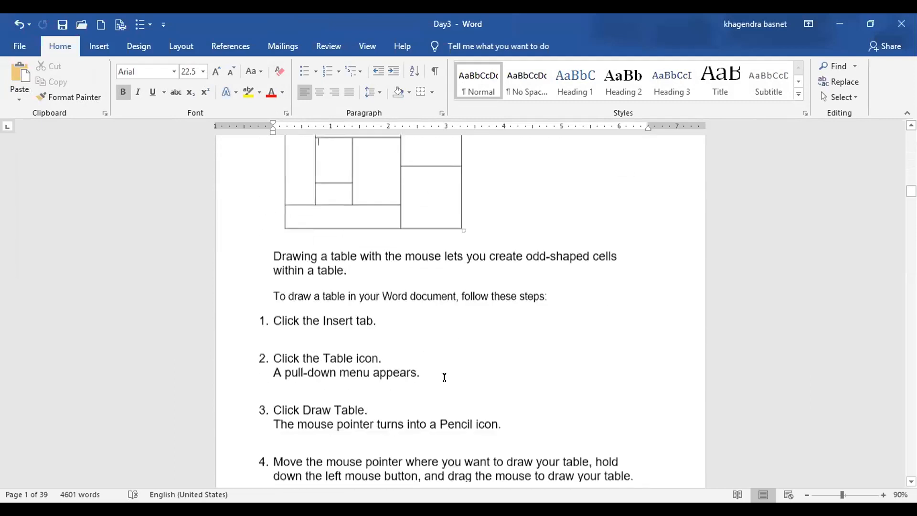
pyautogui.scroll(-12, 504, 364)
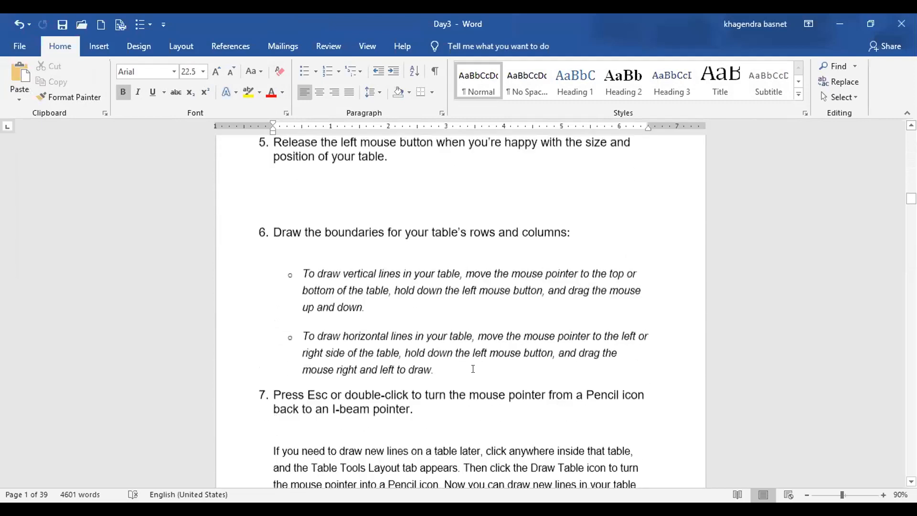
pyautogui.scroll(-15, 473, 367)
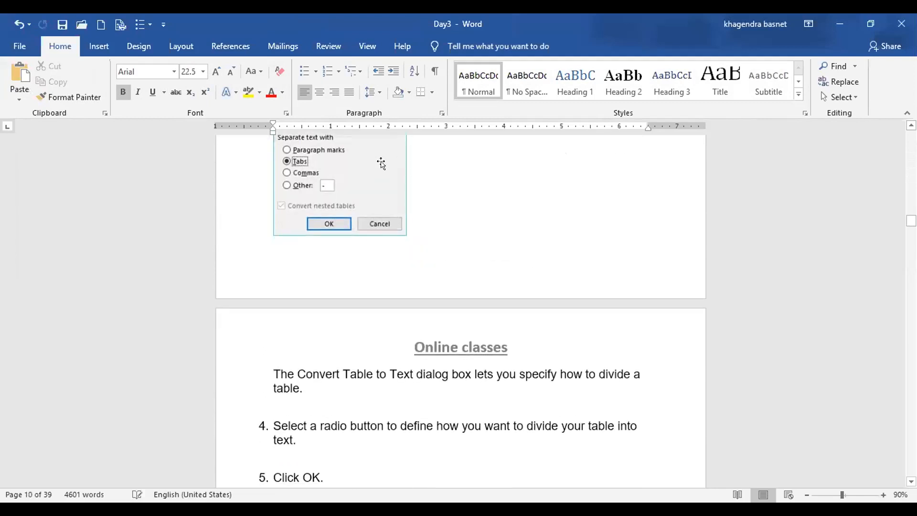
# Review the headers and page bottoms from page 10 back to the first page of the document
pyautogui.click(101, 46)
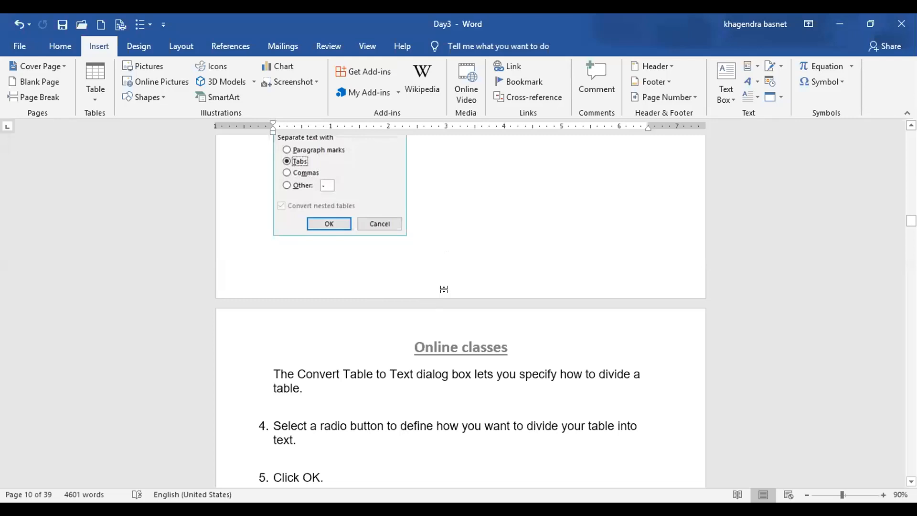
pyautogui.scroll(4, 445, 207)
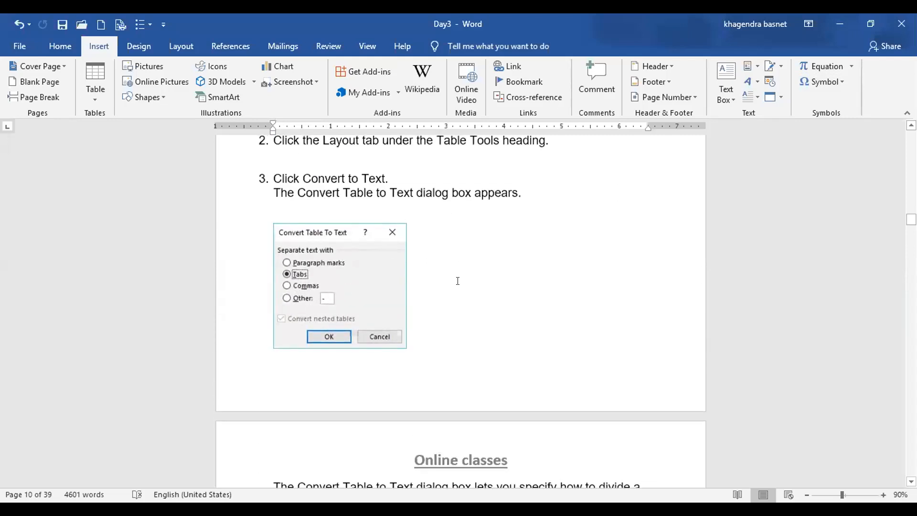
pyautogui.scroll(9, 469, 266)
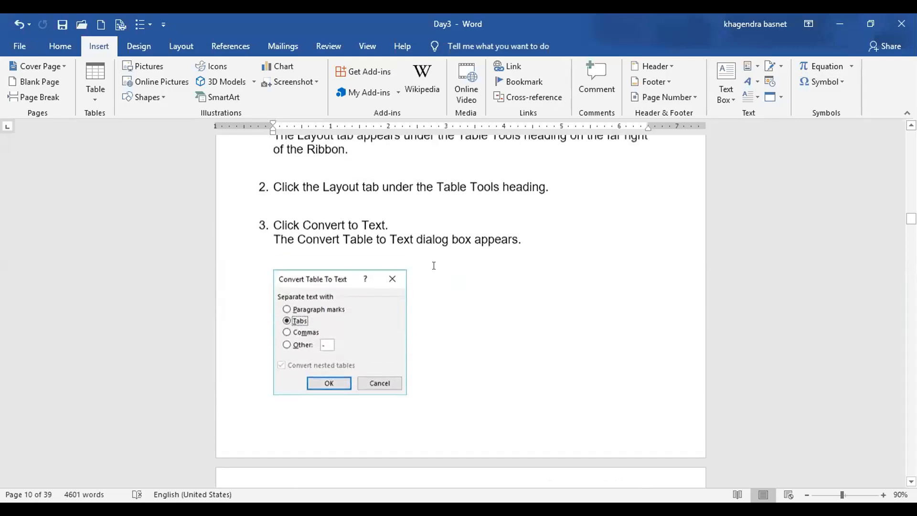
pyautogui.scroll(15, 437, 260)
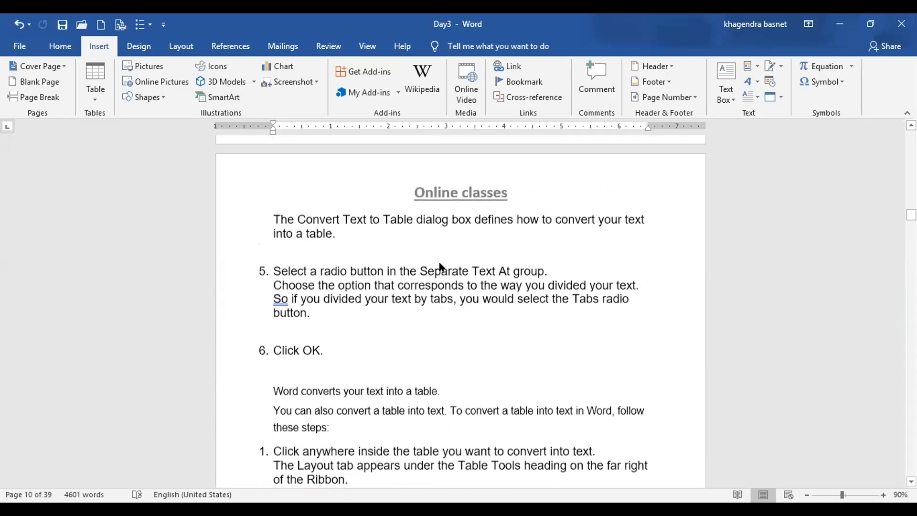
pyautogui.scroll(10, 439, 260)
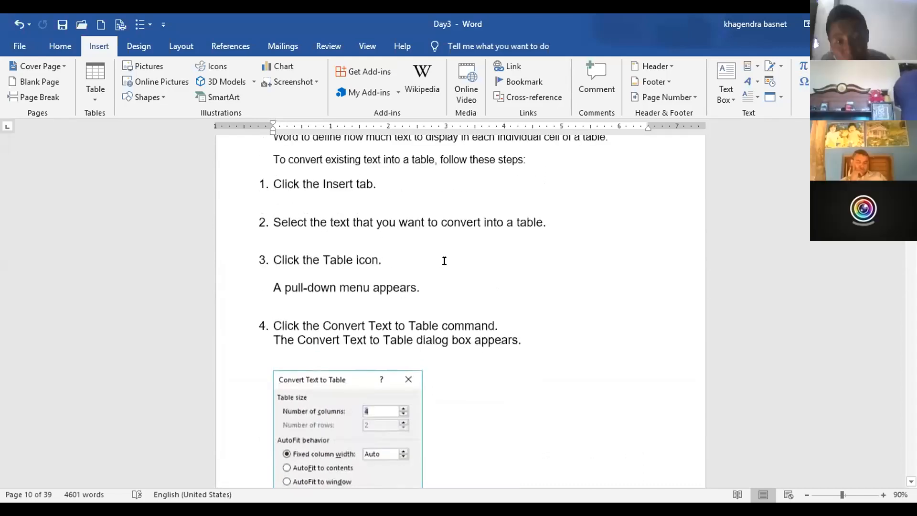
pyautogui.scroll(-4, 445, 261)
pyautogui.scroll(10, 445, 261)
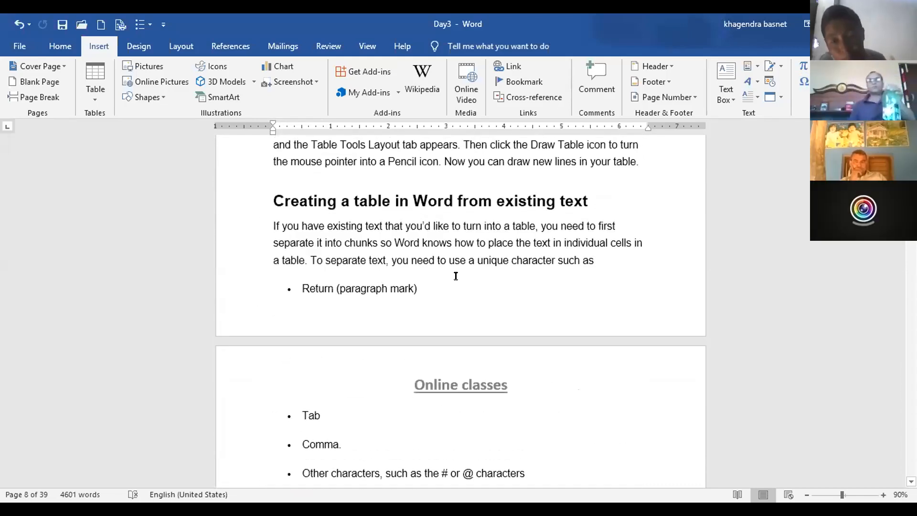
pyautogui.scroll(9, 457, 274)
pyautogui.scroll(8, 473, 268)
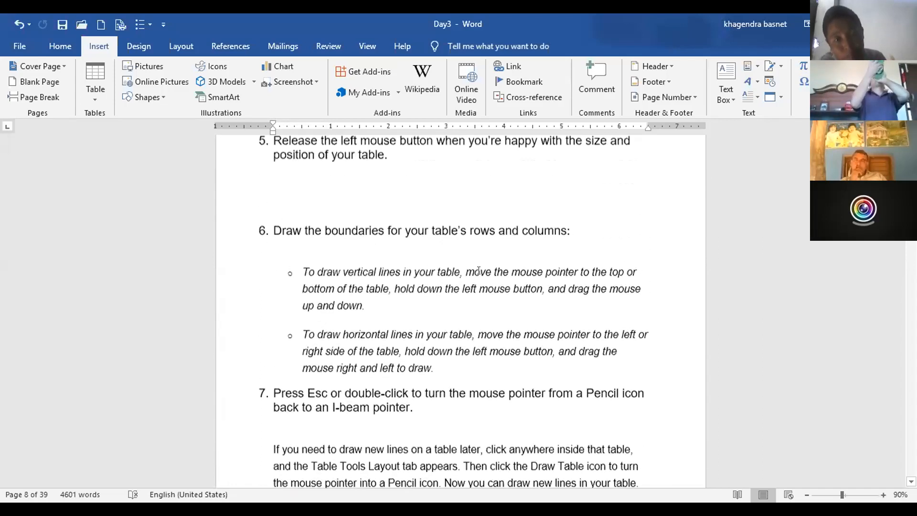
pyautogui.scroll(10, 479, 269)
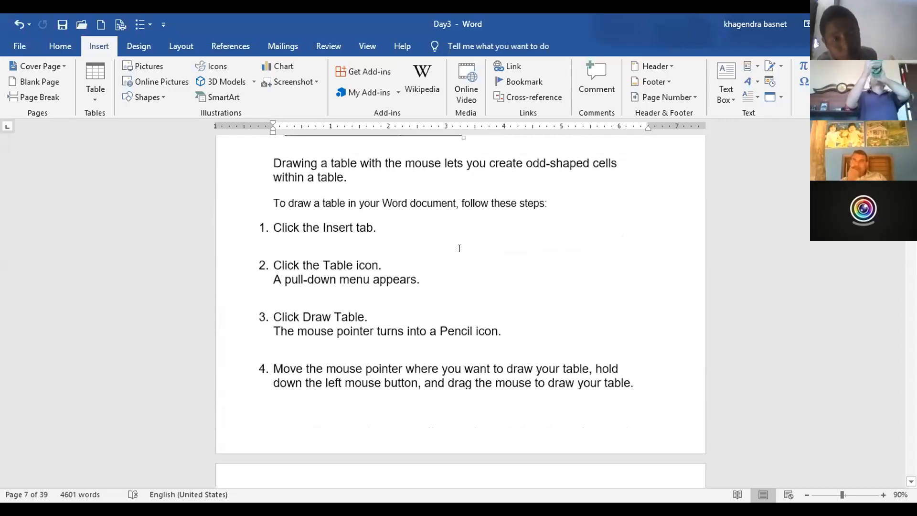
pyautogui.scroll(11, 459, 249)
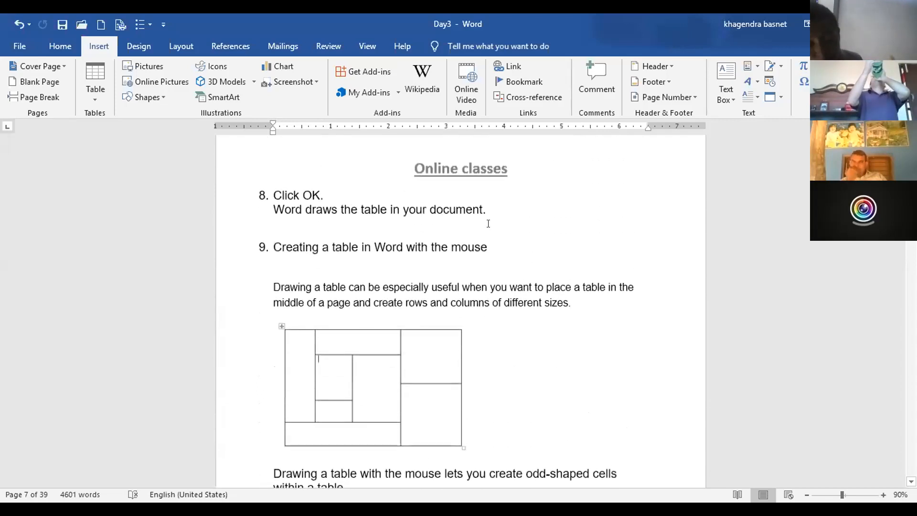
pyautogui.scroll(-5, 488, 223)
pyautogui.scroll(11, 487, 226)
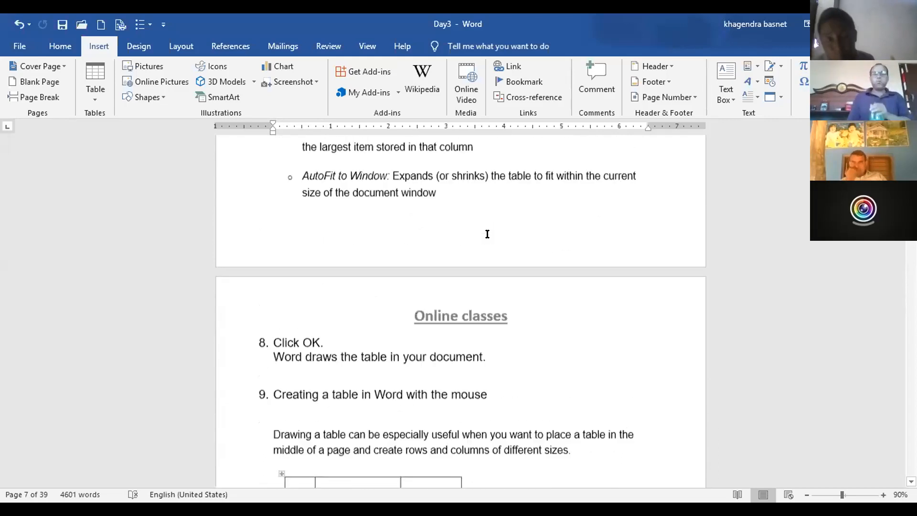
pyautogui.scroll(5, 477, 273)
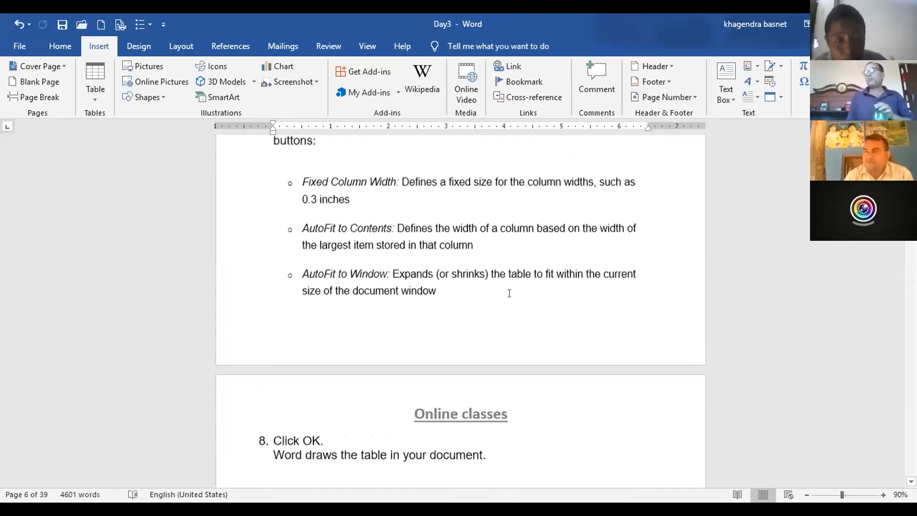
pyautogui.scroll(20, 459, 292)
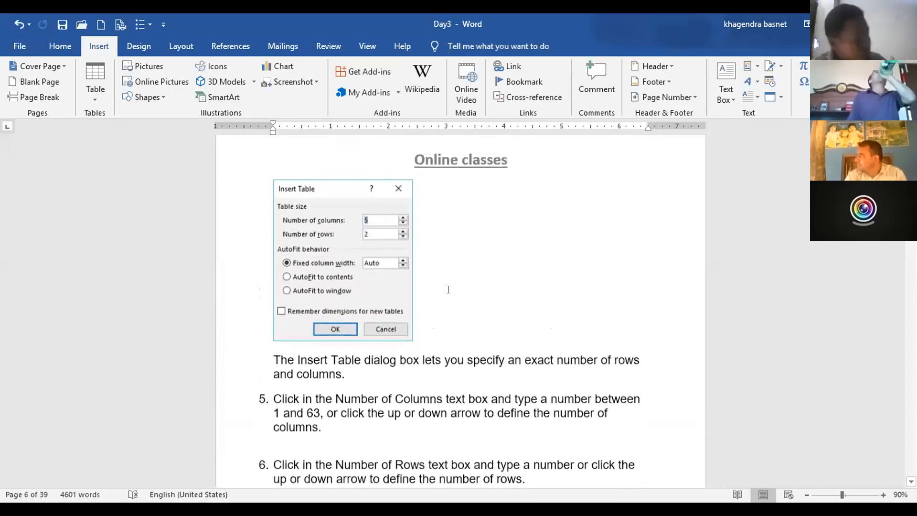
pyautogui.scroll(10, 451, 292)
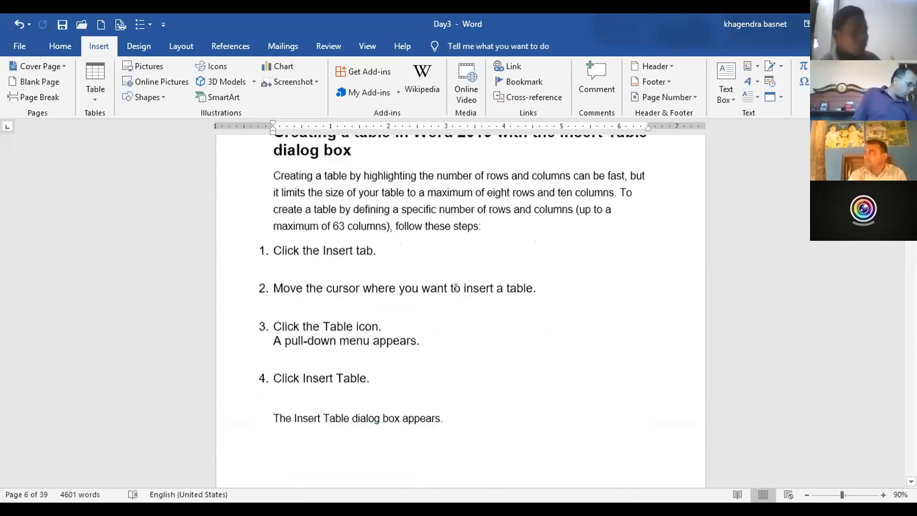
pyautogui.scroll(17, 464, 285)
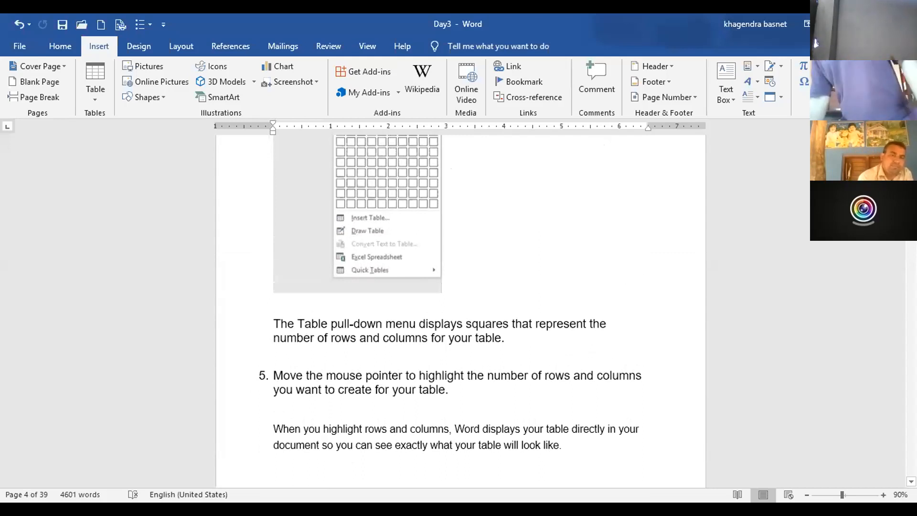
pyautogui.scroll(20, 460, 306)
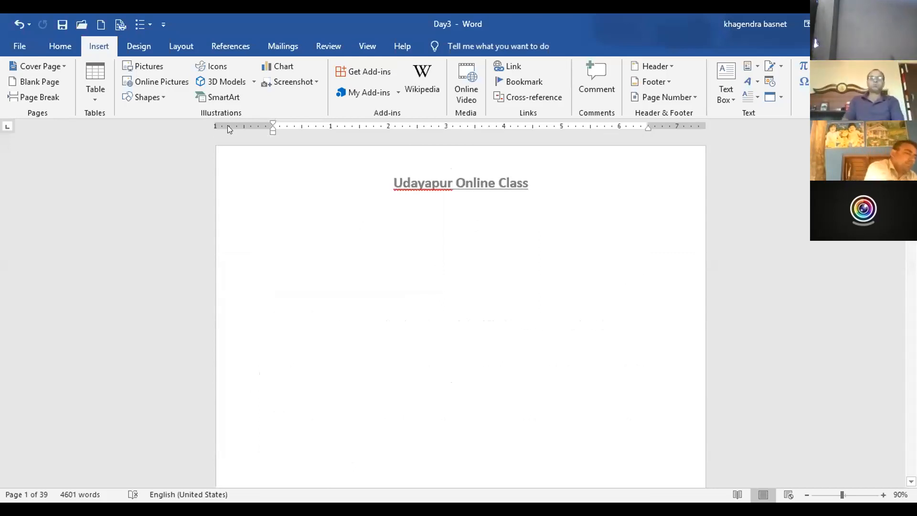
# Insert an Accent Bar 1 page number at the bottom of the page for Section 2 and return to the body text
pyautogui.click(693, 95)
pyautogui.moveTo(678, 130)
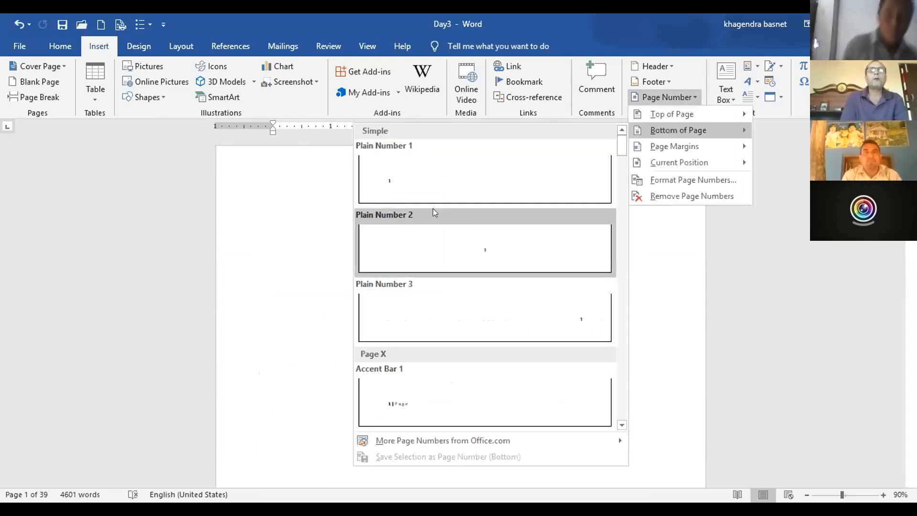
pyautogui.click(423, 389)
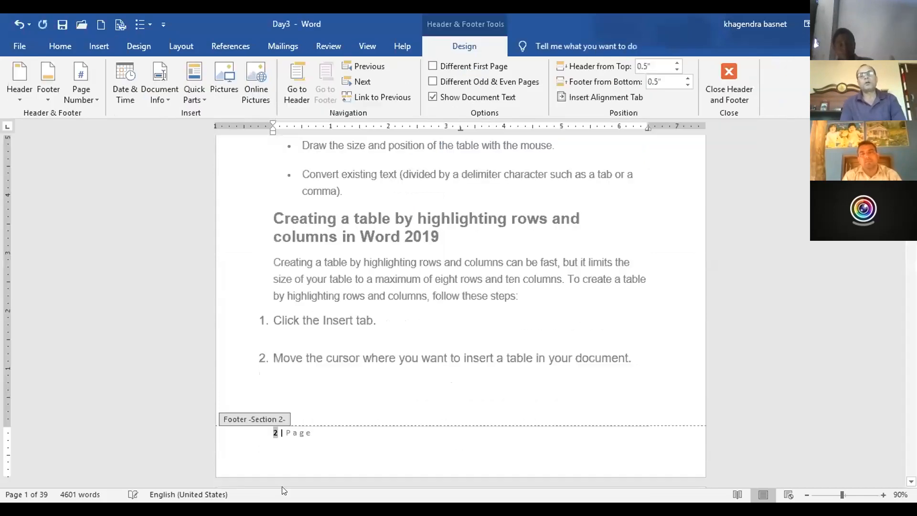
pyautogui.scroll(2, 335, 436)
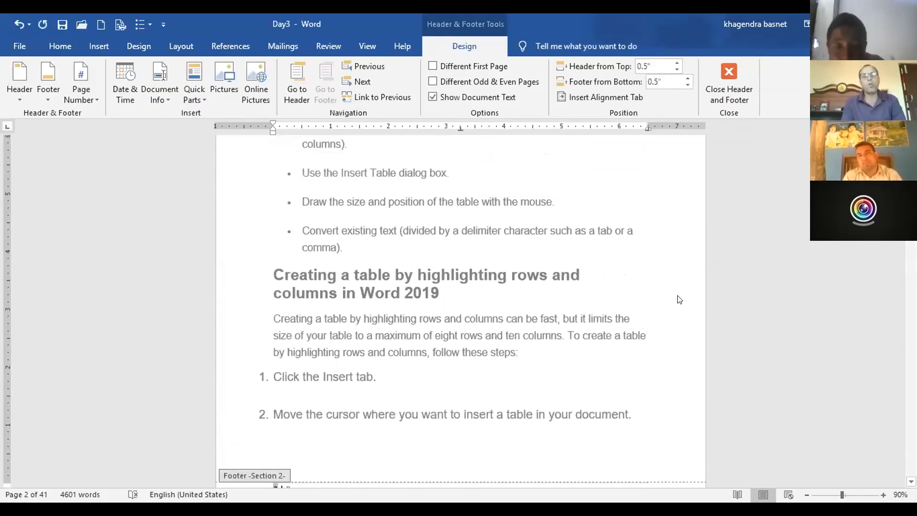
pyautogui.doubleClick(602, 307)
# Check the page numbers in the footers of the first three pages
pyautogui.scroll(-8, 588, 304)
pyautogui.scroll(15, 592, 308)
pyautogui.scroll(8, 597, 315)
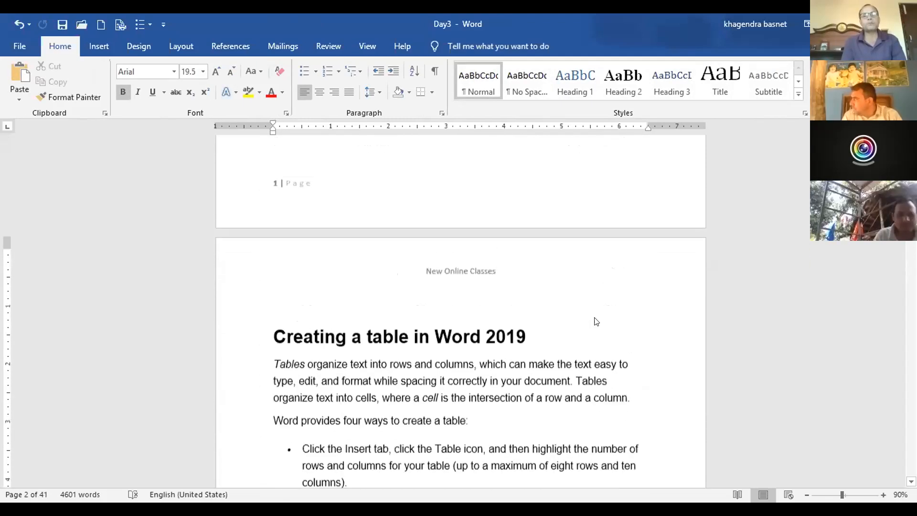
pyautogui.scroll(-15, 403, 376)
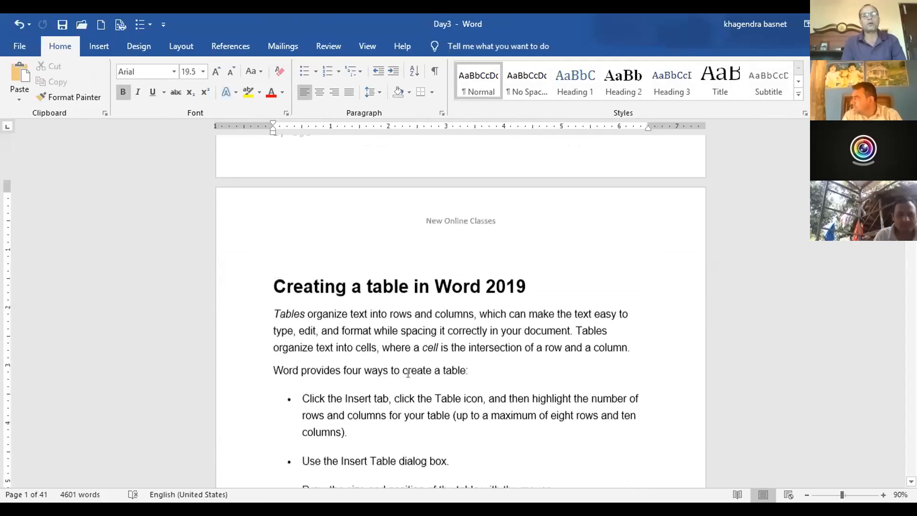
pyautogui.scroll(-15, 438, 366)
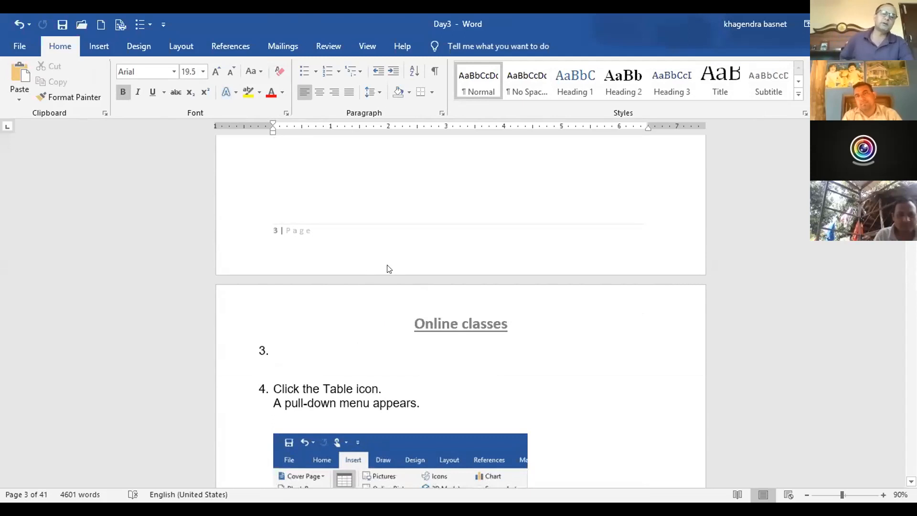
# Format the Section 4 page numbers as a, b, c, … starting at a, and return to the body text
pyautogui.doubleClick(349, 321)
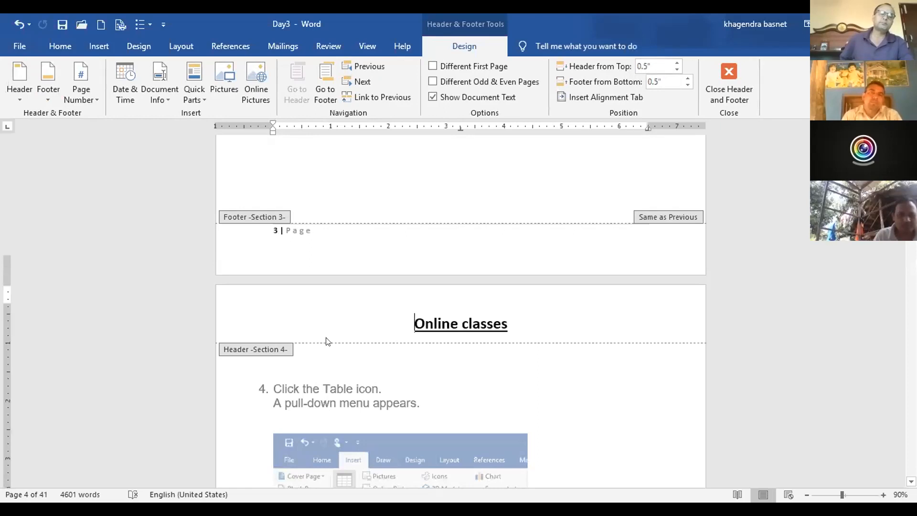
pyautogui.scroll(-7, 286, 375)
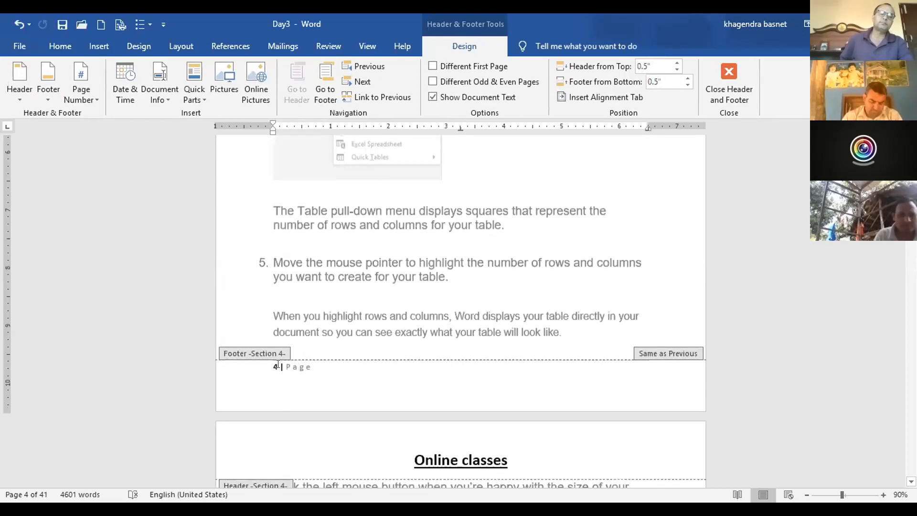
pyautogui.moveTo(278, 366); pyautogui.dragTo(273, 363)
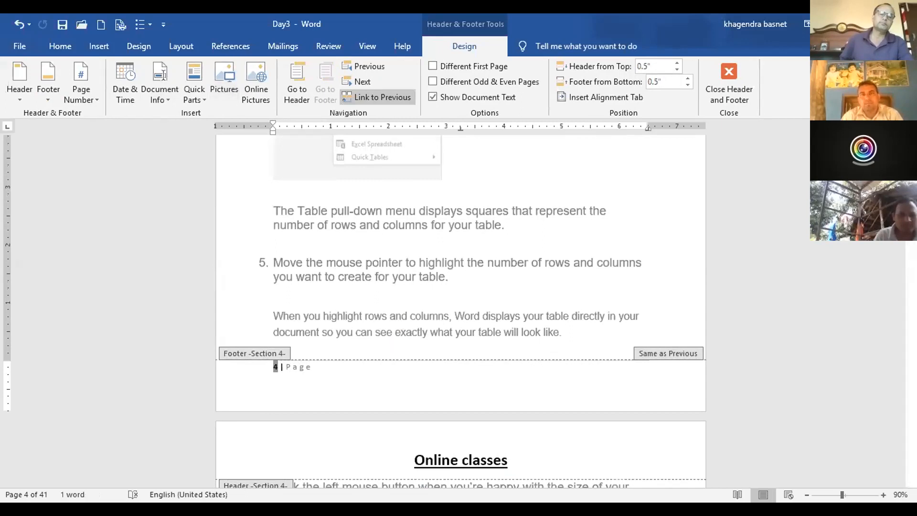
pyautogui.click(98, 94)
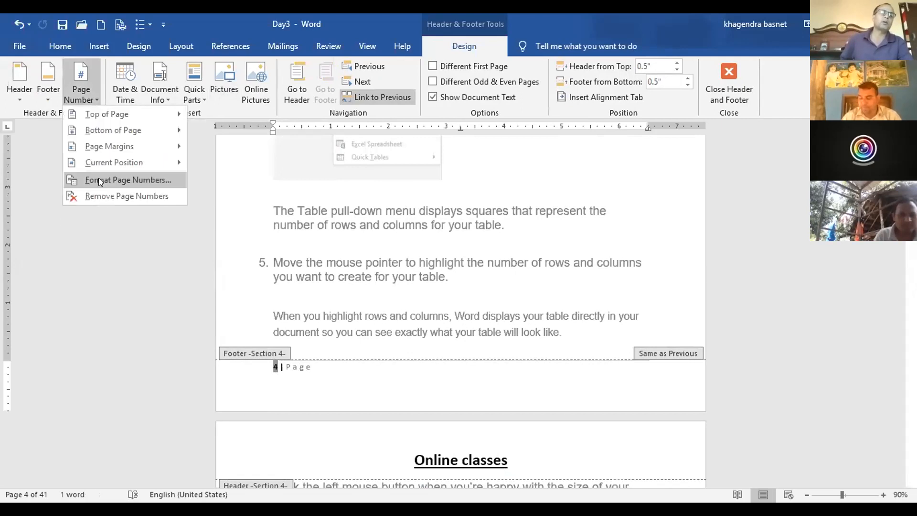
pyautogui.click(99, 179)
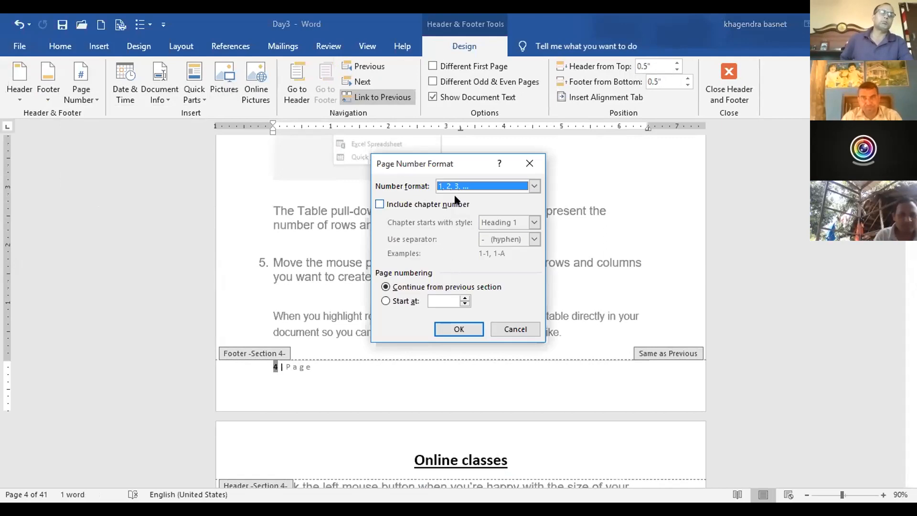
pyautogui.click(535, 186)
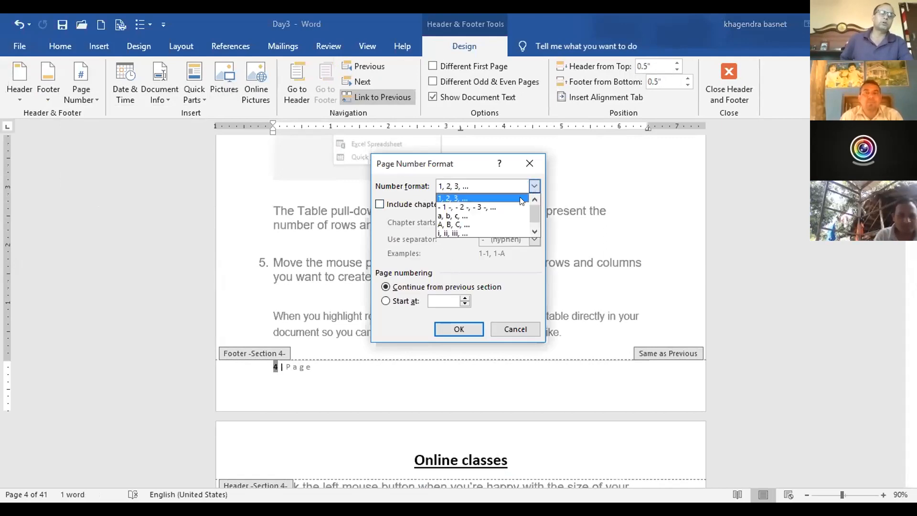
pyautogui.click(485, 211)
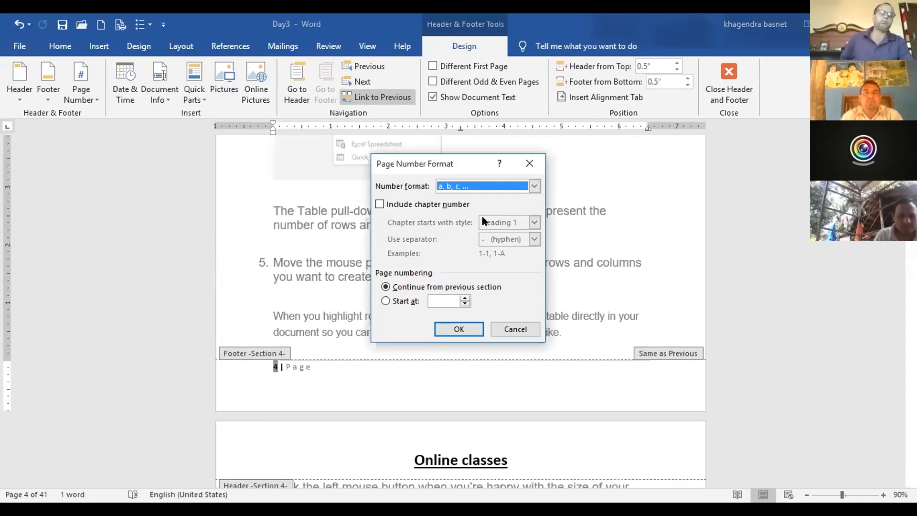
pyautogui.click(386, 301)
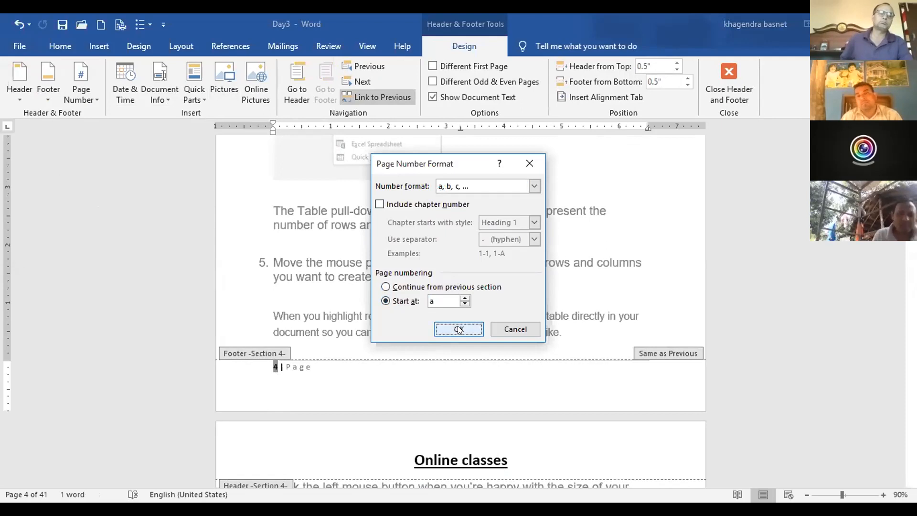
pyautogui.click(458, 329)
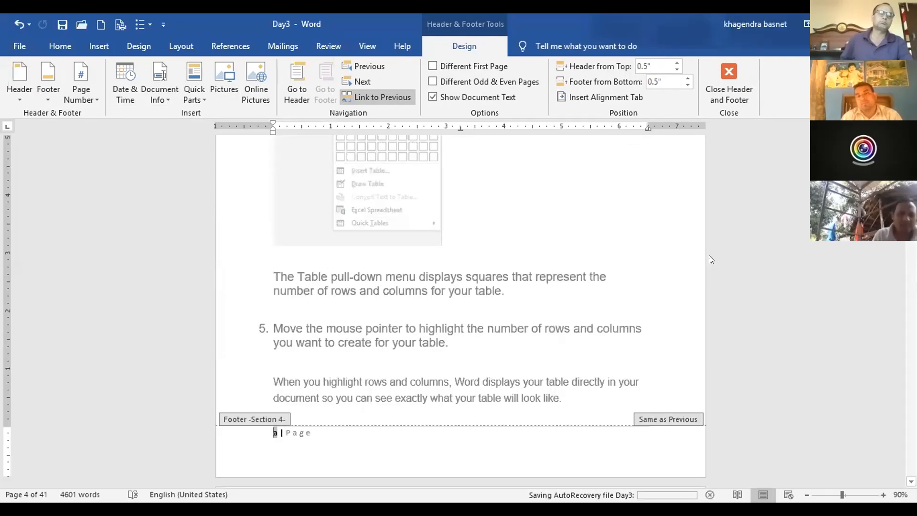
pyautogui.doubleClick(608, 266)
# Check the footer page numbers from page 3 through page 6 against the new Section 4 format
pyautogui.scroll(7, 605, 281)
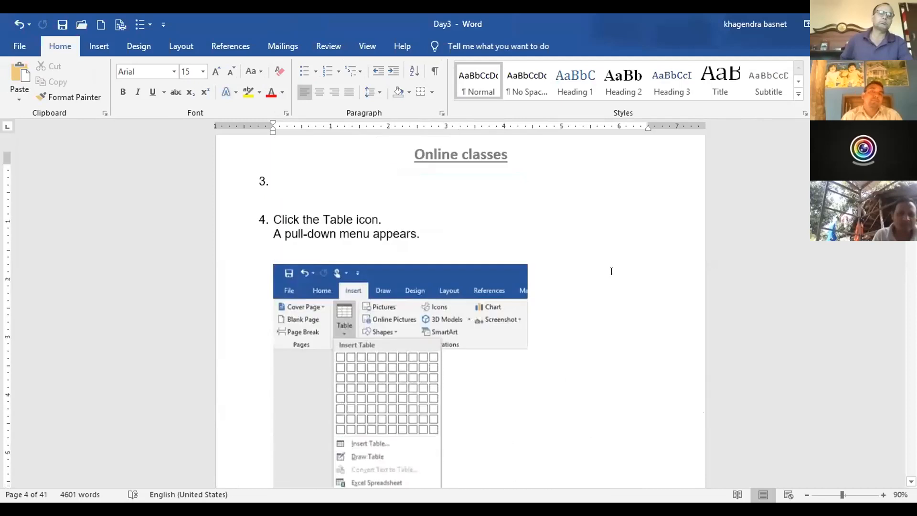
pyautogui.scroll(5, 365, 268)
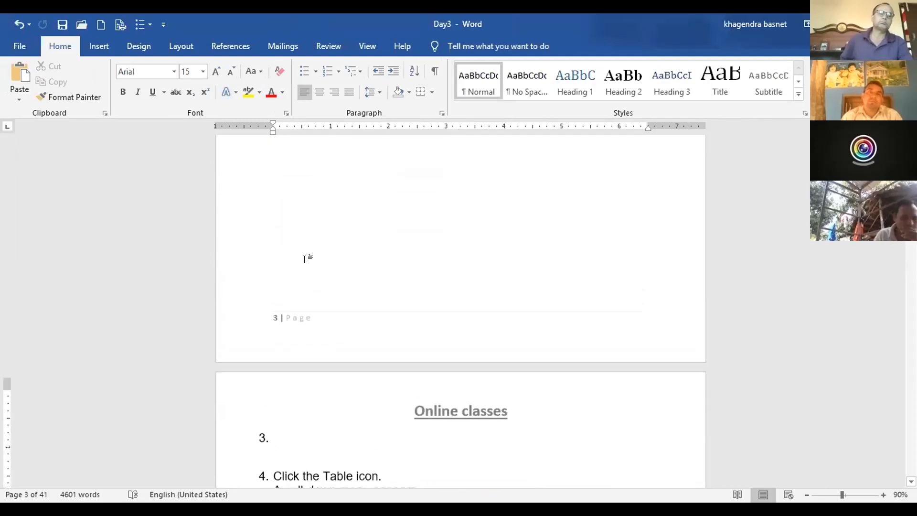
pyautogui.scroll(-14, 305, 263)
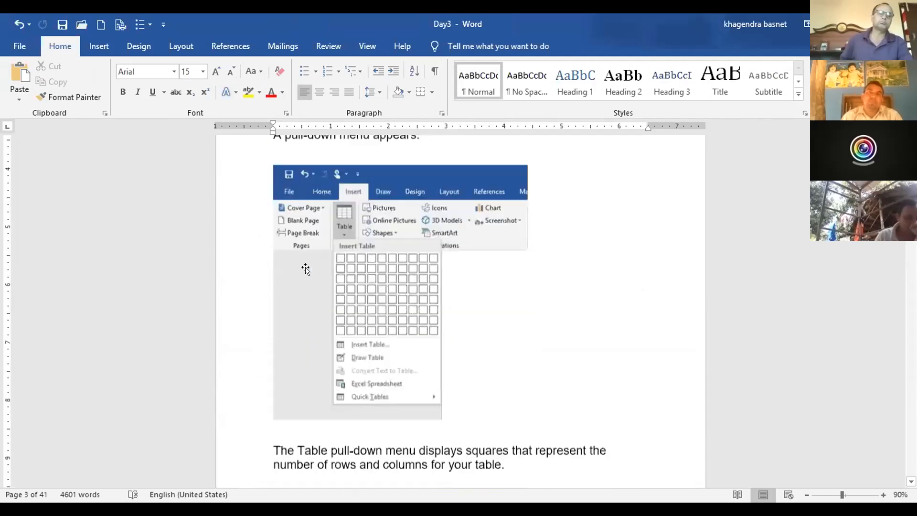
pyautogui.scroll(-6, 306, 269)
pyautogui.scroll(-10, 301, 210)
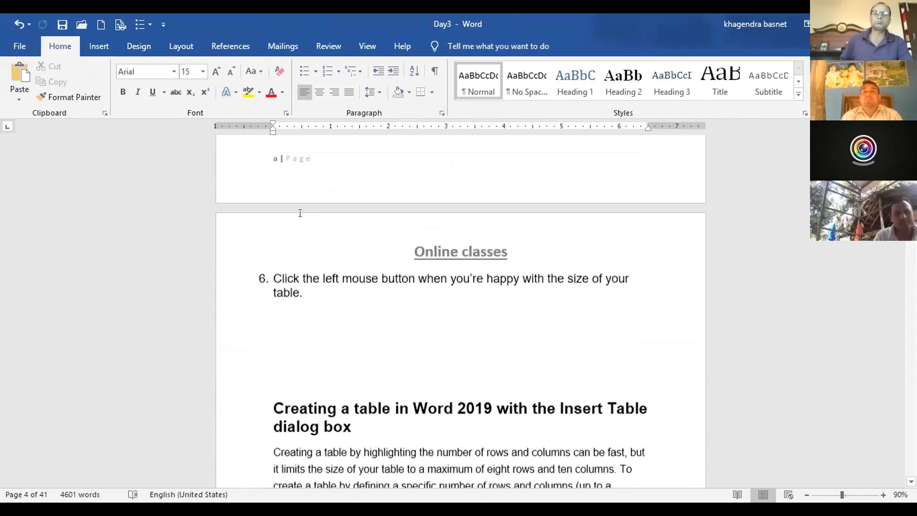
pyautogui.scroll(-18, 306, 215)
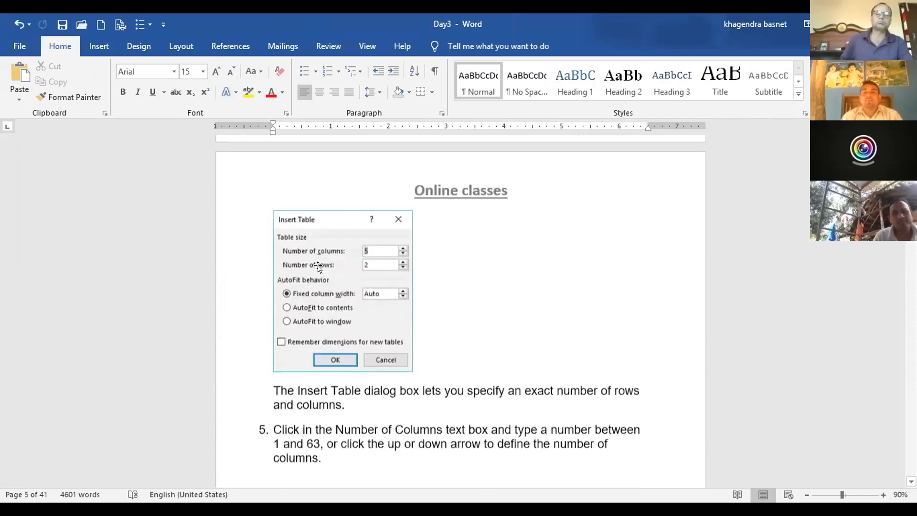
pyautogui.scroll(-8, 310, 253)
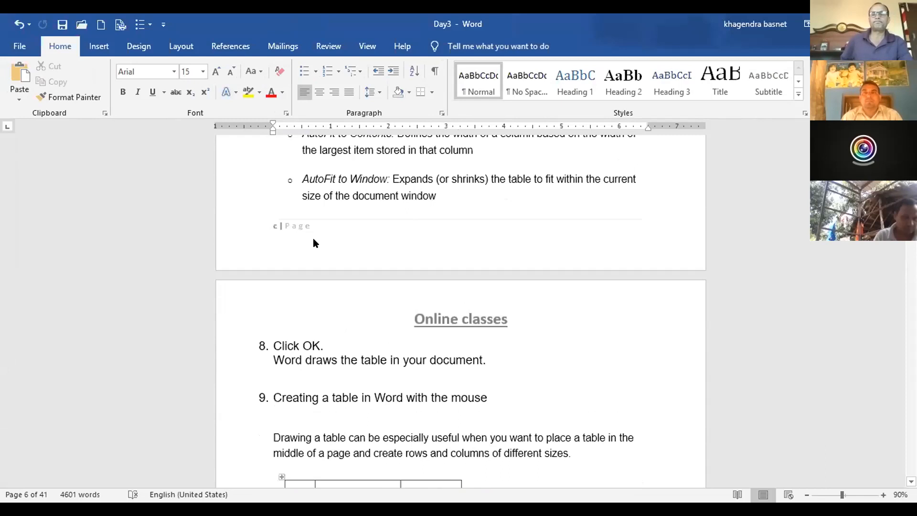
pyautogui.scroll(3, 324, 237)
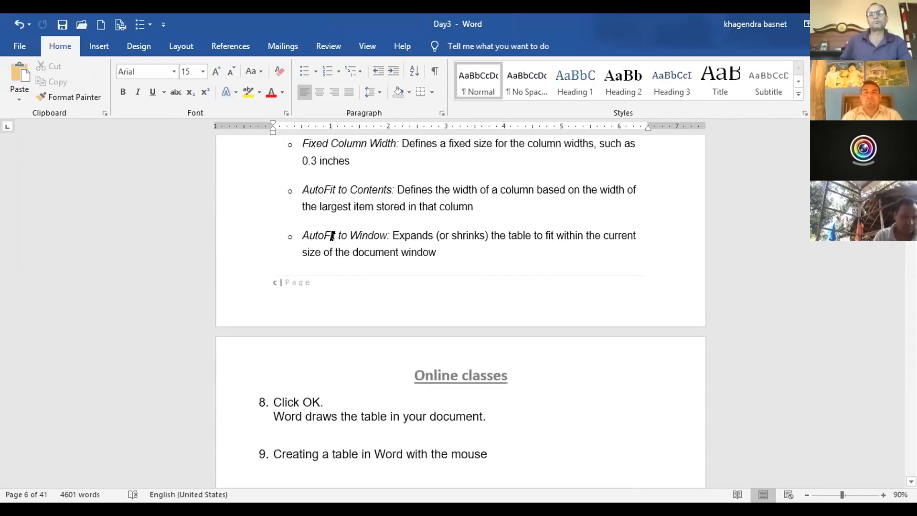
pyautogui.scroll(10, 333, 236)
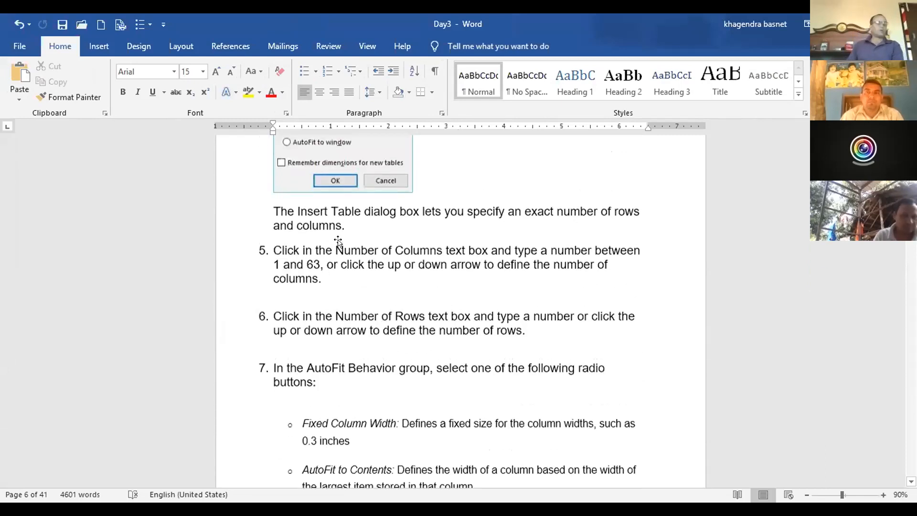
pyautogui.scroll(20, 338, 242)
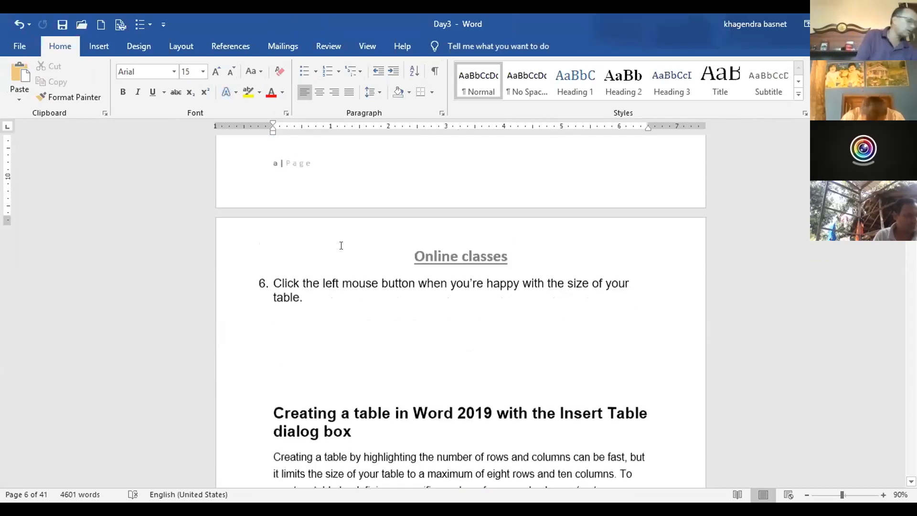
pyautogui.scroll(9, 340, 246)
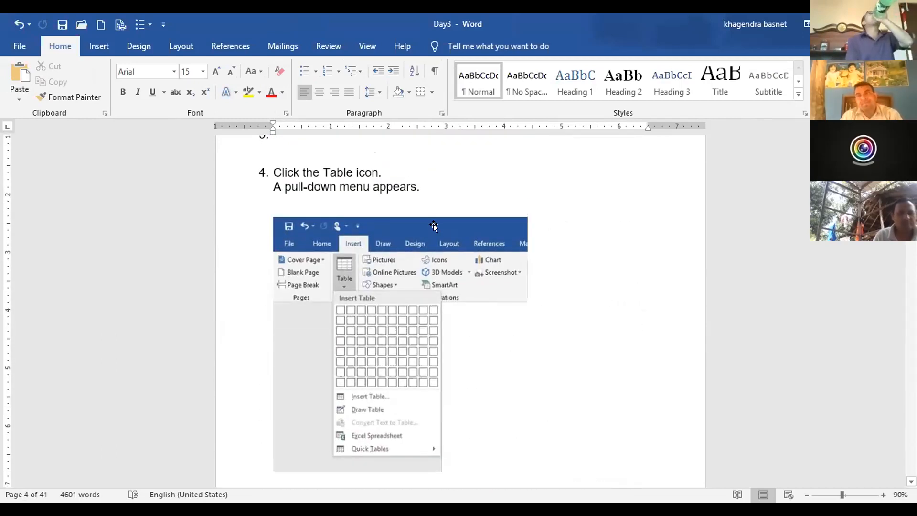
# Undo the page number format change in Section 4 and check the footer of page 4
pyautogui.scroll(-9, 430, 235)
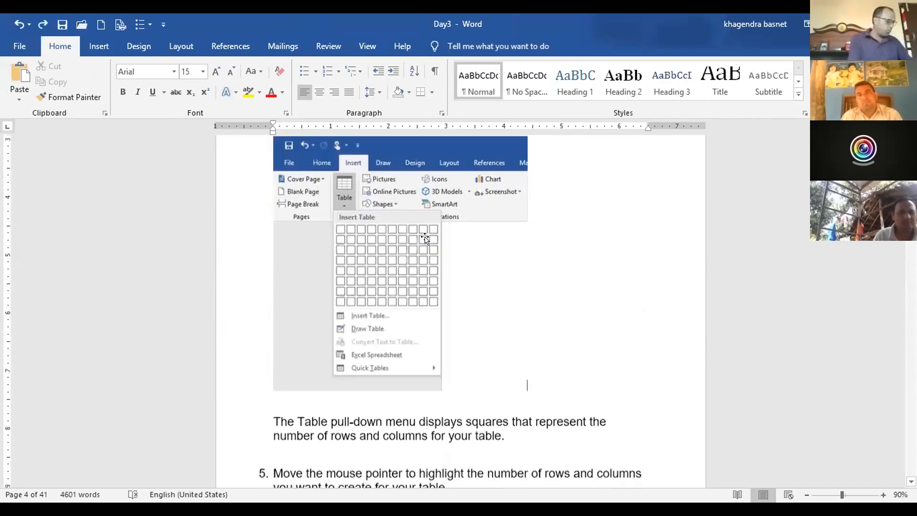
pyautogui.scroll(-5, 424, 237)
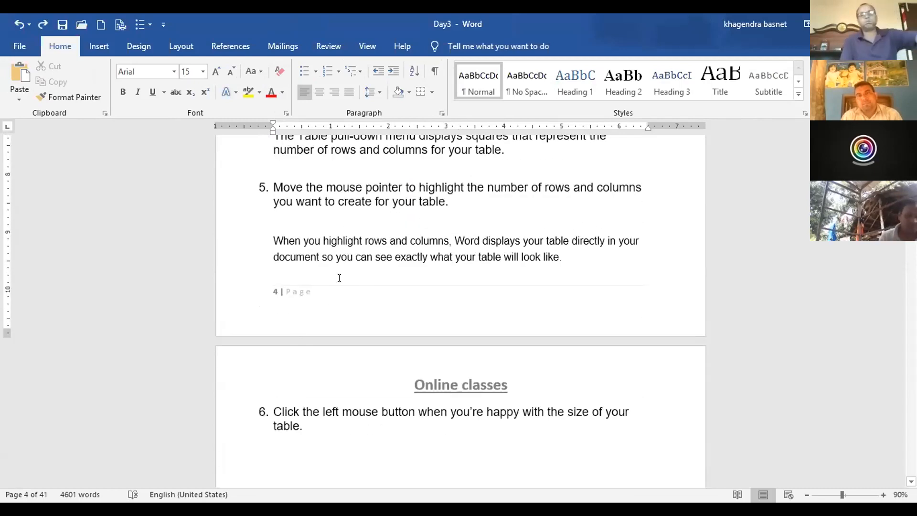
# Remove the page numbers from the Section 4 footer and the earlier section footers linked to it
pyautogui.doubleClick(338, 296)
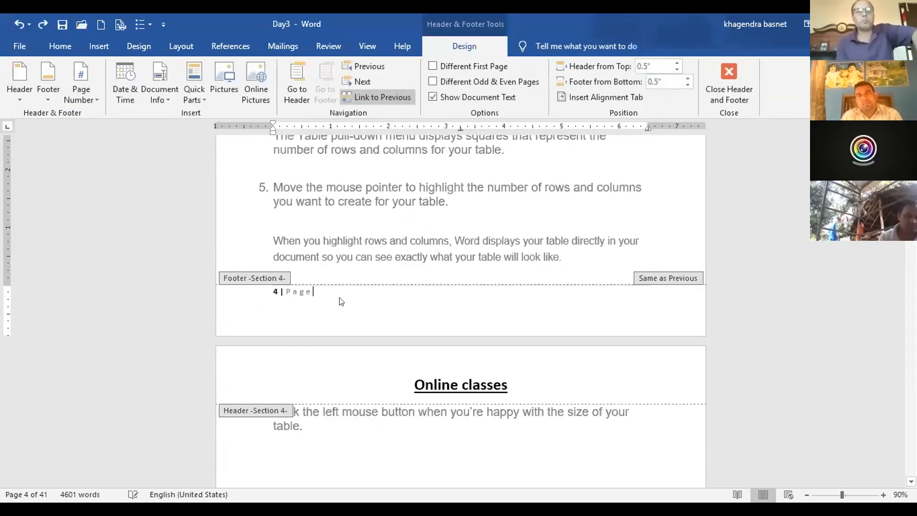
pyautogui.scroll(14, 345, 300)
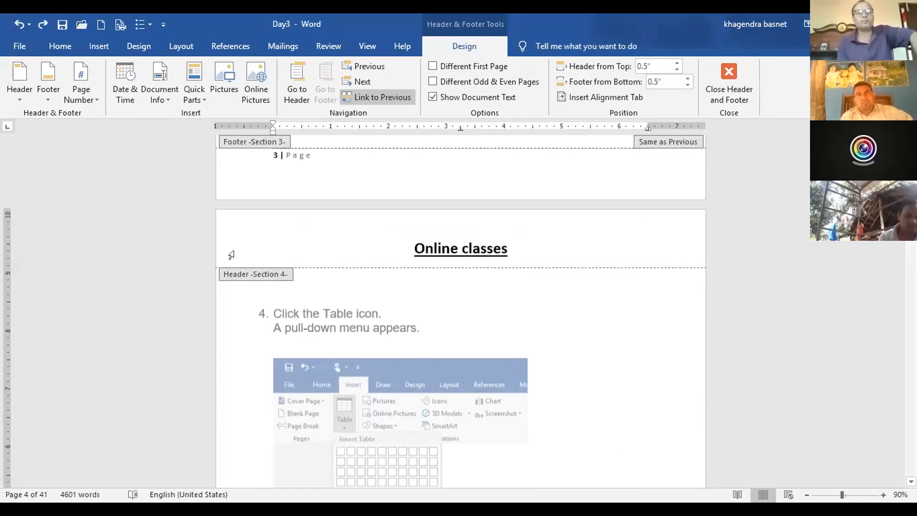
pyautogui.scroll(4, 232, 256)
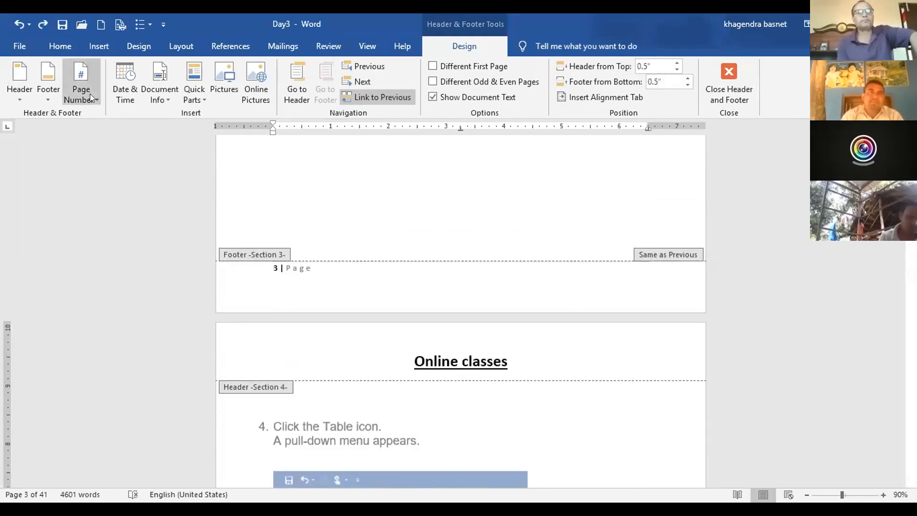
pyautogui.scroll(15, 280, 284)
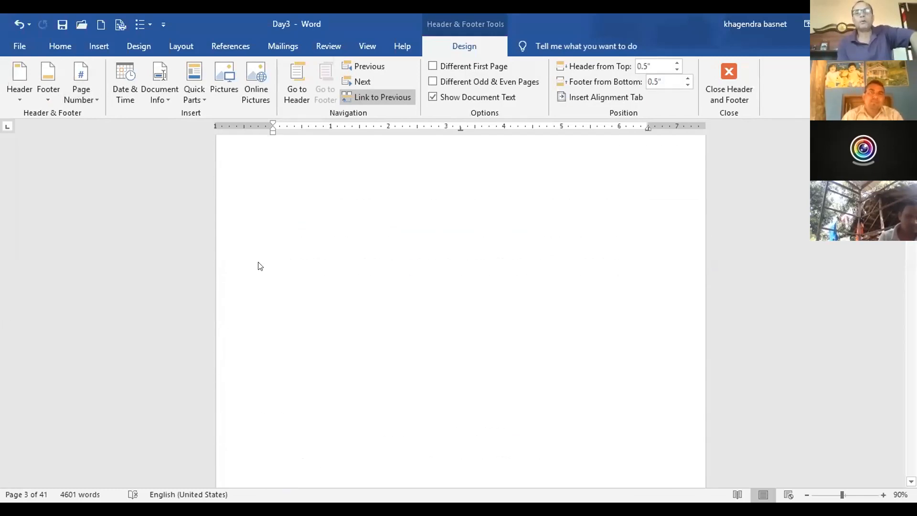
pyautogui.scroll(20, 262, 275)
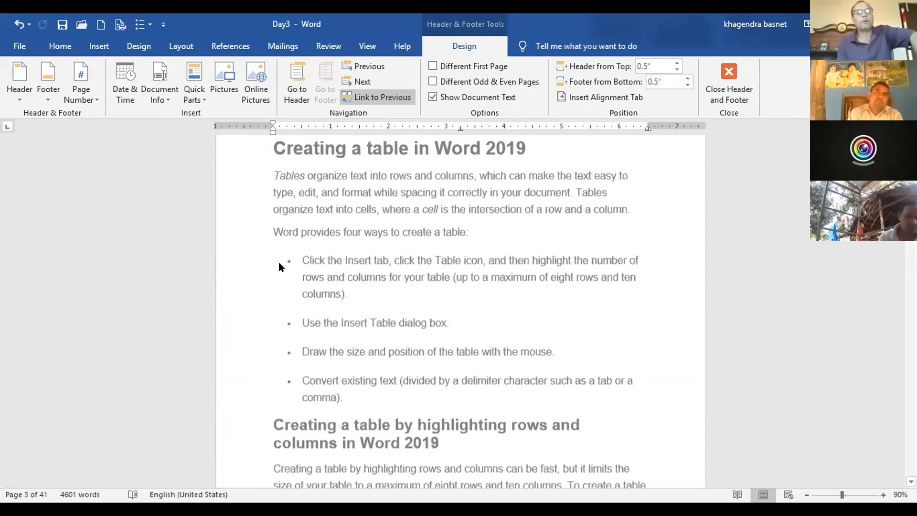
# Remove the page number from the Section 1 footer
pyautogui.click(276, 329)
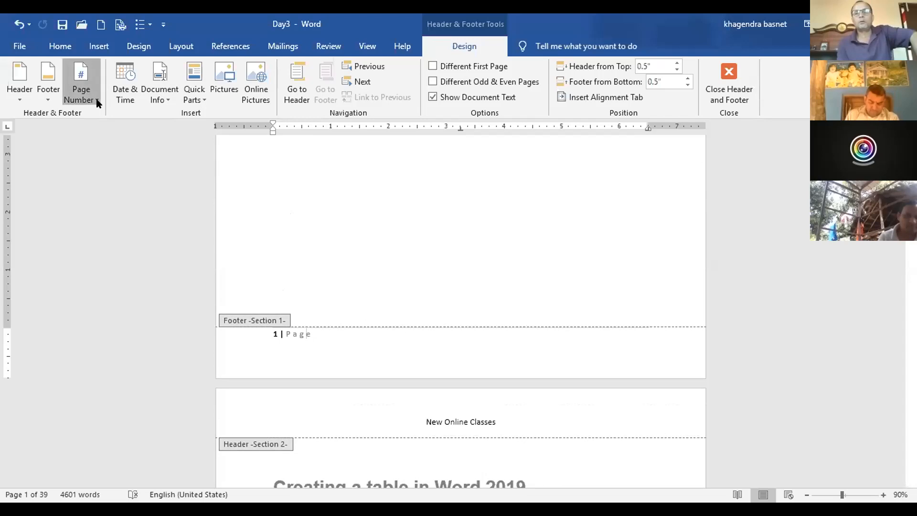
pyautogui.click(263, 289)
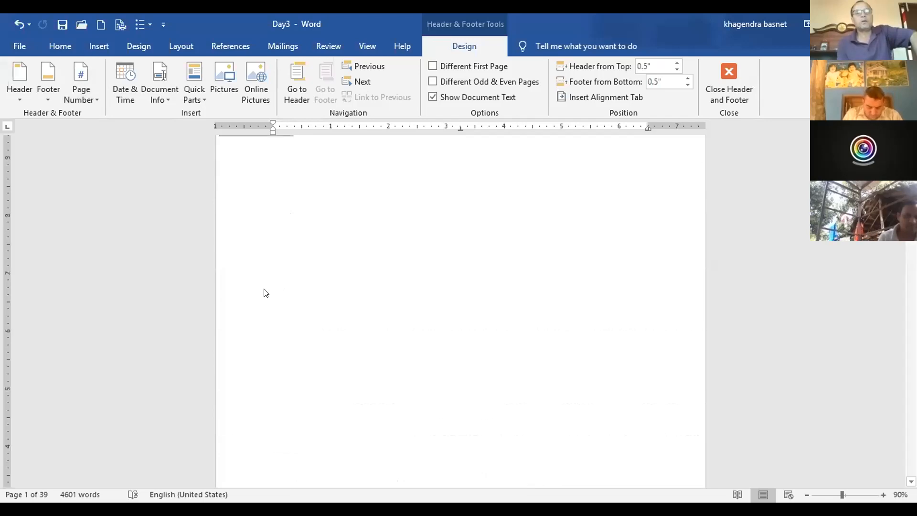
pyautogui.scroll(-3, 283, 280)
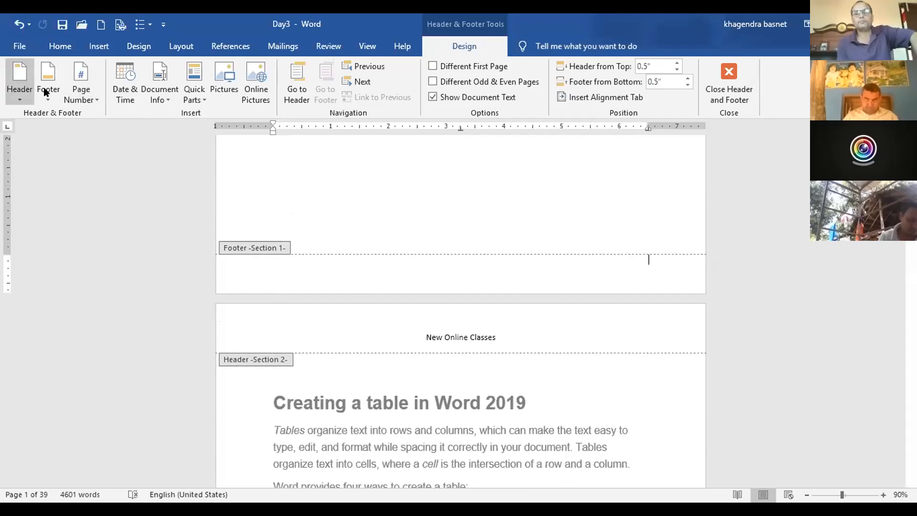
# Set the Section 1 page number format to a, b, c, … and insert an Accent Bar 1 number at the bottom of the page
pyautogui.click(80, 93)
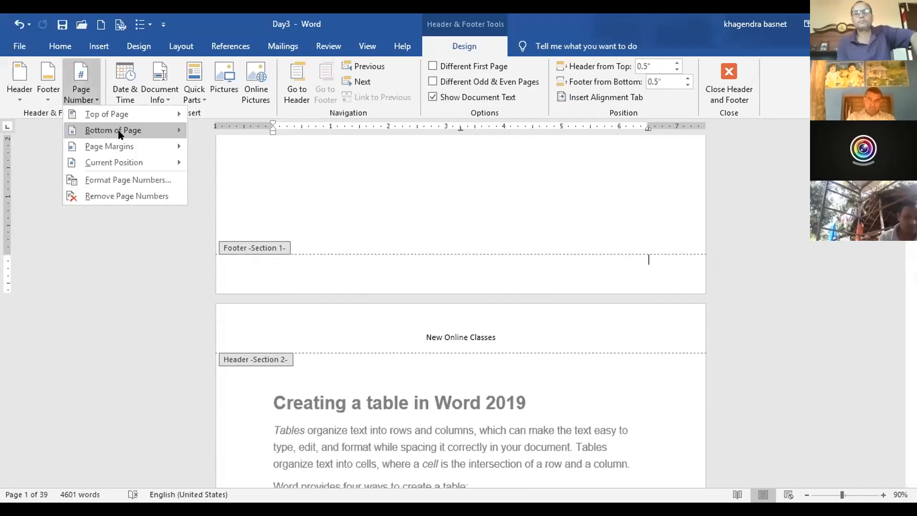
pyautogui.click(118, 179)
pyautogui.click(533, 187)
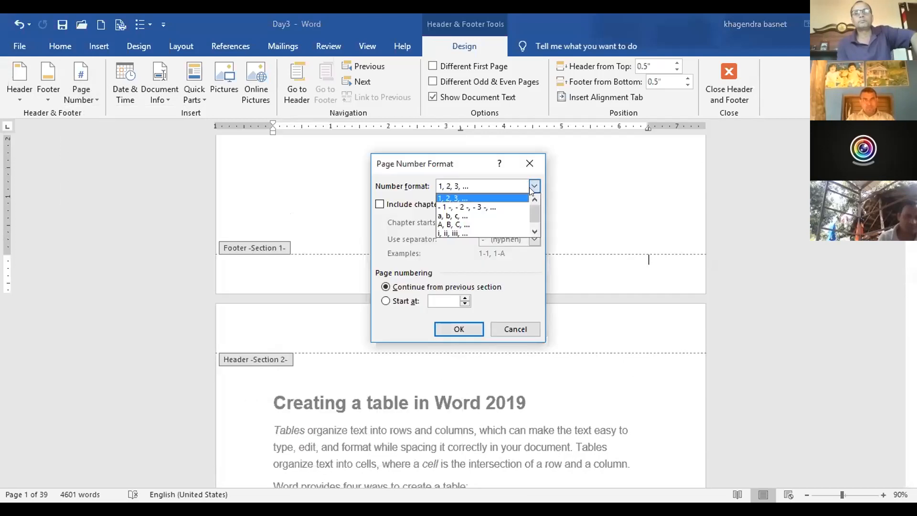
pyautogui.click(488, 212)
pyautogui.click(456, 329)
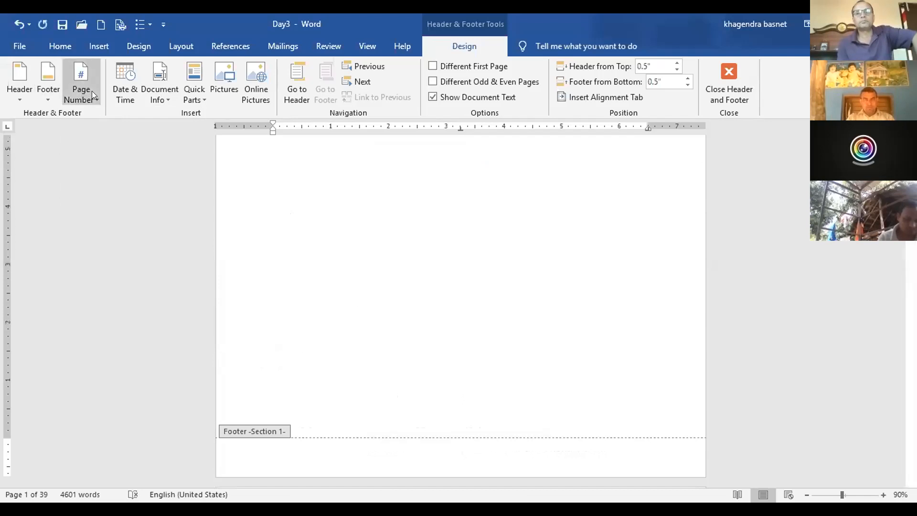
pyautogui.click(91, 91)
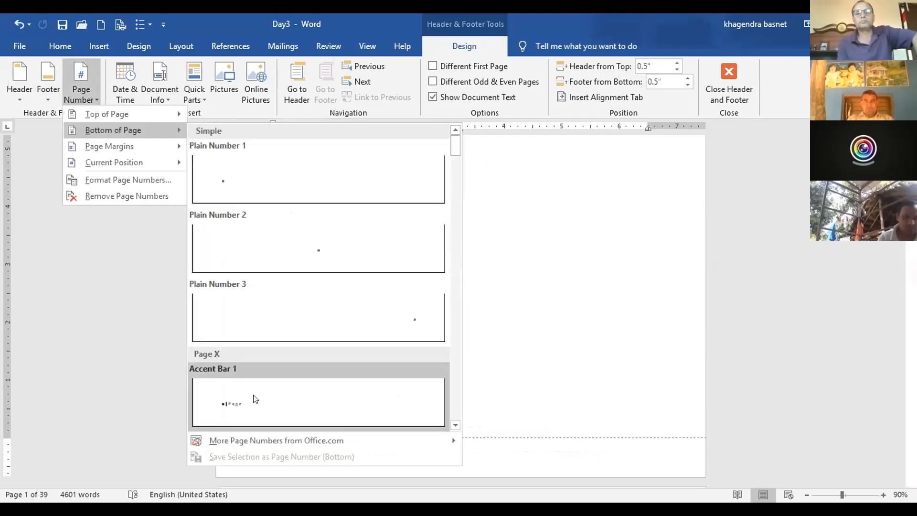
pyautogui.click(255, 399)
# Compare the page numbering in the Section 1 and Section 2 footers
pyautogui.scroll(-10, 303, 352)
pyautogui.scroll(9, 284, 324)
pyautogui.scroll(-8, 287, 298)
pyautogui.scroll(-5, 269, 269)
pyautogui.scroll(3, 274, 267)
pyautogui.scroll(-3, 286, 275)
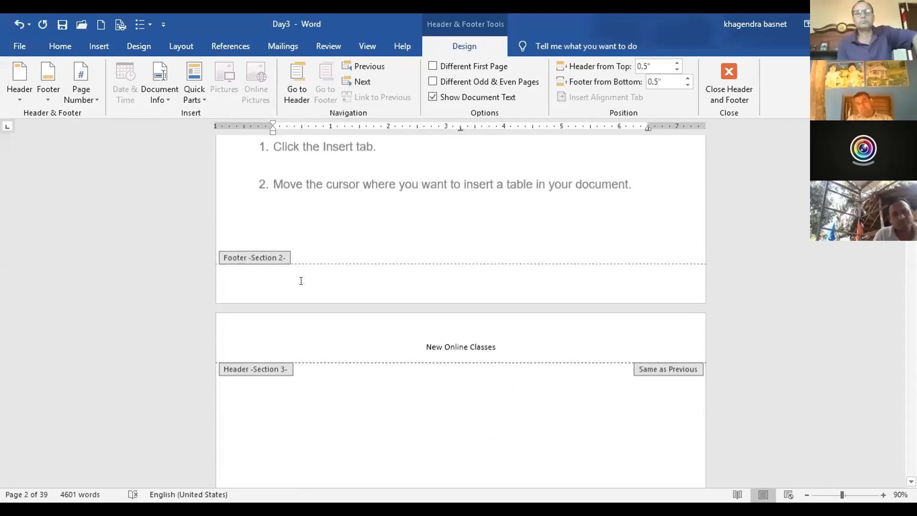
pyautogui.scroll(5, 294, 267)
pyautogui.scroll(5, 295, 270)
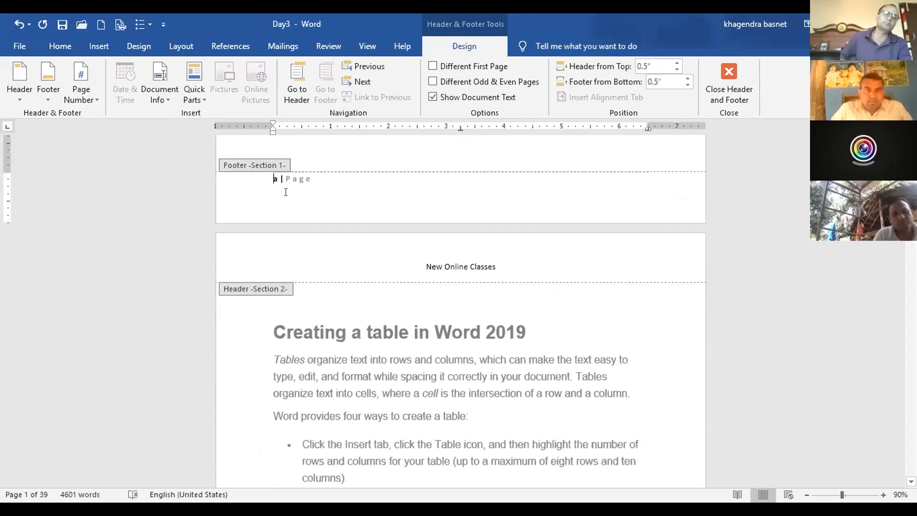
# Check the footers from Section 1 through Section 3 and the Section 4 header for page numbering
pyautogui.scroll(5, 285, 192)
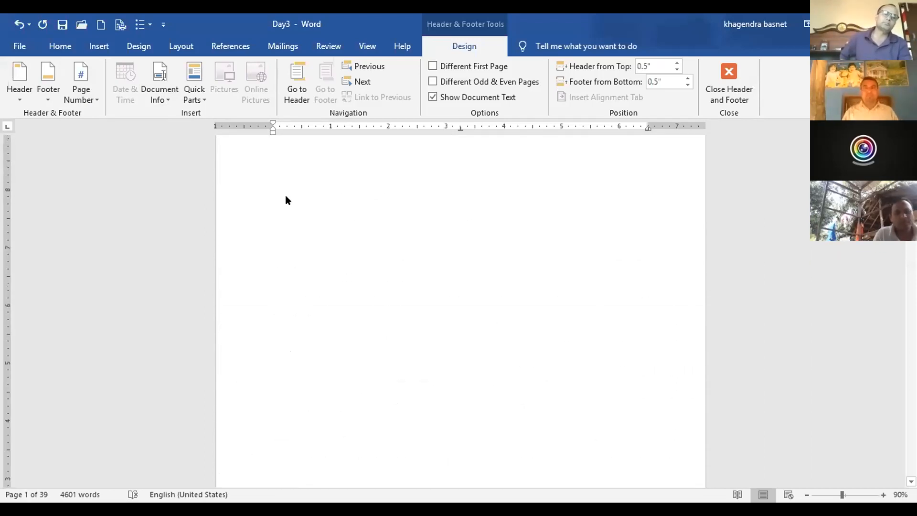
pyautogui.scroll(-8, 285, 196)
pyautogui.scroll(-10, 293, 192)
pyautogui.scroll(-8, 287, 195)
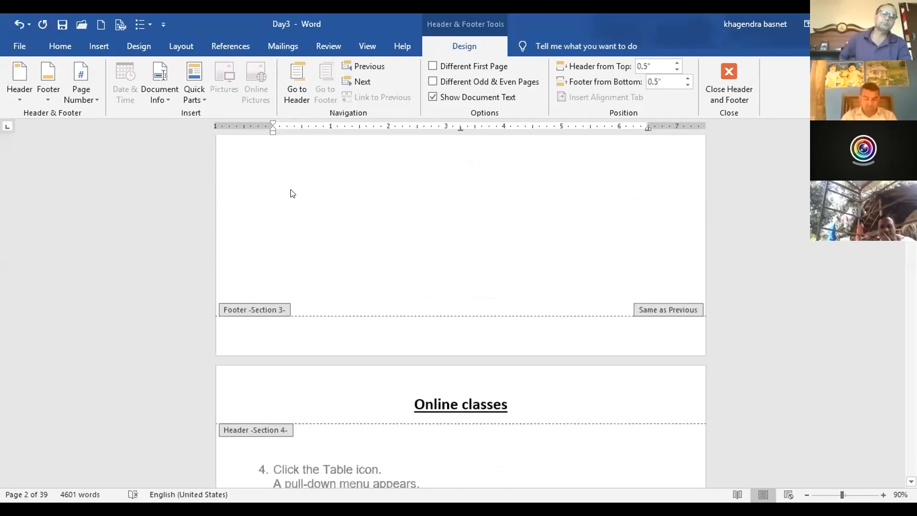
pyautogui.scroll(-3, 291, 191)
pyautogui.scroll(1, 289, 190)
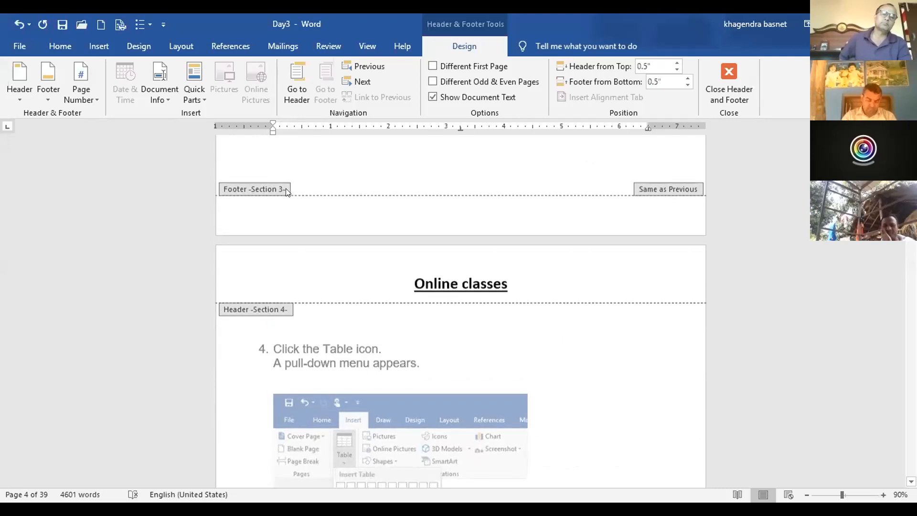
pyautogui.scroll(6, 324, 284)
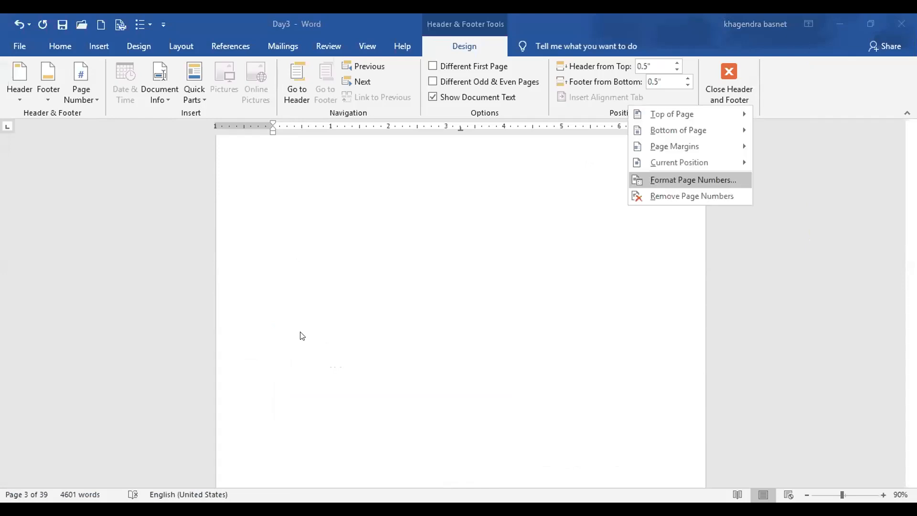
# Set the page number format to i, ii, iii, … with numbering continued from the previous section
pyautogui.press('Return')
pyautogui.hotkey('alt', 'Down')
pyautogui.press('Down')
pyautogui.press('Down')
pyautogui.press('Down')
pyautogui.press('Down')
pyautogui.press('Return')
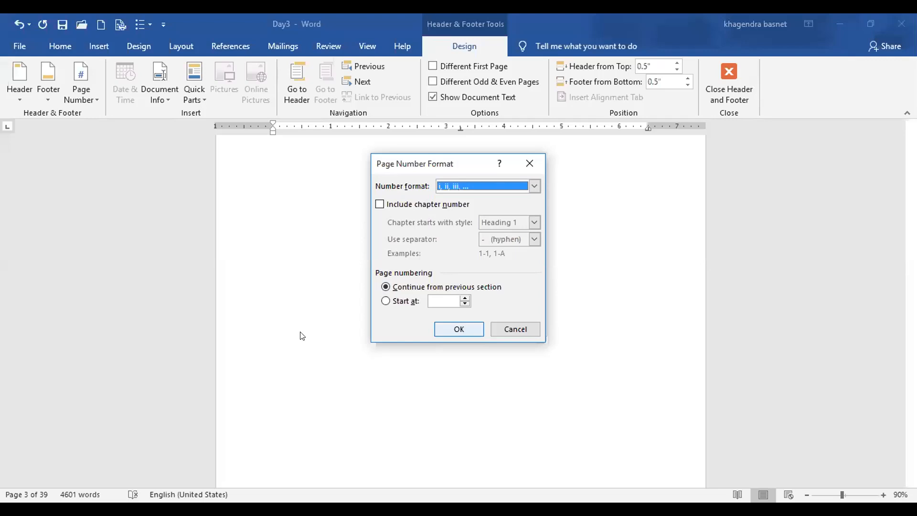
pyautogui.press('Return')
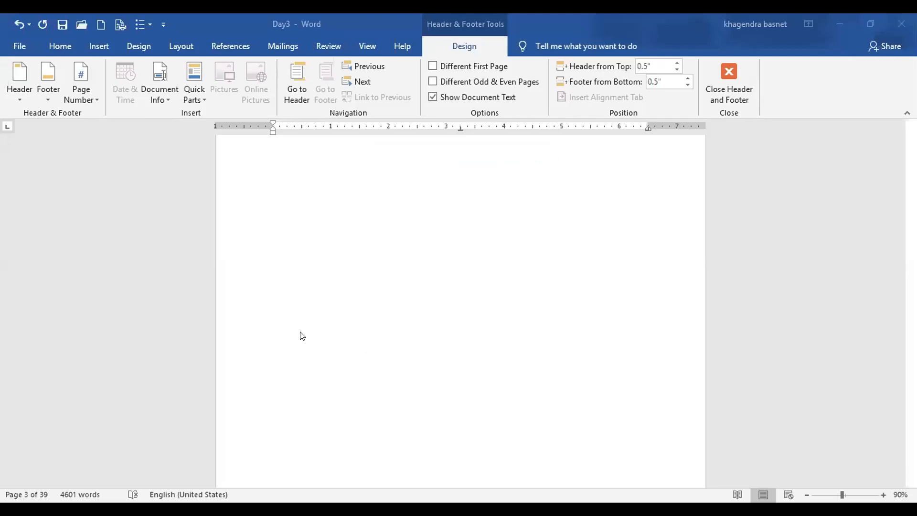
# Insert an Accent Bar 1 page number at the top of the page
pyautogui.hotkey('alt', 'n')
pyautogui.press('n')
pyautogui.press('u')
pyautogui.press('b')
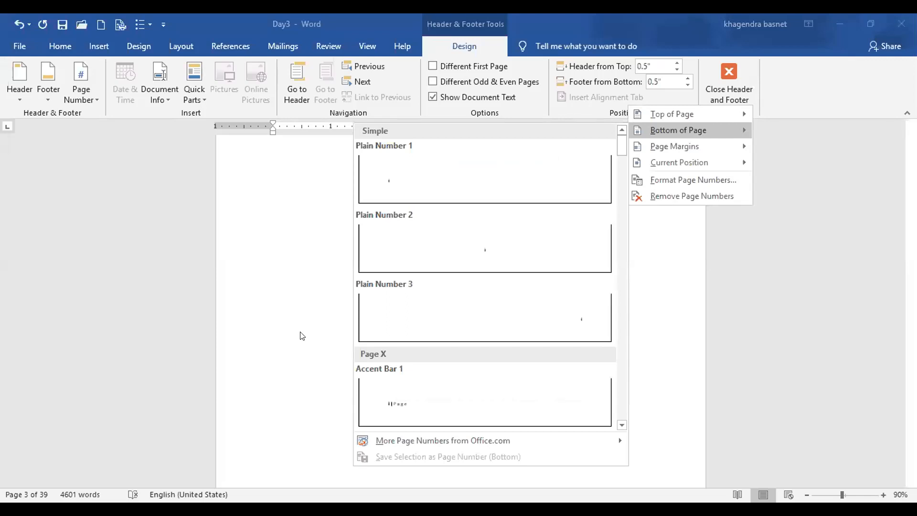
pyautogui.press('Up')
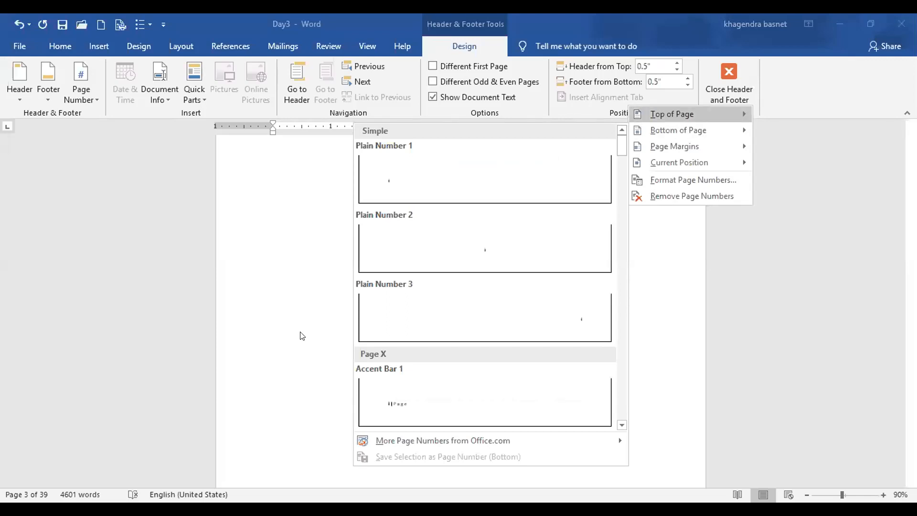
pyautogui.press('Right')
pyautogui.press('Down')
pyautogui.press('Down')
pyautogui.press('Down')
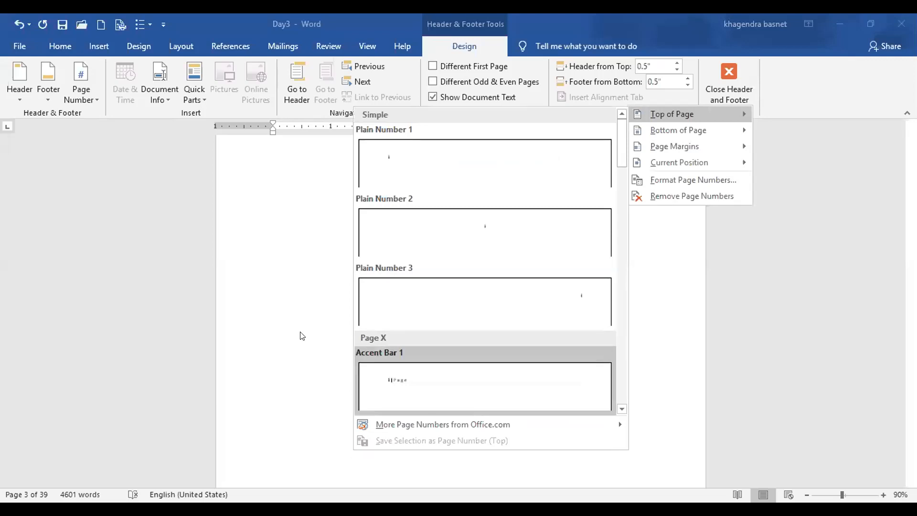
pyautogui.press('Return')
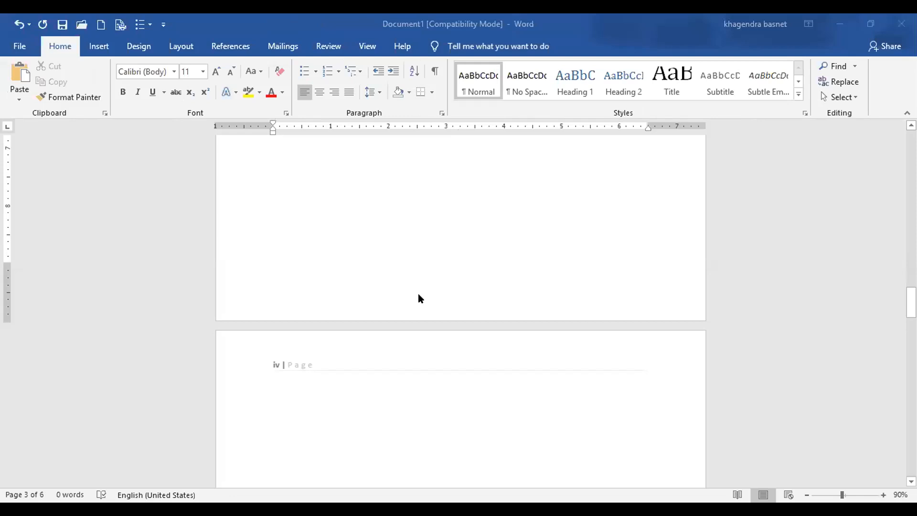
# Examine the page numbers in the headers across the first four pages of Document1
pyautogui.scroll(6, 415, 299)
pyautogui.scroll(12, 402, 300)
pyautogui.scroll(12, 402, 302)
pyautogui.scroll(3, 404, 310)
pyautogui.scroll(-12, 405, 307)
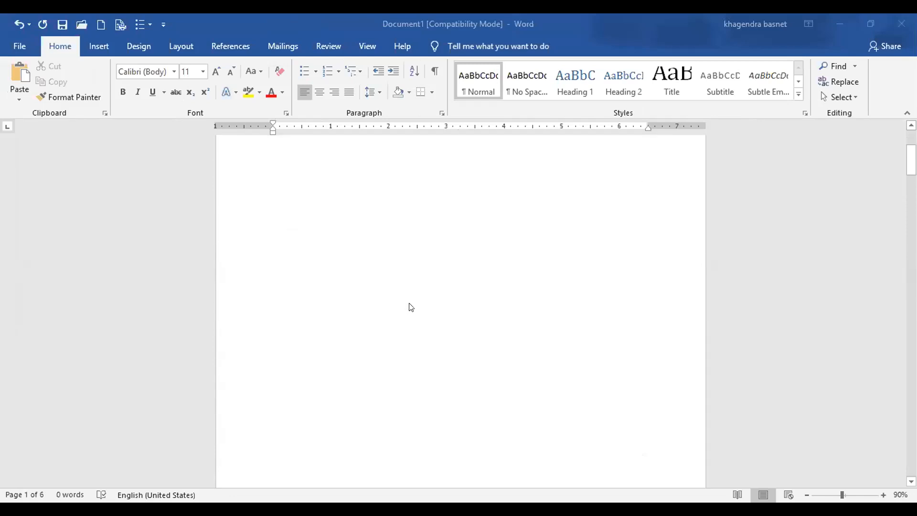
pyautogui.scroll(-10, 335, 315)
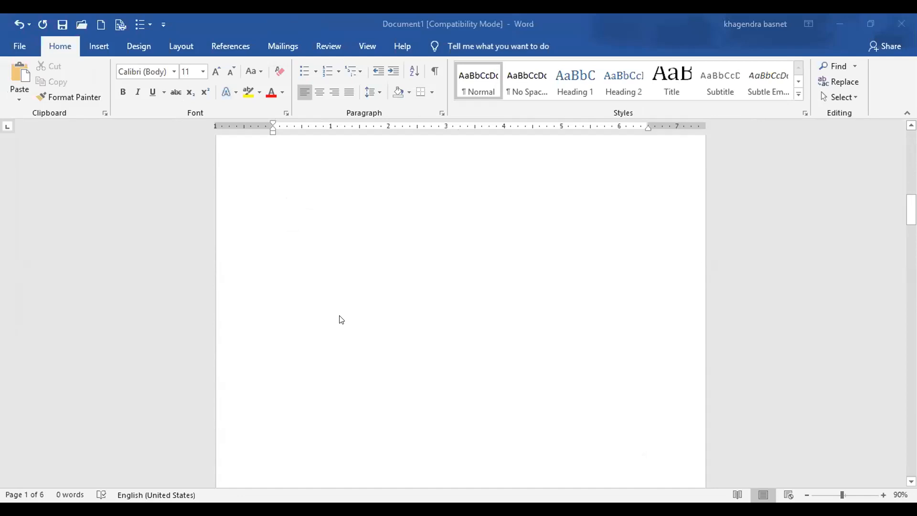
pyautogui.scroll(-12, 352, 323)
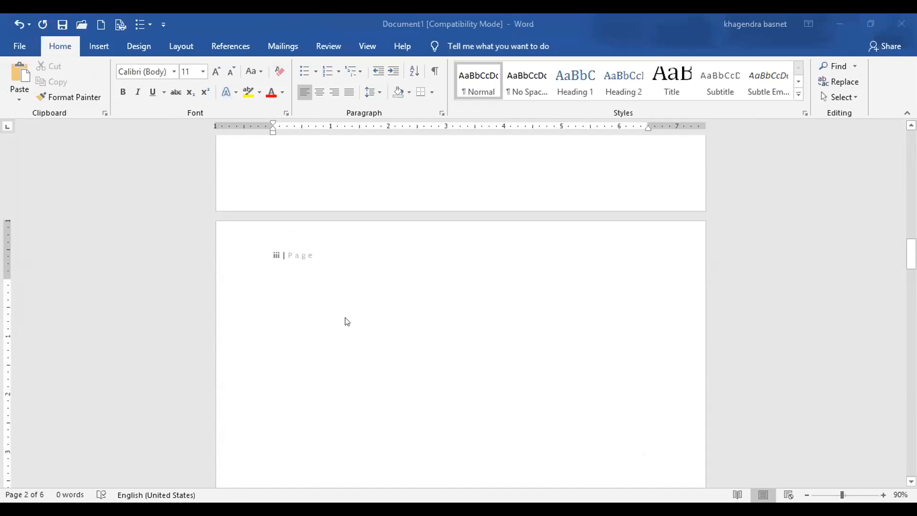
pyautogui.scroll(-1, 338, 336)
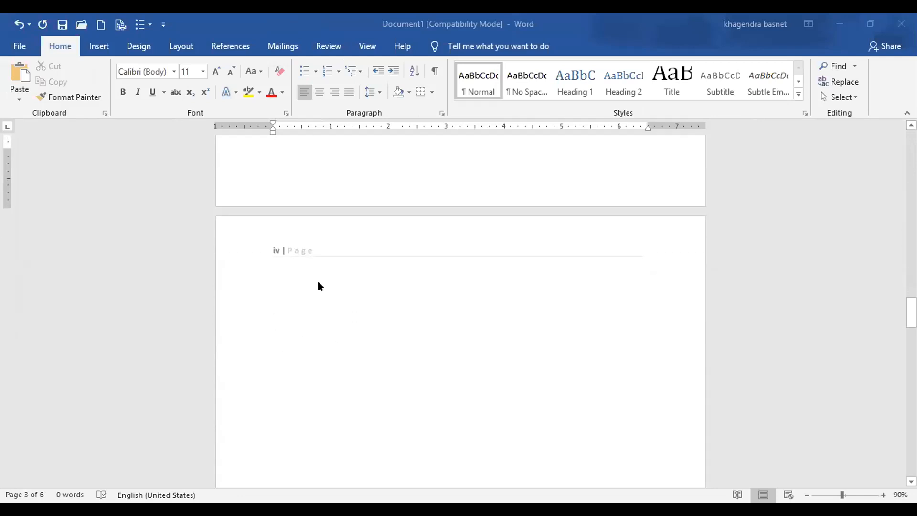
pyautogui.scroll(2, 320, 263)
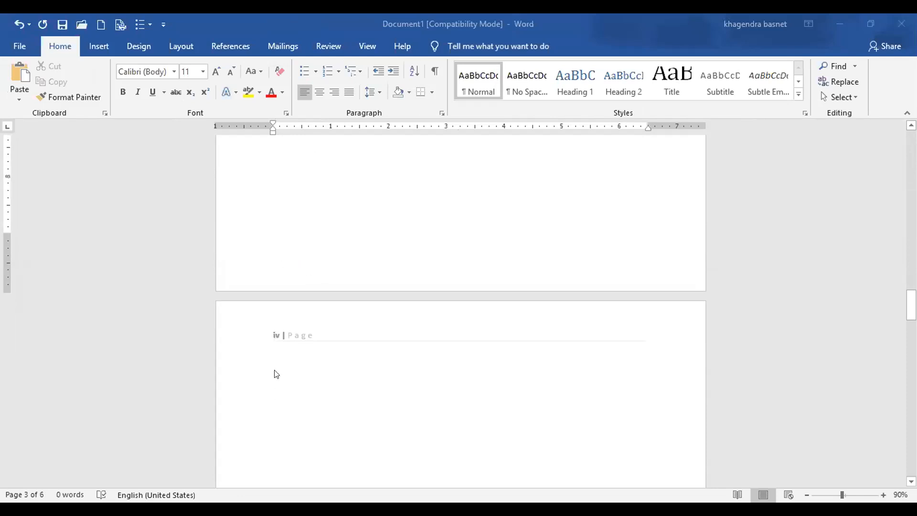
# Insert a Next Page section break at the end of page 3 in Document1
pyautogui.click(303, 250)
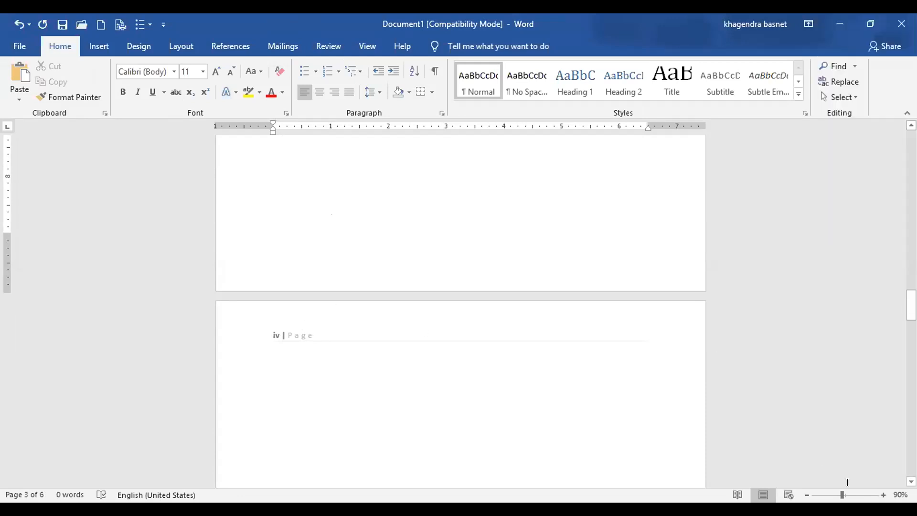
pyautogui.click(876, 492)
pyautogui.click(876, 492)
pyautogui.click(876, 492)
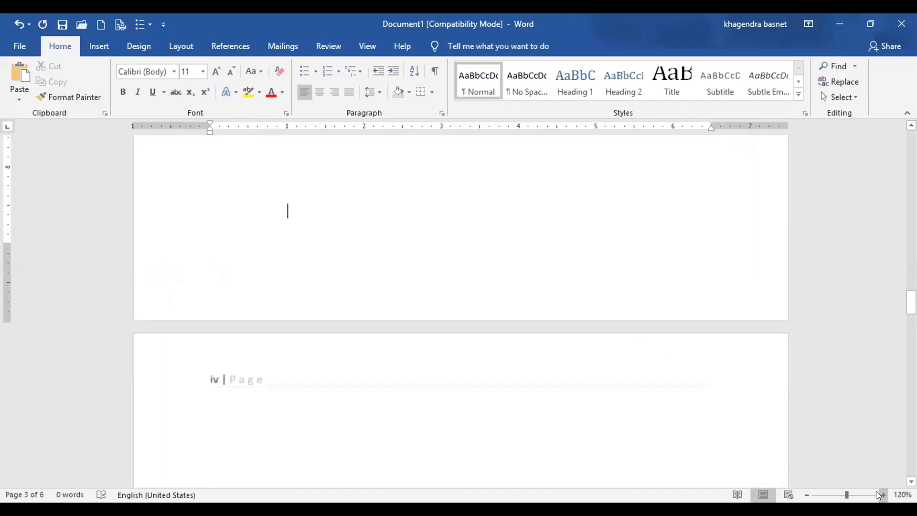
pyautogui.click(876, 492)
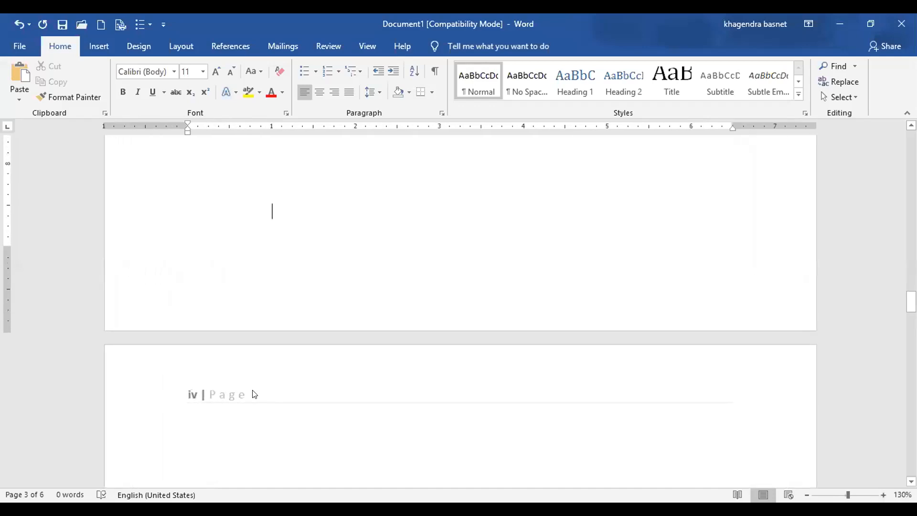
pyautogui.scroll(4, 243, 388)
pyautogui.scroll(-3, 241, 405)
pyautogui.scroll(-3, 241, 405)
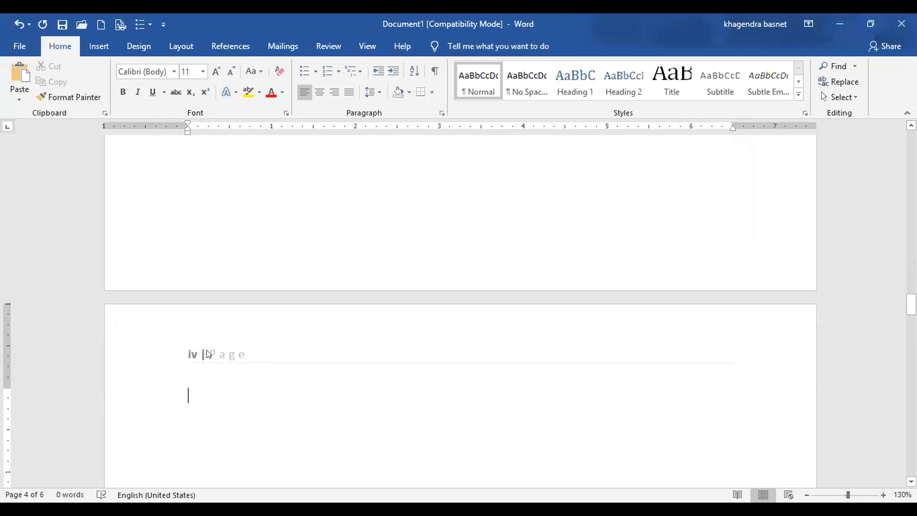
pyautogui.click(317, 255)
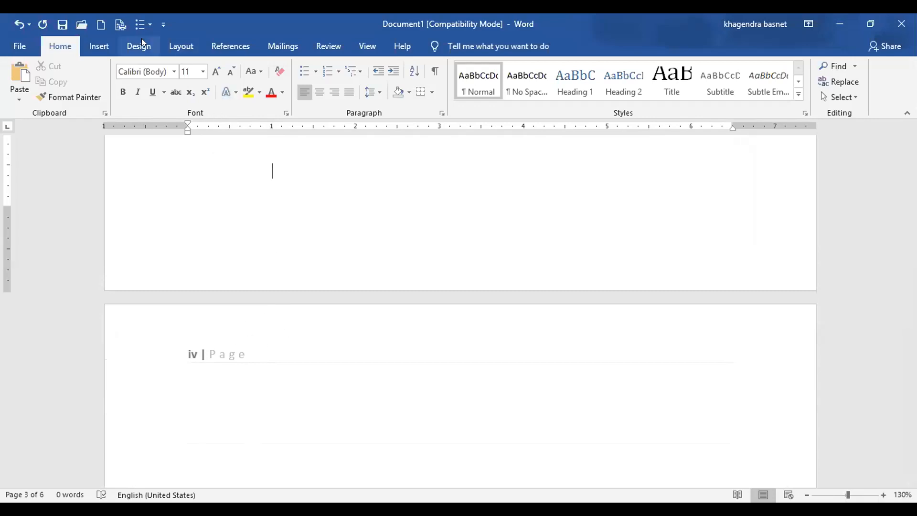
pyautogui.click(181, 46)
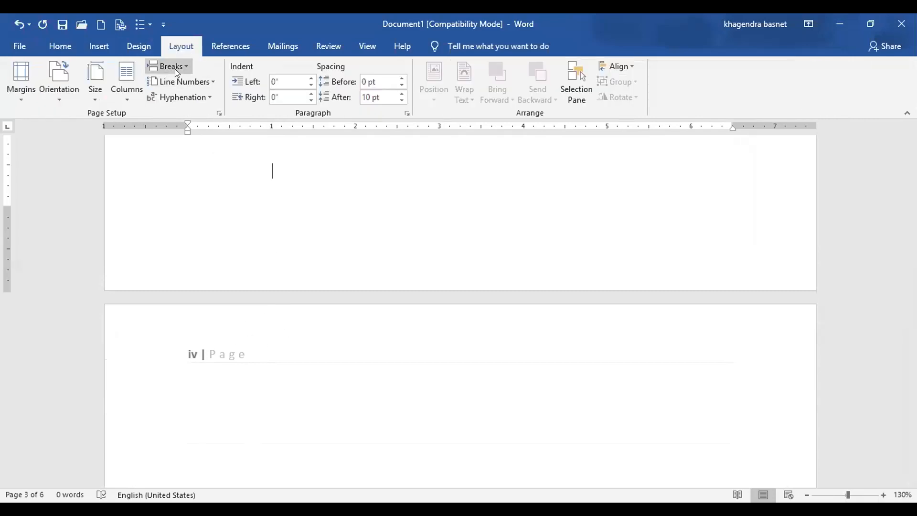
pyautogui.click(186, 70)
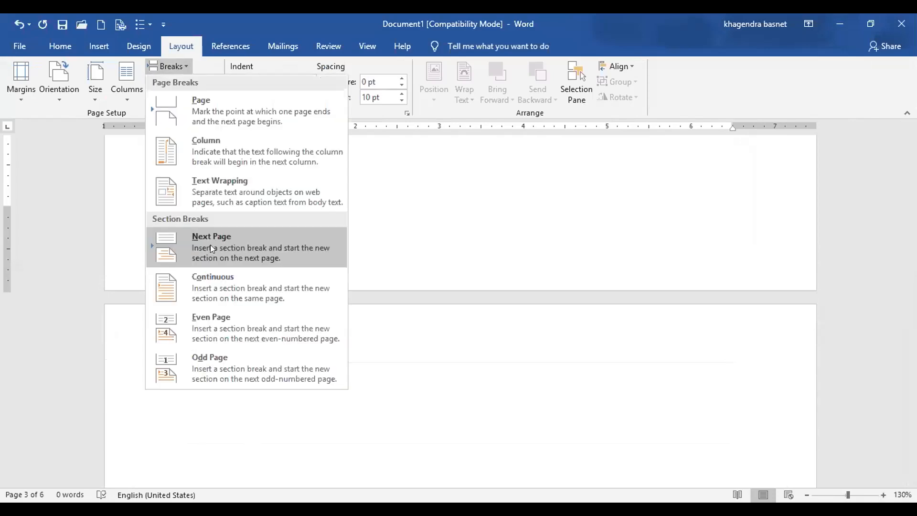
pyautogui.click(215, 246)
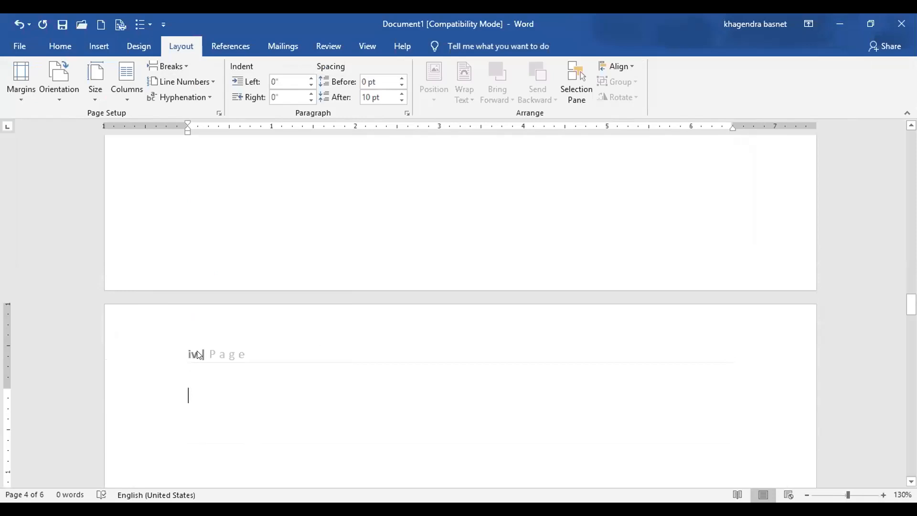
# Show the formatting marks to inspect the section break at the end of page 3, and hide them again
pyautogui.click(260, 236)
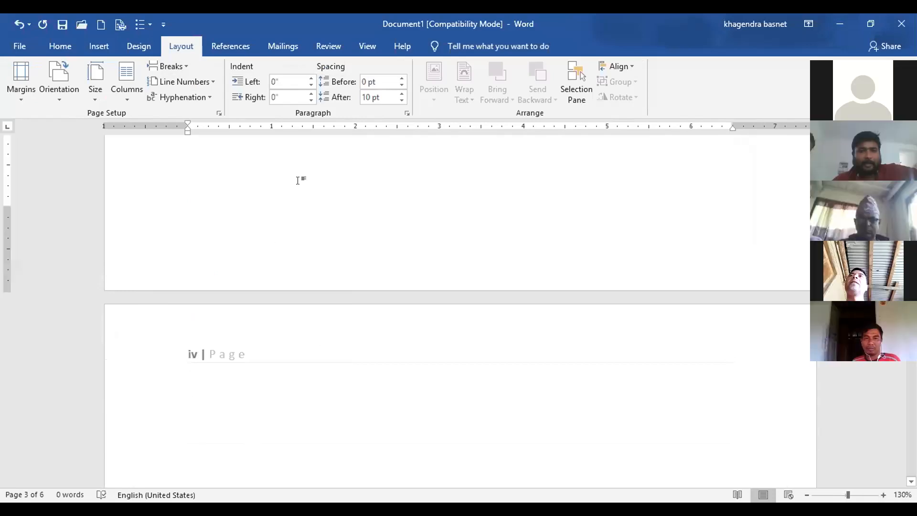
pyautogui.click(60, 46)
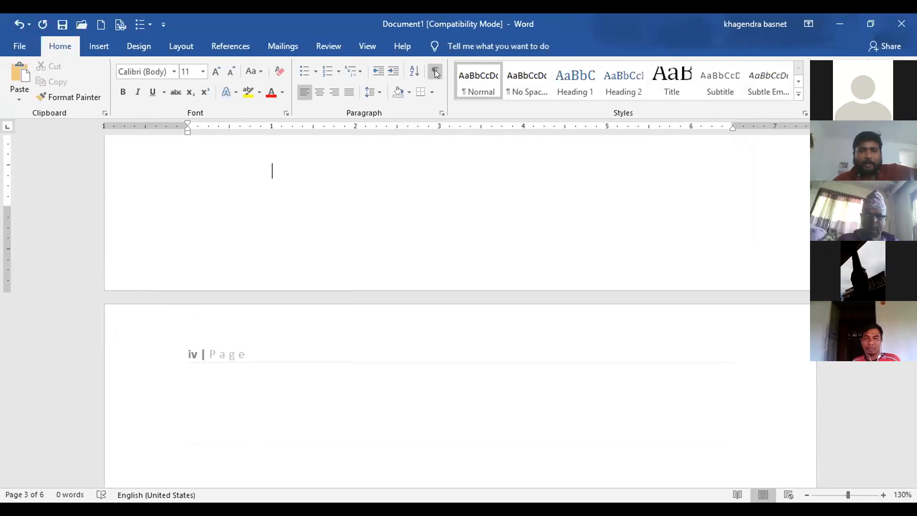
pyautogui.click(435, 72)
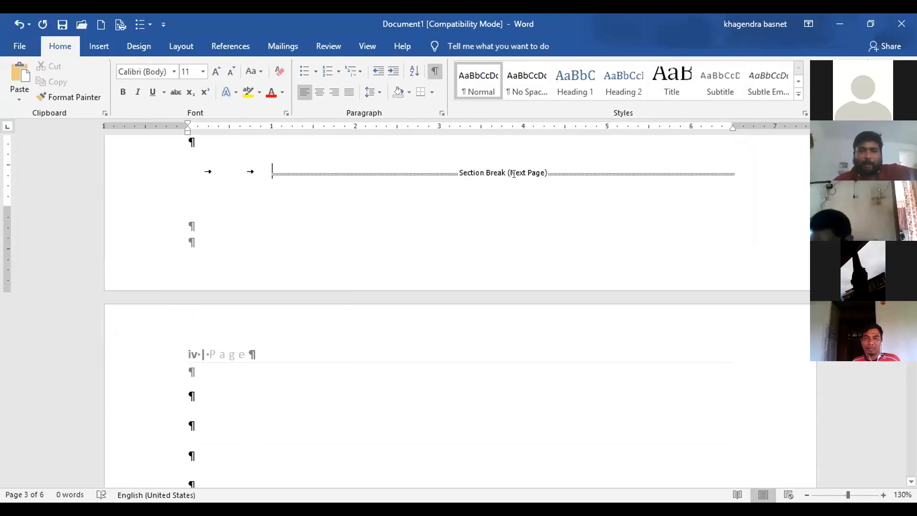
pyautogui.scroll(3, 346, 316)
pyautogui.scroll(-2, 310, 358)
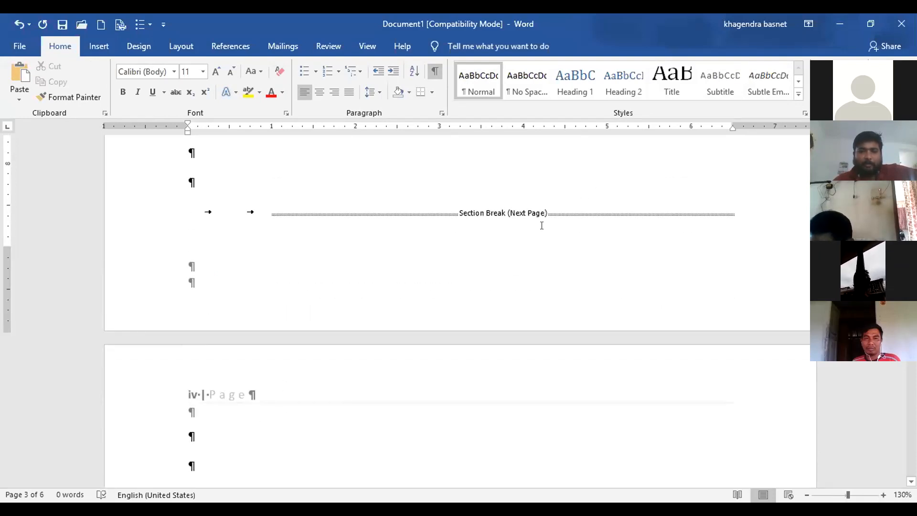
pyautogui.click(434, 71)
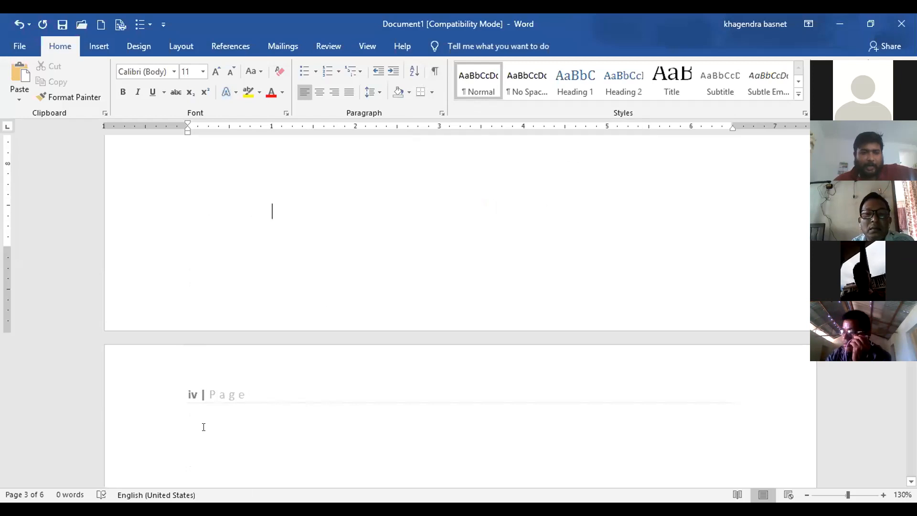
# Set the Section 2 page number format to 1, 2, 3, … starting at 1, and leave the header
pyautogui.doubleClick(199, 395)
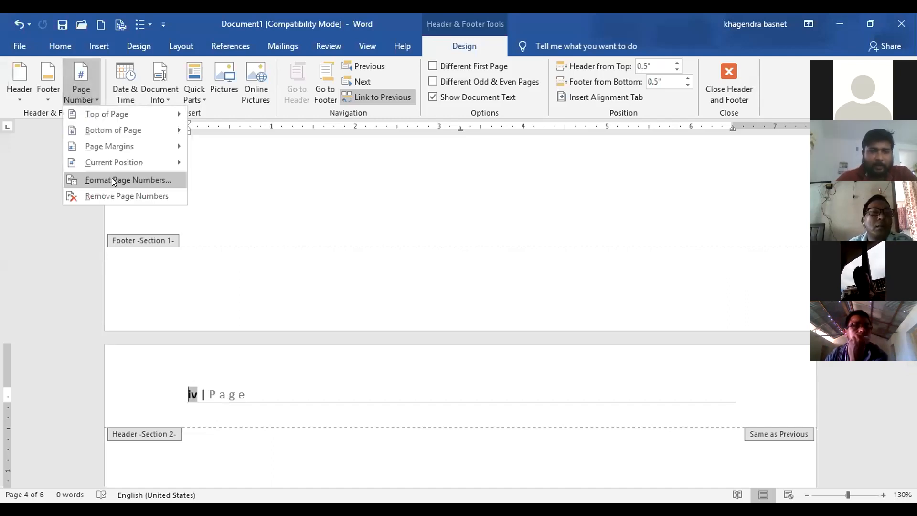
pyautogui.click(113, 180)
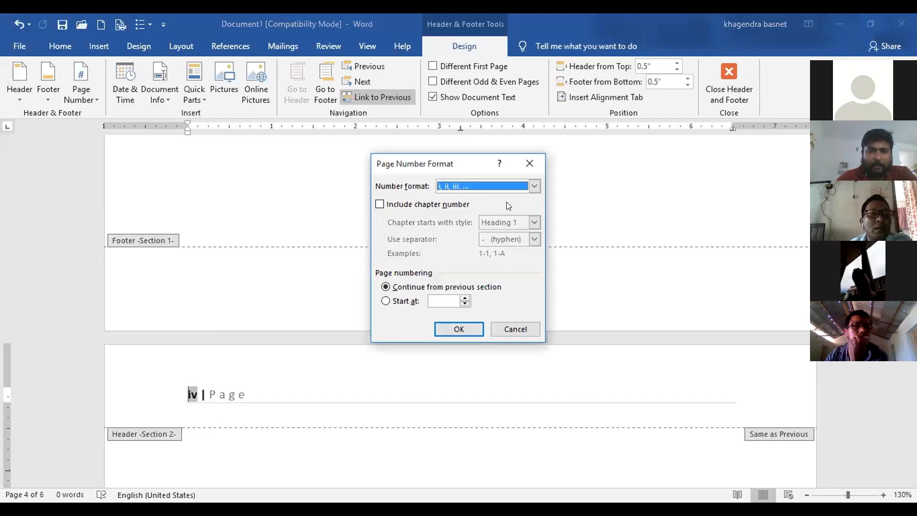
pyautogui.click(533, 186)
pyautogui.click(468, 195)
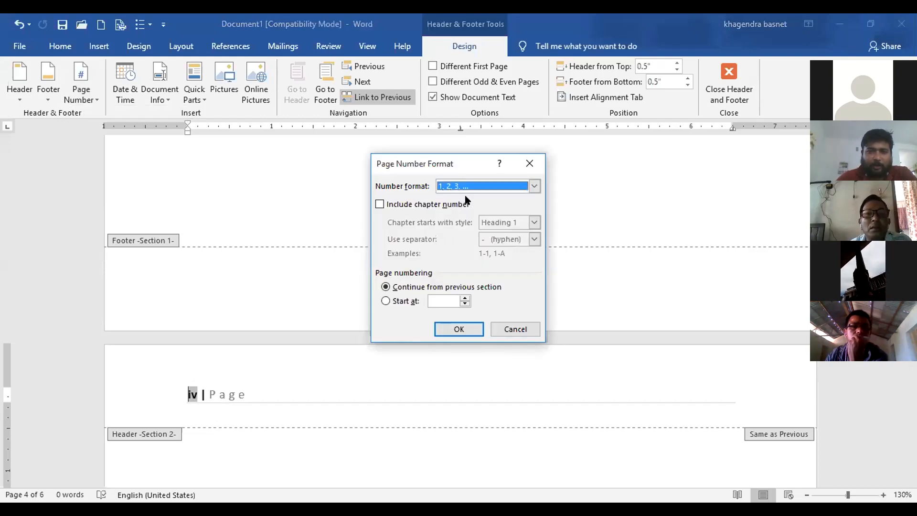
pyautogui.click(390, 301)
pyautogui.click(458, 330)
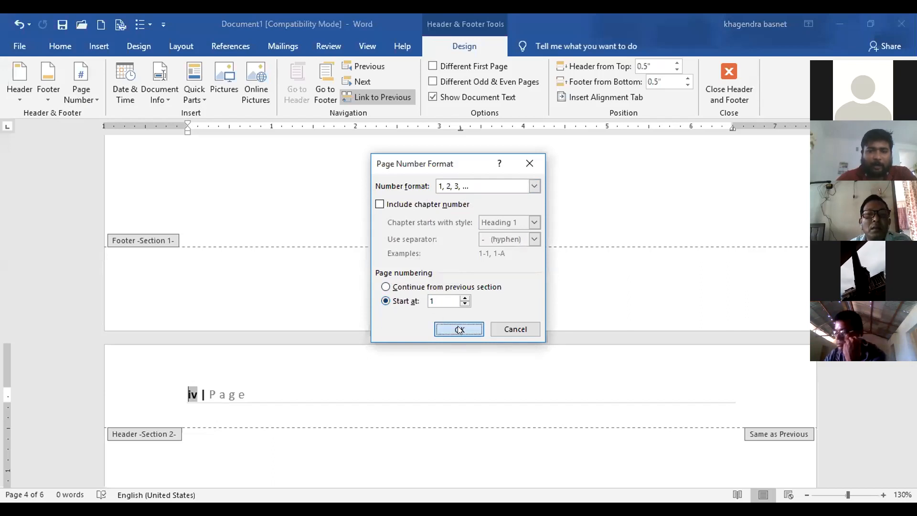
pyautogui.scroll(2, 243, 447)
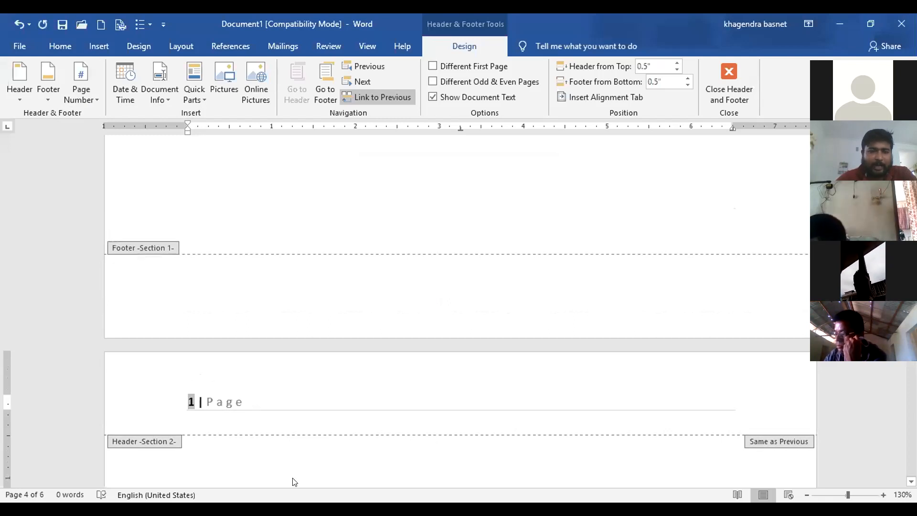
pyautogui.doubleClick(286, 450)
# Examine the Section 1 pages of Document1 back to page 1, and dismiss the Insert Picture dialog
pyautogui.scroll(5, 284, 450)
pyautogui.scroll(10, 198, 406)
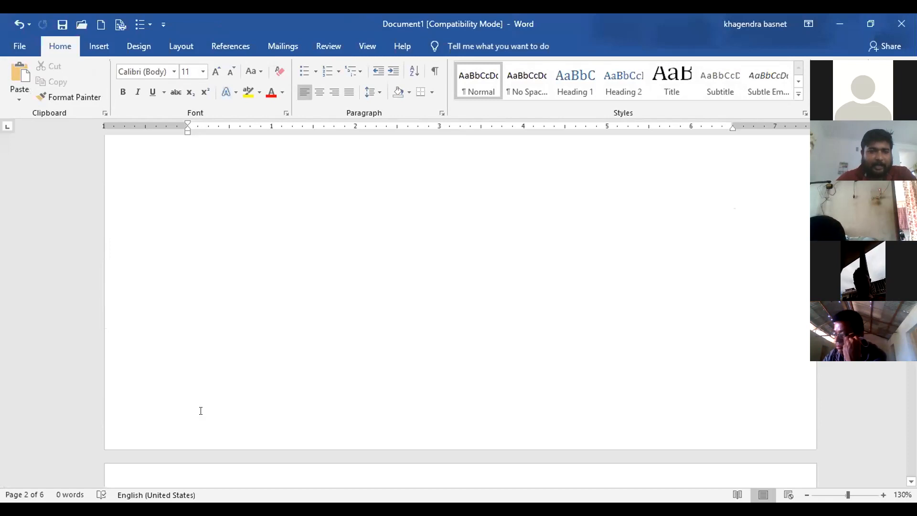
pyautogui.scroll(5, 220, 428)
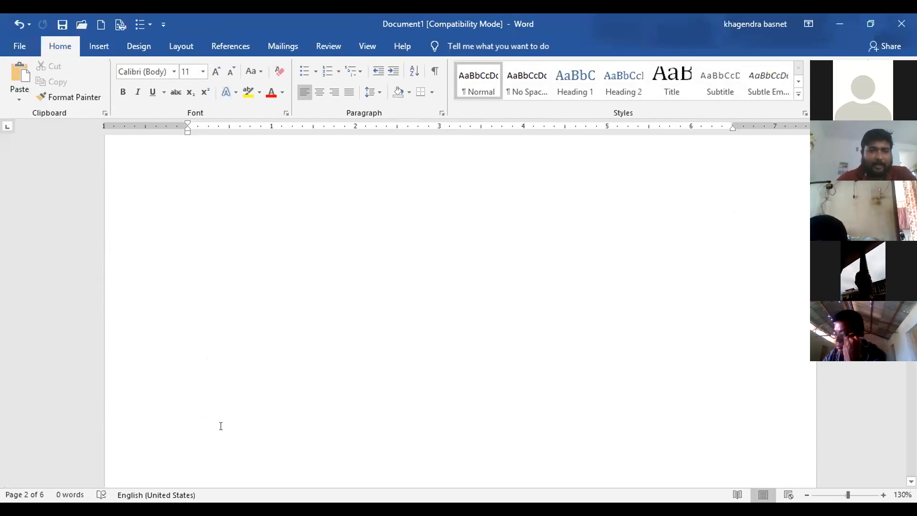
pyautogui.scroll(10, 223, 428)
pyautogui.scroll(-1, 334, 382)
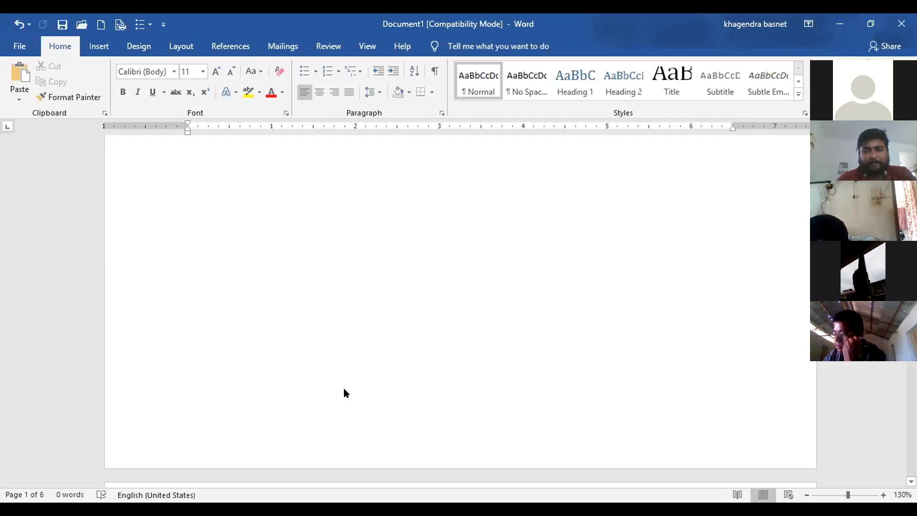
pyautogui.scroll(-3, 344, 390)
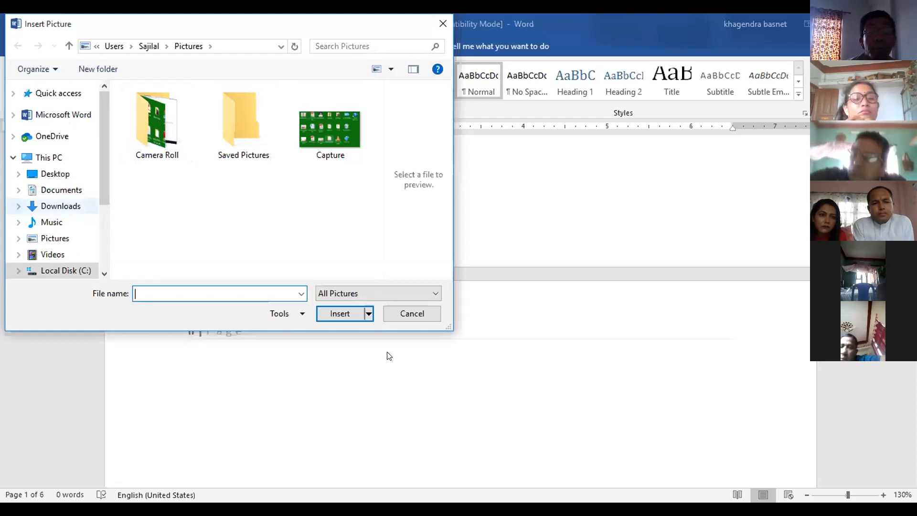
pyautogui.click(443, 24)
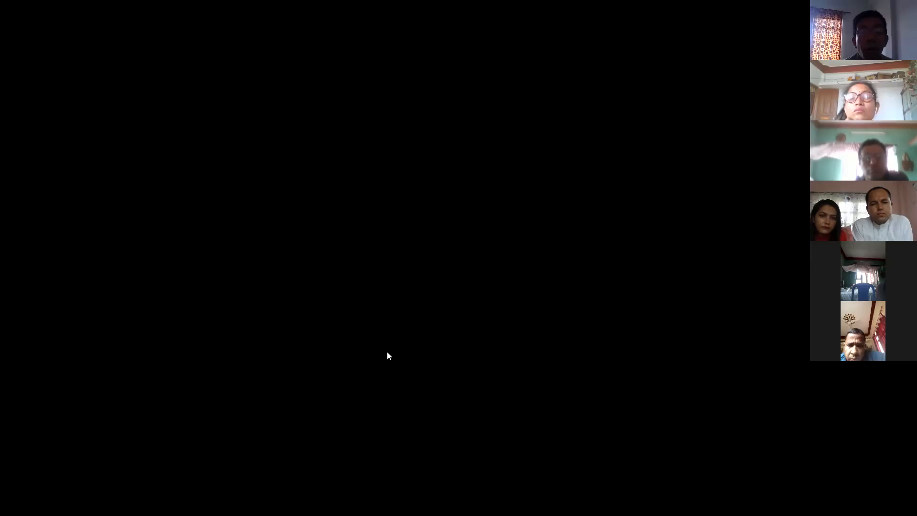
# Return to Day3 and review the notes from the text and table conversion steps to the Remove Page Numbers topic
pyautogui.scroll(-9, 316, 343)
pyautogui.scroll(-18, 315, 340)
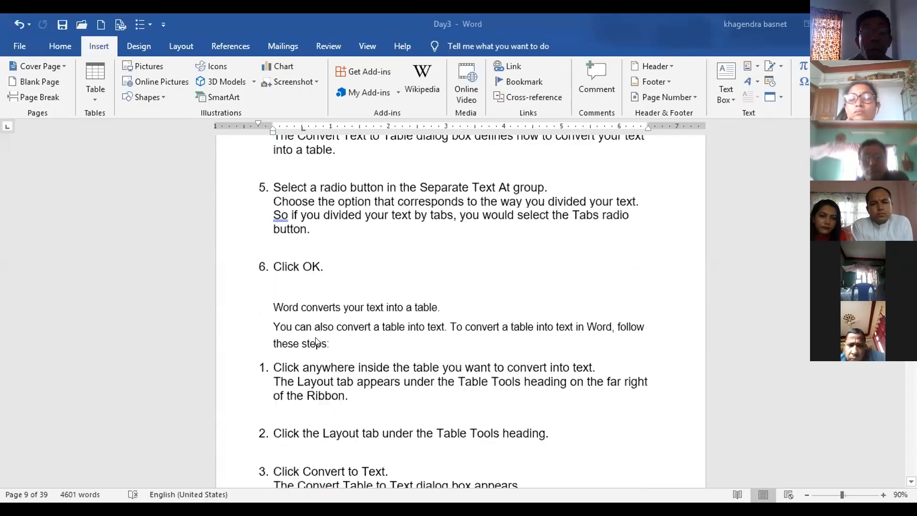
pyautogui.scroll(-5, 606, 276)
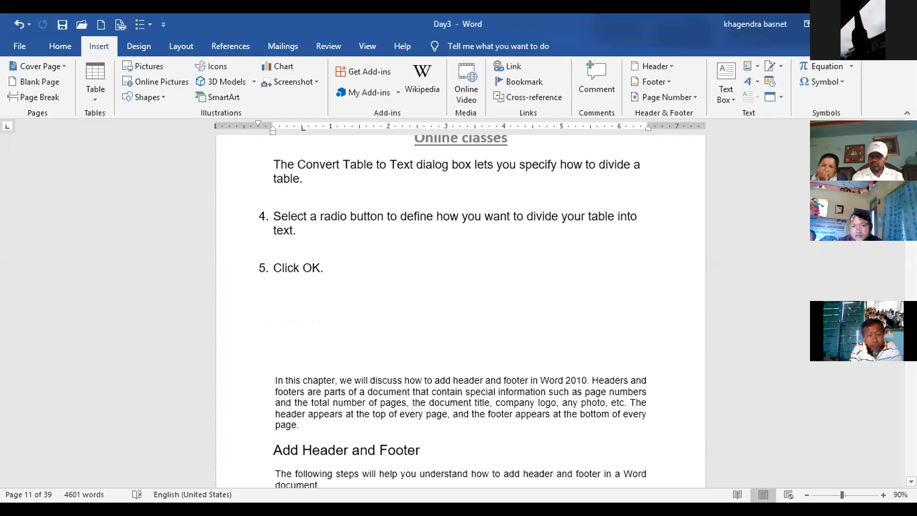
pyautogui.moveTo(911, 226); pyautogui.dragTo(911, 282)
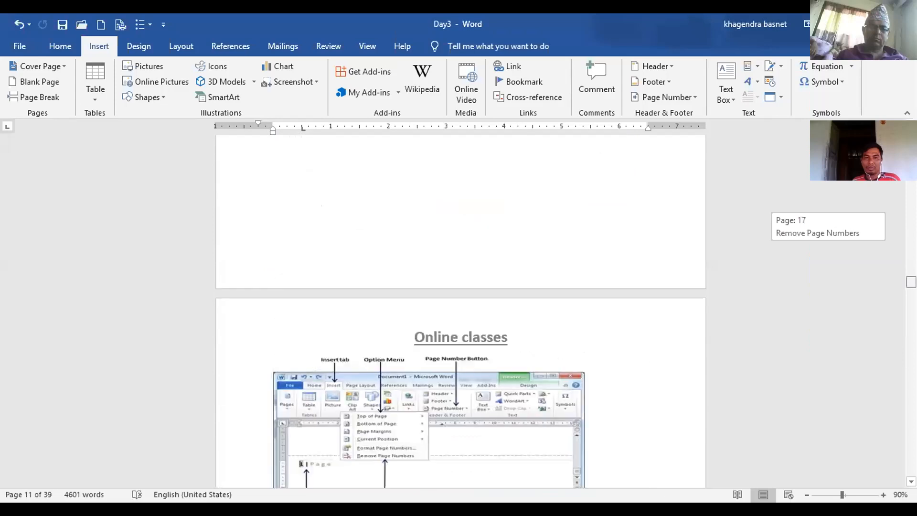
pyautogui.scroll(10, 327, 303)
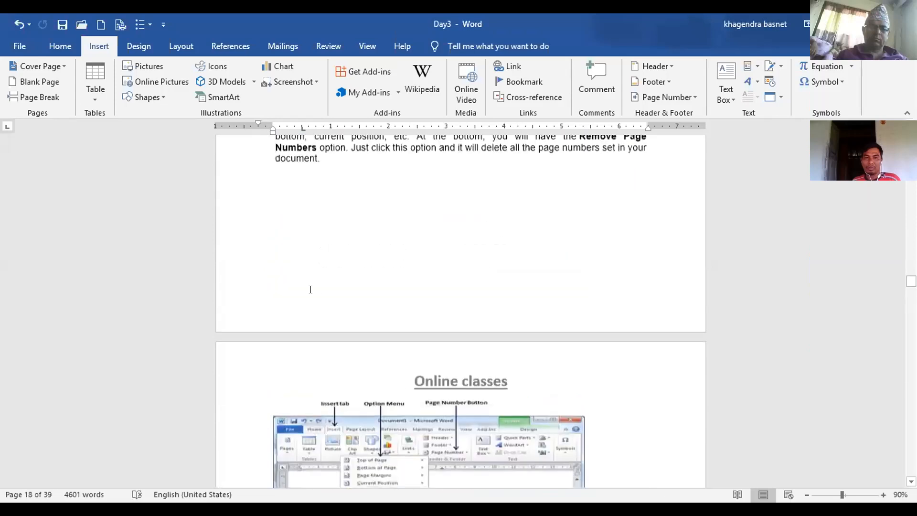
# Look through the document's sections on page numbers, adding shapes and positioning images
pyautogui.scroll(2, 284, 266)
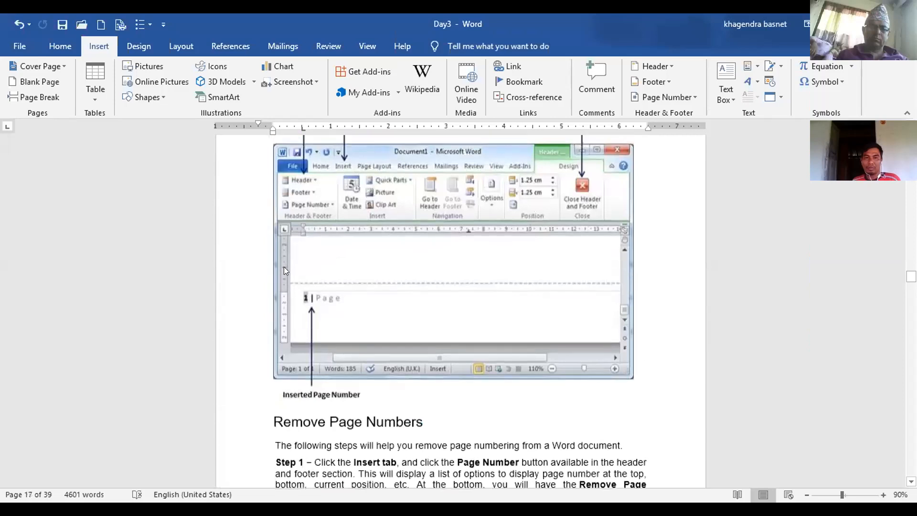
pyautogui.scroll(-15, 317, 296)
pyautogui.scroll(-15, 317, 292)
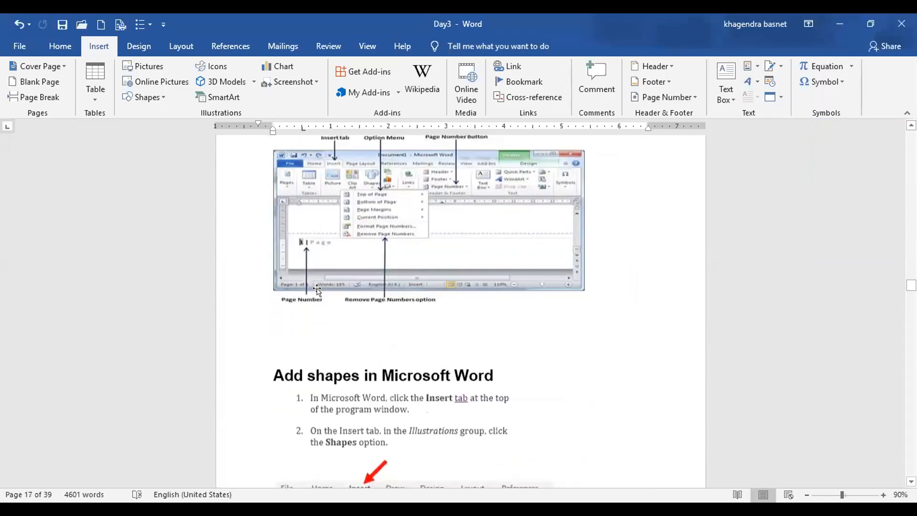
pyautogui.scroll(-20, 396, 295)
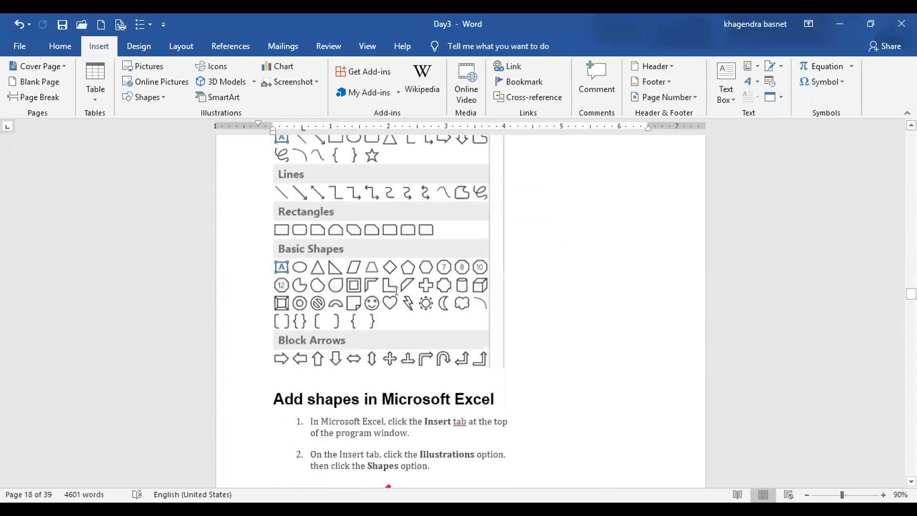
pyautogui.scroll(-15, 395, 290)
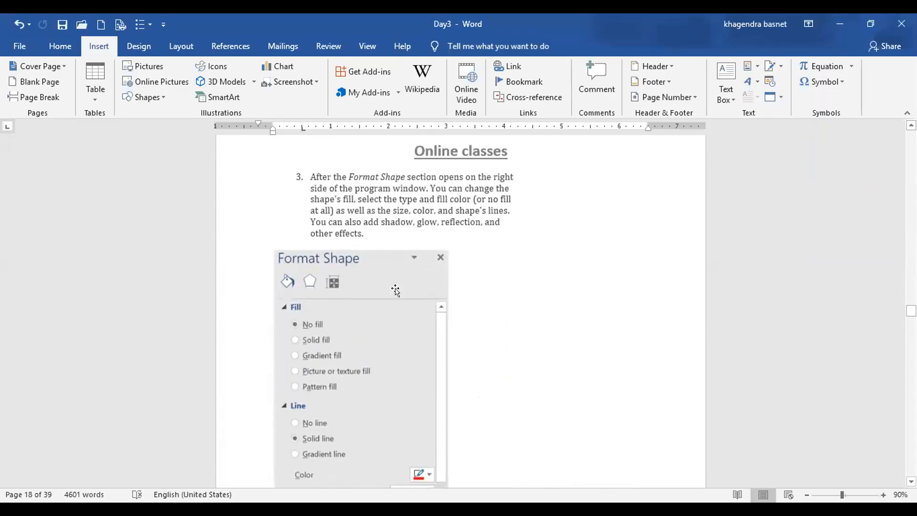
pyautogui.scroll(-20, 387, 289)
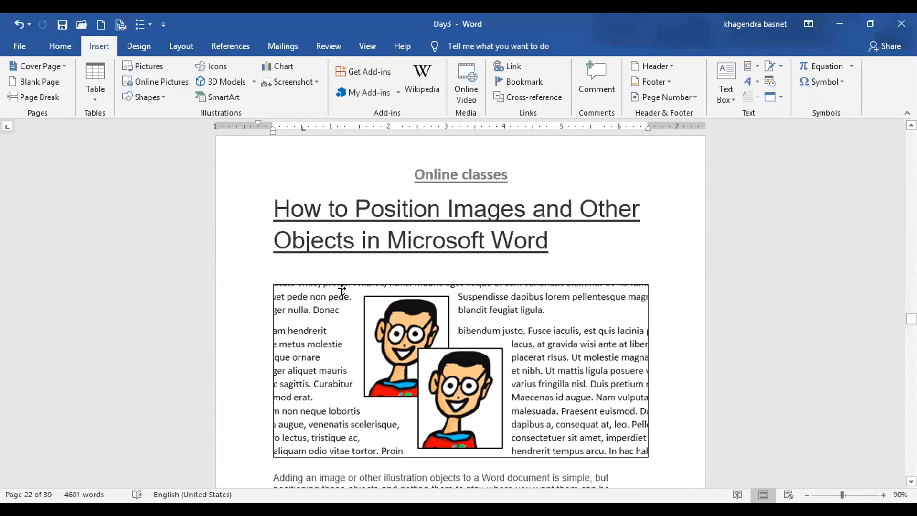
pyautogui.scroll(-15, 342, 289)
pyautogui.scroll(-15, 336, 288)
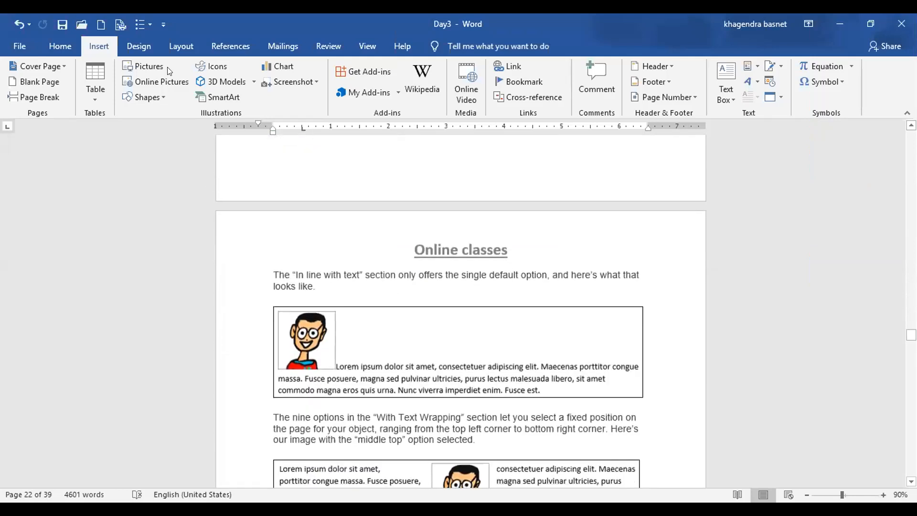
# Insert the Nepali_Romanised_Keyboard picture from the Desktop folder into the document
pyautogui.click(143, 66)
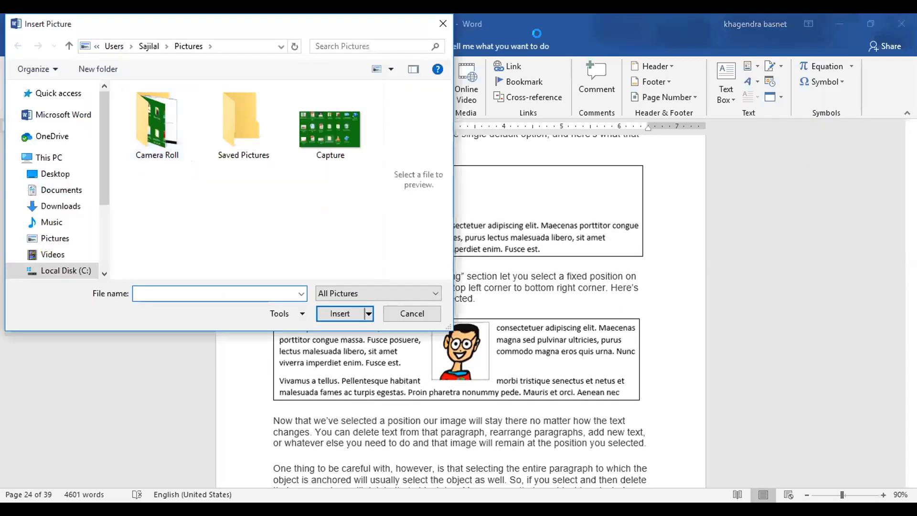
pyautogui.click(435, 20)
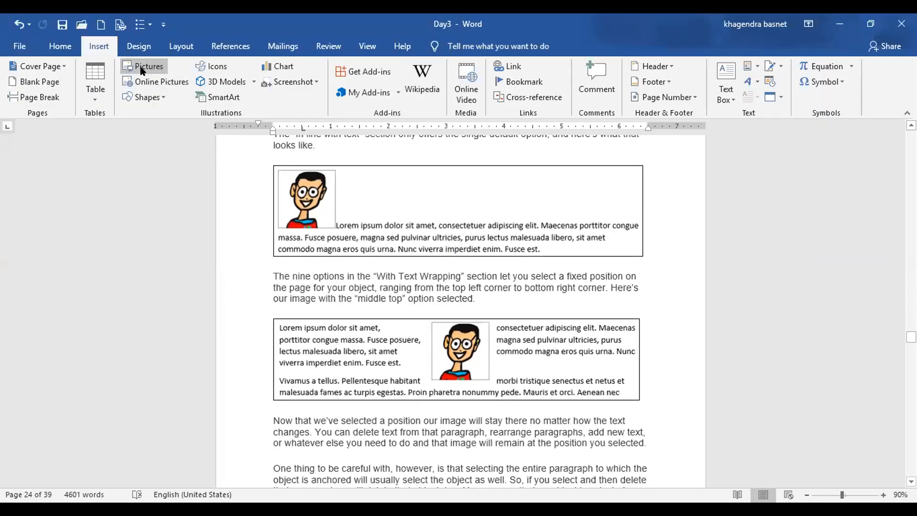
pyautogui.click(142, 69)
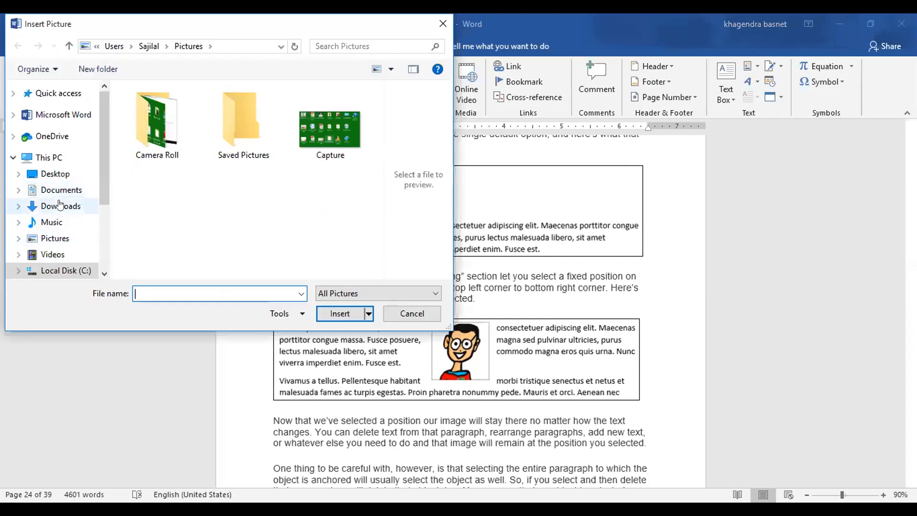
pyautogui.click(62, 179)
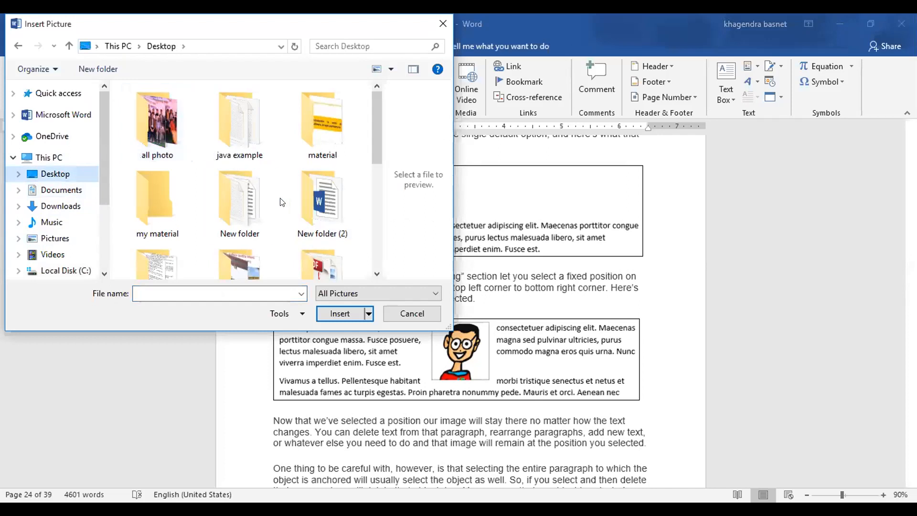
pyautogui.scroll(-5, 281, 202)
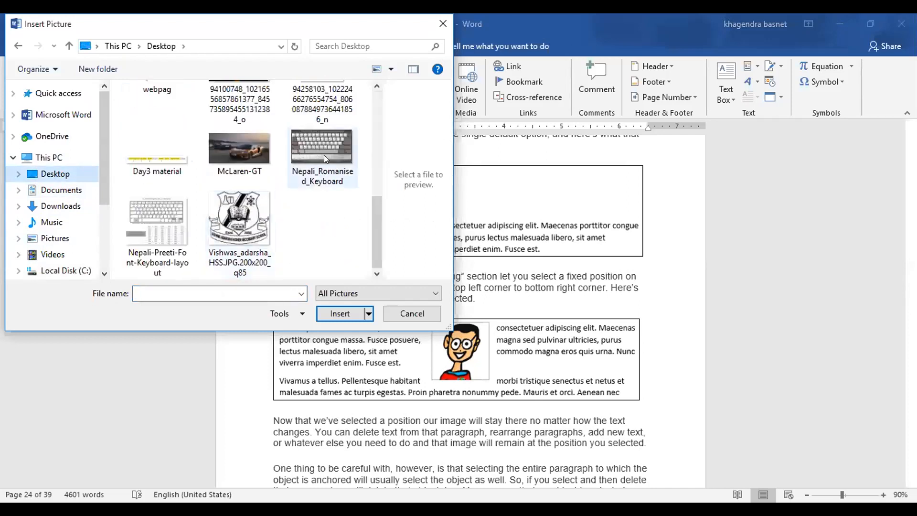
pyautogui.click(324, 155)
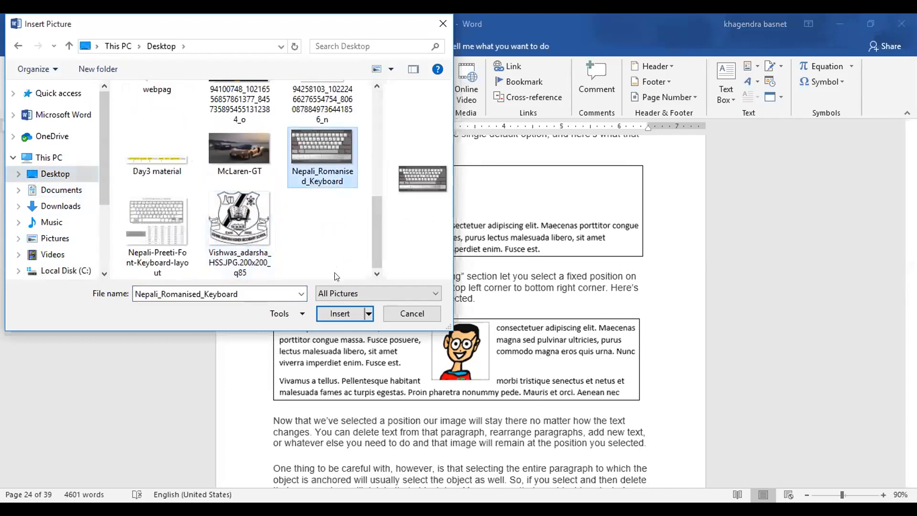
pyautogui.click(342, 314)
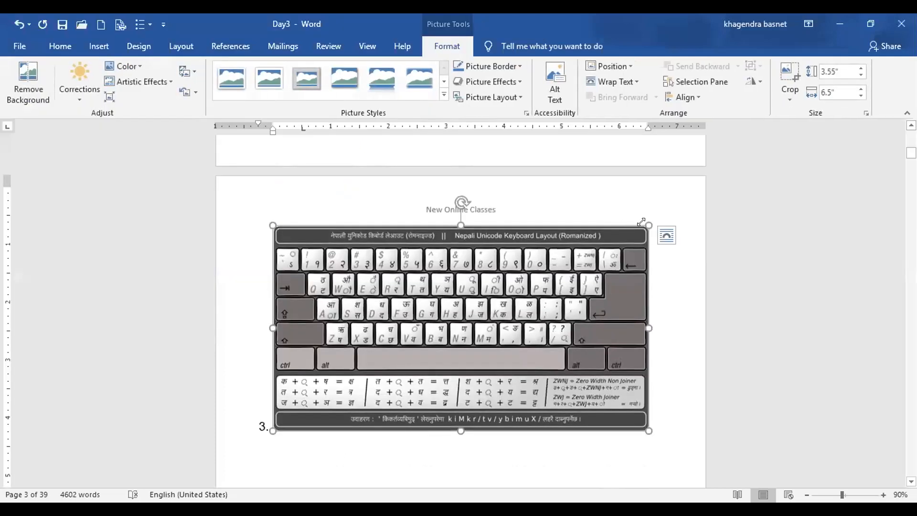
# Shrink the inserted keyboard picture to about 2.73" high by 4.99" wide
pyautogui.moveTo(633, 224); pyautogui.dragTo(518, 247)
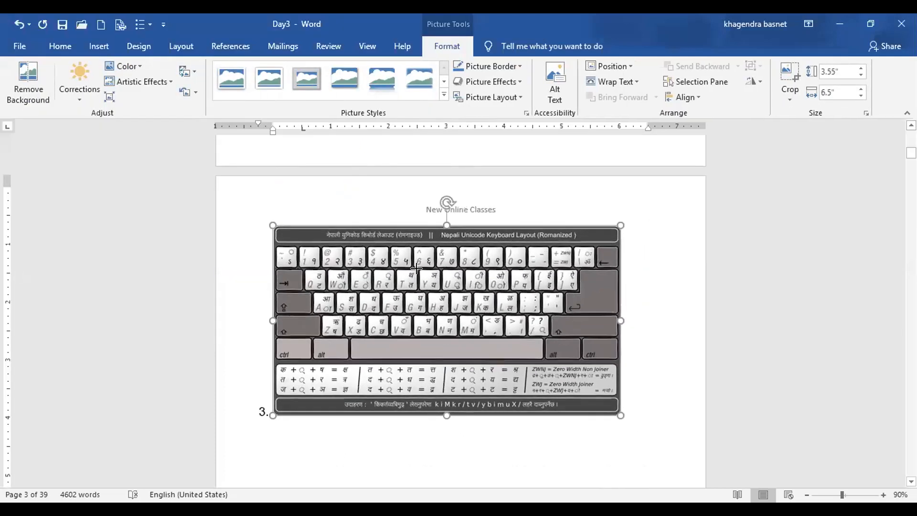
pyautogui.moveTo(415, 268); pyautogui.dragTo(417, 269)
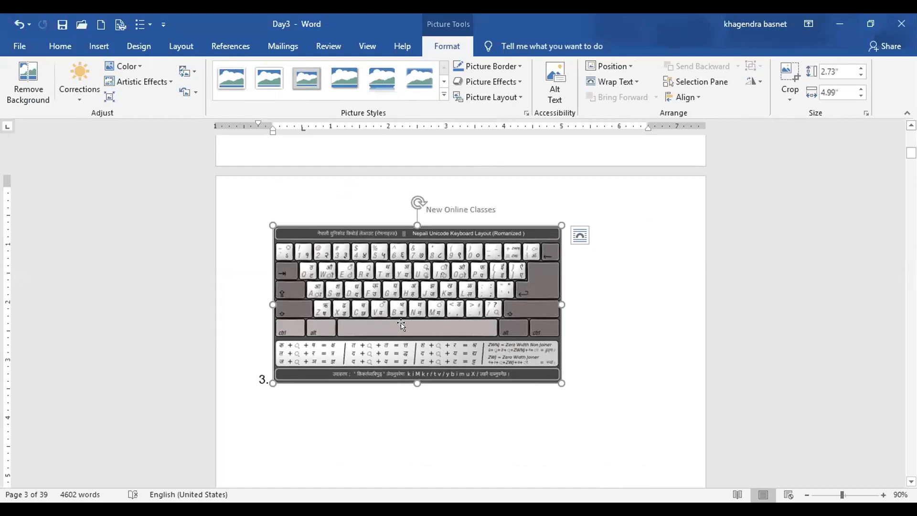
pyautogui.scroll(4, 402, 324)
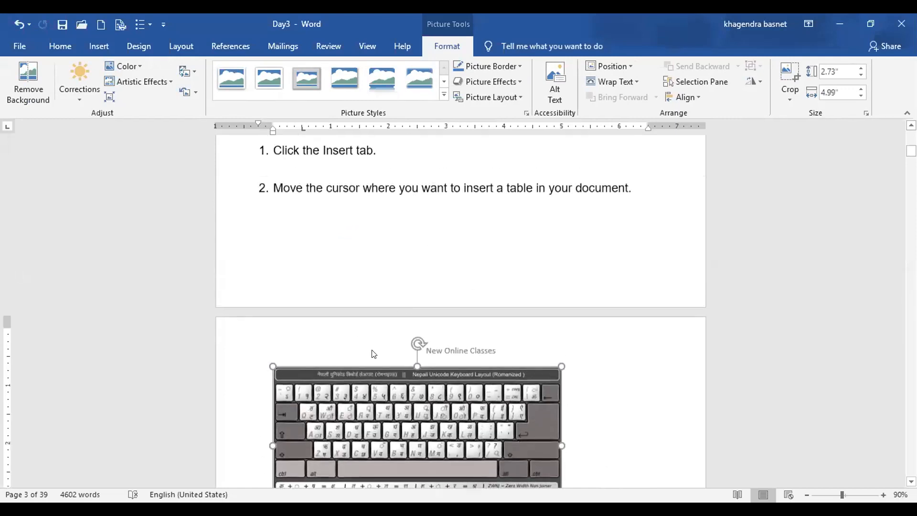
pyautogui.scroll(-2, 374, 347)
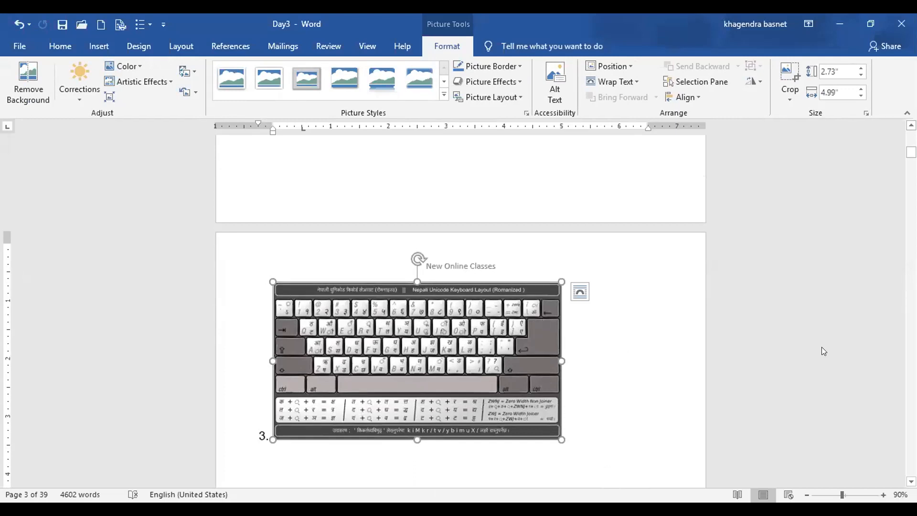
# Delete the keyboard picture from the third list item
pyautogui.click(647, 339)
pyautogui.click(476, 315)
pyautogui.press('Delete')
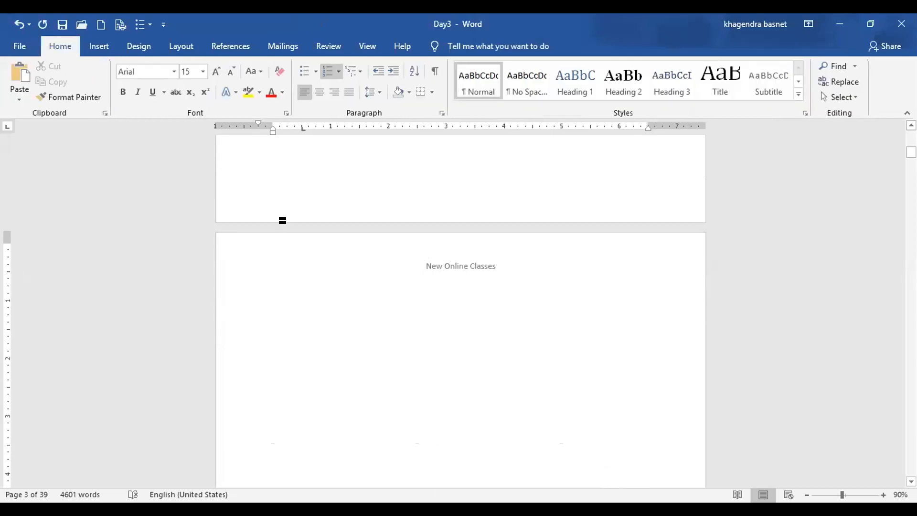
pyautogui.click(93, 46)
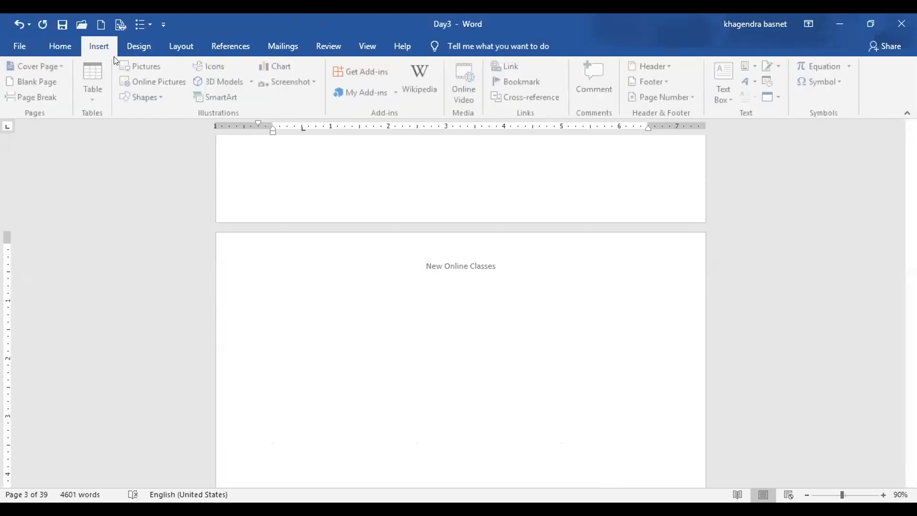
pyautogui.click(156, 81)
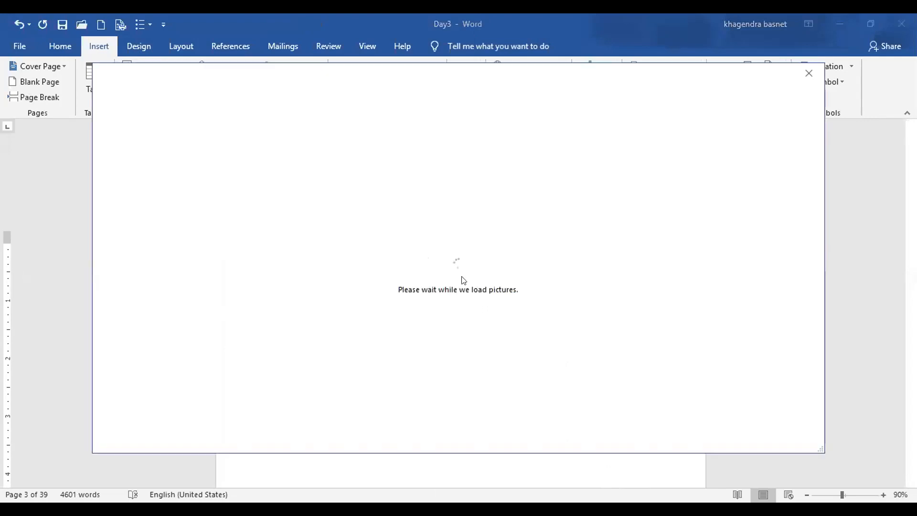
pyautogui.click(808, 73)
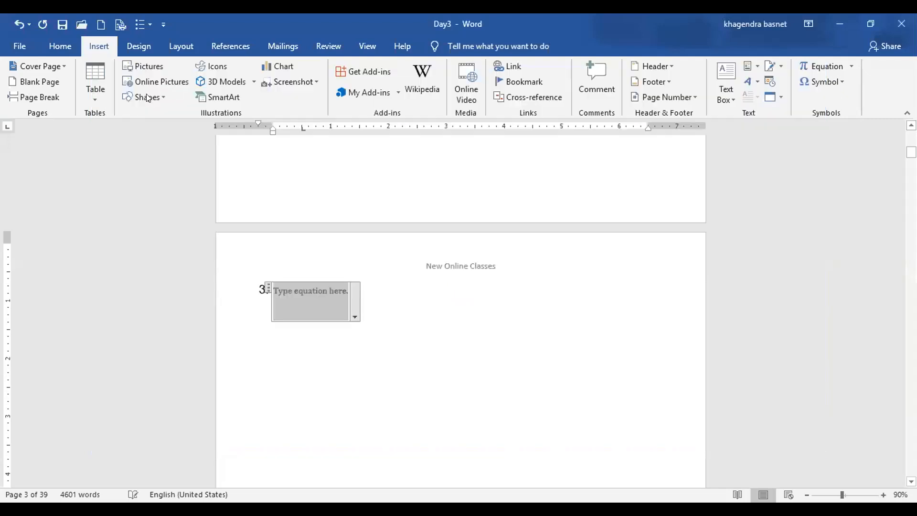
pyautogui.click(91, 42)
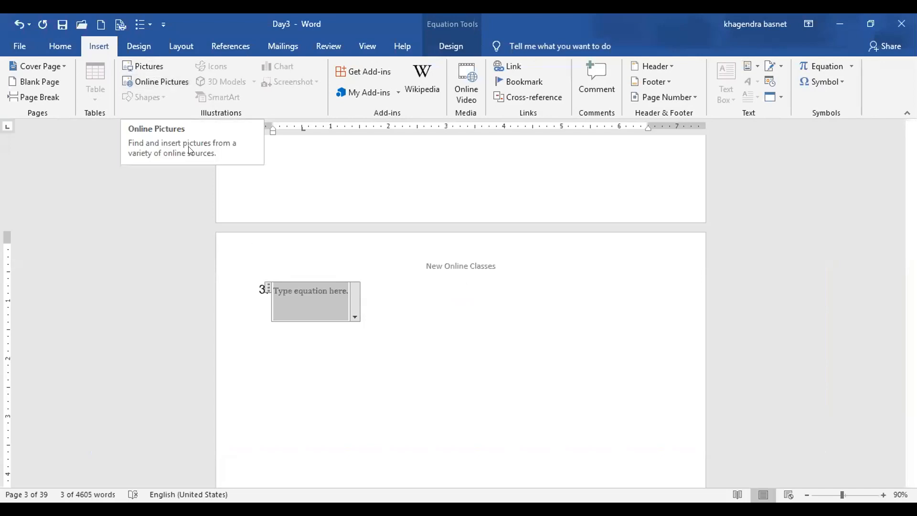
pyautogui.press('Delete')
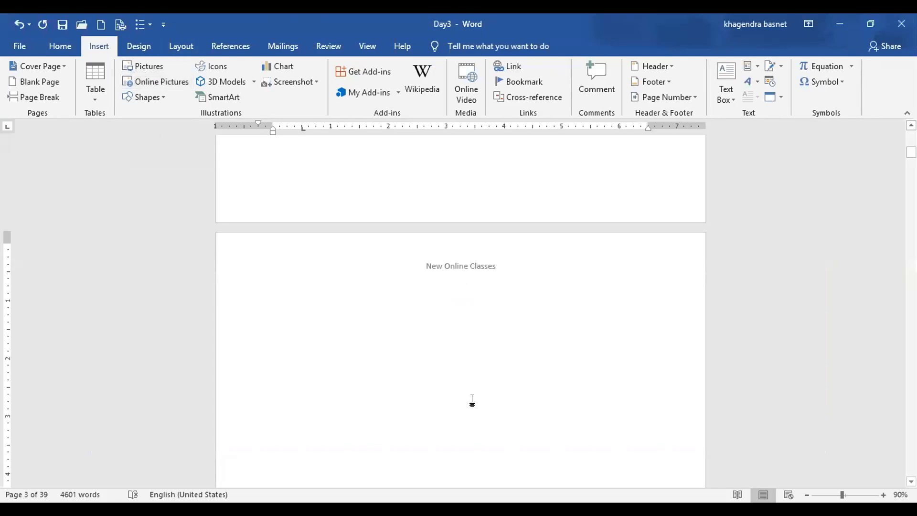
# Insert the McLaren-GT picture from the Desktop folder into the document
pyautogui.scroll(-20, 470, 377)
pyautogui.scroll(-15, 479, 354)
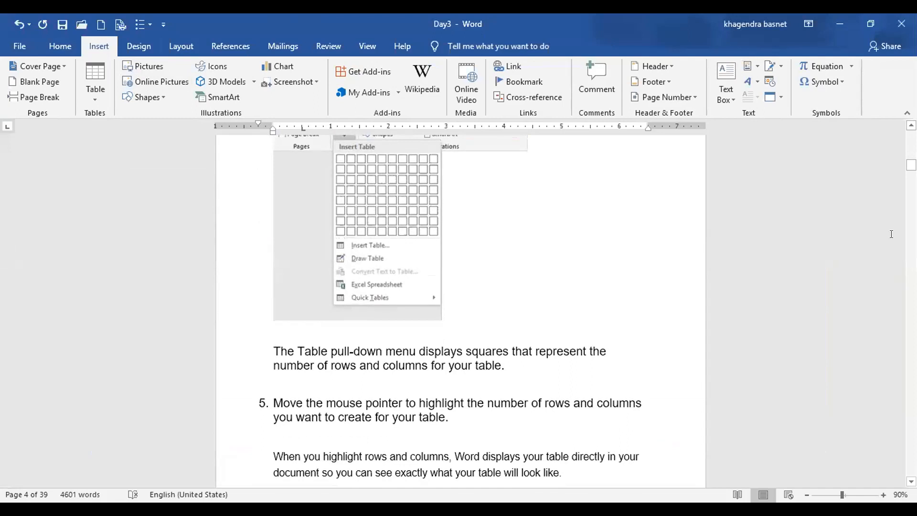
pyautogui.moveTo(911, 164); pyautogui.dragTo(911, 322)
pyautogui.scroll(-2, 399, 307)
pyautogui.scroll(3, 400, 307)
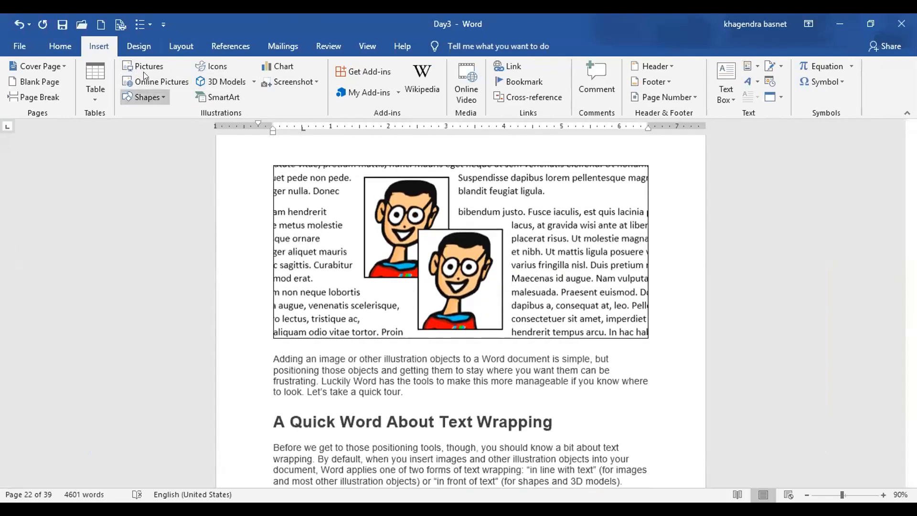
pyautogui.click(150, 63)
pyautogui.scroll(-5, 334, 182)
pyautogui.click(228, 155)
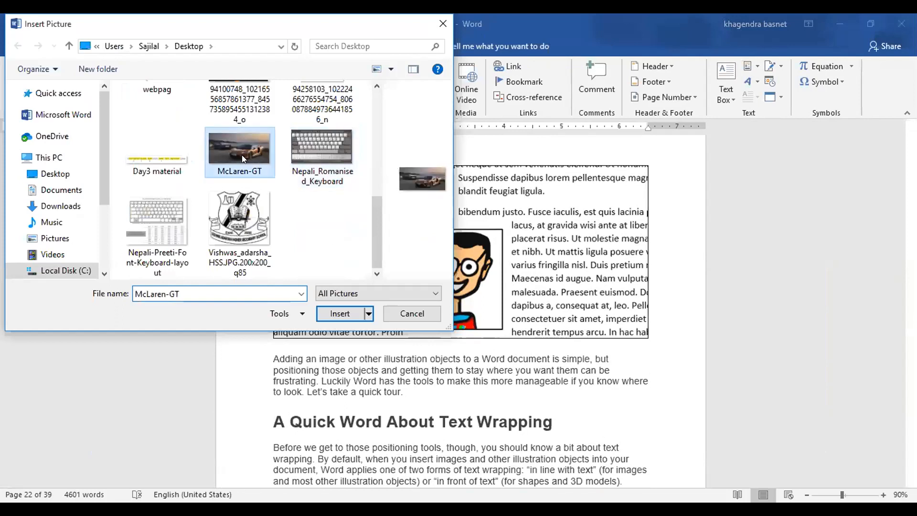
pyautogui.click(339, 314)
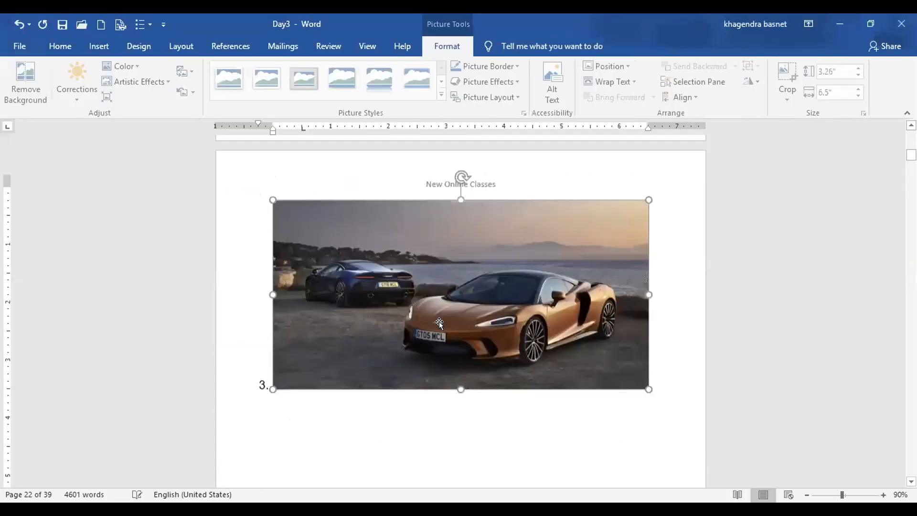
# Mirror the car picture horizontally and shrink it to about 1.94" high by 3.41" wide
pyautogui.moveTo(604, 227); pyautogui.dragTo(623, 236)
pyautogui.moveTo(624, 225); pyautogui.dragTo(258, 263)
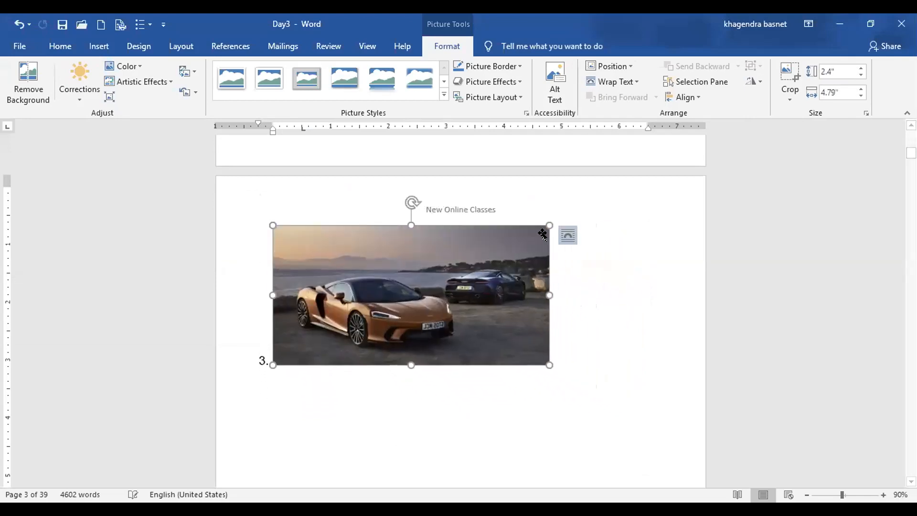
pyautogui.moveTo(537, 288); pyautogui.dragTo(470, 287)
pyautogui.moveTo(371, 364); pyautogui.dragTo(371, 338)
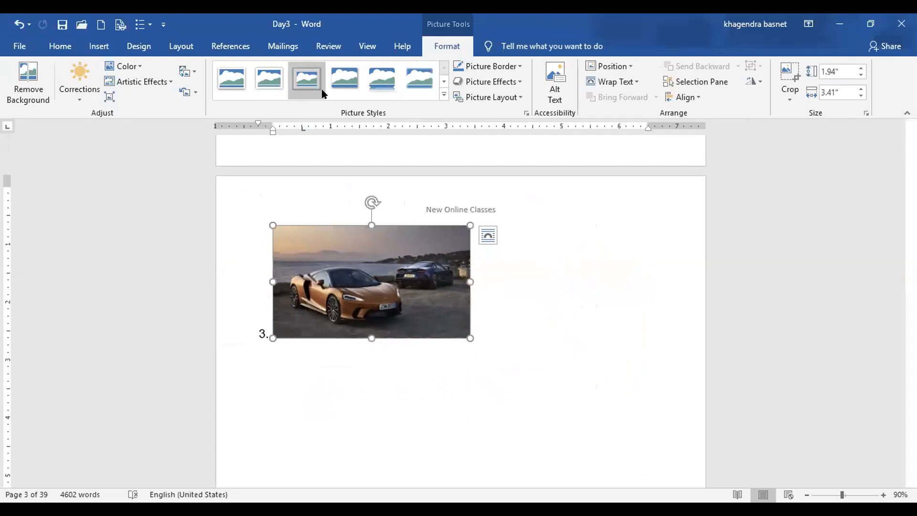
# Try Square text wrapping on the car picture, and set its wrapping to Tight
pyautogui.click(693, 94)
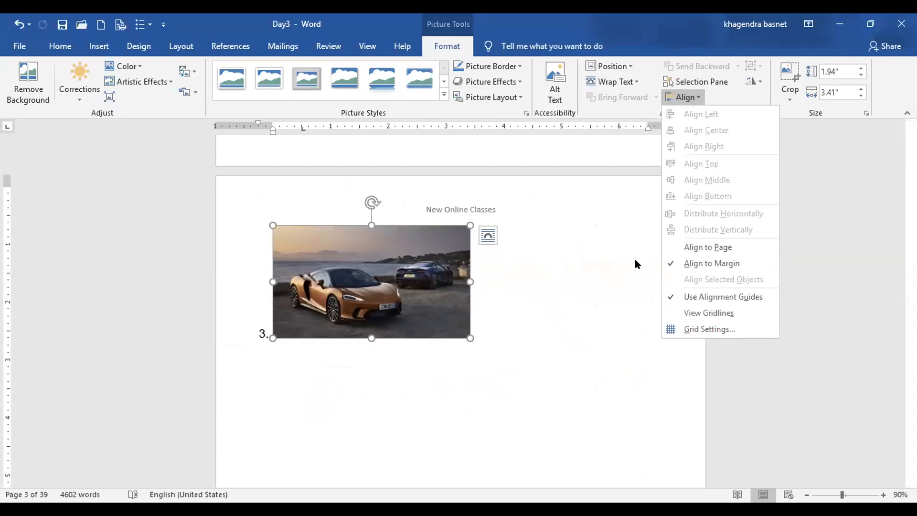
pyautogui.click(520, 286)
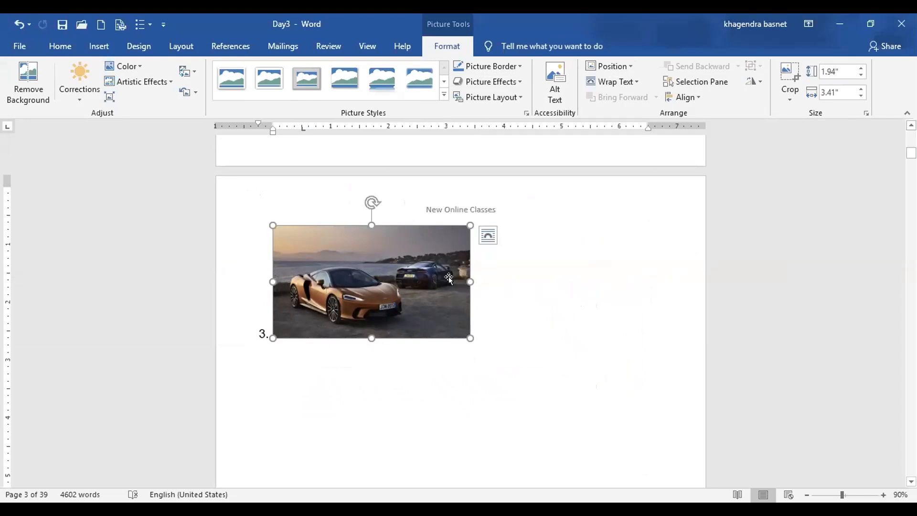
pyautogui.click(489, 236)
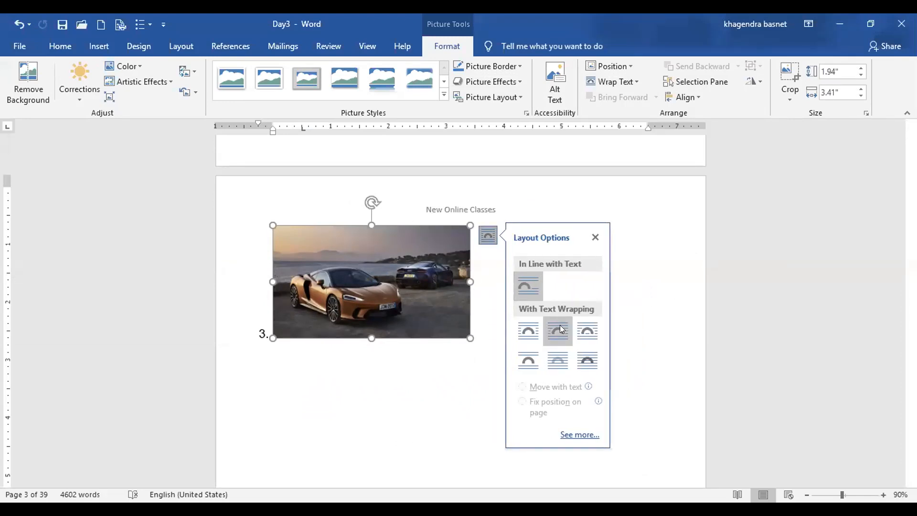
pyautogui.click(529, 332)
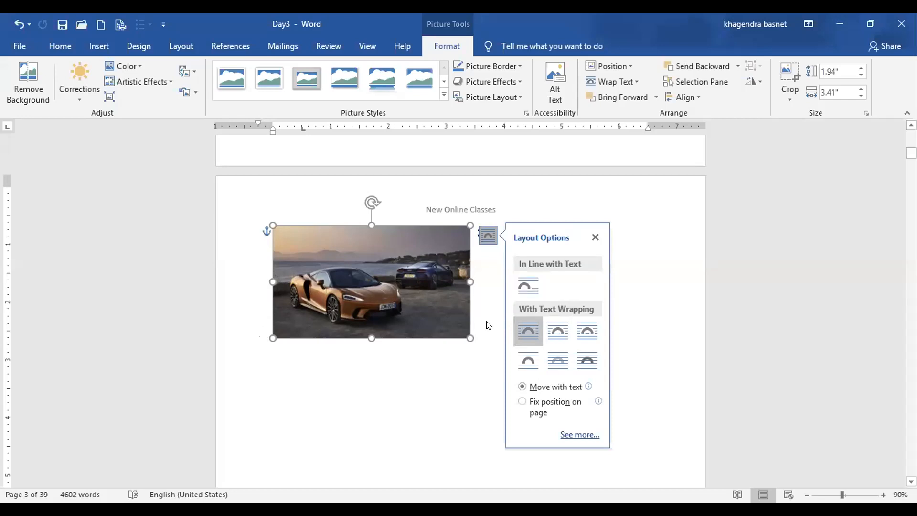
pyautogui.click(549, 329)
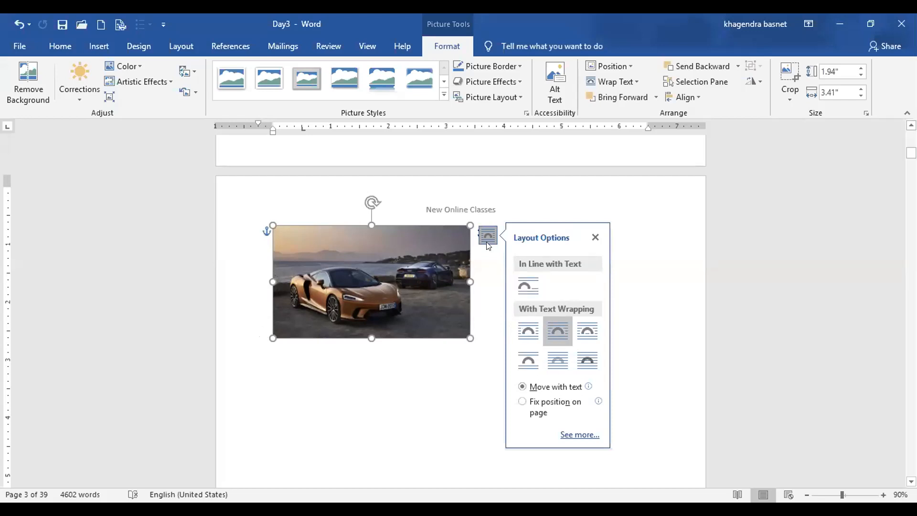
pyautogui.click(595, 235)
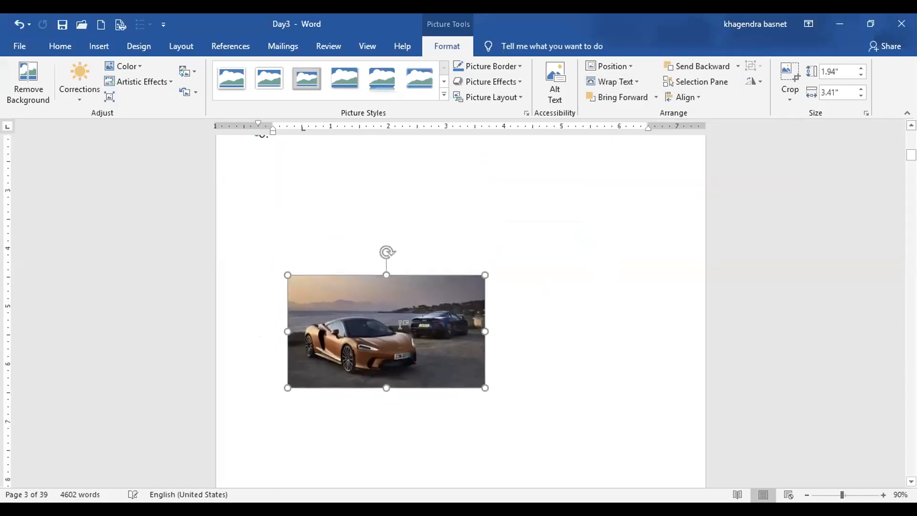
# Try moving the car picture lower on page 3, and undo the last two changes
pyautogui.scroll(-2, 400, 325)
pyautogui.moveTo(398, 207); pyautogui.dragTo(416, 376)
pyautogui.scroll(-5, 415, 376)
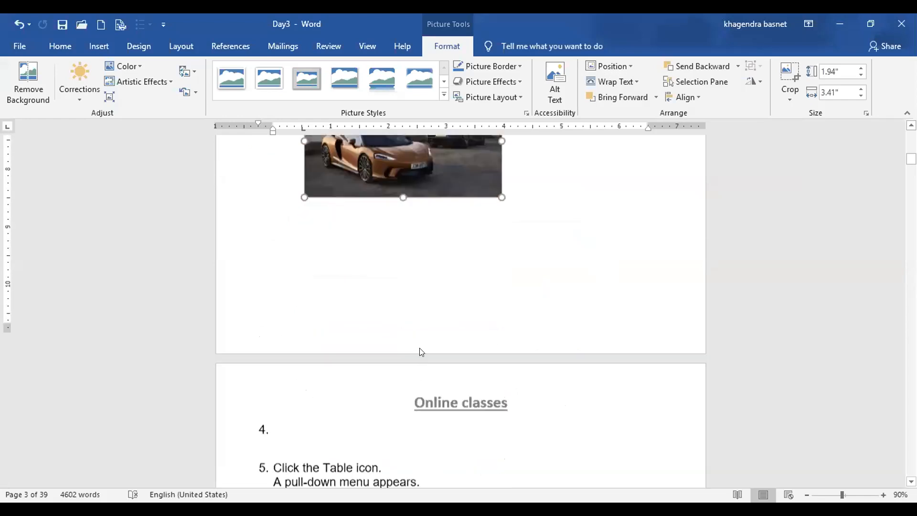
pyautogui.scroll(-1, 420, 334)
pyautogui.hotkey('ctrl', 'z')
pyautogui.hotkey('ctrl', 'z')
# Move the car picture onto page 4, into the middle of the "Click the Table icon" list item text
pyautogui.scroll(-5, 396, 444)
pyautogui.scroll(3, 389, 389)
pyautogui.scroll(1, 384, 409)
pyautogui.moveTo(387, 165); pyautogui.dragTo(387, 497)
pyautogui.scroll(6, 414, 358)
pyautogui.moveTo(409, 356); pyautogui.dragTo(445, 464)
pyautogui.scroll(-3, 491, 385)
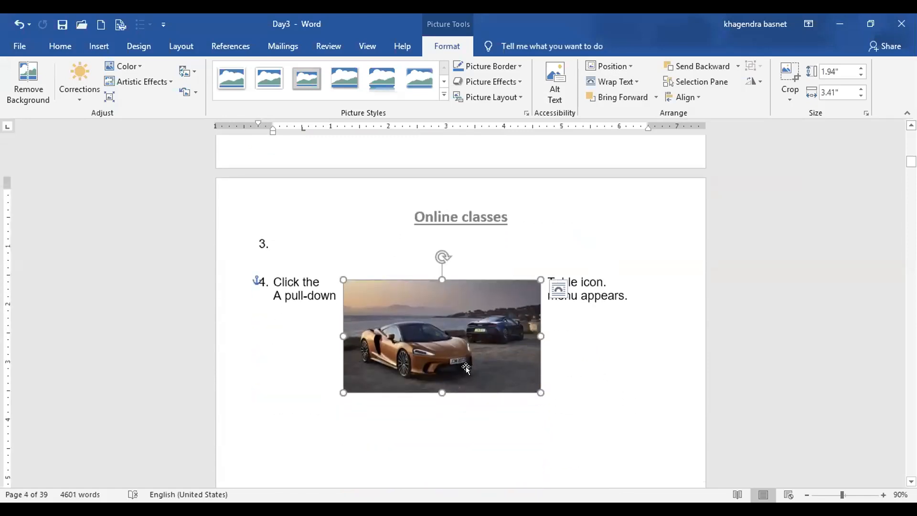
pyautogui.moveTo(436, 320); pyautogui.dragTo(435, 270)
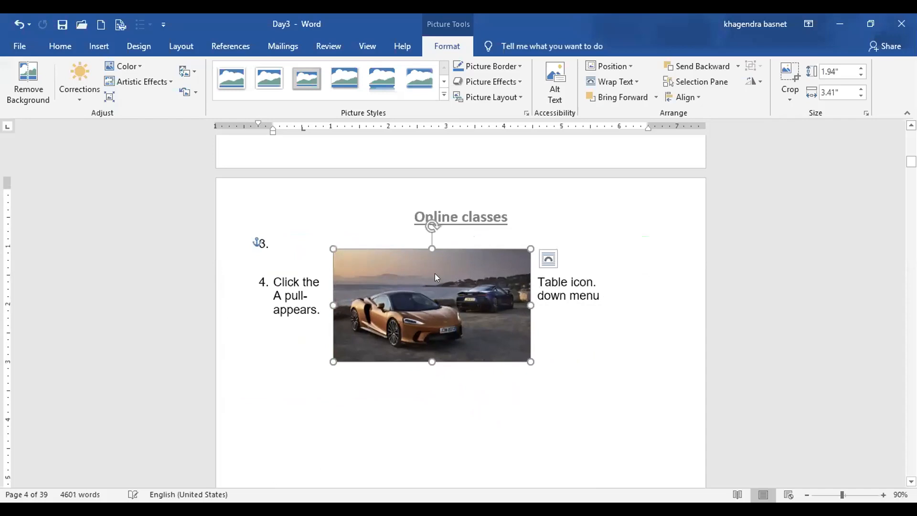
# Try Square and Tight wrapping on the car picture, and set its wrapping to In Front of Text
pyautogui.click(548, 258)
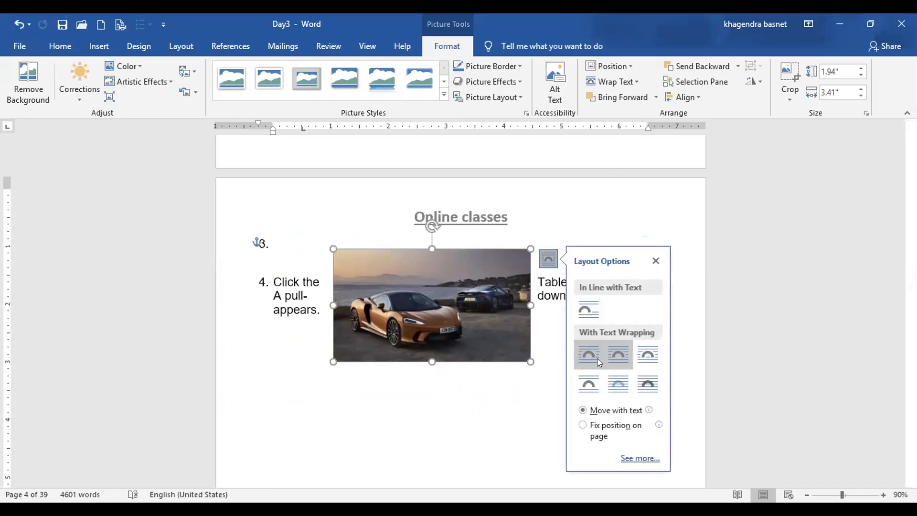
pyautogui.click(597, 358)
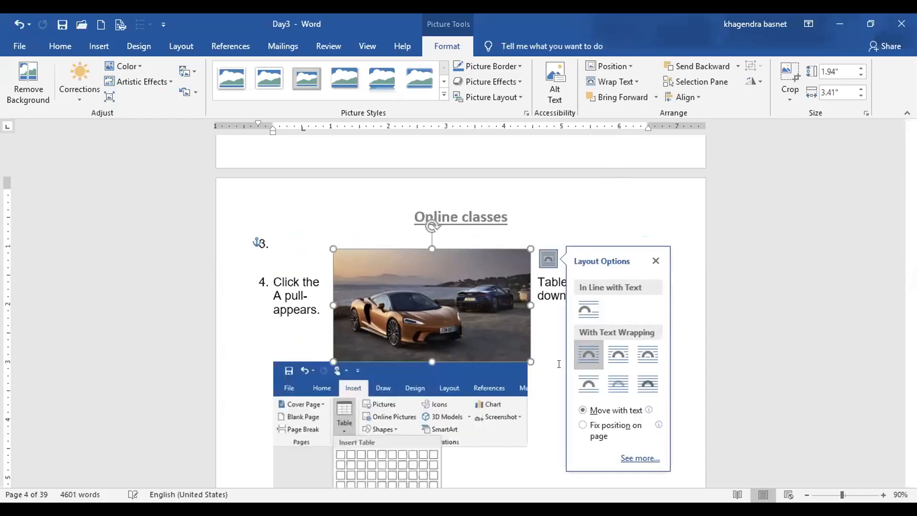
pyautogui.click(617, 354)
pyautogui.click(647, 383)
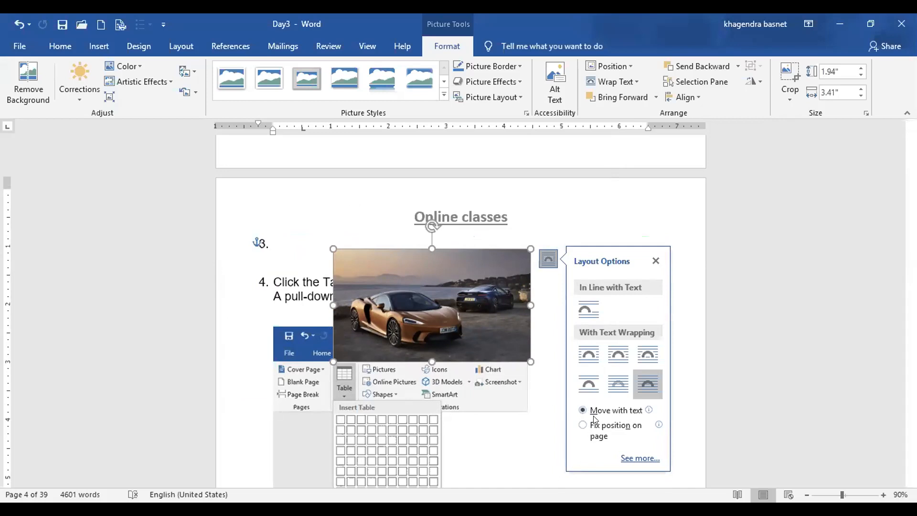
# Try entering "f" in the "Click the Table icon" line behind the car picture, and undo it
pyautogui.click(638, 215)
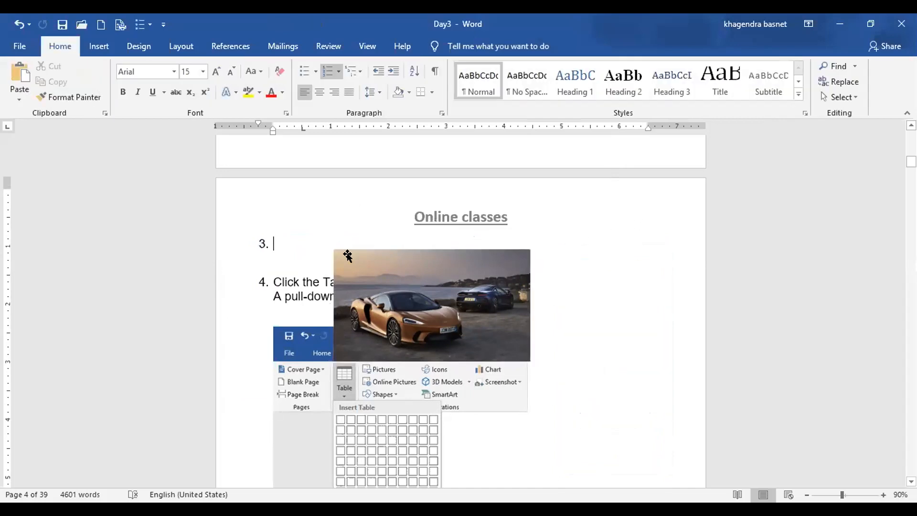
pyautogui.write('f')
pyautogui.click(359, 277)
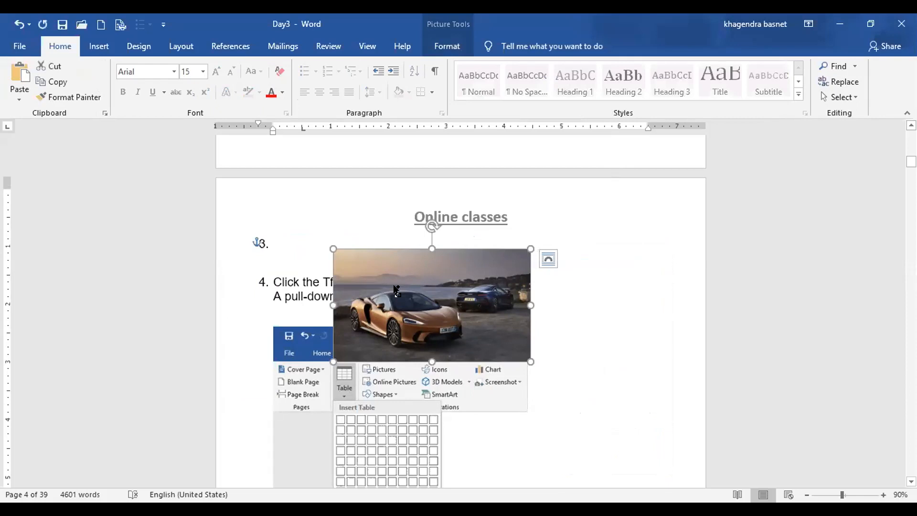
pyautogui.hotkey('ctrl', 'z')
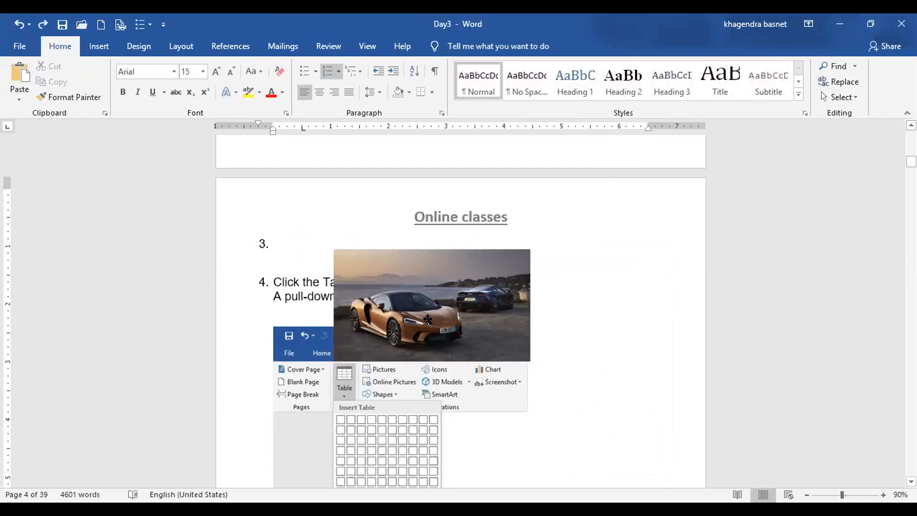
# Move the car picture over the table menu screenshot and back up across list items 3 and 4
pyautogui.click(428, 312)
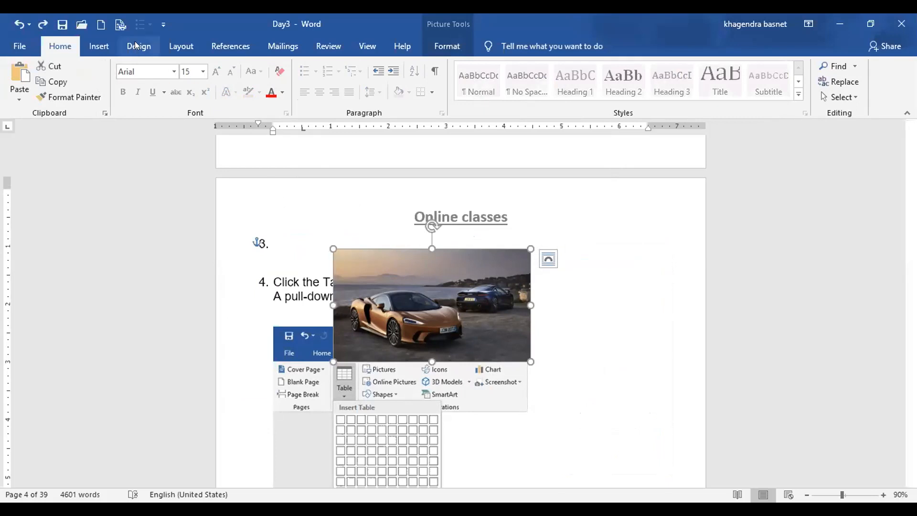
pyautogui.click(117, 46)
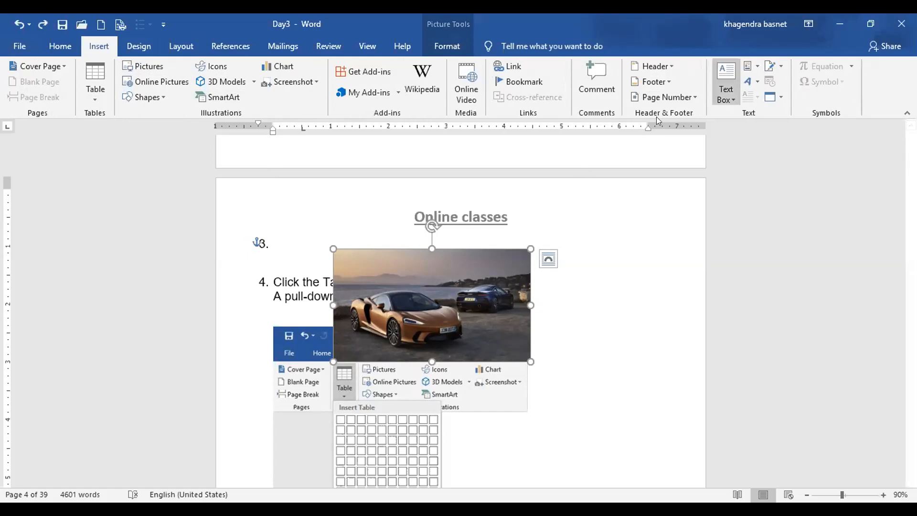
pyautogui.rightClick(469, 301)
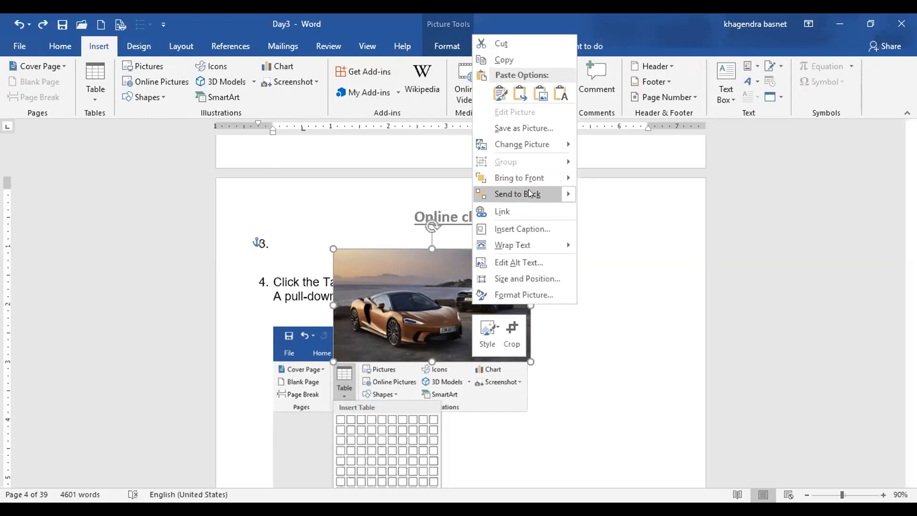
pyautogui.moveTo(467, 270); pyautogui.dragTo(419, 385)
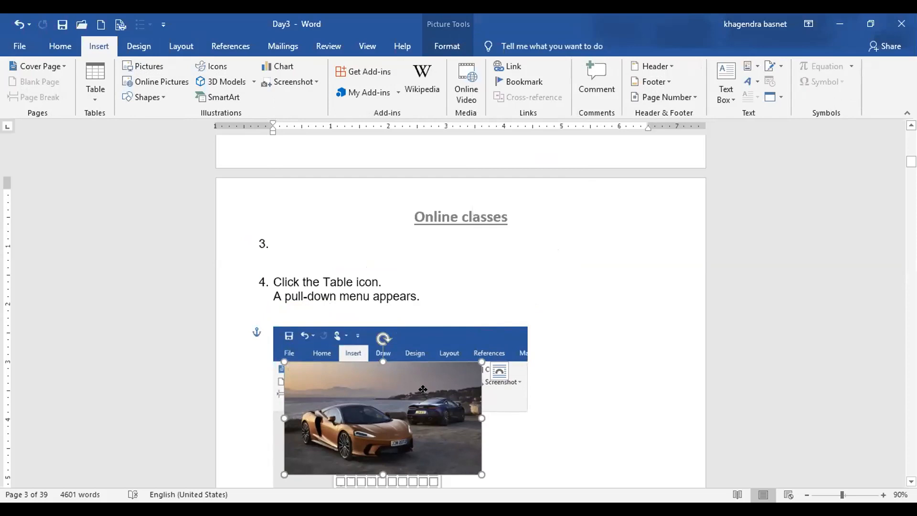
pyautogui.rightClick(422, 389)
pyautogui.moveTo(358, 390); pyautogui.dragTo(404, 258)
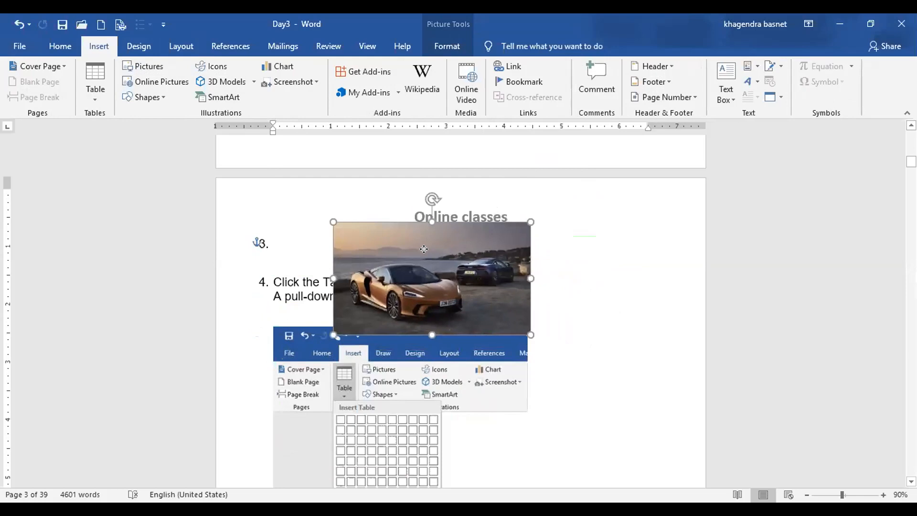
# Set the car picture In Line with Text and move it directly above the table menu screenshot
pyautogui.click(547, 234)
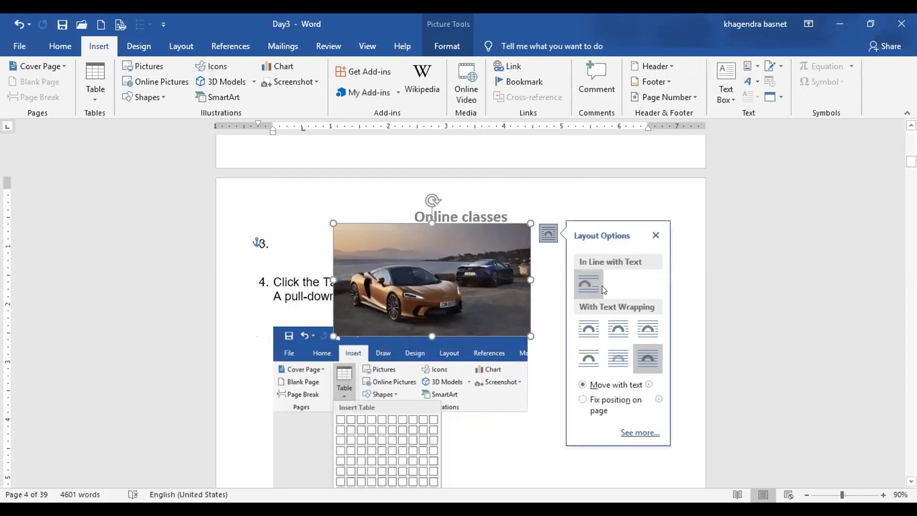
pyautogui.click(578, 284)
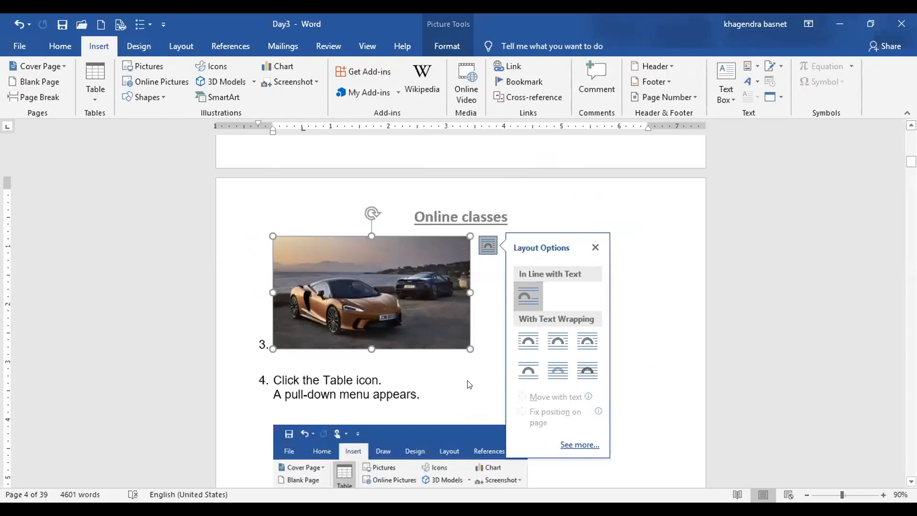
pyautogui.rightClick(348, 268)
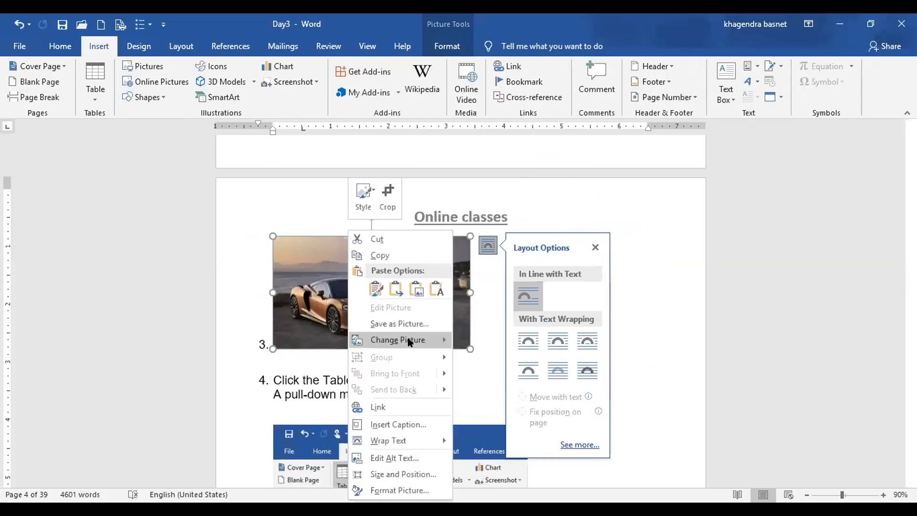
pyautogui.moveTo(311, 329); pyautogui.dragTo(329, 463)
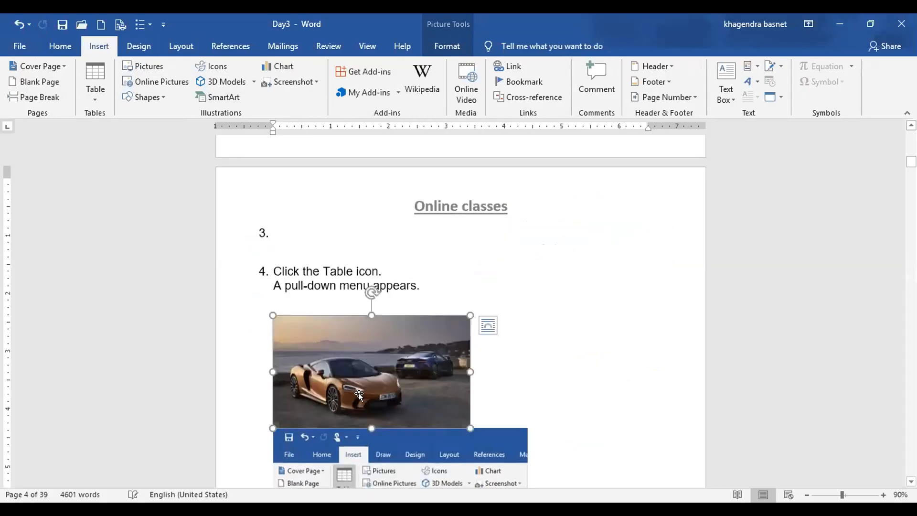
# Try moving the inline car picture into the "A pull-down menu appears." line, and undo the move
pyautogui.moveTo(371, 394)
pyautogui.mouseDown()
pyautogui.moveTo(374, 474)
pyautogui.moveTo(379, 395)
pyautogui.mouseUp()
pyautogui.scroll(-2, 380, 389)
pyautogui.moveTo(385, 245); pyautogui.dragTo(400, 384)
pyautogui.moveTo(353, 257); pyautogui.dragTo(359, 191)
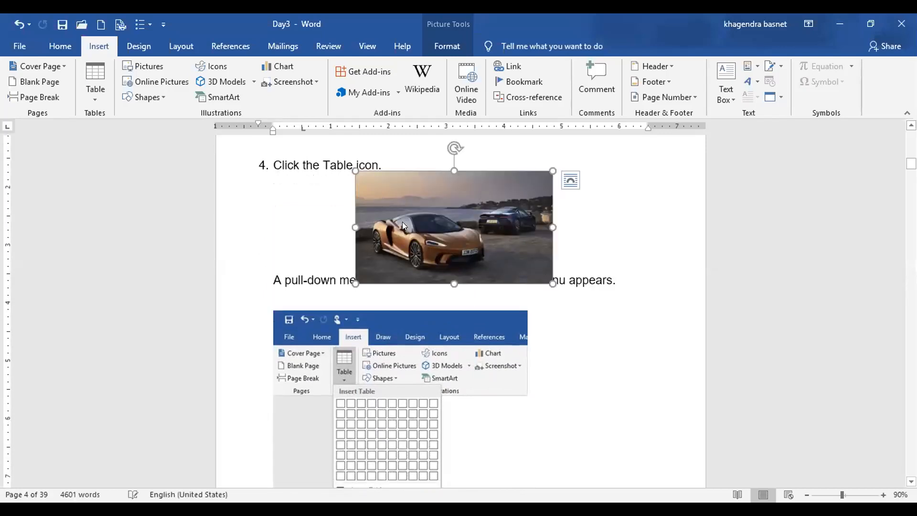
pyautogui.rightClick(383, 201)
pyautogui.click(405, 191)
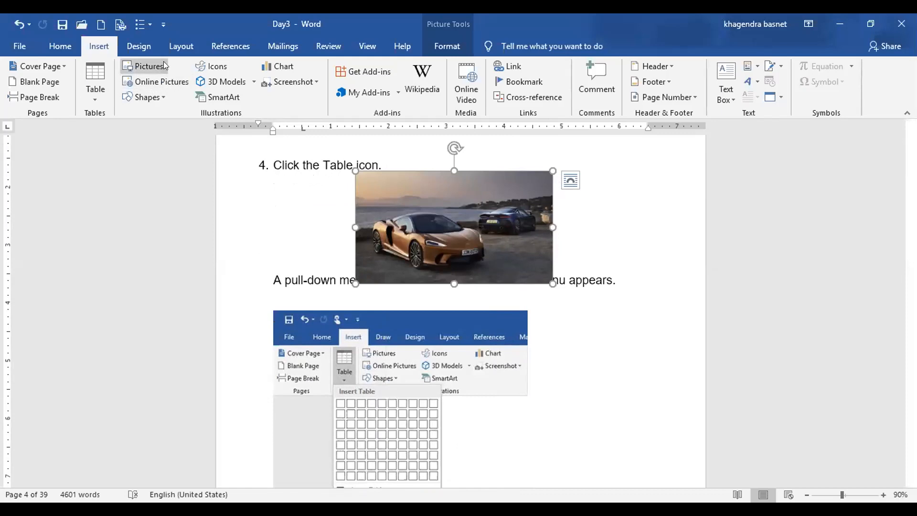
pyautogui.click(435, 44)
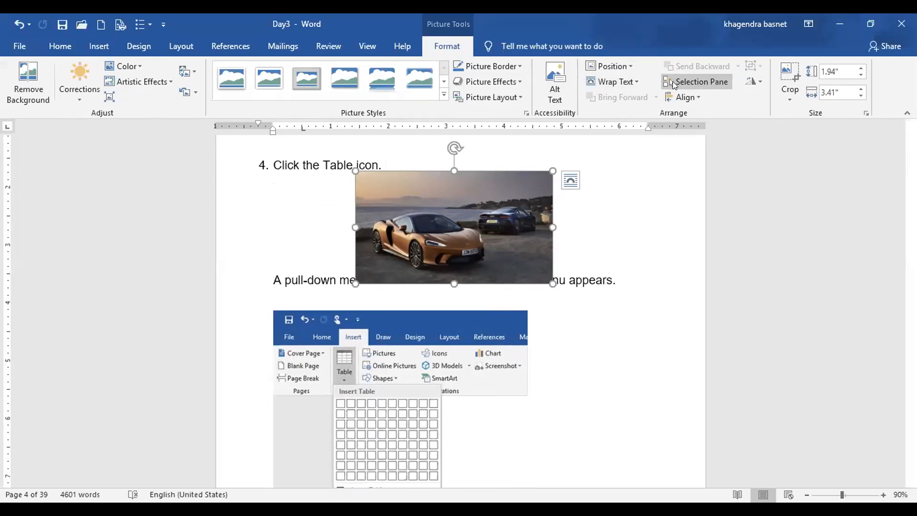
pyautogui.hotkey('ctrl', 'z')
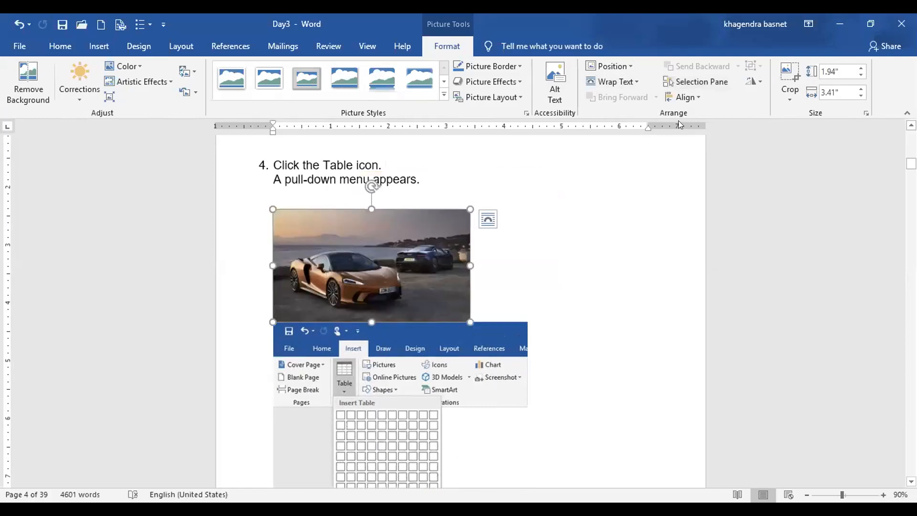
# Try Behind Text wrapping on the car picture, and set its wrapping to In Front of Text
pyautogui.moveTo(446, 238); pyautogui.dragTo(487, 250)
pyautogui.moveTo(400, 276); pyautogui.dragTo(502, 230)
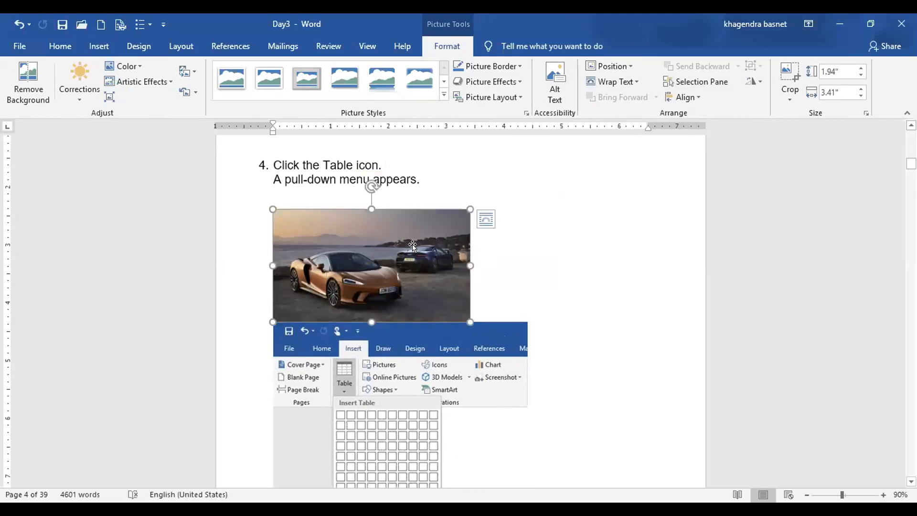
pyautogui.rightClick(349, 248)
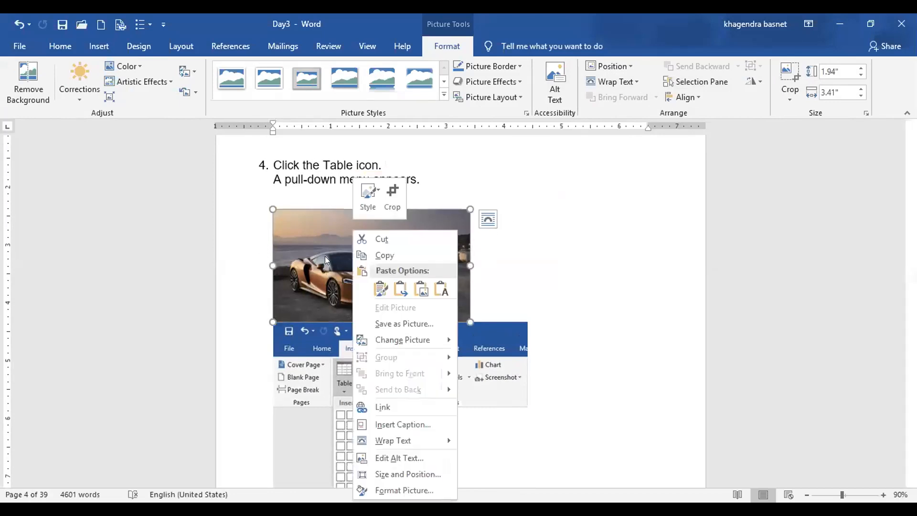
pyautogui.click(373, 256)
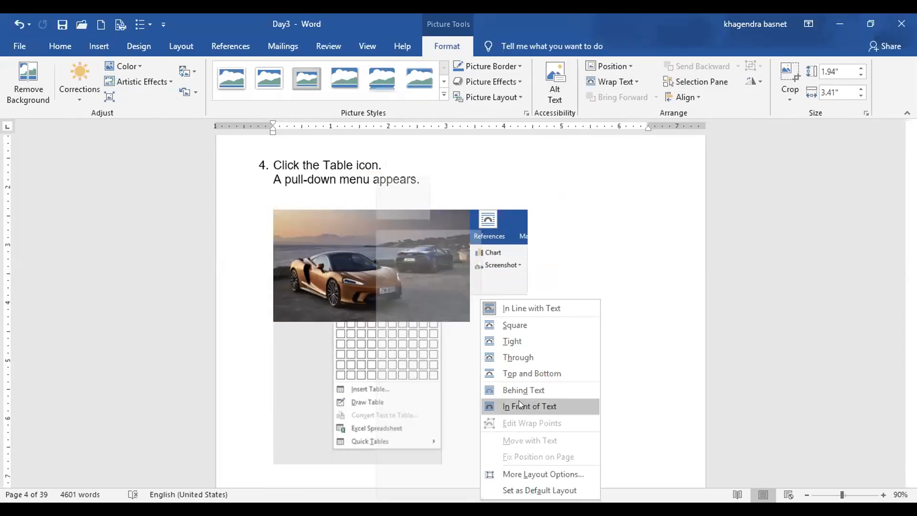
pyautogui.click(520, 390)
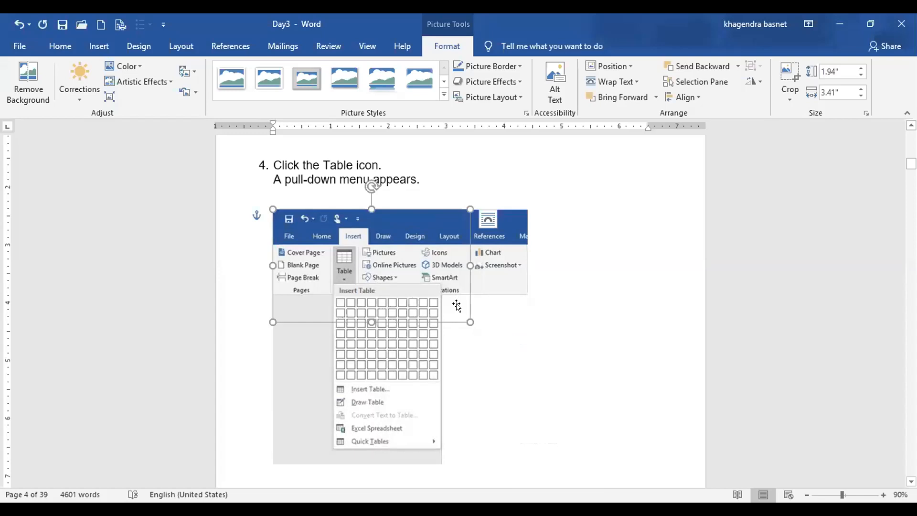
pyautogui.click(635, 83)
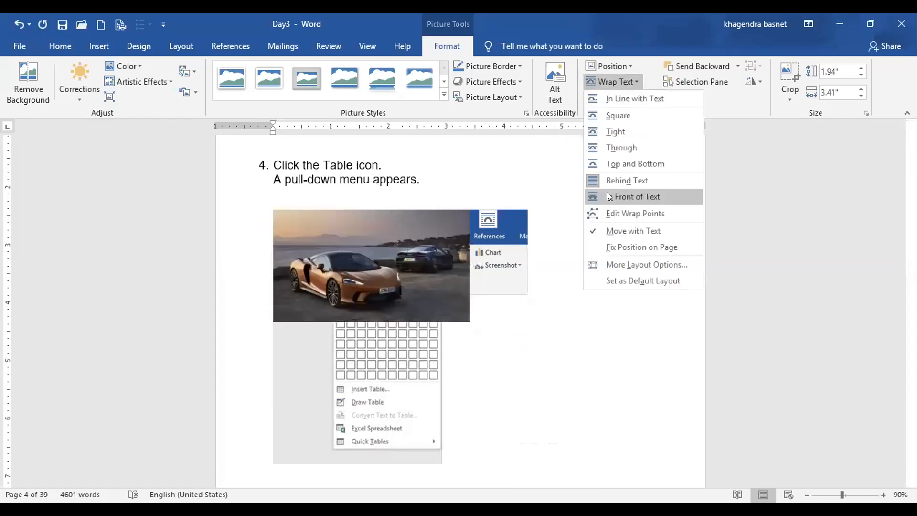
pyautogui.click(606, 192)
# Shrink the car picture to about 1.31" high by 2.29" wide and place it beside the upper part of the table menu screenshot
pyautogui.moveTo(404, 270); pyautogui.dragTo(617, 259)
pyautogui.moveTo(485, 197); pyautogui.dragTo(515, 215)
pyautogui.moveTo(591, 281); pyautogui.dragTo(553, 382)
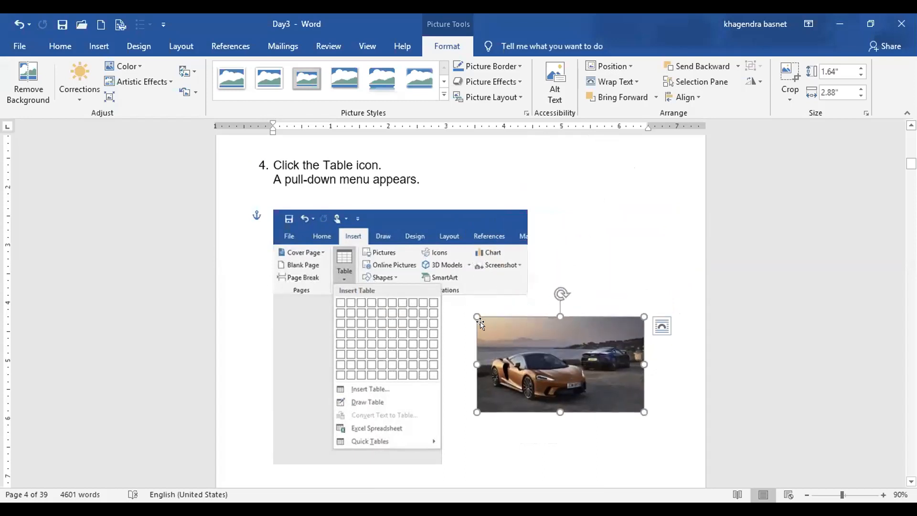
pyautogui.moveTo(479, 322); pyautogui.dragTo(511, 335)
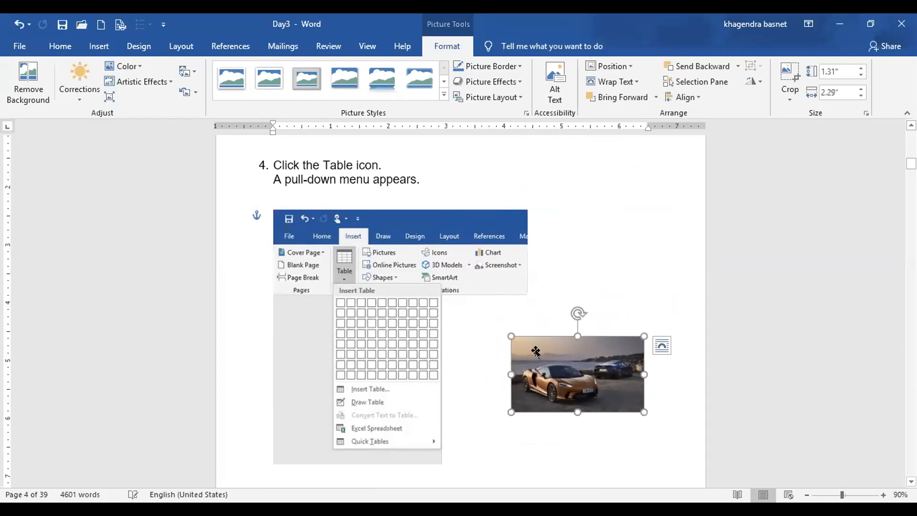
pyautogui.moveTo(578, 314); pyautogui.dragTo(577, 293)
pyautogui.moveTo(566, 356); pyautogui.dragTo(591, 201)
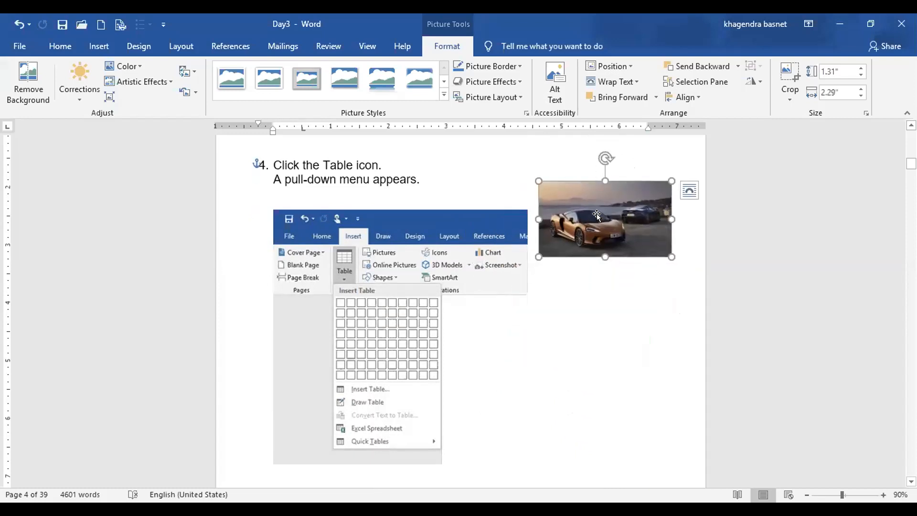
# Examine the Send Backward choices and the Position presets available for the car picture
pyautogui.click(736, 65)
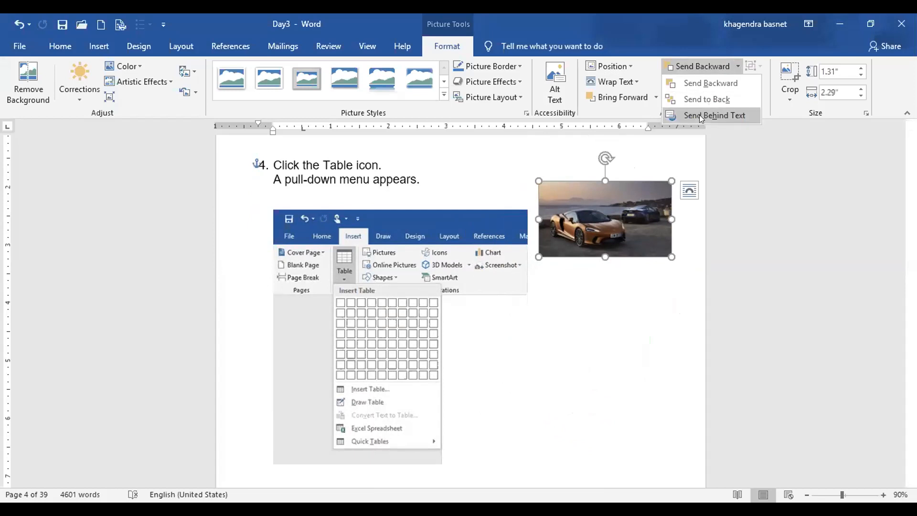
pyautogui.click(626, 66)
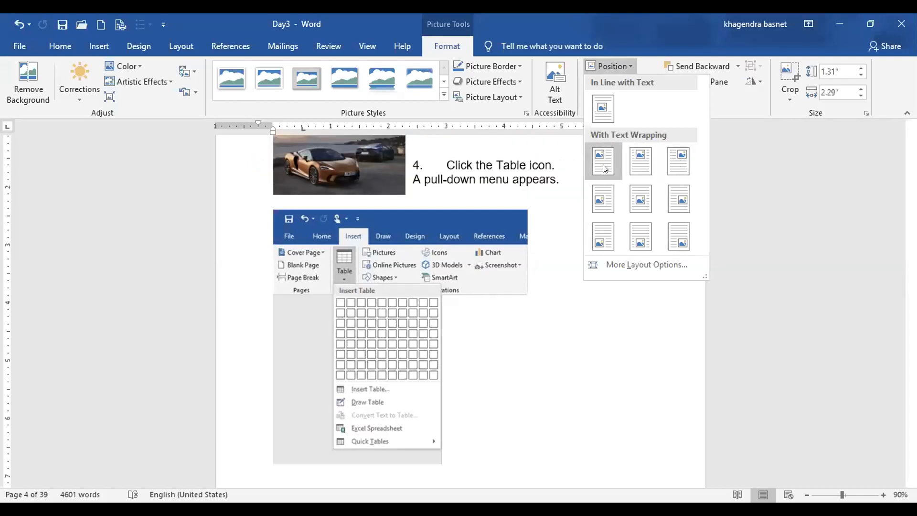
pyautogui.click(634, 335)
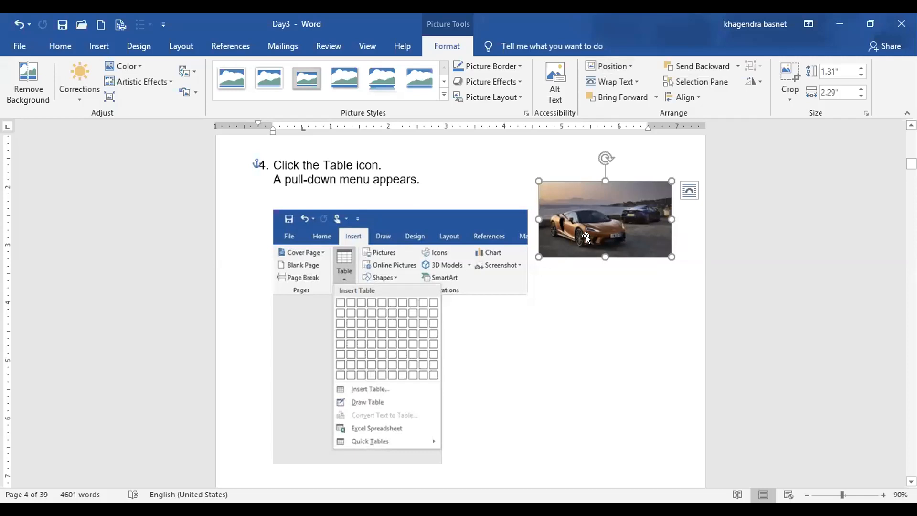
# Move the car picture slightly lower beside the table menu screenshot and preview the Position presets for it
pyautogui.moveTo(600, 216)
pyautogui.mouseDown()
pyautogui.moveTo(556, 227)
pyautogui.moveTo(374, 174)
pyautogui.moveTo(501, 202)
pyautogui.moveTo(576, 279)
pyautogui.moveTo(578, 303)
pyautogui.moveTo(613, 226)
pyautogui.mouseUp()
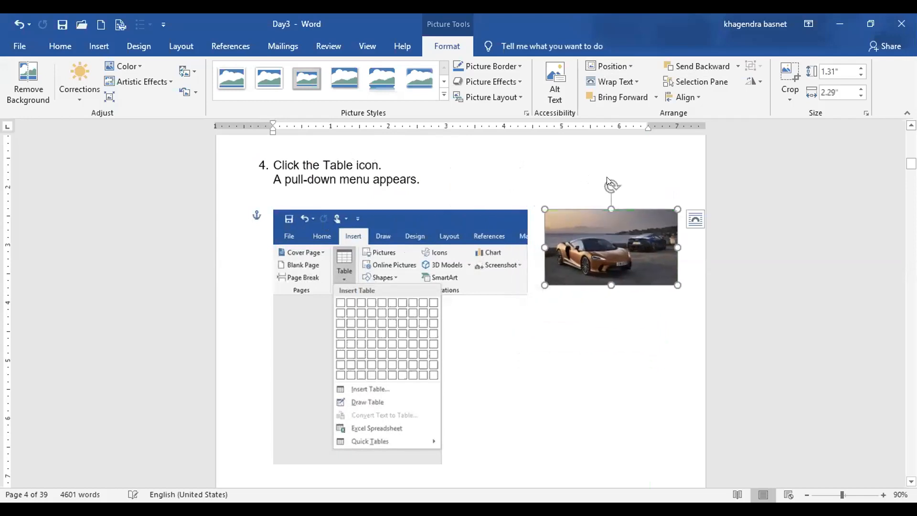
pyautogui.click(631, 67)
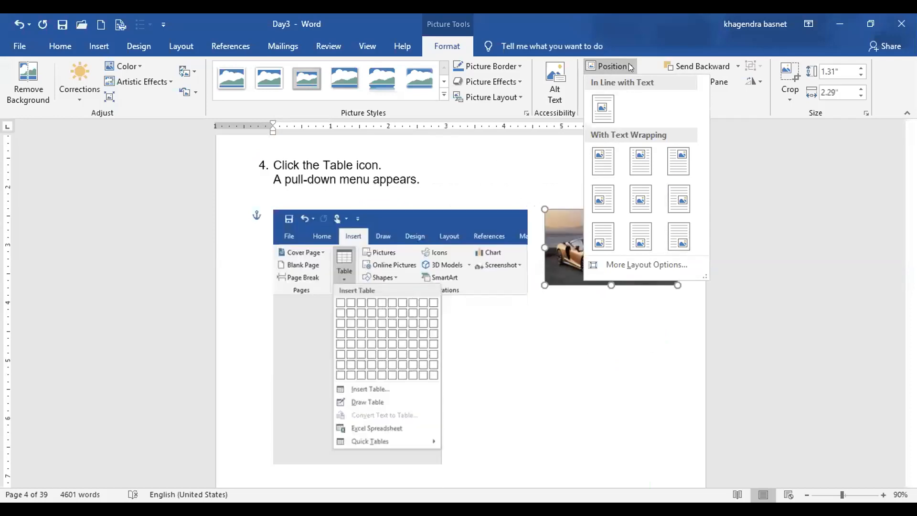
pyautogui.click(628, 65)
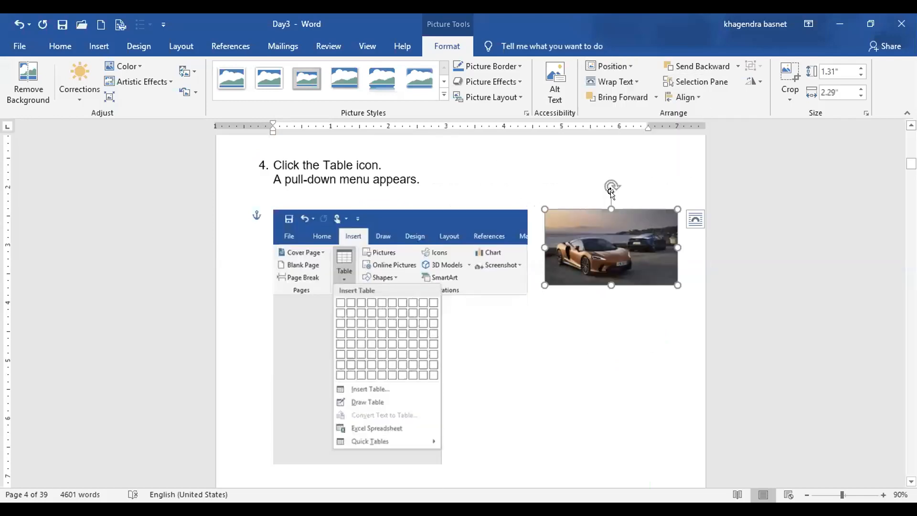
pyautogui.click(630, 67)
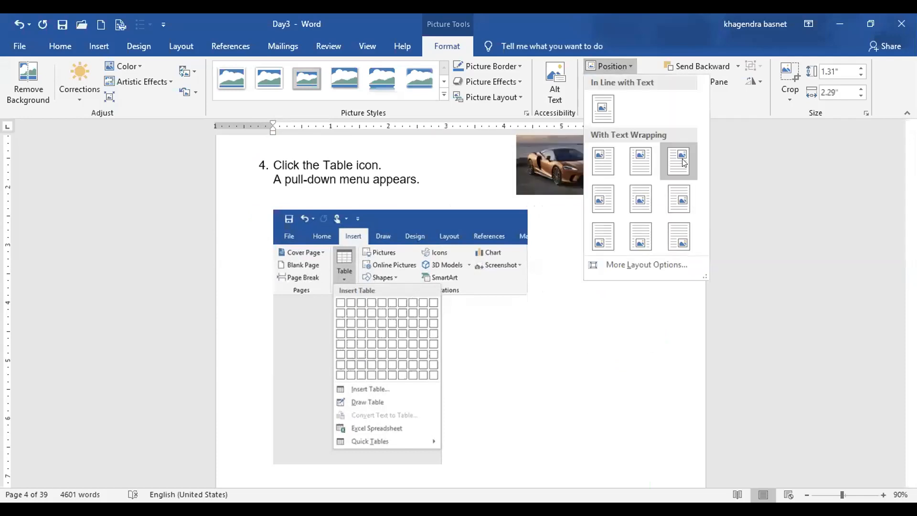
pyautogui.click(639, 331)
# Cut the car picture and paste it with source formatting over the paragraph under "Creating a table in Word 2019 with the Insert Table dialog box"
pyautogui.rightClick(630, 253)
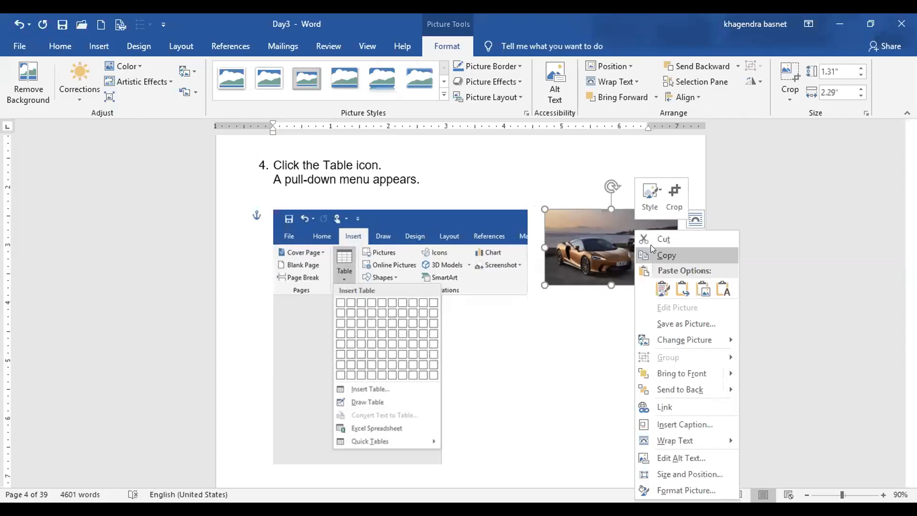
pyautogui.click(652, 242)
pyautogui.scroll(-14, 485, 376)
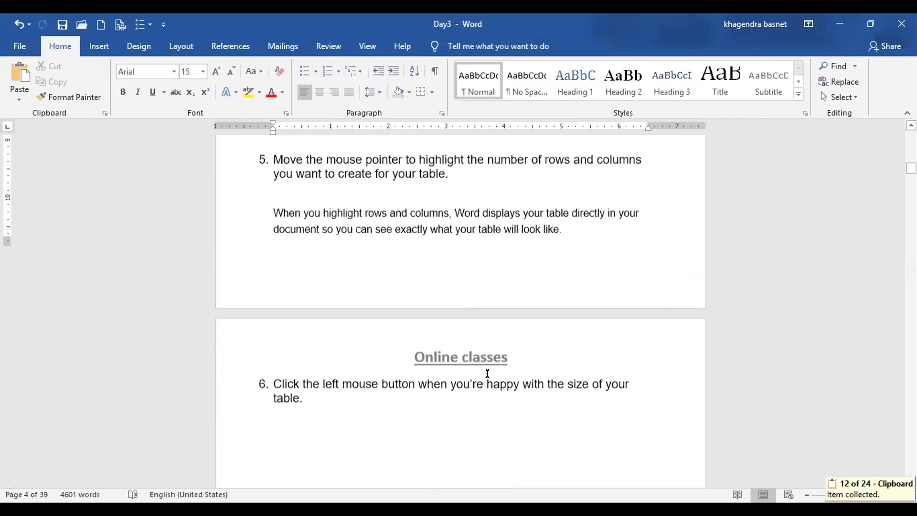
pyautogui.scroll(-1, 483, 372)
pyautogui.click(412, 286)
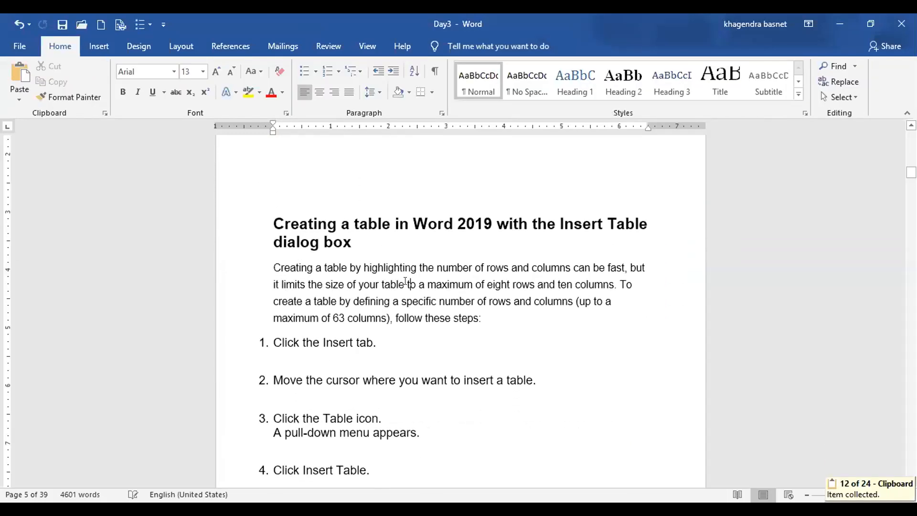
pyautogui.rightClick(410, 285)
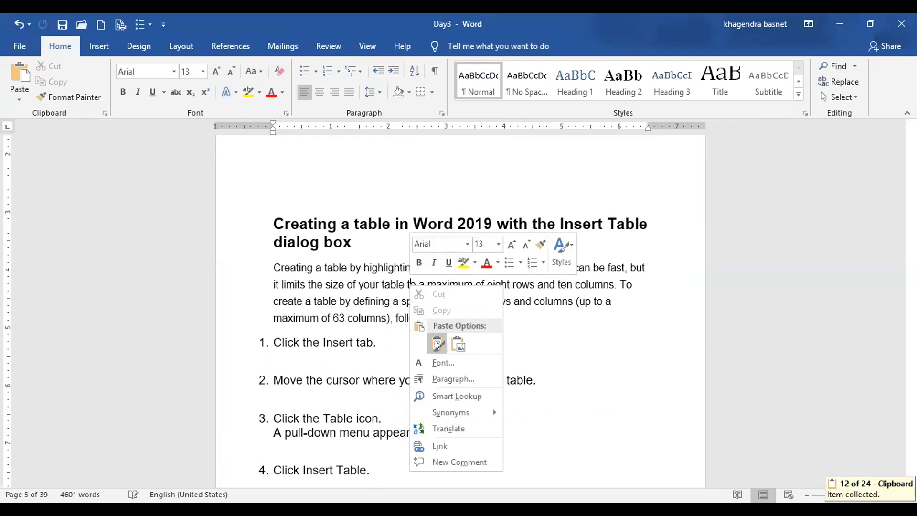
pyautogui.click(437, 344)
pyautogui.moveTo(442, 293); pyautogui.dragTo(470, 301)
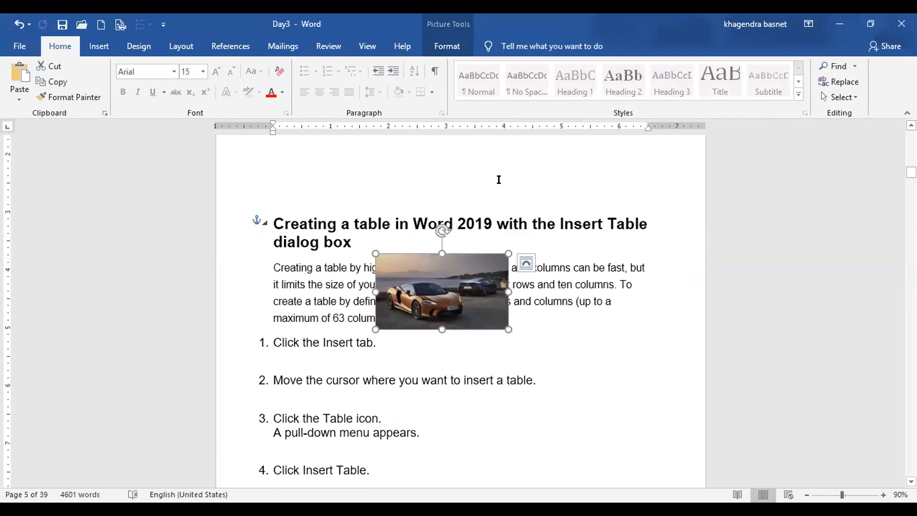
# Review the car picture's text wrapping options and send the picture behind the paragraph text
pyautogui.click(446, 43)
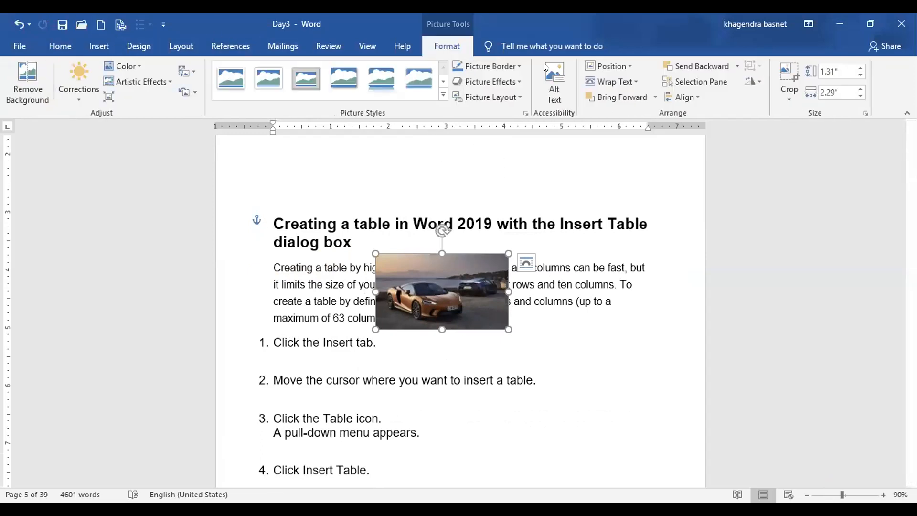
pyautogui.click(636, 81)
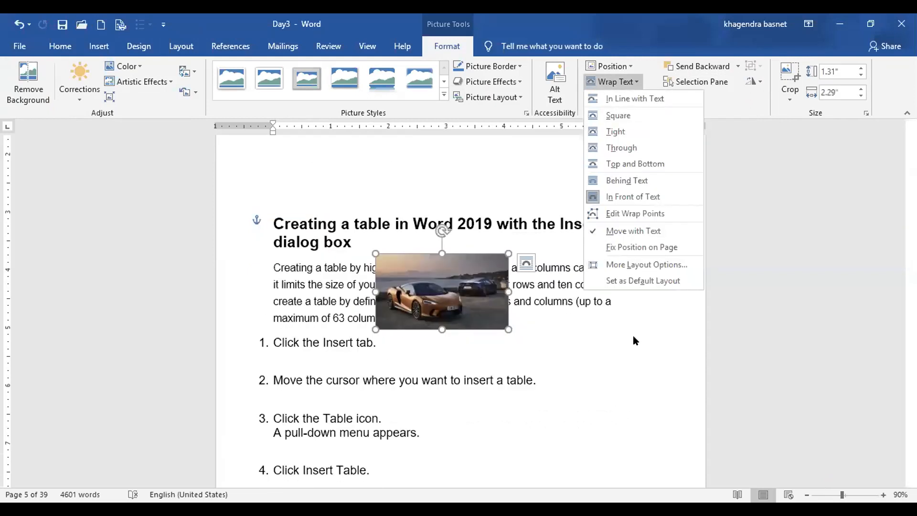
pyautogui.click(630, 332)
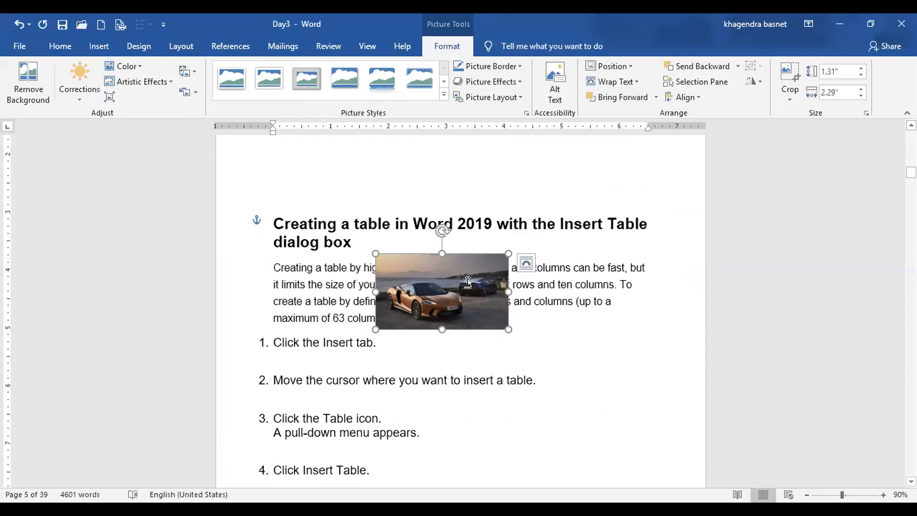
pyautogui.click(736, 65)
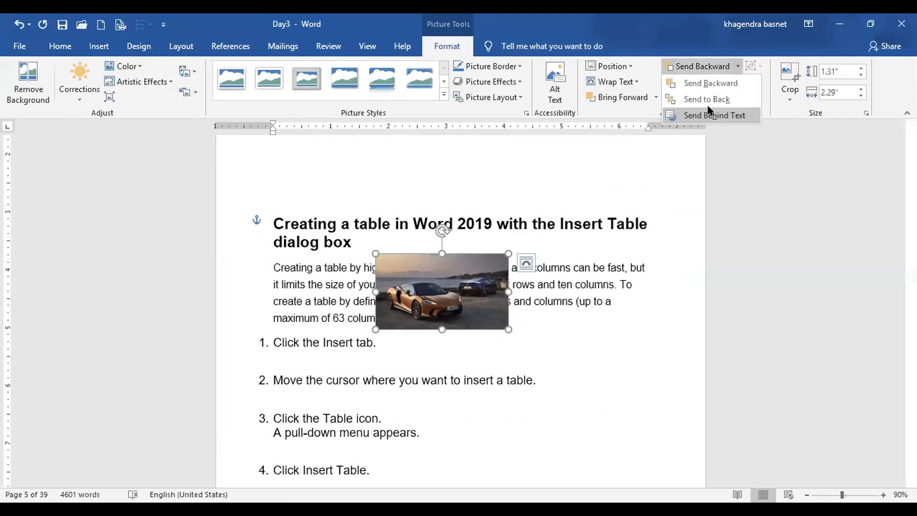
pyautogui.click(710, 115)
pyautogui.click(502, 343)
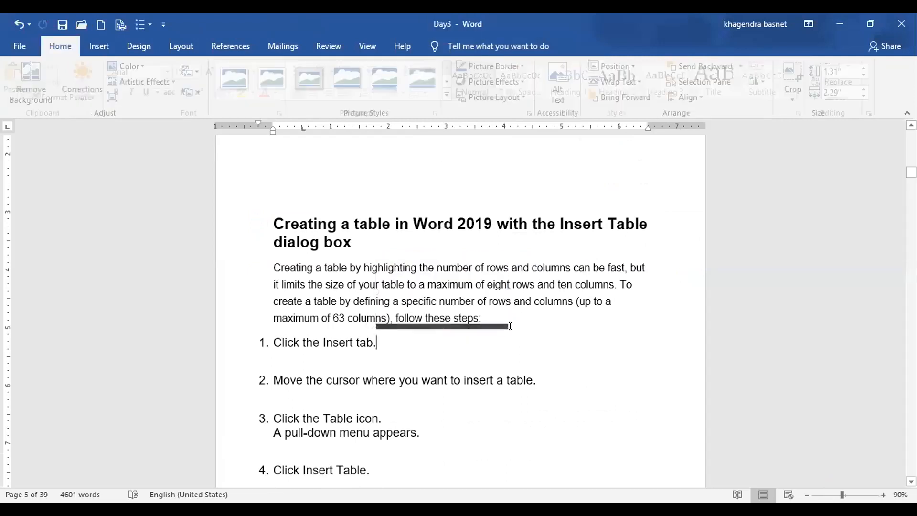
pyautogui.click(483, 317)
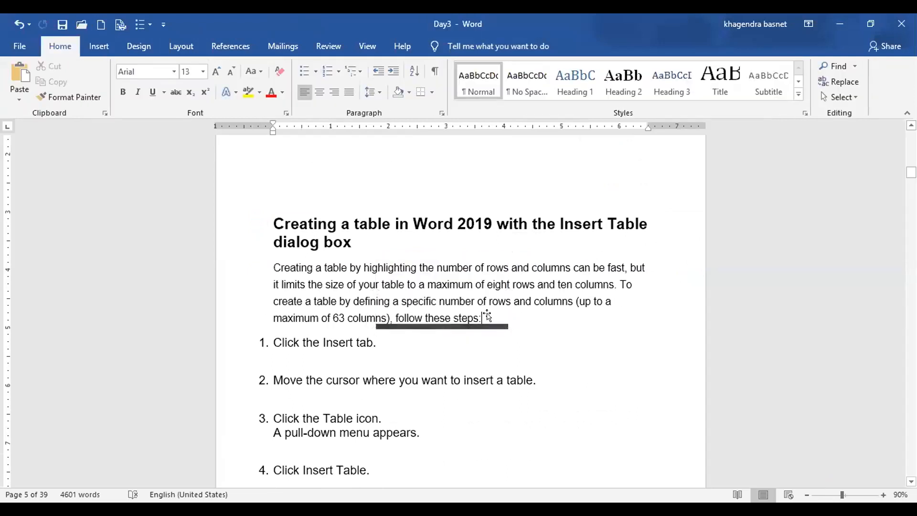
pyautogui.click(487, 316)
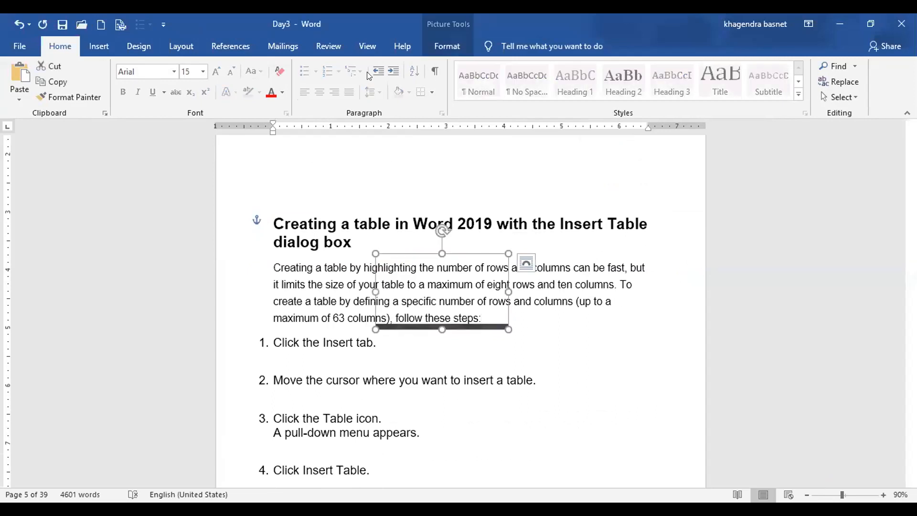
# Bring the car picture in front of the text and review the other forward and backward layering choices
pyautogui.click(447, 46)
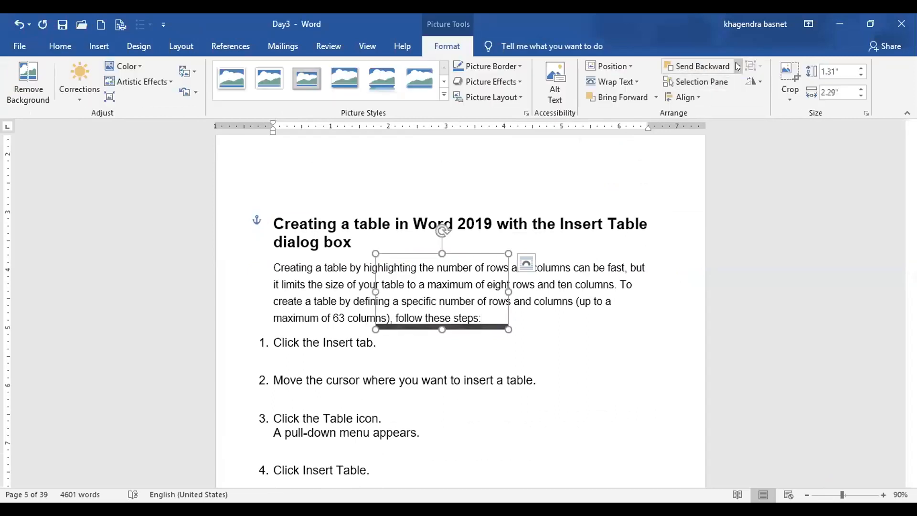
pyautogui.click(738, 66)
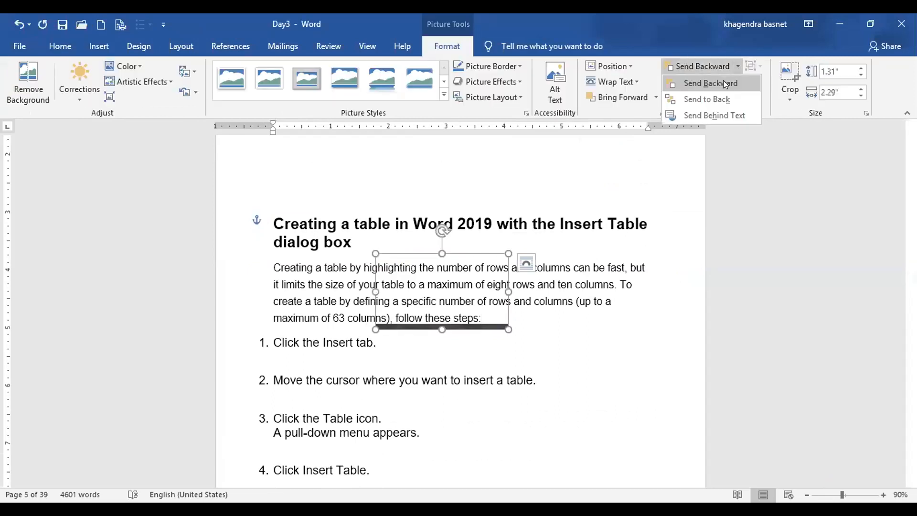
pyautogui.click(653, 97)
pyautogui.click(654, 97)
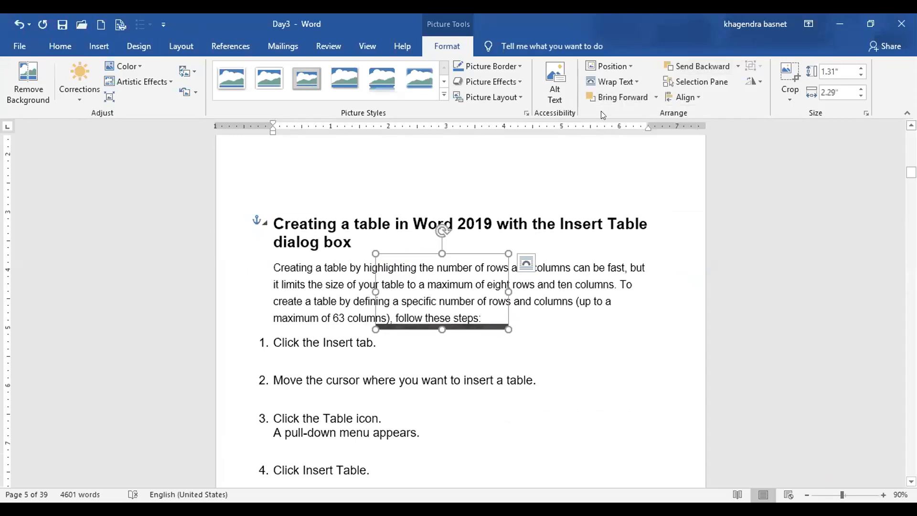
pyautogui.click(653, 97)
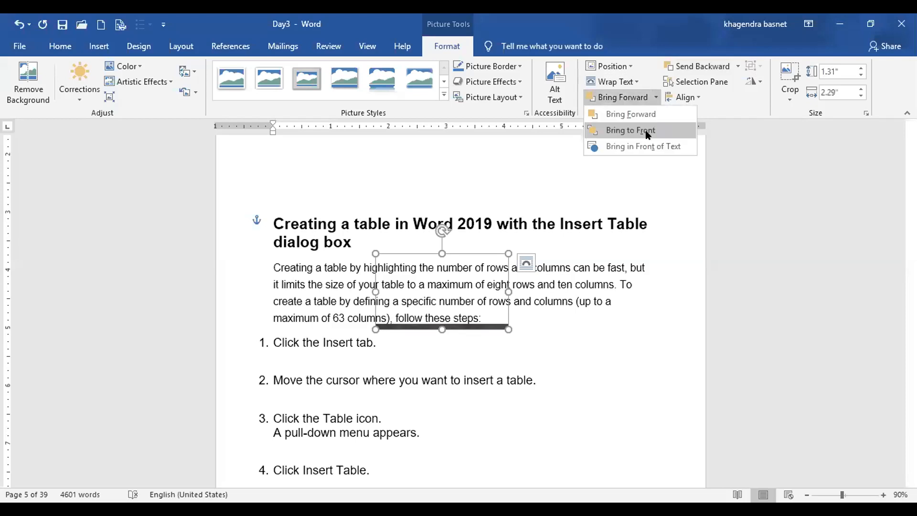
pyautogui.click(649, 98)
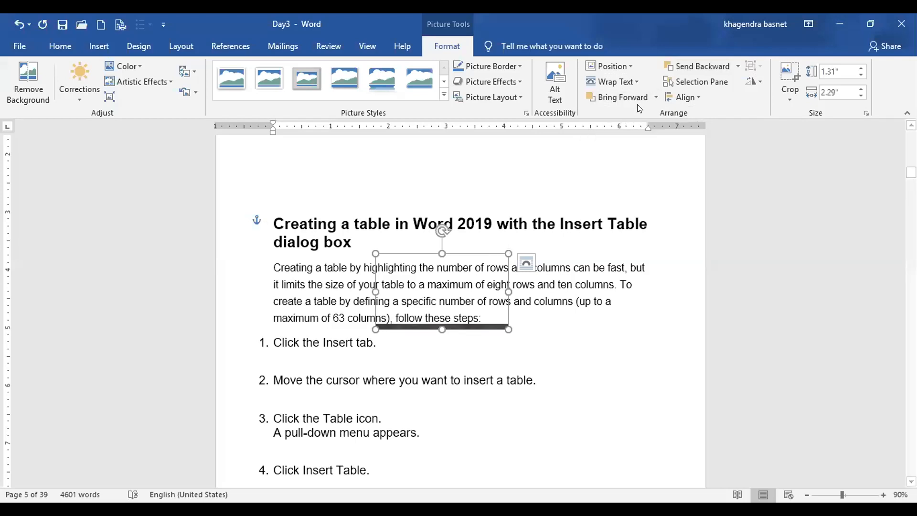
pyautogui.click(654, 95)
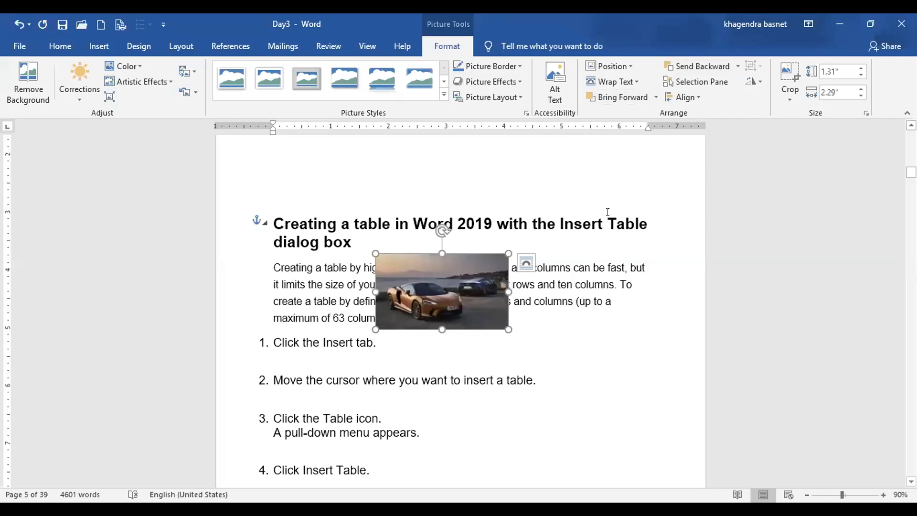
pyautogui.click(656, 96)
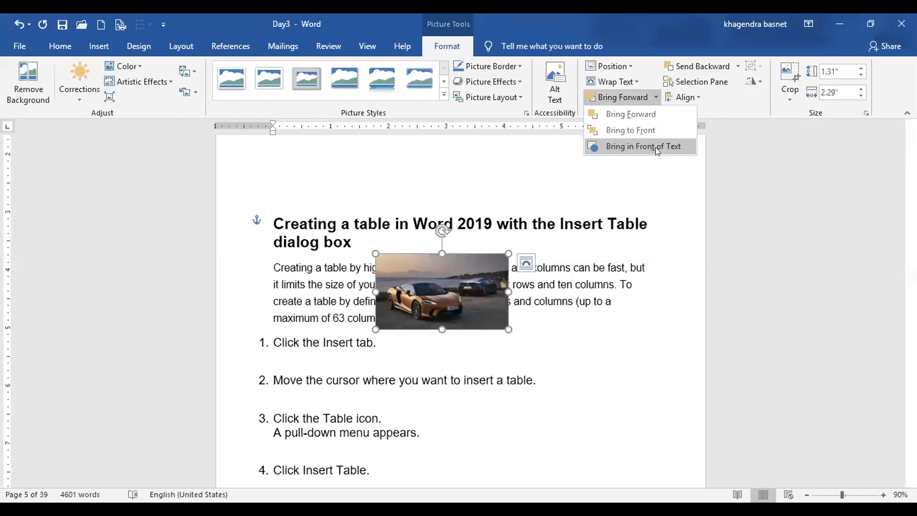
pyautogui.click(737, 64)
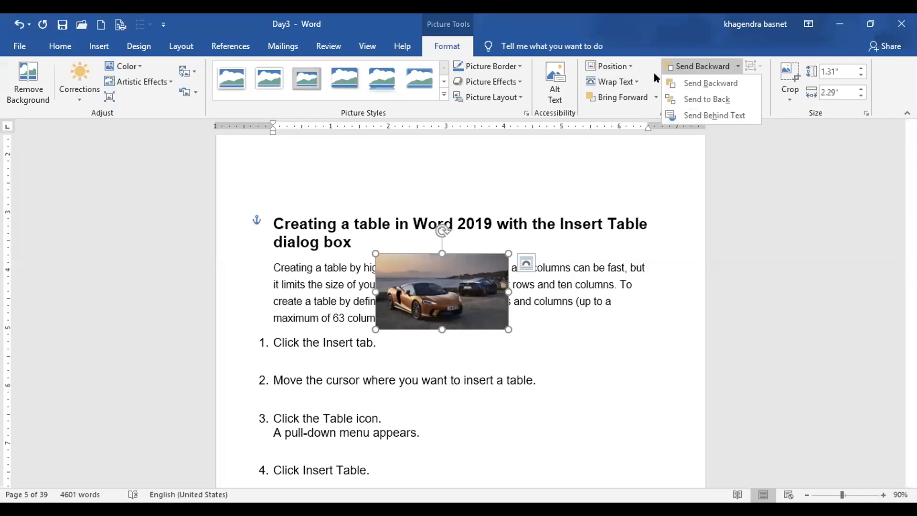
# Position the car picture at the top right of its page with text wrapping
pyautogui.click(629, 66)
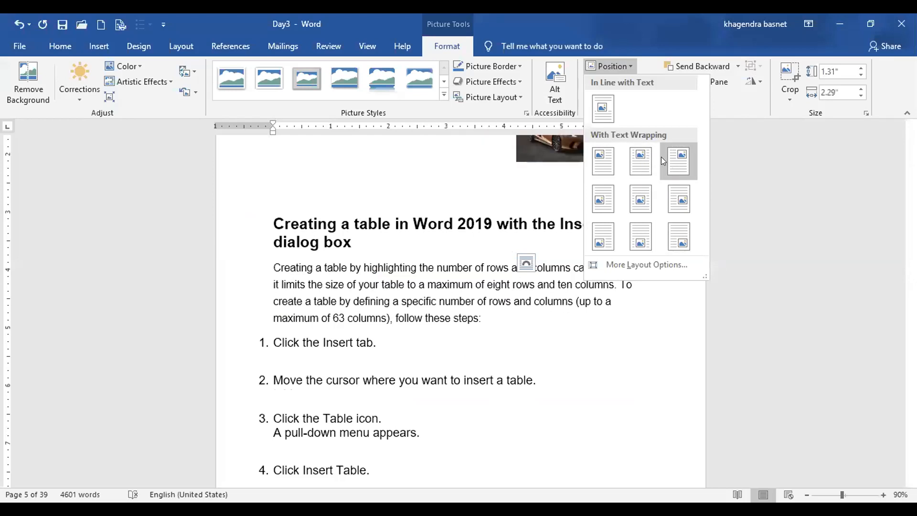
pyautogui.click(682, 162)
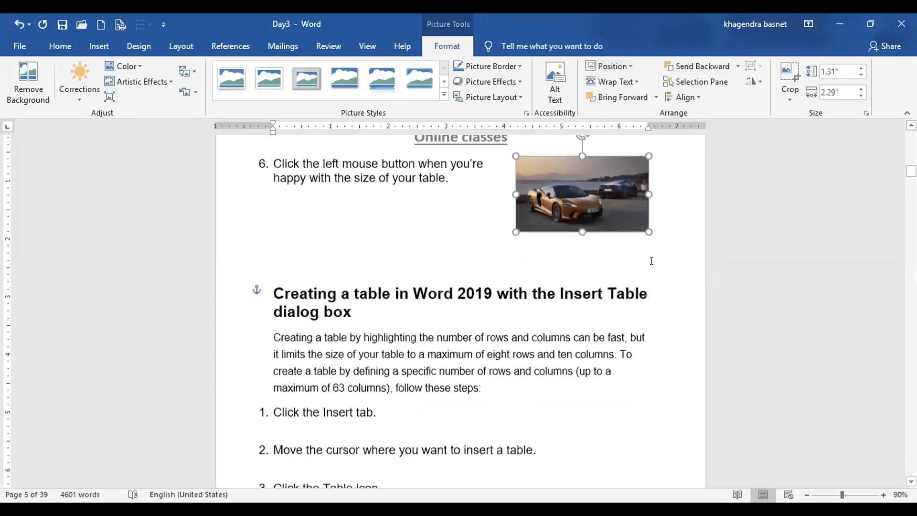
pyautogui.click(673, 264)
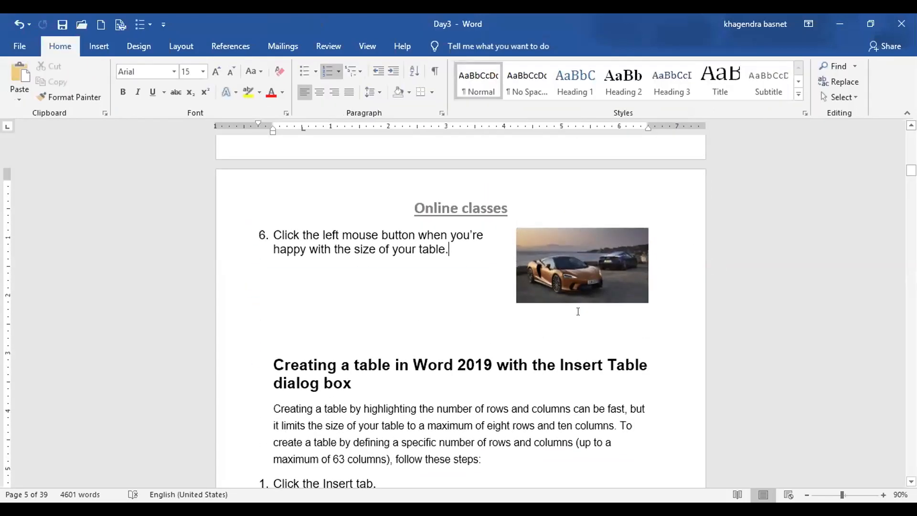
# Move the car picture from beside item 6 into the paragraph under the "Creating a table in Word 2019" heading
pyautogui.scroll(-1, 576, 310)
pyautogui.scroll(-15, 575, 310)
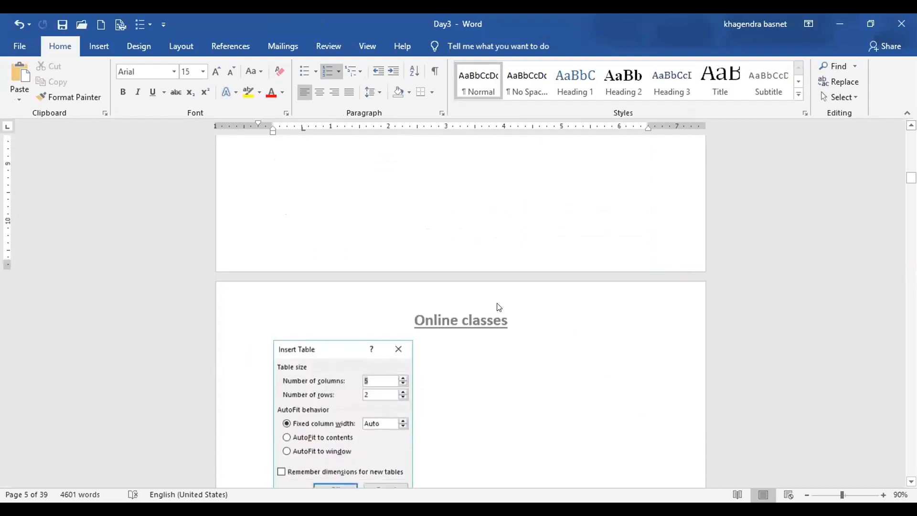
pyautogui.scroll(-18, 494, 300)
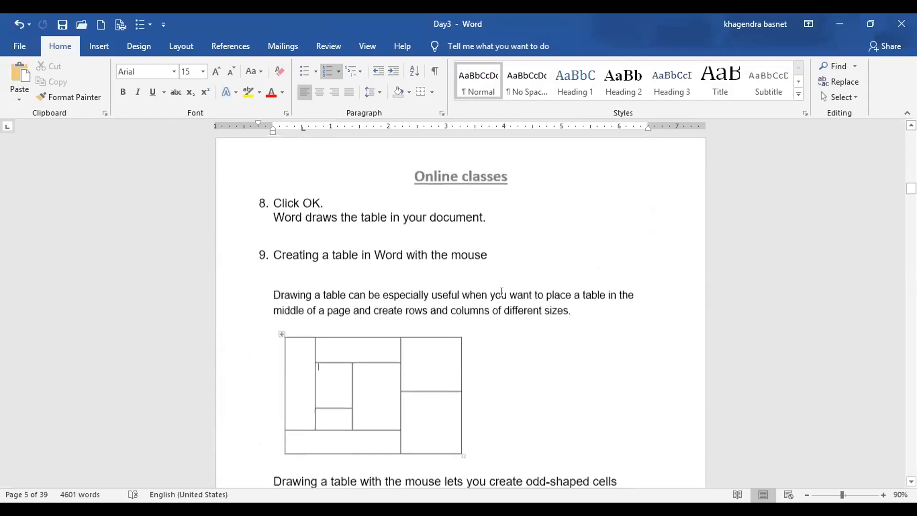
pyautogui.scroll(-4, 502, 290)
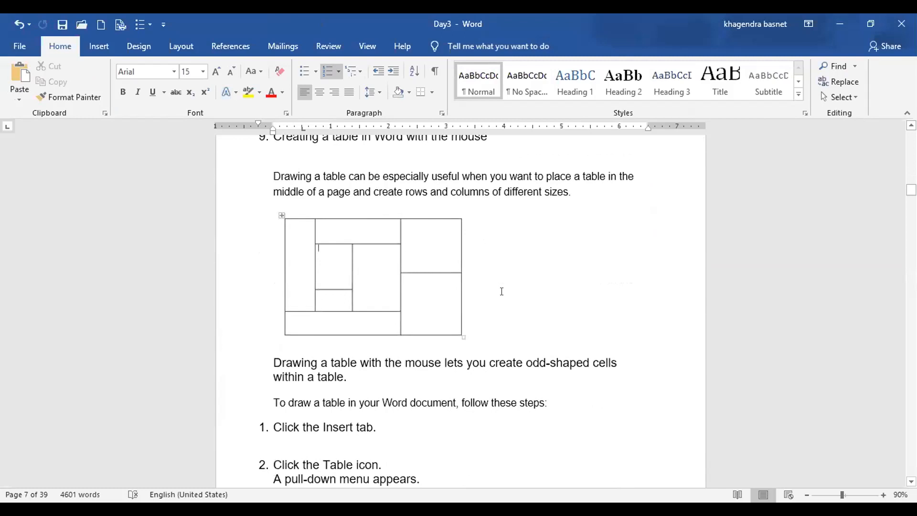
pyautogui.scroll(16, 502, 291)
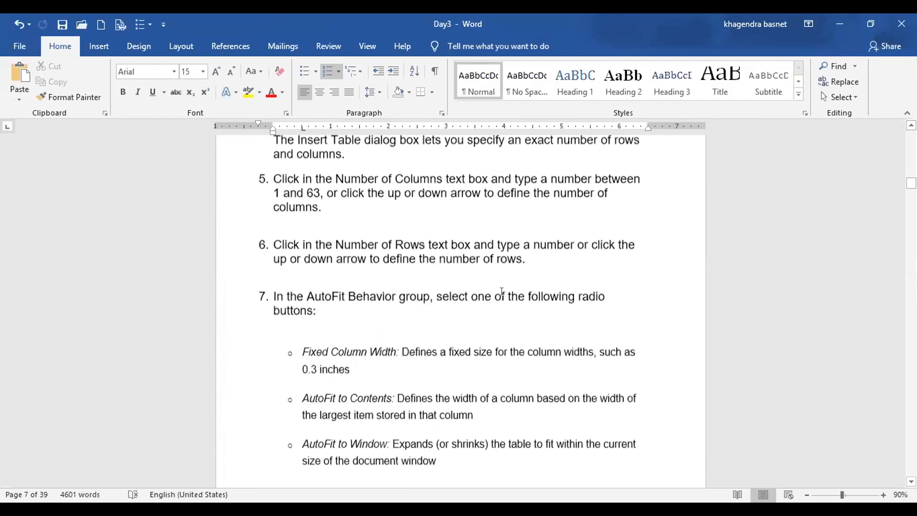
pyautogui.scroll(20, 501, 292)
pyautogui.scroll(10, 502, 290)
pyautogui.moveTo(562, 238); pyautogui.dragTo(402, 425)
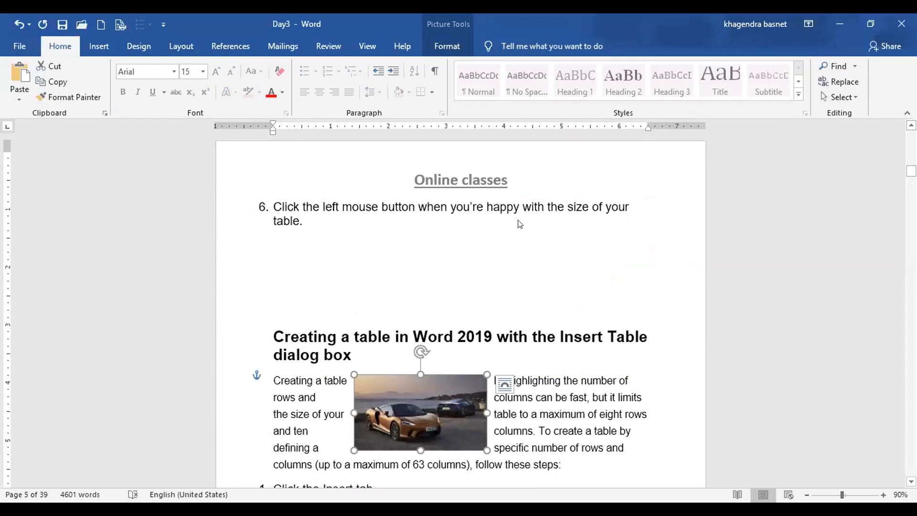
# Review the Send Backward layering choices for the car picture under the "Creating a table in Word 2019" heading
pyautogui.click(451, 45)
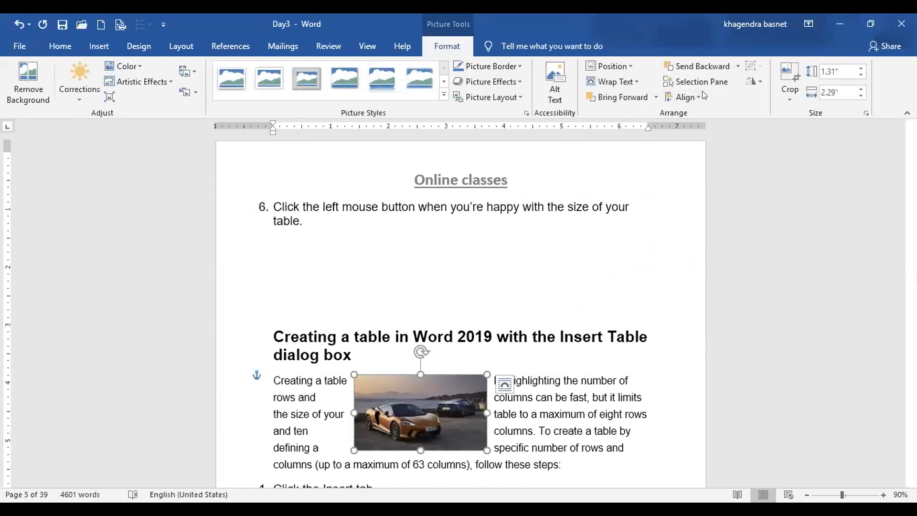
pyautogui.click(735, 64)
pyautogui.click(733, 95)
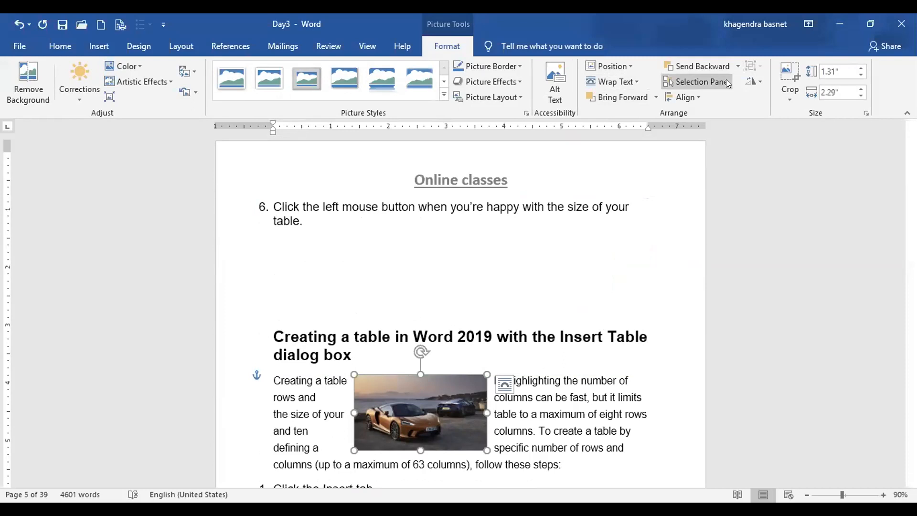
pyautogui.click(736, 66)
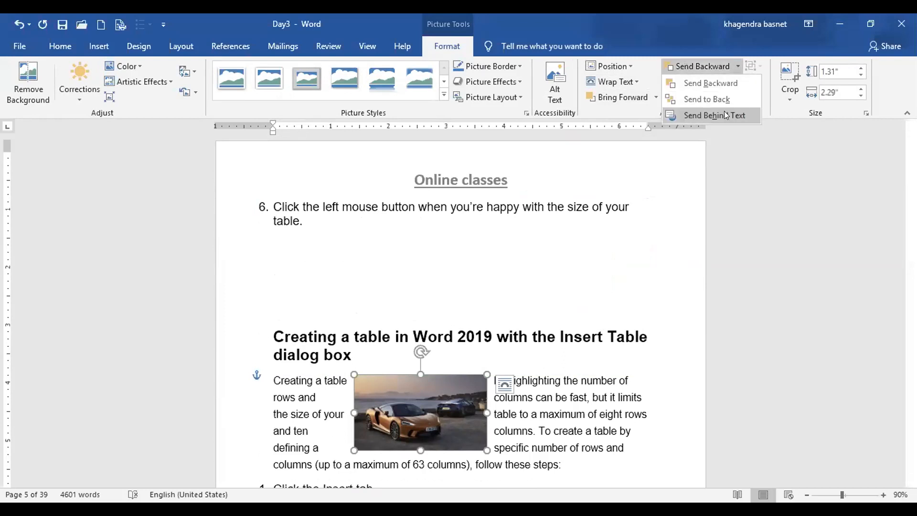
pyautogui.click(426, 396)
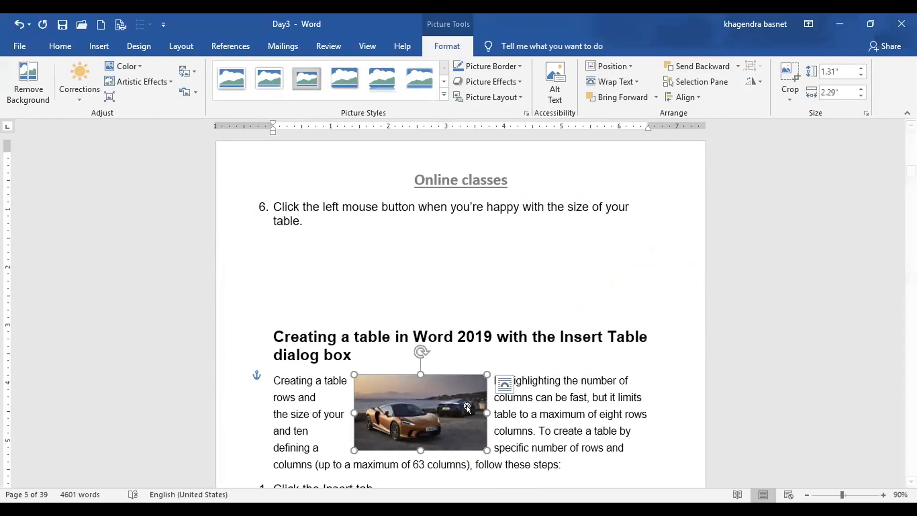
pyautogui.click(441, 412)
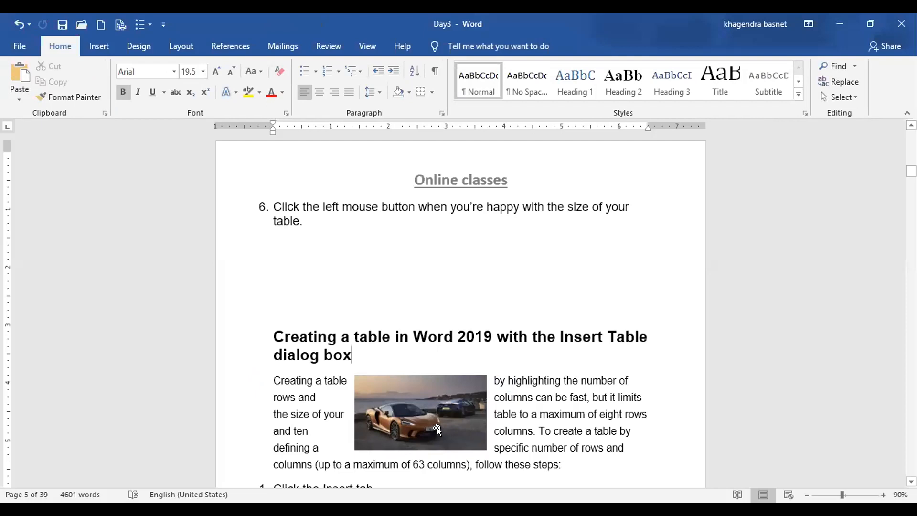
# Justify the paragraph that wraps around the car picture under the "Creating a table in Word 2019" heading
pyautogui.scroll(-1, 427, 410)
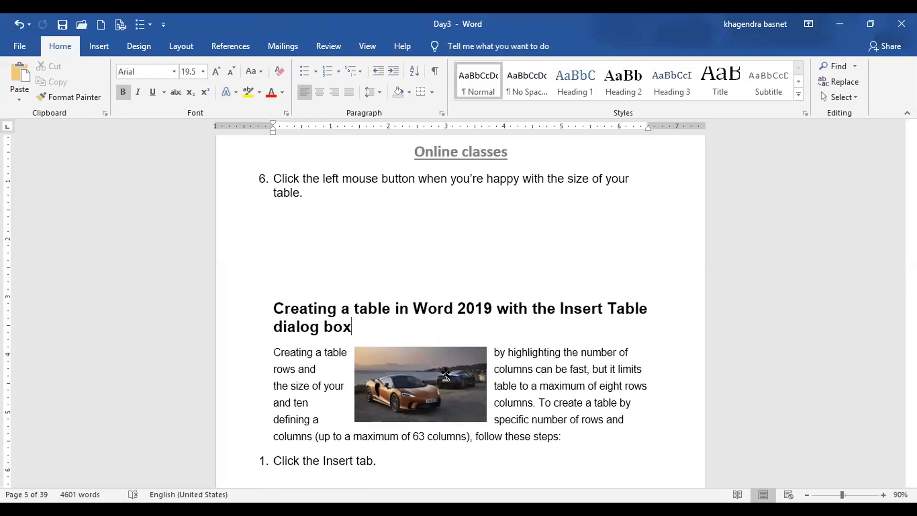
pyautogui.scroll(-12, 509, 421)
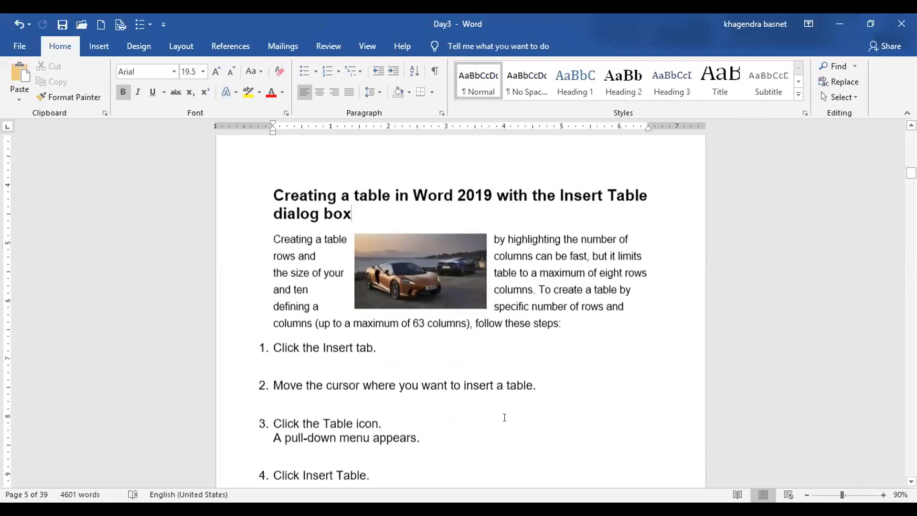
pyautogui.scroll(-1, 506, 419)
pyautogui.scroll(6, 505, 417)
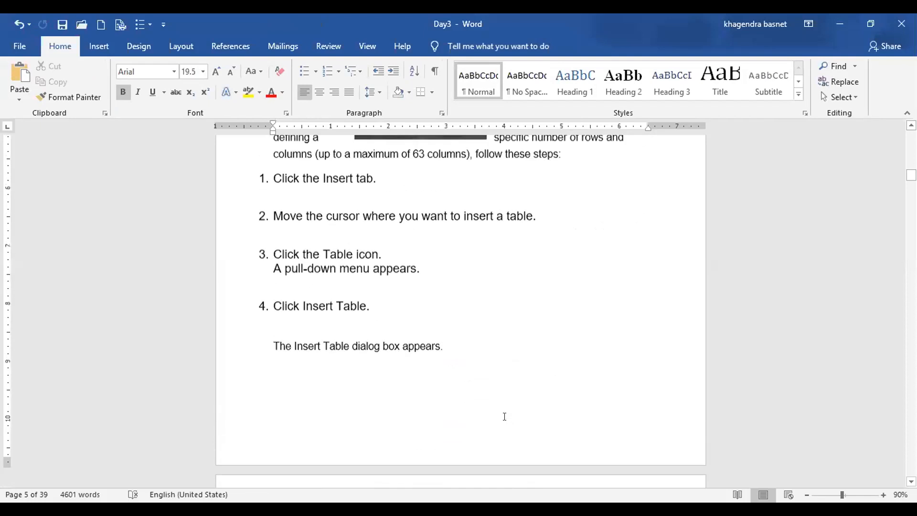
pyautogui.moveTo(273, 266); pyautogui.dragTo(575, 355)
pyautogui.hotkey('ctrl', 'j')
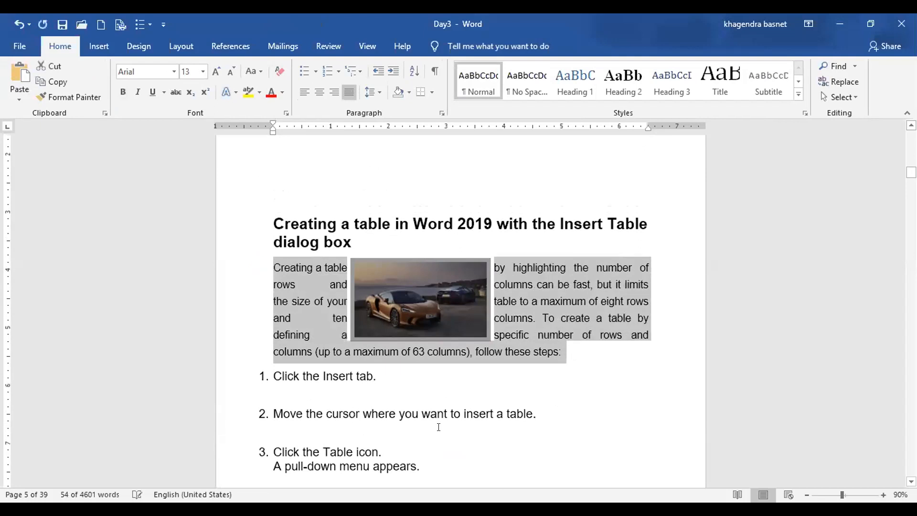
pyautogui.click(599, 386)
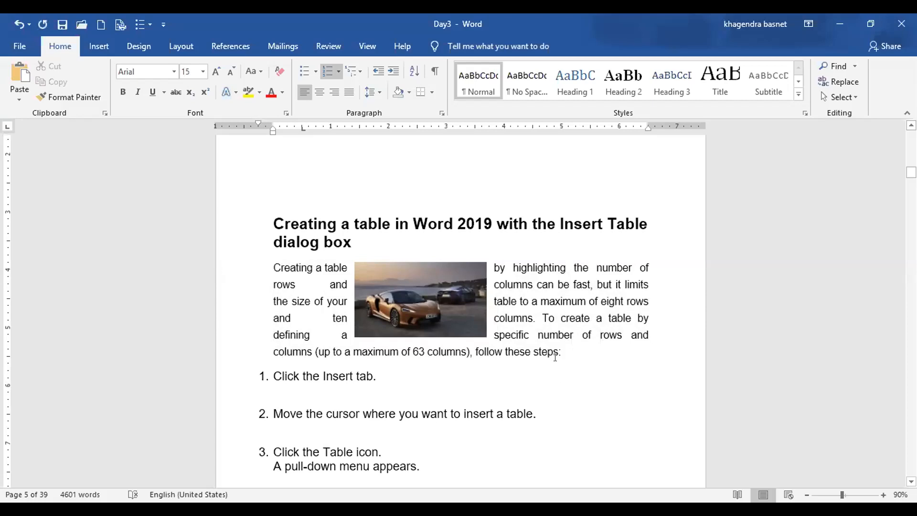
pyautogui.scroll(-10, 511, 363)
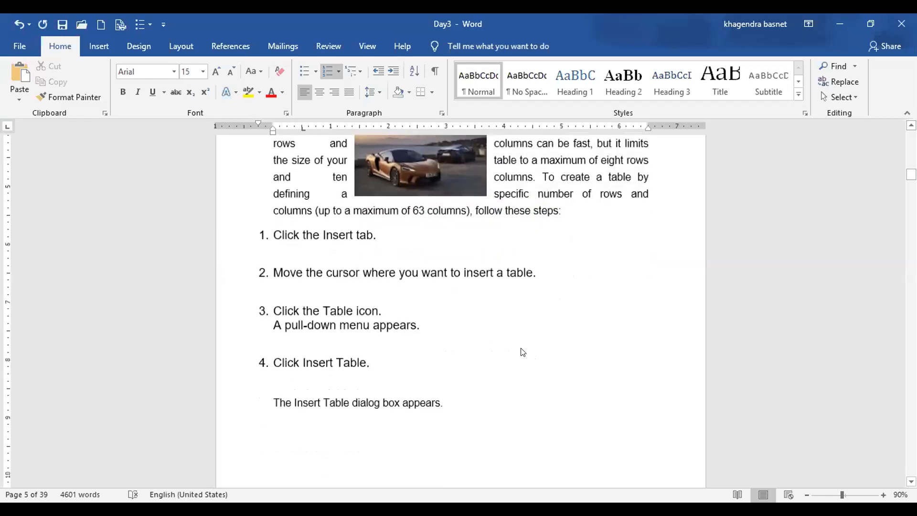
pyautogui.scroll(-2, 521, 344)
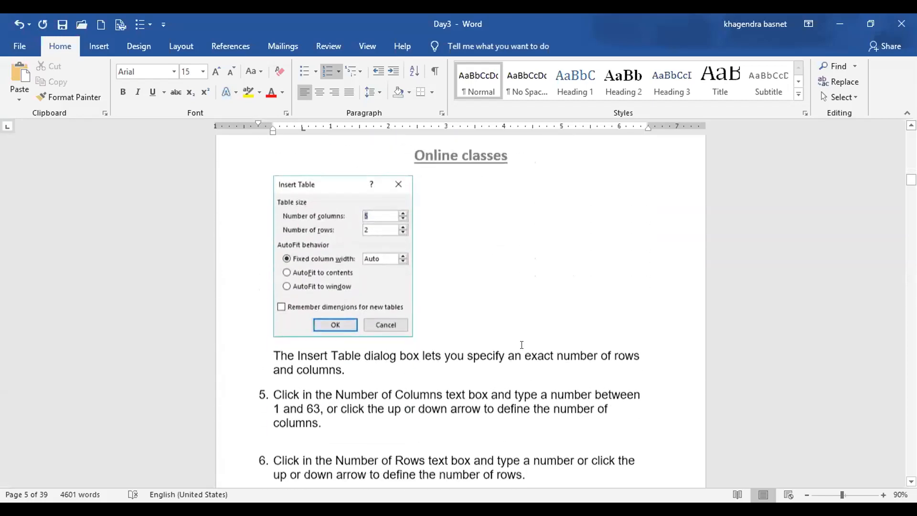
pyautogui.scroll(10, 521, 345)
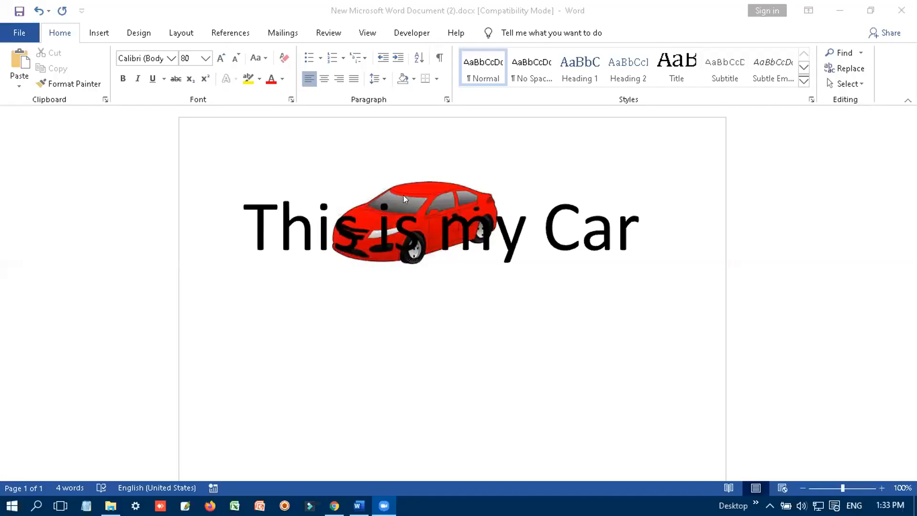
pyautogui.click(437, 232)
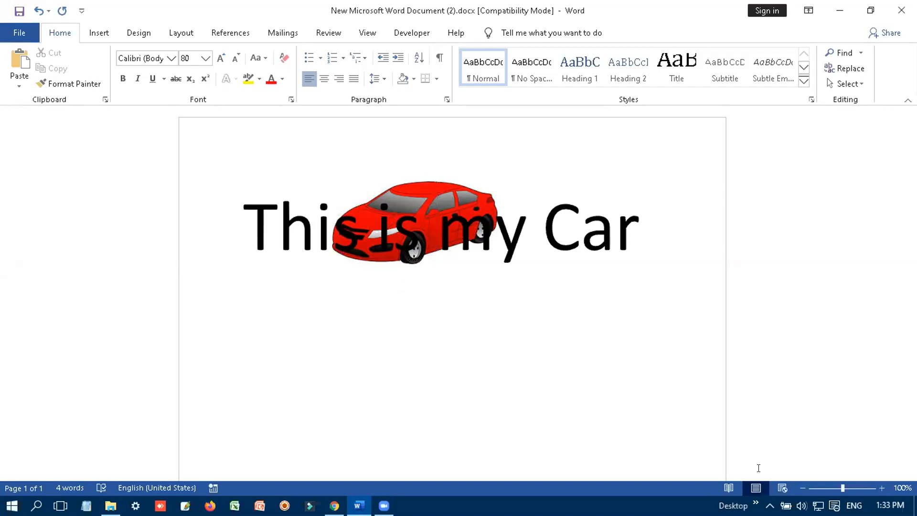
pyautogui.rightClick(442, 190)
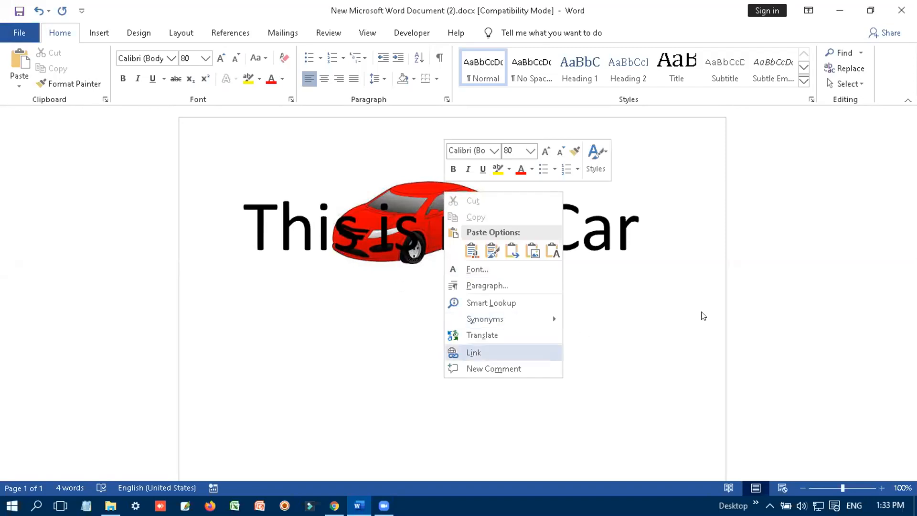
pyautogui.click(440, 190)
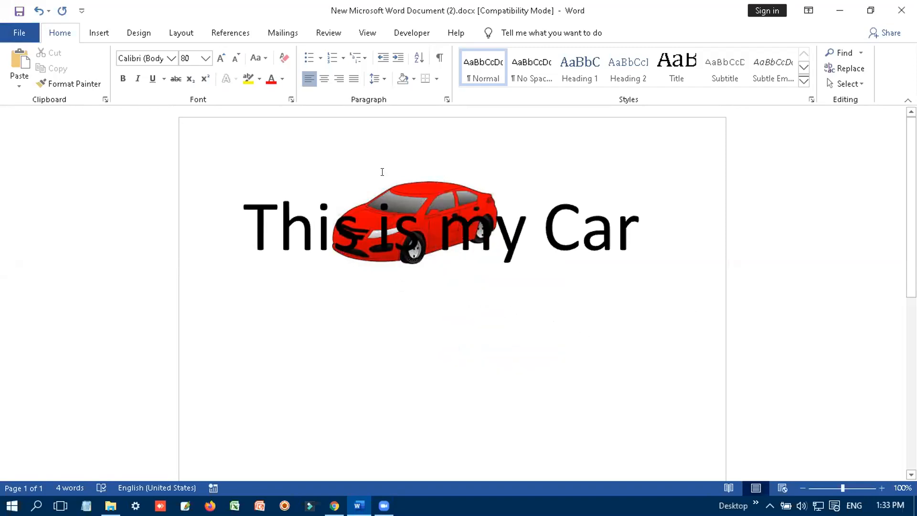
pyautogui.doubleClick(401, 204)
pyautogui.rightClick(402, 205)
pyautogui.press('Escape')
# Reduce the font size of the "This is my Car" text to 28
pyautogui.moveTo(252, 199); pyautogui.dragTo(651, 243)
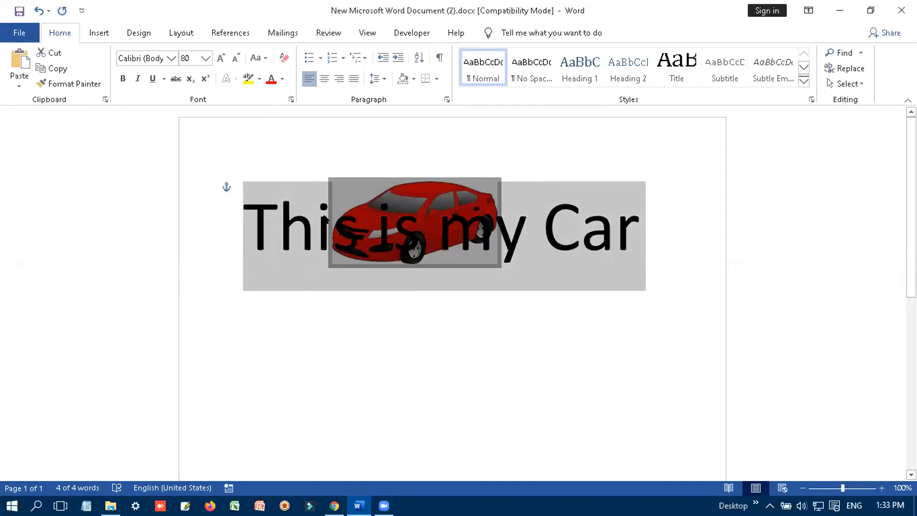
pyautogui.click(233, 59)
pyautogui.click(233, 59)
pyautogui.click(233, 59)
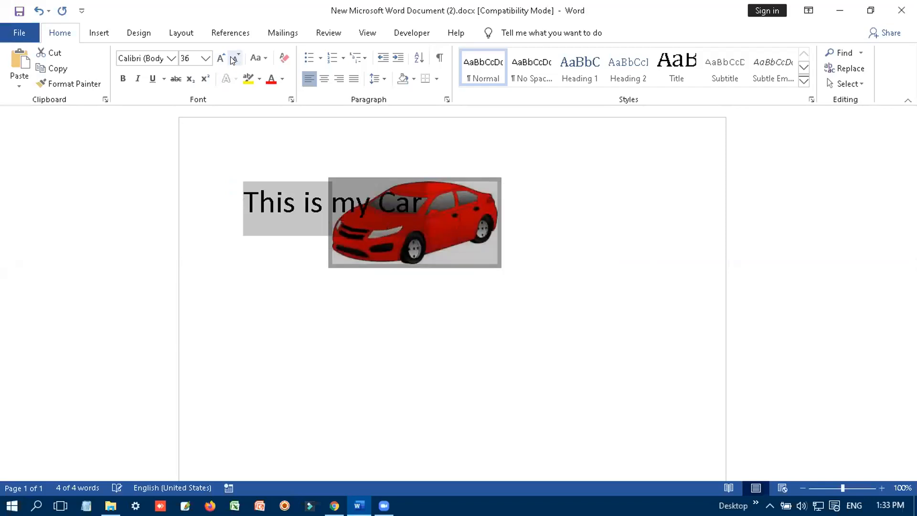
# Reduce the height of the red car picture and move it to the right of the "This is my Car" text
pyautogui.click(383, 222)
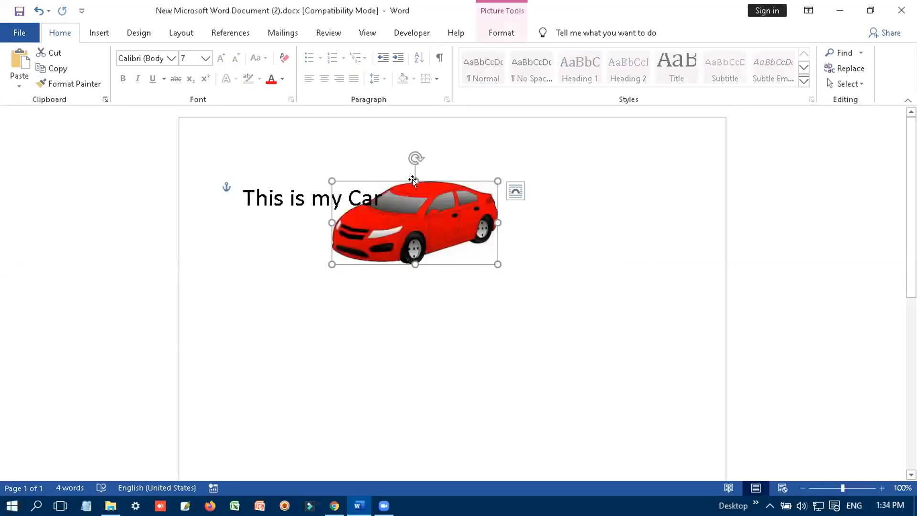
pyautogui.moveTo(414, 181)
pyautogui.mouseDown()
pyautogui.moveTo(468, 190)
pyautogui.moveTo(415, 196)
pyautogui.mouseUp()
pyautogui.moveTo(406, 242); pyautogui.dragTo(468, 232)
pyautogui.click(493, 328)
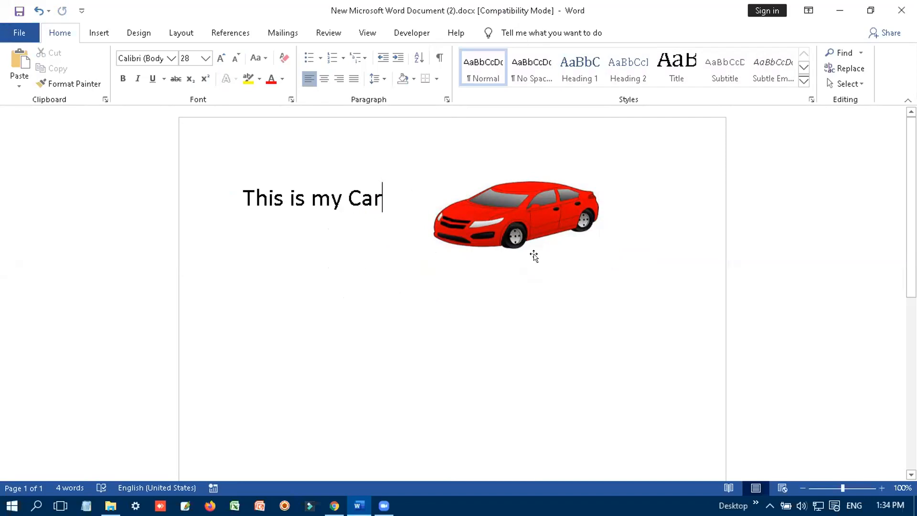
# Move the red car picture behind the "This is my Car" text and back out to the blank area below and right of it
pyautogui.moveTo(534, 256); pyautogui.dragTo(344, 246)
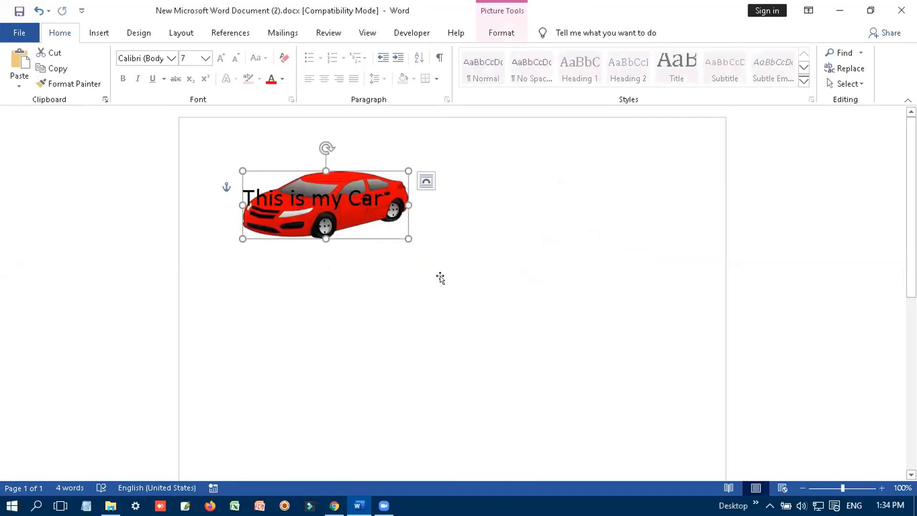
pyautogui.rightClick(348, 201)
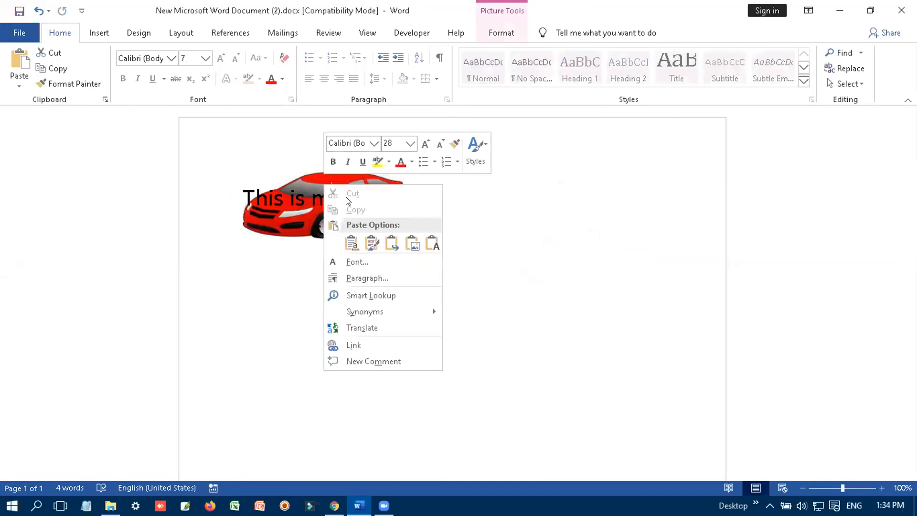
pyautogui.click(543, 262)
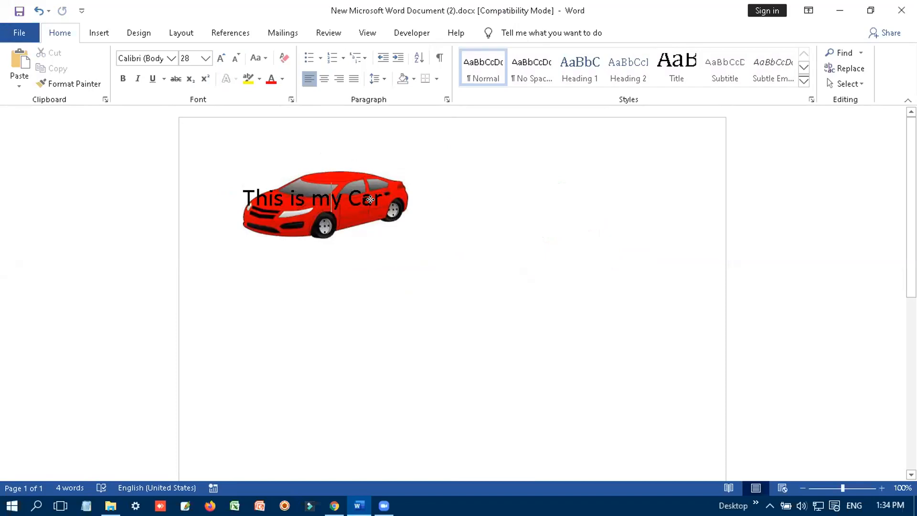
pyautogui.moveTo(370, 199); pyautogui.dragTo(537, 223)
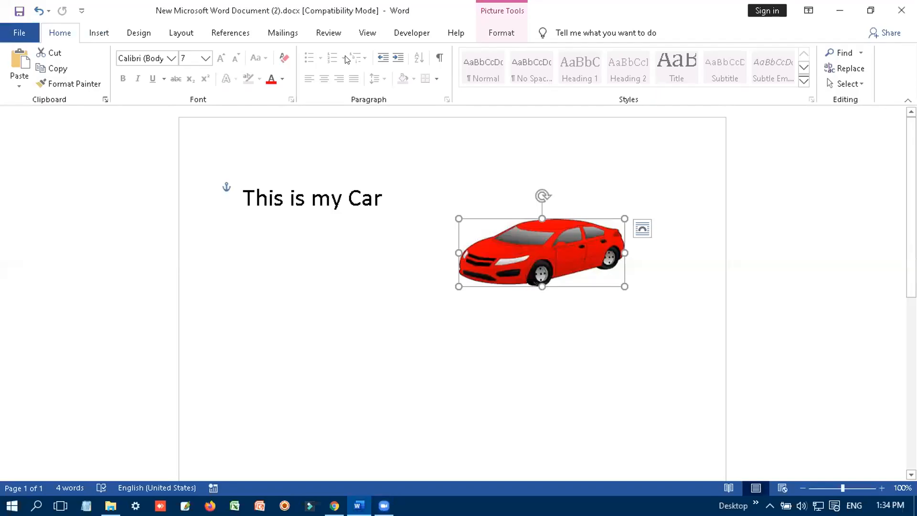
# Insert a Simple Text Box into the document with the red car
pyautogui.click(104, 35)
pyautogui.click(718, 55)
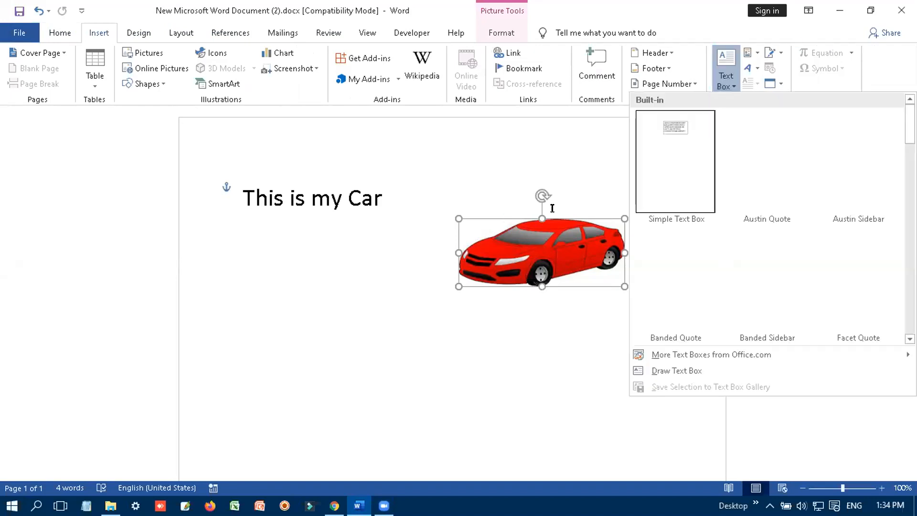
pyautogui.click(696, 159)
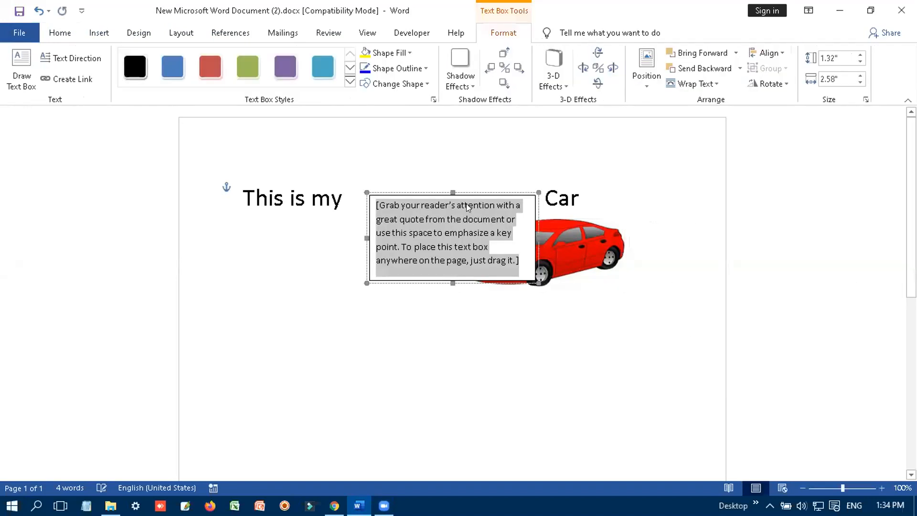
# Move the placeholder quote out of the text box into the word "Car" and place the empty text box below the car picture
pyautogui.moveTo(454, 218); pyautogui.dragTo(559, 199)
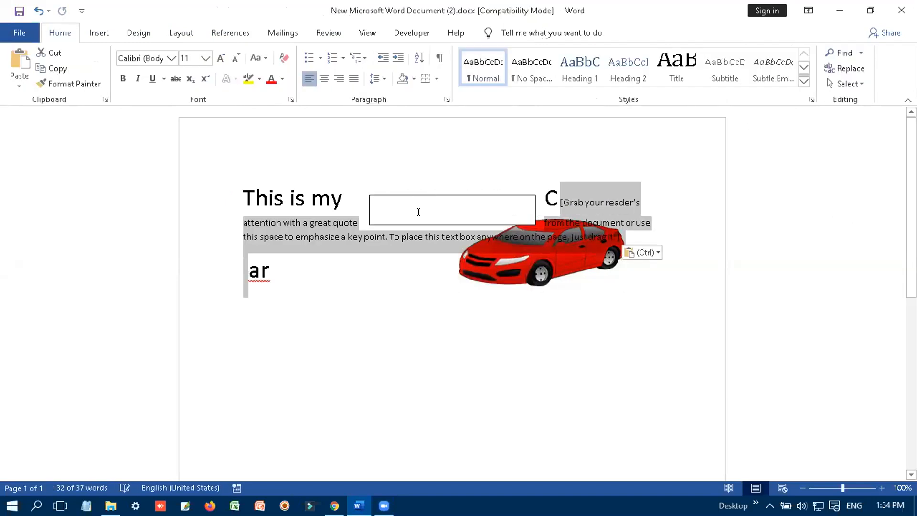
pyautogui.click(535, 200)
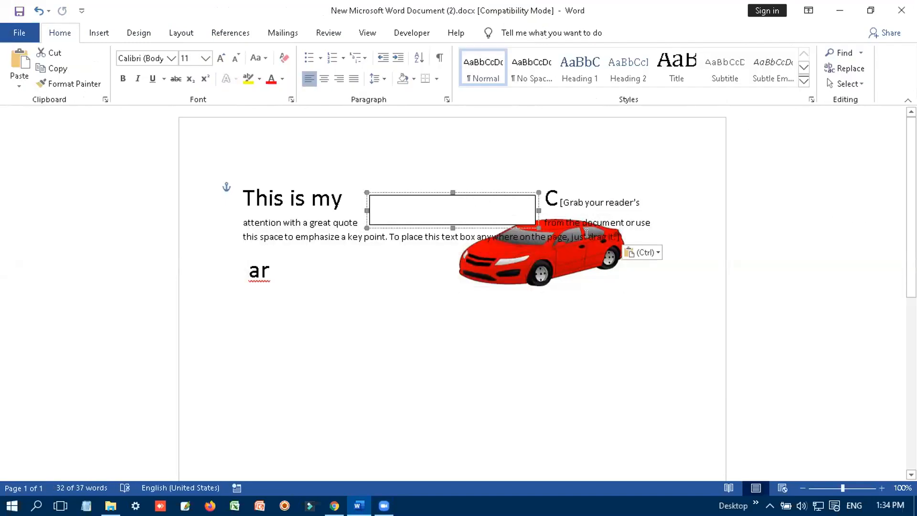
pyautogui.click(484, 205)
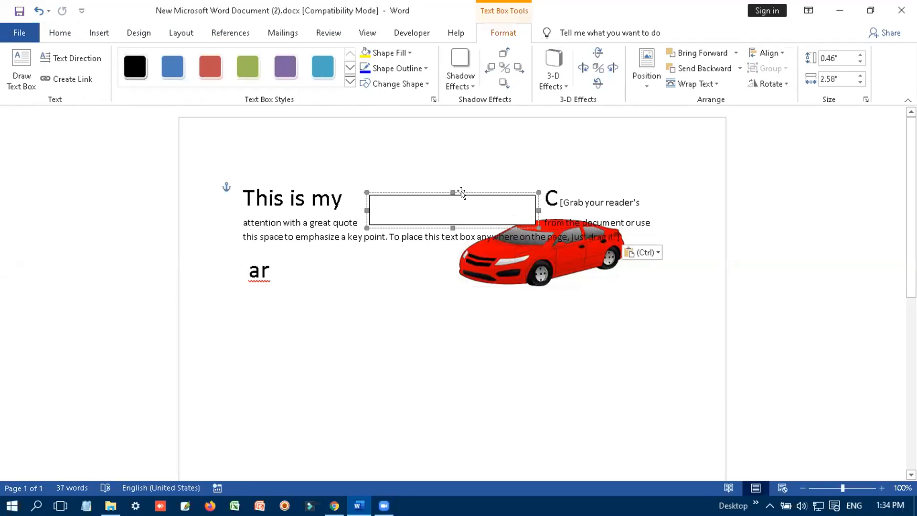
pyautogui.moveTo(447, 222); pyautogui.dragTo(439, 317)
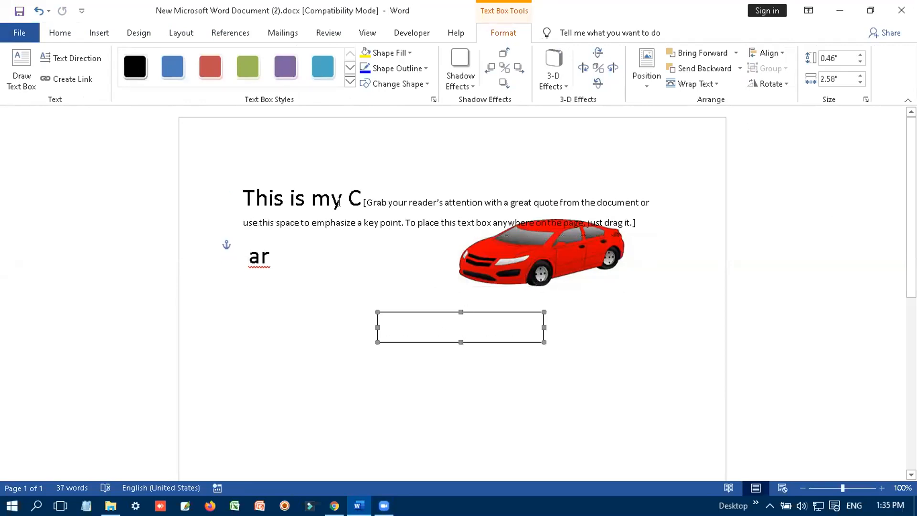
# Enter "Red Car" in the text box and move the box over the red car picture
pyautogui.click(453, 323)
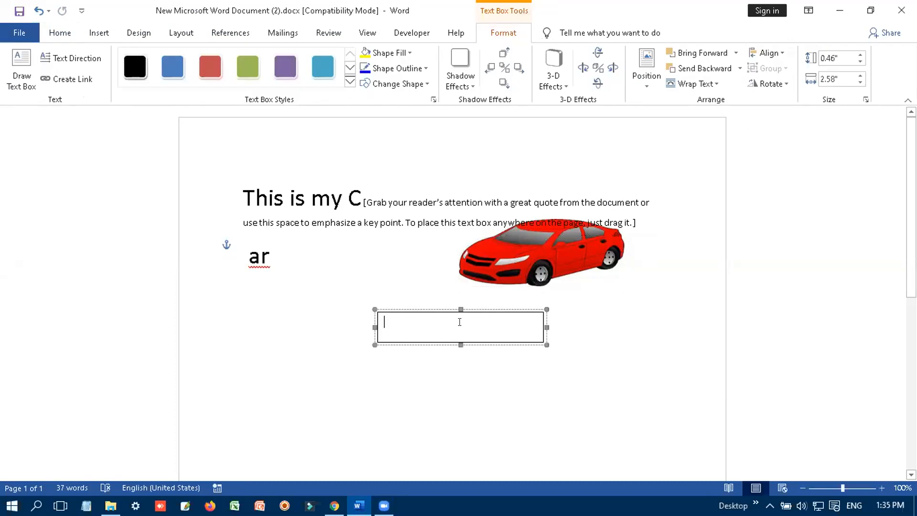
pyautogui.write('Red')
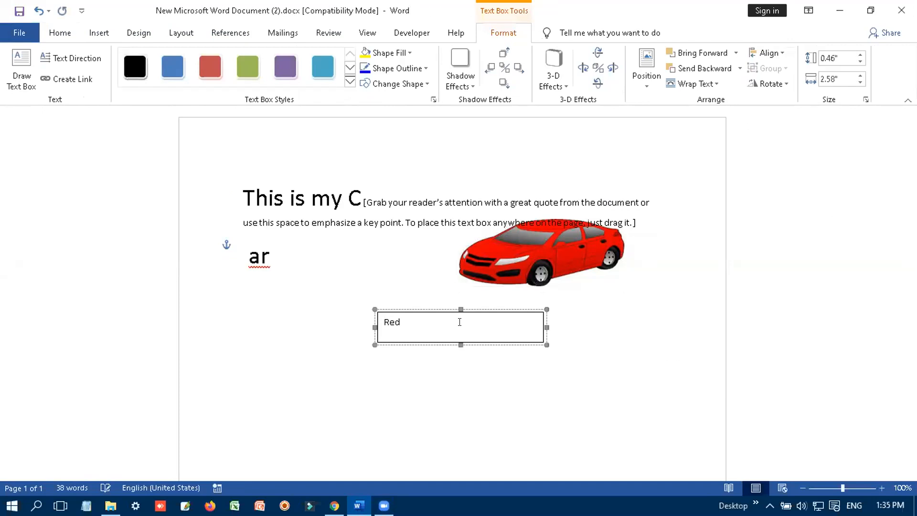
pyautogui.write(' Car')
pyautogui.moveTo(400, 322); pyautogui.dragTo(511, 234)
pyautogui.click(516, 234)
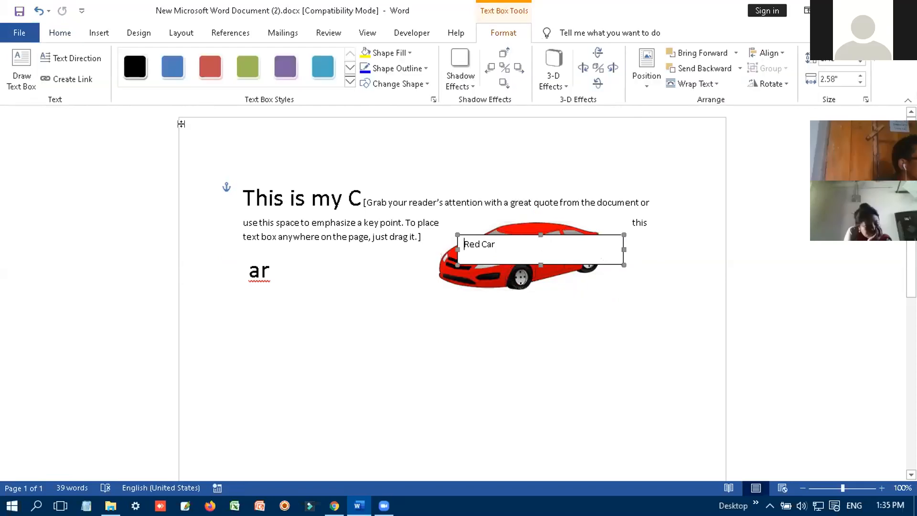
# Set the "Red Car" text box's shape fill to white
pyautogui.click(388, 53)
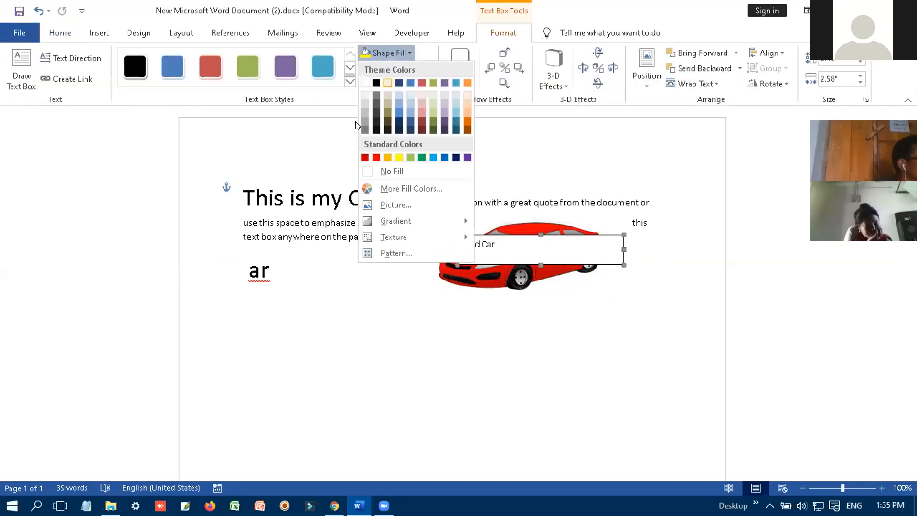
pyautogui.click(362, 83)
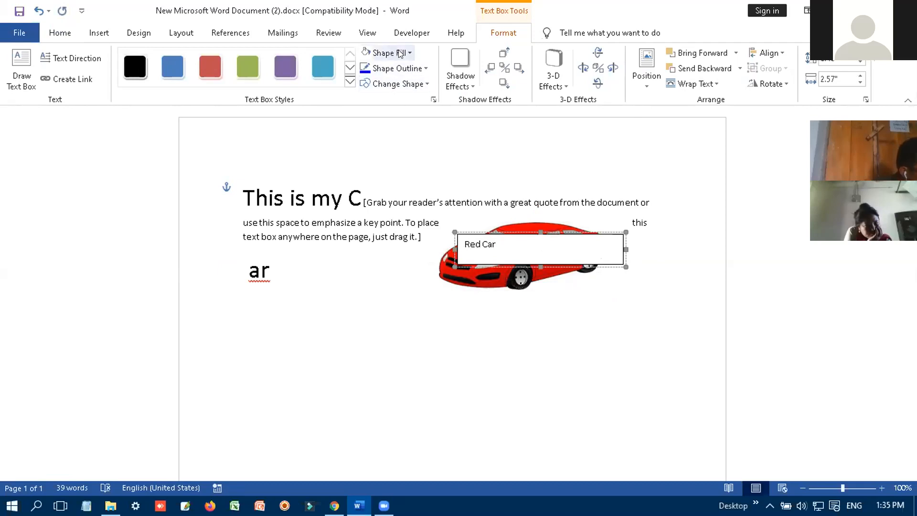
# Set the "Red Car" text box's outline to white and move the box toward the lower right of the car picture
pyautogui.click(424, 68)
pyautogui.click(365, 98)
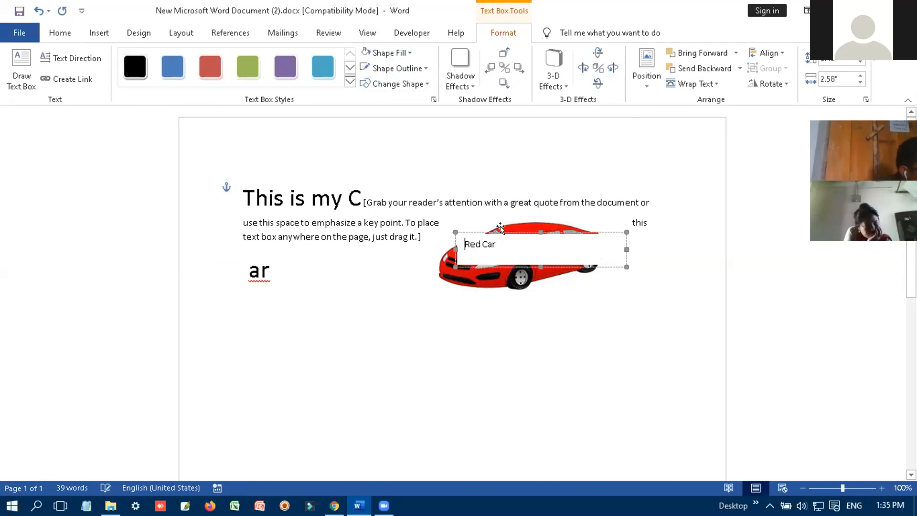
pyautogui.moveTo(478, 261)
pyautogui.mouseDown()
pyautogui.moveTo(480, 247)
pyautogui.moveTo(510, 326)
pyautogui.moveTo(509, 315)
pyautogui.moveTo(486, 308)
pyautogui.moveTo(479, 256)
pyautogui.mouseUp()
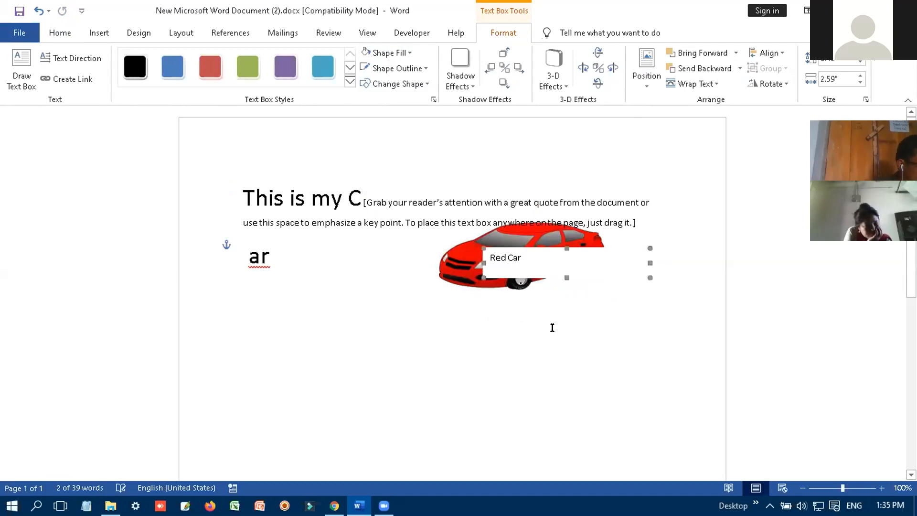
pyautogui.click(558, 310)
pyautogui.click(510, 254)
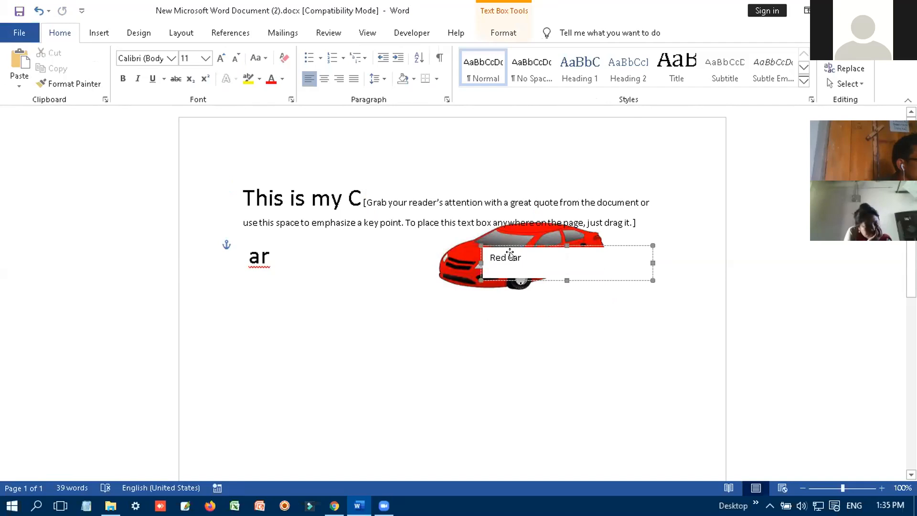
pyautogui.rightClick(514, 235)
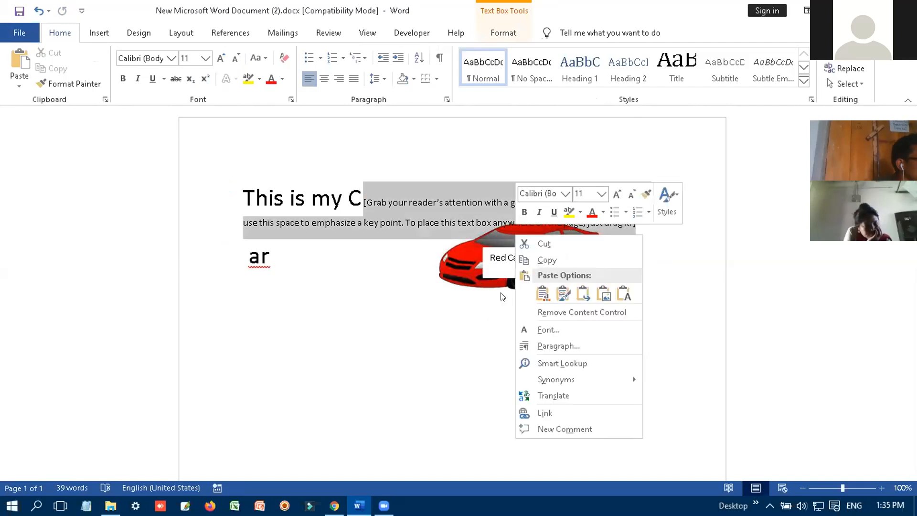
pyautogui.click(447, 332)
# Shift the car picture slightly to the right and cover most of it with a taller "Red Car" text box
pyautogui.moveTo(524, 259); pyautogui.dragTo(471, 251)
pyautogui.click(508, 258)
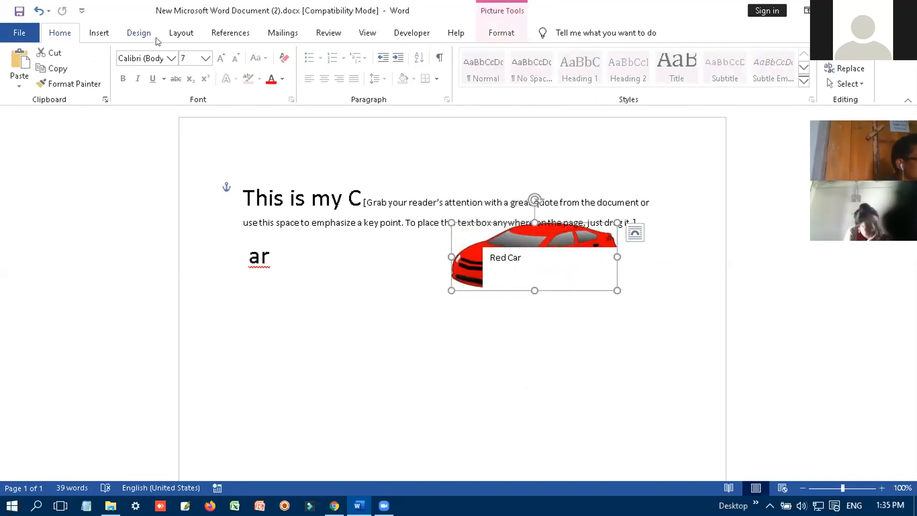
pyautogui.moveTo(525, 212); pyautogui.dragTo(477, 258)
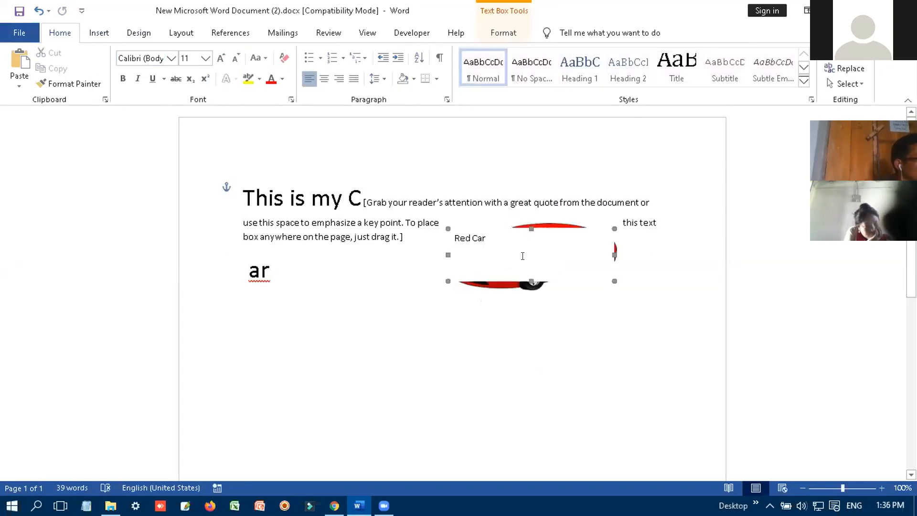
pyautogui.rightClick(550, 224)
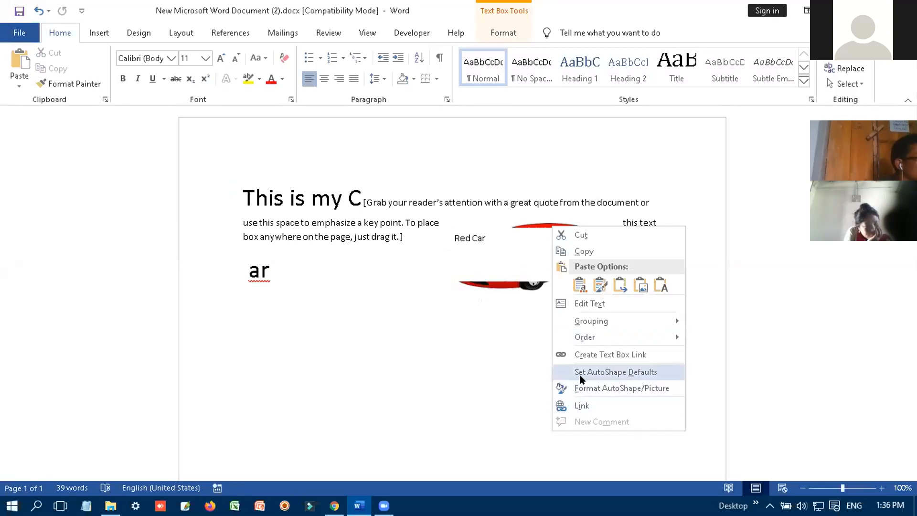
pyautogui.click(575, 390)
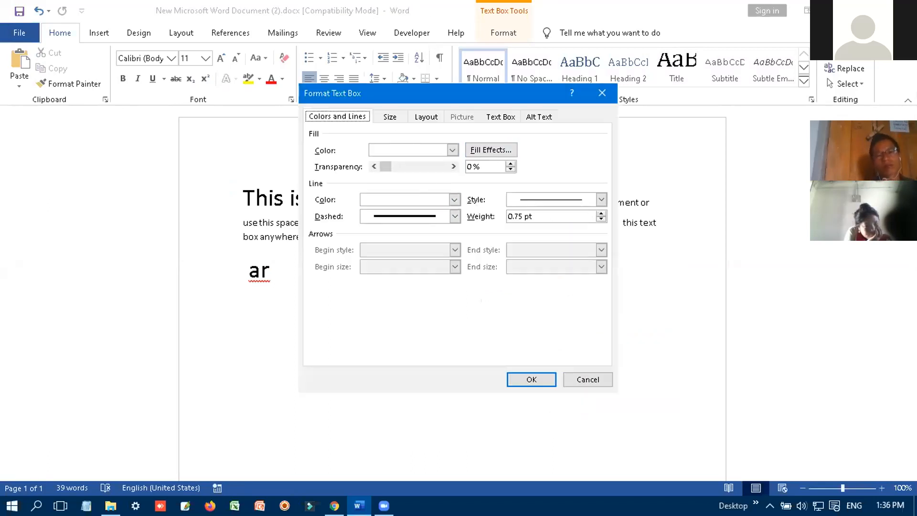
pyautogui.click(601, 94)
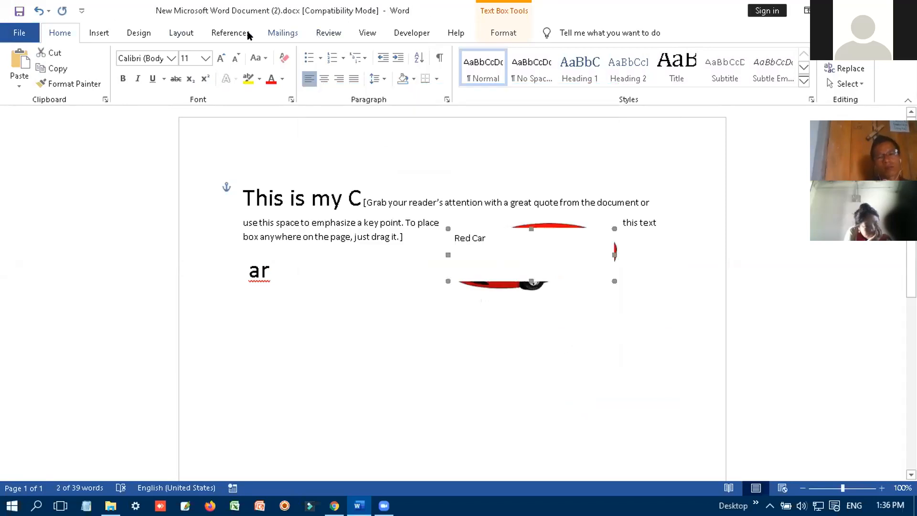
# Set the "Red Car" text box's shape fill to No Fill
pyautogui.click(485, 34)
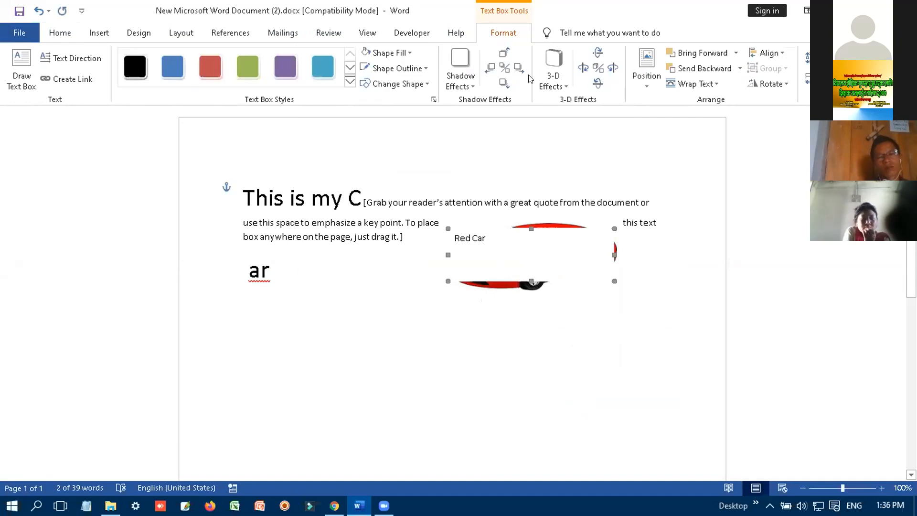
pyautogui.click(409, 52)
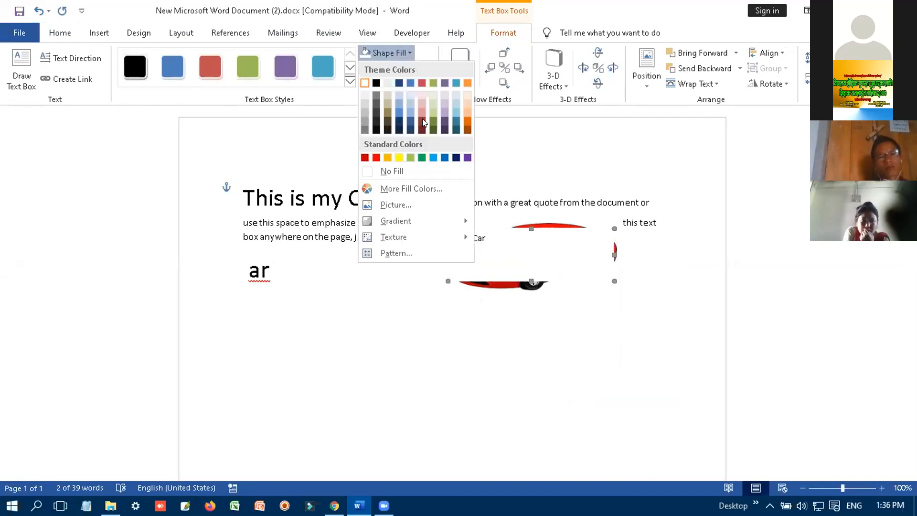
pyautogui.click(389, 171)
pyautogui.click(458, 230)
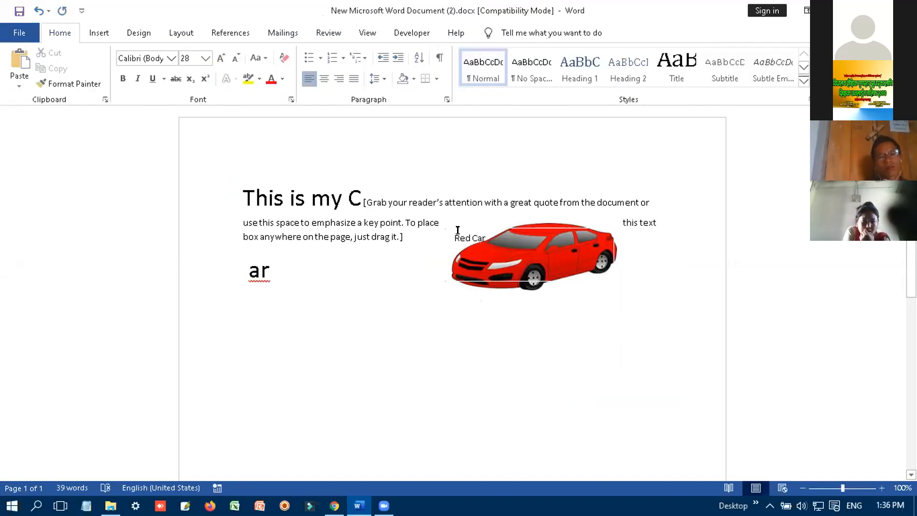
# Shrink the "Red Car" text box to fit its caption and place it over the car's doors
pyautogui.click(456, 232)
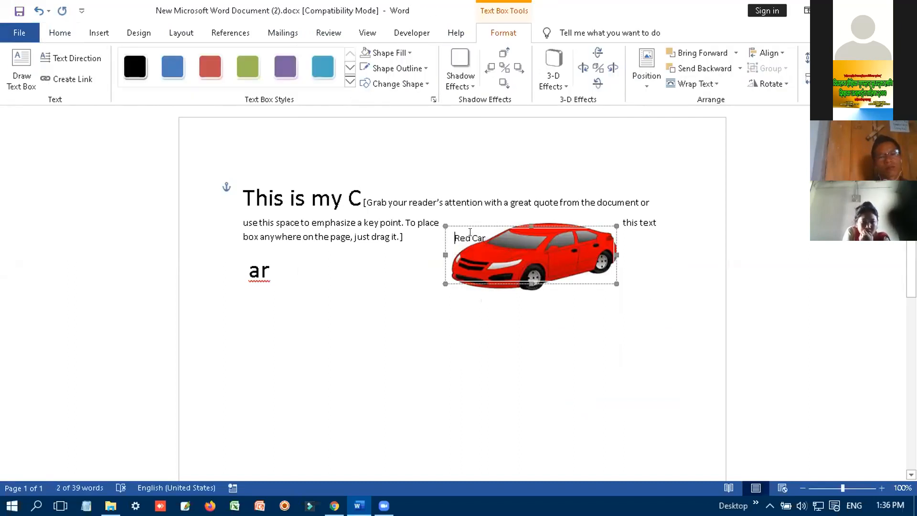
pyautogui.tripleClick(470, 233)
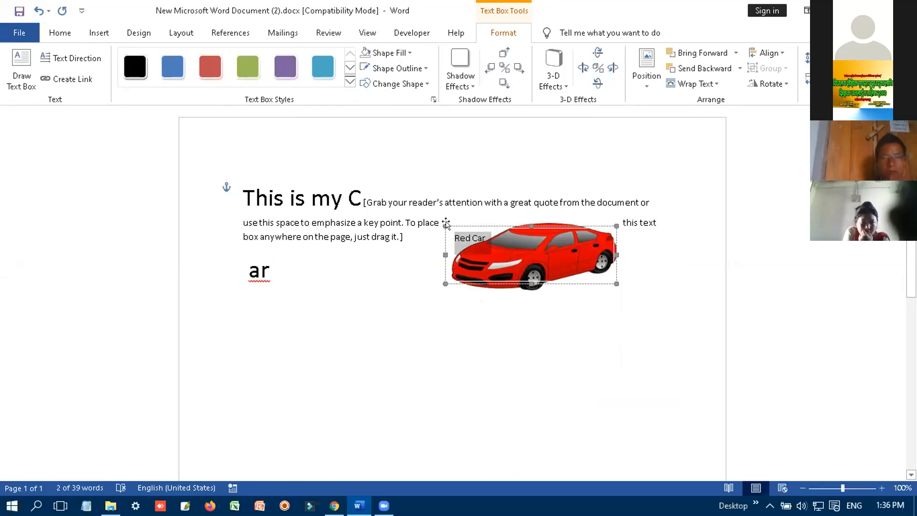
pyautogui.moveTo(446, 224); pyautogui.dragTo(516, 242)
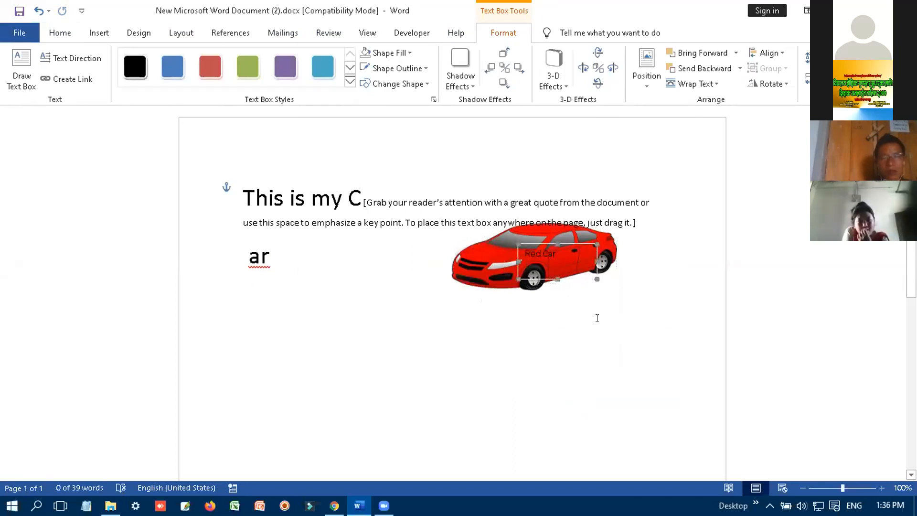
pyautogui.click(597, 318)
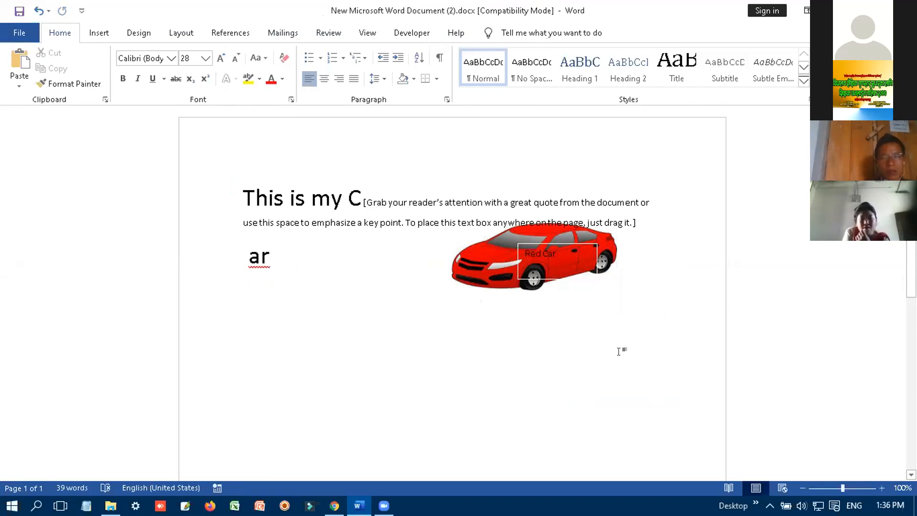
# Increase the font size of the "Red Car" text to 20
pyautogui.moveTo(560, 255); pyautogui.dragTo(501, 256)
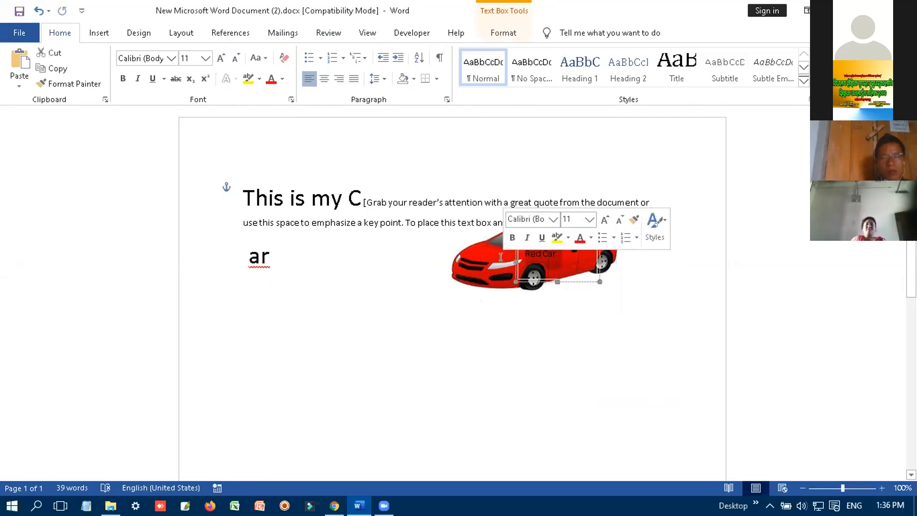
pyautogui.click(220, 57)
pyautogui.click(220, 58)
pyautogui.click(220, 57)
pyautogui.click(220, 57)
pyautogui.click(219, 56)
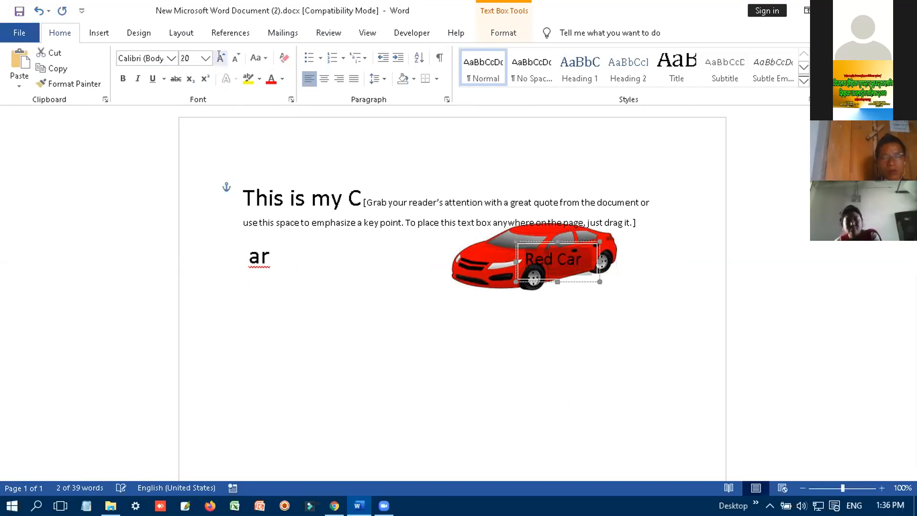
pyautogui.click(470, 266)
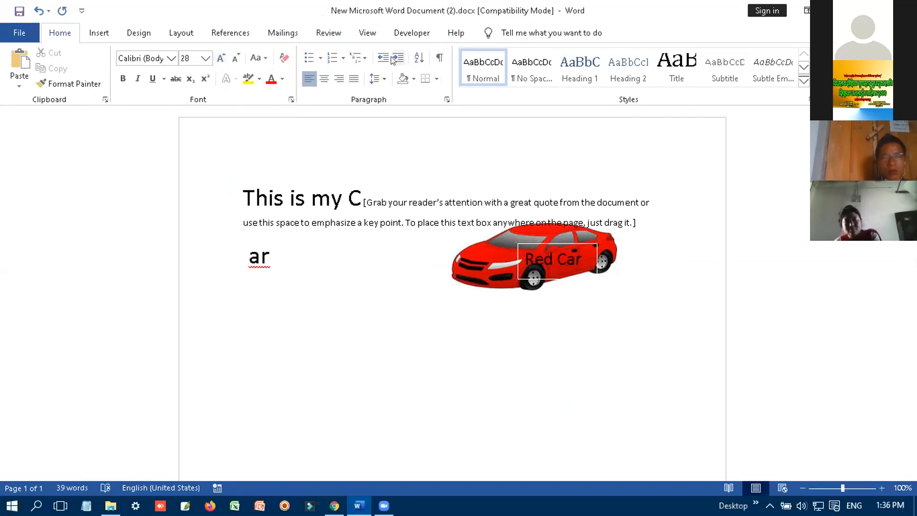
pyautogui.click(99, 34)
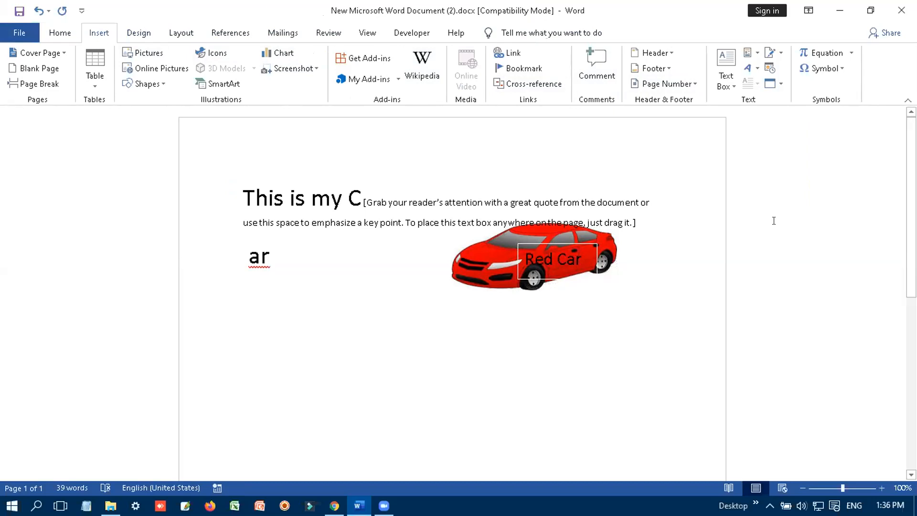
pyautogui.click(472, 225)
pyautogui.click(523, 333)
pyautogui.click(141, 32)
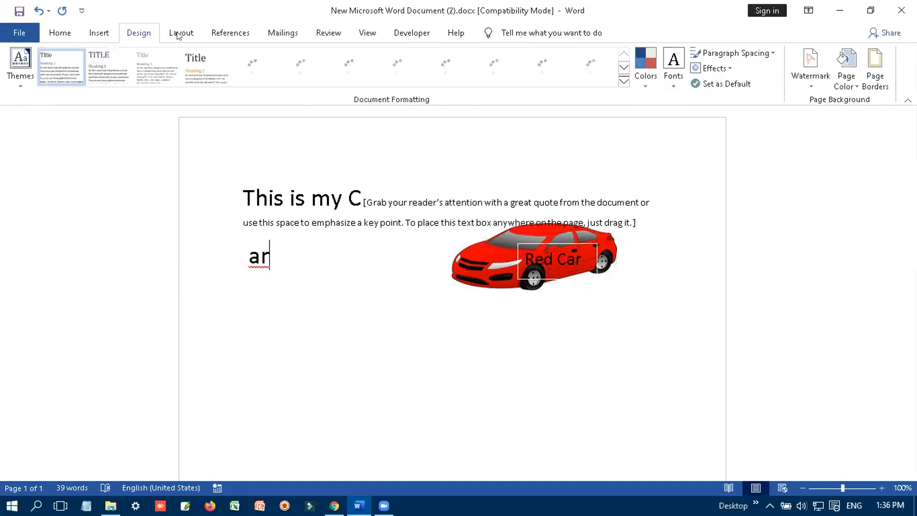
pyautogui.click(179, 35)
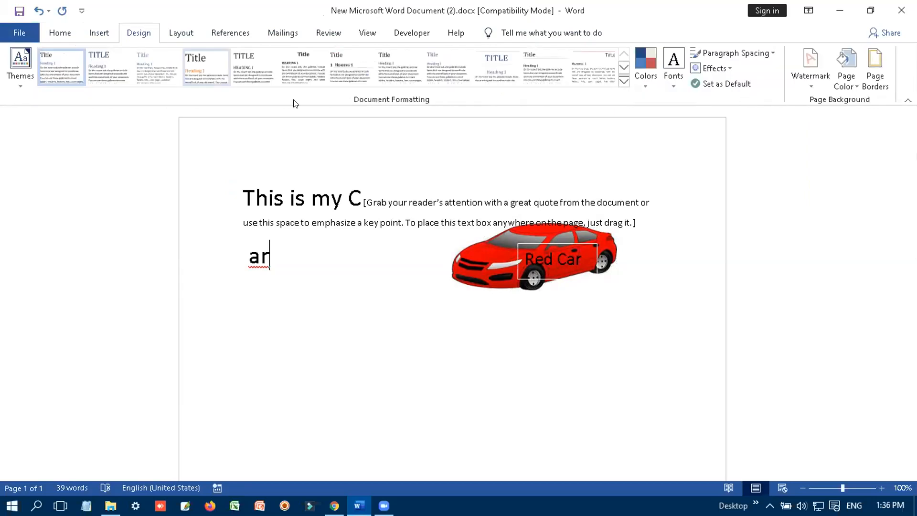
pyautogui.rightClick(554, 245)
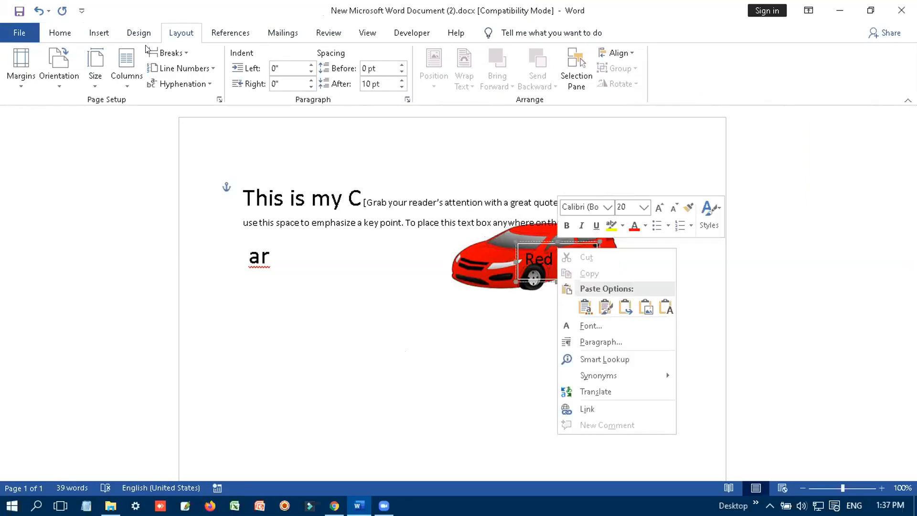
pyautogui.click(433, 155)
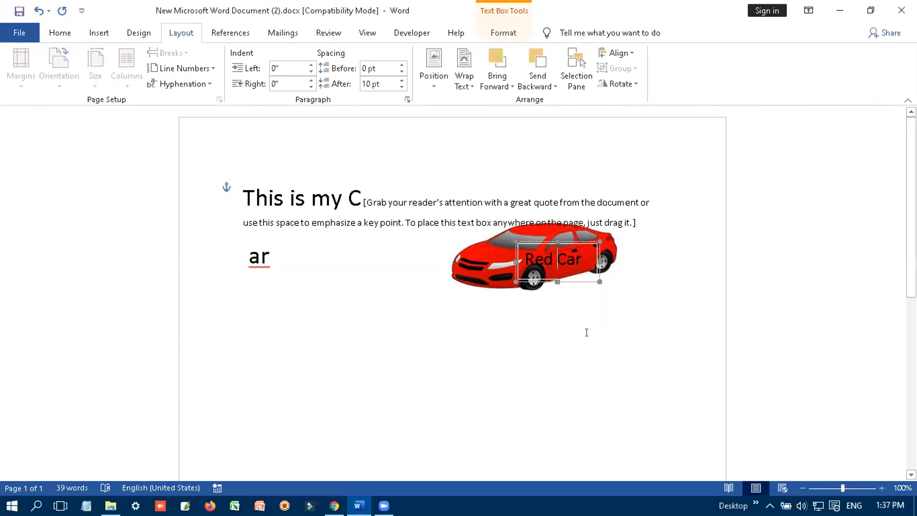
pyautogui.click(575, 321)
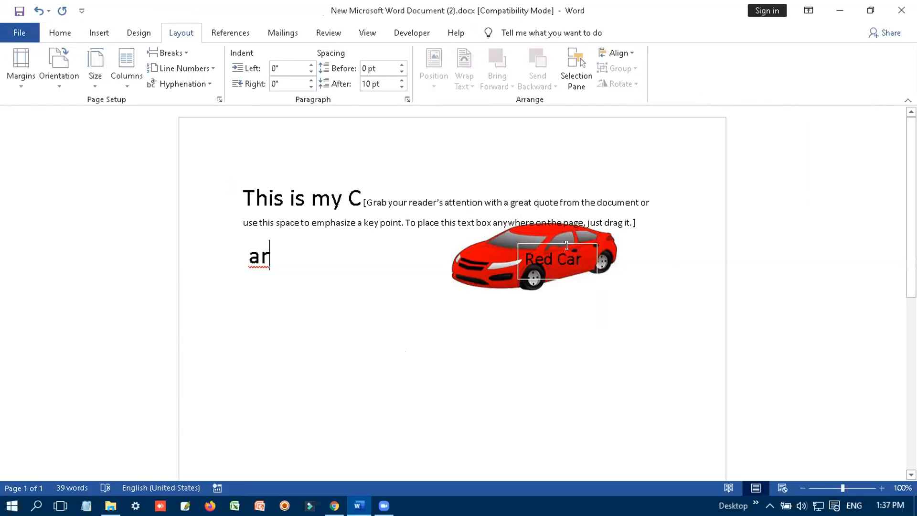
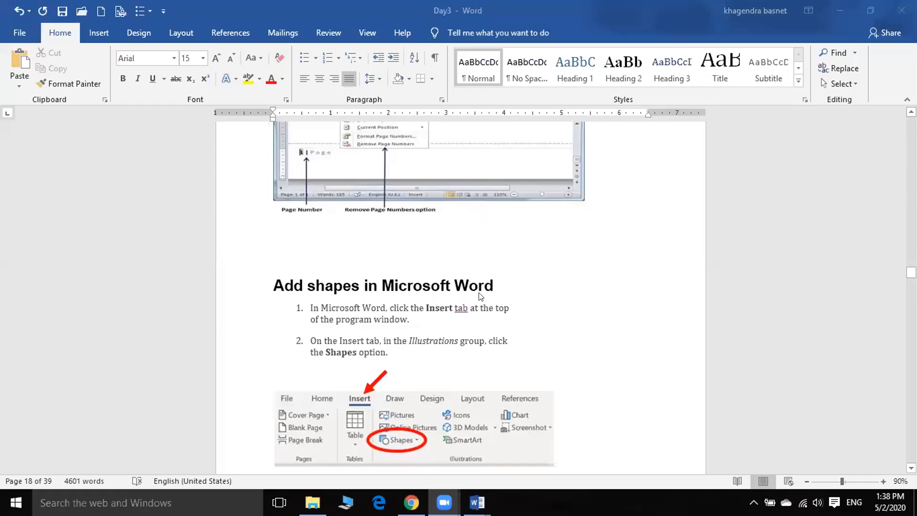
# Examine the "Add shapes in Microsoft Word" instructions in the Day3 document and the gallery of shapes available for insertion
pyautogui.scroll(-3, 520, 294)
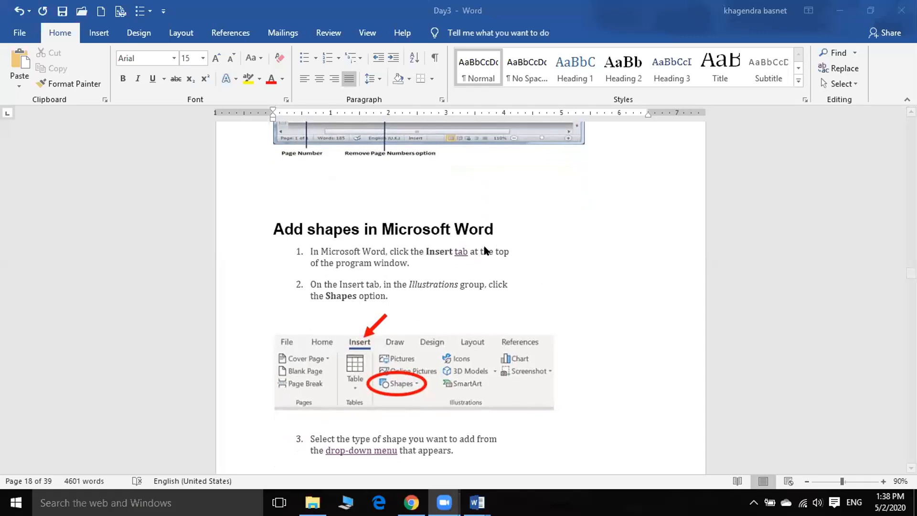
pyautogui.scroll(-4, 484, 250)
pyautogui.scroll(3, 484, 250)
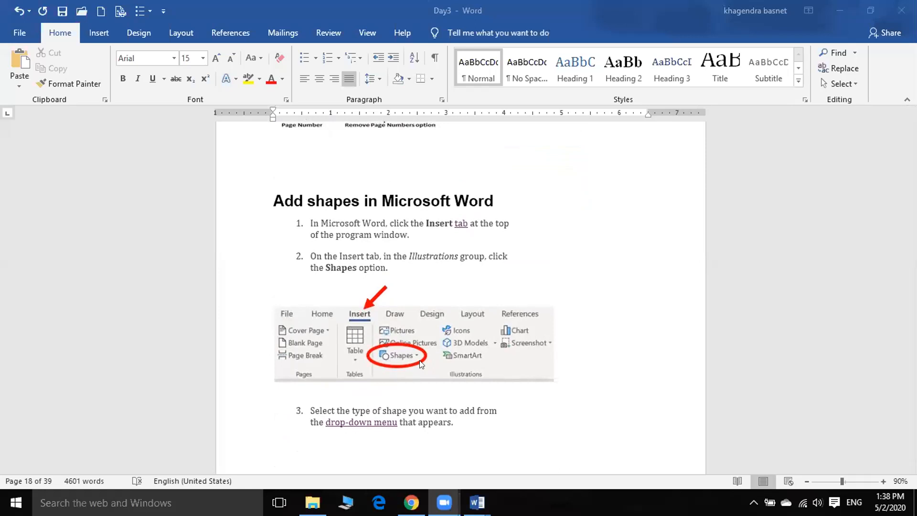
pyautogui.click(101, 34)
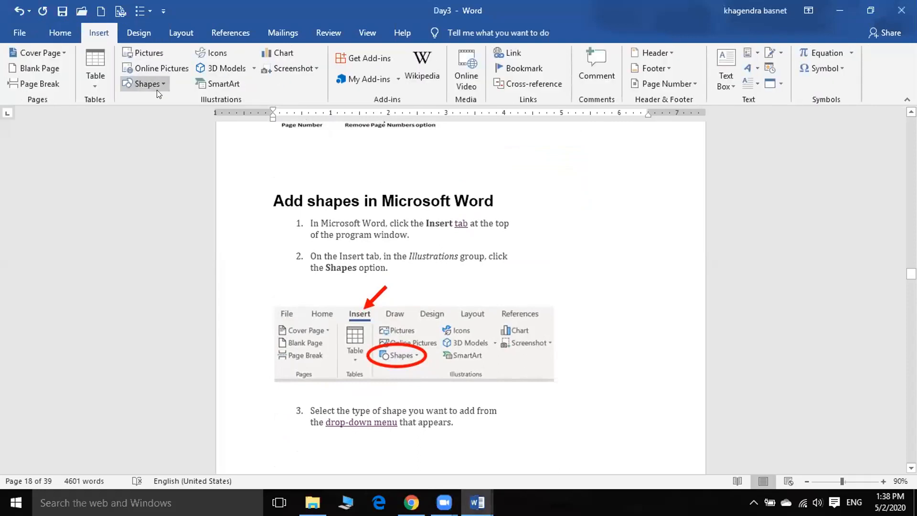
pyautogui.click(164, 82)
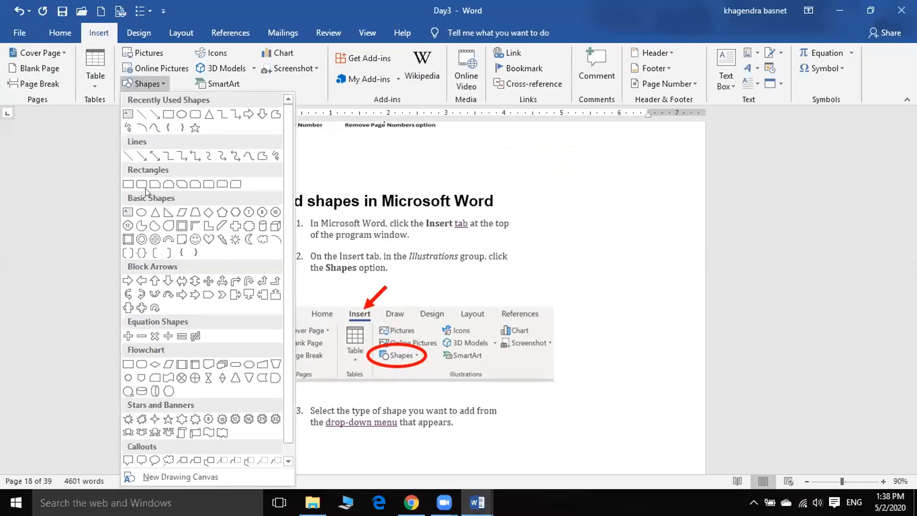
pyautogui.click(623, 222)
# Read on through the pictured shape categories to the "Add shapes in Microsoft Excel" instructions
pyautogui.scroll(-3, 362, 279)
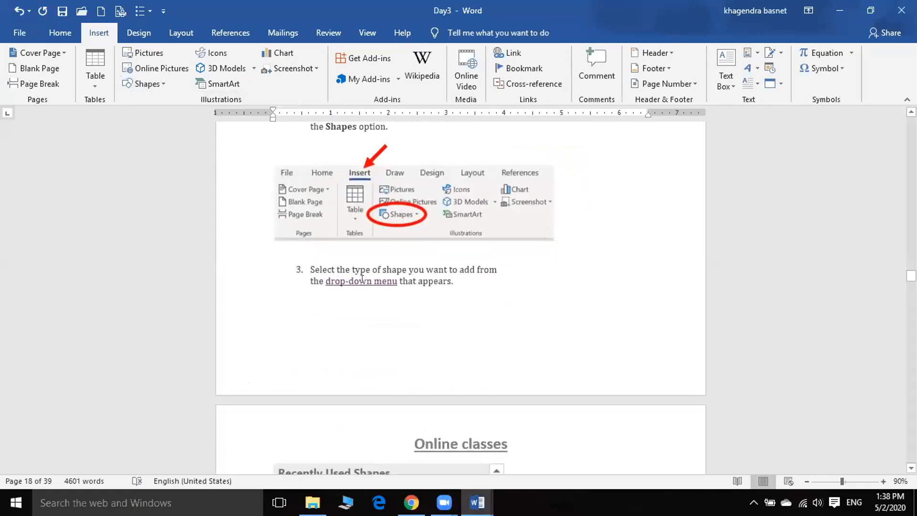
pyautogui.scroll(-6, 397, 234)
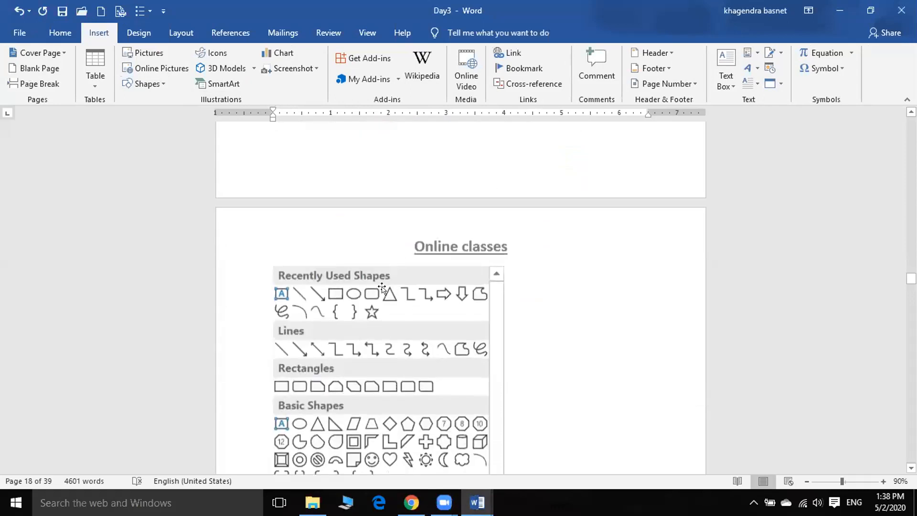
pyautogui.scroll(-1, 364, 270)
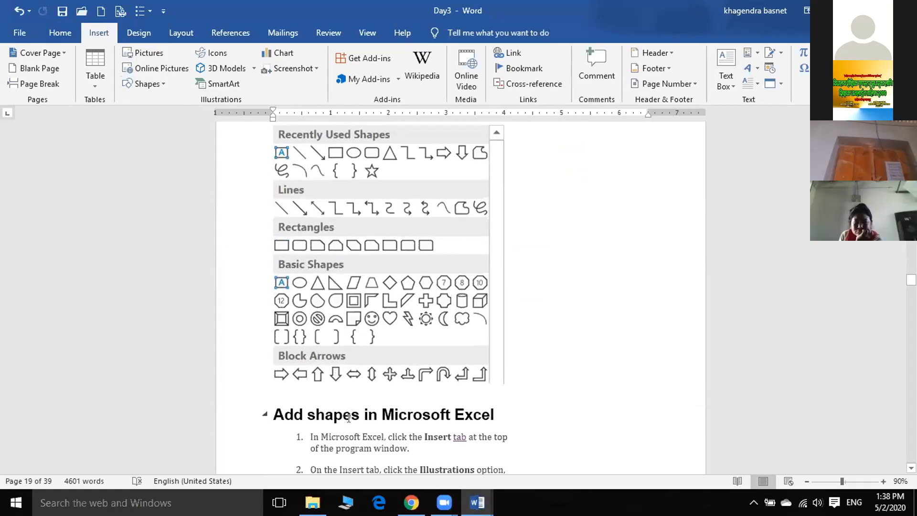
pyautogui.scroll(-3, 349, 416)
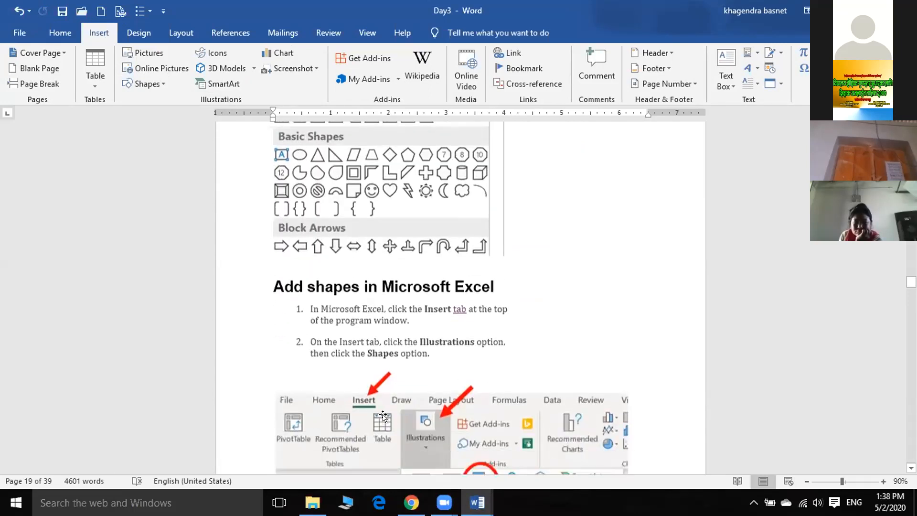
pyautogui.scroll(-1, 382, 415)
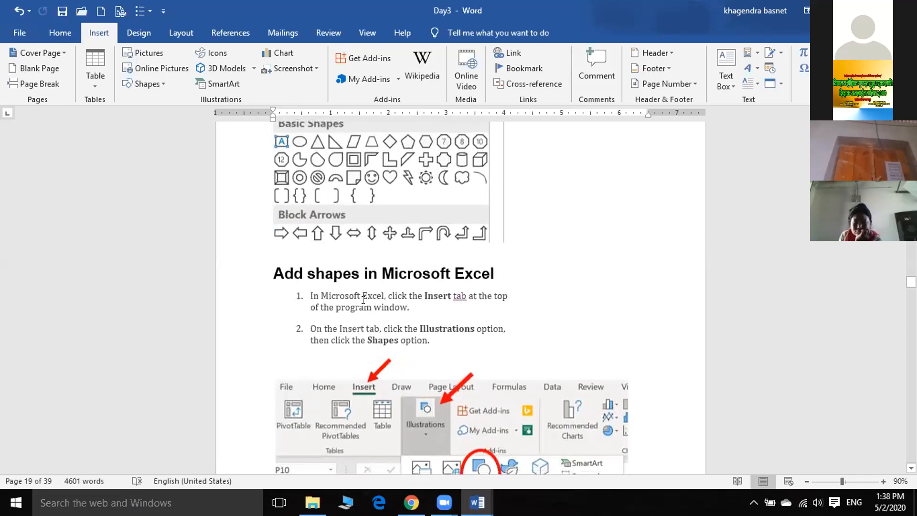
# Look over the "Add shapes in Microsoft Excel" instructions and the pictured gallery of shape types that follows
pyautogui.scroll(-2, 330, 287)
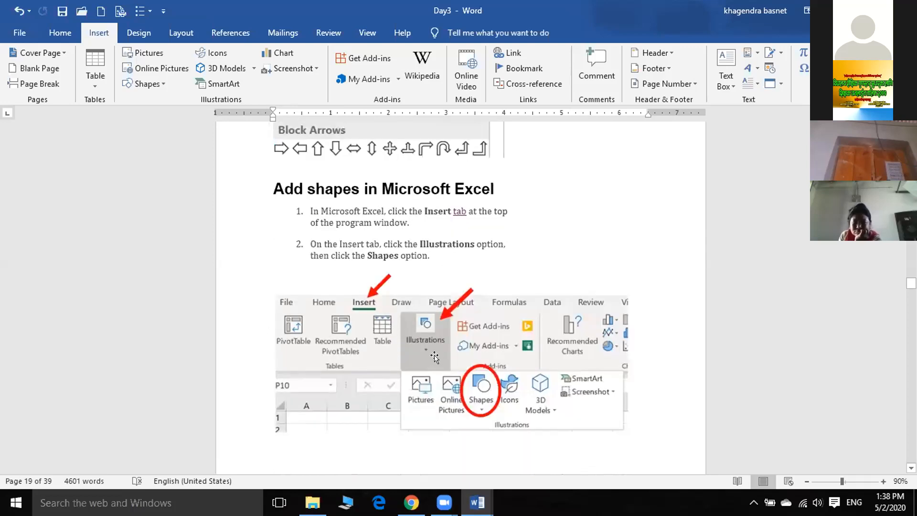
pyautogui.scroll(-10, 482, 402)
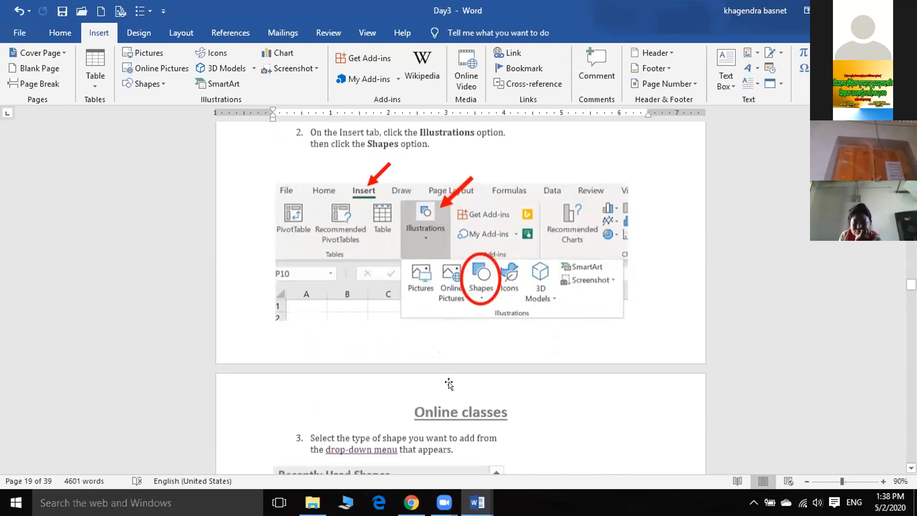
pyautogui.scroll(10, 446, 378)
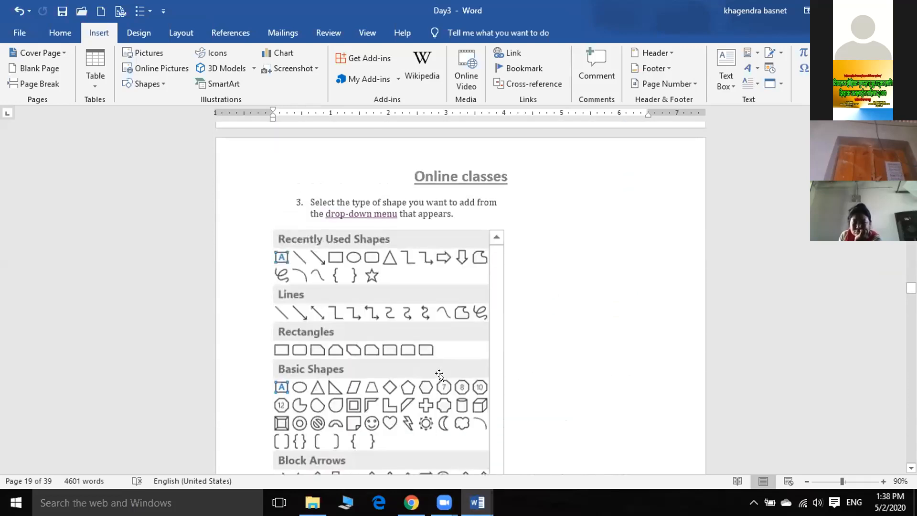
pyautogui.scroll(-9, 436, 373)
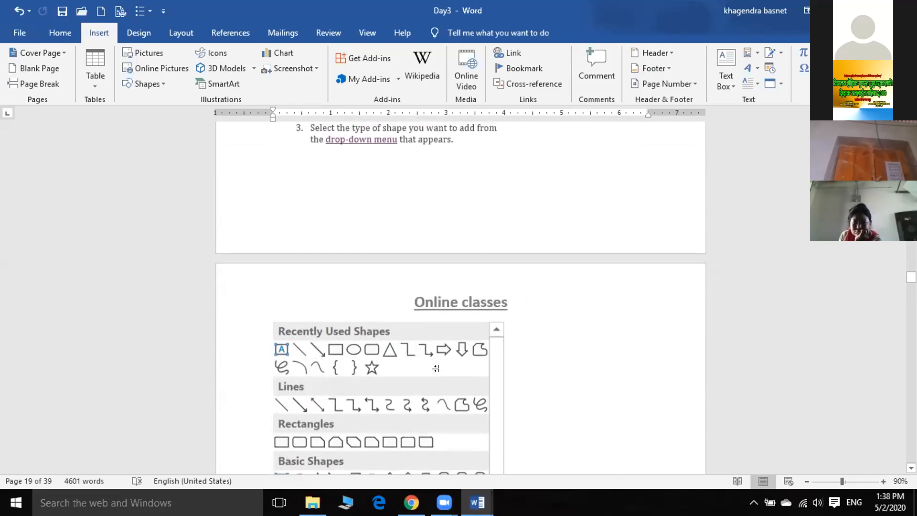
pyautogui.scroll(3, 382, 288)
# Draw a rectangle with a single rounded corner in the empty space below step 3 of the Word shape instructions
pyautogui.click(383, 293)
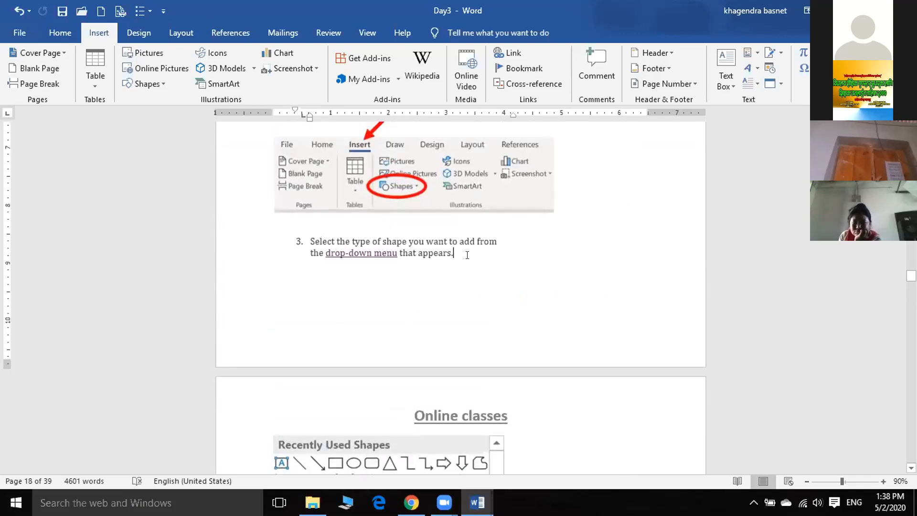
pyautogui.click(467, 274)
pyautogui.press('Return')
pyautogui.press('BackSpace')
pyautogui.click(158, 82)
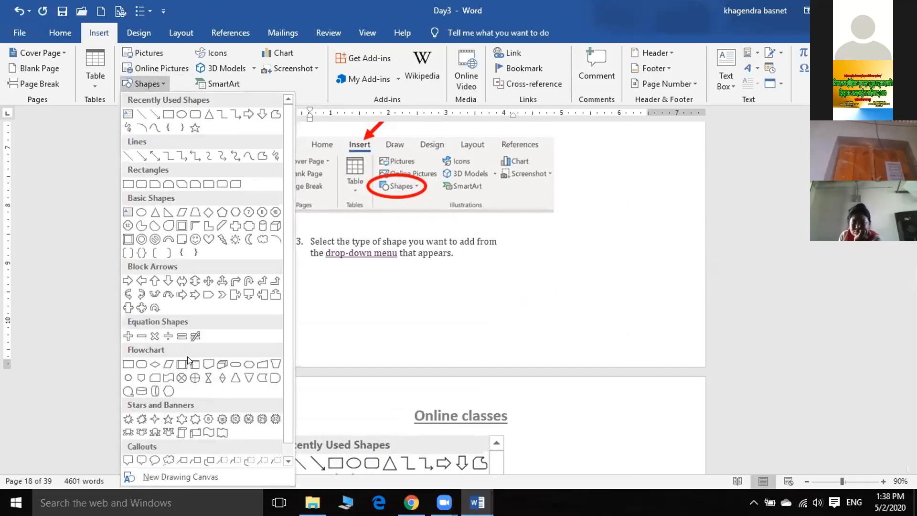
pyautogui.click(208, 184)
pyautogui.moveTo(322, 282)
pyautogui.mouseDown()
pyautogui.moveTo(457, 318)
pyautogui.moveTo(516, 357)
pyautogui.mouseUp()
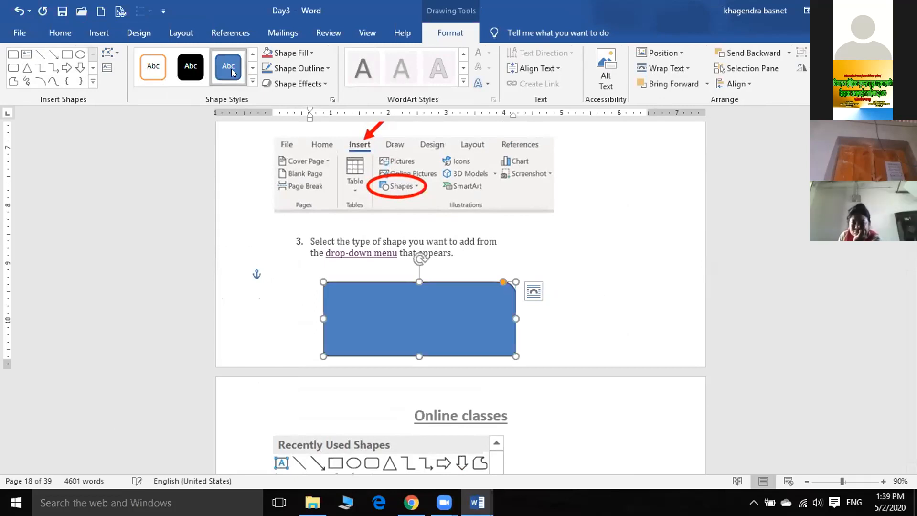
# Apply the orange outline style to the rectangle and draw a text box about 2.28" wide and 0.81" high inside it
pyautogui.click(163, 74)
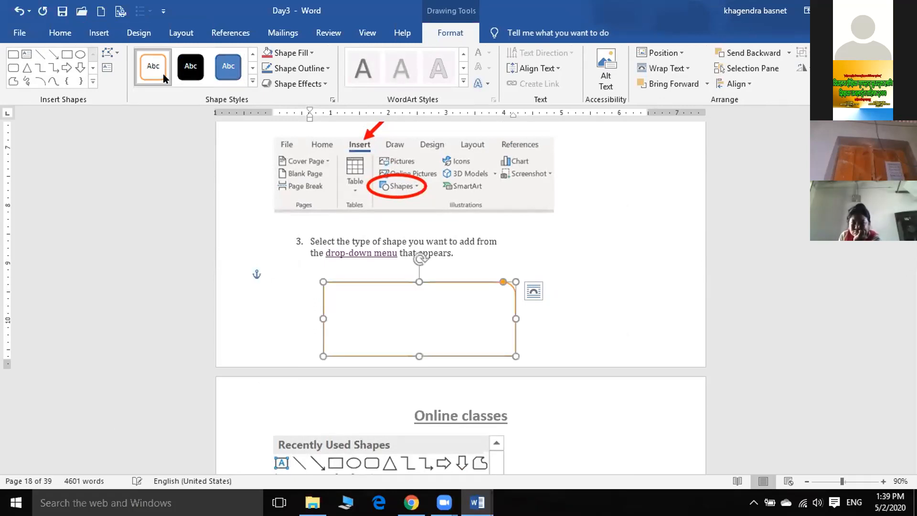
pyautogui.click(108, 70)
pyautogui.moveTo(345, 296); pyautogui.dragTo(478, 344)
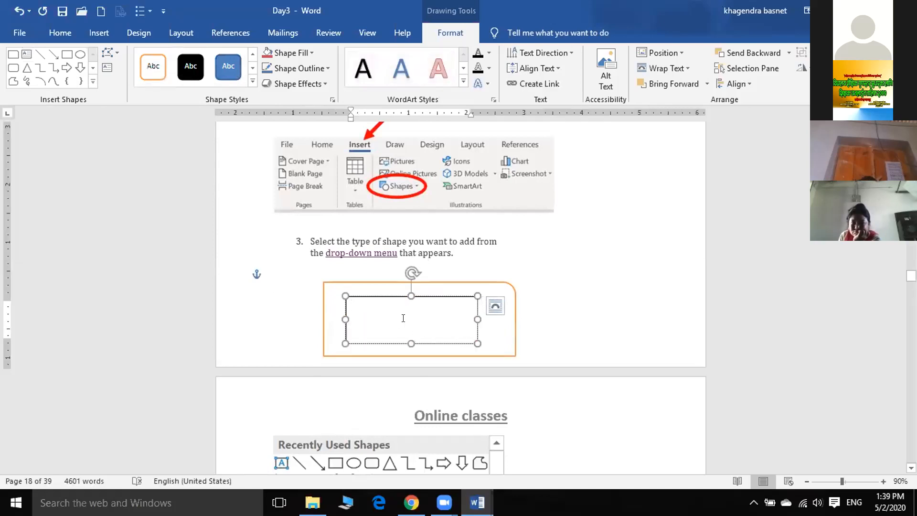
# Cut the text box and delete the orange-outlined rectangle from the page
pyautogui.rightClick(430, 291)
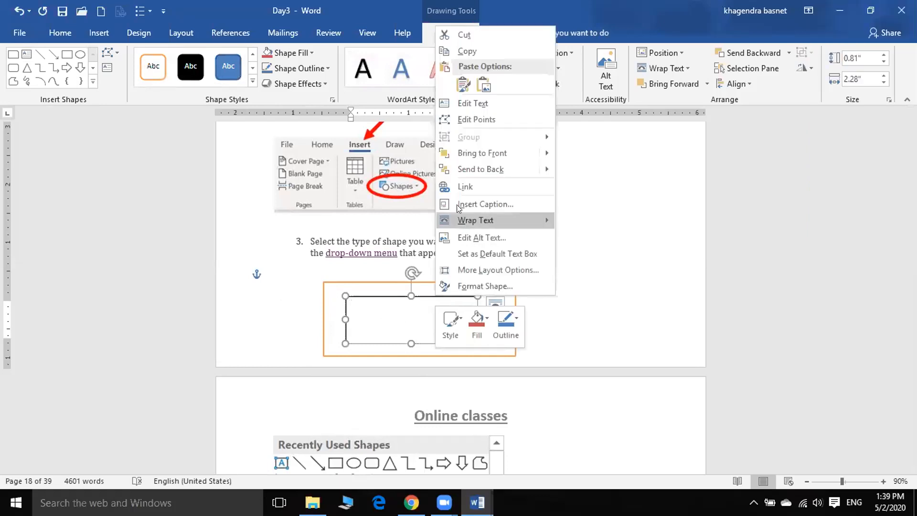
pyautogui.click(483, 37)
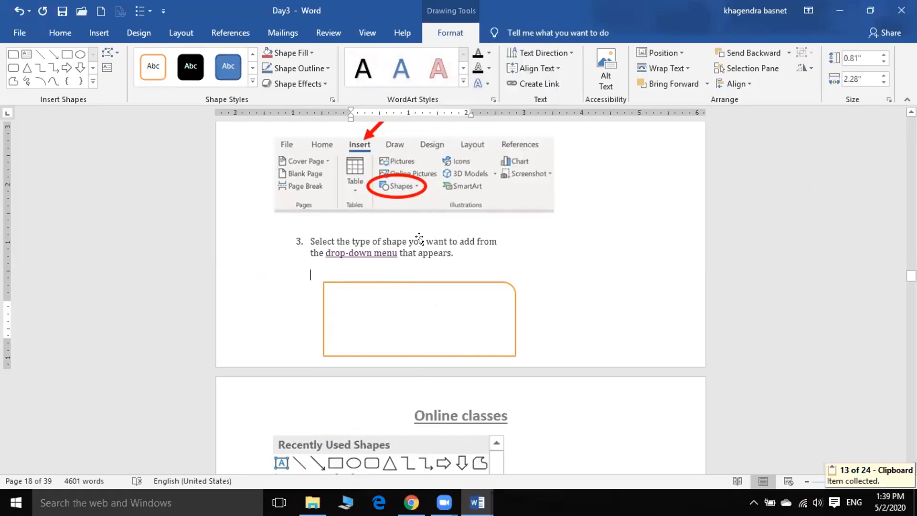
pyautogui.click(396, 308)
pyautogui.press('Delete')
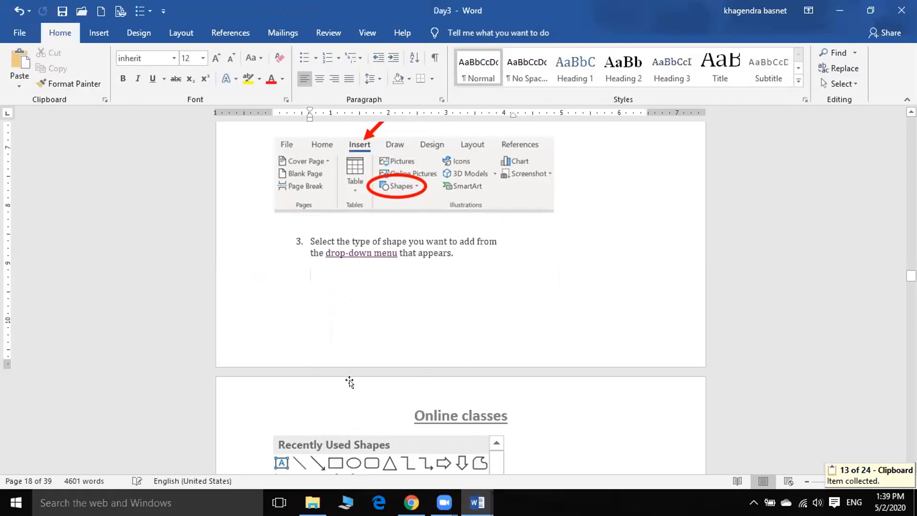
# Review the Excel shape instructions and the first steps of the "Edit shapes in Microsoft Word and Excel" section
pyautogui.scroll(-5, 350, 381)
pyautogui.scroll(-10, 353, 364)
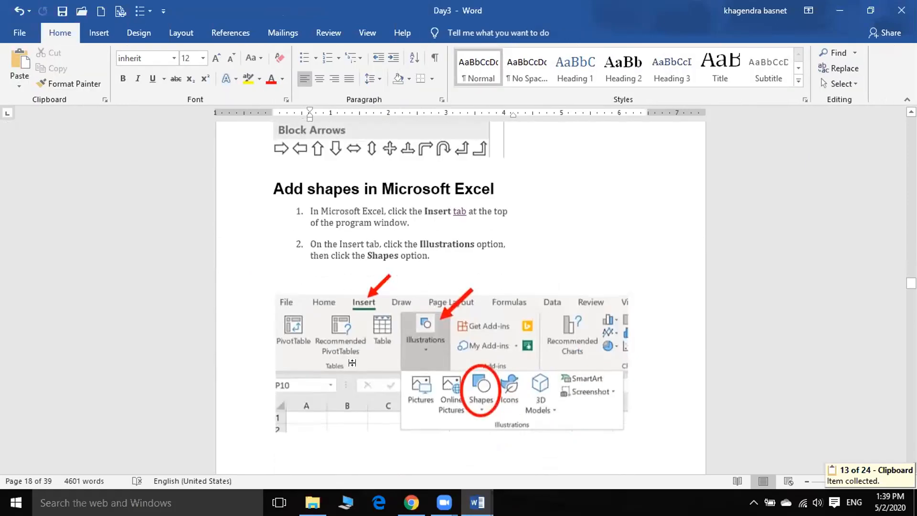
pyautogui.scroll(-9, 354, 364)
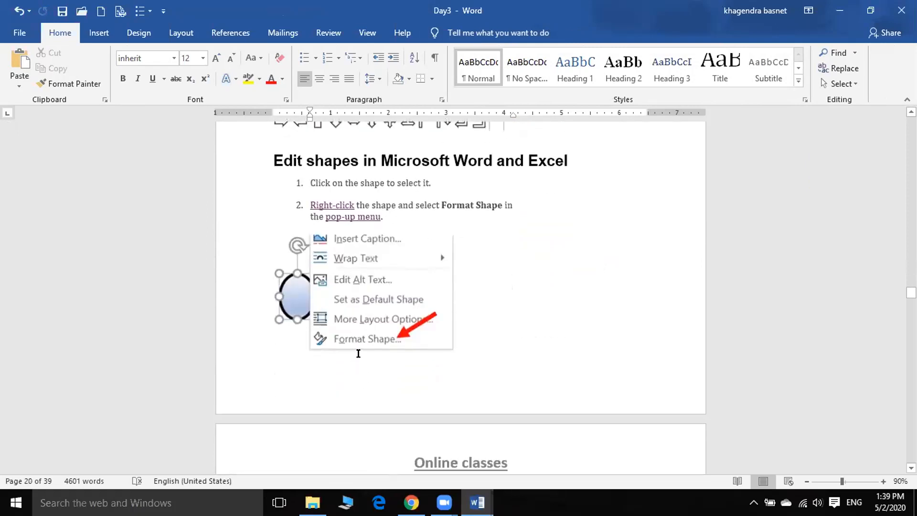
pyautogui.scroll(8, 358, 353)
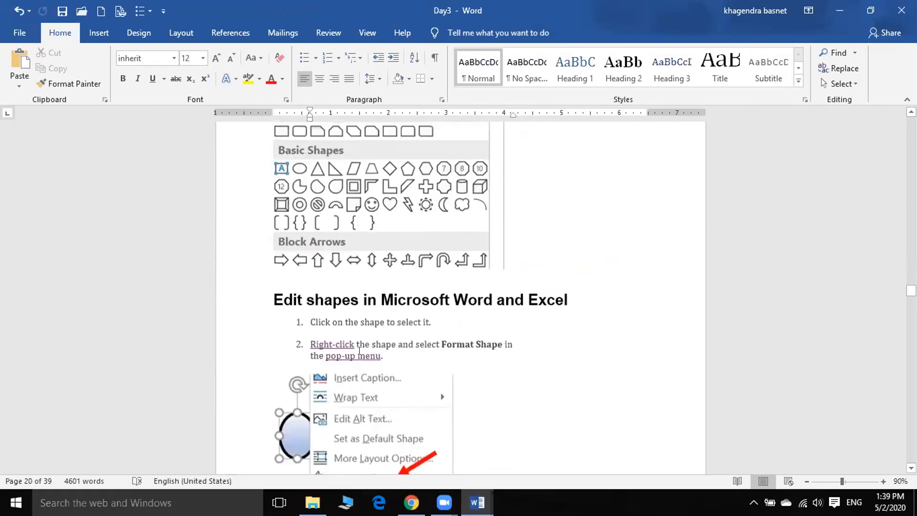
pyautogui.scroll(8, 356, 335)
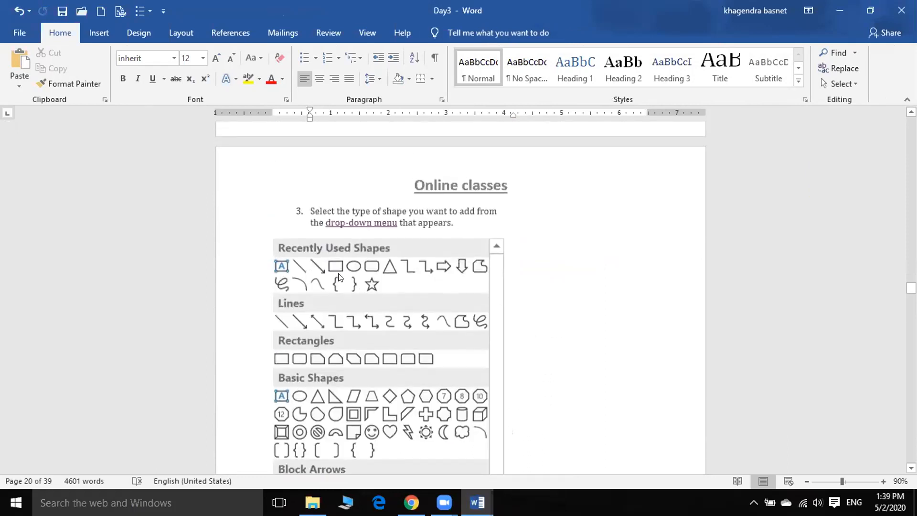
pyautogui.scroll(3, 348, 286)
pyautogui.scroll(-8, 354, 291)
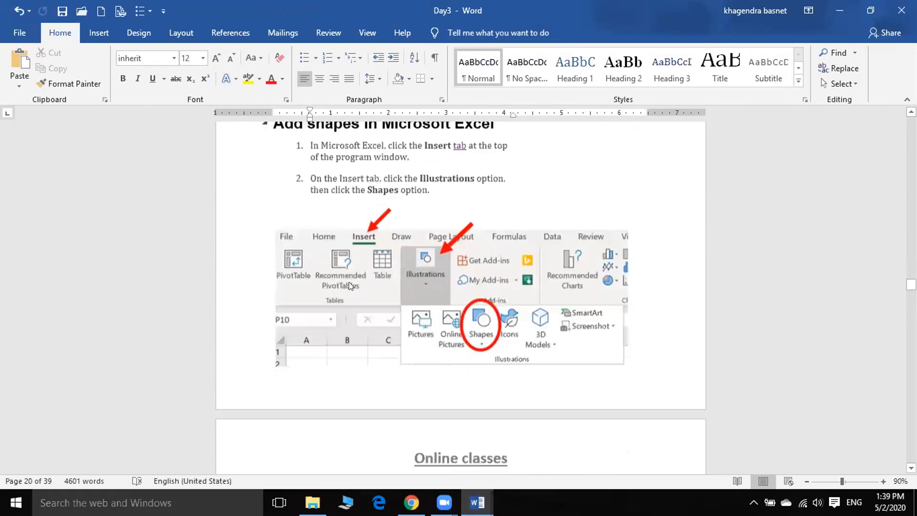
pyautogui.scroll(-12, 363, 296)
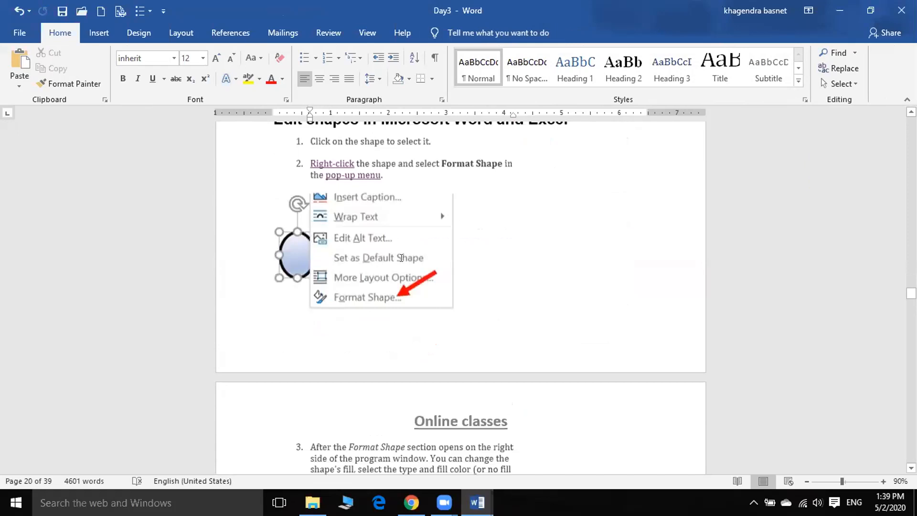
# Examine the Format Shape instructions and the pictured fill and line options in step 3 of the editing section
pyautogui.scroll(-5, 401, 301)
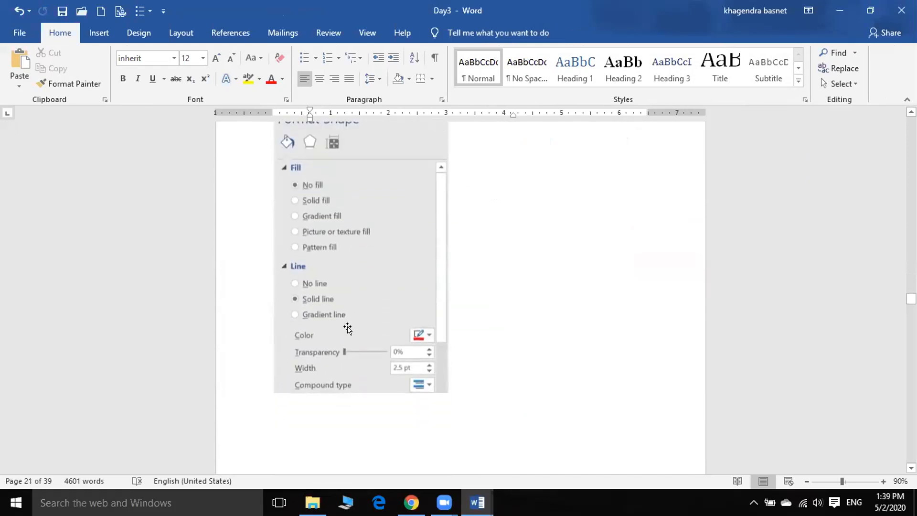
pyautogui.scroll(1, 348, 328)
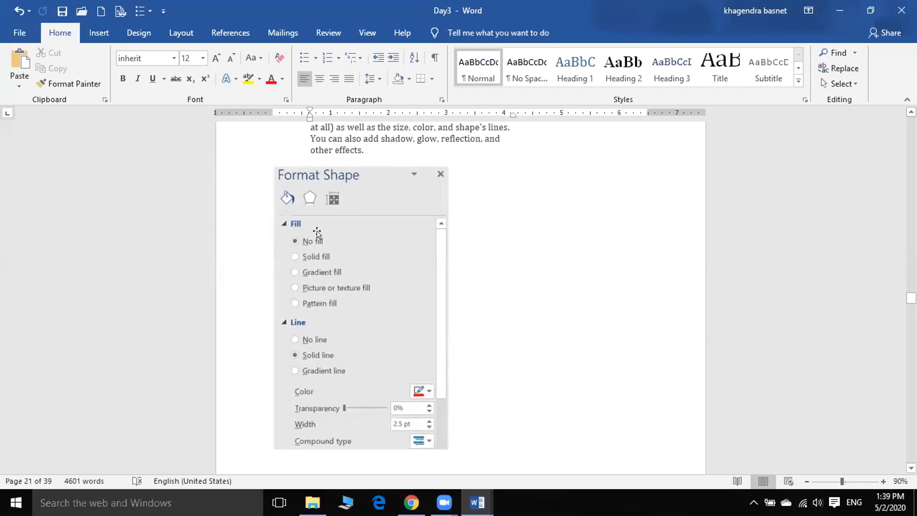
pyautogui.scroll(-1, 333, 318)
pyautogui.scroll(-3, 334, 319)
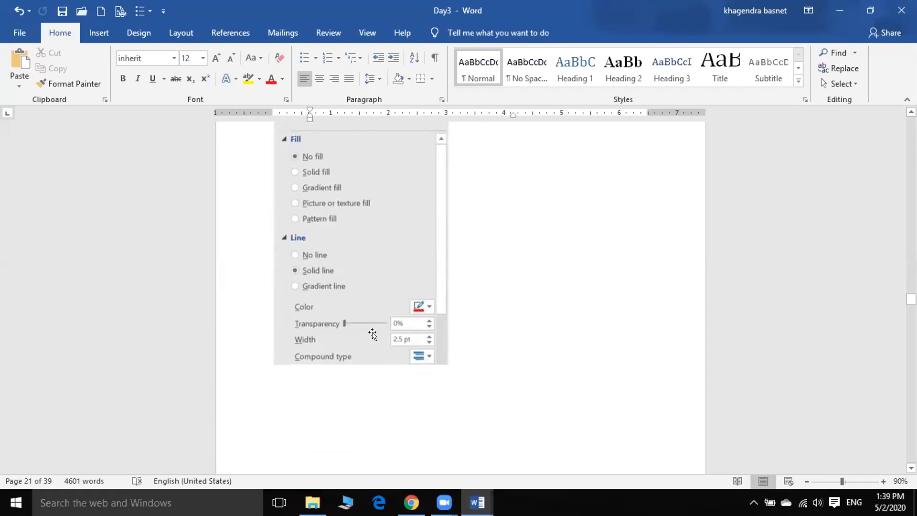
pyautogui.scroll(-10, 401, 351)
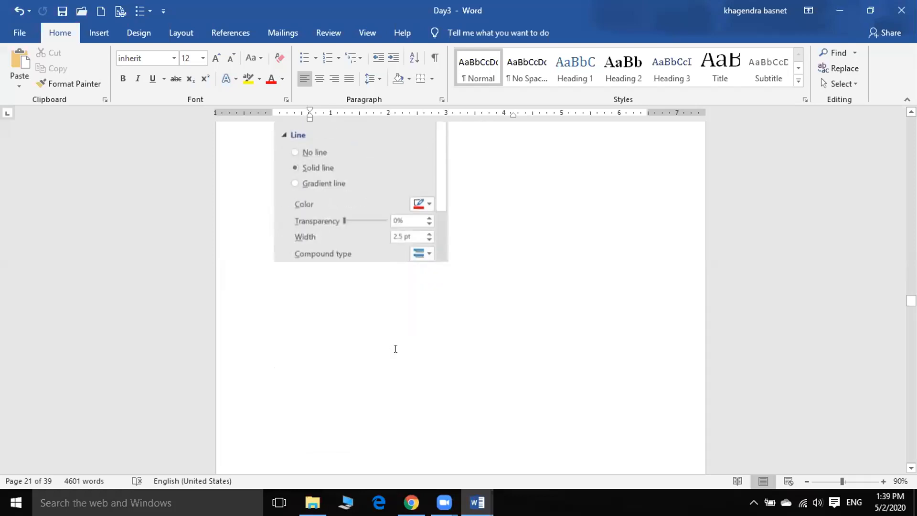
pyautogui.scroll(-7, 395, 344)
pyautogui.scroll(15, 393, 344)
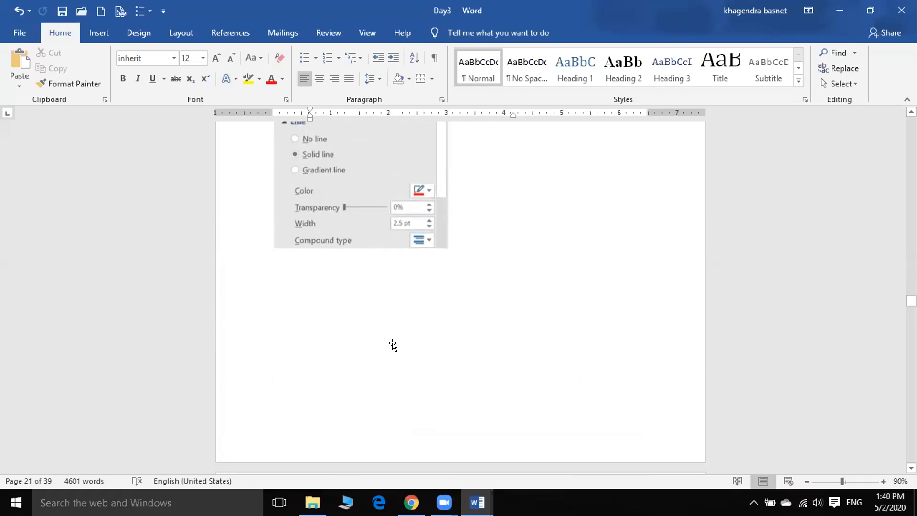
pyautogui.scroll(8, 391, 344)
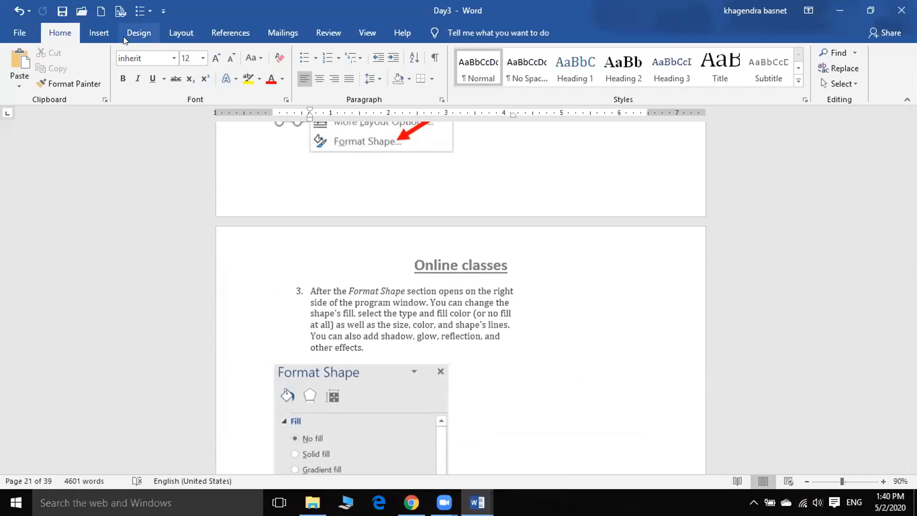
# Draw an oval about 2.05" wide and 0.85" high in the blank area beside the Format Shape menu picture
pyautogui.click(99, 32)
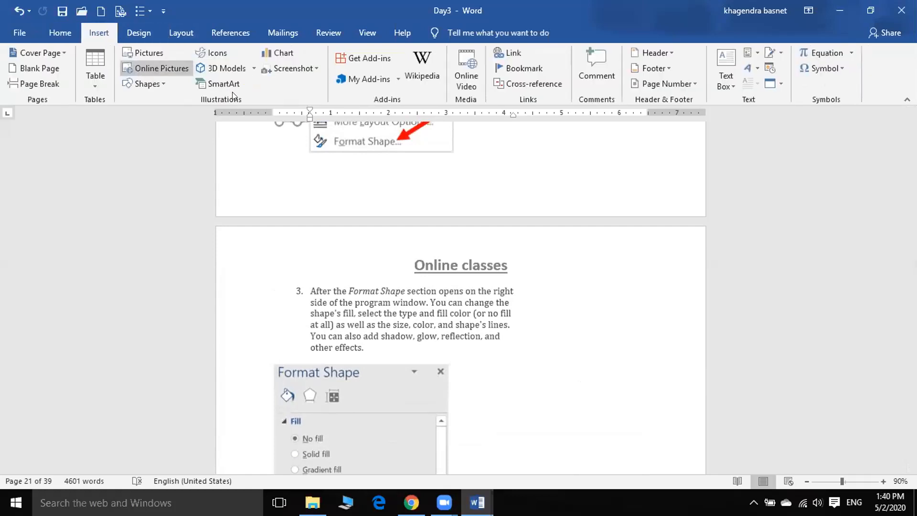
pyautogui.click(161, 83)
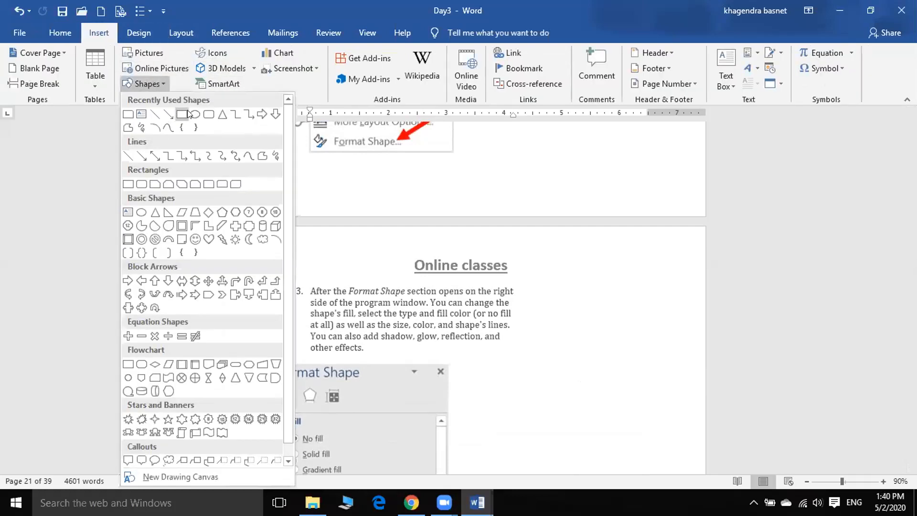
pyautogui.click(195, 114)
pyautogui.moveTo(509, 144); pyautogui.dragTo(628, 193)
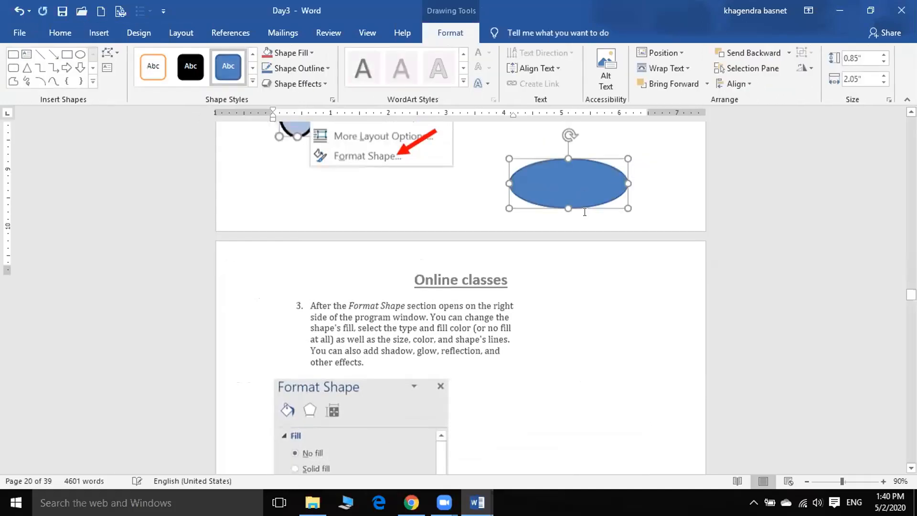
pyautogui.scroll(3, 584, 212)
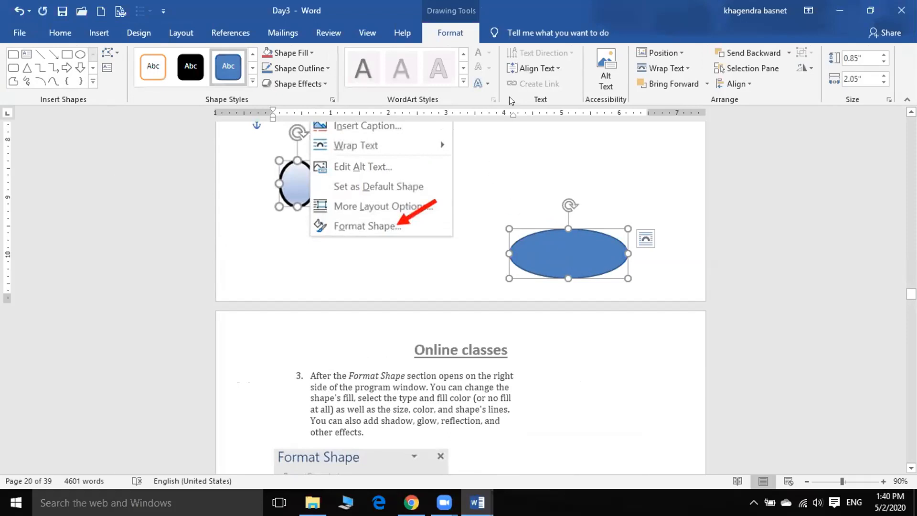
# Add the text "Online Classes" inside the oval and align it to the bottom of the shape
pyautogui.click(552, 67)
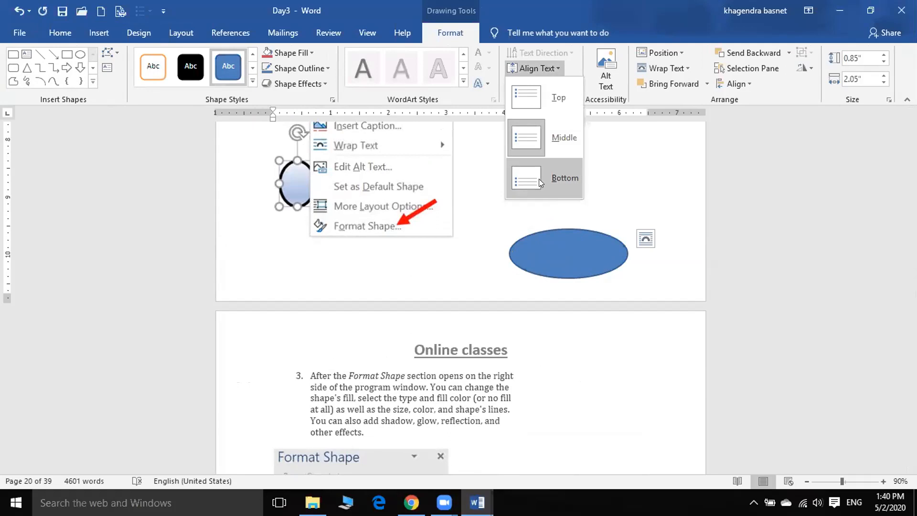
pyautogui.click(545, 246)
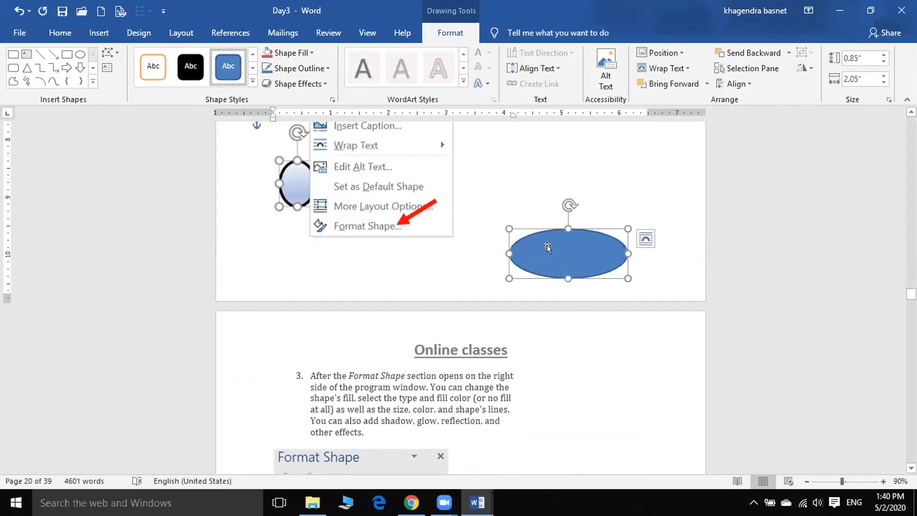
pyautogui.write('dfd')
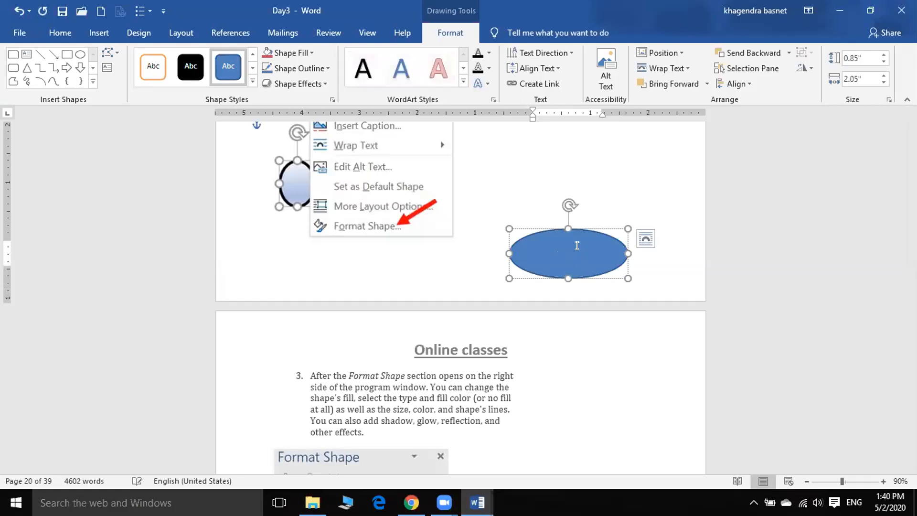
pyautogui.write('sad')
pyautogui.press('BackSpace')
pyautogui.press('BackSpace')
pyautogui.write('Online')
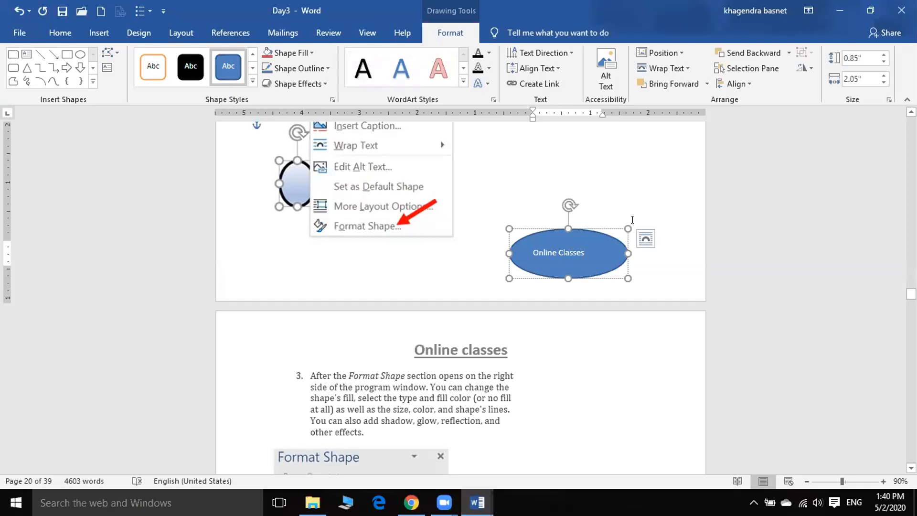
pyautogui.click(534, 69)
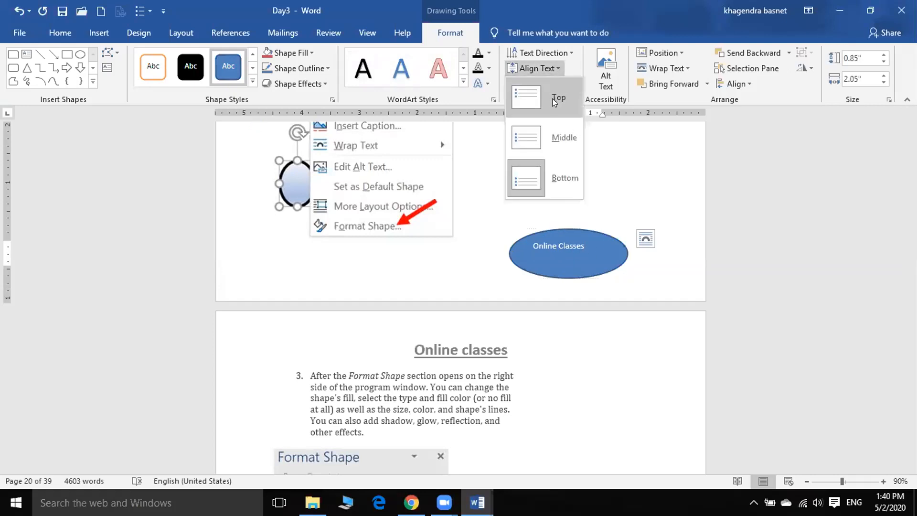
pyautogui.click(549, 178)
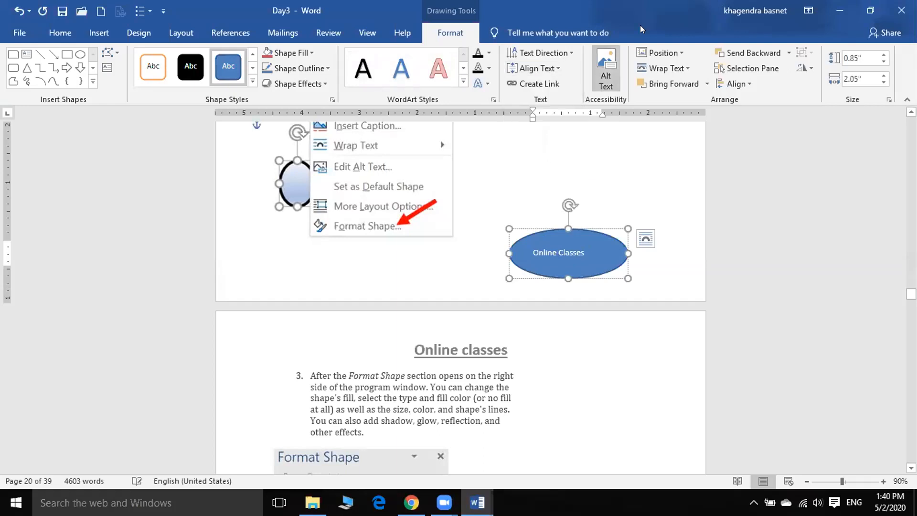
pyautogui.click(660, 53)
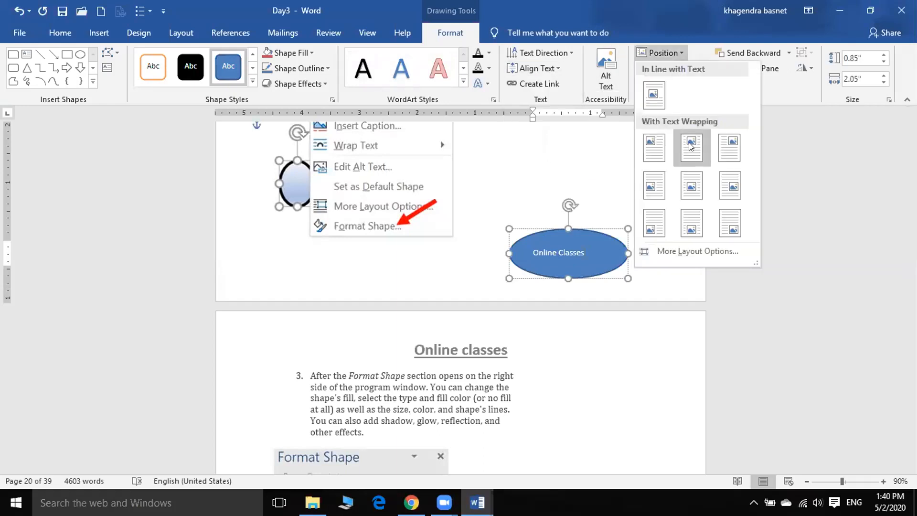
pyautogui.click(628, 303)
pyautogui.click(643, 285)
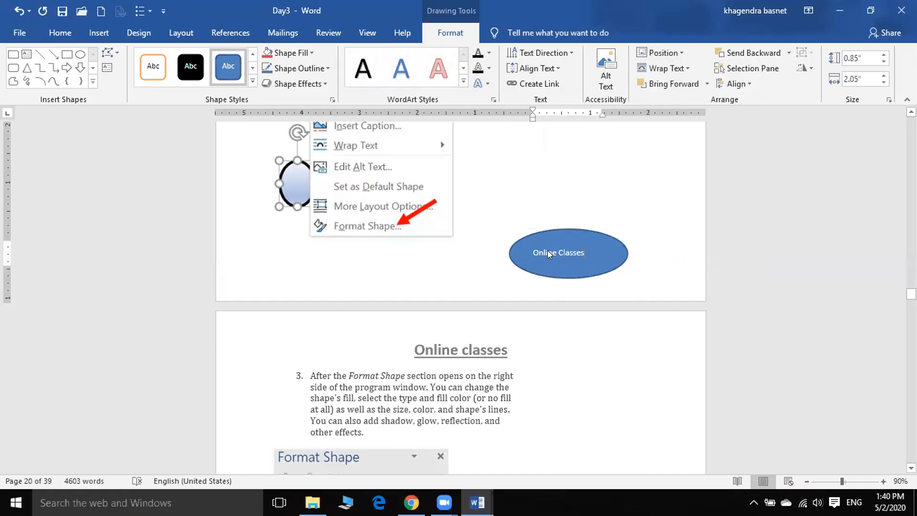
# Move the "Online Classes" oval closer to the Format Shape menu picture
pyautogui.click(607, 258)
pyautogui.moveTo(515, 236); pyautogui.dragTo(478, 231)
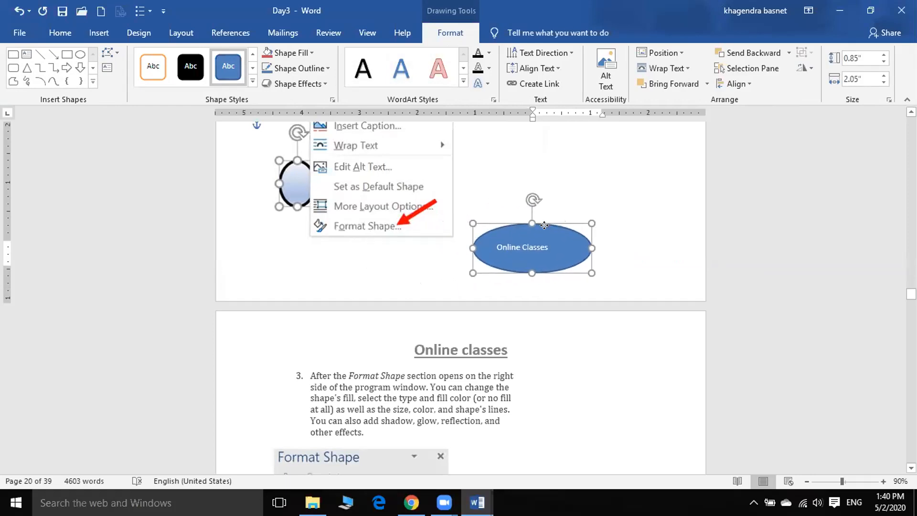
pyautogui.moveTo(544, 225); pyautogui.dragTo(547, 225)
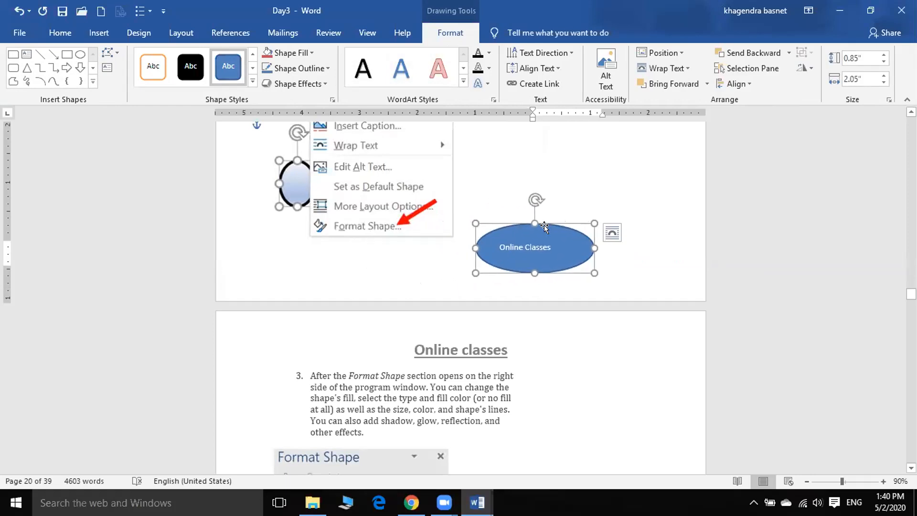
pyautogui.click(328, 84)
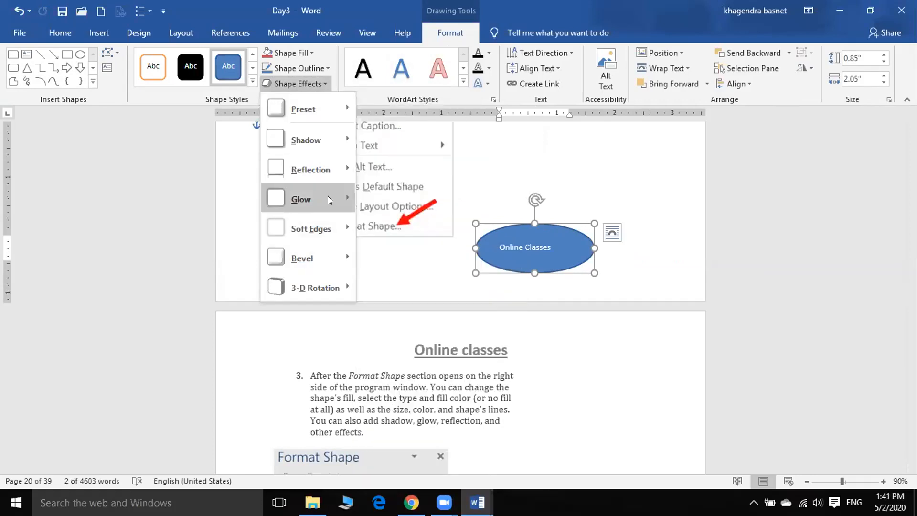
pyautogui.moveTo(328, 261)
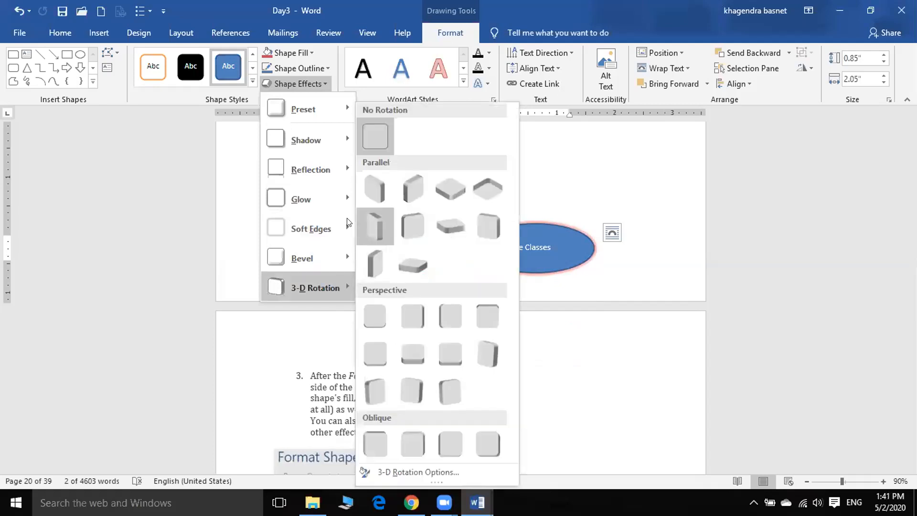
pyautogui.moveTo(322, 110)
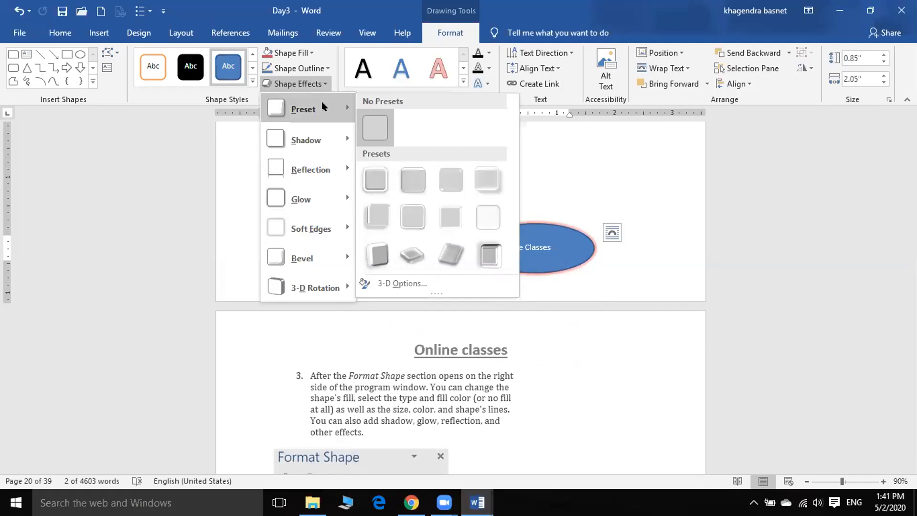
pyautogui.click(323, 81)
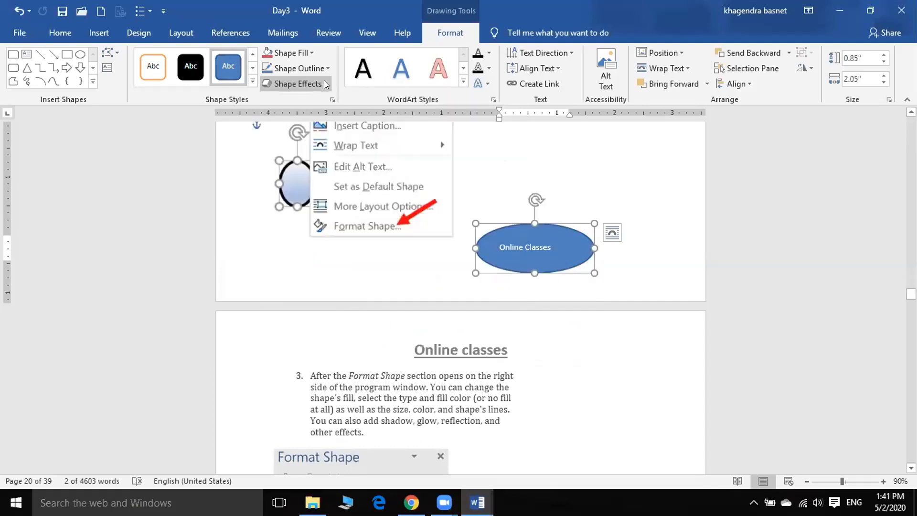
# Give the oval a golden-orange outline and a dark orange-brown theme fill
pyautogui.click(324, 69)
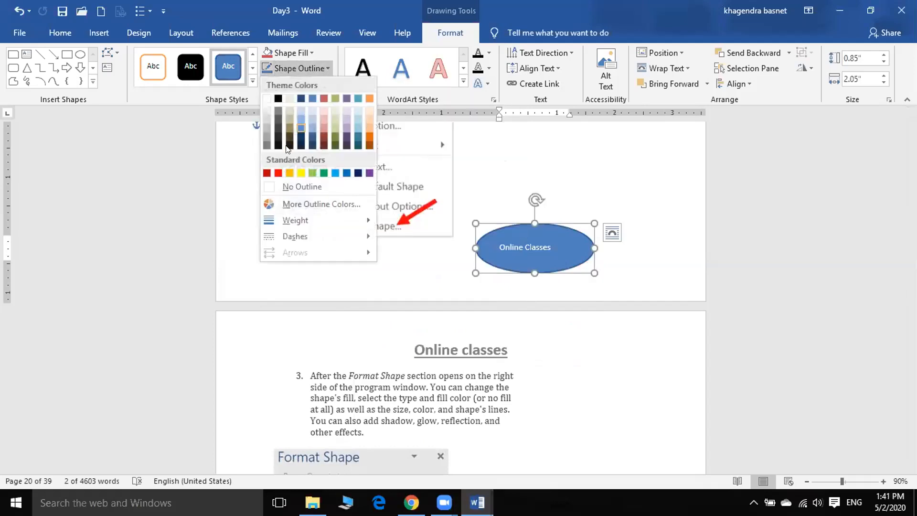
pyautogui.click(278, 172)
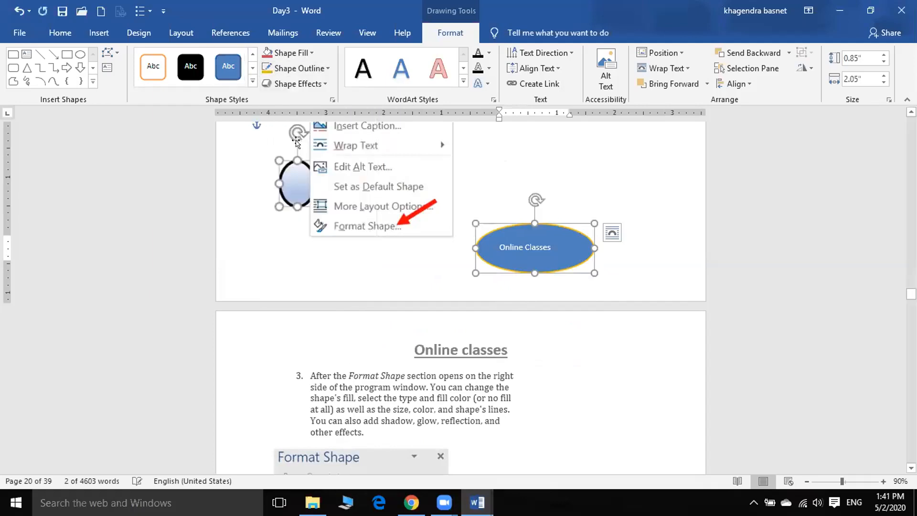
pyautogui.click(312, 53)
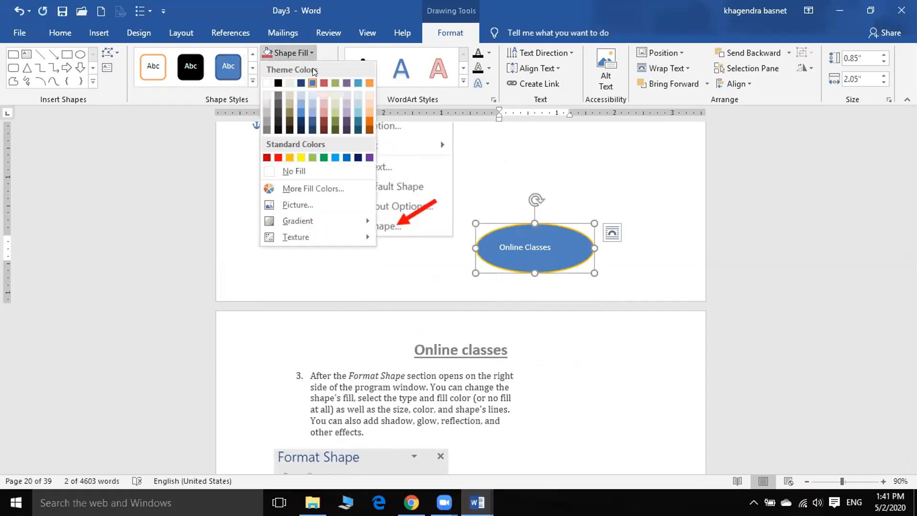
pyautogui.click(369, 129)
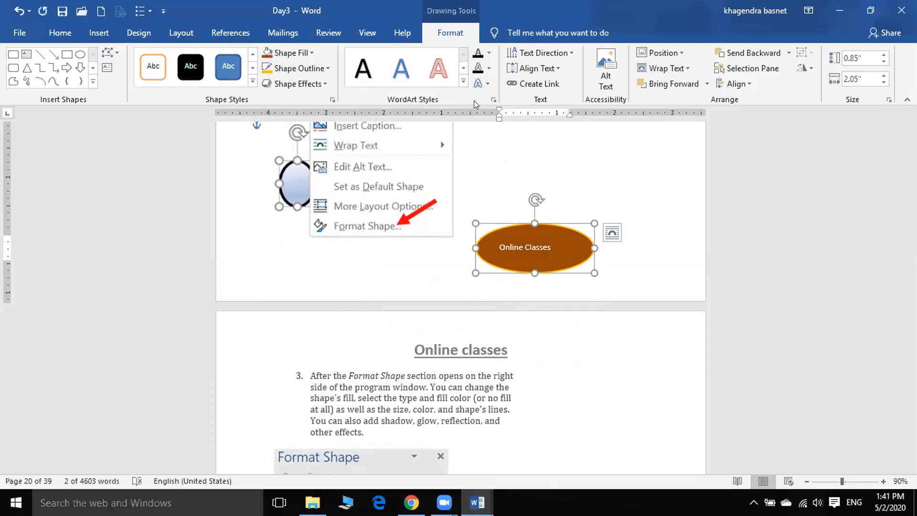
# Apply a preset shadow with 4 pt blur, 45° angle and 3 pt distance to the oval's text and colour it red
pyautogui.click(488, 98)
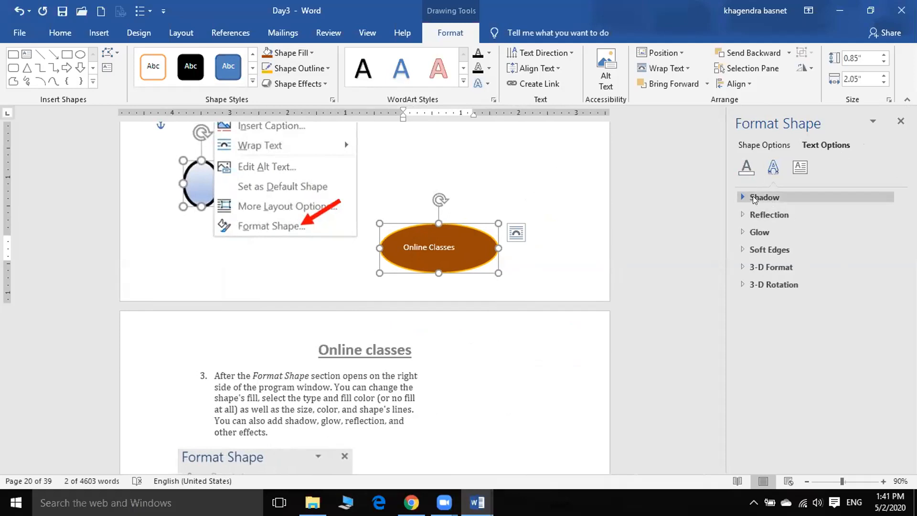
pyautogui.click(754, 198)
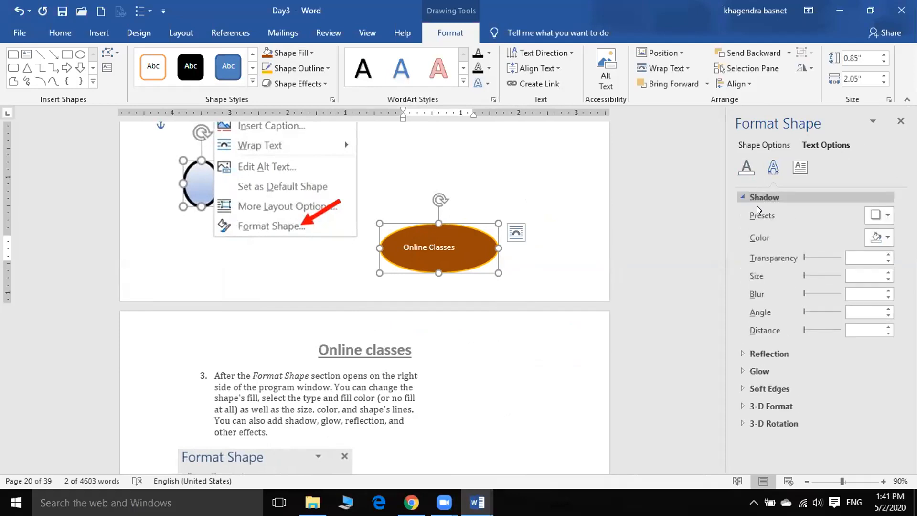
pyautogui.click(884, 216)
pyautogui.click(808, 311)
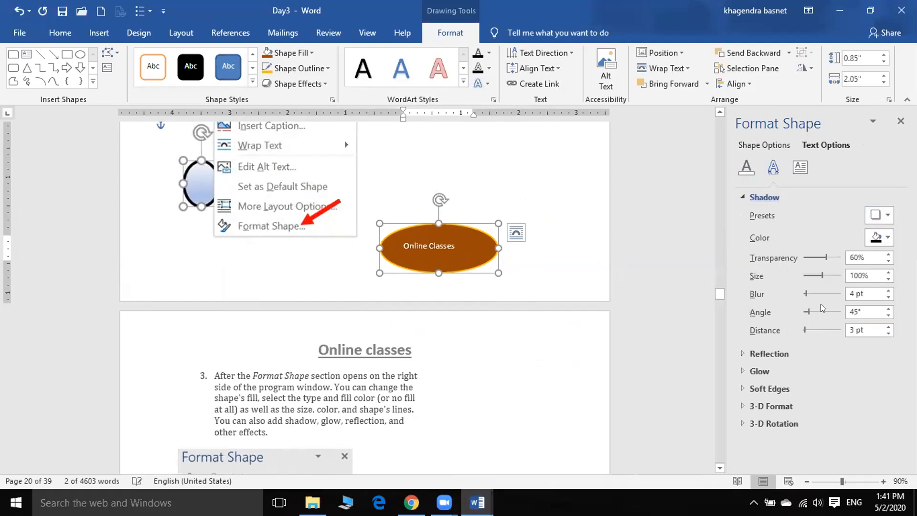
pyautogui.click(884, 235)
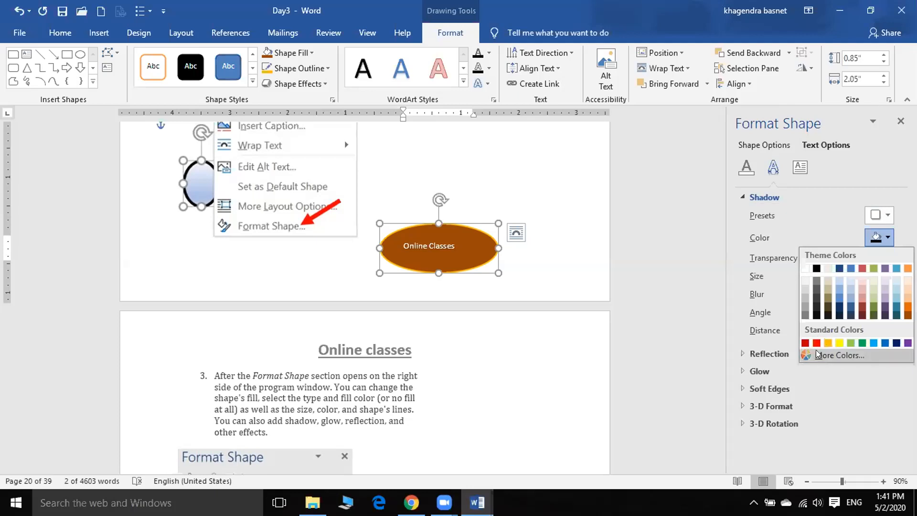
pyautogui.click(816, 343)
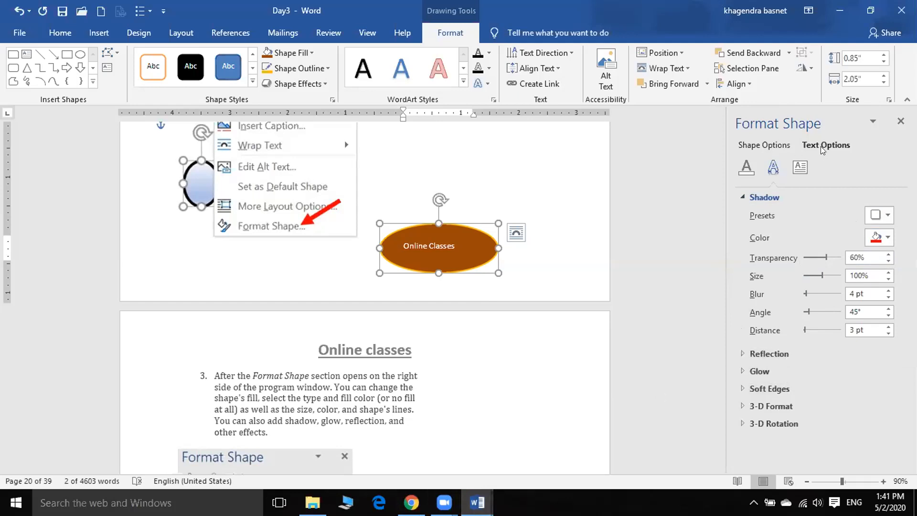
# Rotate all text in the oval by 270° after trying 90°, and set its vertical alignment to Left
pyautogui.click(796, 168)
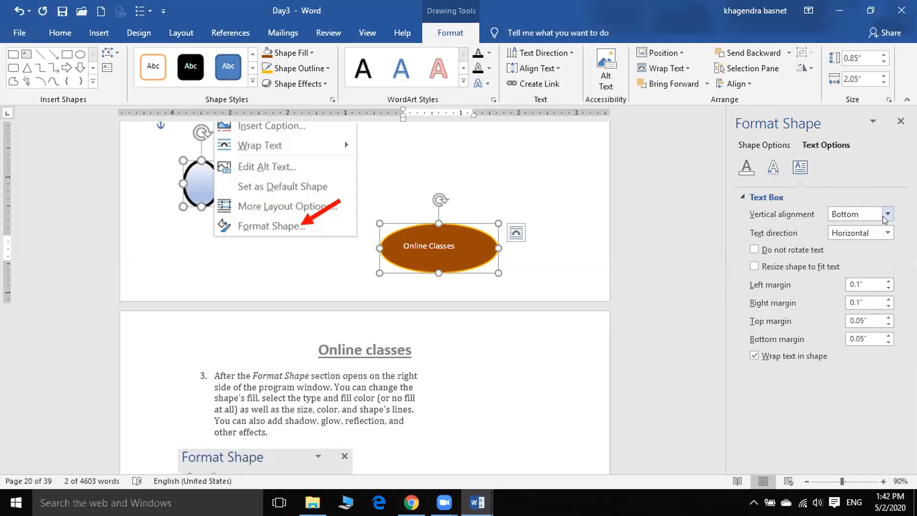
pyautogui.click(887, 233)
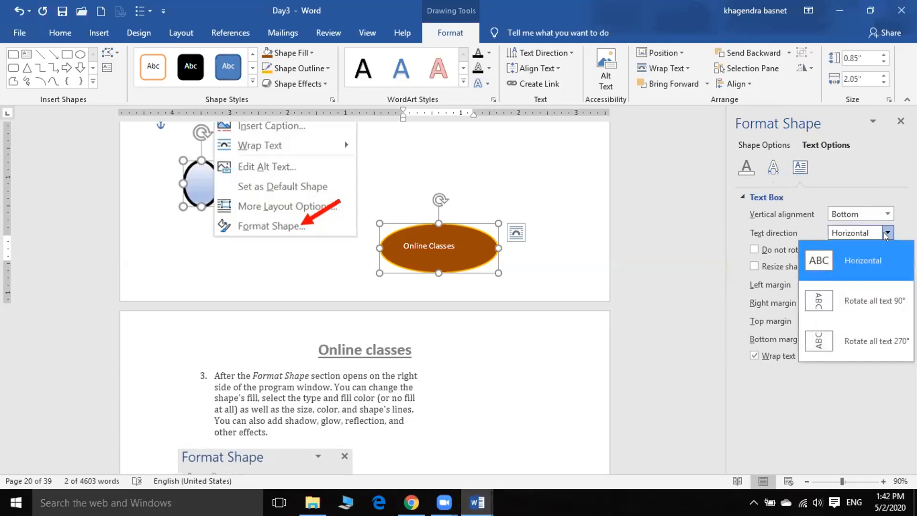
pyautogui.click(851, 311)
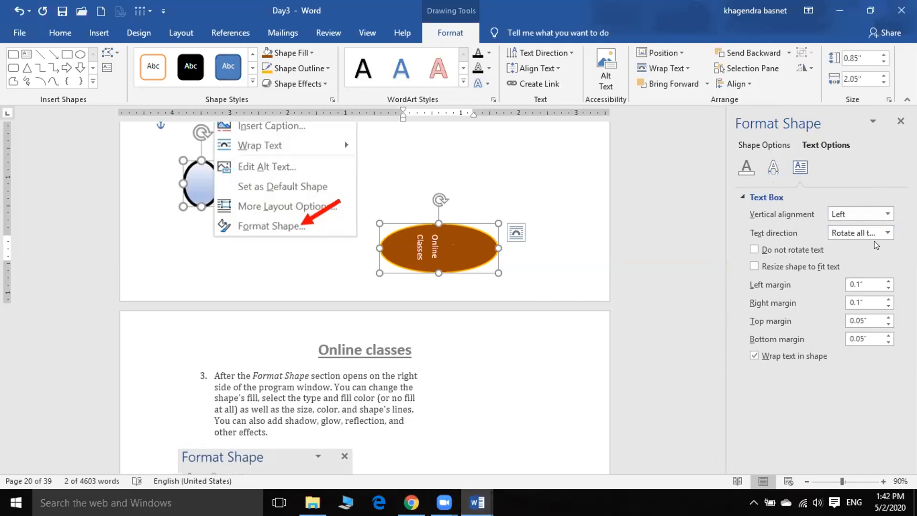
pyautogui.click(884, 233)
pyautogui.click(857, 349)
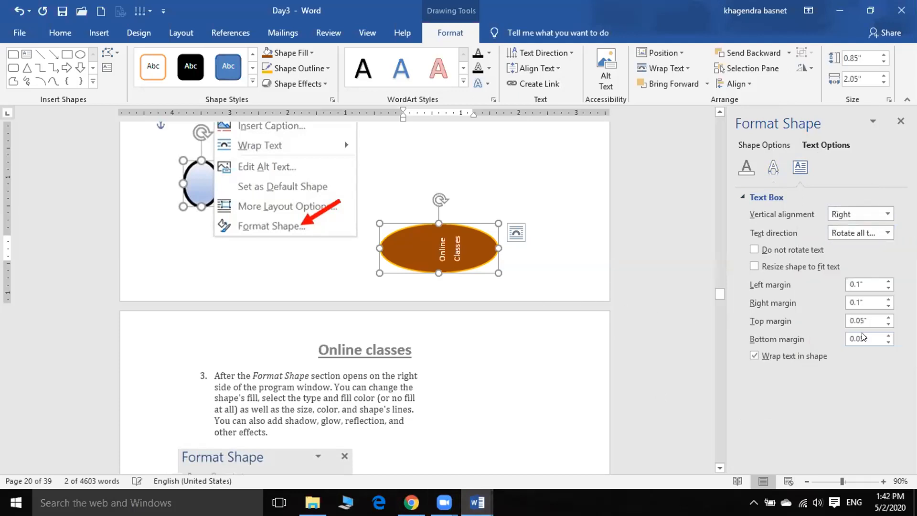
pyautogui.click(886, 232)
pyautogui.click(887, 213)
pyautogui.click(873, 239)
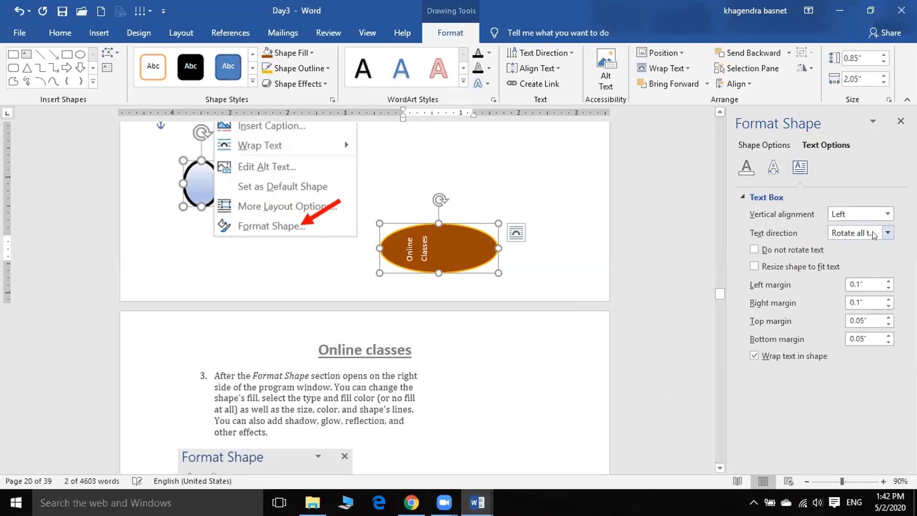
pyautogui.click(789, 249)
pyautogui.click(541, 191)
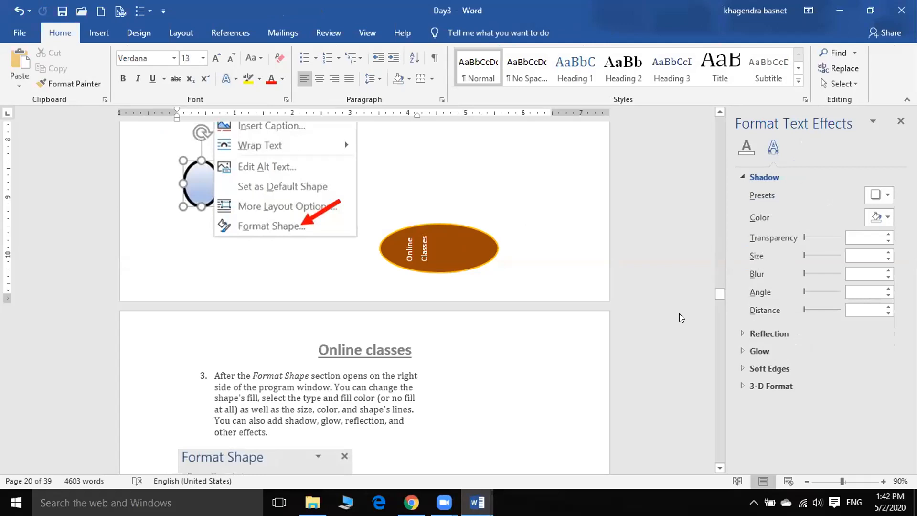
# Undo the last change and move the oval farther away from the Format Shape menu picture
pyautogui.hotkey('ctrl', 'z')
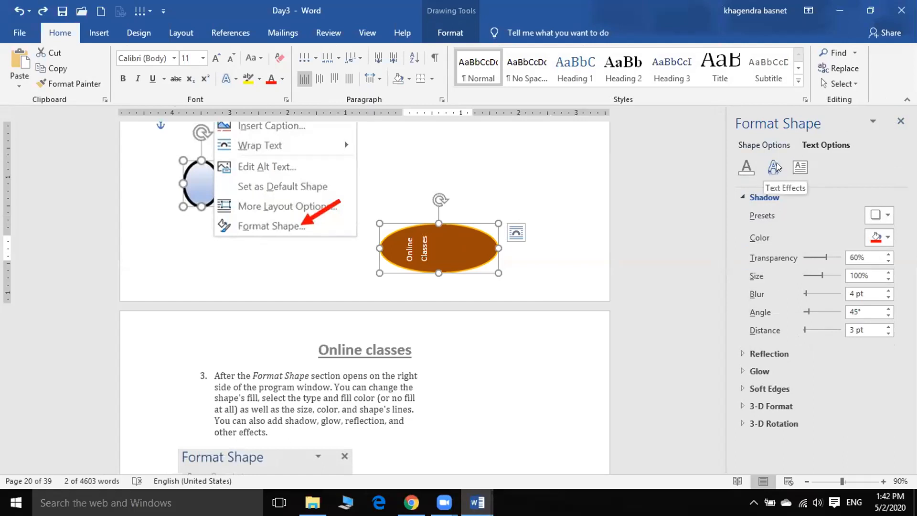
pyautogui.click(753, 169)
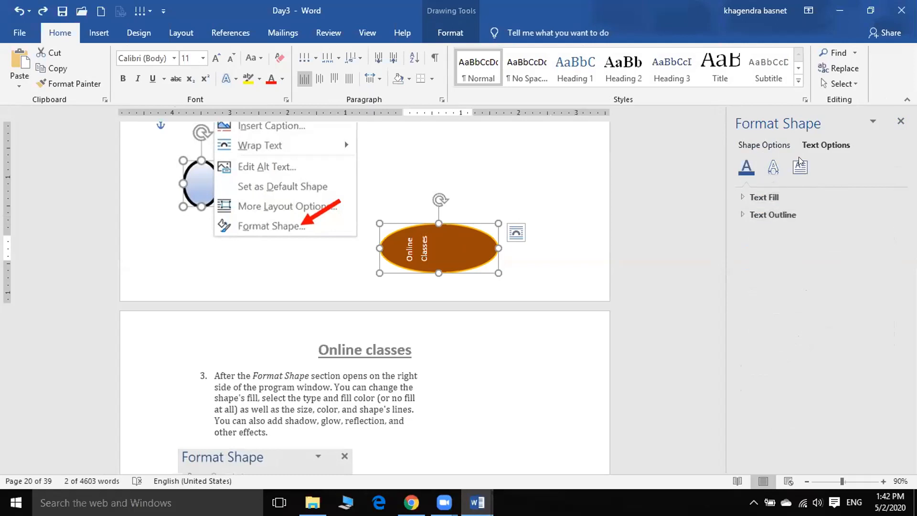
pyautogui.click(569, 193)
pyautogui.click(383, 243)
pyautogui.moveTo(383, 243); pyautogui.dragTo(530, 239)
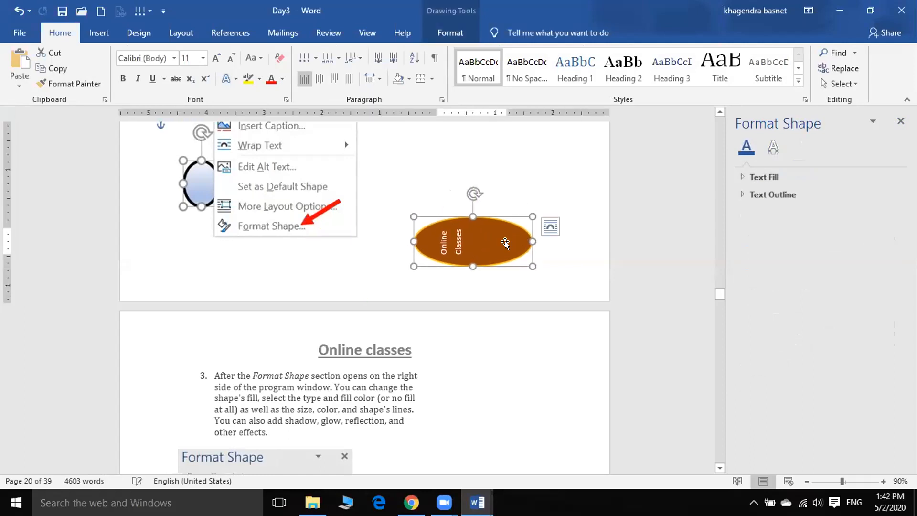
# Delete the "Online Classes" oval from the page and close the text effects formatting pane
pyautogui.press('Delete')
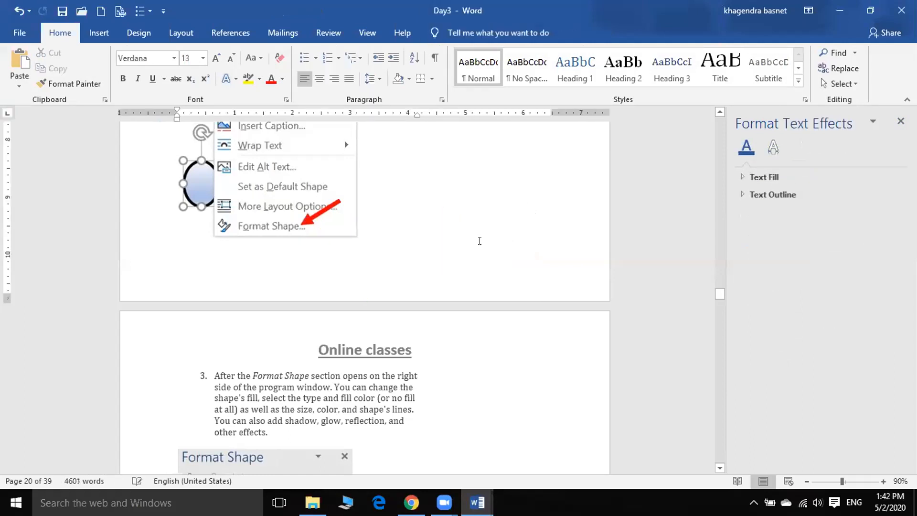
pyautogui.click(901, 121)
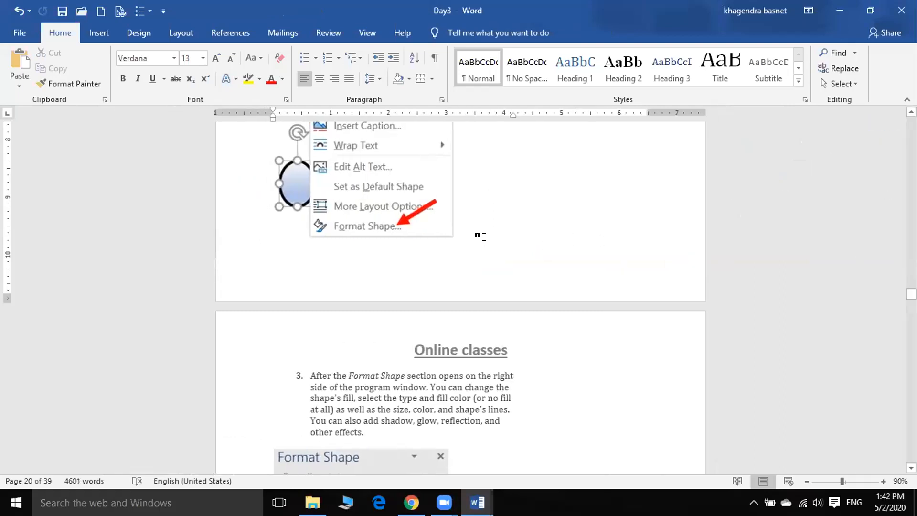
# Draw a rectangle about 2.36" wide and 1.08" high beside the Format Shape menu picture and add the text "Class" inside it
pyautogui.scroll(2, 482, 243)
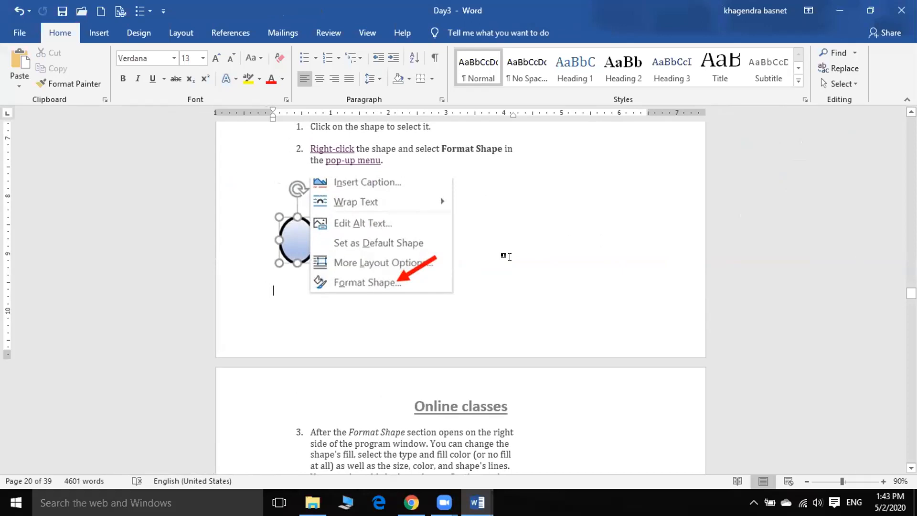
pyautogui.scroll(2, 506, 256)
pyautogui.scroll(-3, 508, 273)
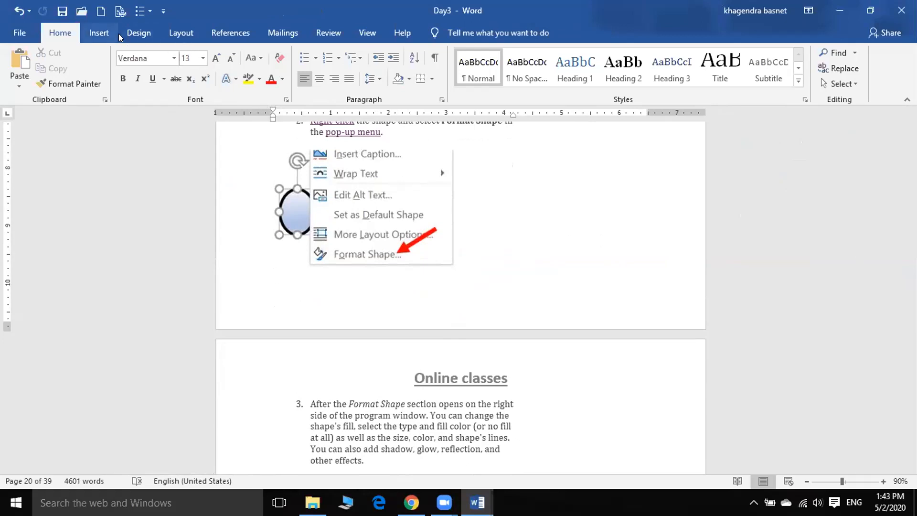
pyautogui.click(99, 33)
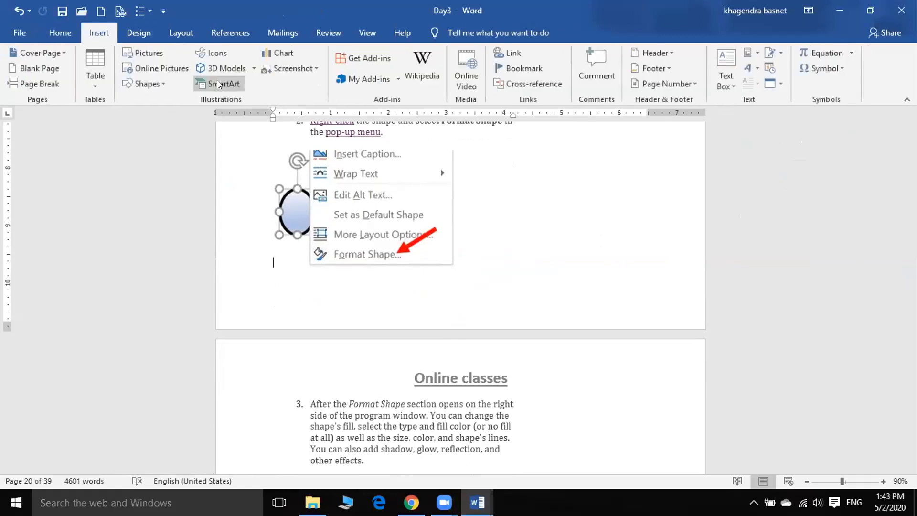
pyautogui.click(145, 84)
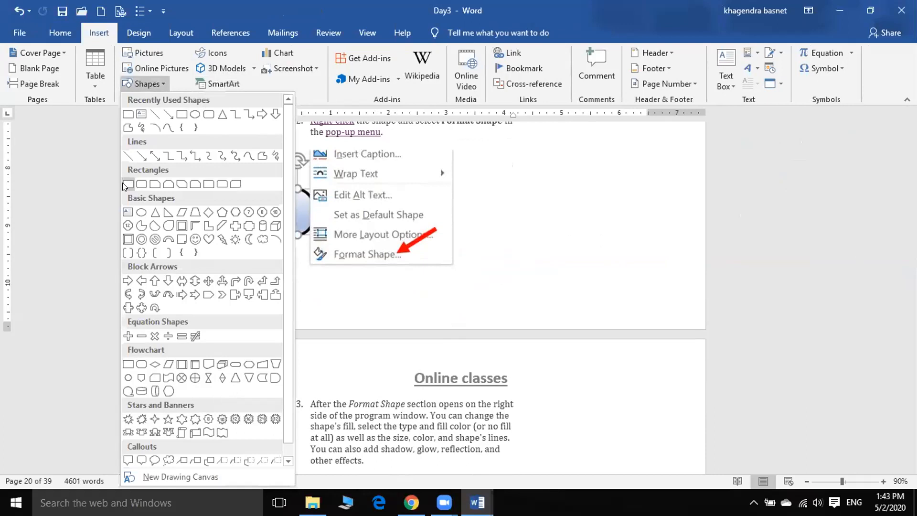
pyautogui.click(128, 179)
pyautogui.moveTo(513, 186)
pyautogui.mouseDown()
pyautogui.moveTo(612, 252)
pyautogui.moveTo(655, 254)
pyautogui.mouseUp()
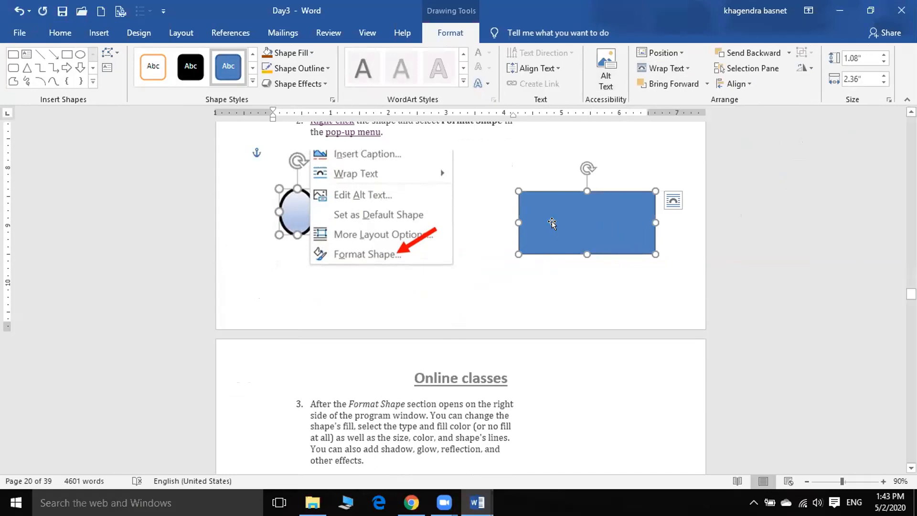
pyautogui.write('df')
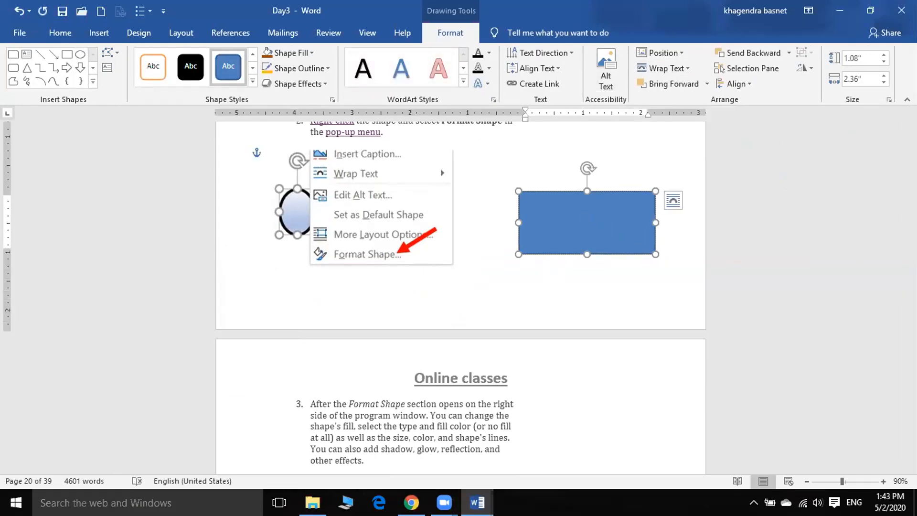
pyautogui.write('Class')
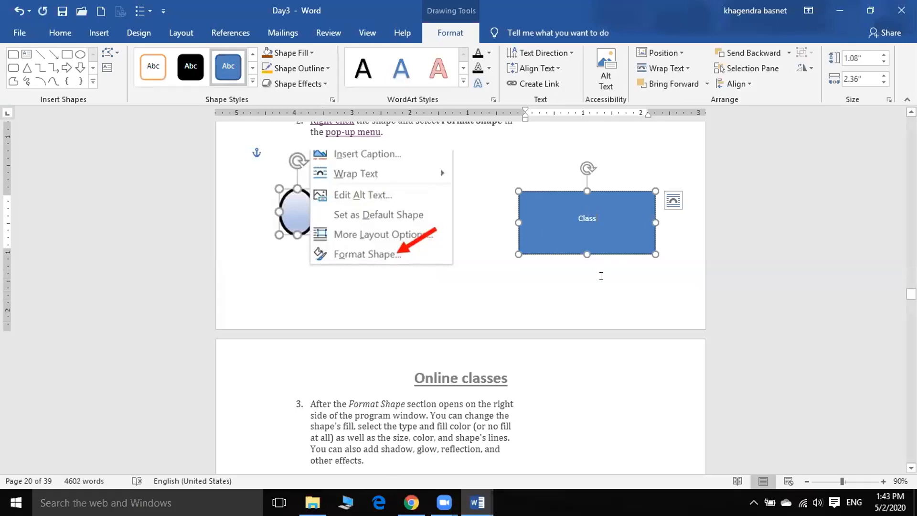
# Examine the text fill, outline and effects options for the "Class" rectangle and close the formatting pane
pyautogui.click(490, 100)
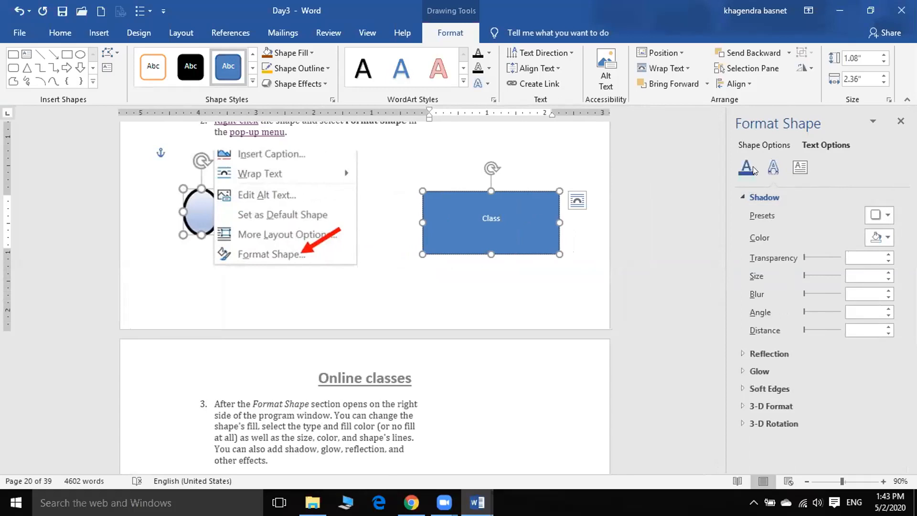
pyautogui.click(799, 167)
pyautogui.click(773, 168)
pyautogui.click(745, 167)
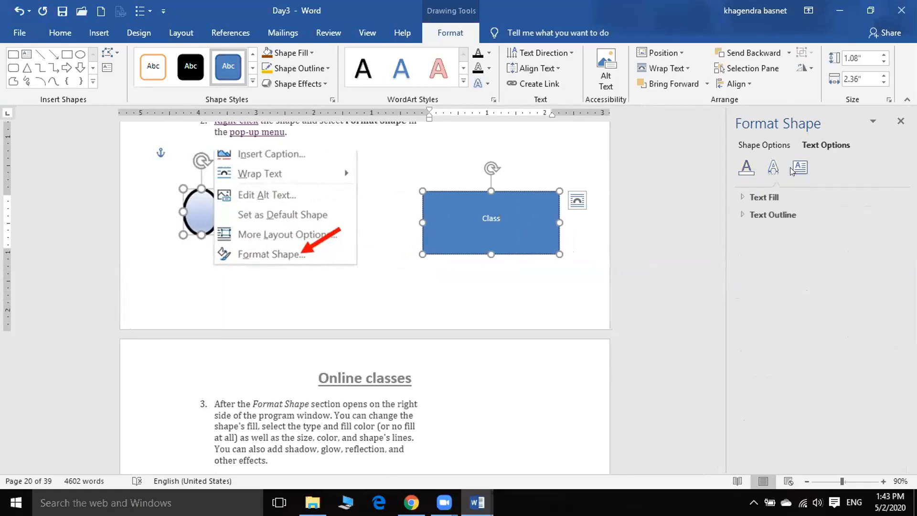
pyautogui.click(793, 167)
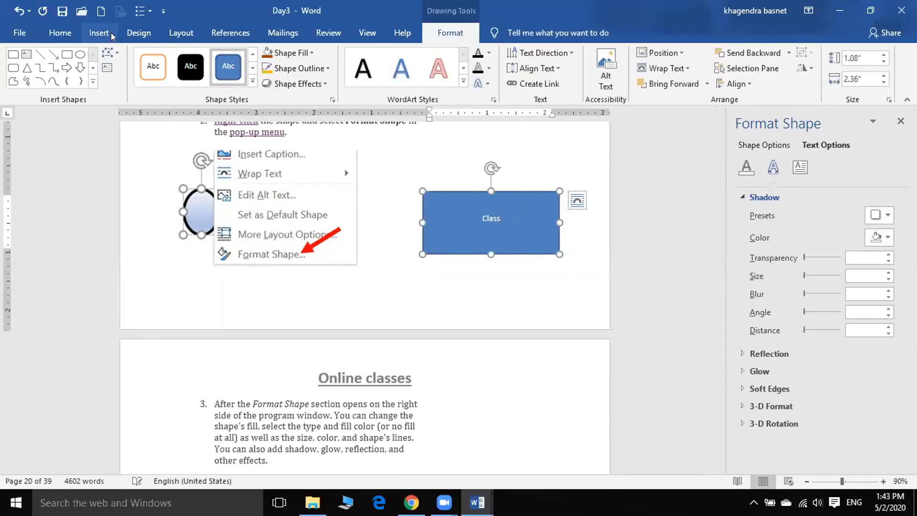
pyautogui.click(139, 32)
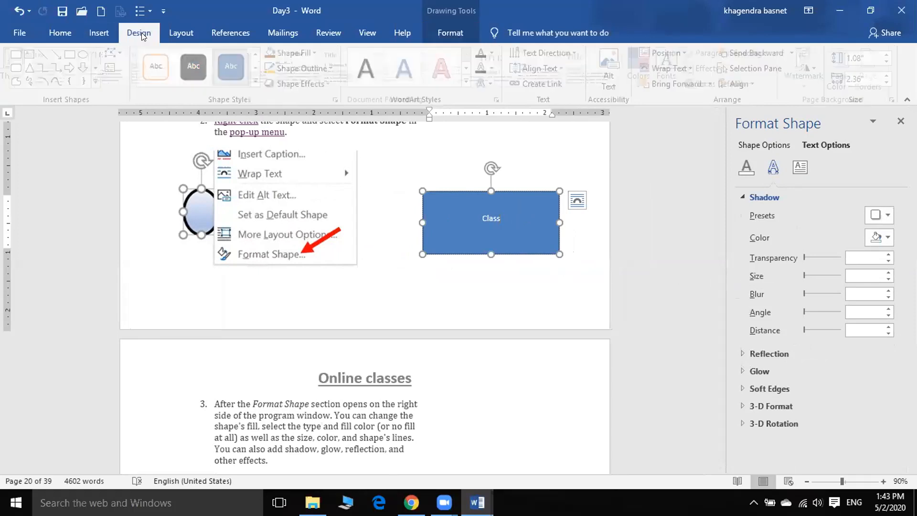
pyautogui.click(59, 35)
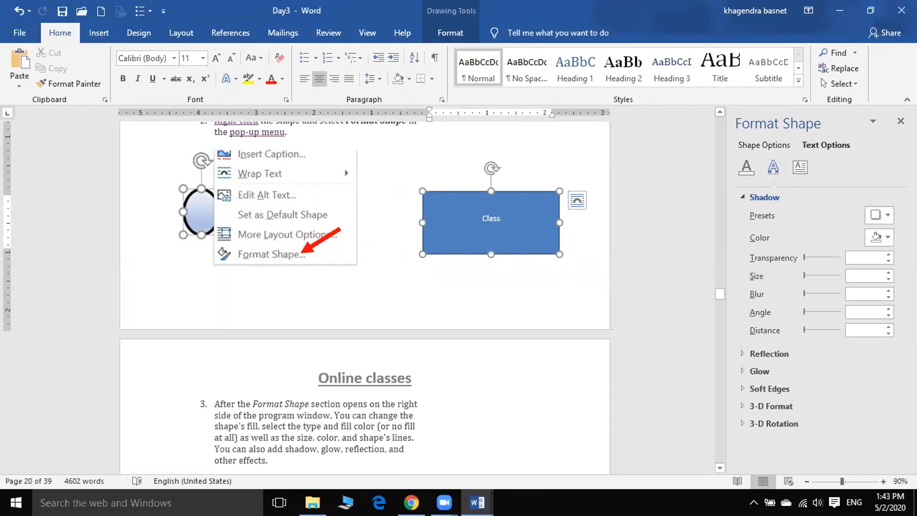
pyautogui.click(900, 121)
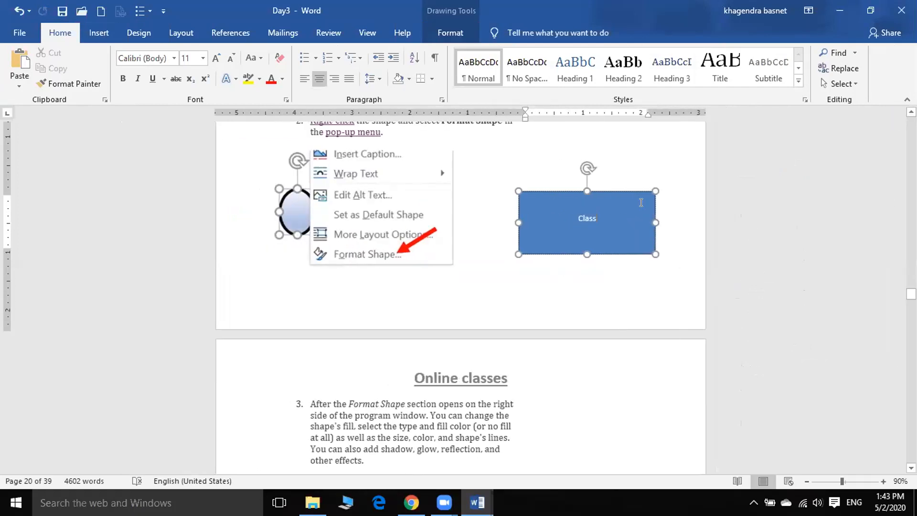
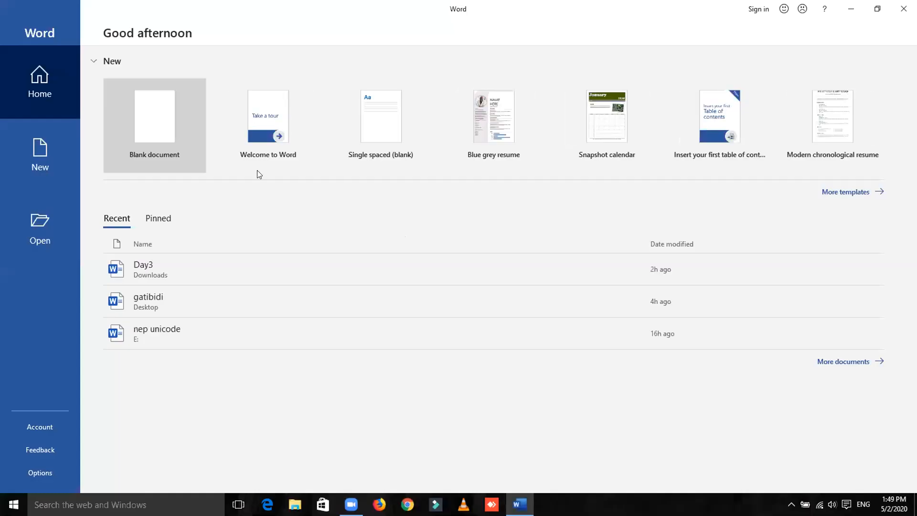
# Create a blank document and insert a table with four columns and four rows
pyautogui.click(176, 120)
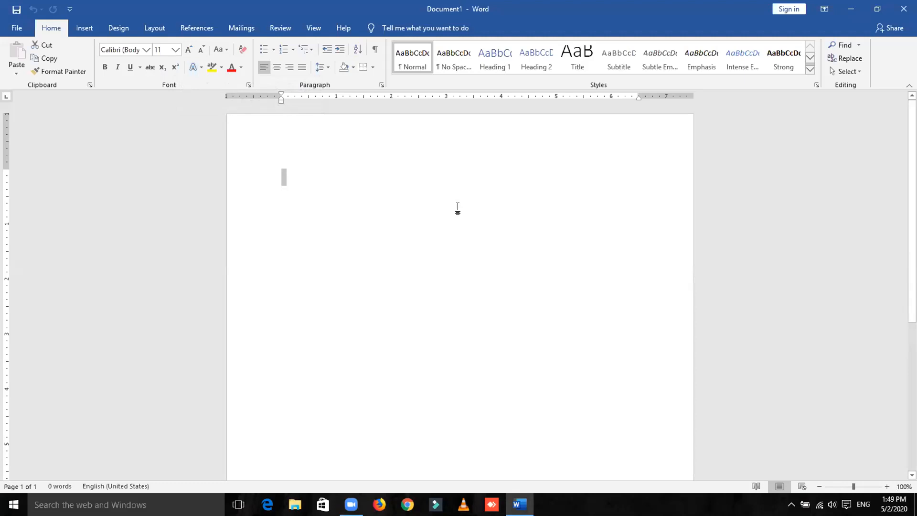
pyautogui.click(294, 211)
pyautogui.click(76, 25)
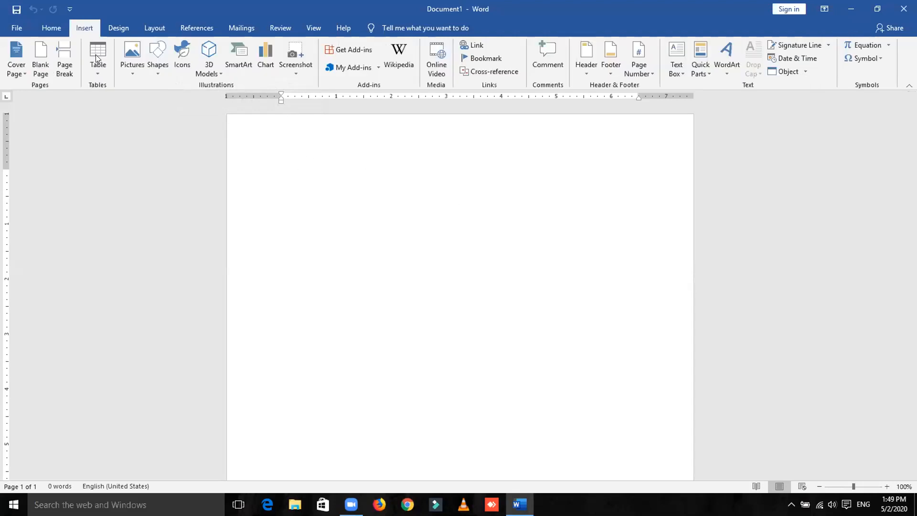
pyautogui.click(102, 72)
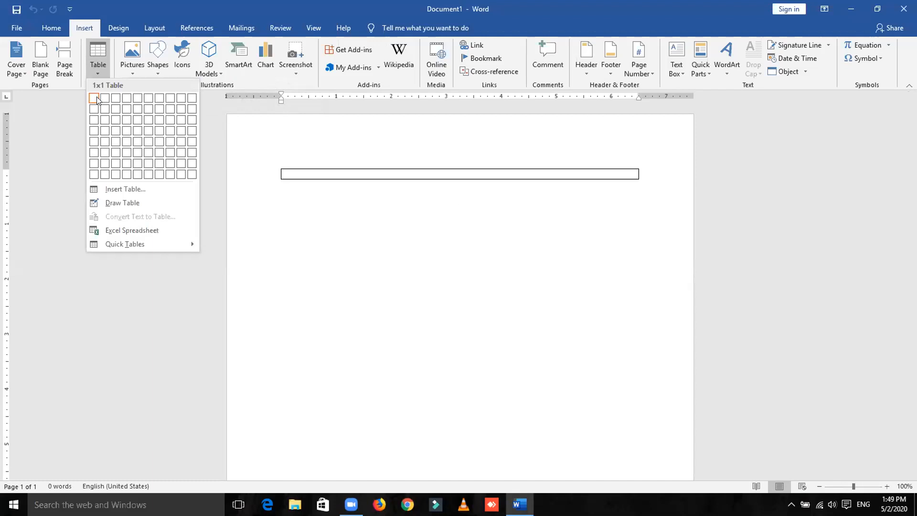
pyautogui.click(127, 135)
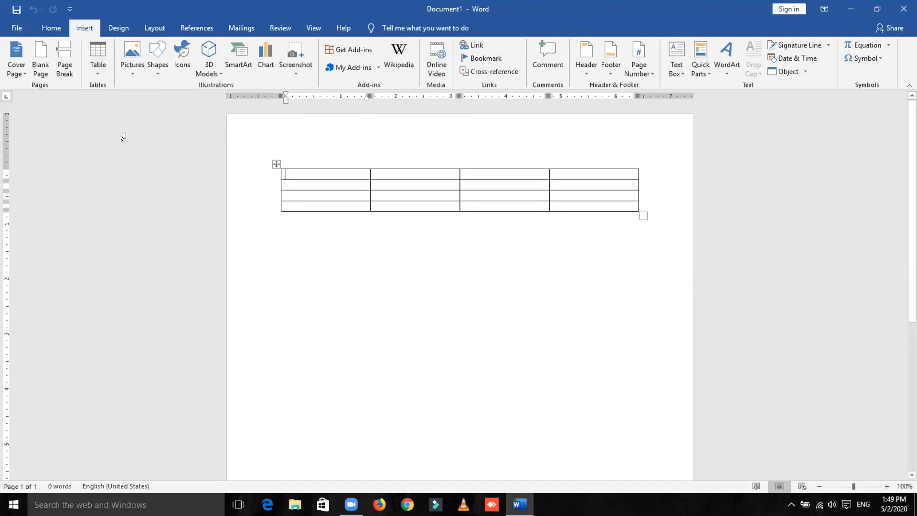
# Set the whole table's row height to 0.5" and its column width to 1.6"
pyautogui.click(276, 164)
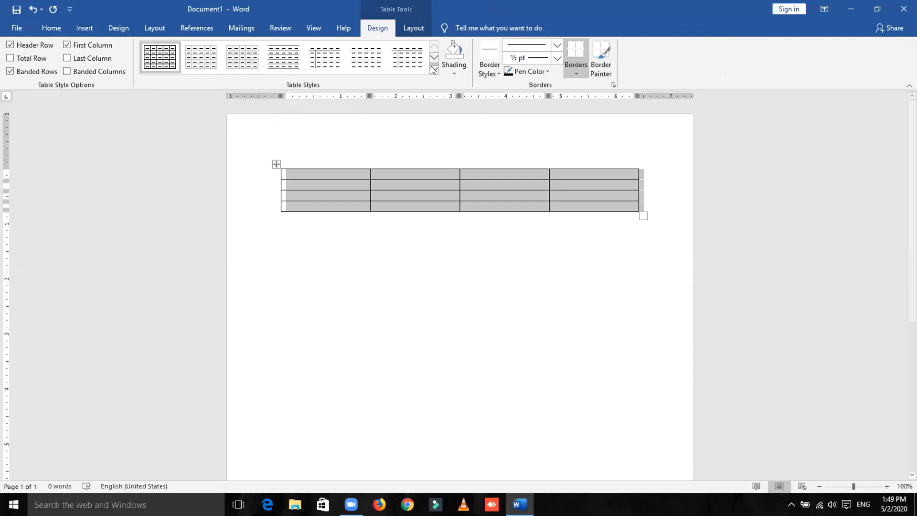
pyautogui.click(414, 27)
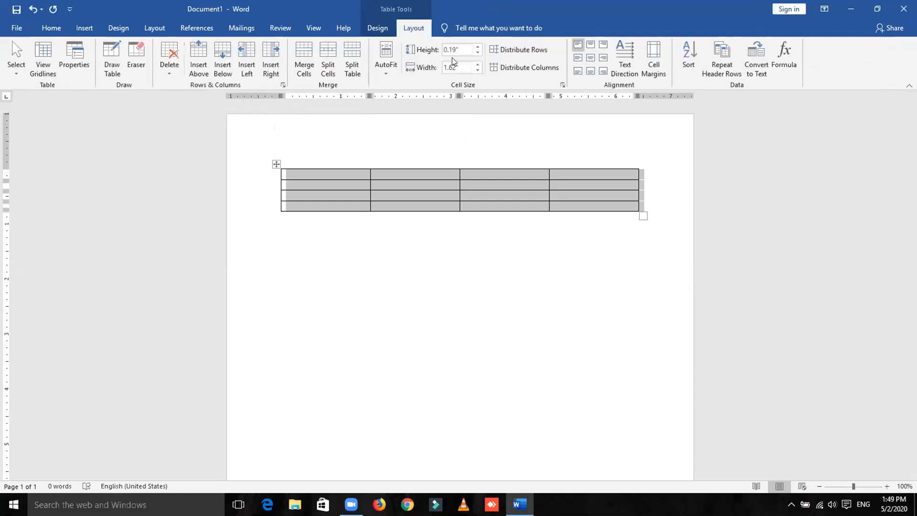
pyautogui.click(477, 47)
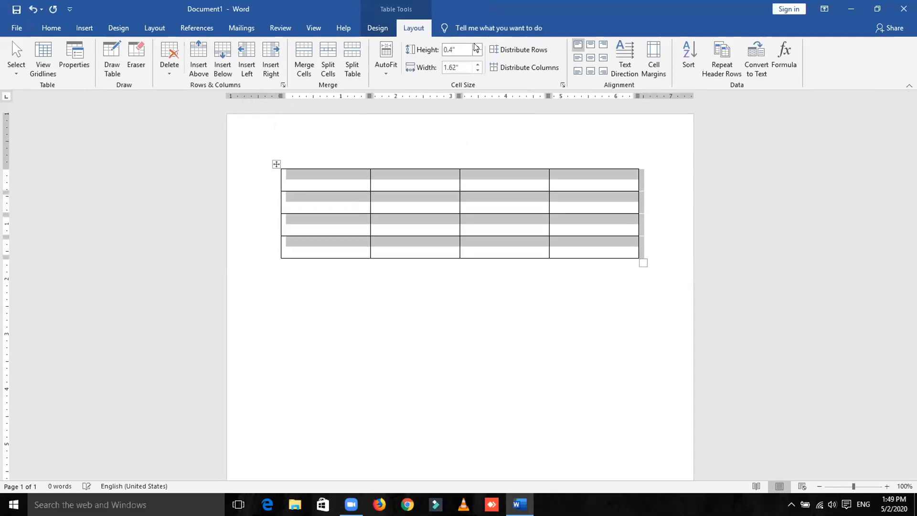
pyautogui.click(477, 70)
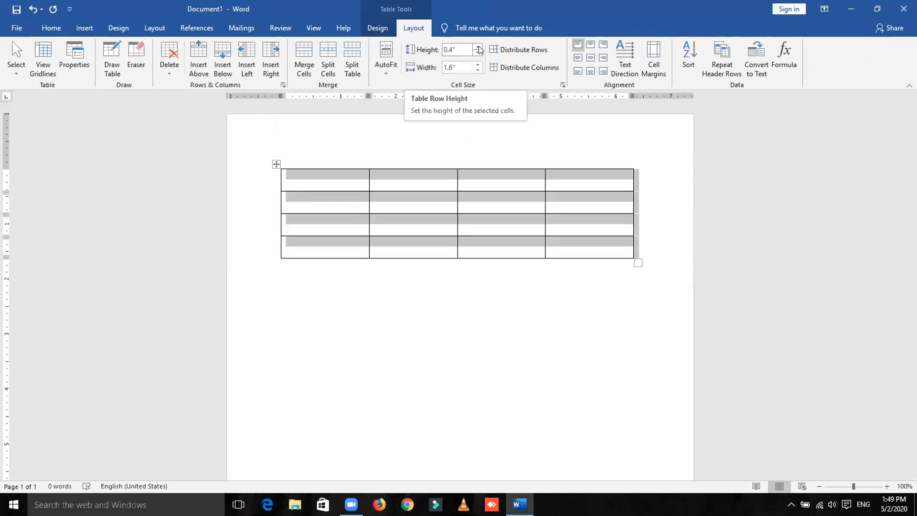
pyautogui.click(478, 47)
# Enter 23, 44 and 66 in the first three cells of the table's first row
pyautogui.click(343, 182)
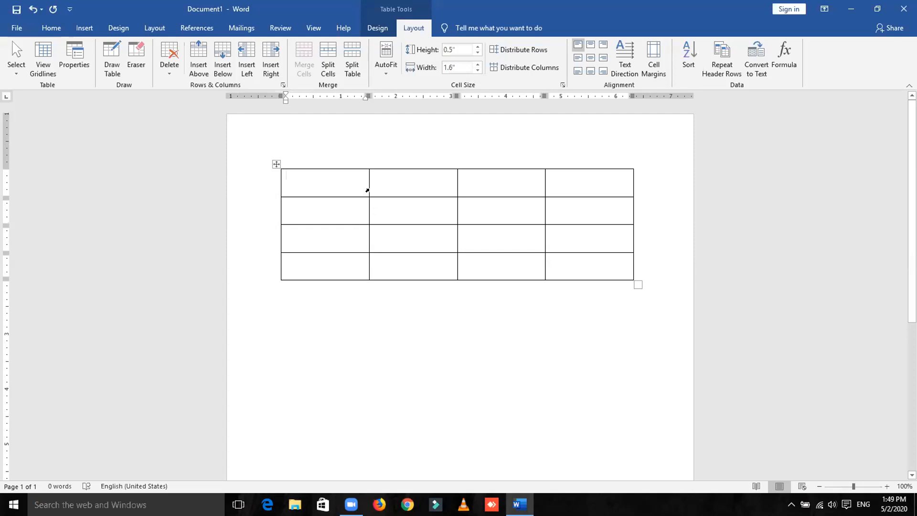
pyautogui.write('23')
pyautogui.press('Tab')
pyautogui.write('44')
pyautogui.press('Tab')
pyautogui.write('66')
# Copy the three numbers from the first row into the first three cells of the three rows below
pyautogui.click(340, 201)
pyautogui.moveTo(279, 173); pyautogui.dragTo(468, 189)
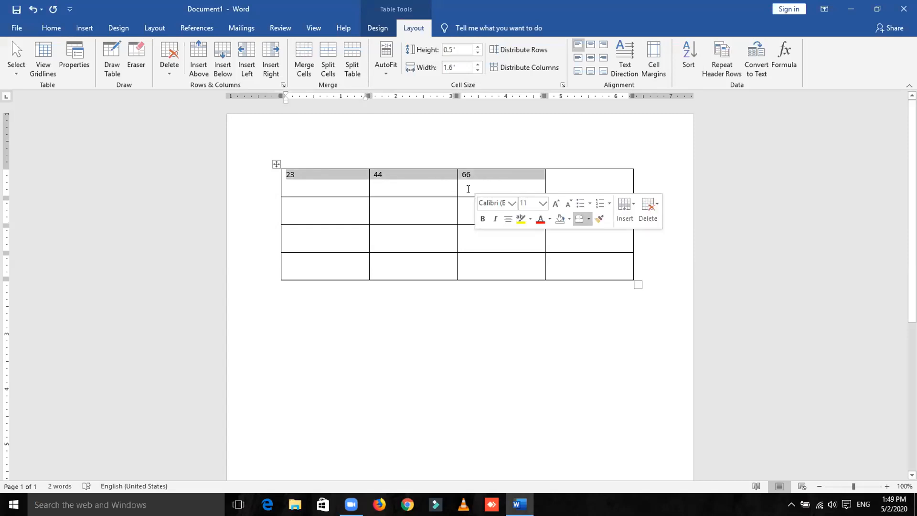
pyautogui.moveTo(337, 215); pyautogui.dragTo(484, 263)
pyautogui.hotkey('ctrl', 'v')
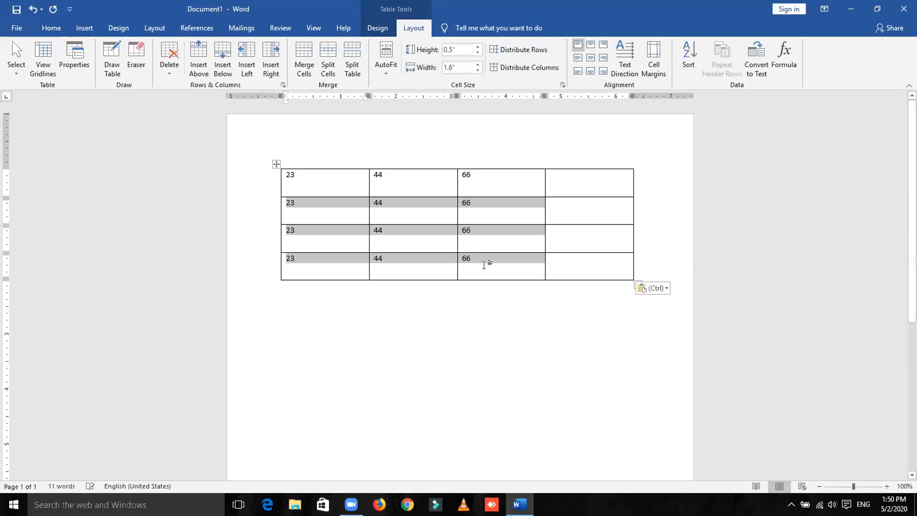
# Total the first row in its fourth cell with the formula =SUM(LEFT)
pyautogui.click(573, 181)
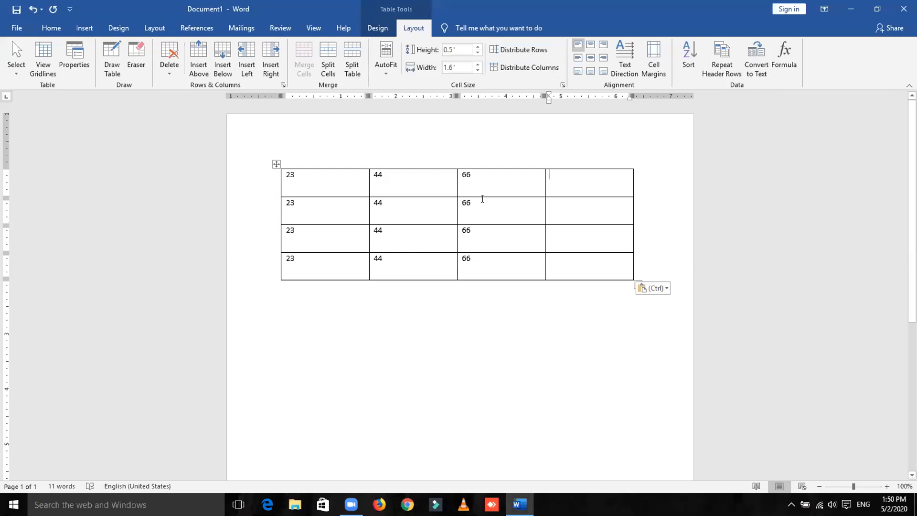
pyautogui.click(783, 56)
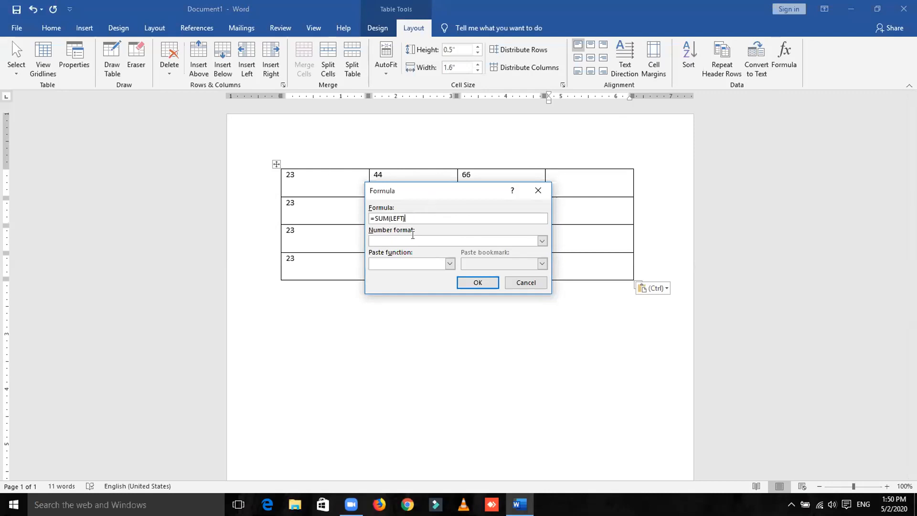
pyautogui.click(478, 283)
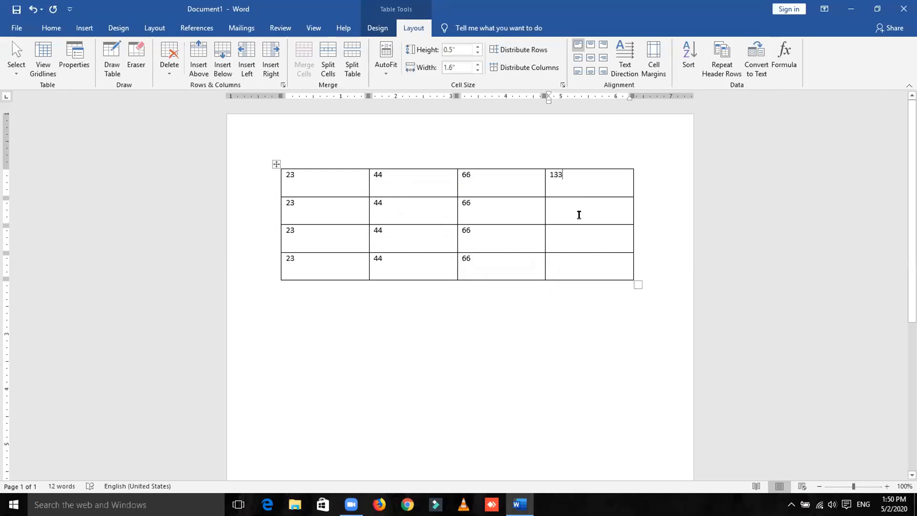
# Clear the three numbers from the last row and total the first column in its bottom cell with =SUM(ABOVE)
pyautogui.click(583, 210)
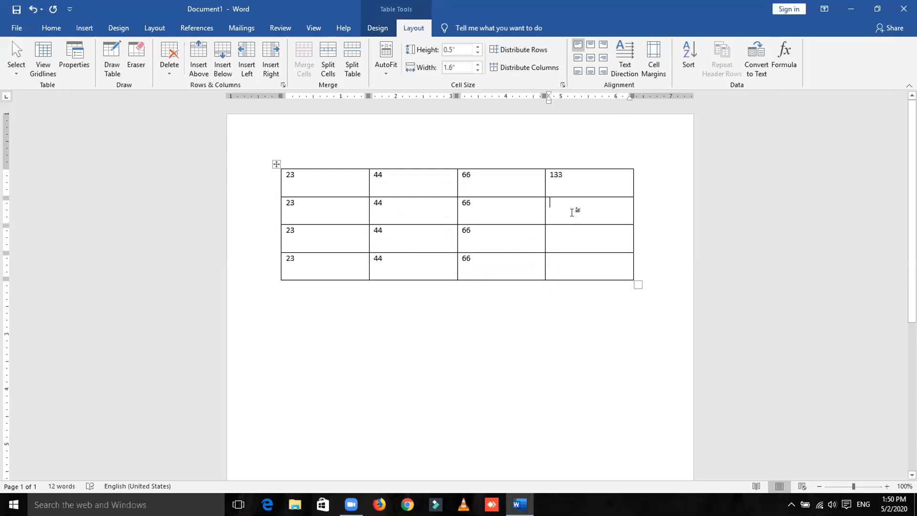
pyautogui.moveTo(292, 264); pyautogui.dragTo(486, 266)
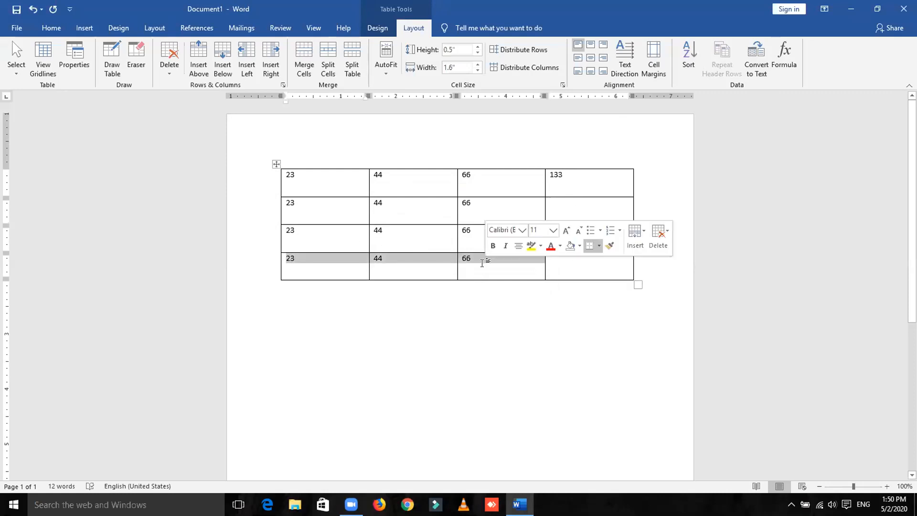
pyautogui.press('Delete')
pyautogui.click(297, 262)
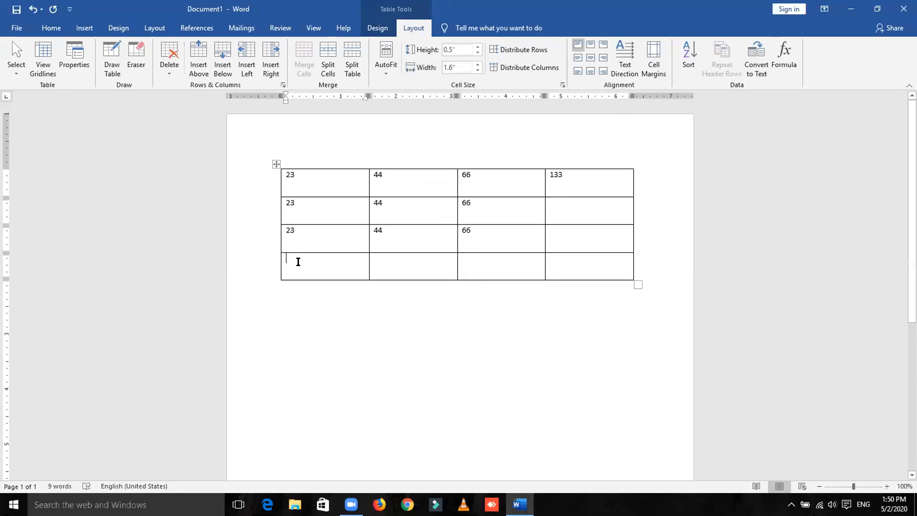
pyautogui.click(785, 67)
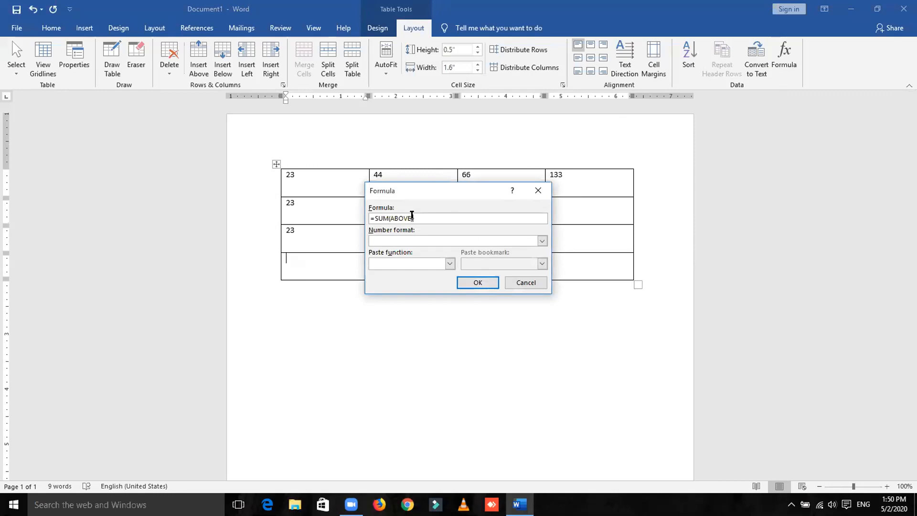
pyautogui.click(476, 282)
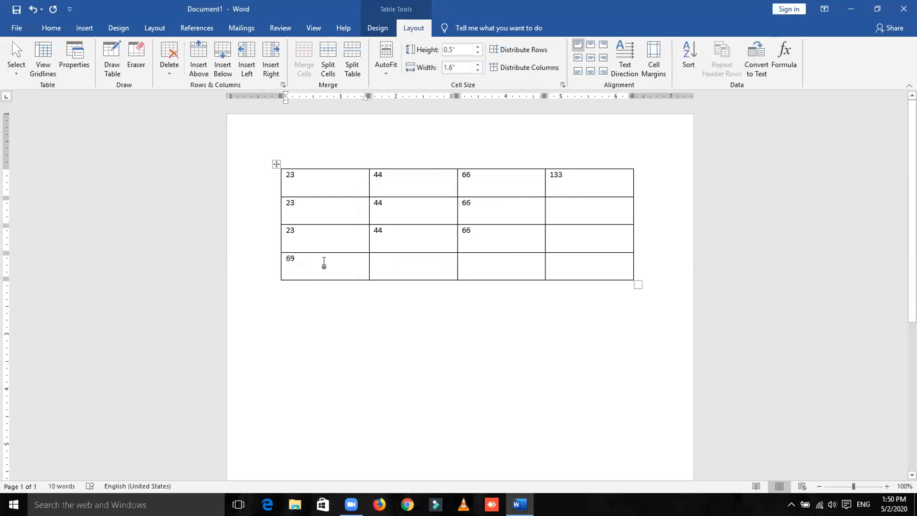
pyautogui.click(491, 319)
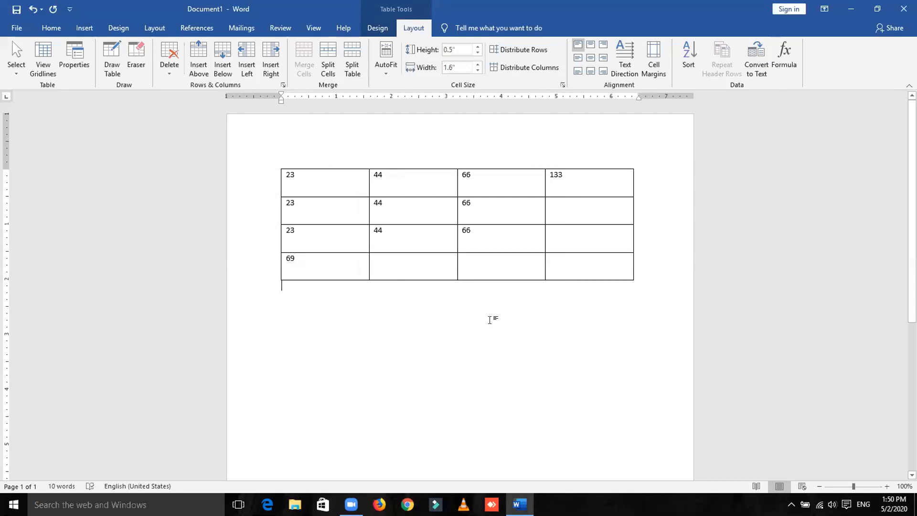
pyautogui.click(410, 266)
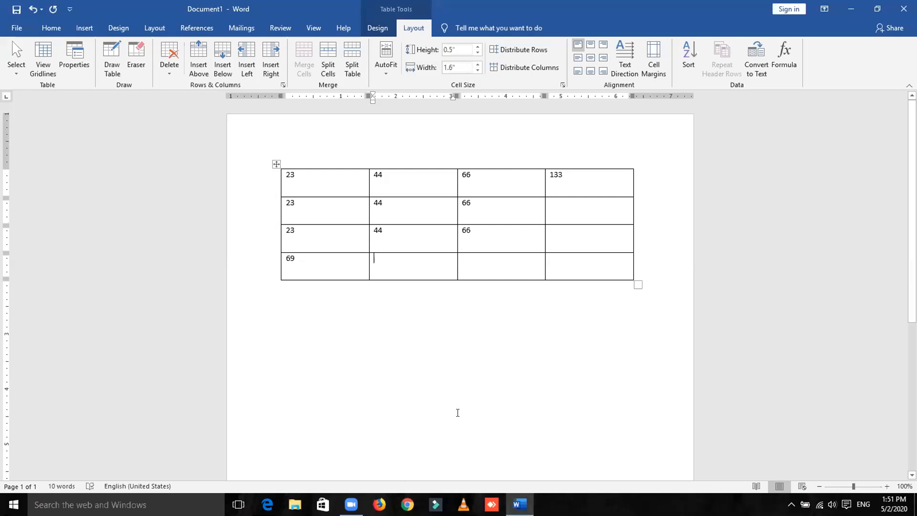
pyautogui.click(275, 165)
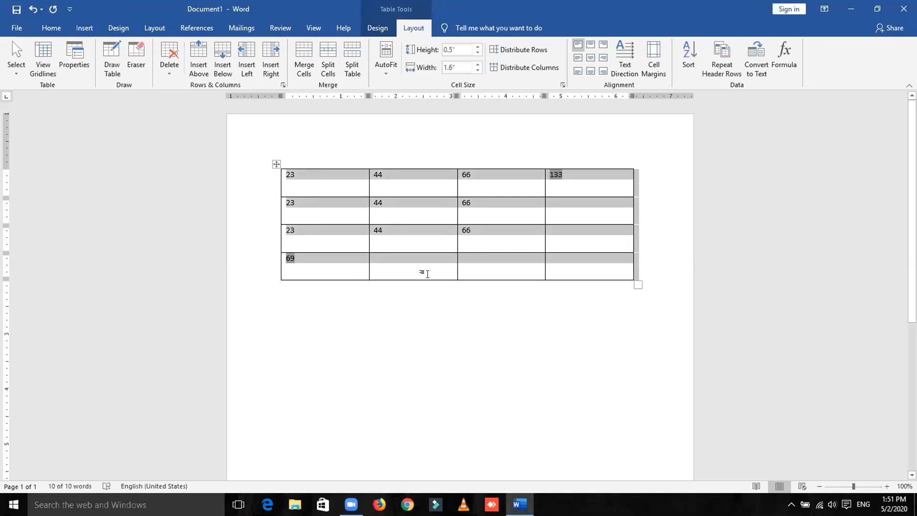
pyautogui.click(411, 264)
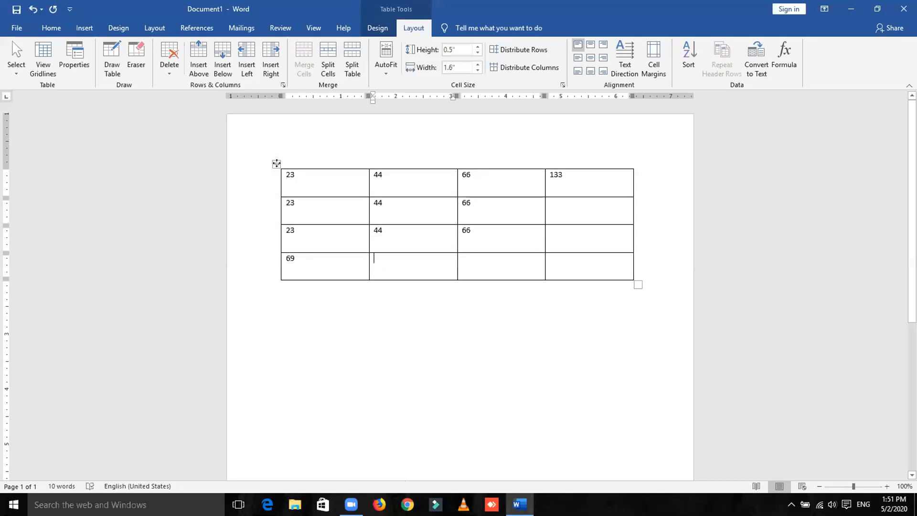
# Give the whole table triple-line borders on all edges, coloured dark gold and 1½ pt wide
pyautogui.click(277, 164)
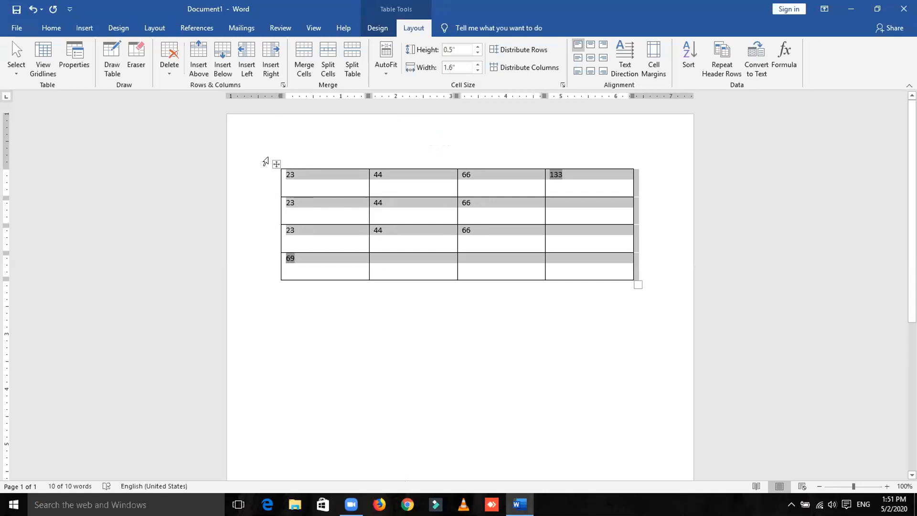
pyautogui.click(377, 27)
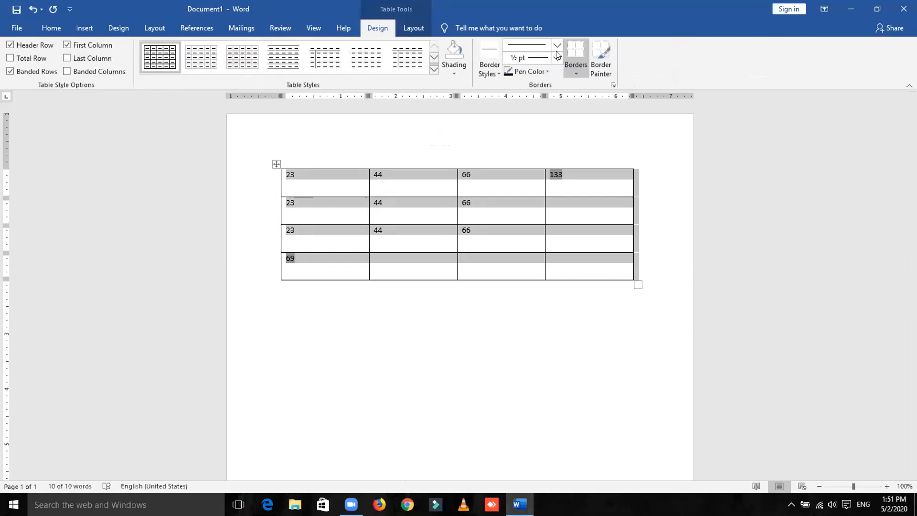
pyautogui.click(571, 72)
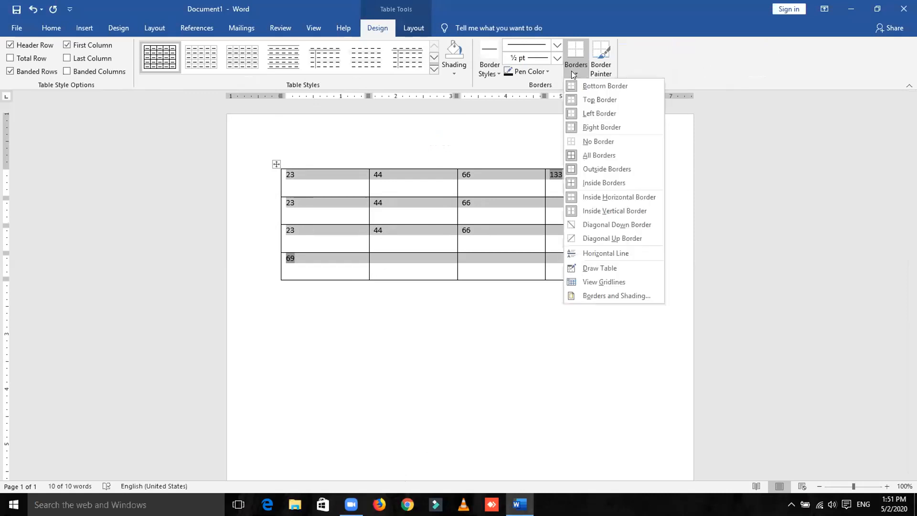
pyautogui.click(624, 295)
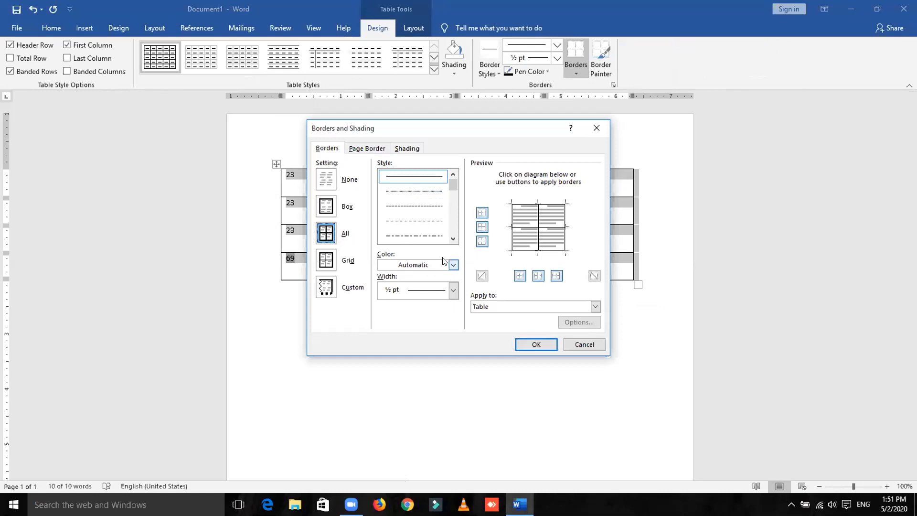
pyautogui.scroll(-2, 451, 186)
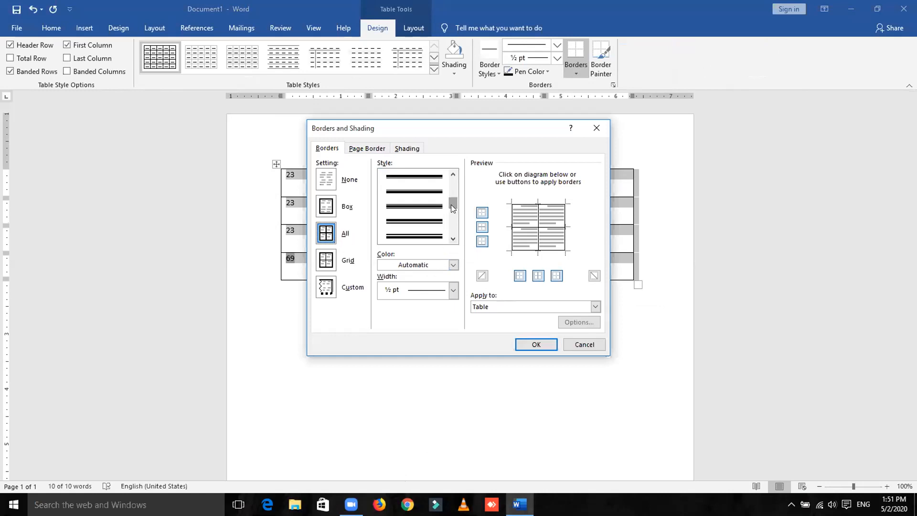
pyautogui.click(434, 207)
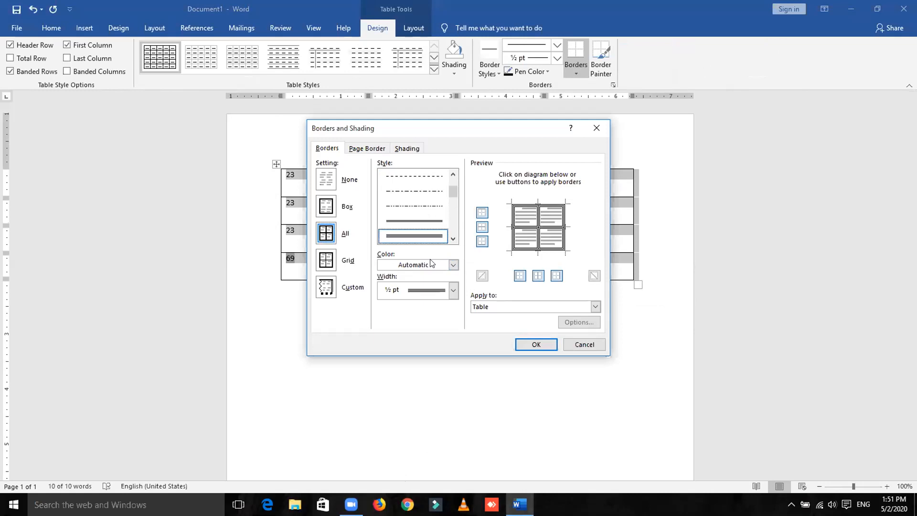
pyautogui.click(452, 265)
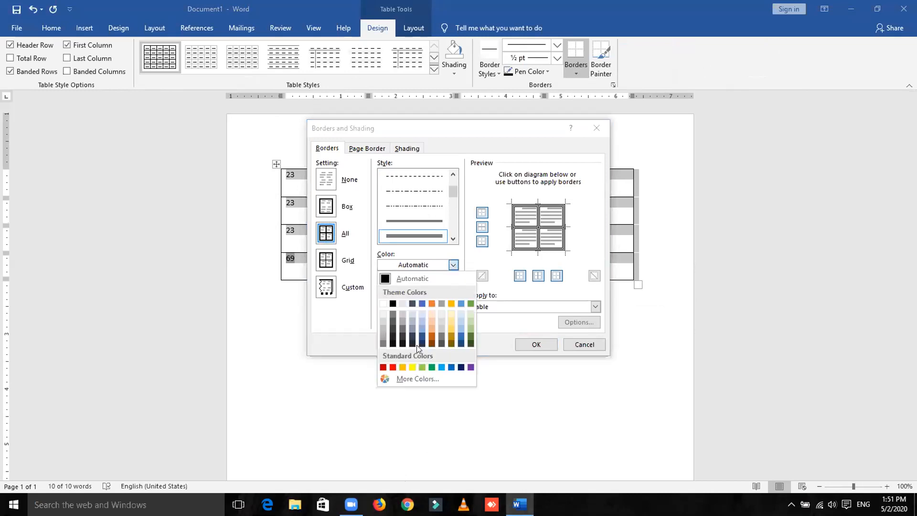
pyautogui.click(446, 337)
pyautogui.click(434, 292)
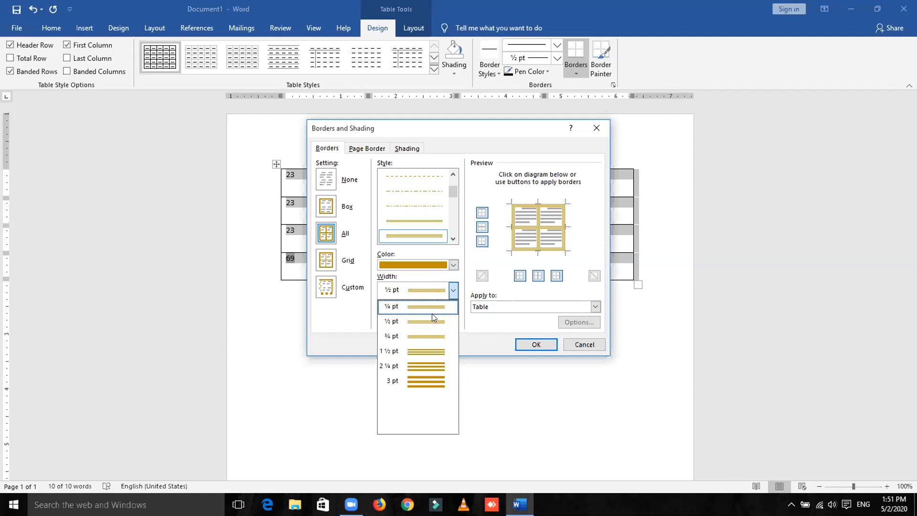
pyautogui.click(427, 345)
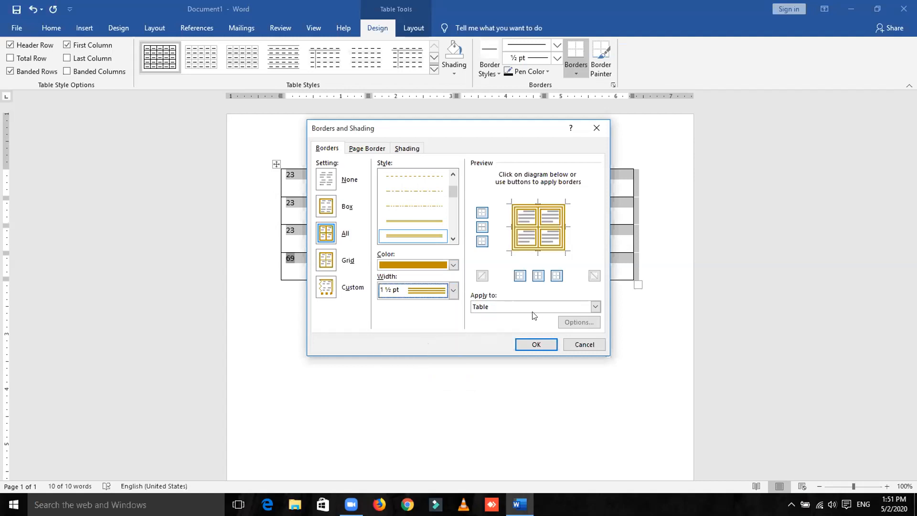
# Fill all the table's cells with dark green shading and apply the border and shading settings
pyautogui.click(407, 148)
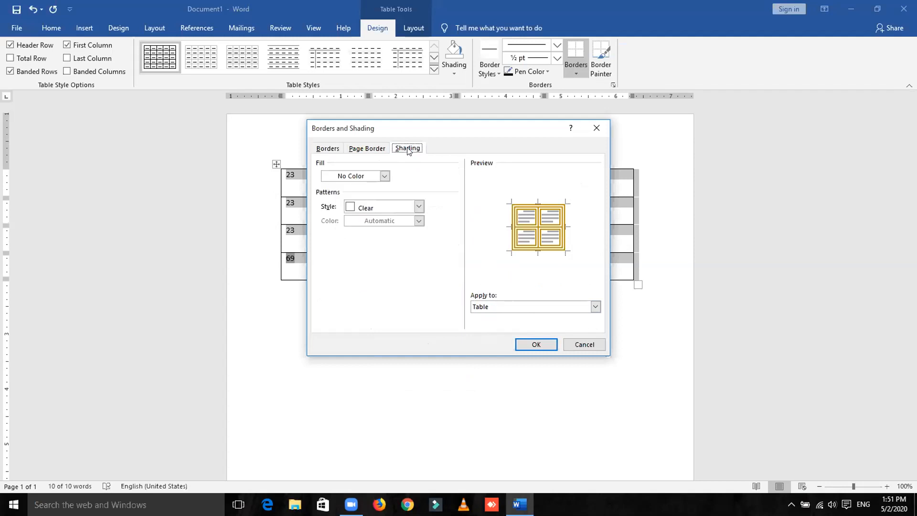
pyautogui.click(385, 176)
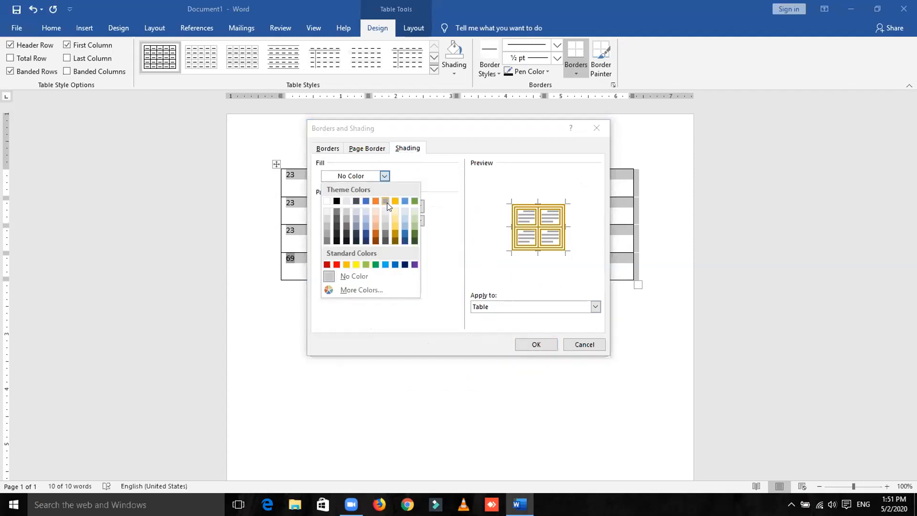
pyautogui.click(414, 234)
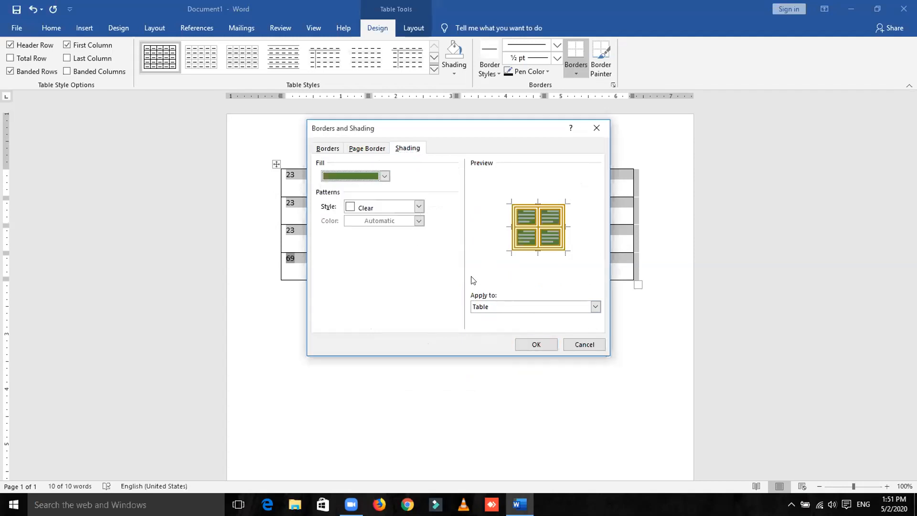
pyautogui.click(530, 343)
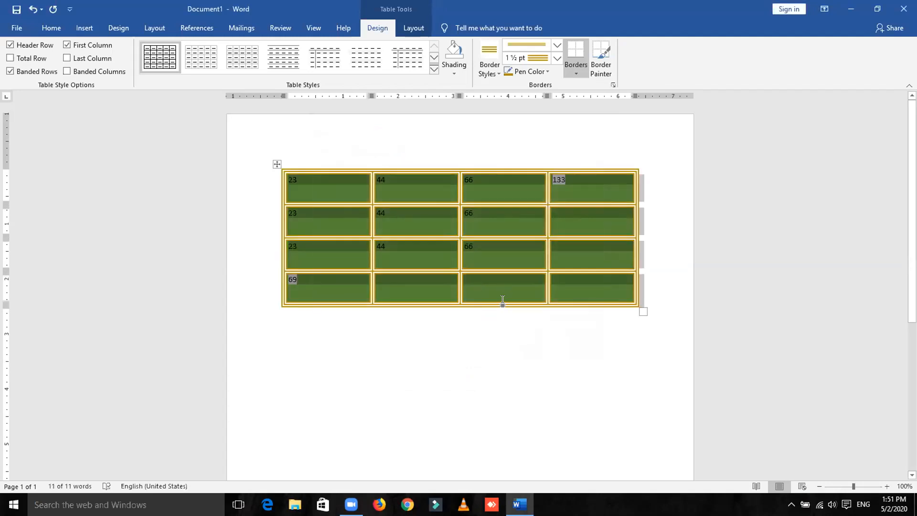
# Add blank lines below the table
pyautogui.click(452, 337)
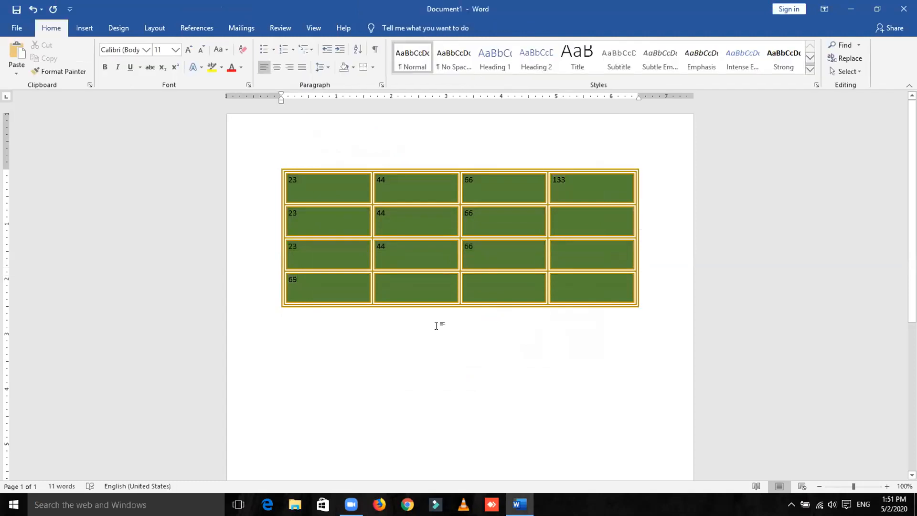
pyautogui.press('Return')
pyautogui.scroll(-2, 296, 391)
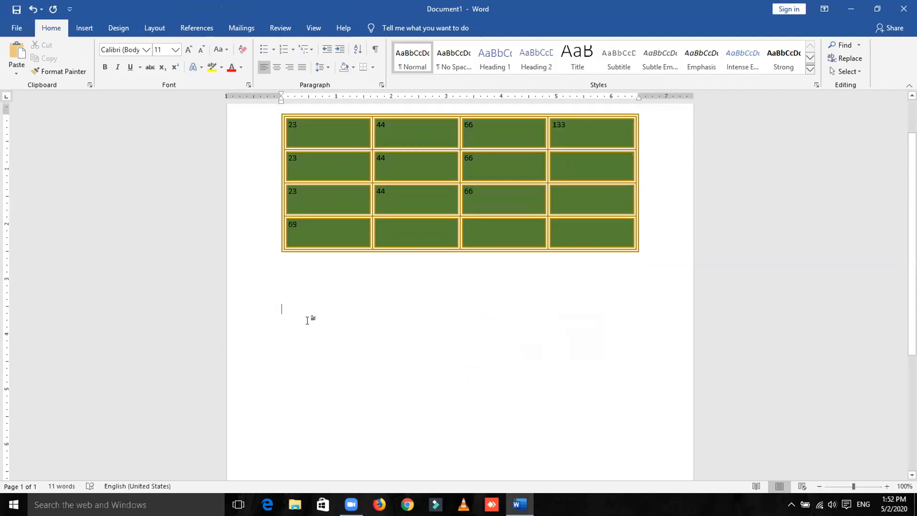
# Insert picture 7 from the desktop's Photo folder below the table
pyautogui.click(88, 30)
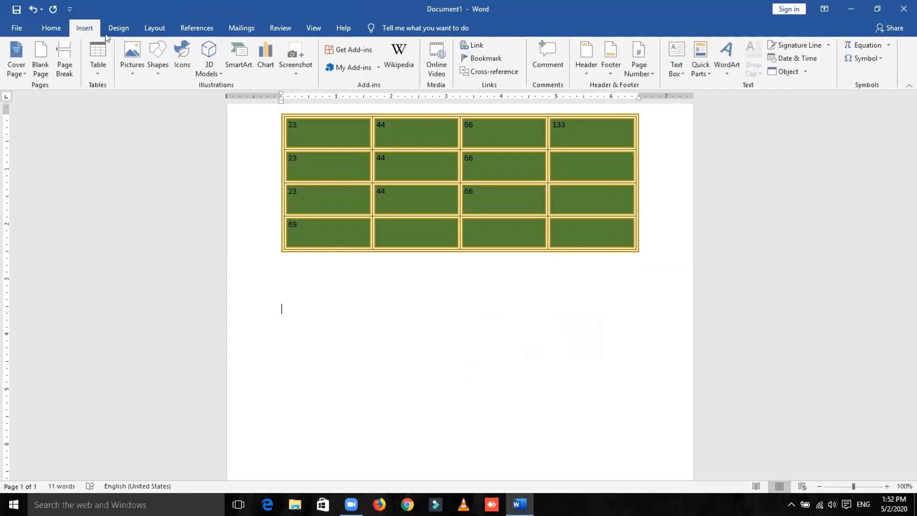
pyautogui.click(130, 57)
pyautogui.click(148, 99)
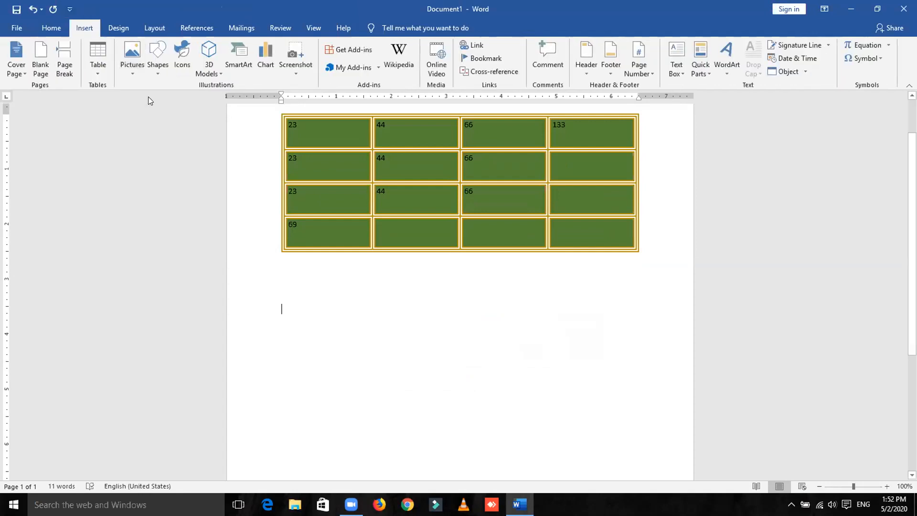
pyautogui.click(57, 119)
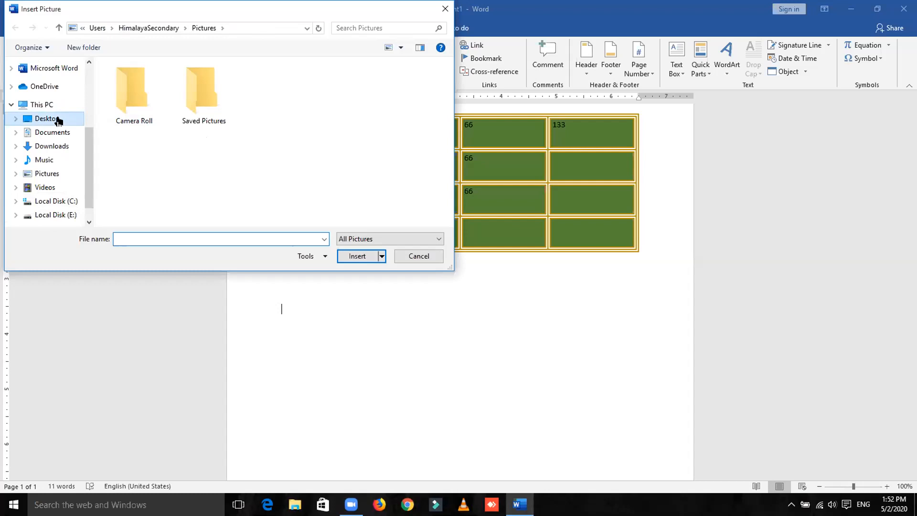
pyautogui.doubleClick(204, 92)
pyautogui.click(213, 157)
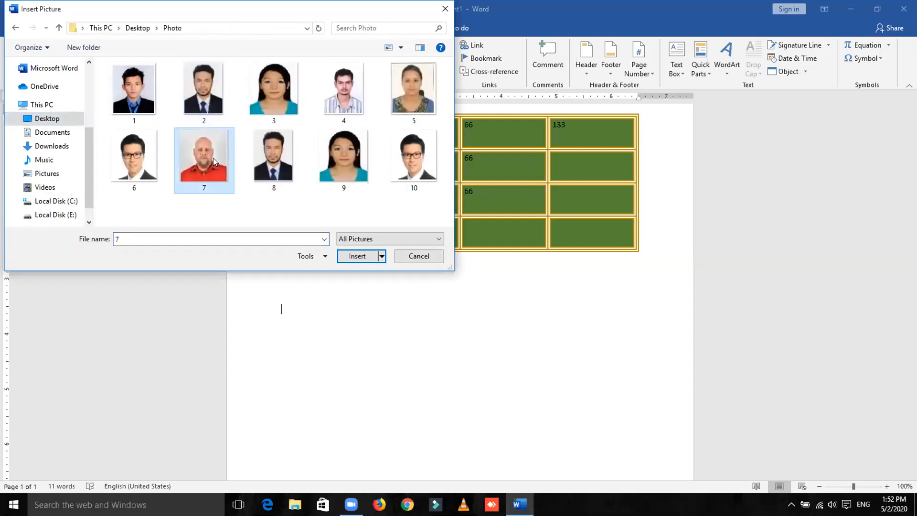
pyautogui.doubleClick(213, 158)
# Shrink the inserted picture to about 1.12" by 1.05", change its text wrapping and try moving it below the table
pyautogui.moveTo(348, 375); pyautogui.dragTo(339, 365)
pyautogui.moveTo(308, 320); pyautogui.dragTo(317, 375)
pyautogui.click(387, 366)
pyautogui.moveTo(387, 366); pyautogui.dragTo(387, 366)
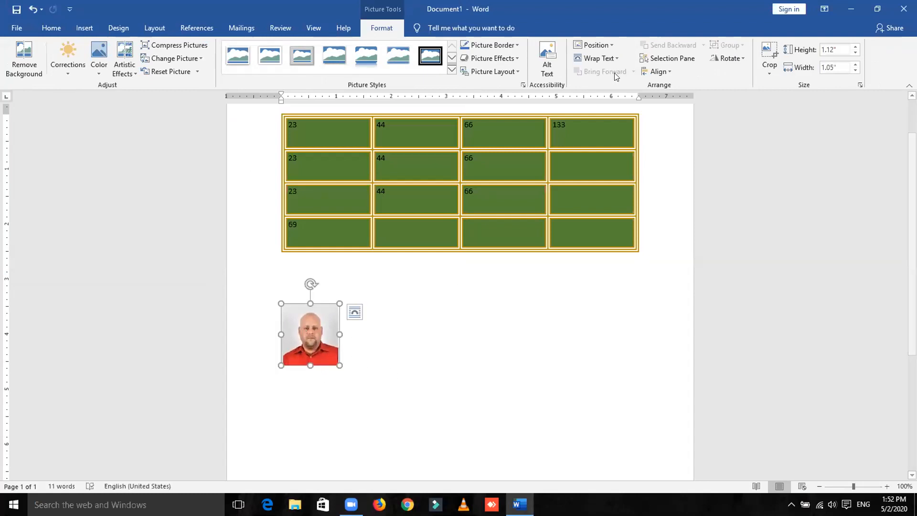
pyautogui.click(602, 58)
pyautogui.click(615, 111)
pyautogui.moveTo(321, 319); pyautogui.dragTo(314, 388)
pyautogui.moveTo(314, 389); pyautogui.dragTo(334, 330)
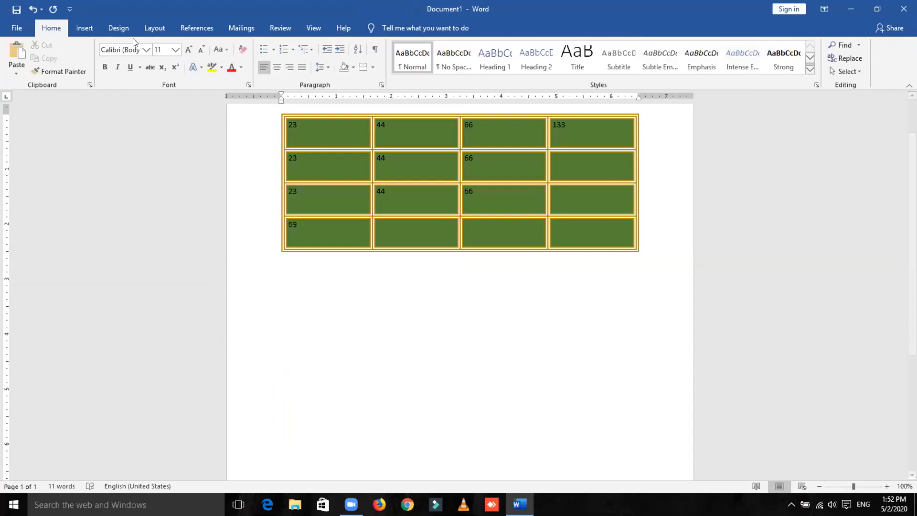
# Draw a Display flowchart shape about 1.18" high and 1.22" wide below the table and remove its fill
pyautogui.click(79, 29)
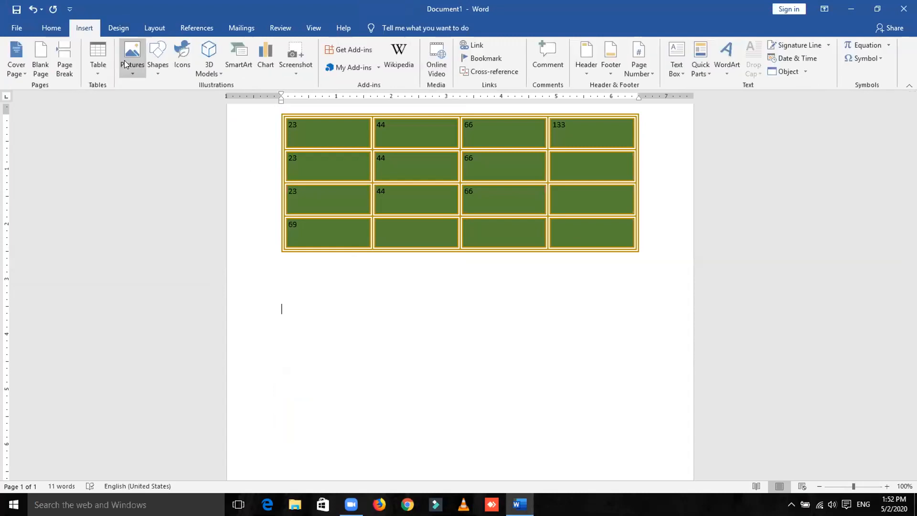
pyautogui.click(152, 69)
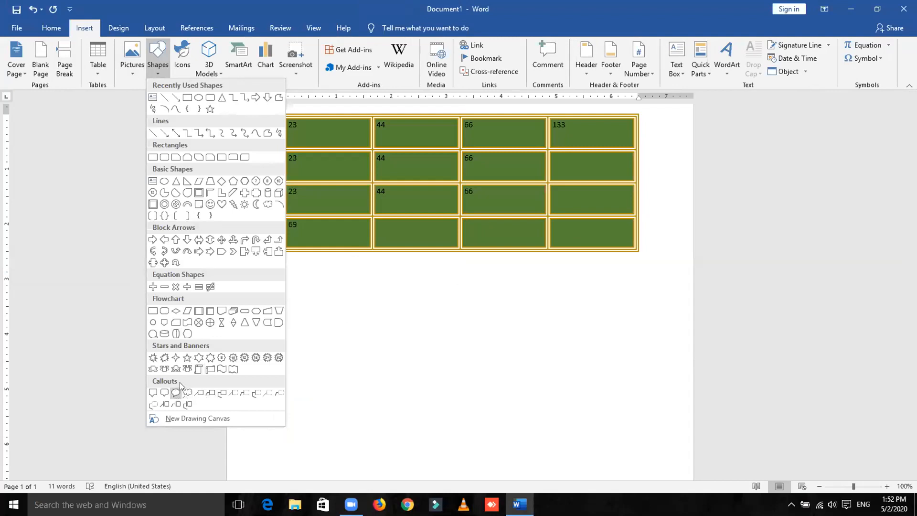
pyautogui.click(183, 335)
pyautogui.moveTo(285, 321)
pyautogui.mouseDown()
pyautogui.moveTo(303, 356)
pyautogui.moveTo(344, 369)
pyautogui.moveTo(353, 387)
pyautogui.mouseUp()
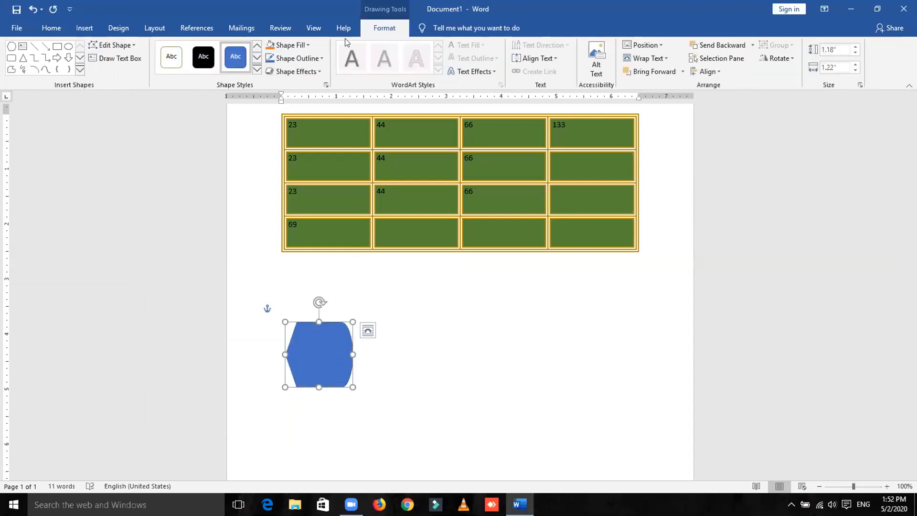
pyautogui.click(308, 45)
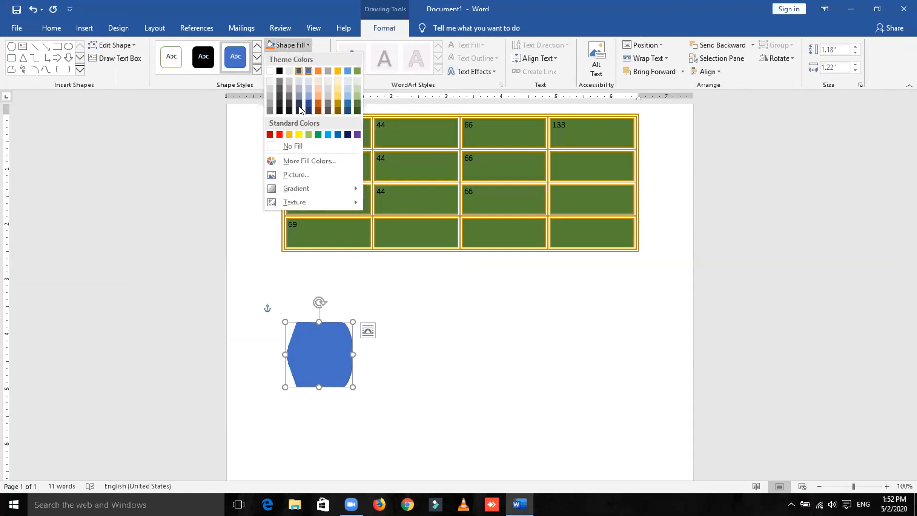
pyautogui.click(293, 146)
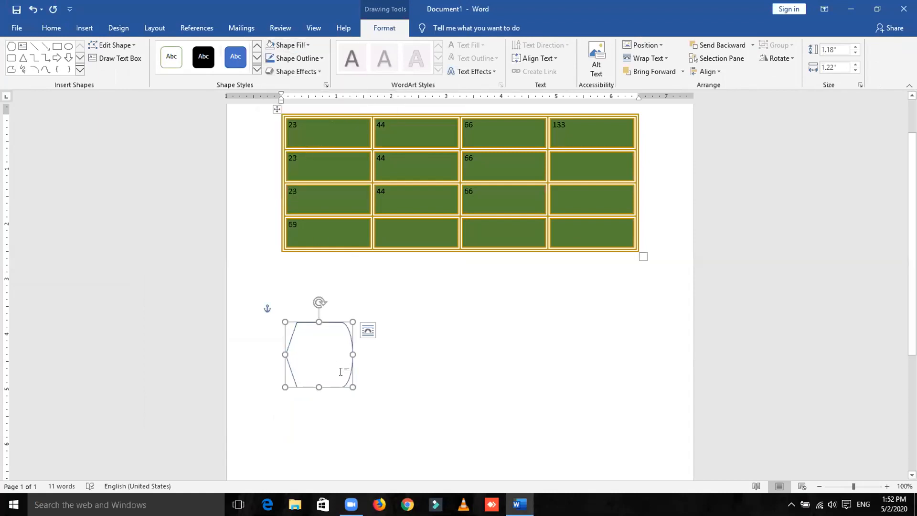
# Fill the flowchart shape with picture 7 and shift the shape slightly down
pyautogui.click(308, 46)
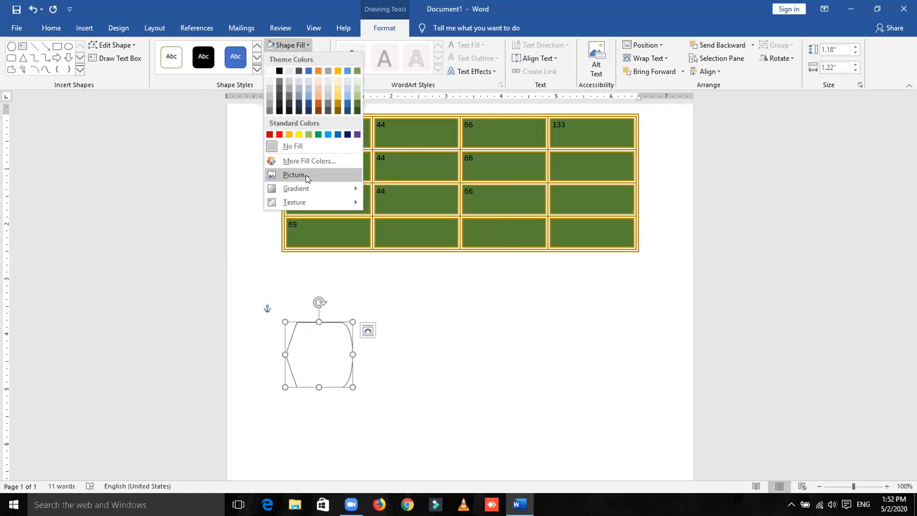
pyautogui.click(306, 174)
pyautogui.click(344, 231)
pyautogui.click(232, 169)
pyautogui.doubleClick(205, 146)
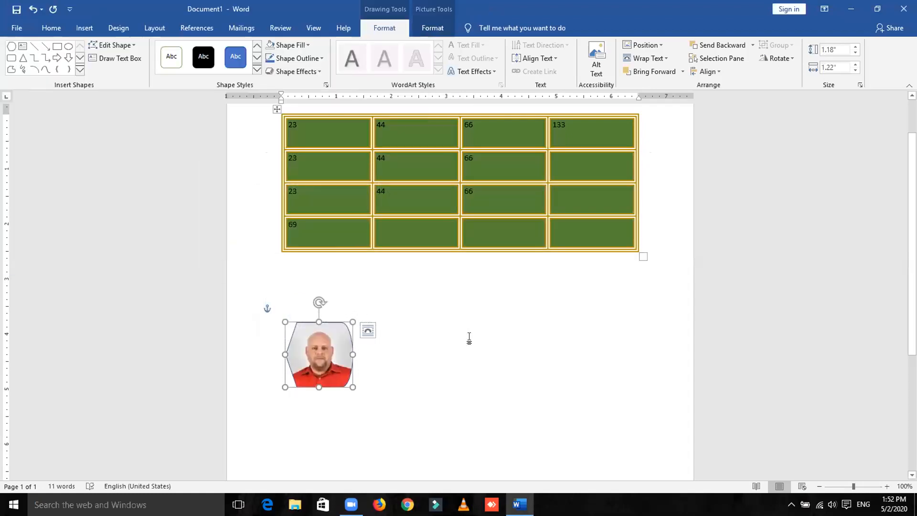
pyautogui.click(469, 338)
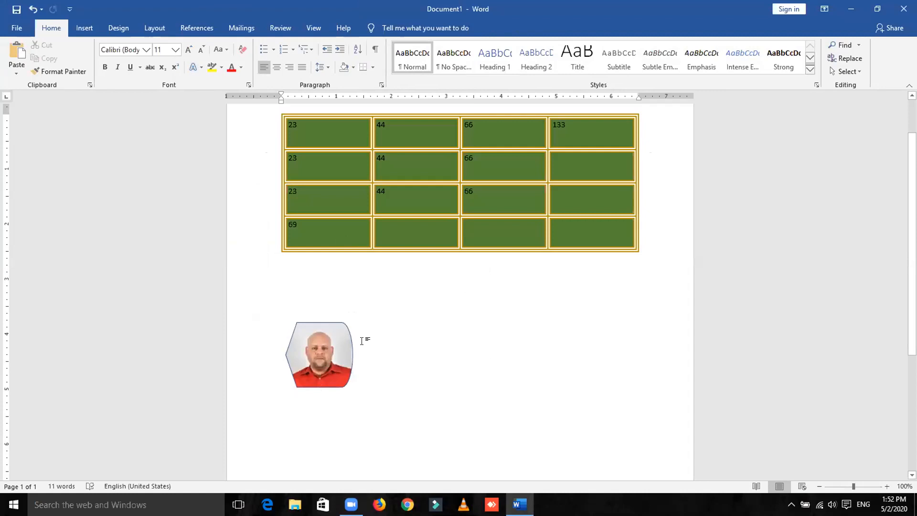
pyautogui.moveTo(342, 342)
pyautogui.mouseDown()
pyautogui.moveTo(317, 321)
pyautogui.moveTo(352, 382)
pyautogui.moveTo(338, 356)
pyautogui.mouseUp()
pyautogui.click(428, 367)
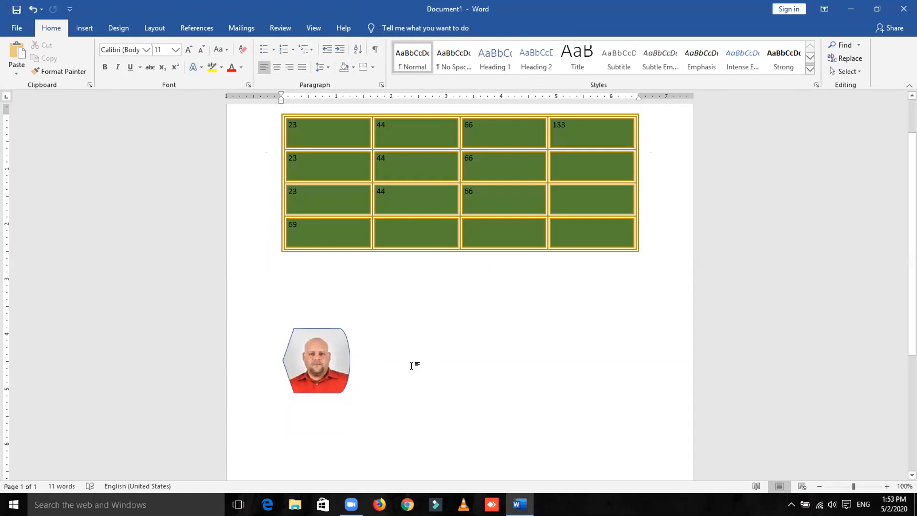
# Draw a teardrop about 1.7" high and 1.54" wide to the right of the picture-filled shape and remove its fill
pyautogui.click(84, 27)
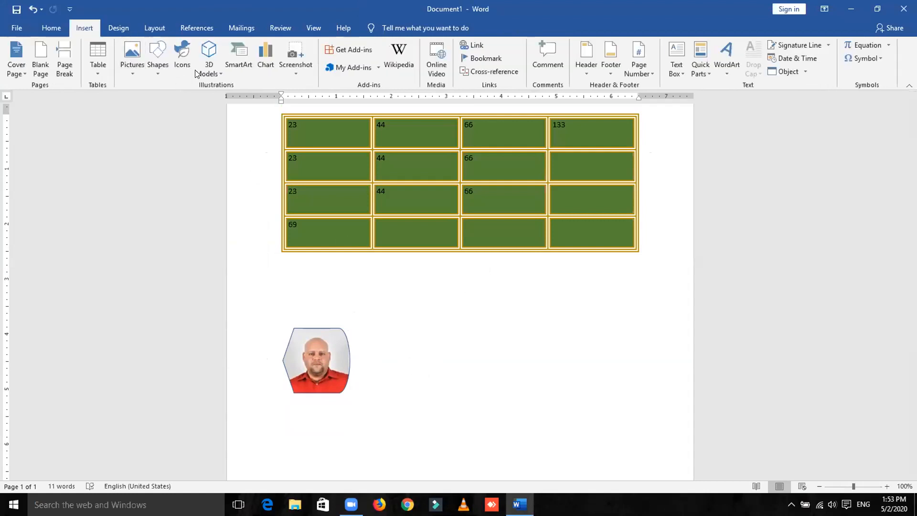
pyautogui.click(158, 55)
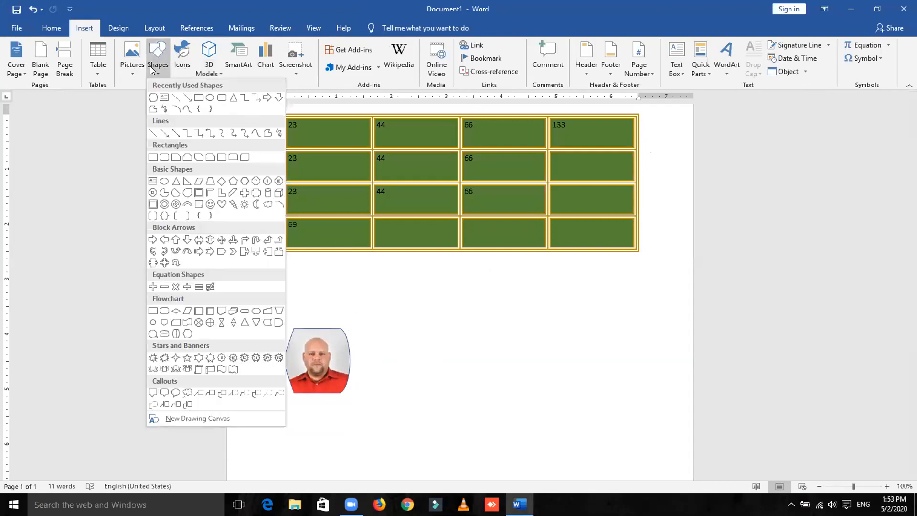
pyautogui.click(186, 194)
pyautogui.moveTo(488, 325)
pyautogui.mouseDown()
pyautogui.moveTo(516, 393)
pyautogui.moveTo(571, 416)
pyautogui.mouseUp()
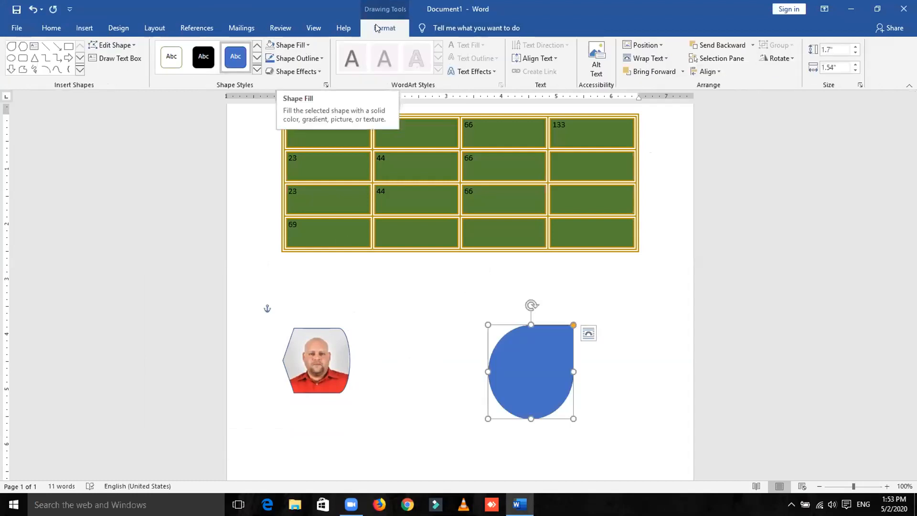
pyautogui.click(308, 44)
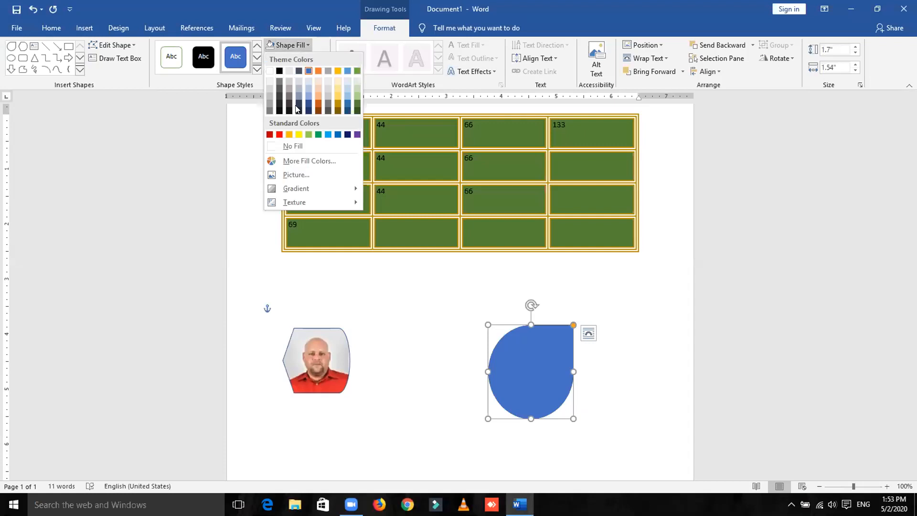
pyautogui.click(307, 147)
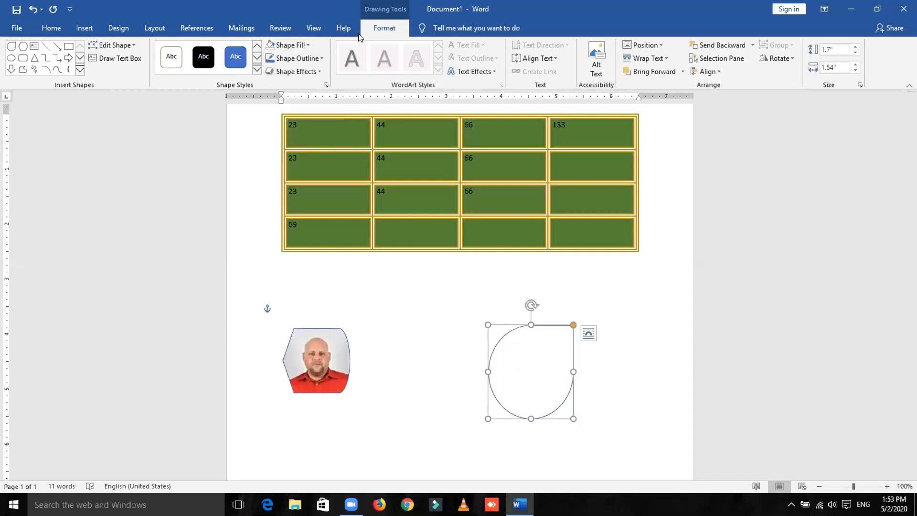
# Remove the teardrop's outline and fill the shape with picture 3 from the Photo folder
pyautogui.click(317, 58)
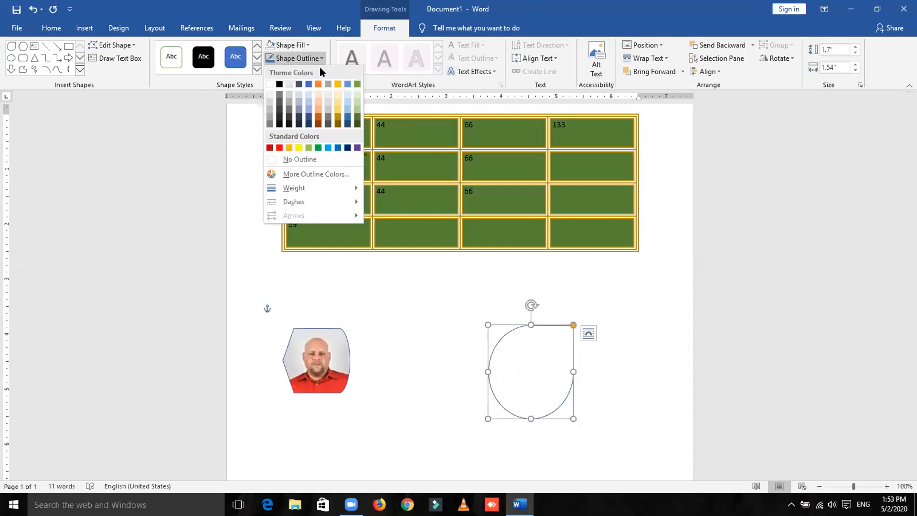
pyautogui.click(314, 160)
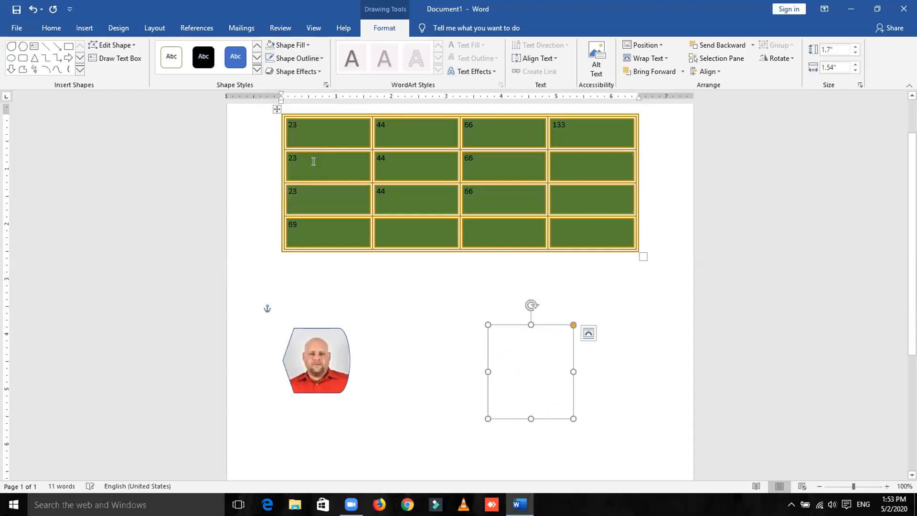
pyautogui.click(311, 44)
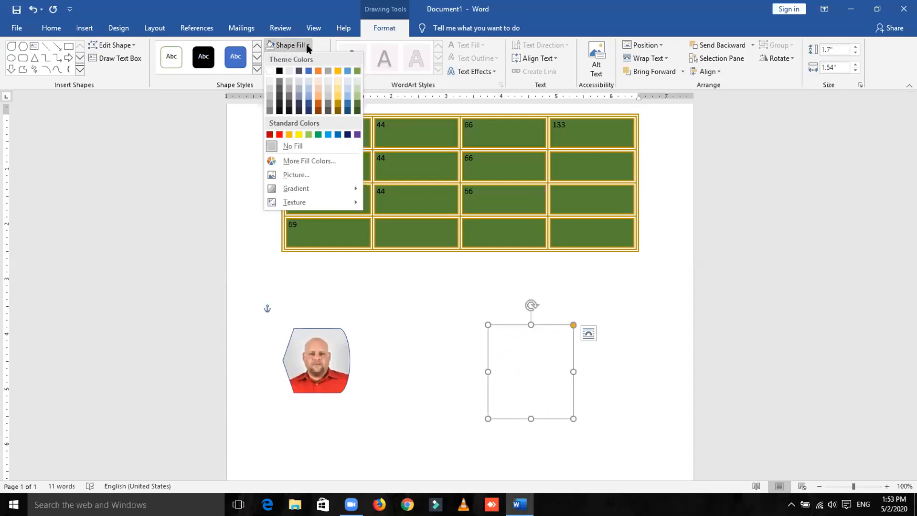
pyautogui.click(316, 176)
pyautogui.click(361, 227)
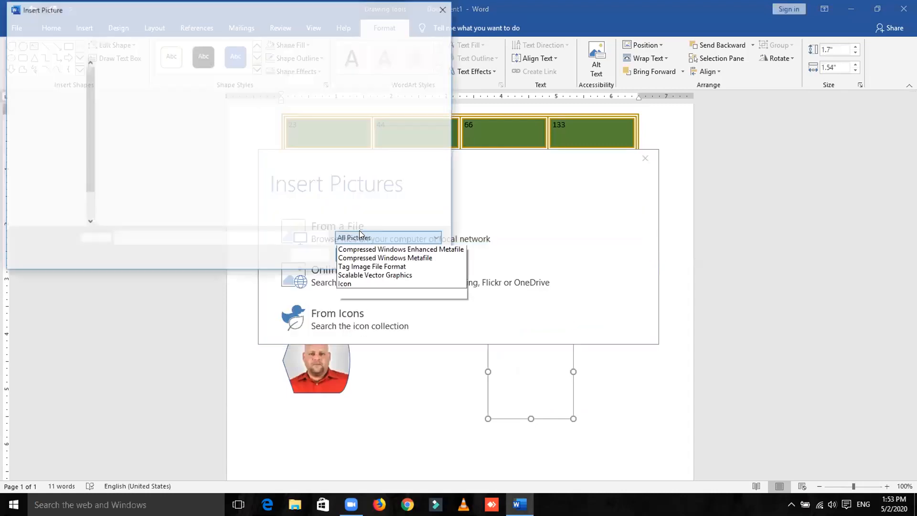
pyautogui.click(270, 87)
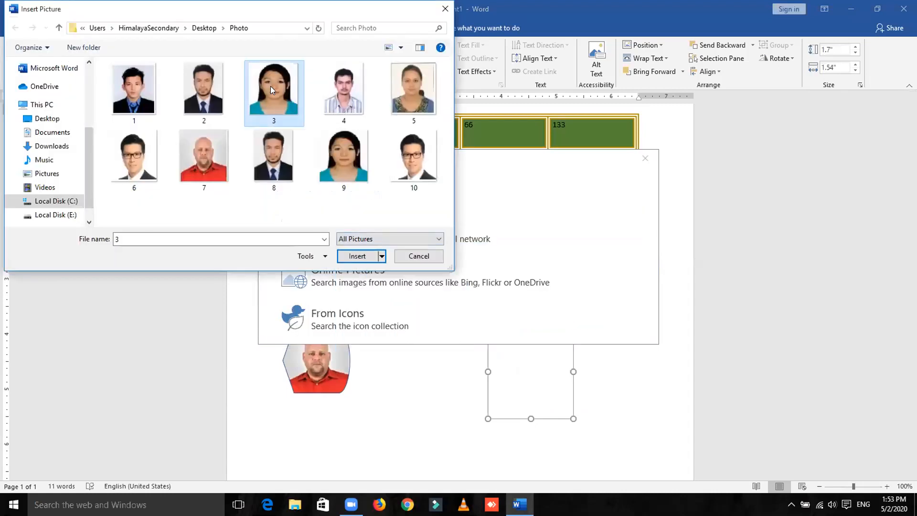
pyautogui.doubleClick(270, 86)
pyautogui.click(611, 368)
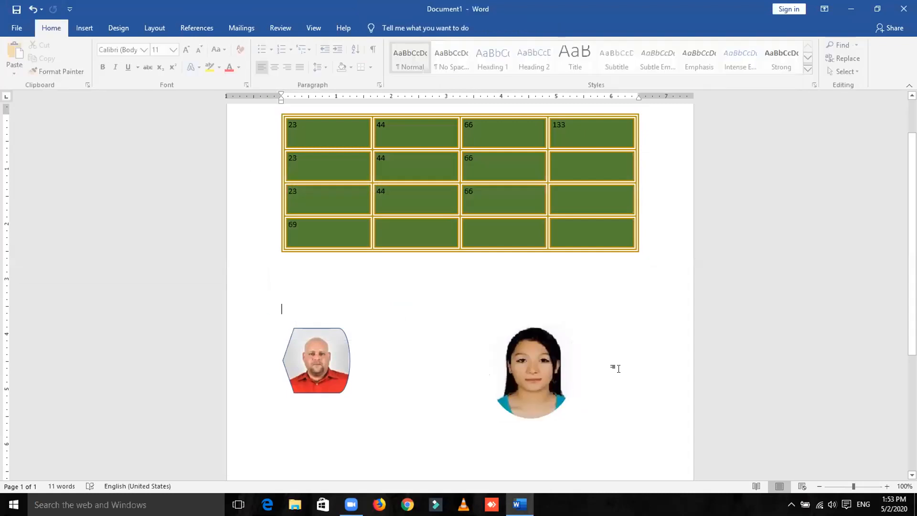
# Delete the picture-filled flowchart shape and move the picture-filled teardrop into its place below the table's first column
pyautogui.click(340, 365)
pyautogui.press('Delete')
pyautogui.moveTo(511, 380); pyautogui.dragTo(306, 379)
pyautogui.click(449, 379)
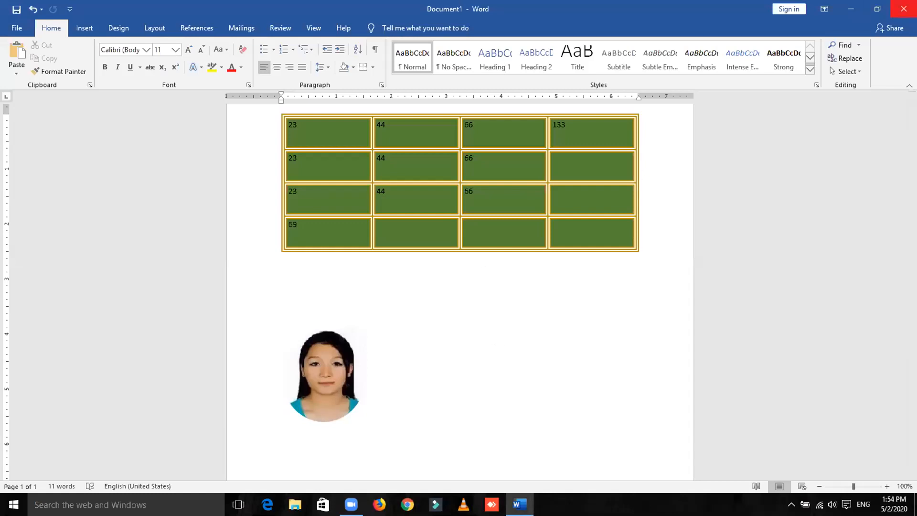
# Close the document without saving its changes
pyautogui.click(904, 8)
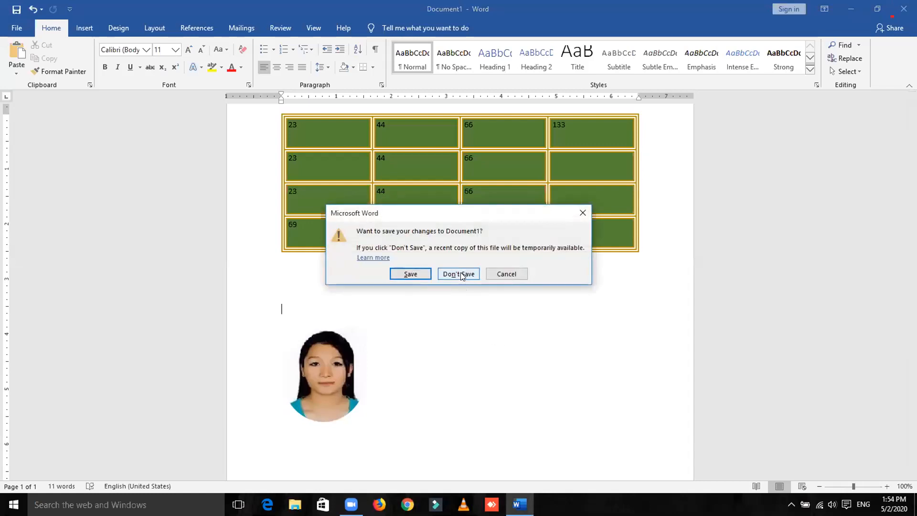
pyautogui.click(459, 272)
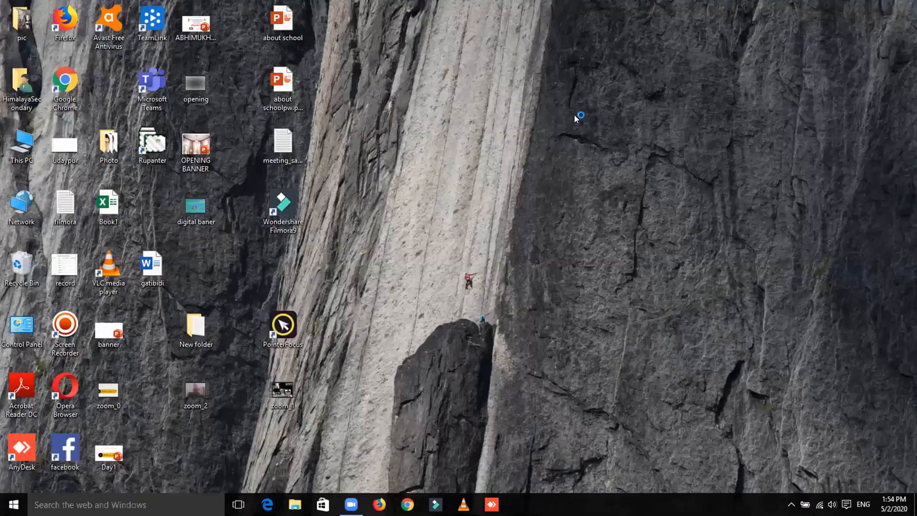
pyautogui.rightClick(575, 115)
pyautogui.click(609, 151)
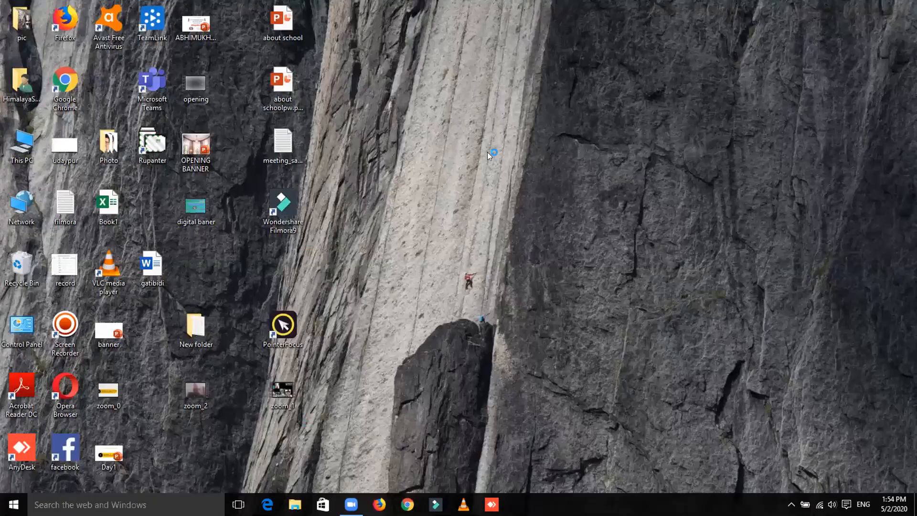